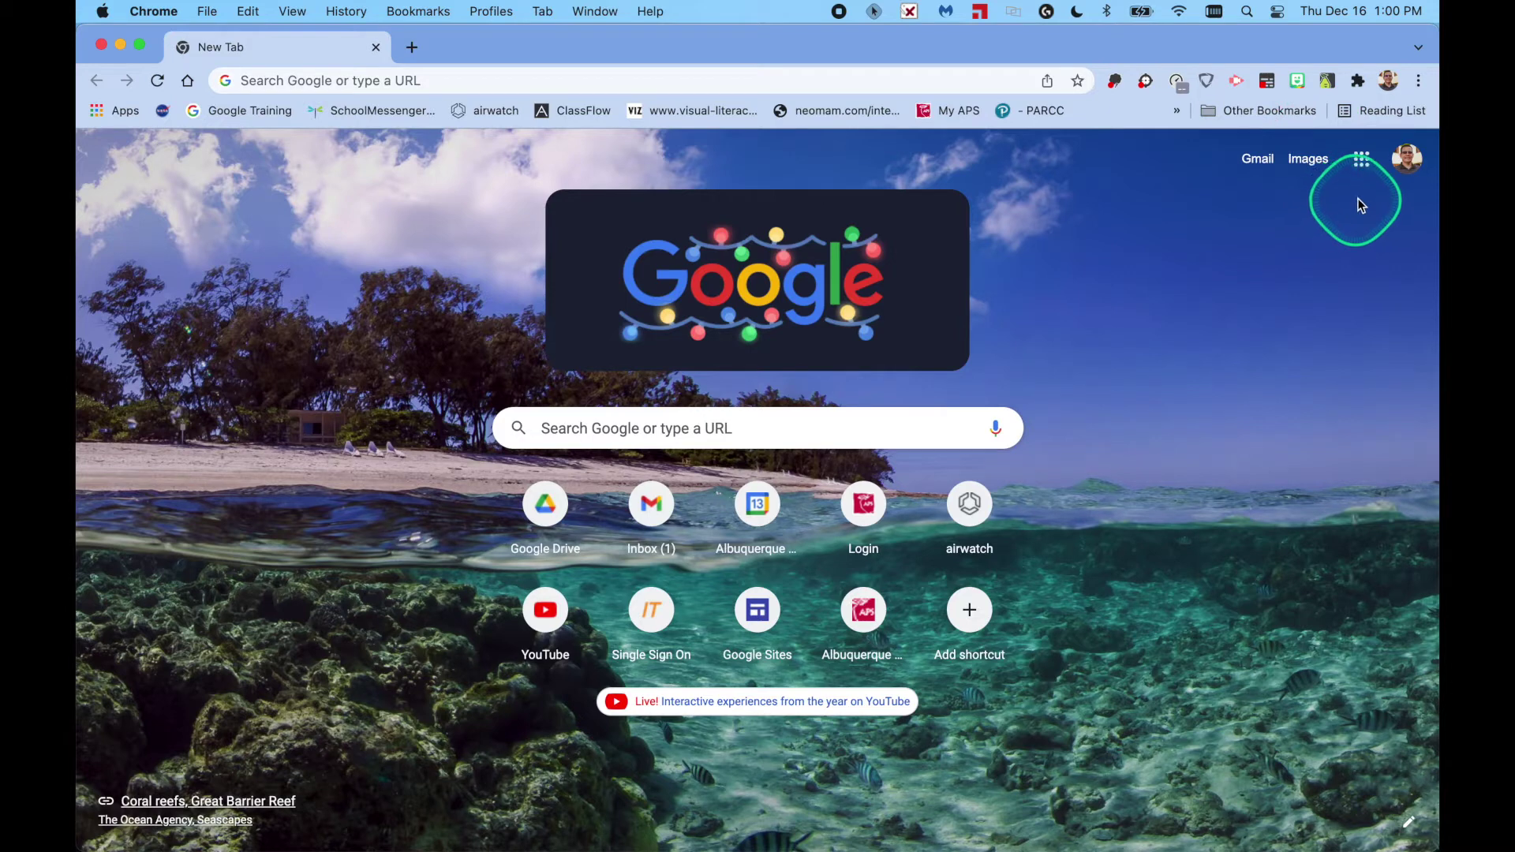
# - Open Google Sites from the Google apps launcher and return to a fresh browser tab
pyautogui.click(1363, 159)
pyautogui.scroll(-3, 1295, 347)
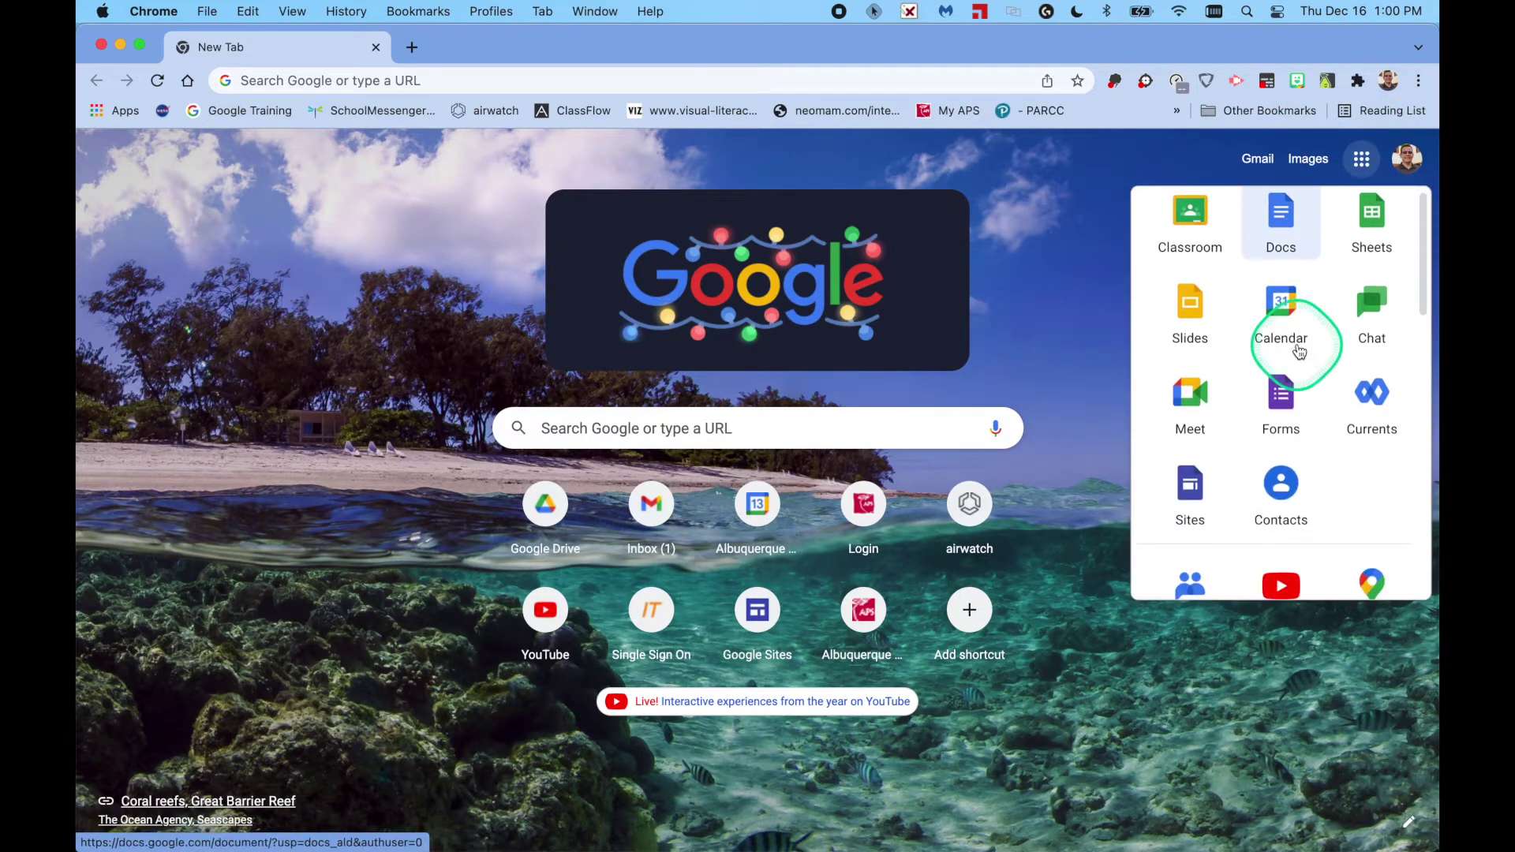
pyautogui.click(1191, 472)
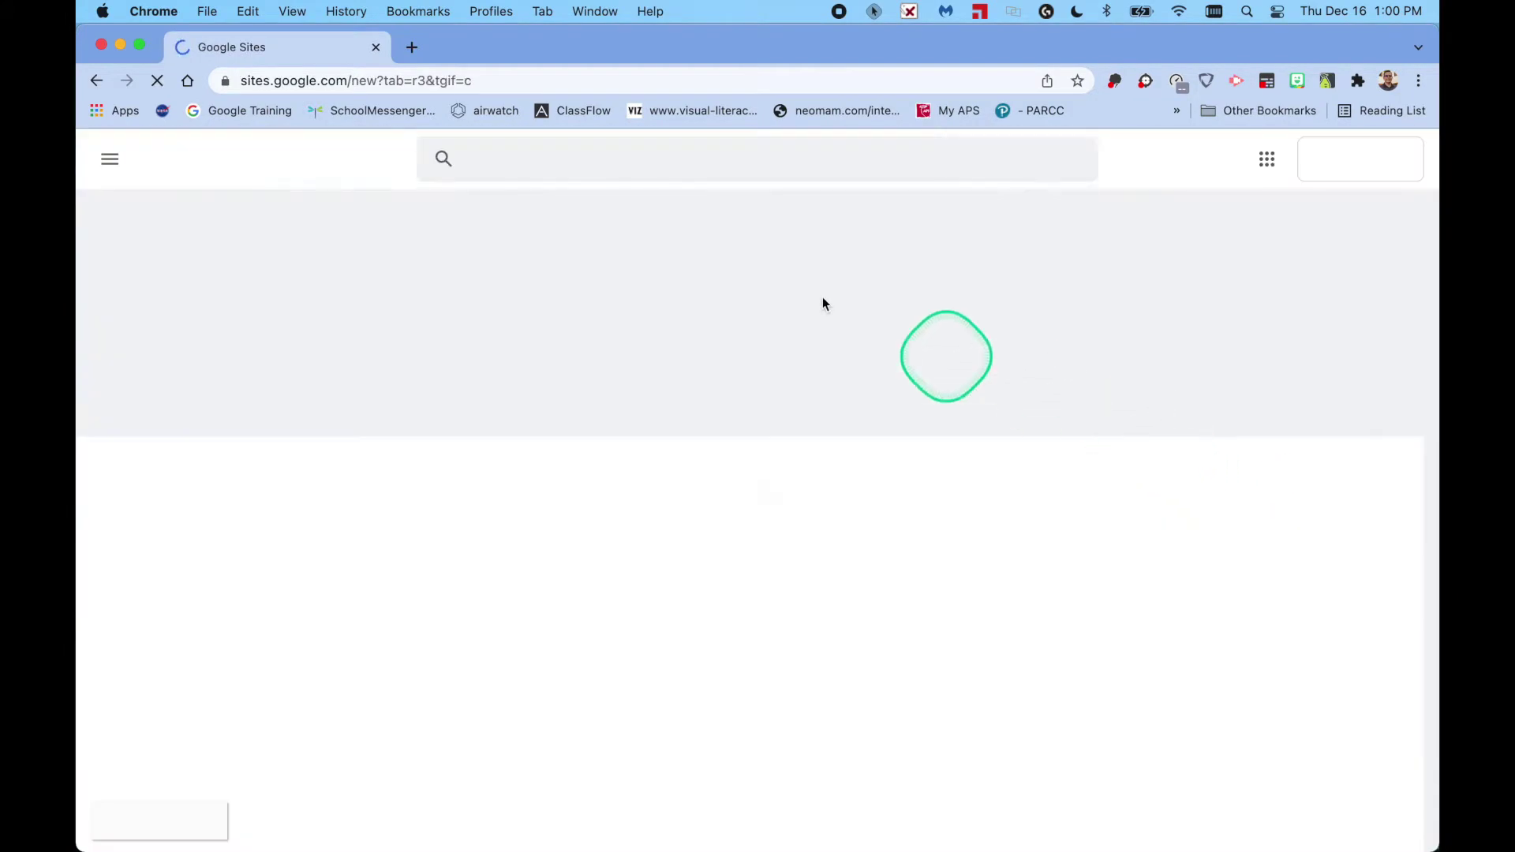
pyautogui.click(412, 47)
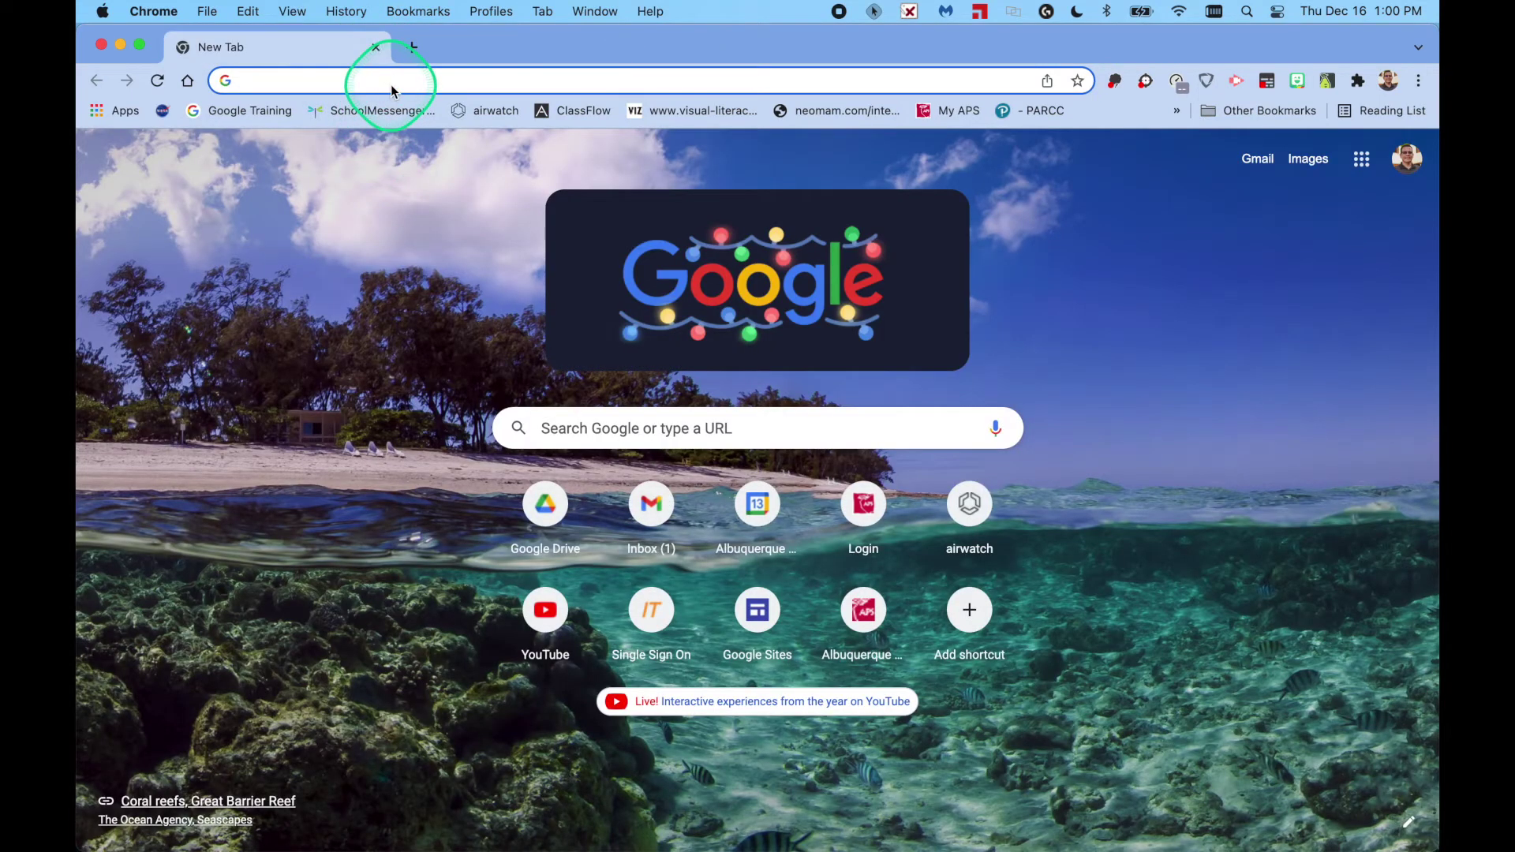
# - Dismiss the Google apps launcher and open Google Drive by its web address
pyautogui.click(1362, 160)
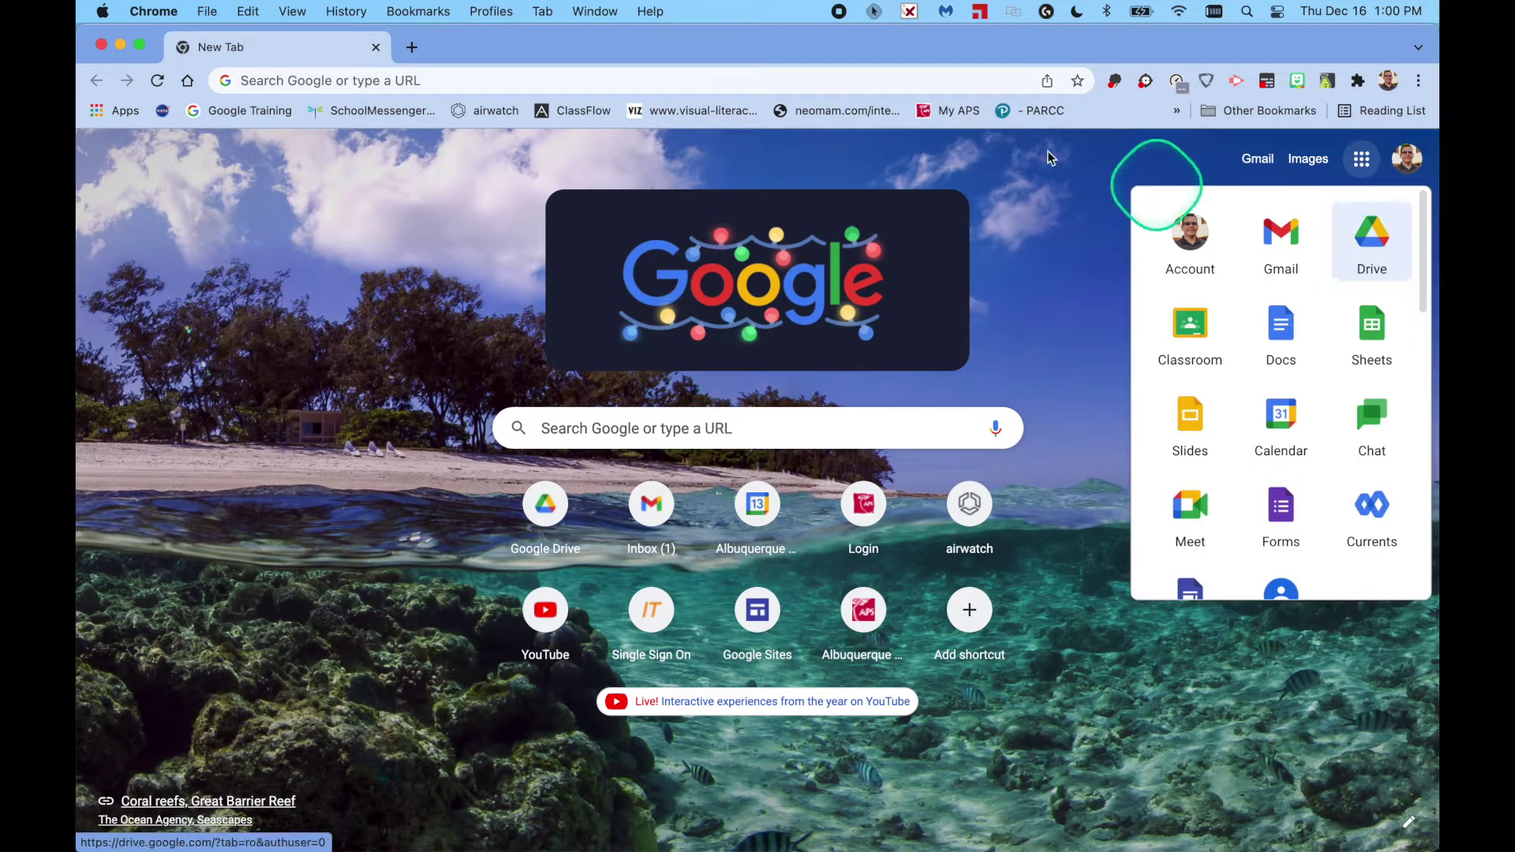
pyautogui.click(675, 82)
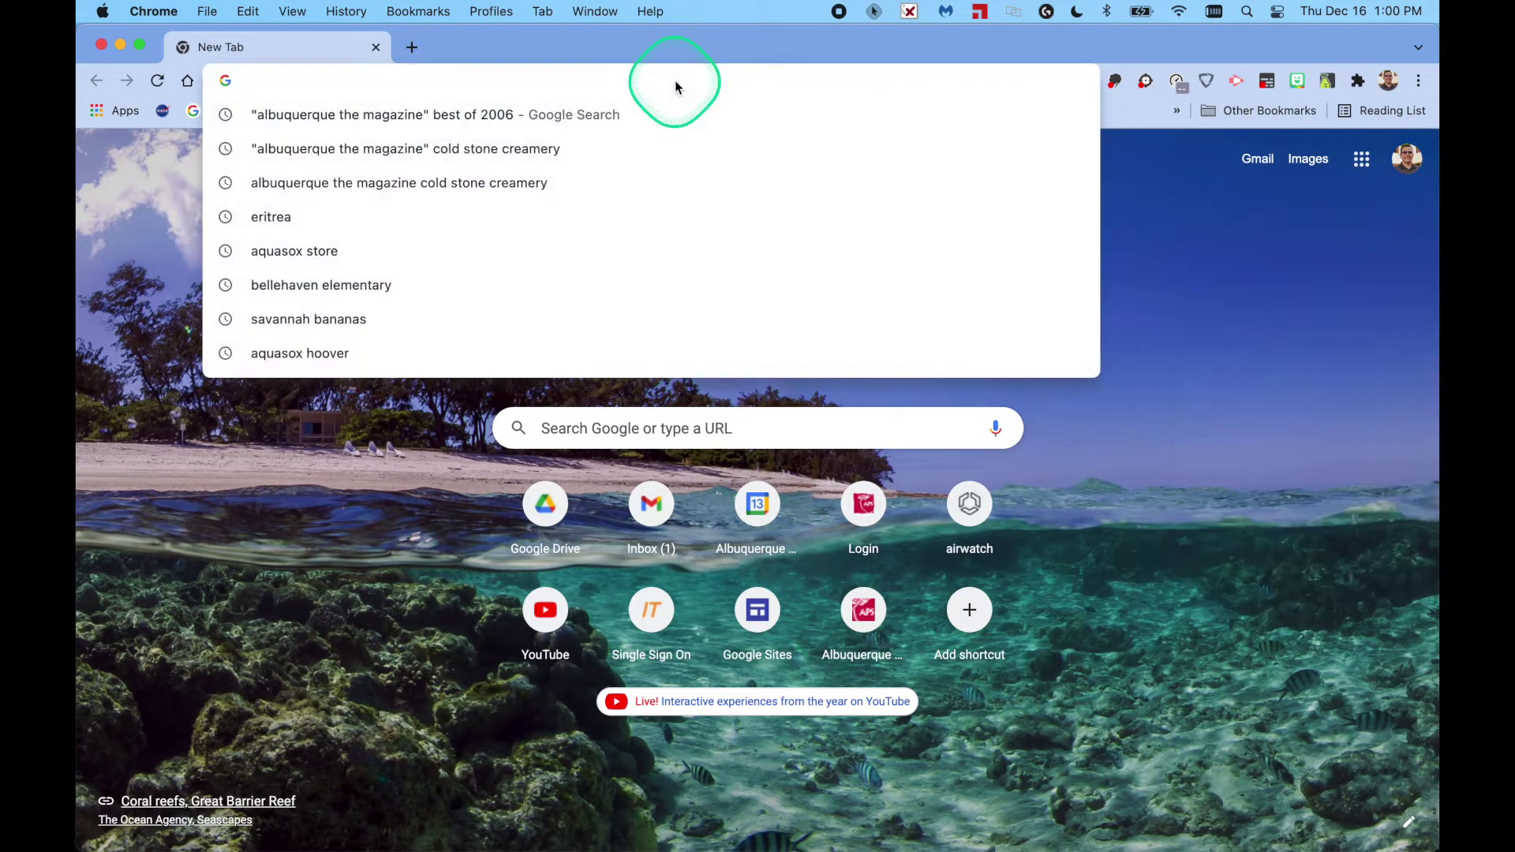
pyautogui.write('drive')
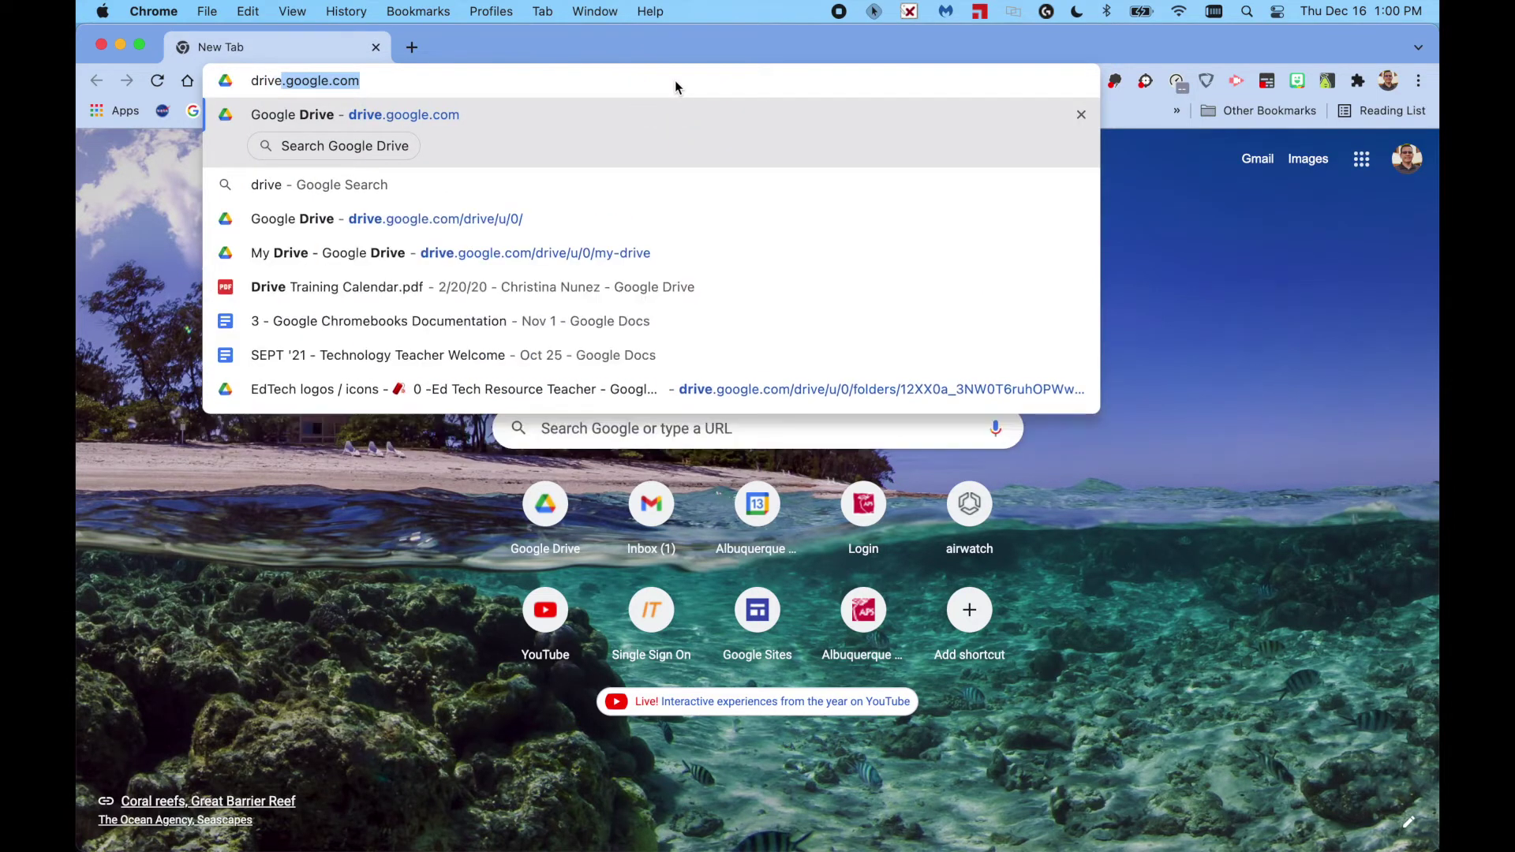
pyautogui.press('Return')
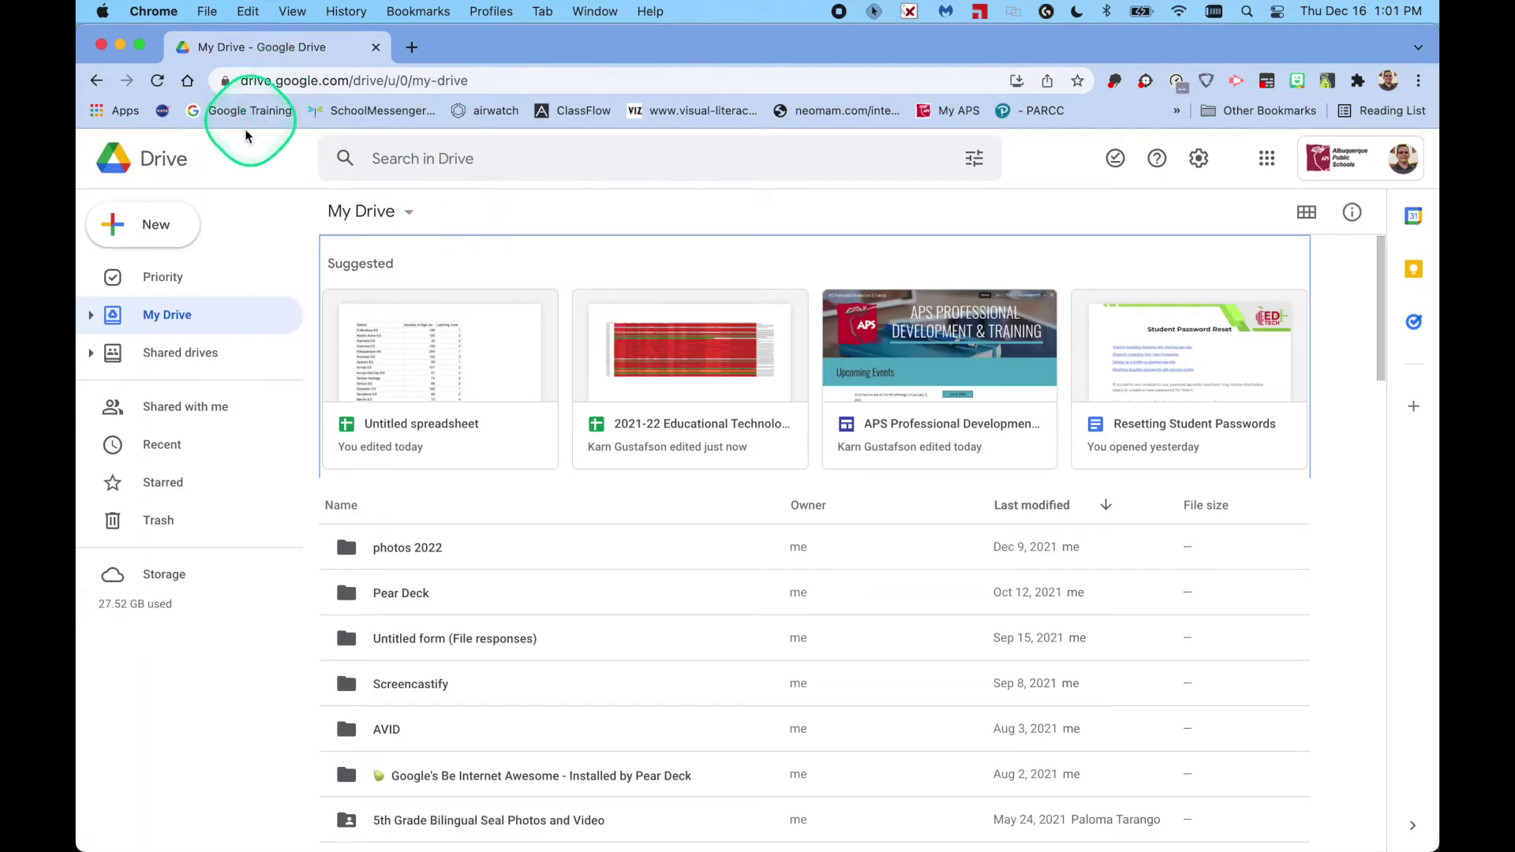
# - Create a new Google Sites file from Google Drive, close both tabs and return to a fresh browser tab
pyautogui.click(154, 229)
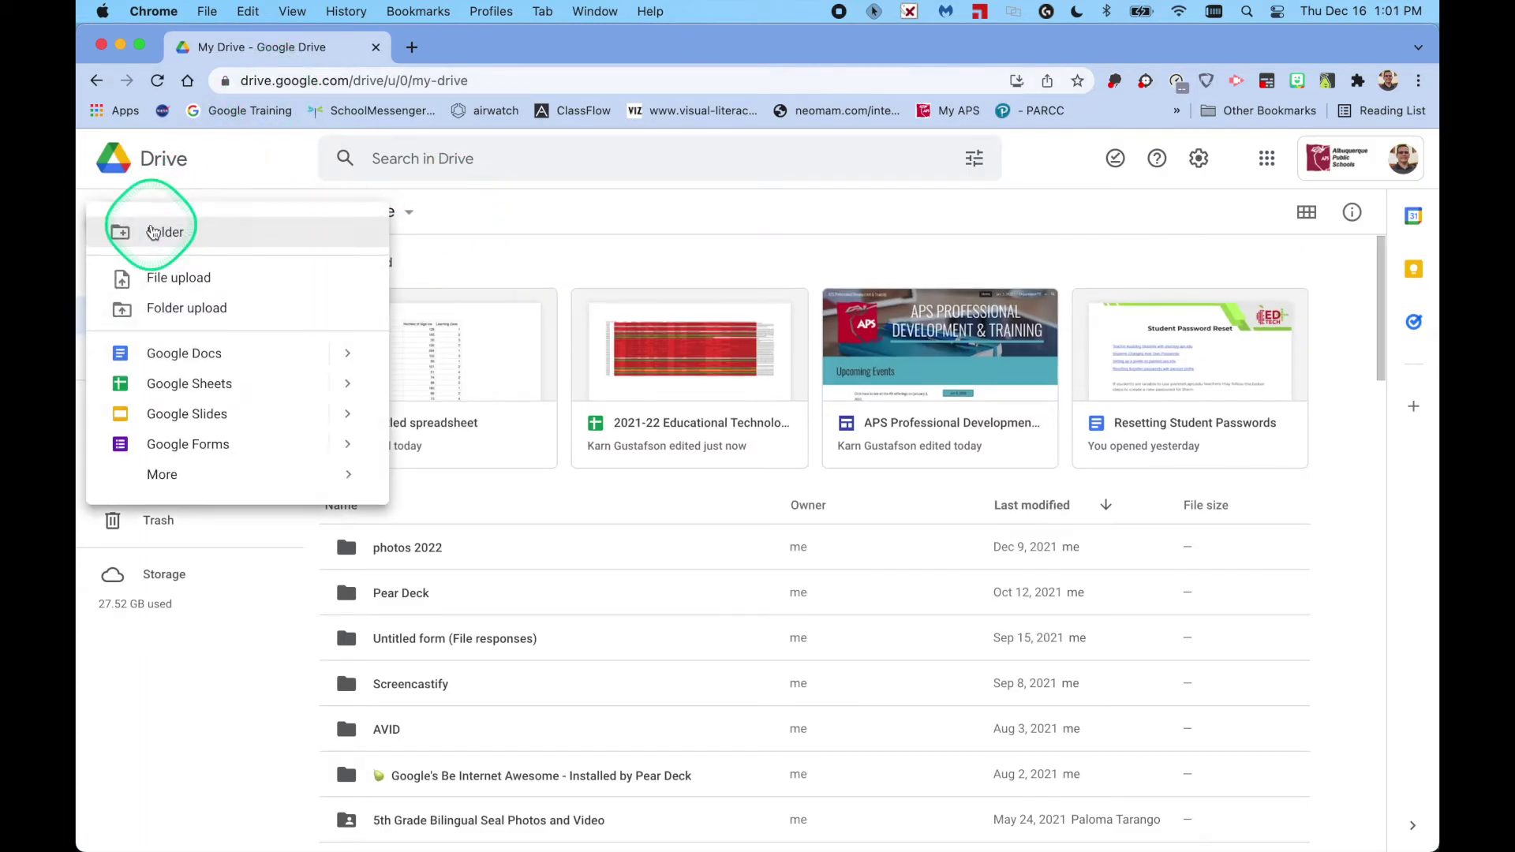
pyautogui.moveTo(158, 474)
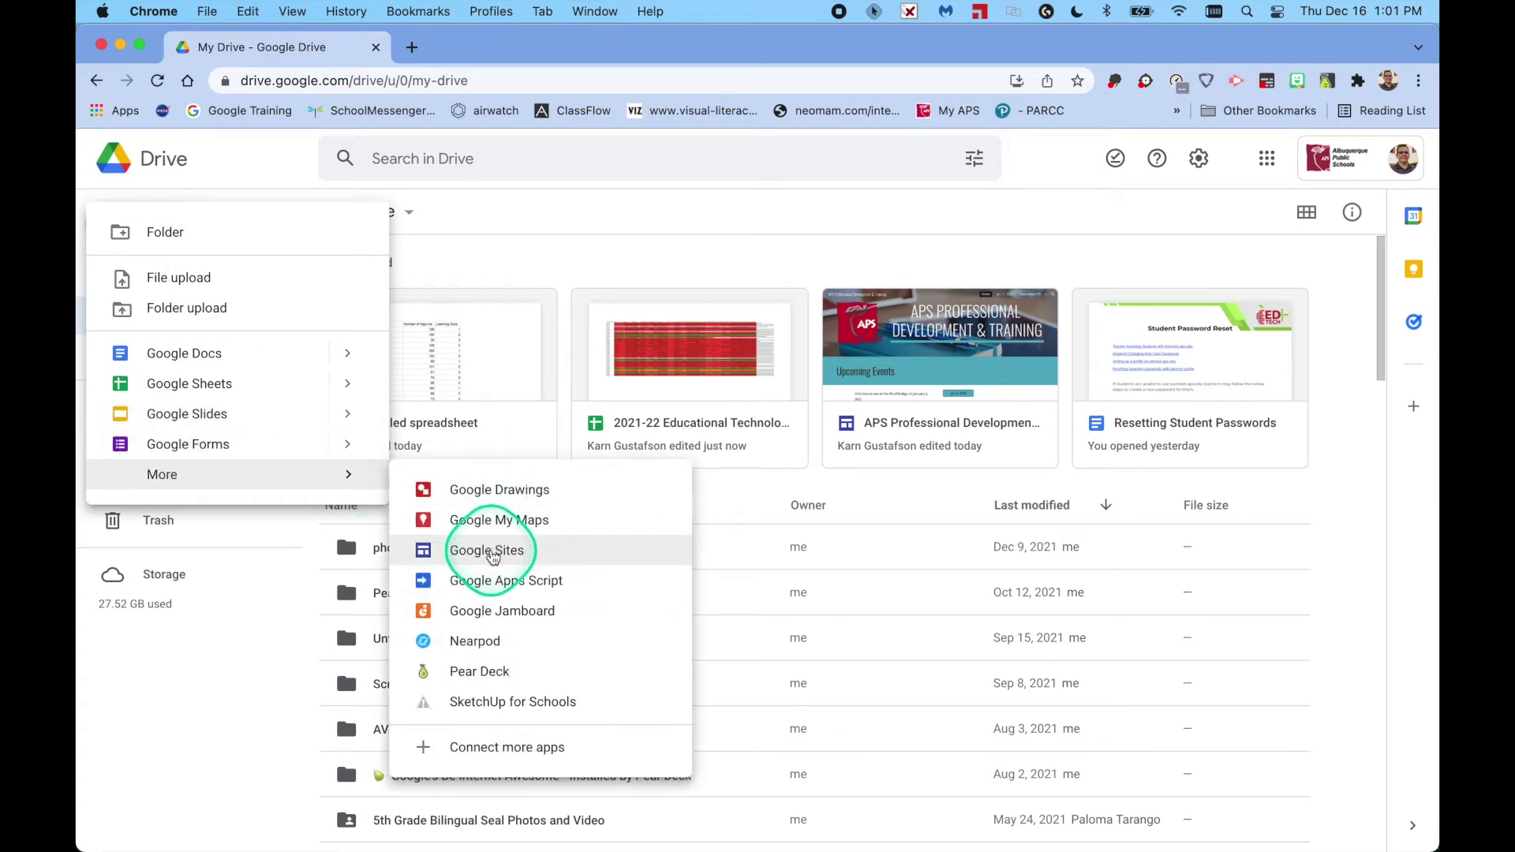
pyautogui.click(491, 553)
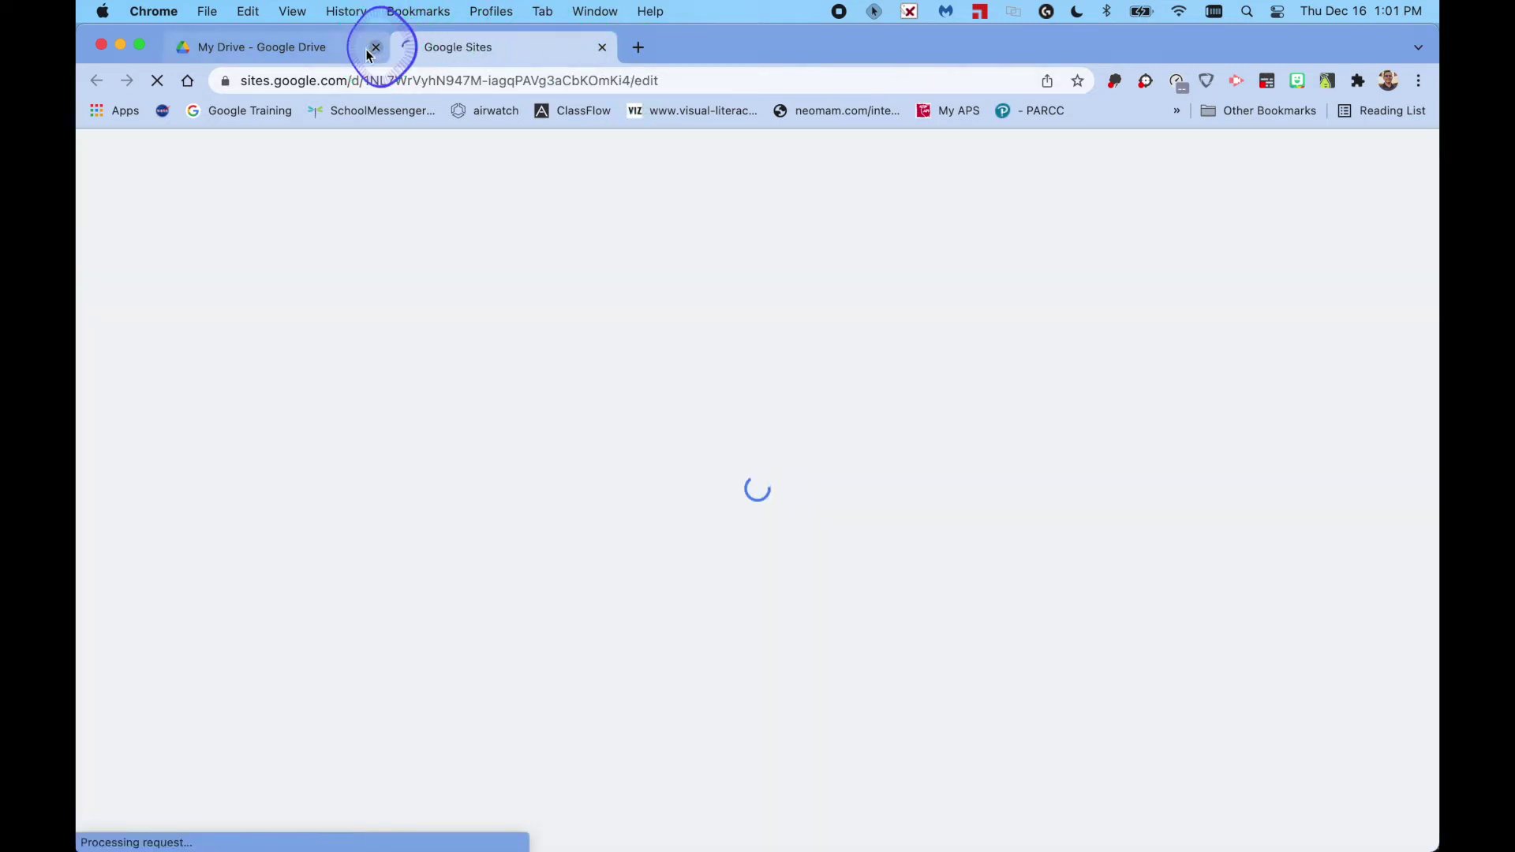
pyautogui.click(377, 48)
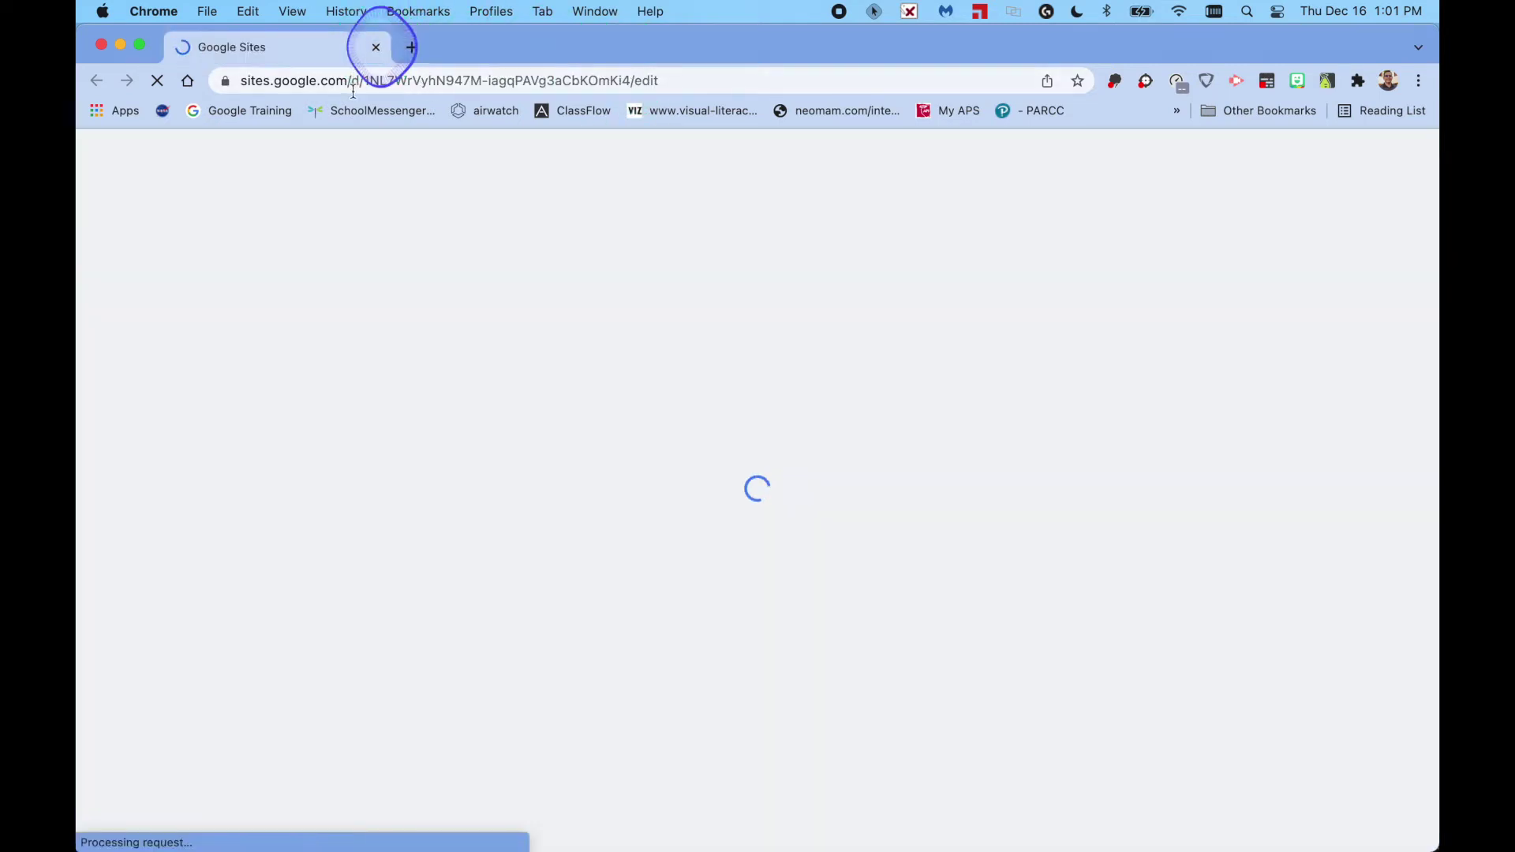
pyautogui.click(412, 49)
pyautogui.click(375, 50)
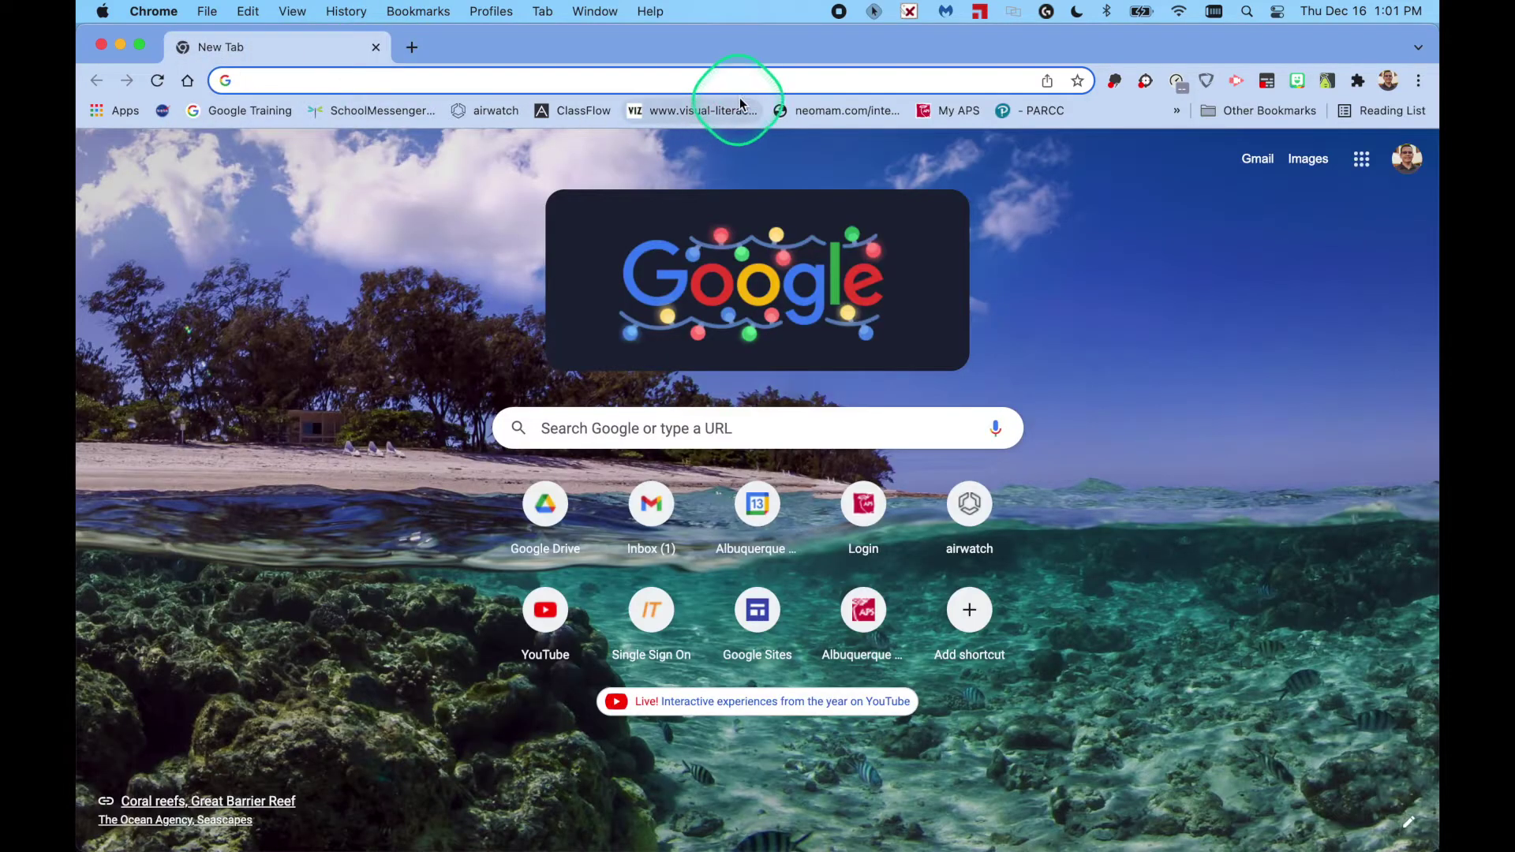
# - Go to sites.google.com
pyautogui.write('sites.google.com')
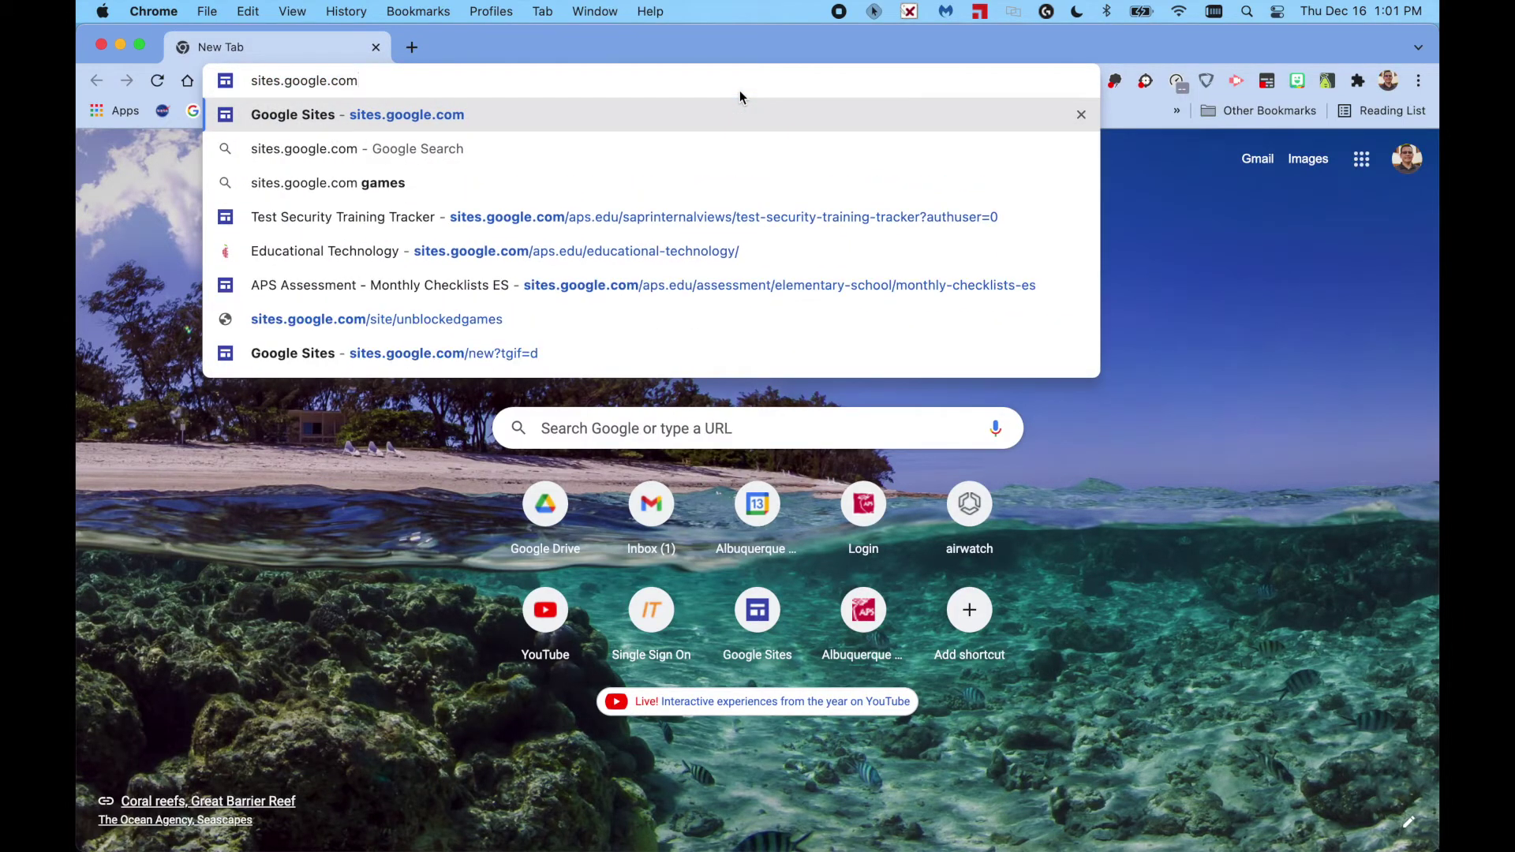
pyautogui.press('Return')
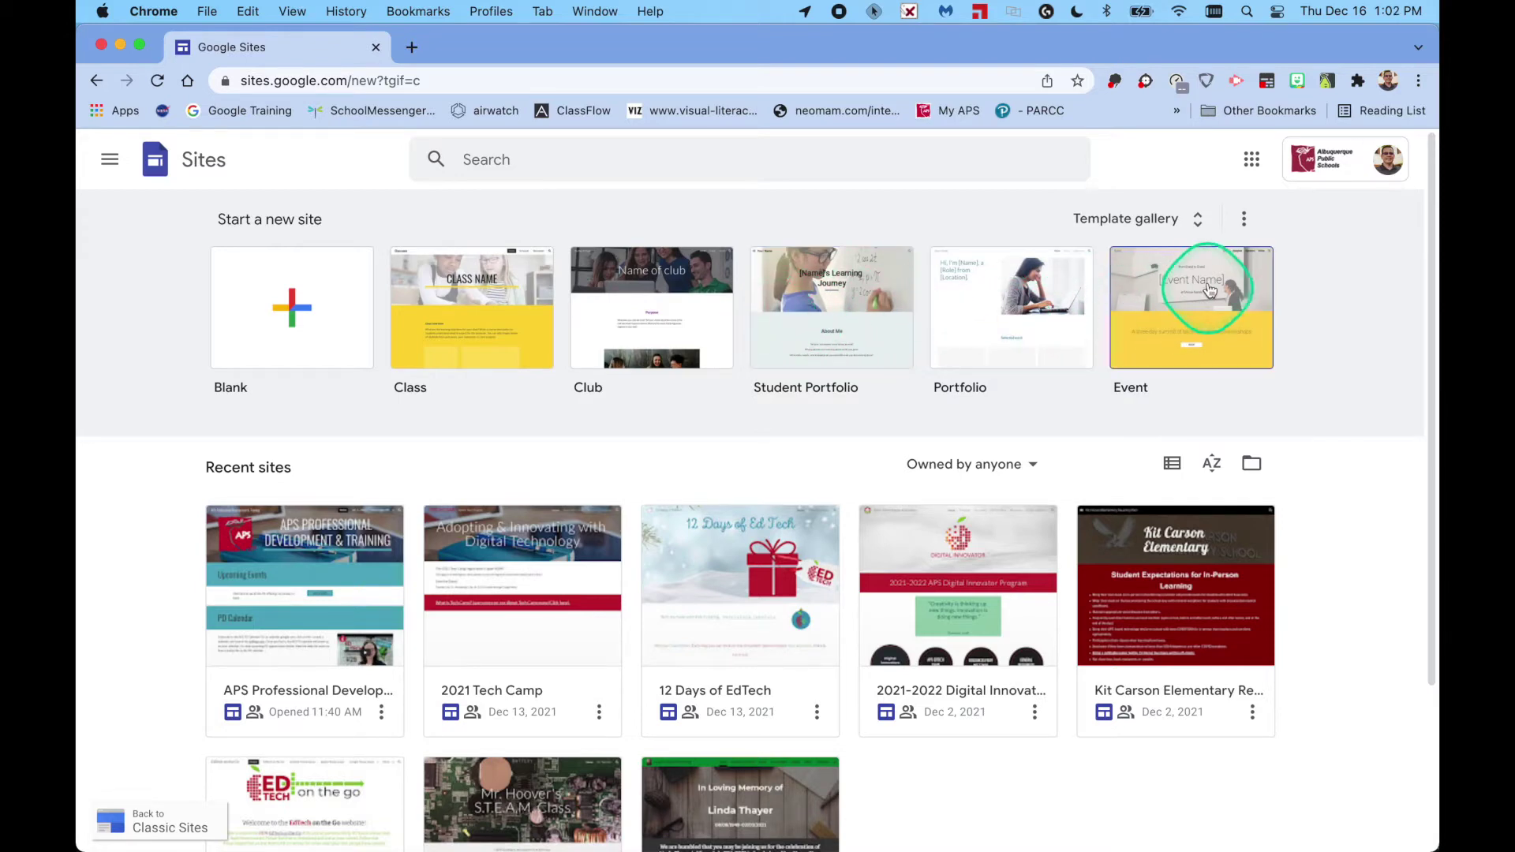
# - Examine the Albuquerque Public Schools and General sections of the Sites template gallery
pyautogui.click(1140, 223)
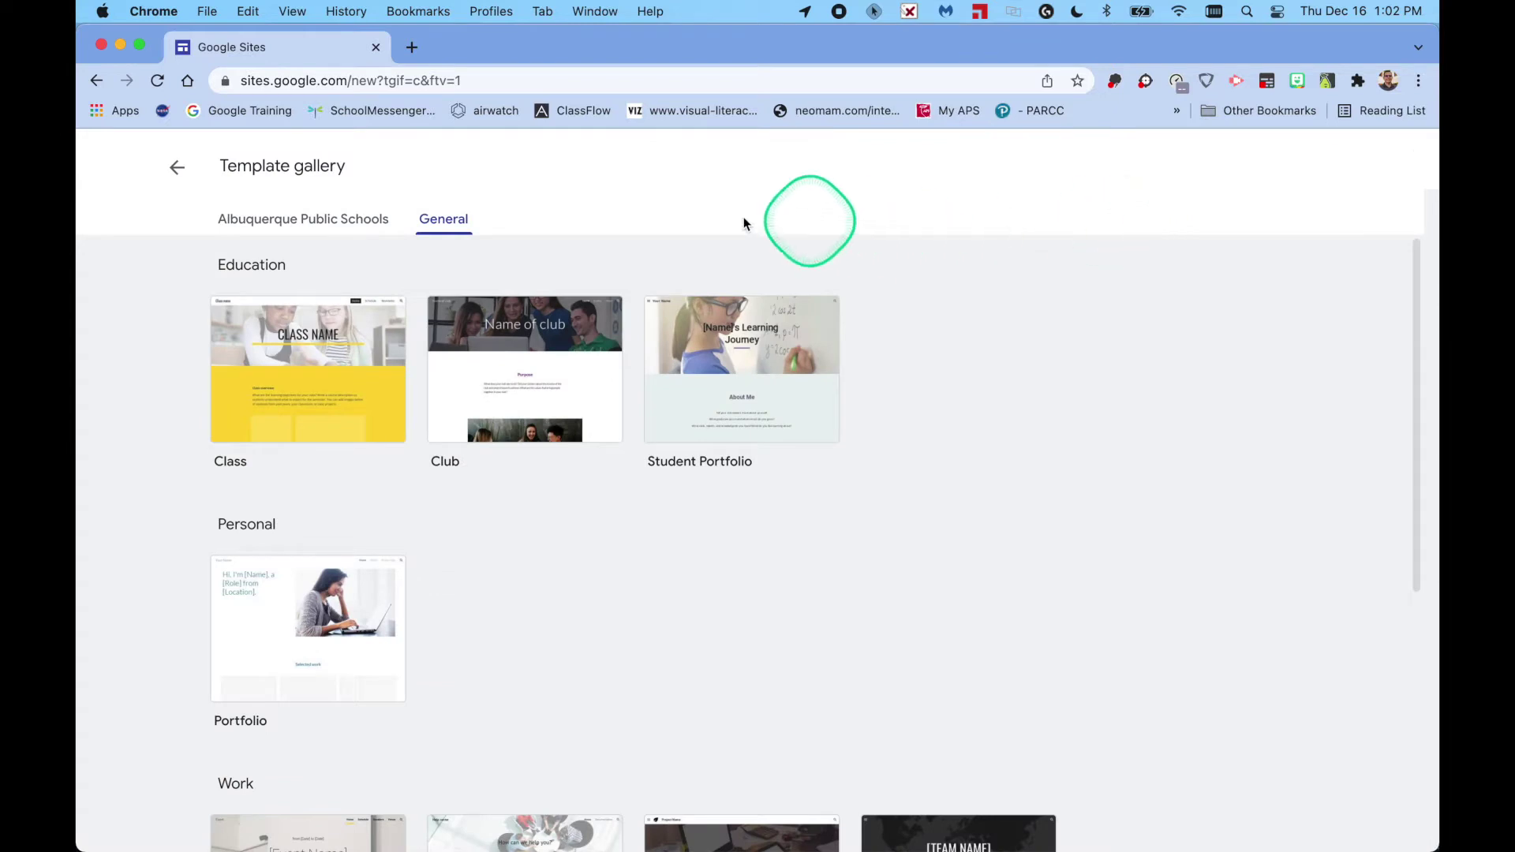
pyautogui.click(306, 224)
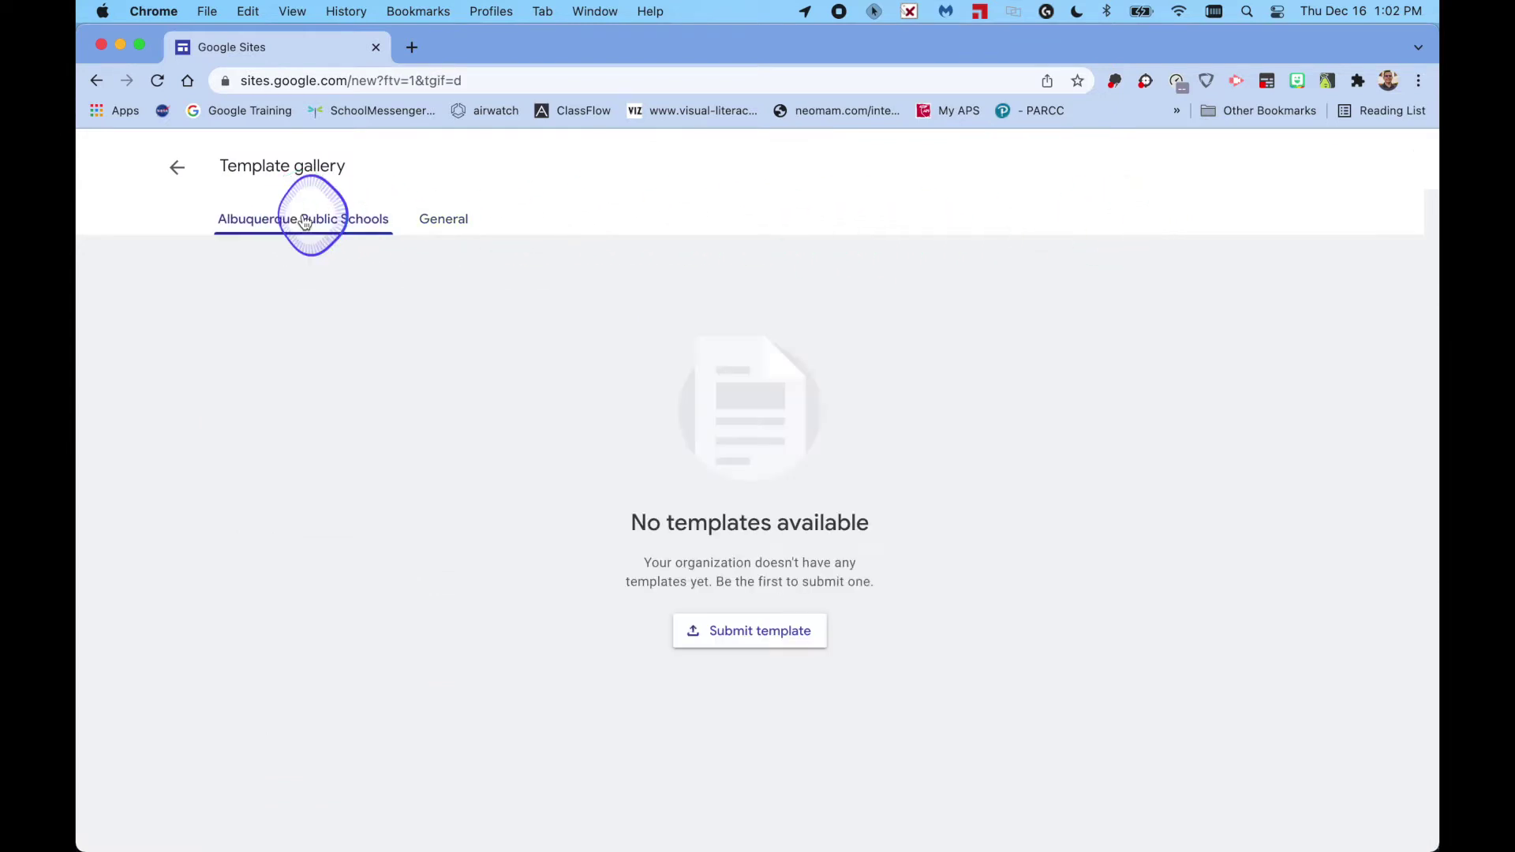
pyautogui.click(450, 228)
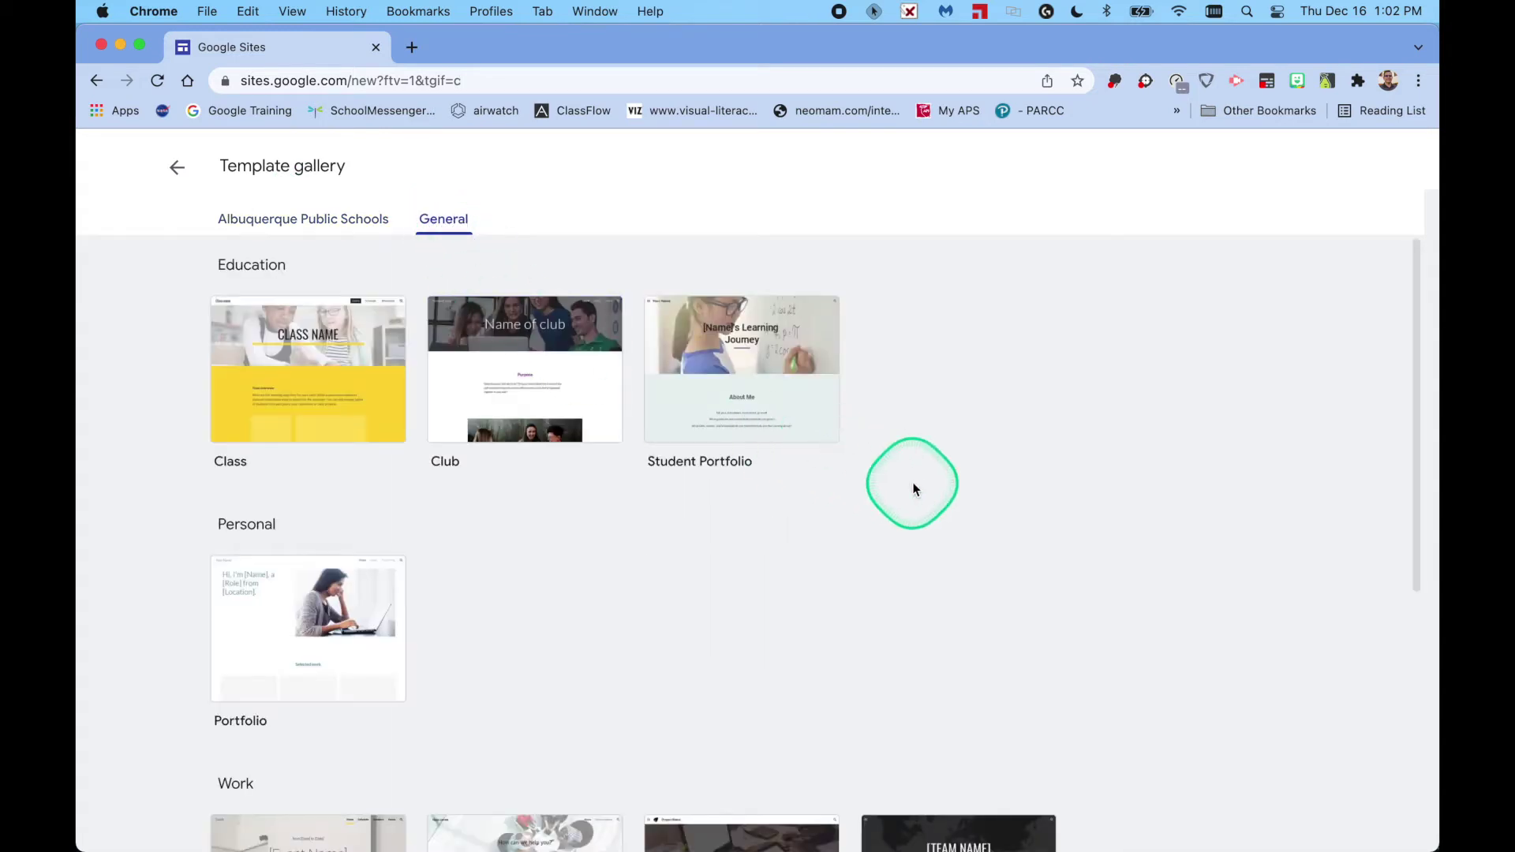
pyautogui.scroll(-5, 935, 489)
pyautogui.scroll(-1, 934, 495)
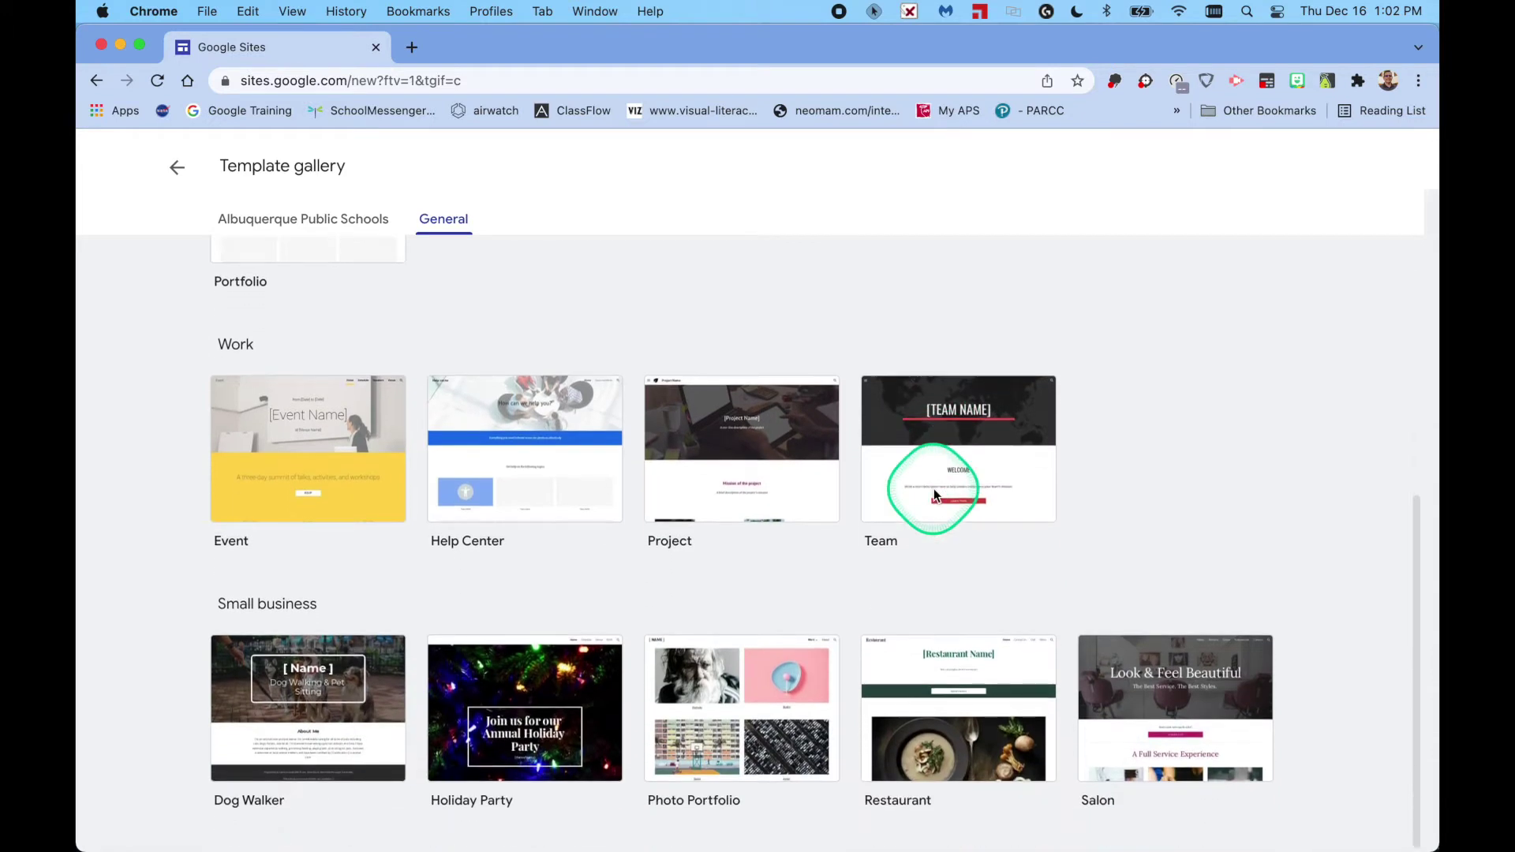
pyautogui.scroll(6, 936, 496)
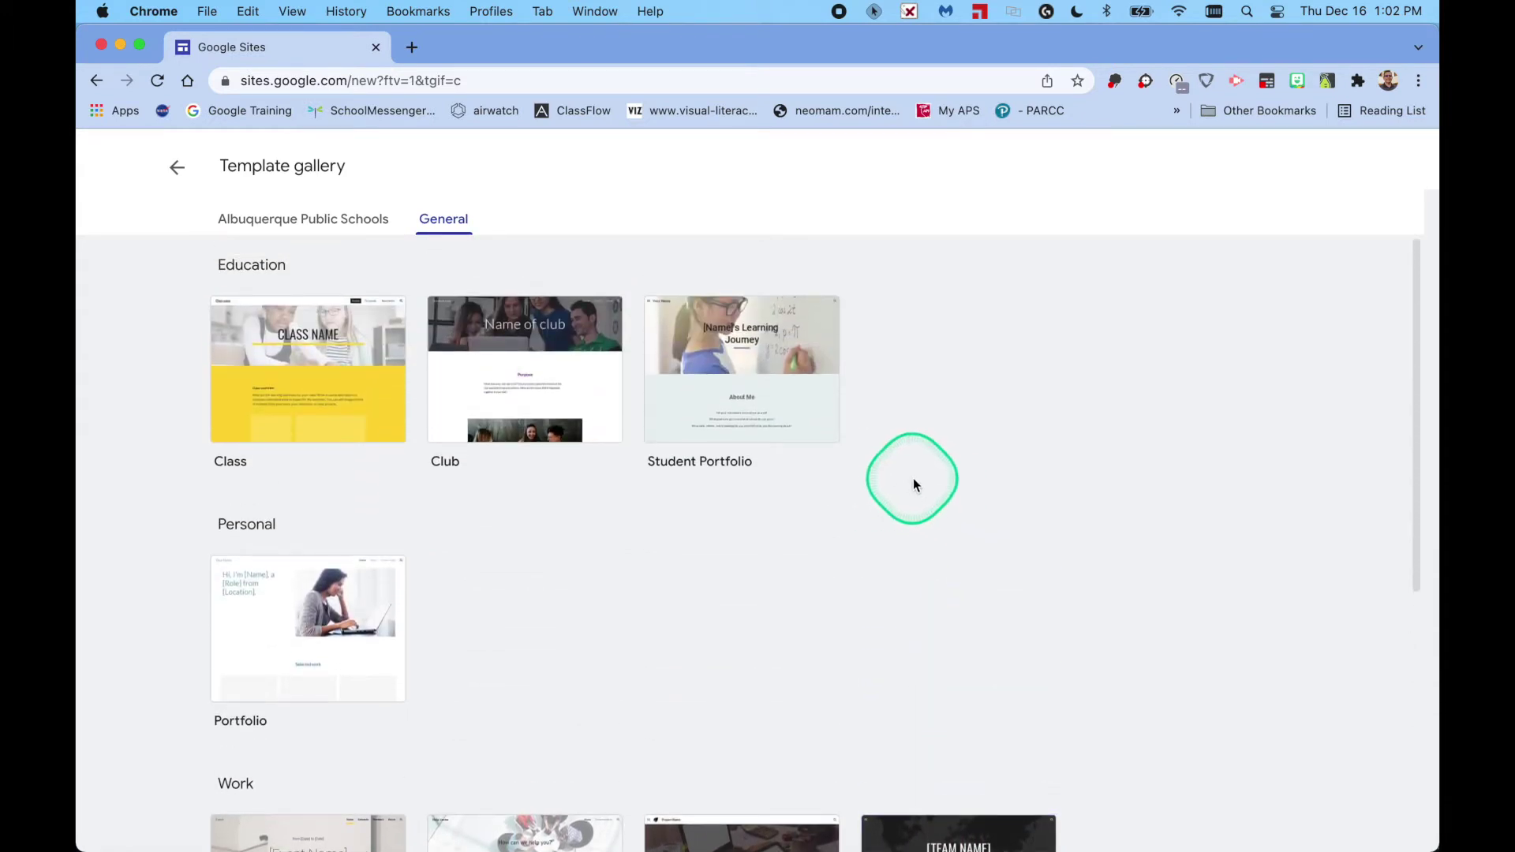
# - Leave the template gallery and start a new blank site
pyautogui.click(177, 167)
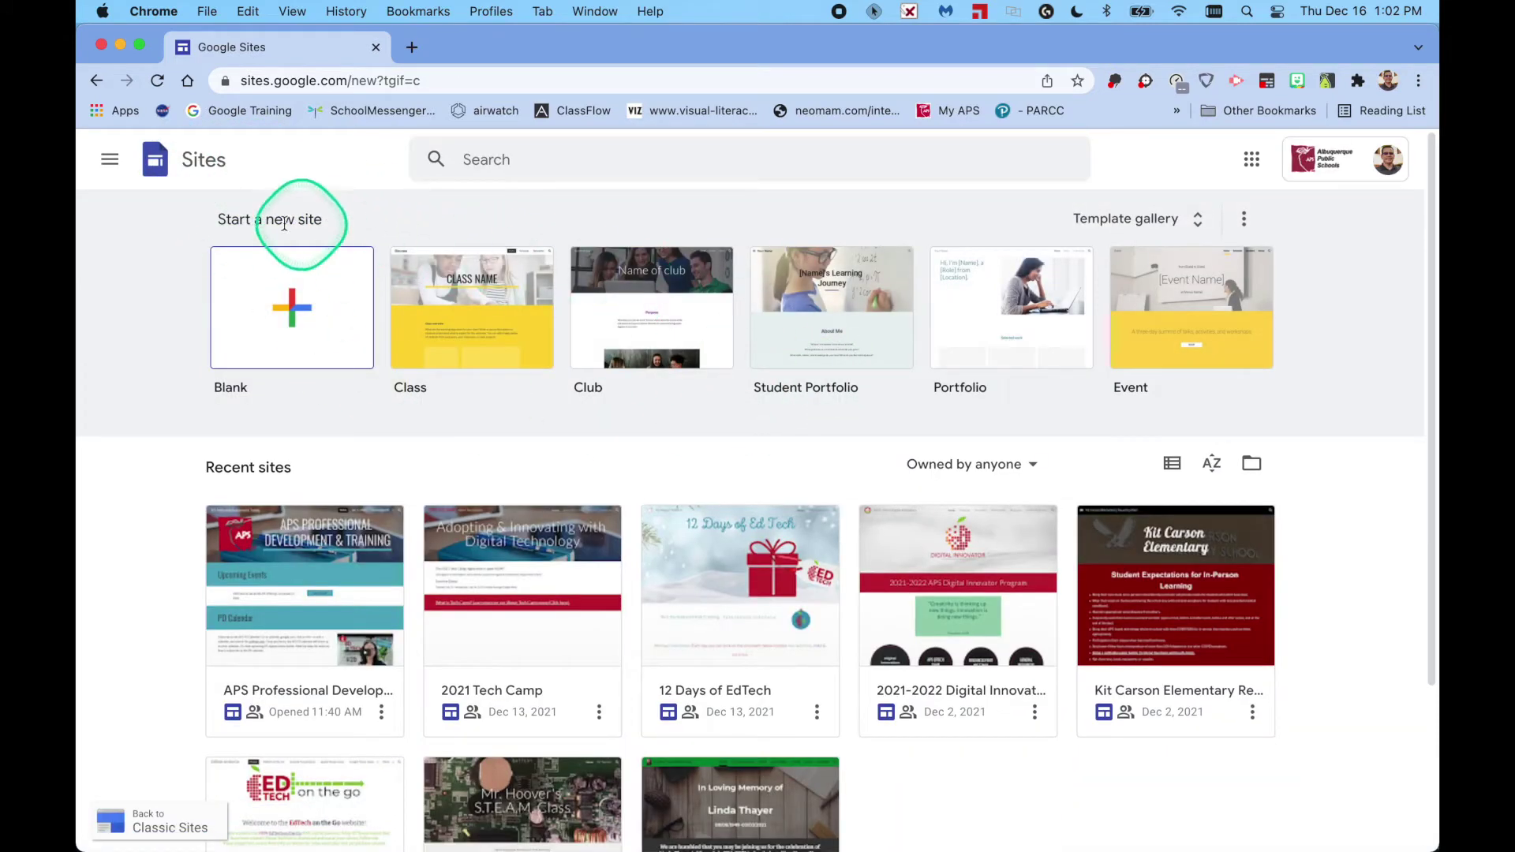
pyautogui.click(276, 307)
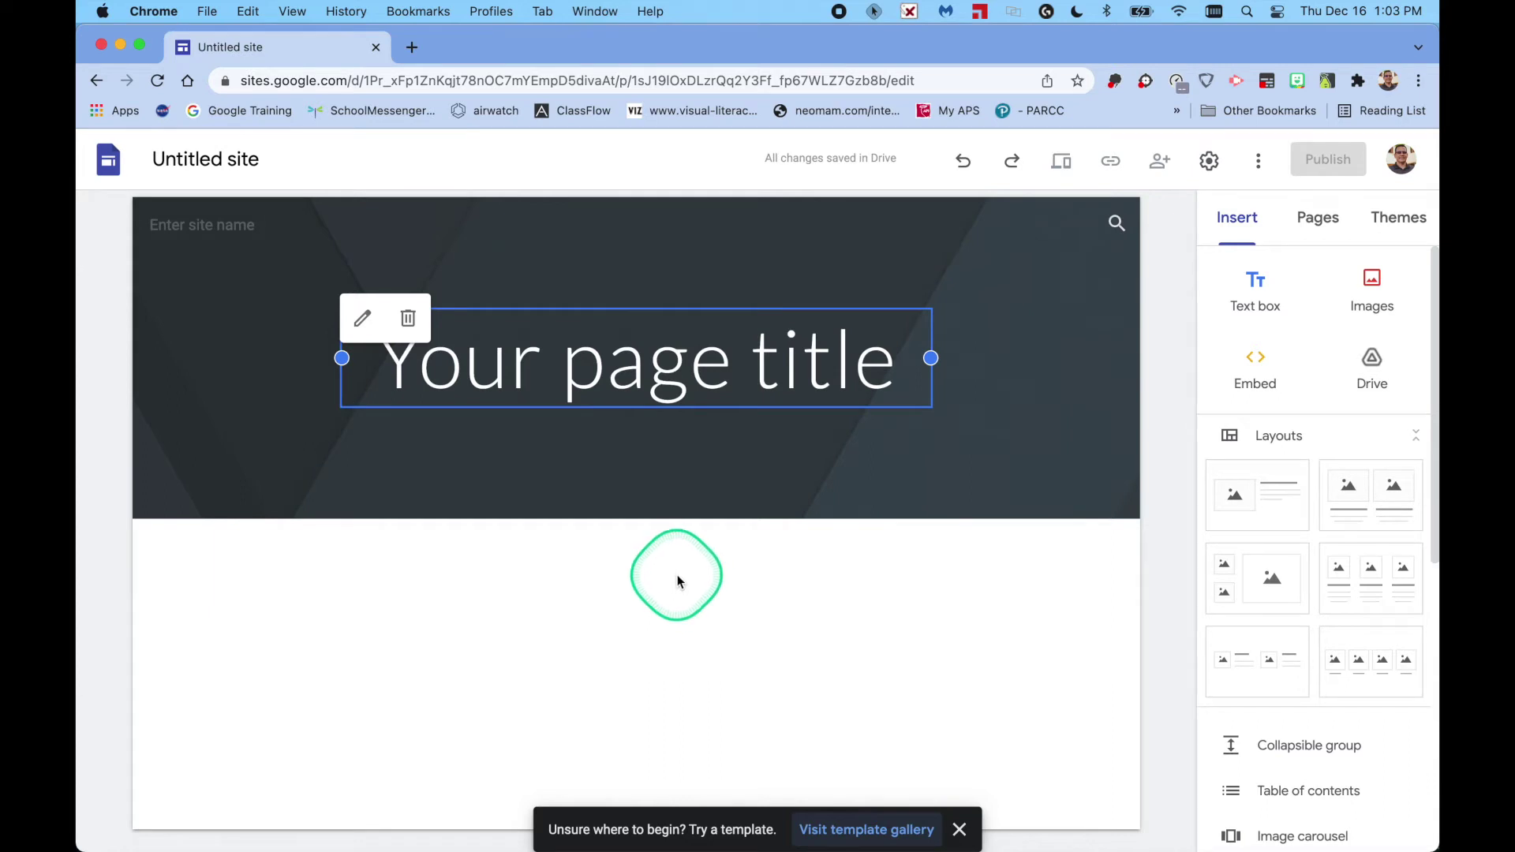
# - Display the site themes and try the Simple theme's alternative colours, ending on purple
pyautogui.click(1399, 220)
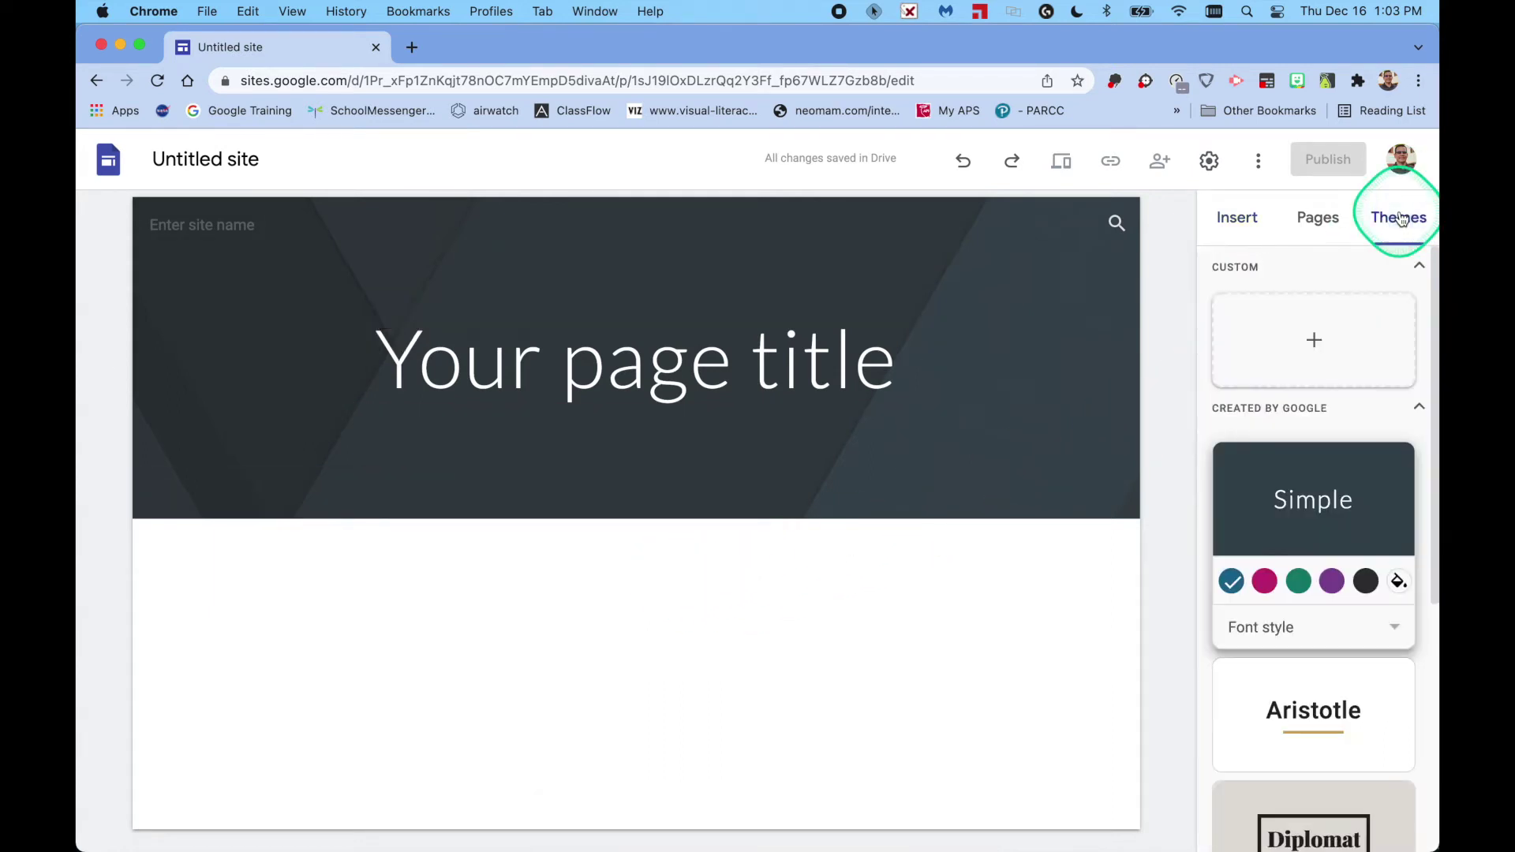
pyautogui.scroll(-2, 1336, 461)
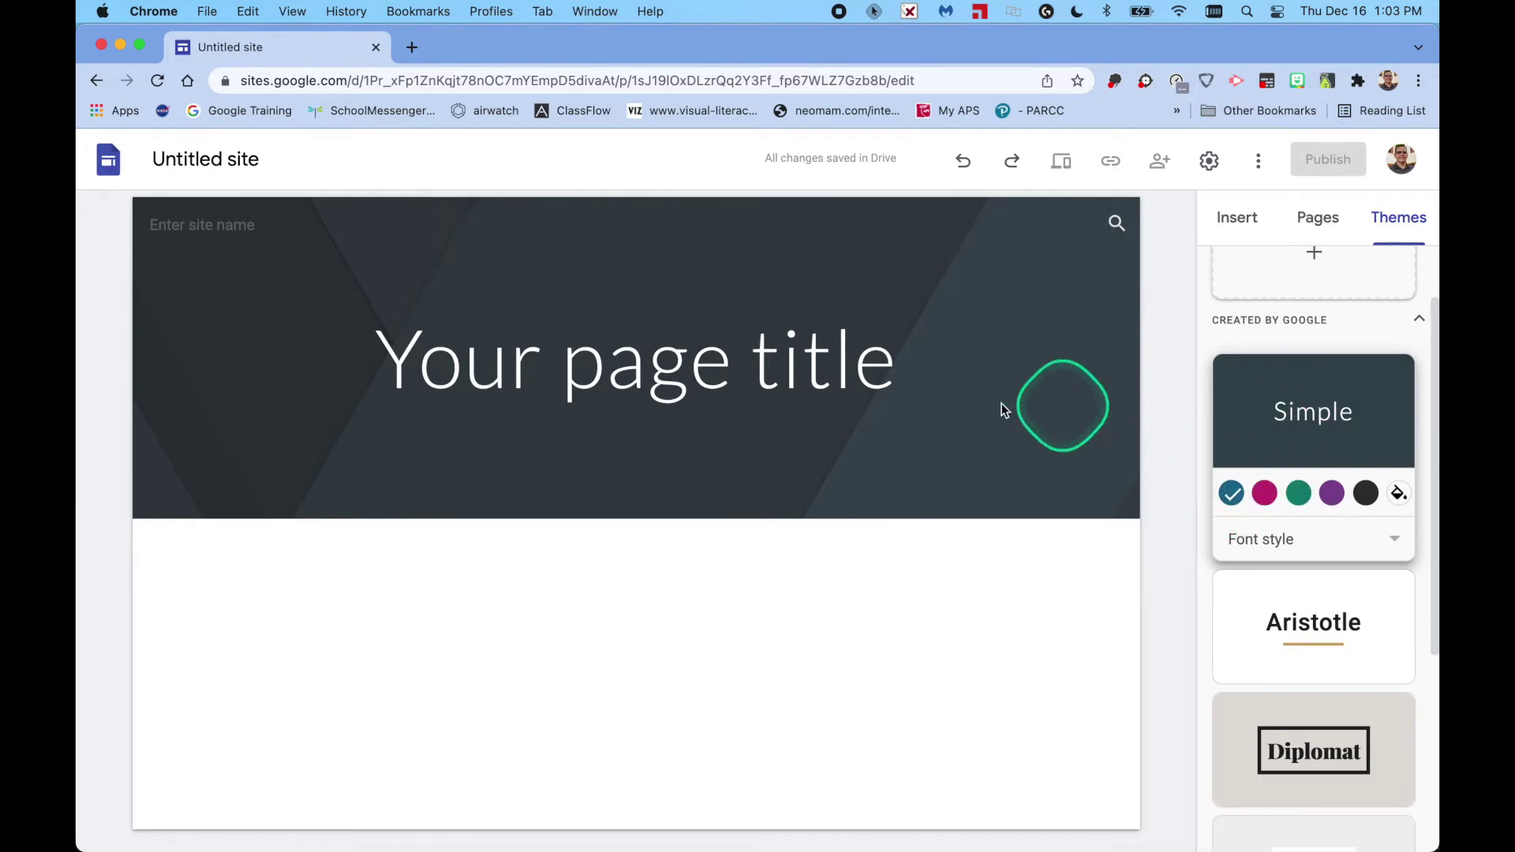
pyautogui.moveTo(937, 408)
pyautogui.click(1279, 494)
pyautogui.click(1300, 495)
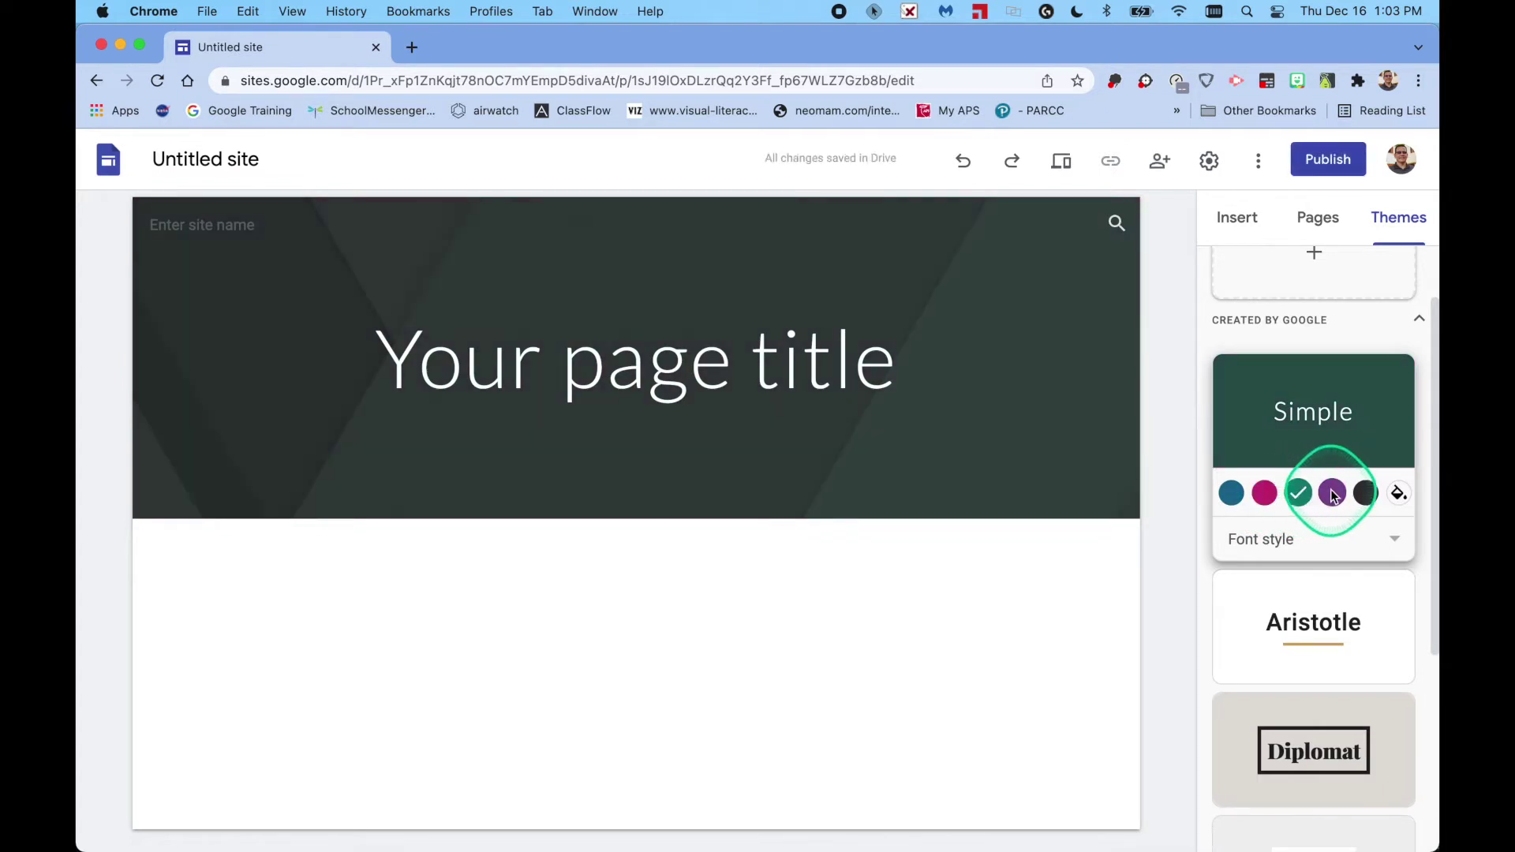
pyautogui.click(1334, 495)
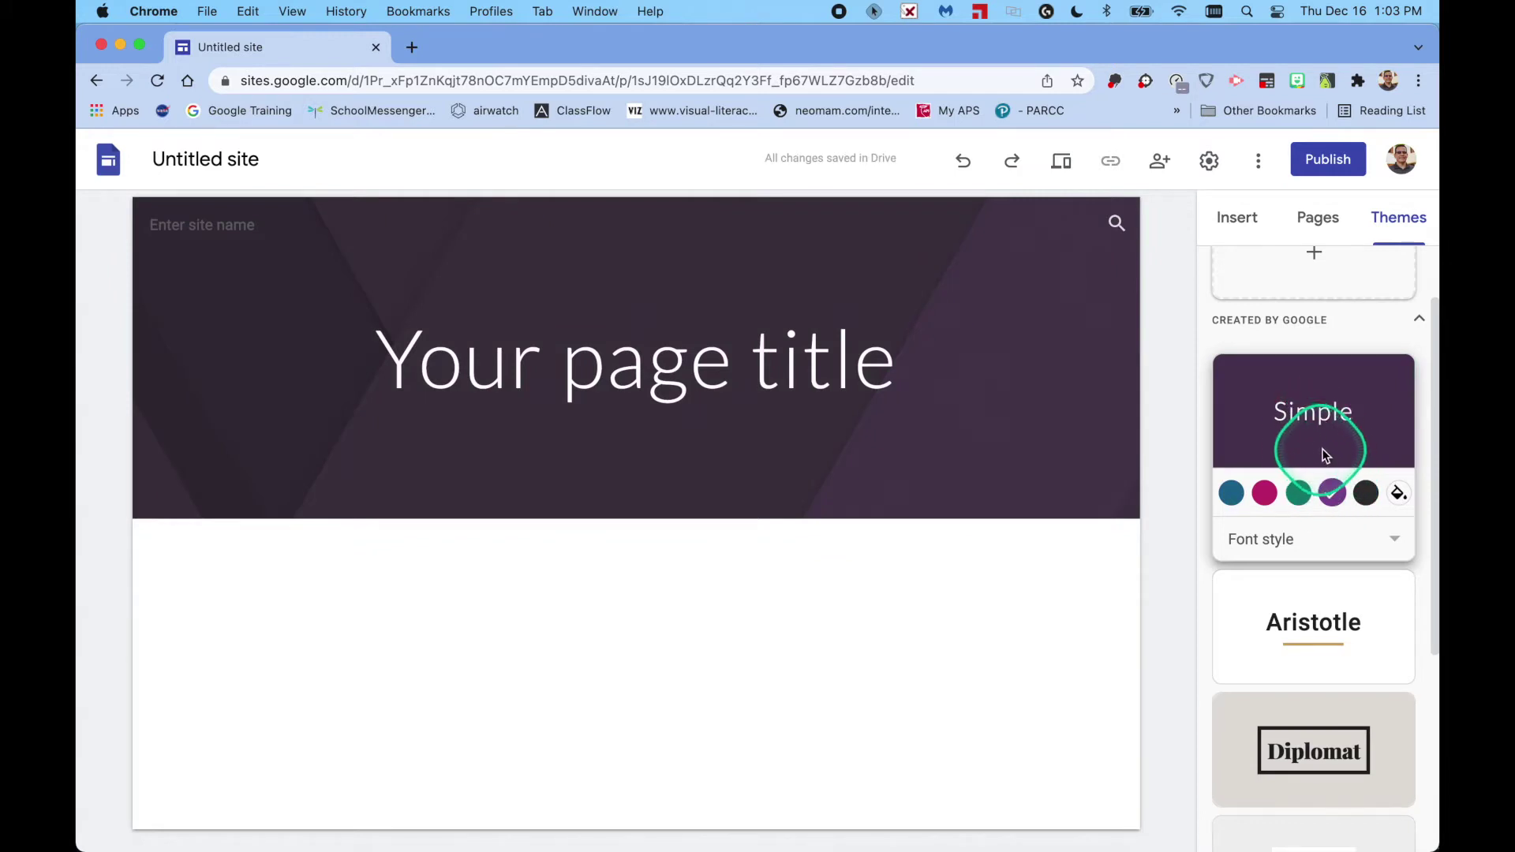
# - Try the Classic font style on the Simple theme and switch it to Heavy
pyautogui.click(1263, 539)
pyautogui.click(1271, 586)
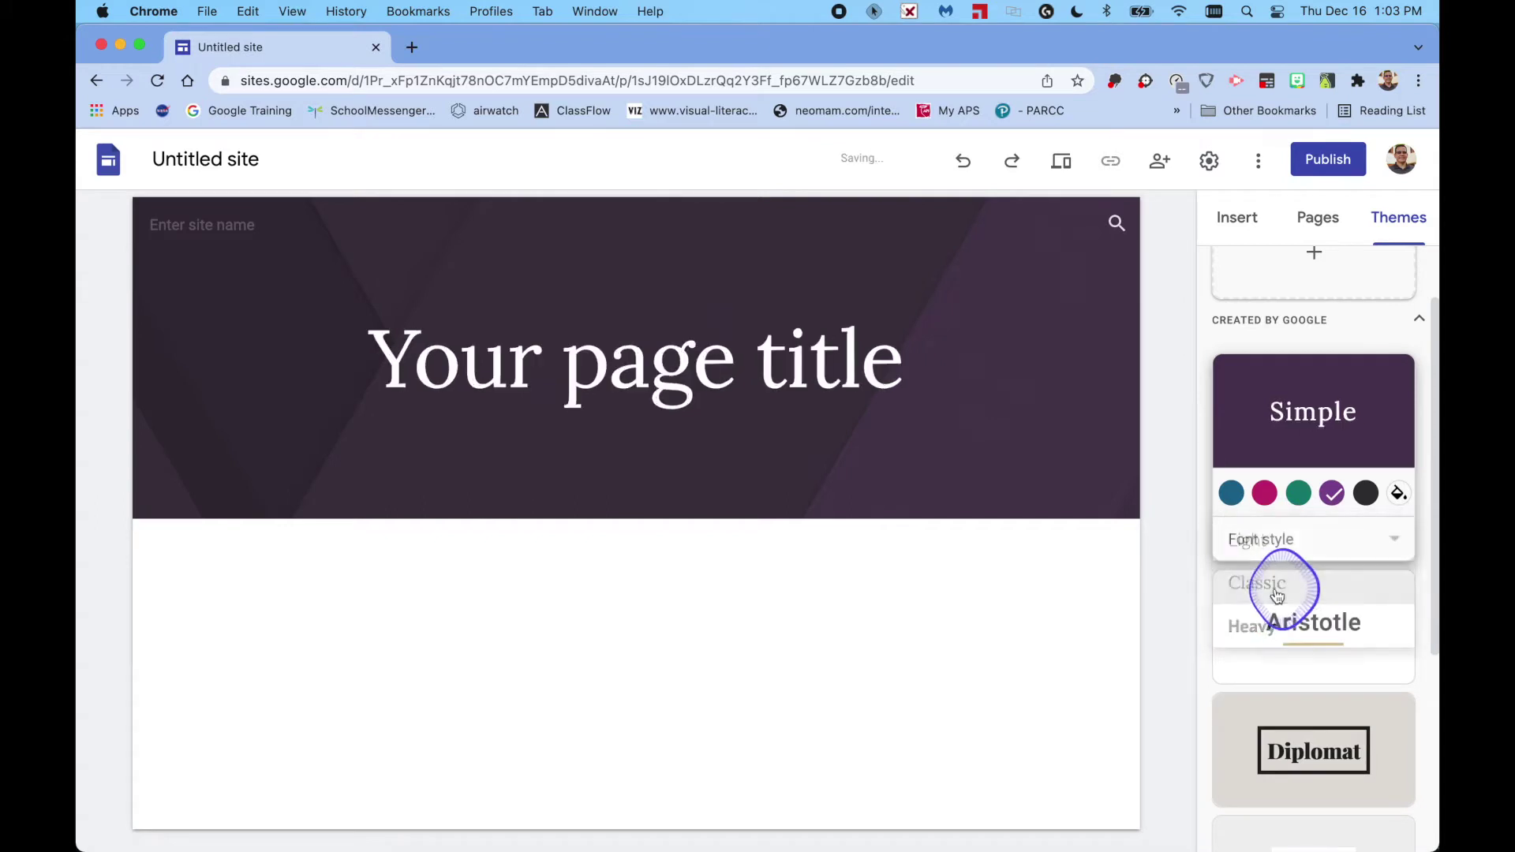
pyautogui.click(1395, 544)
pyautogui.click(1352, 583)
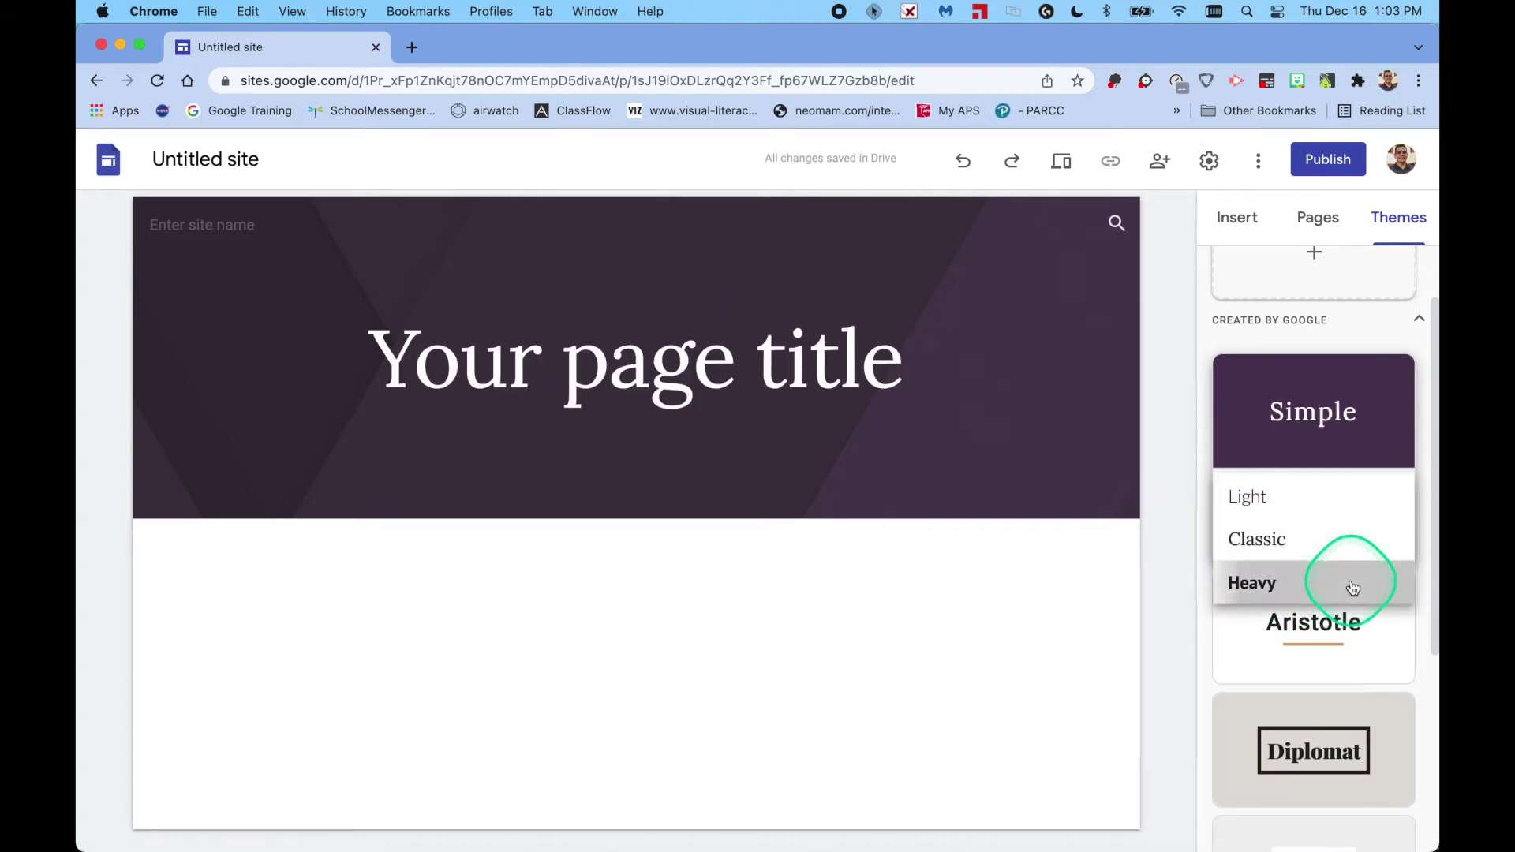
# - Apply the Aristotle theme, try its teal accent colour and restore the brown one
pyautogui.scroll(-5, 1368, 537)
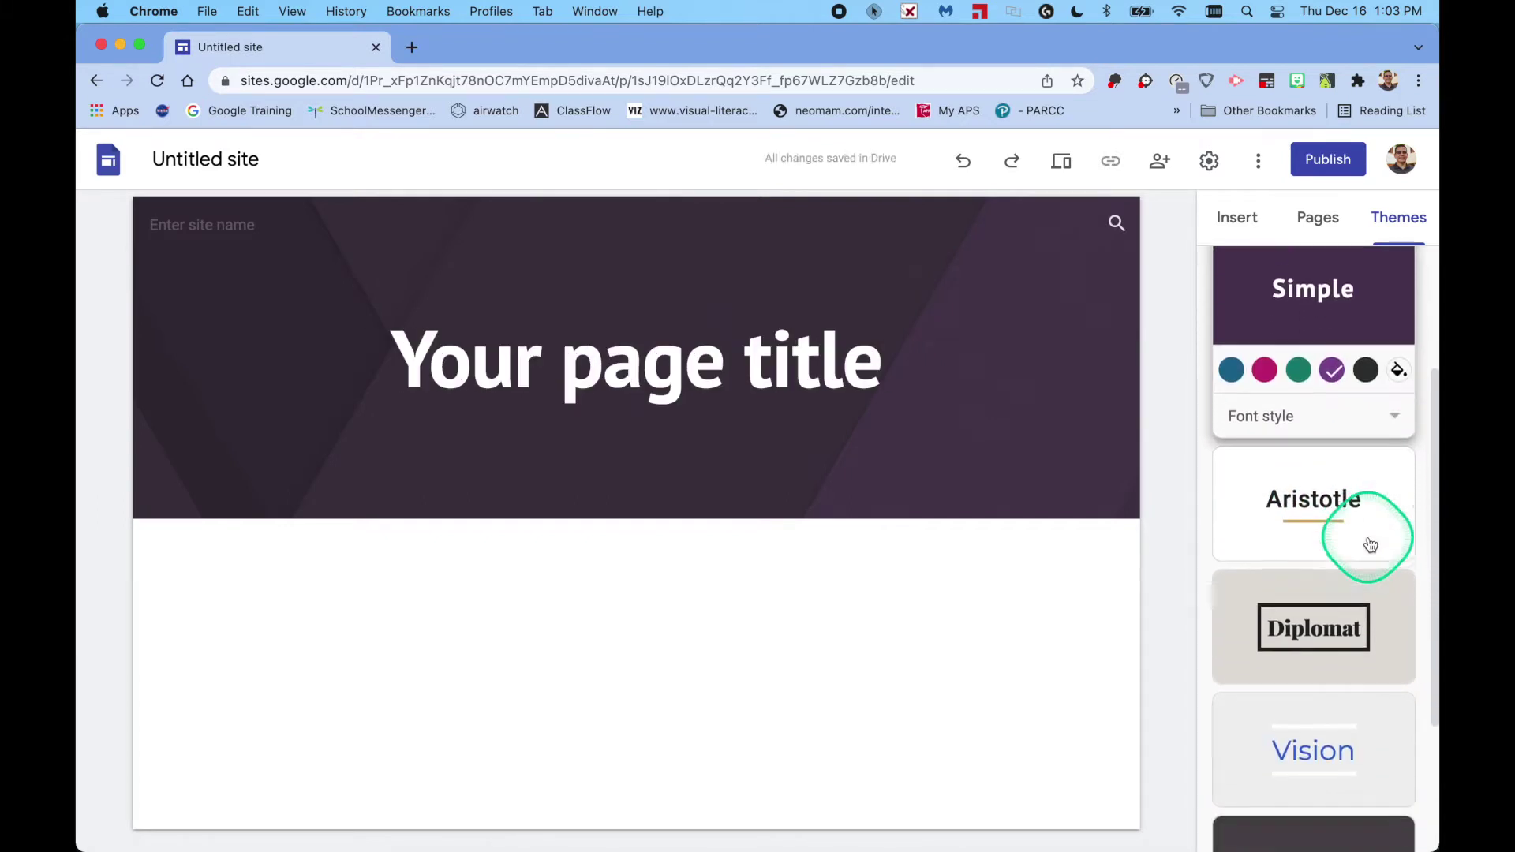
pyautogui.click(1328, 404)
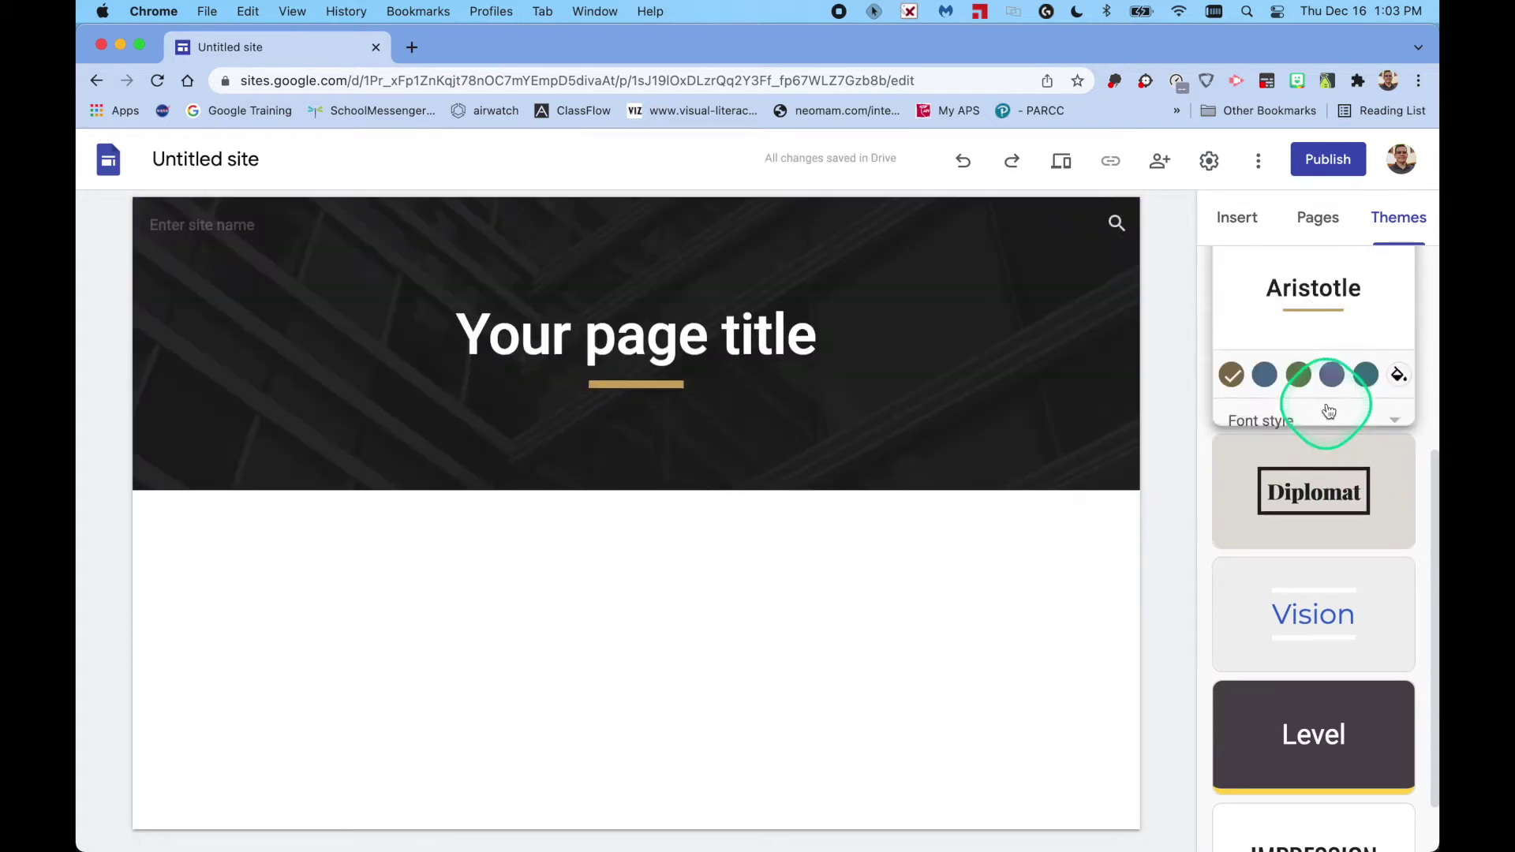
pyautogui.click(1363, 357)
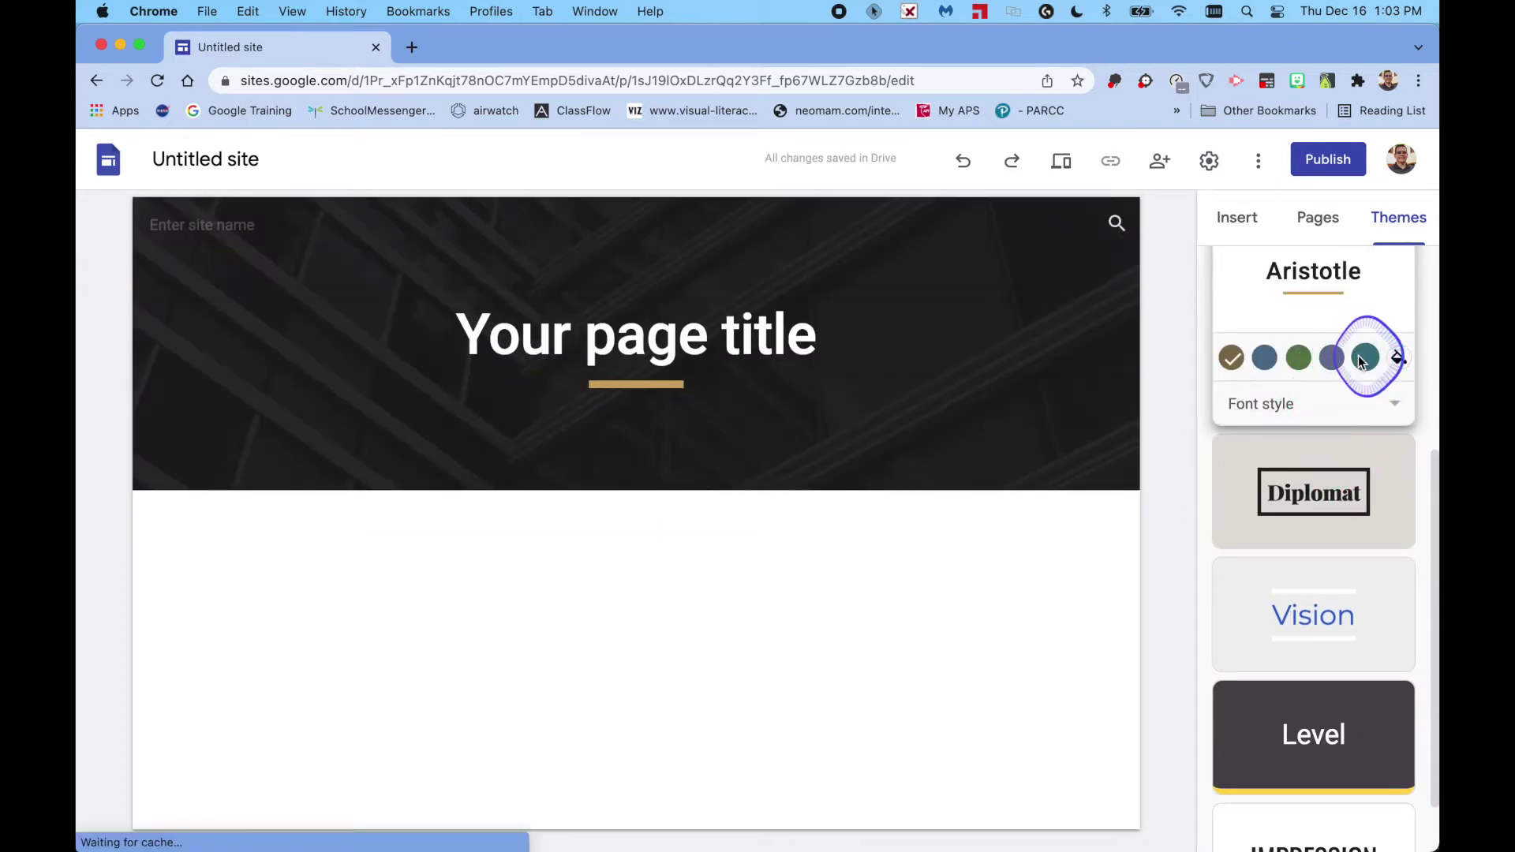
pyautogui.click(683, 357)
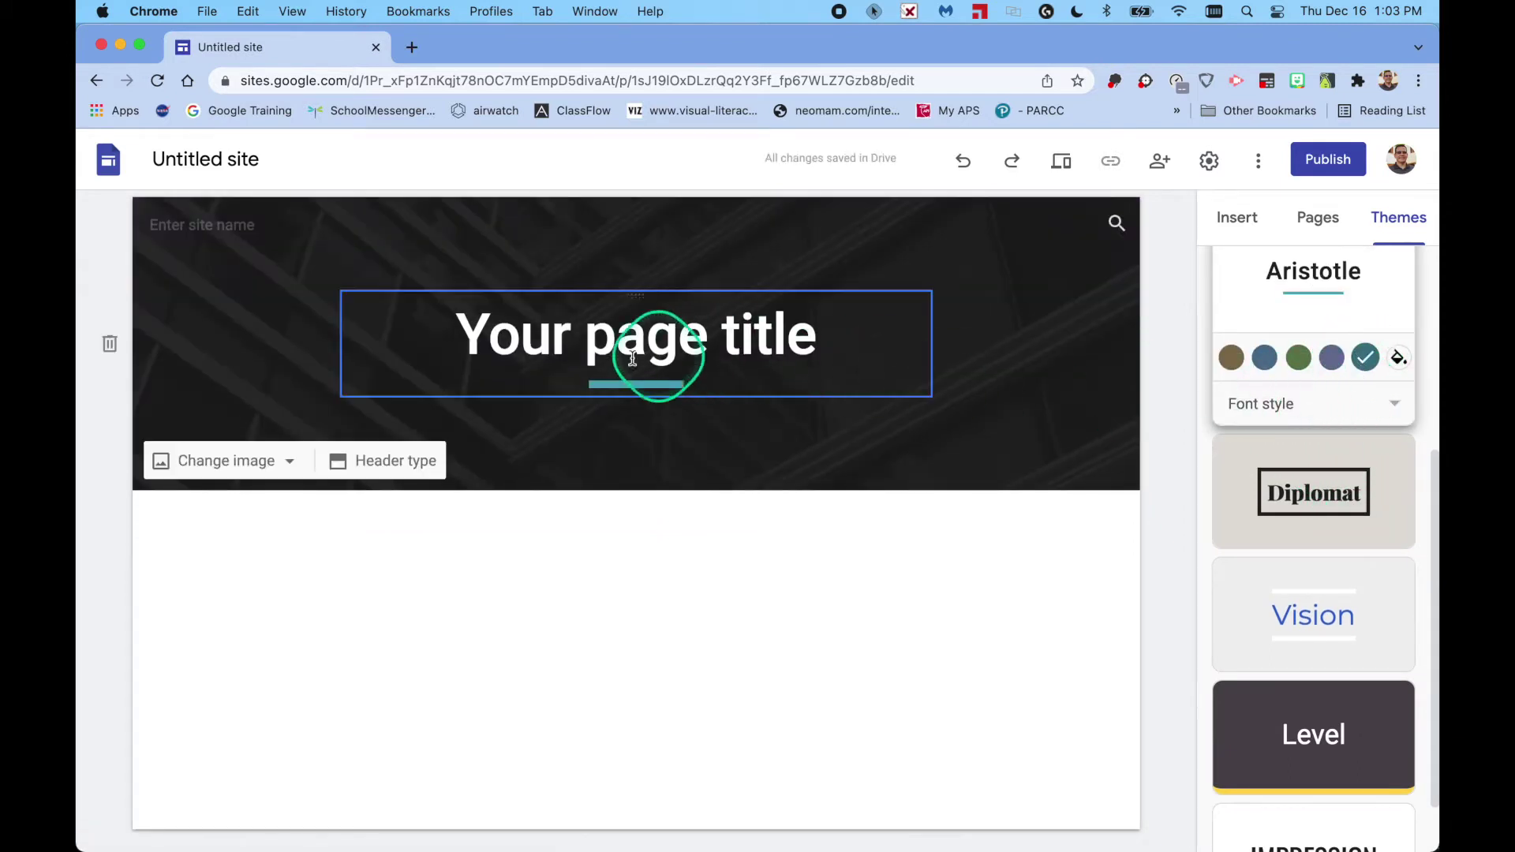
pyautogui.click(1232, 357)
# - Try the Diplomat theme and switch the site to the Vision theme in its pink colour
pyautogui.click(1361, 541)
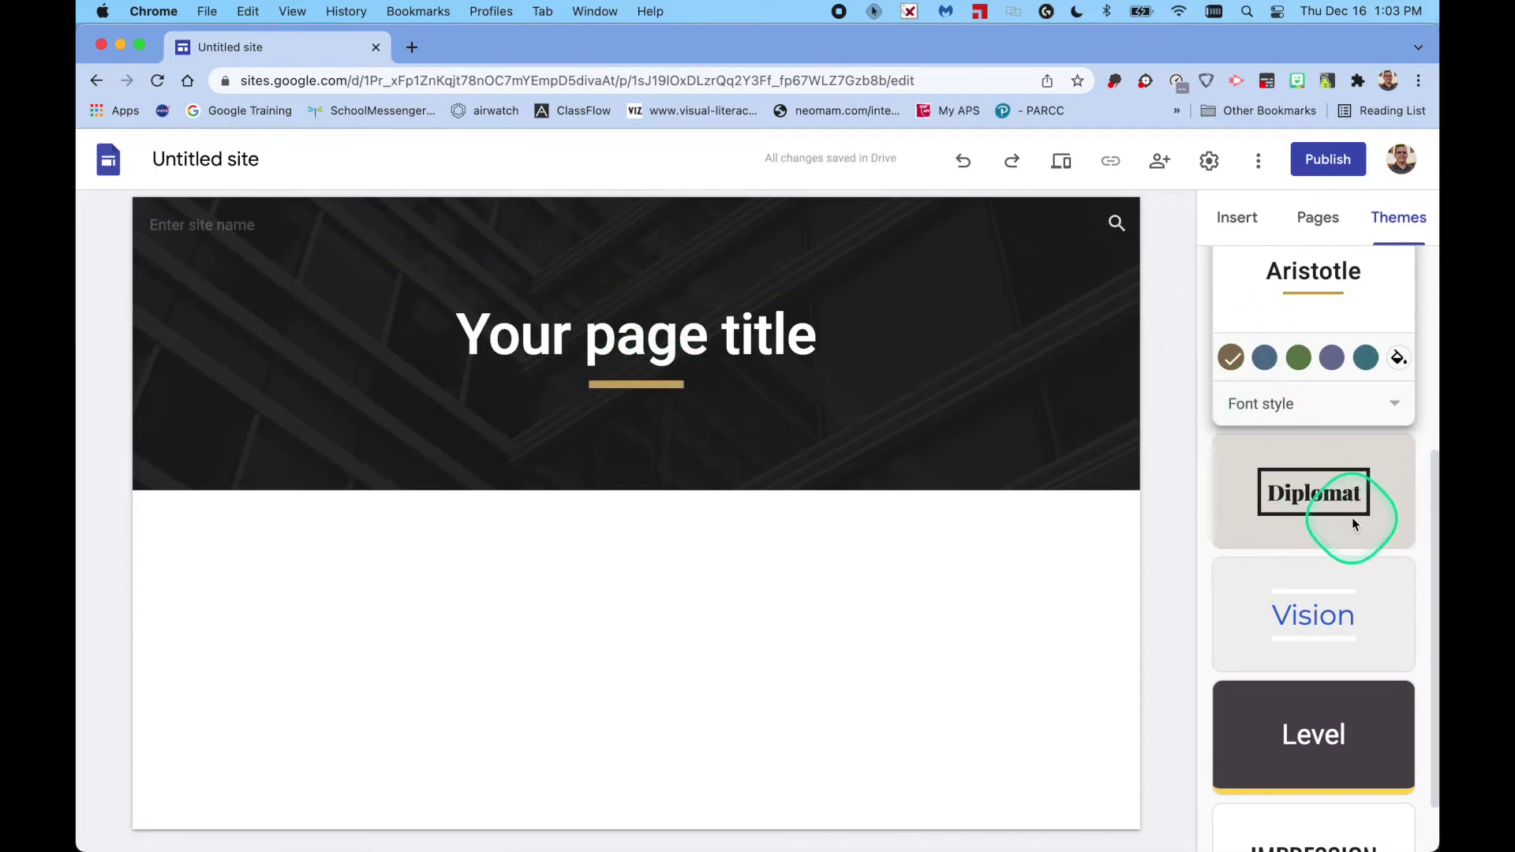
pyautogui.scroll(-1, 1371, 516)
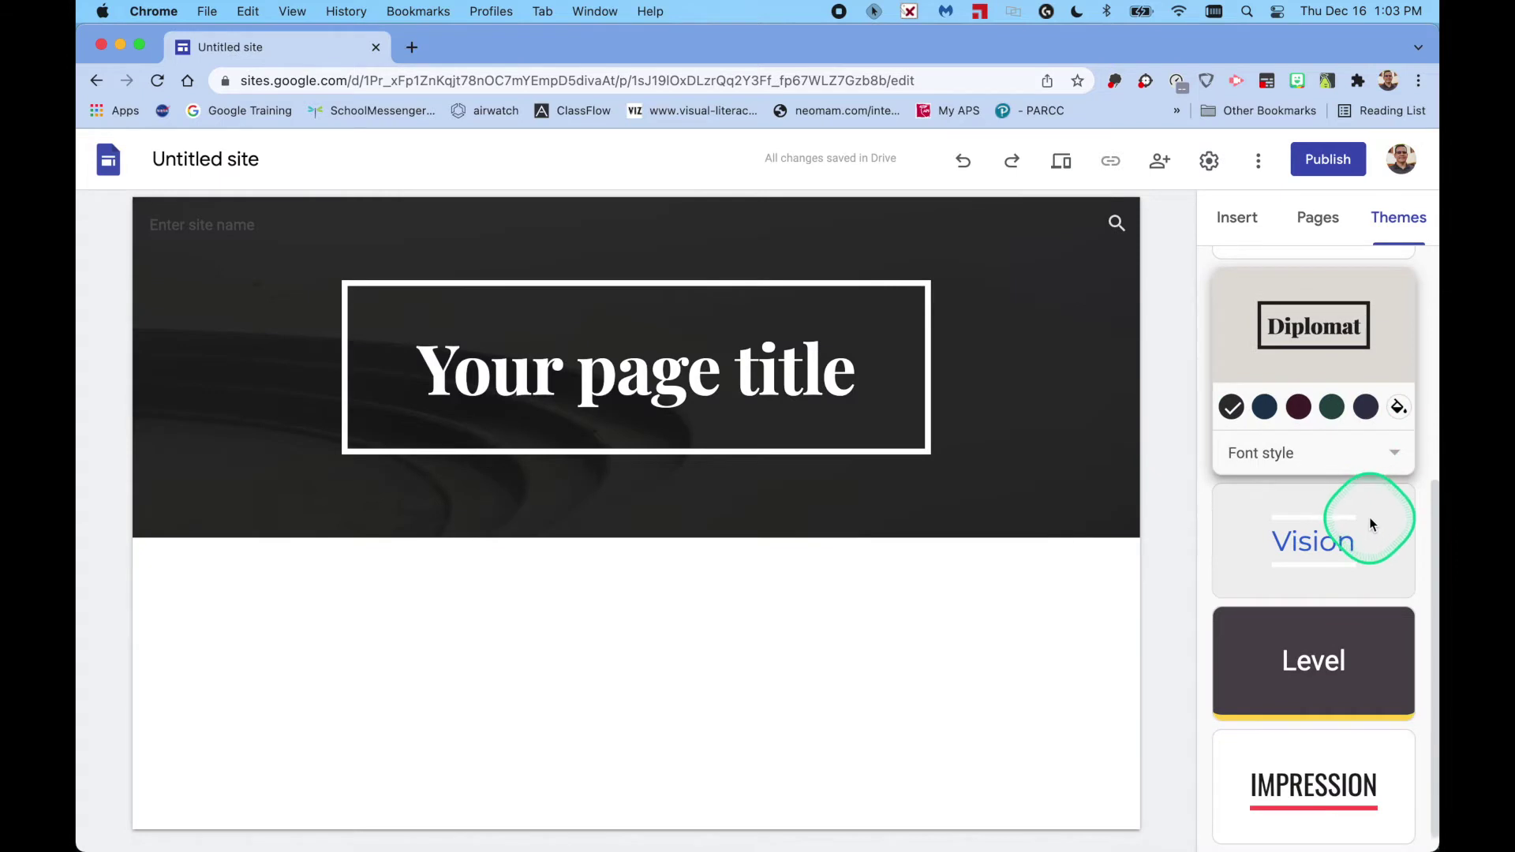
pyautogui.click(1366, 539)
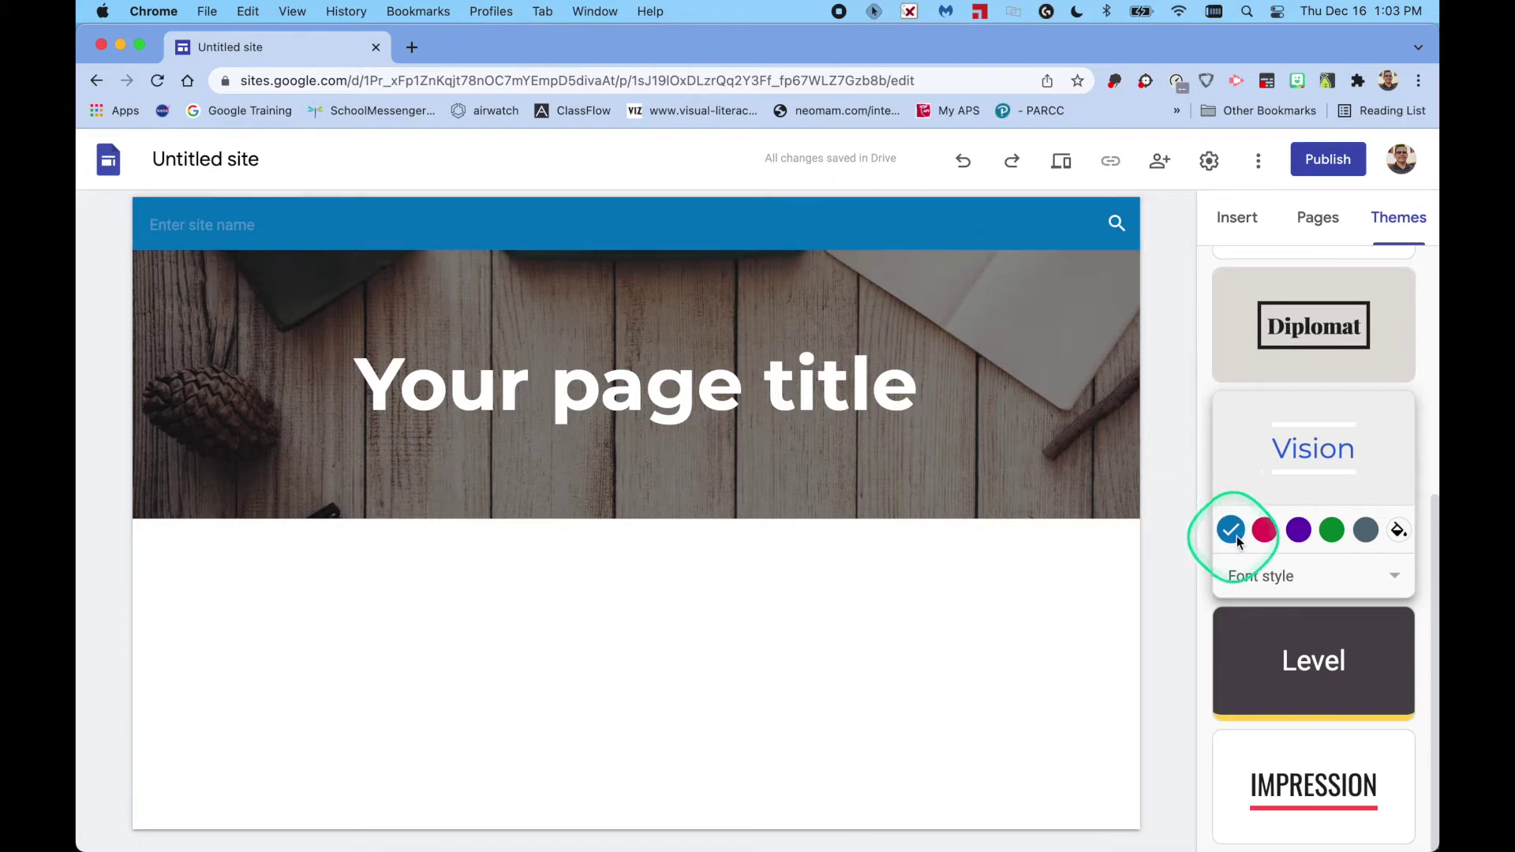
pyautogui.click(1265, 532)
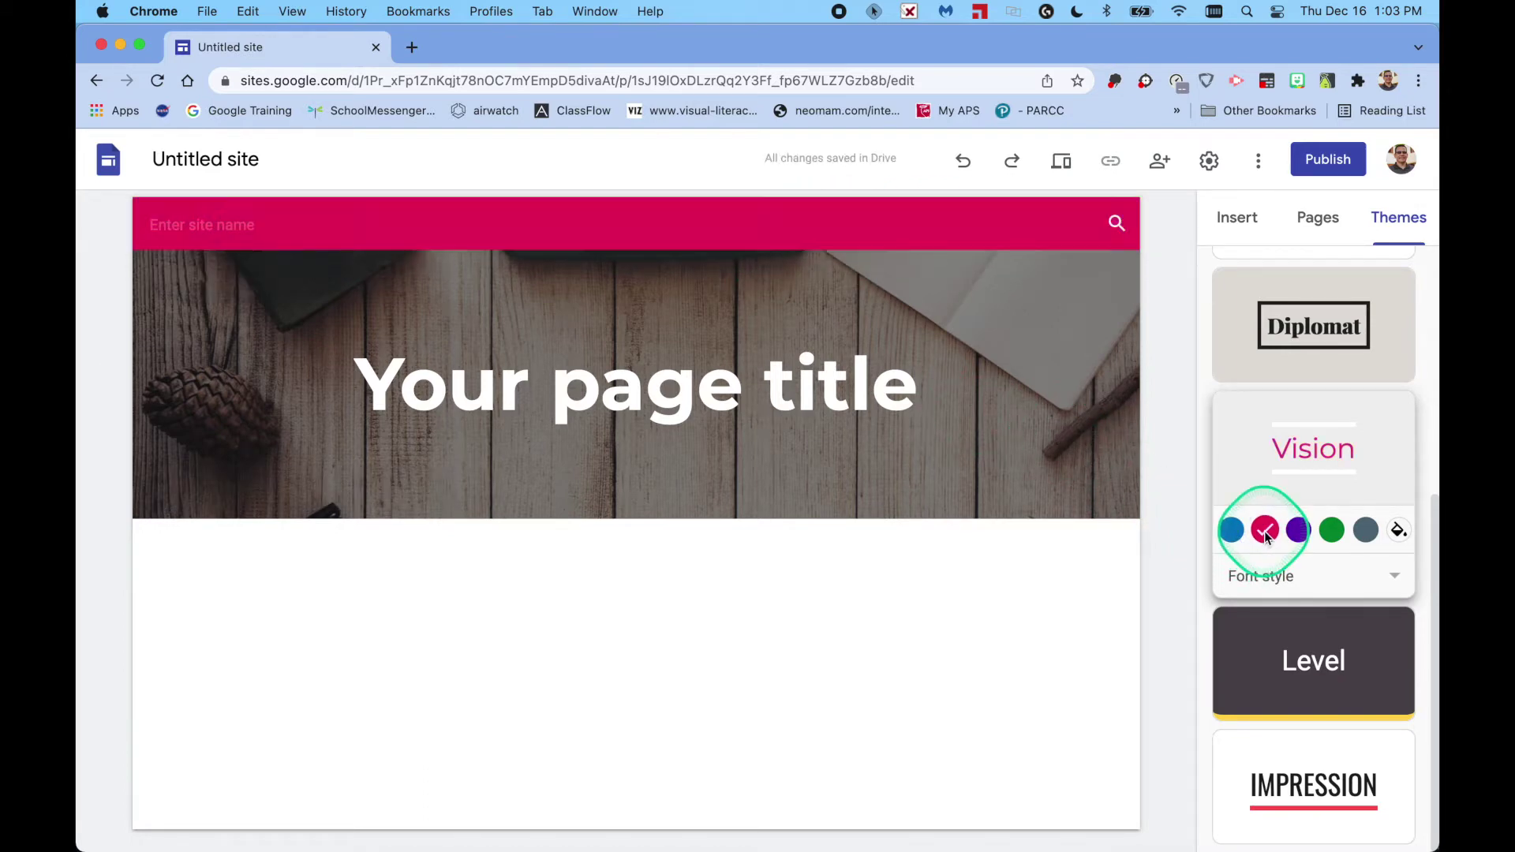
# - Try the purple and green colours on the Vision theme and settle on blue
pyautogui.click(1288, 535)
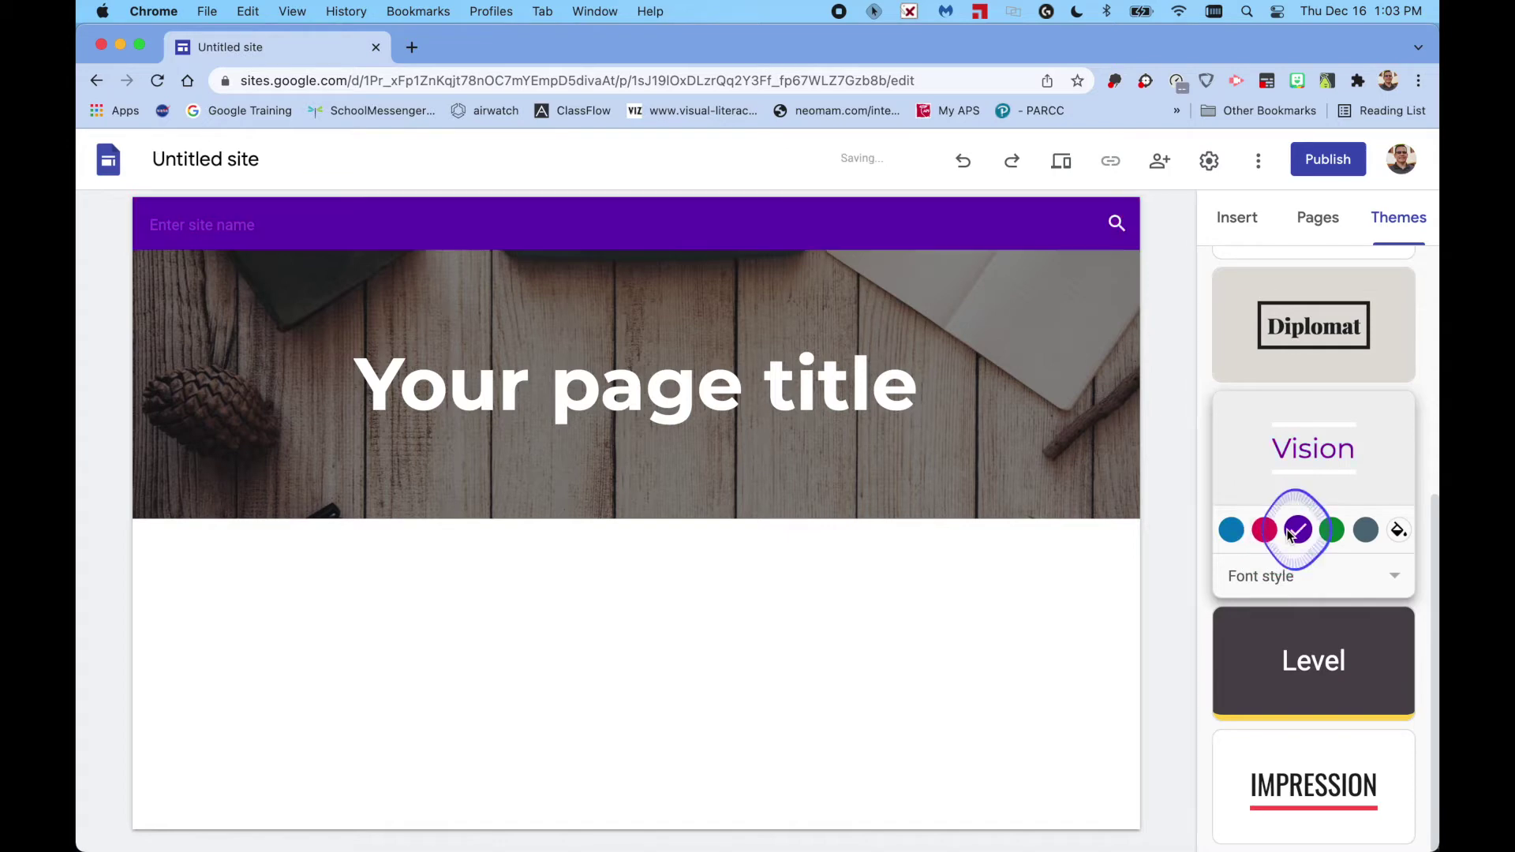
pyautogui.click(1335, 534)
pyautogui.click(1233, 533)
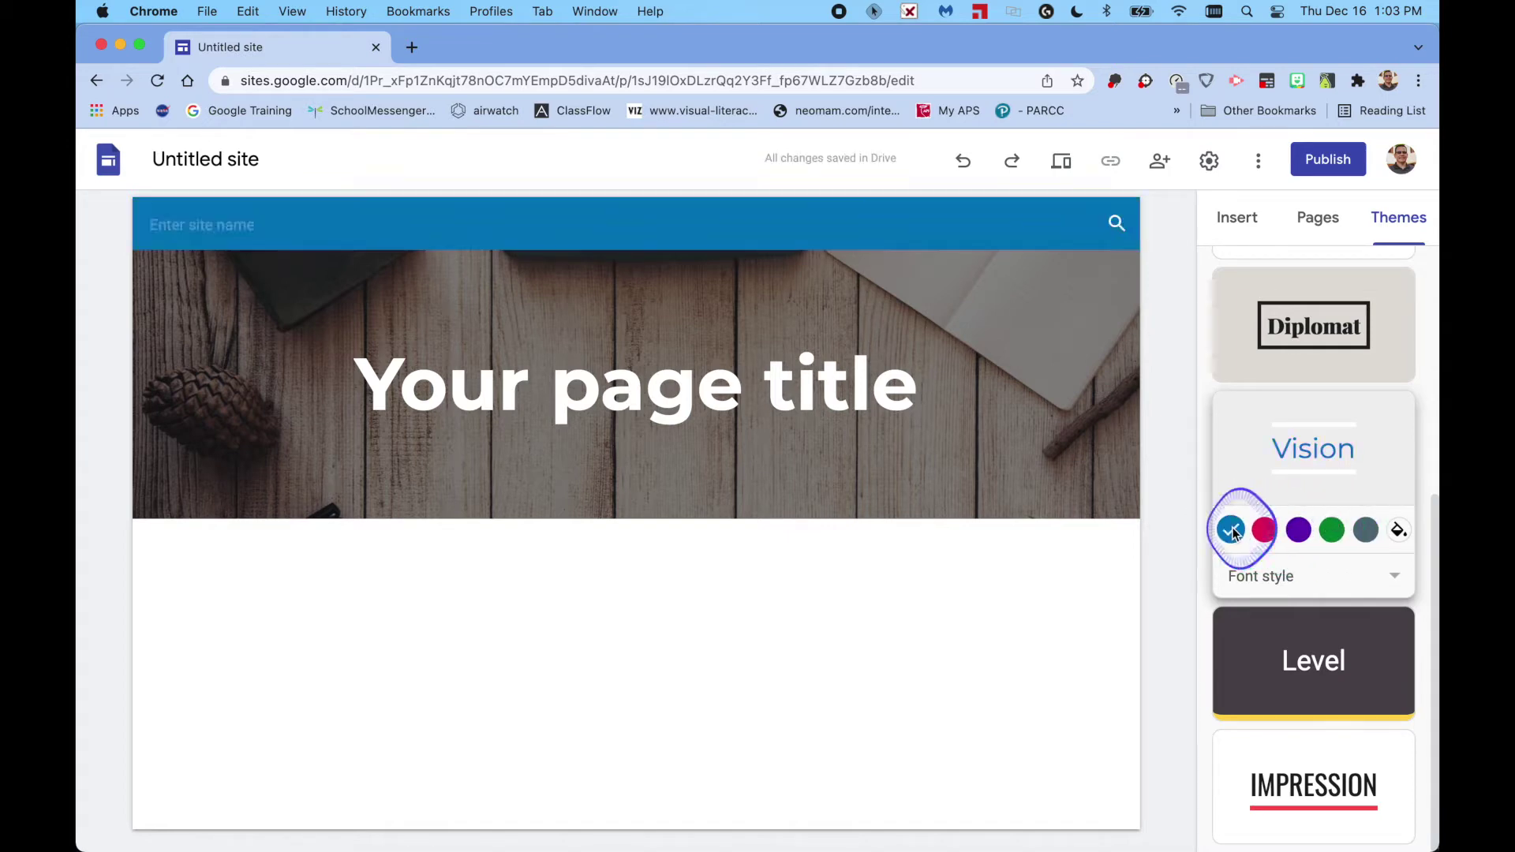
# - Try the Modern and Classic font styles on the Vision theme and restore Bold
pyautogui.click(1286, 576)
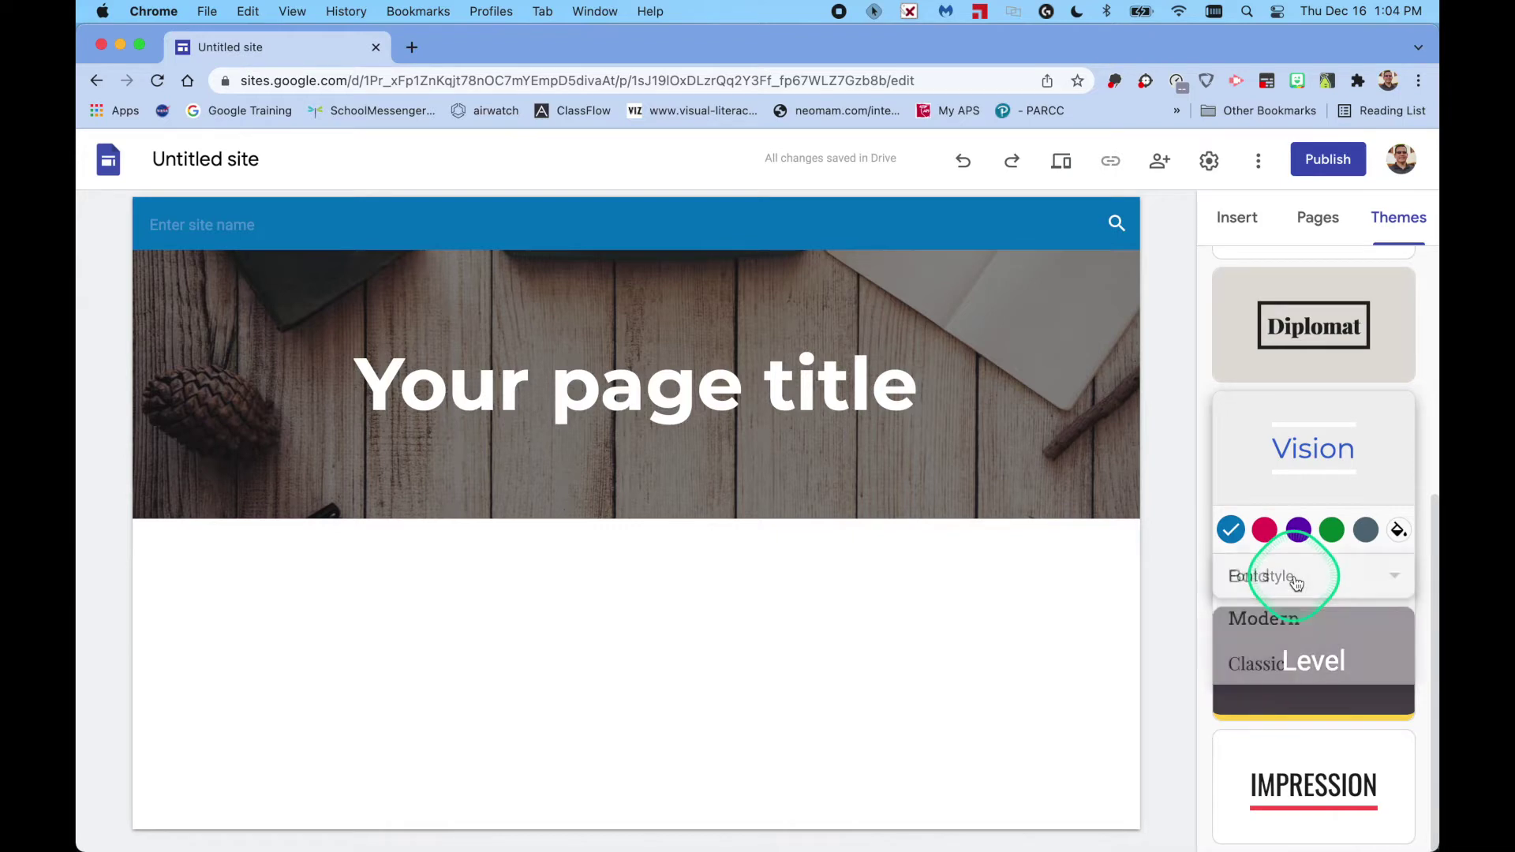
pyautogui.click(1310, 620)
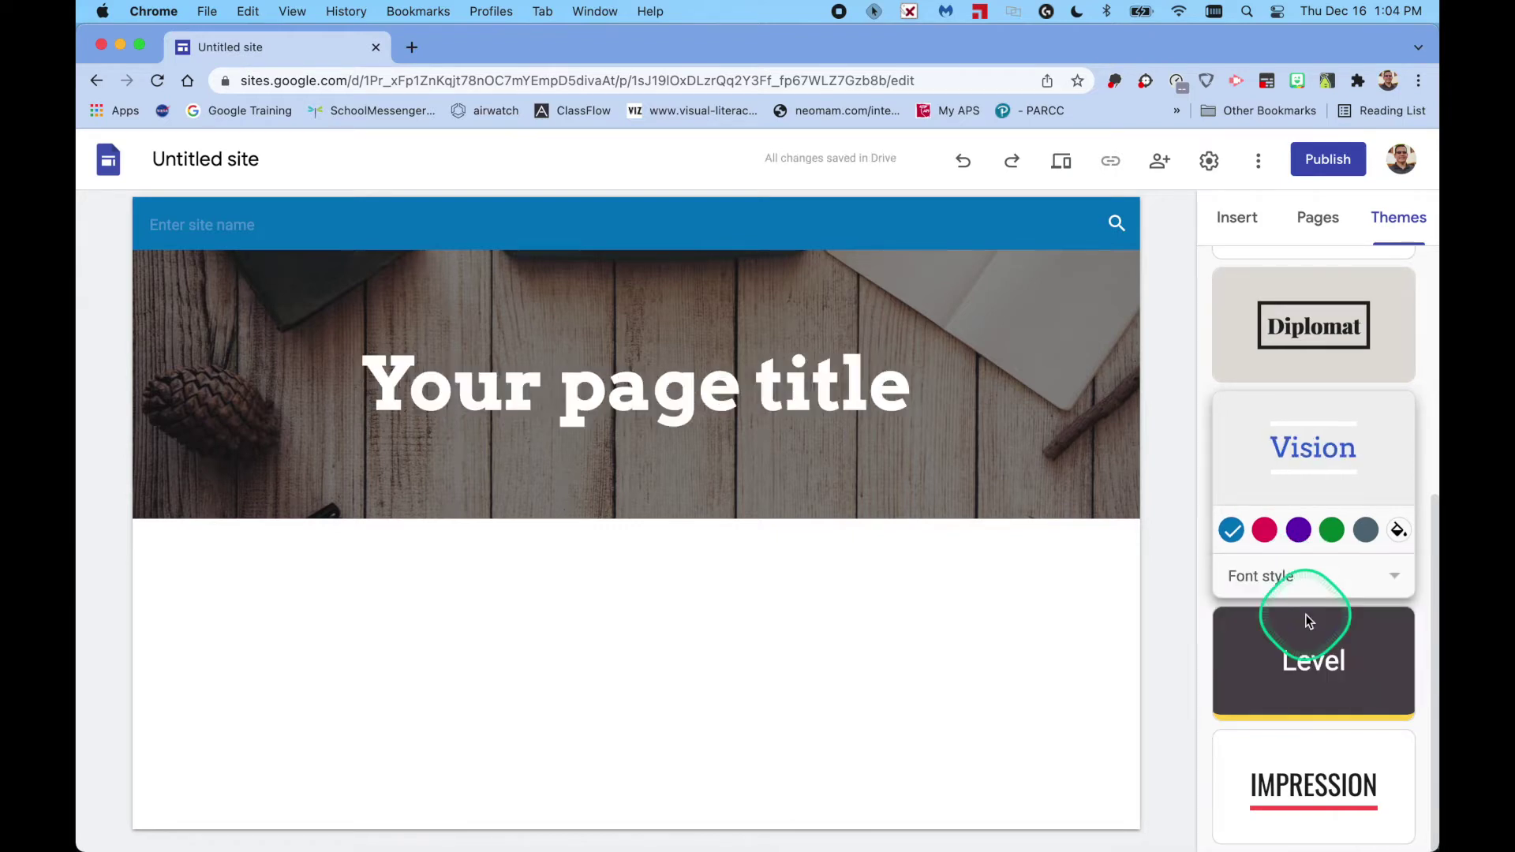
pyautogui.click(1339, 582)
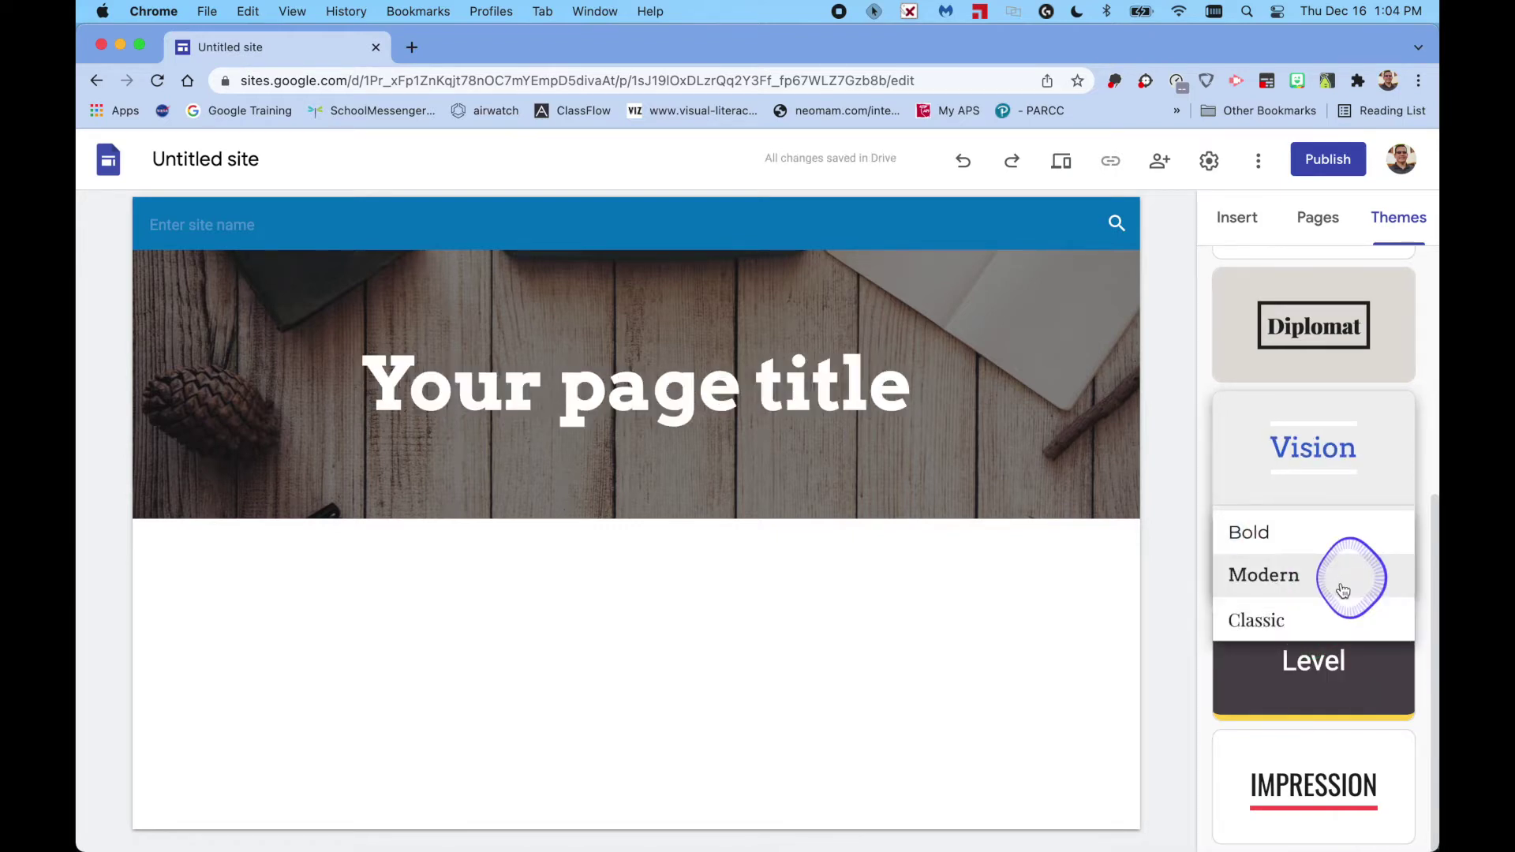
pyautogui.click(1330, 629)
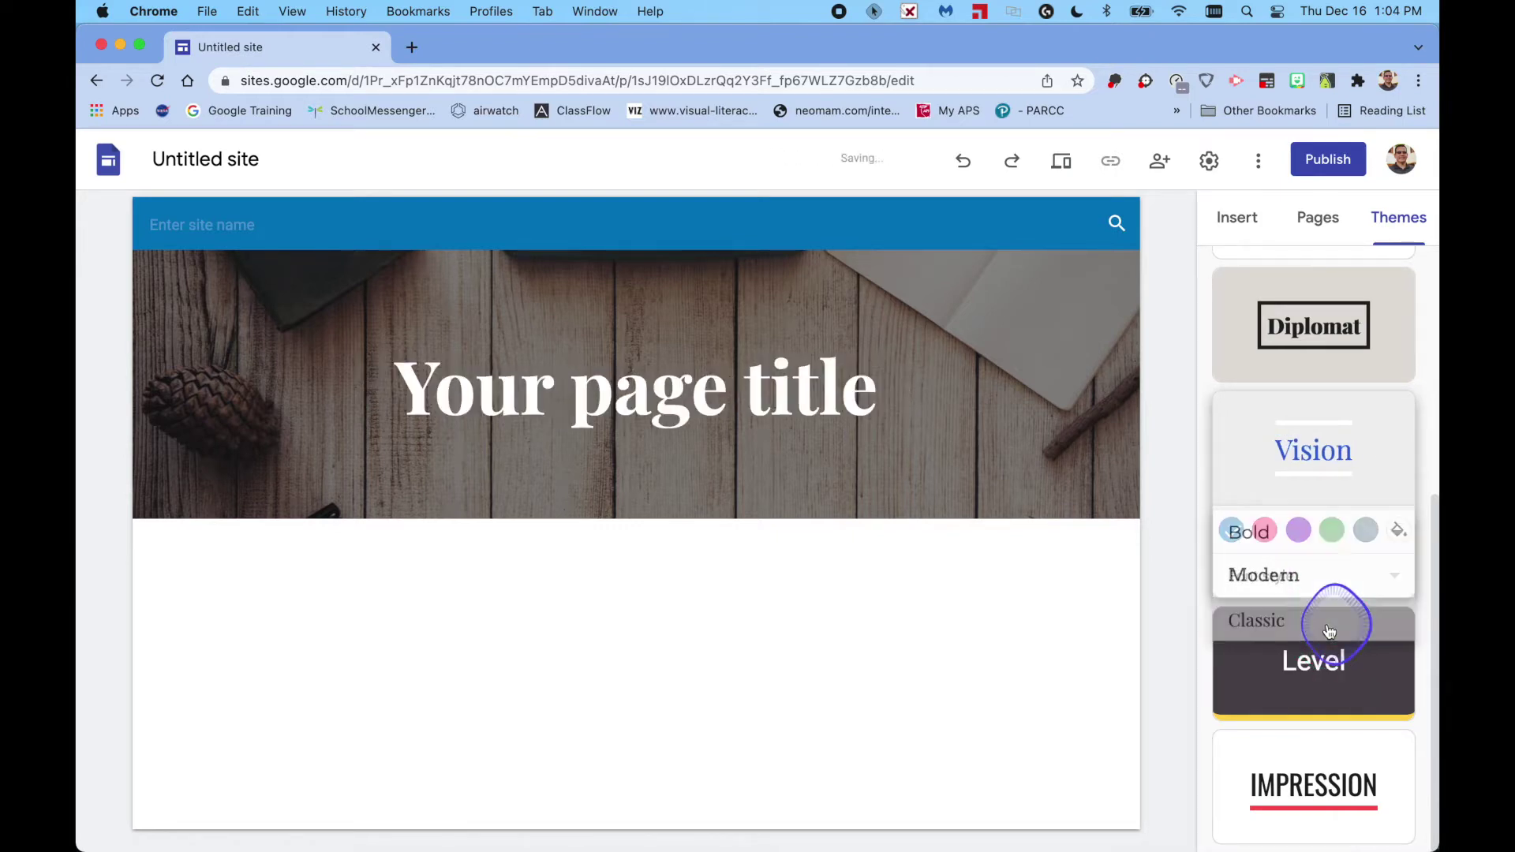
pyautogui.click(1336, 582)
pyautogui.click(1270, 505)
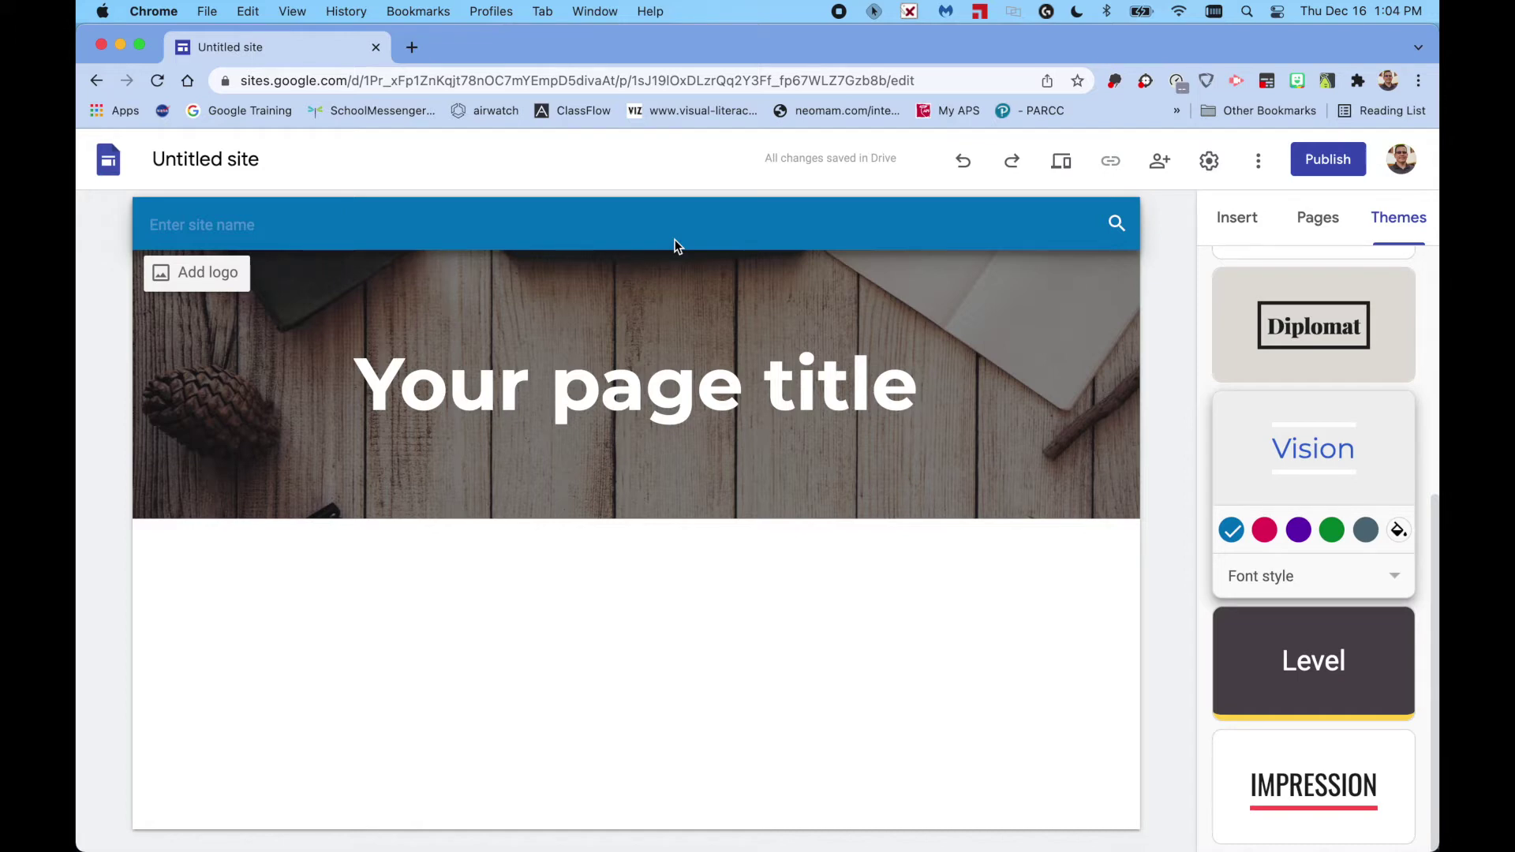
# - Rename the untitled site with "21-22", the teacher's name in possessive form and "Class"
pyautogui.click(1402, 231)
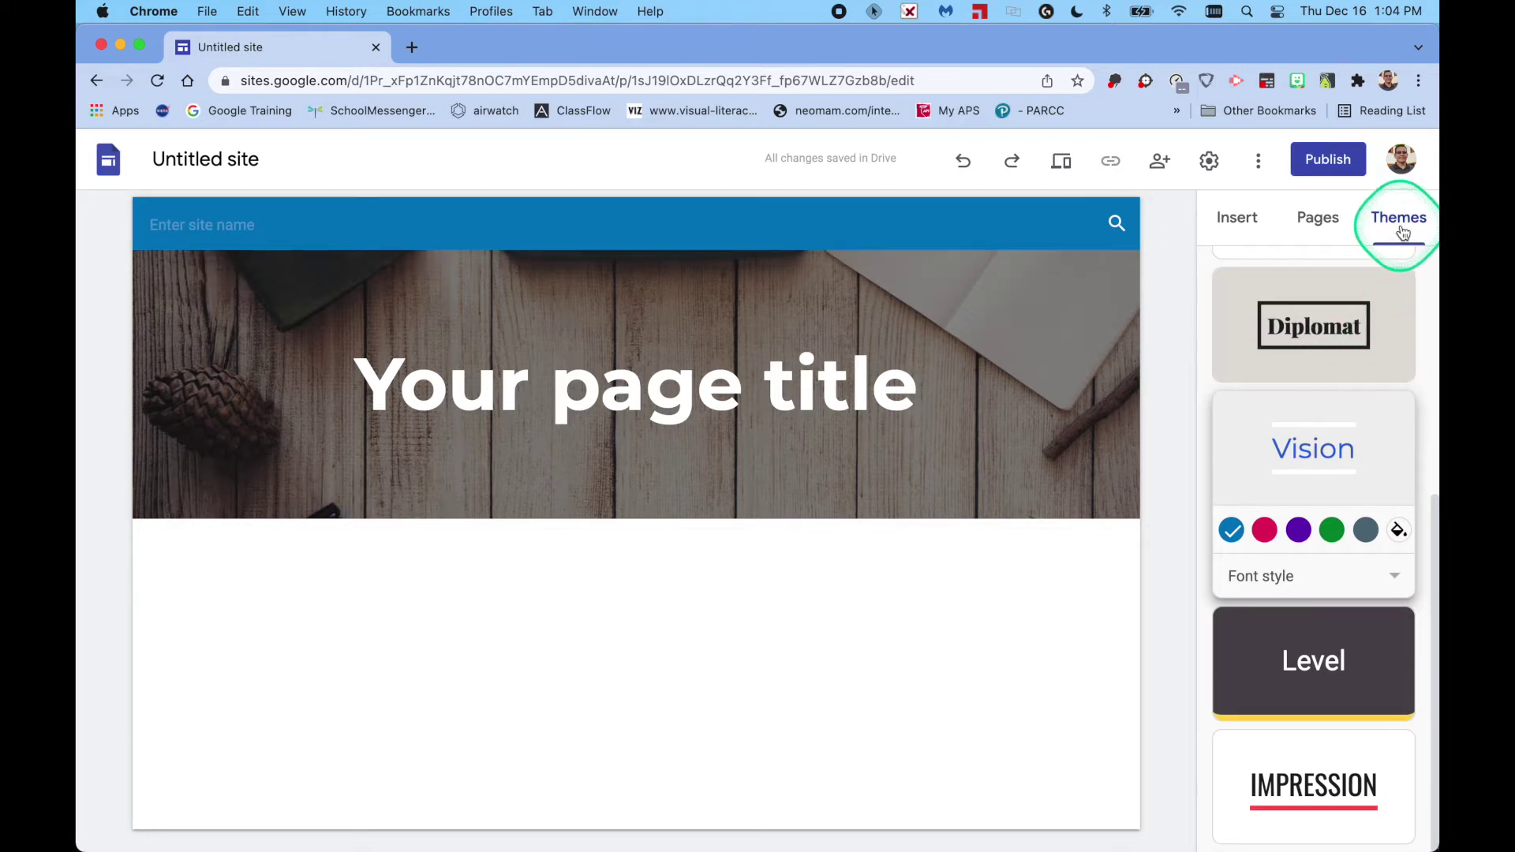
pyautogui.click(1037, 318)
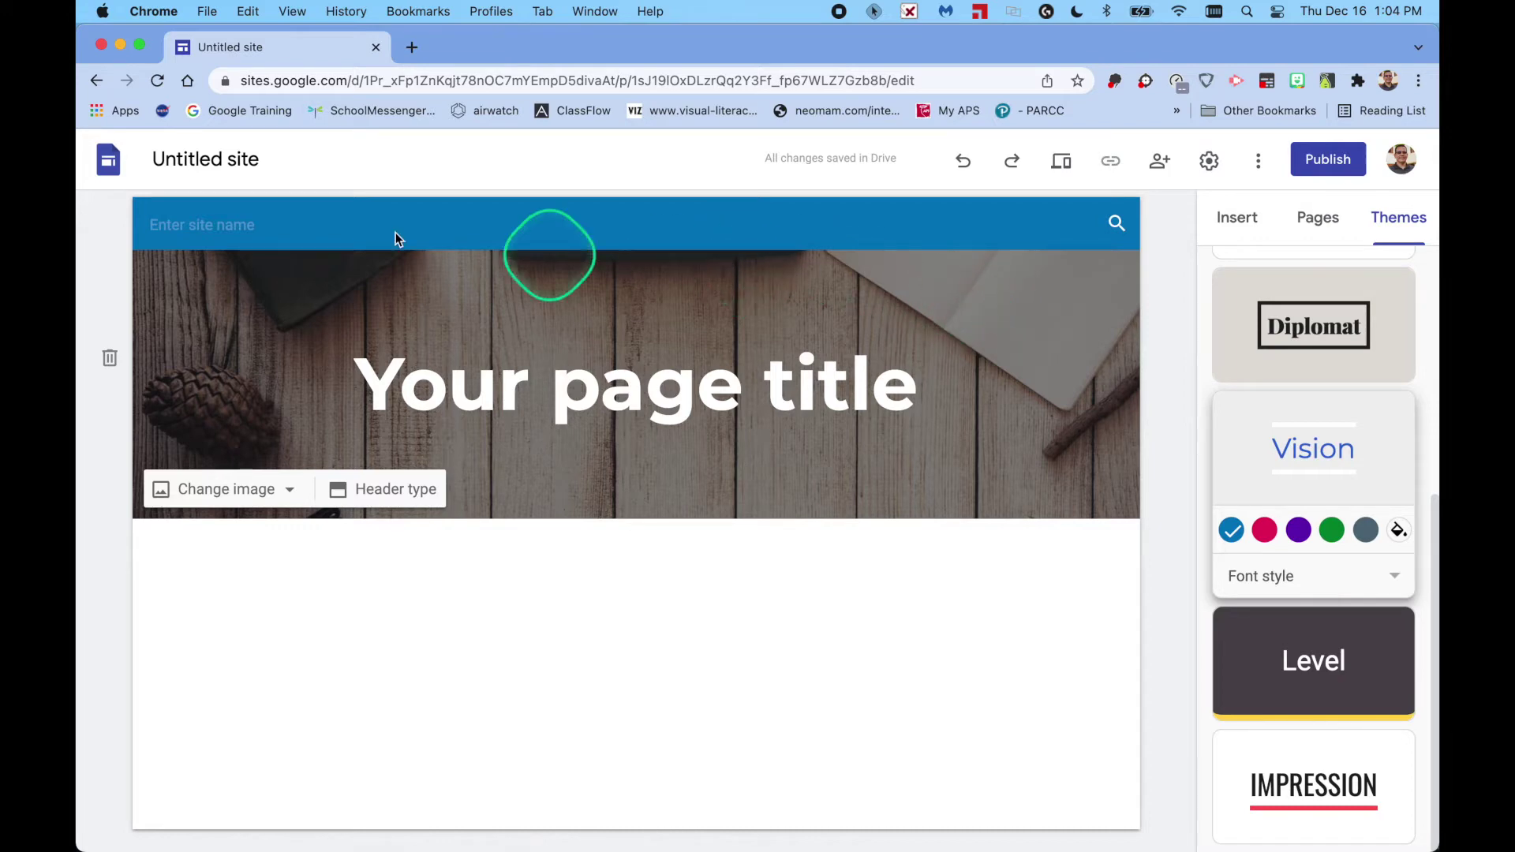
pyautogui.click(202, 164)
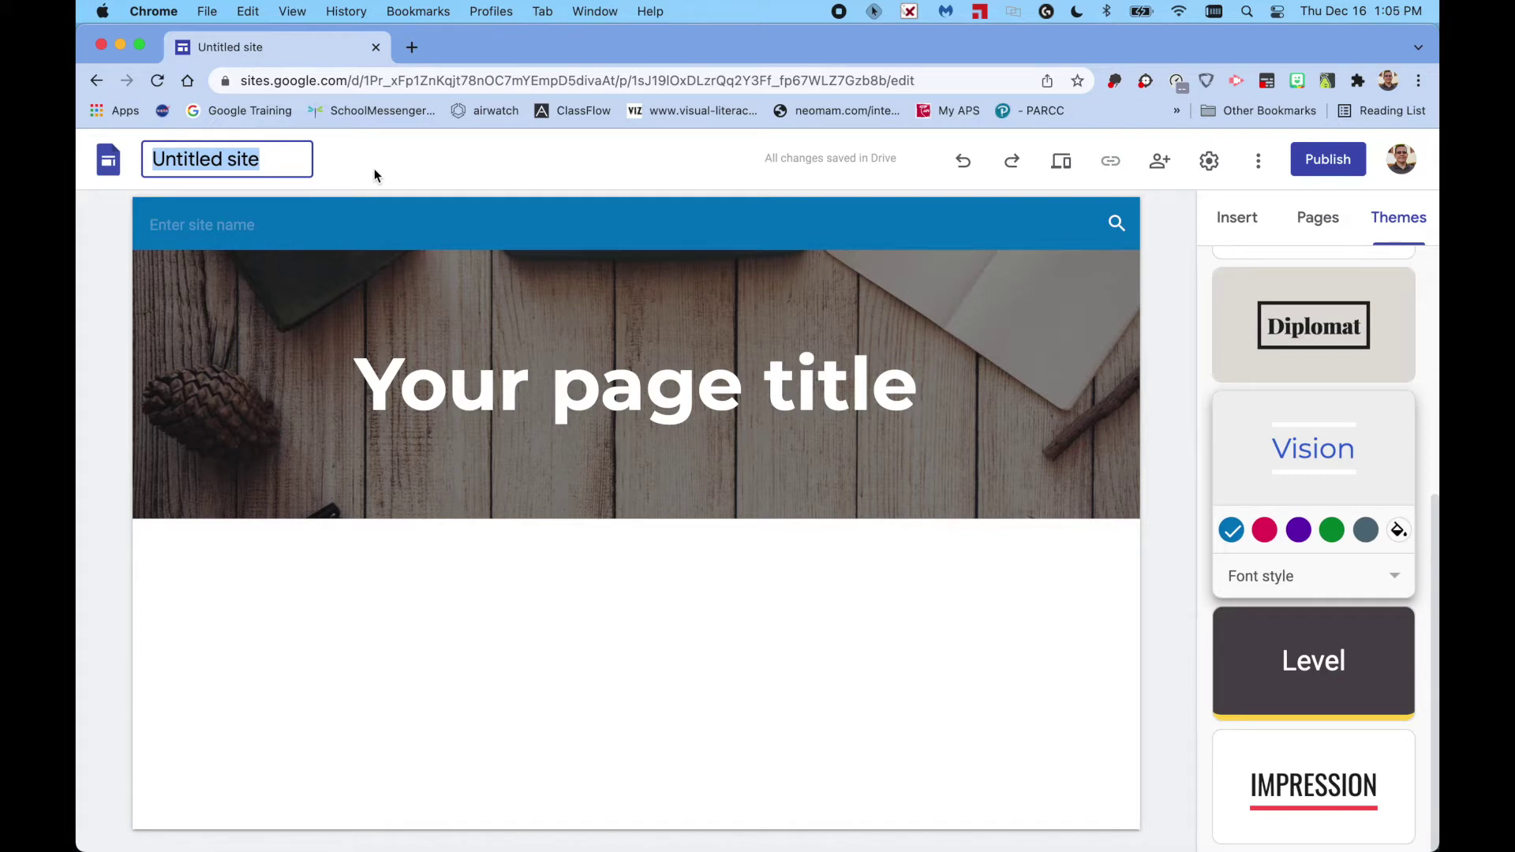
pyautogui.write("21-22 Mr. Hoover's Clas")
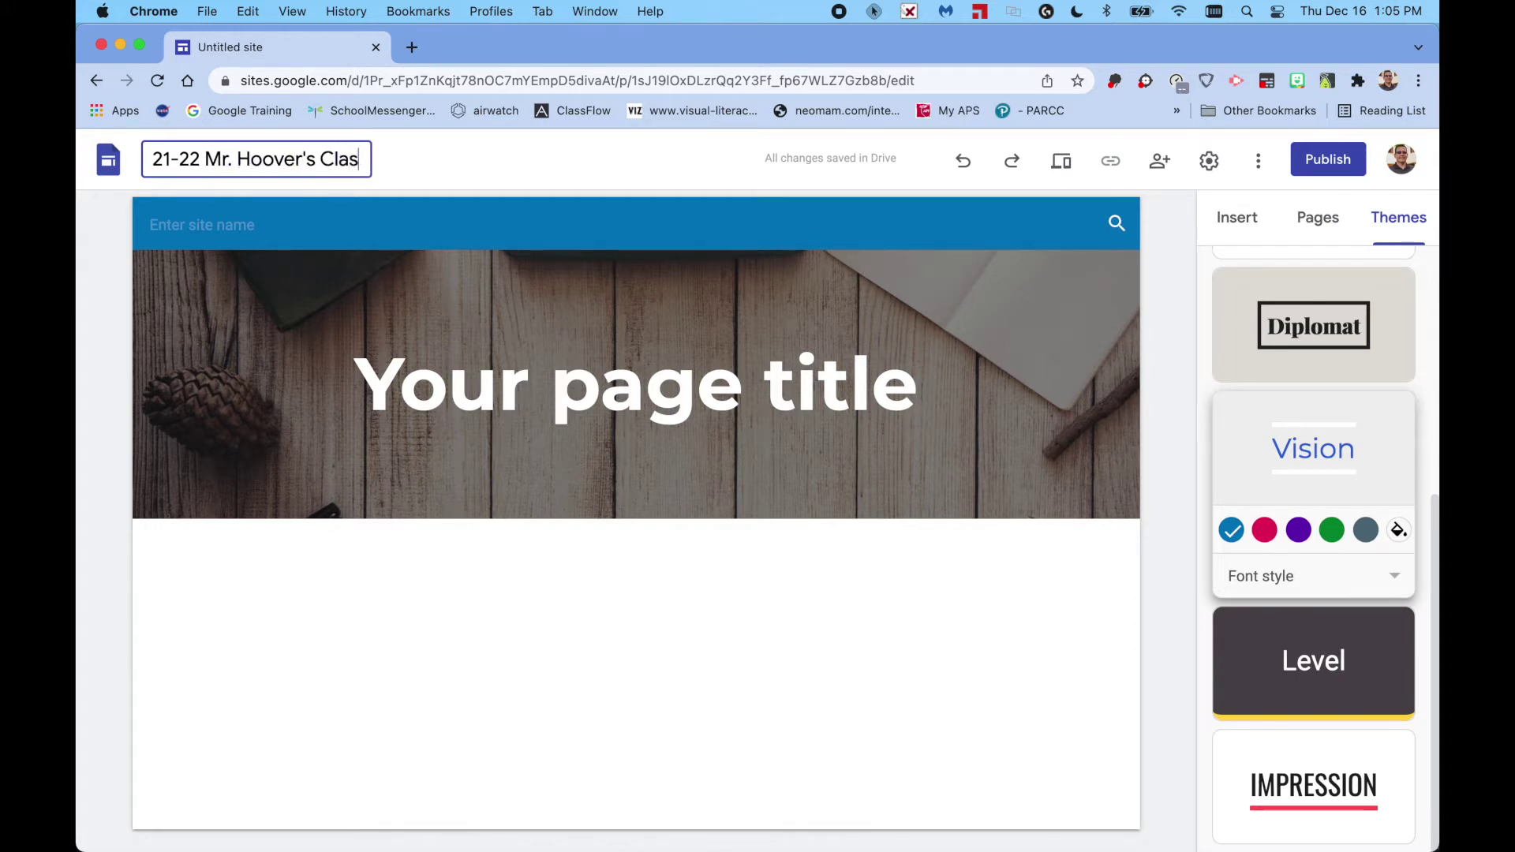
pyautogui.click(432, 313)
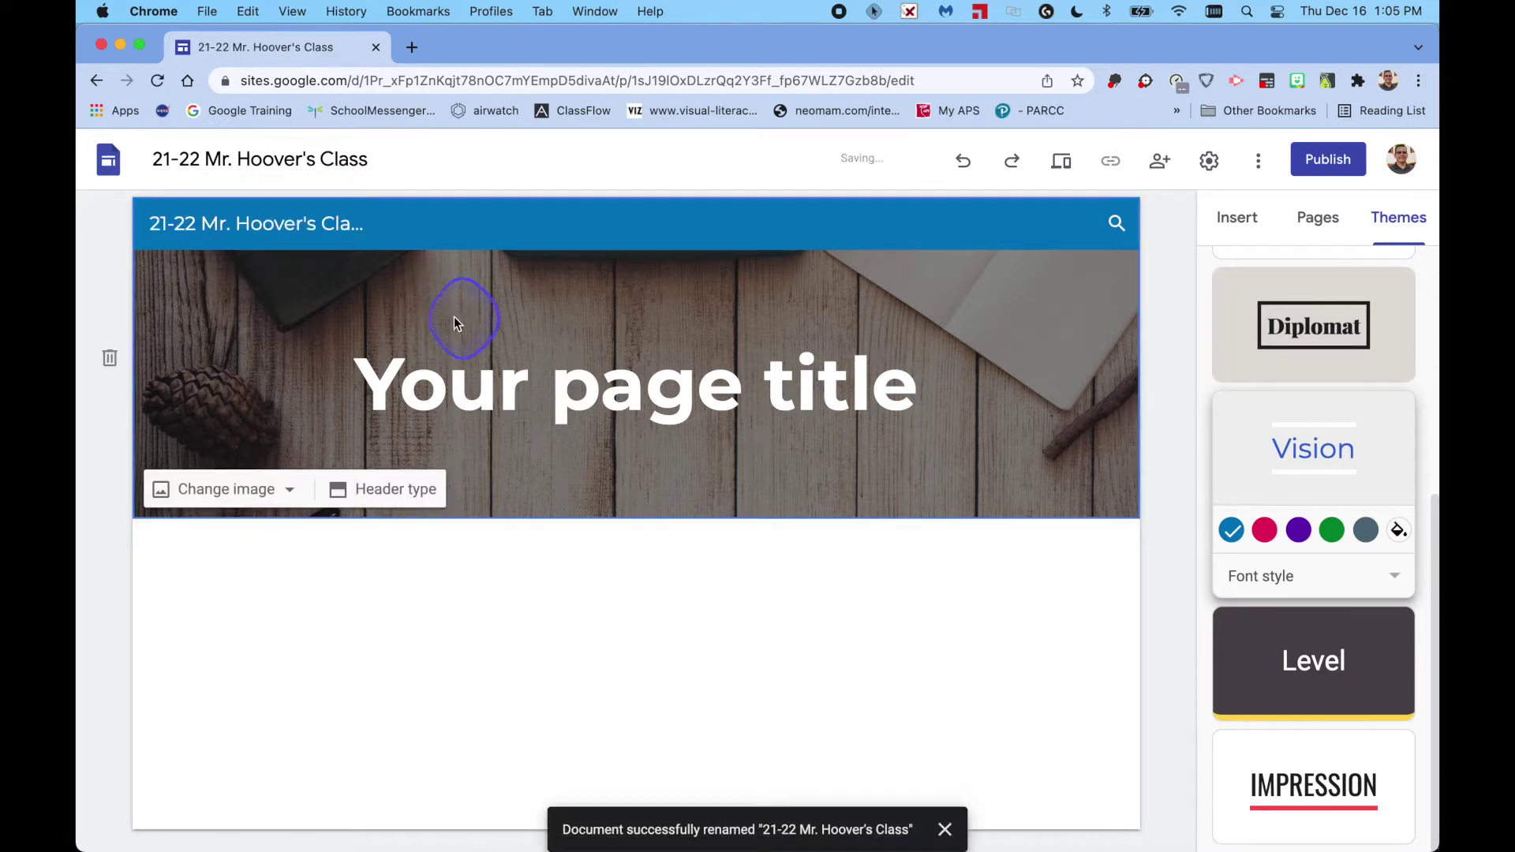
pyautogui.click(293, 229)
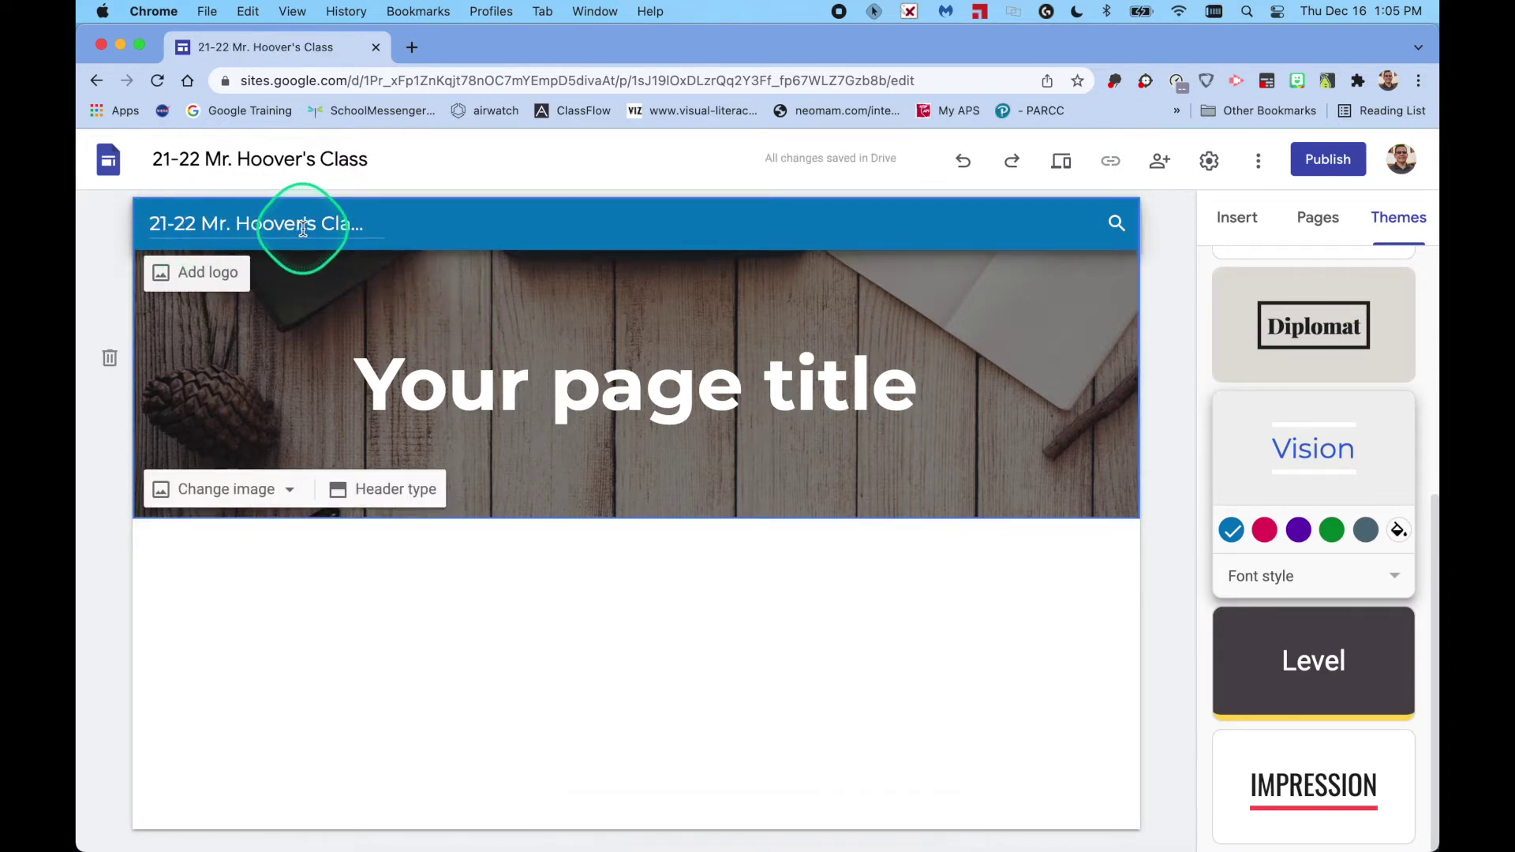
# - Replace the placeholder page title in the header with the teacher's name in possessive form followed by "Class"
pyautogui.click(565, 376)
pyautogui.click(604, 397)
pyautogui.tripleClick(644, 400)
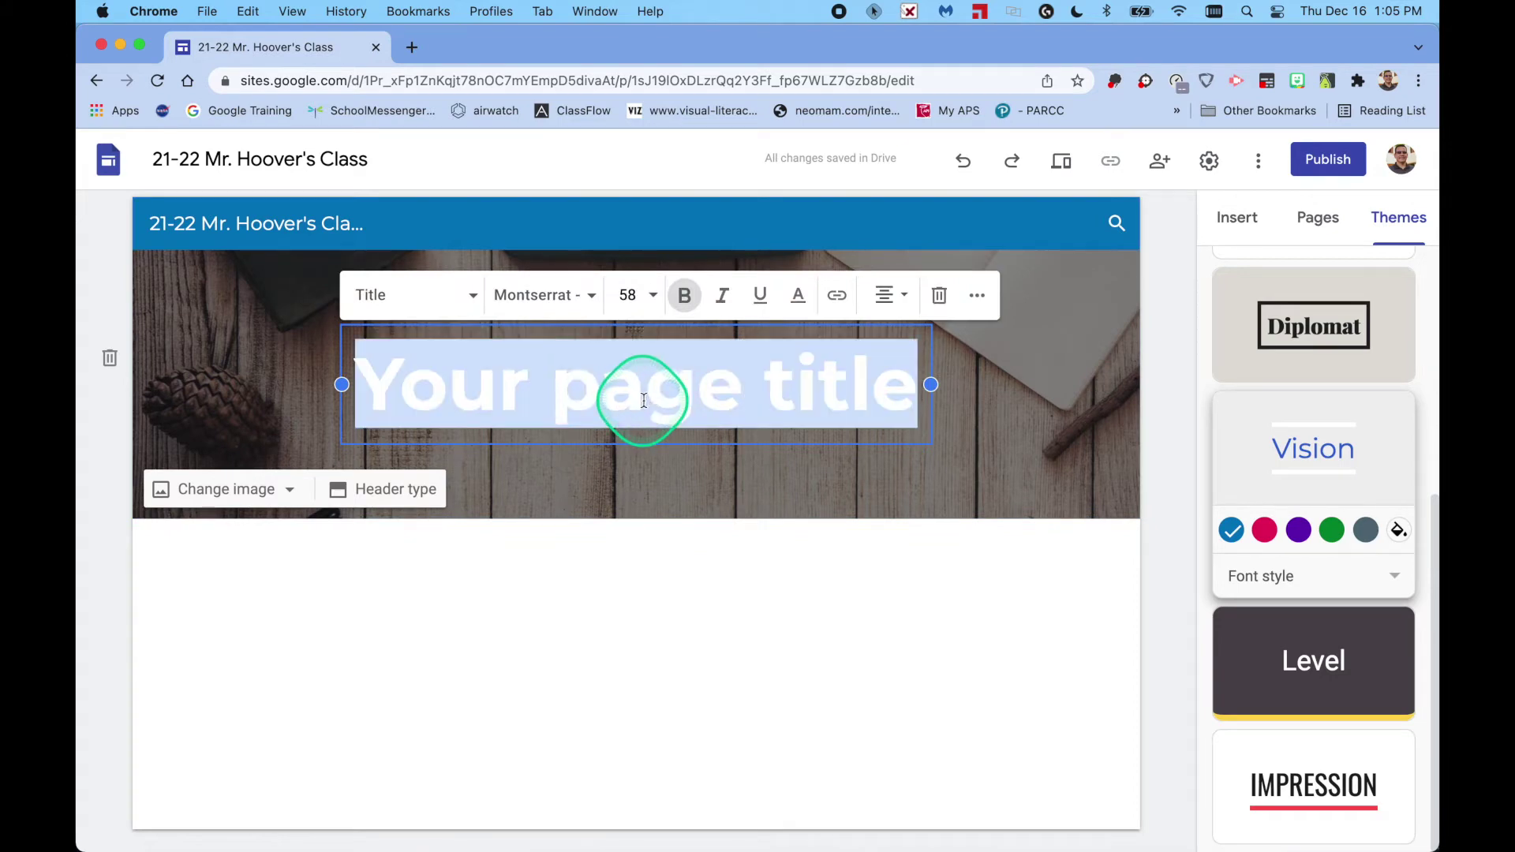
pyautogui.write('Mr. Hoover')
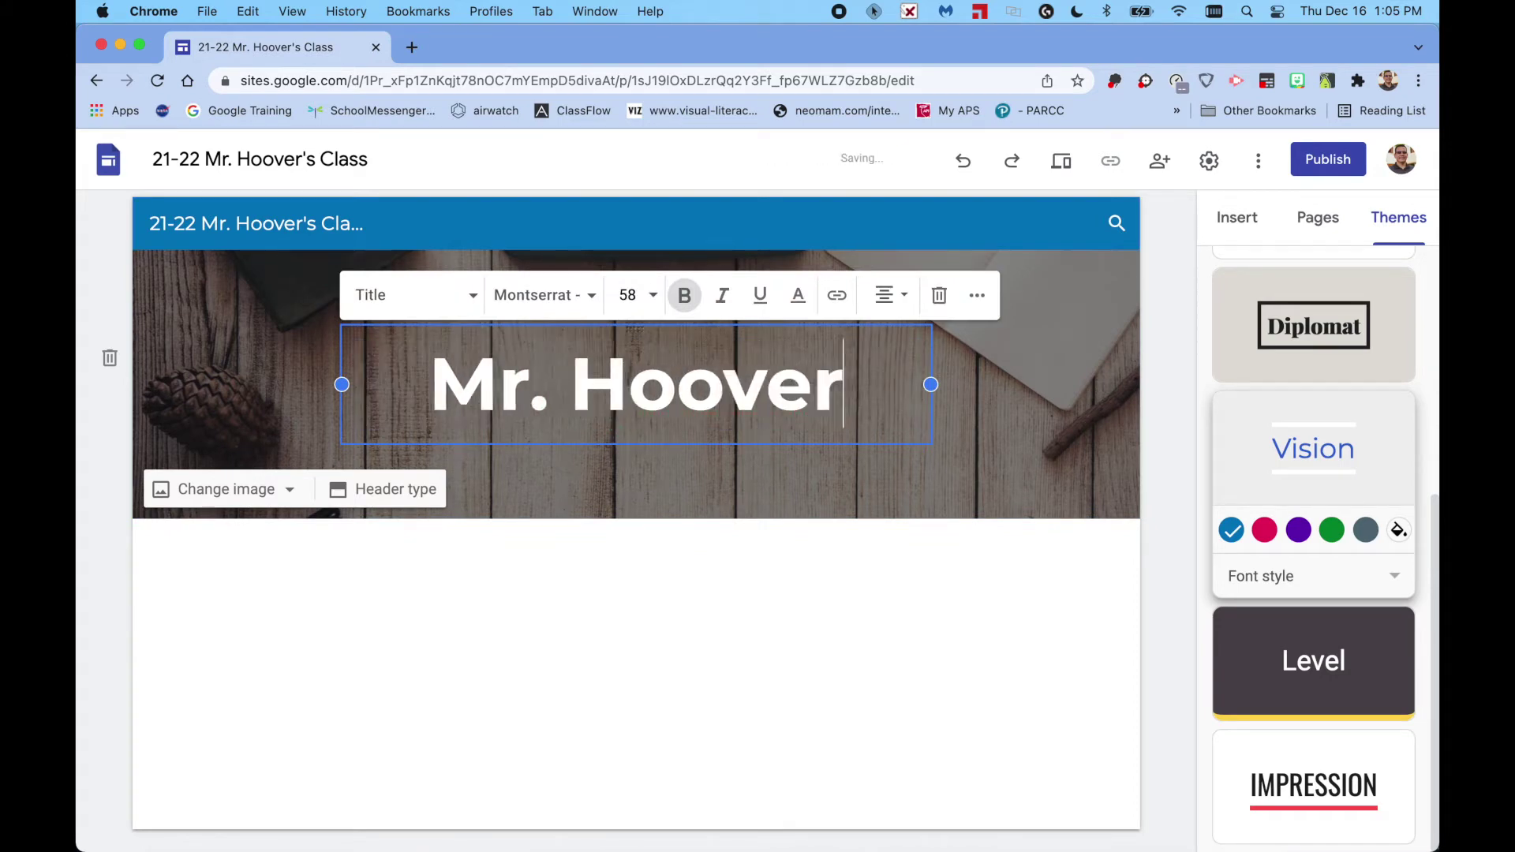
pyautogui.write("'s Class")
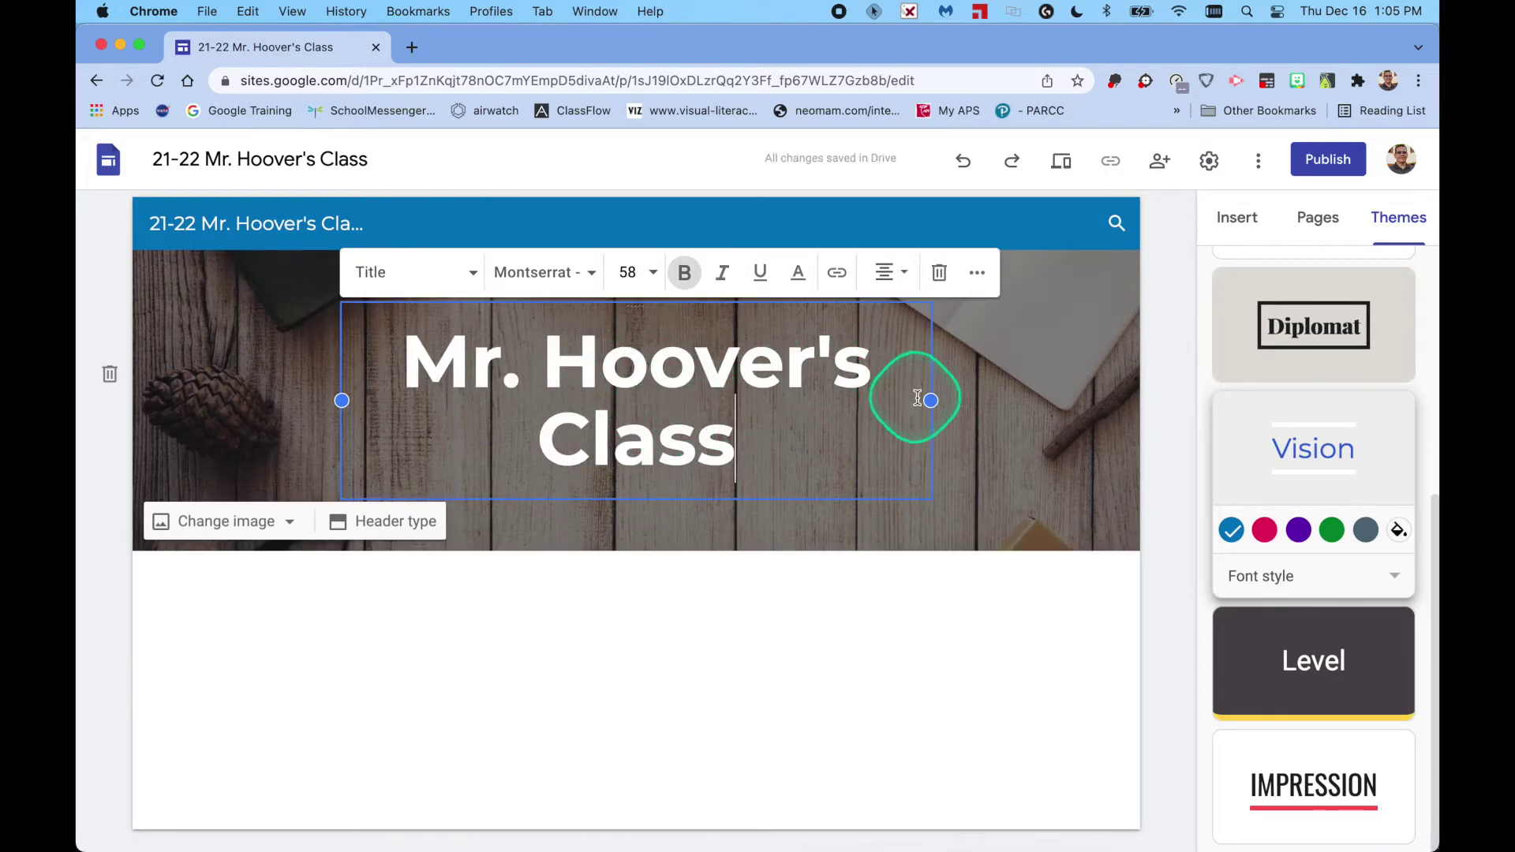
# - Widen the title text box on both sides, and narrow it from its right edge until the title wraps onto three lines
pyautogui.moveTo(936, 403); pyautogui.dragTo(1084, 384)
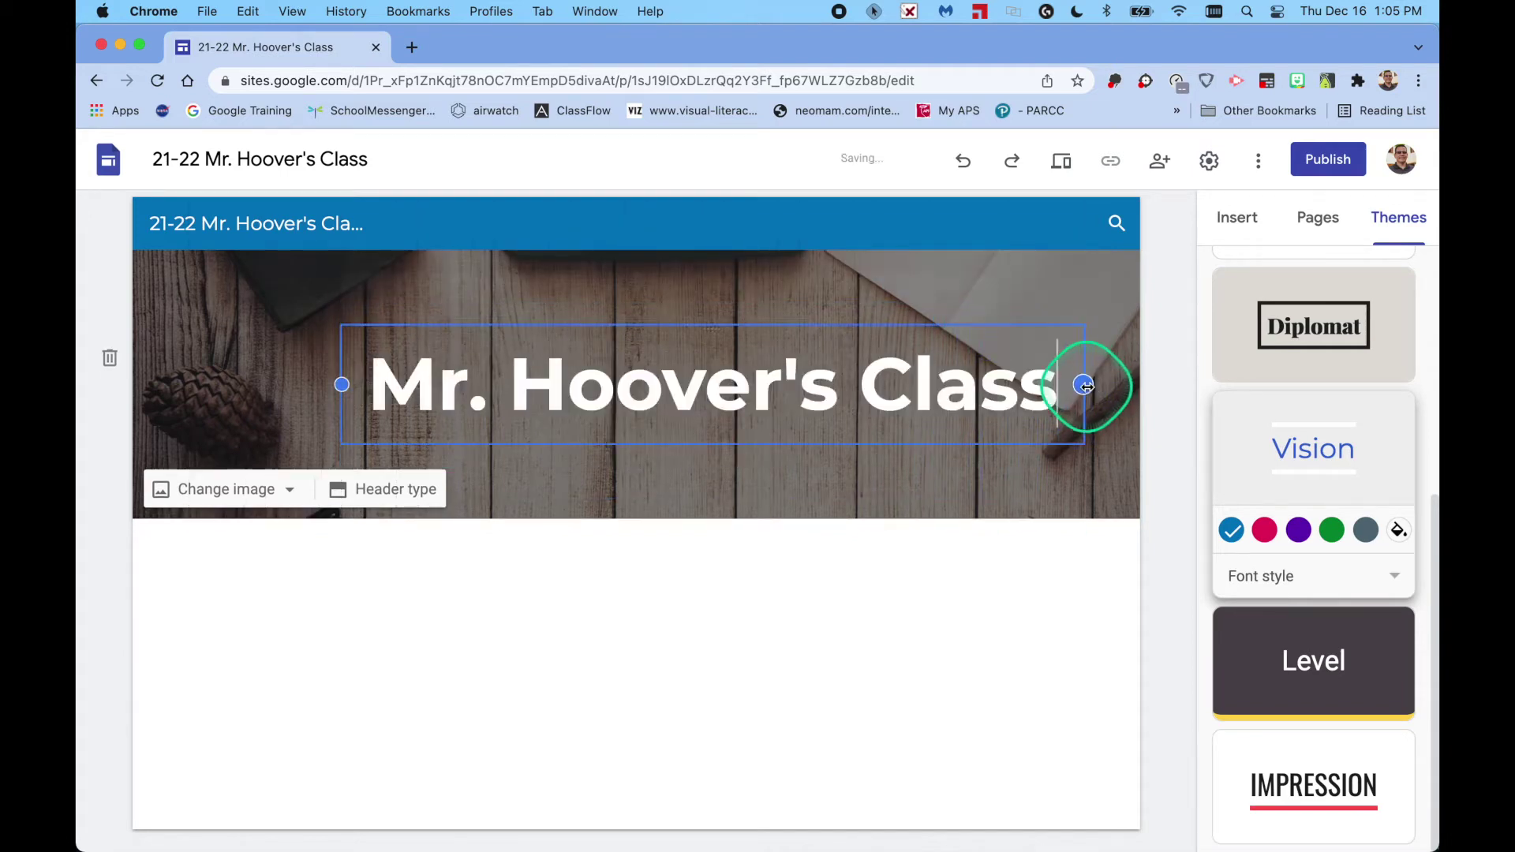
pyautogui.moveTo(342, 385); pyautogui.dragTo(266, 384)
pyautogui.click(1028, 411)
pyautogui.moveTo(1084, 384); pyautogui.dragTo(615, 419)
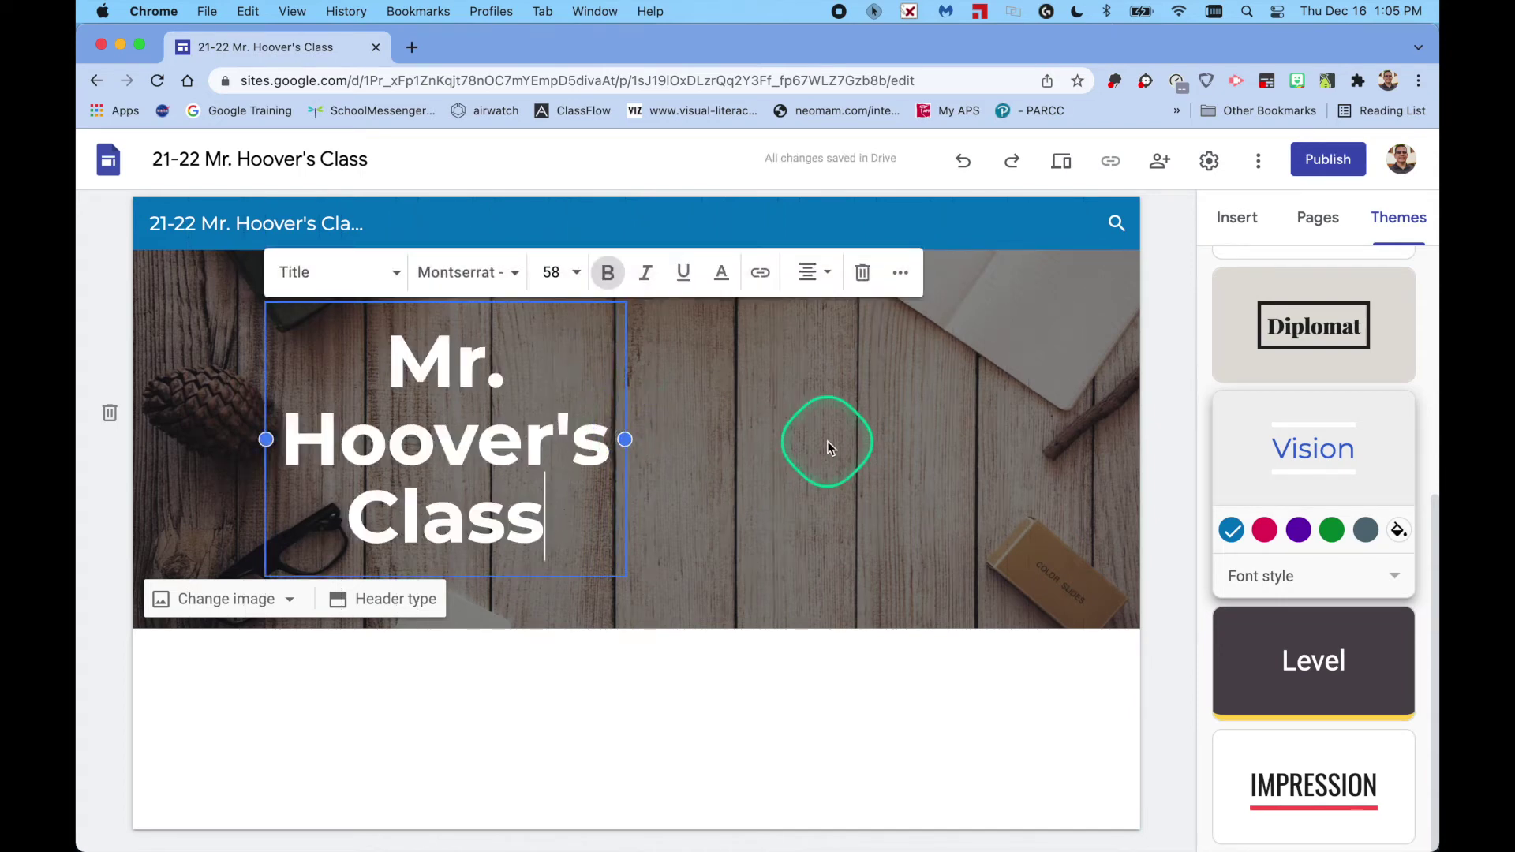
pyautogui.click(722, 377)
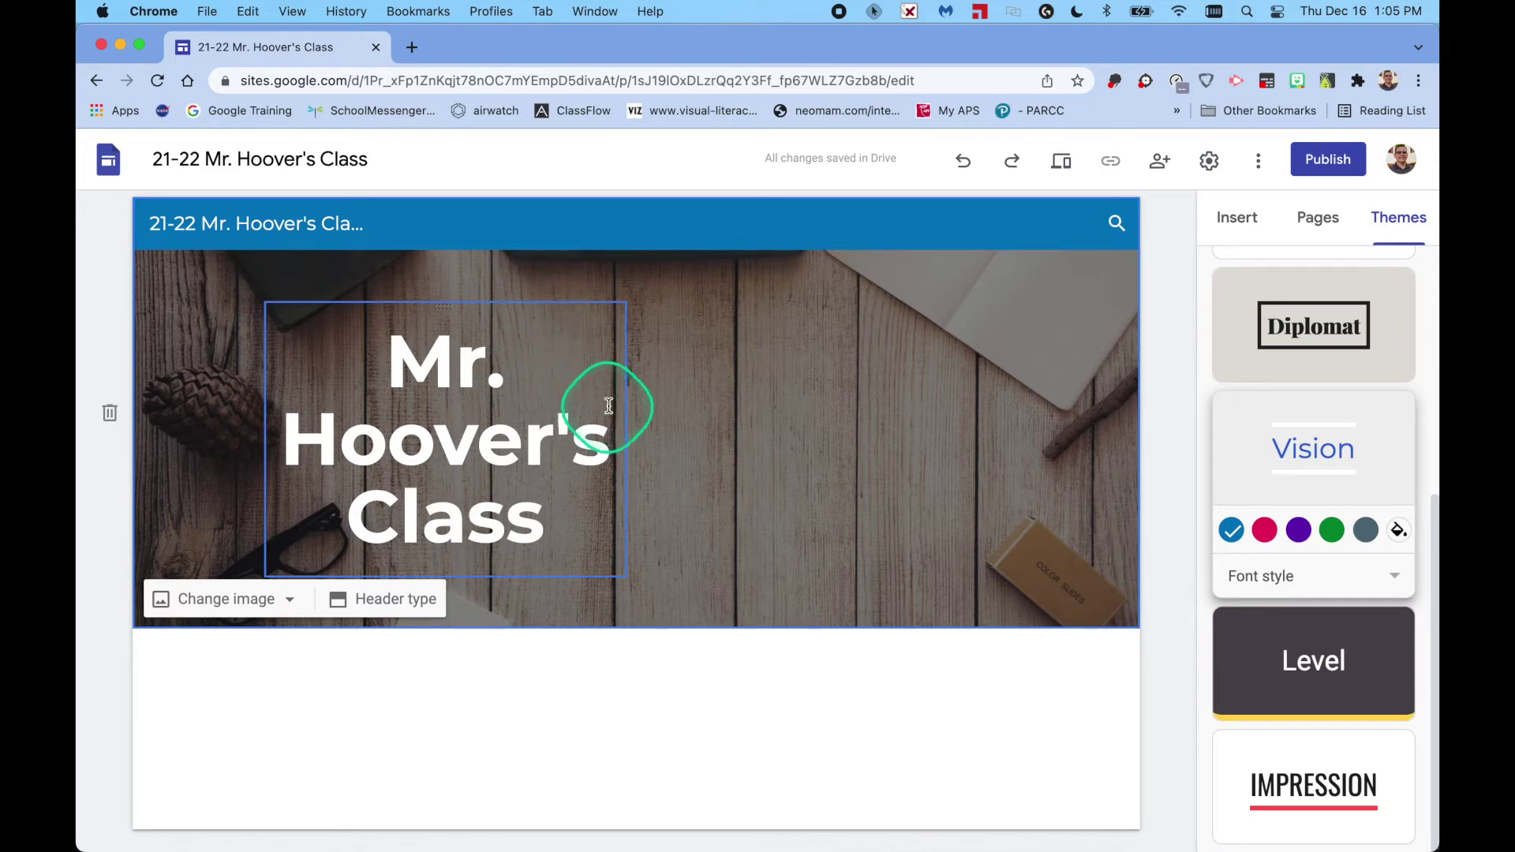
# - Move the title text box from the left part of the header to its middle column
pyautogui.moveTo(551, 308); pyautogui.dragTo(665, 323)
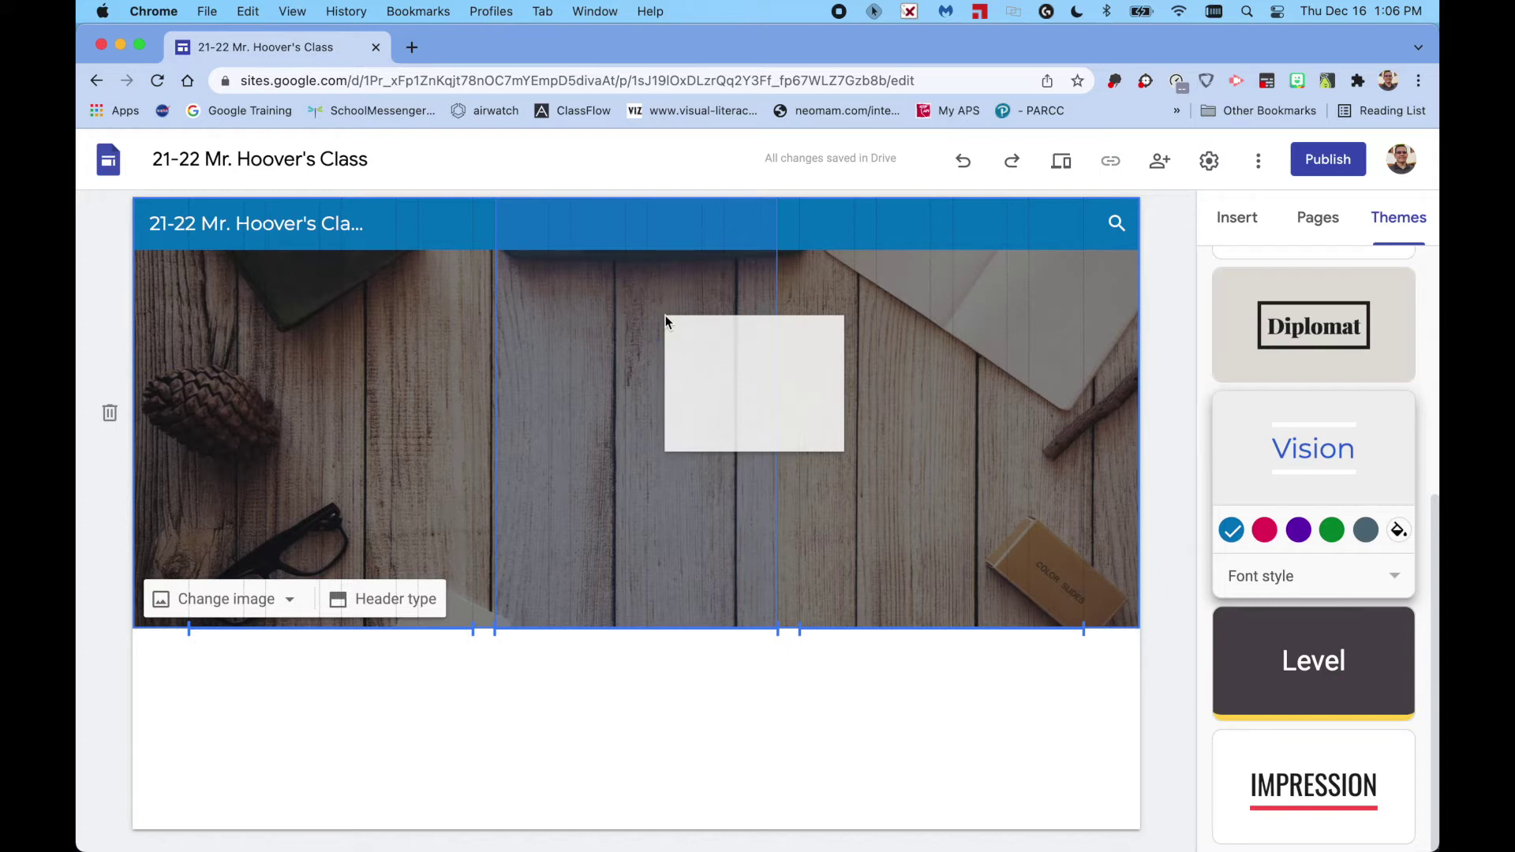
pyautogui.moveTo(665, 315); pyautogui.dragTo(666, 315)
pyautogui.click(917, 407)
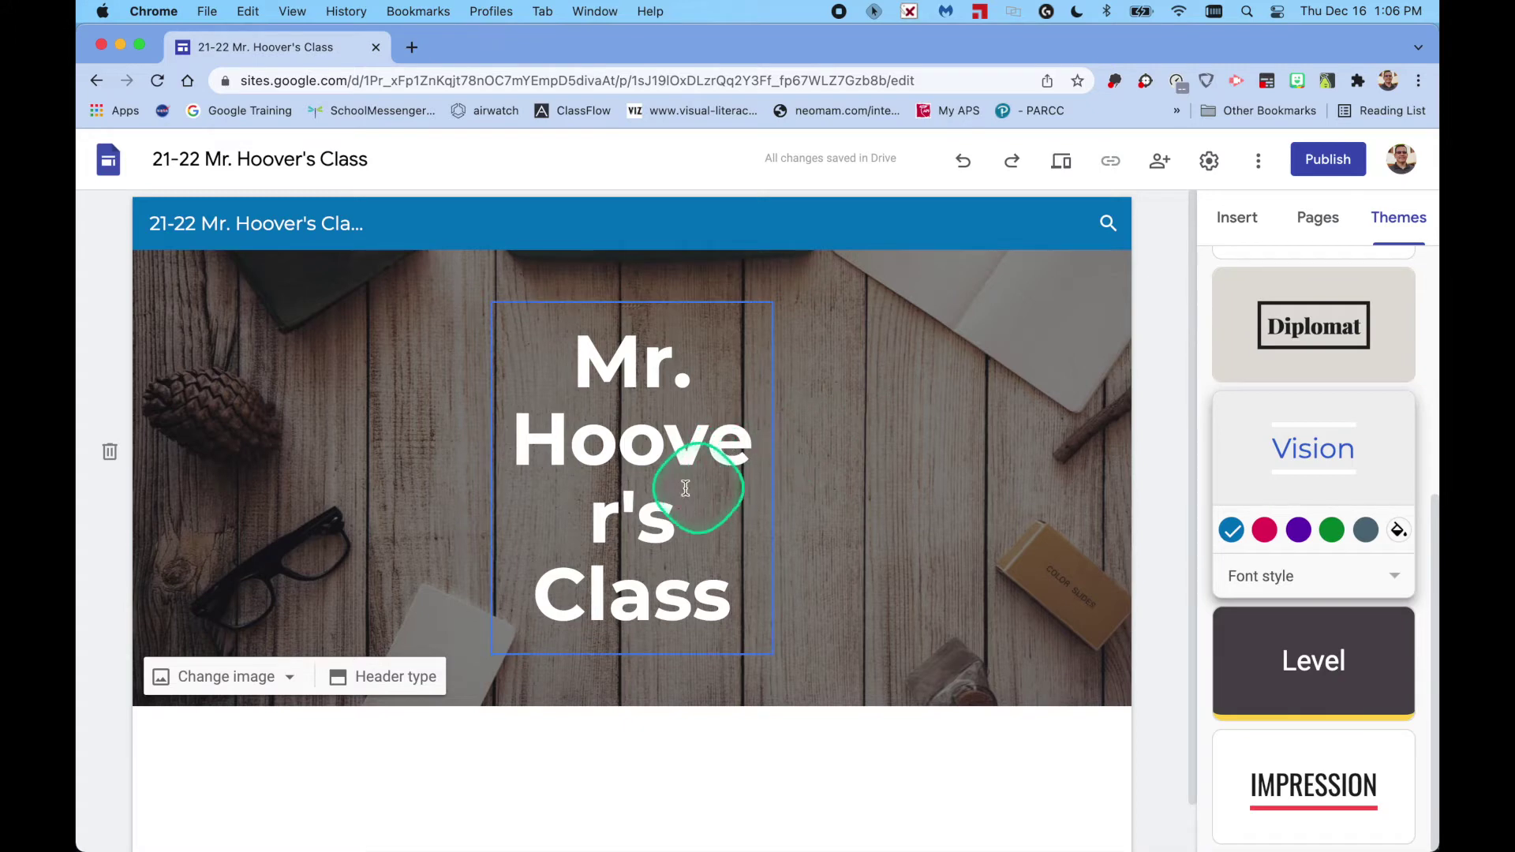
# - Widen the title text box so the teacher's name fits on one line, and recentre it in the header
pyautogui.click(573, 488)
pyautogui.moveTo(492, 478); pyautogui.dragTo(467, 477)
pyautogui.moveTo(772, 478); pyautogui.dragTo(921, 474)
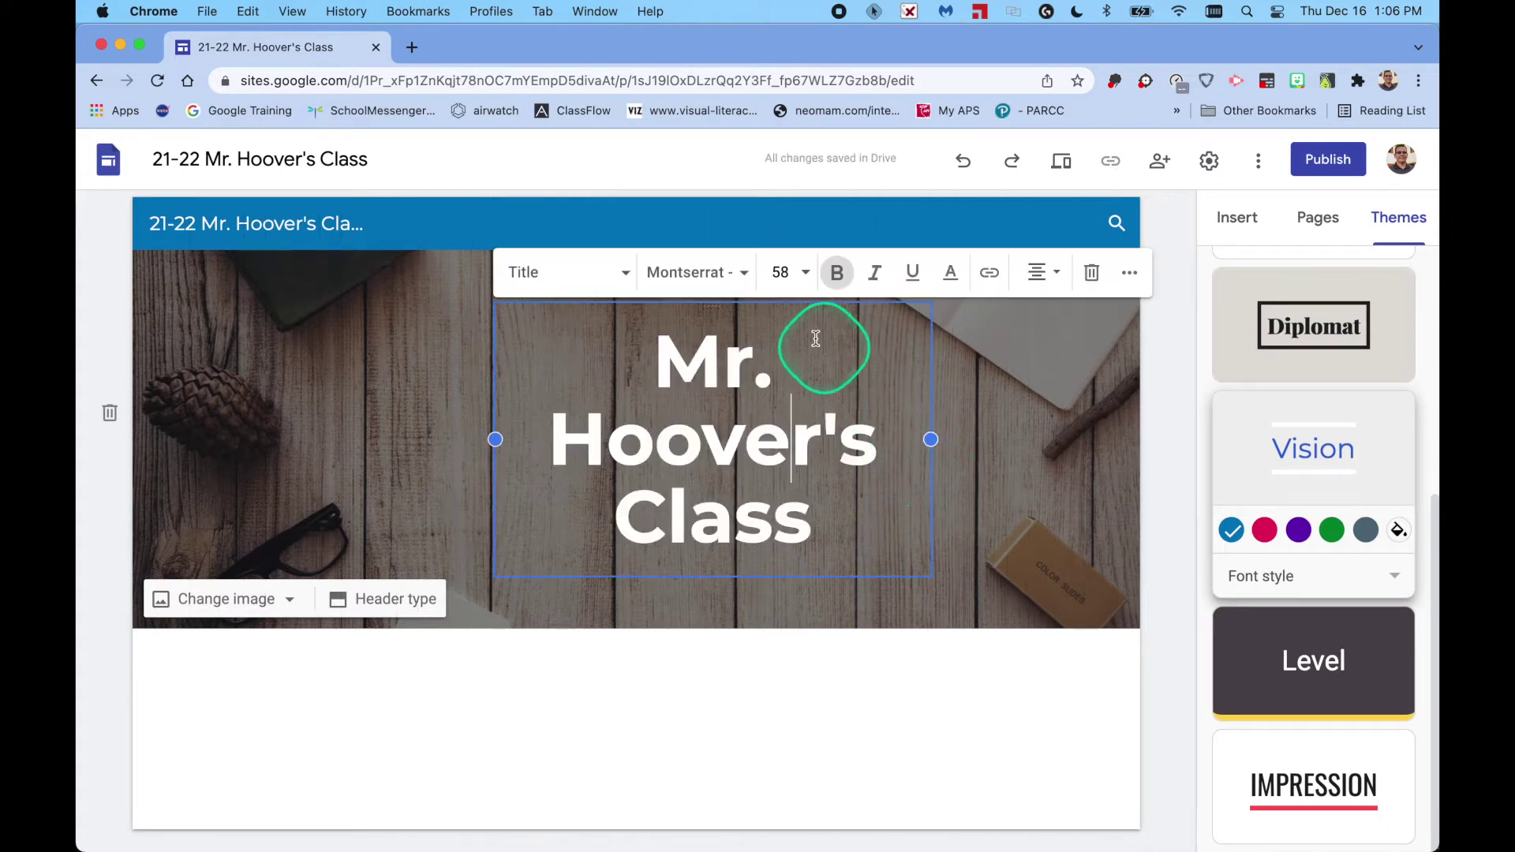
pyautogui.moveTo(799, 313); pyautogui.dragTo(705, 305)
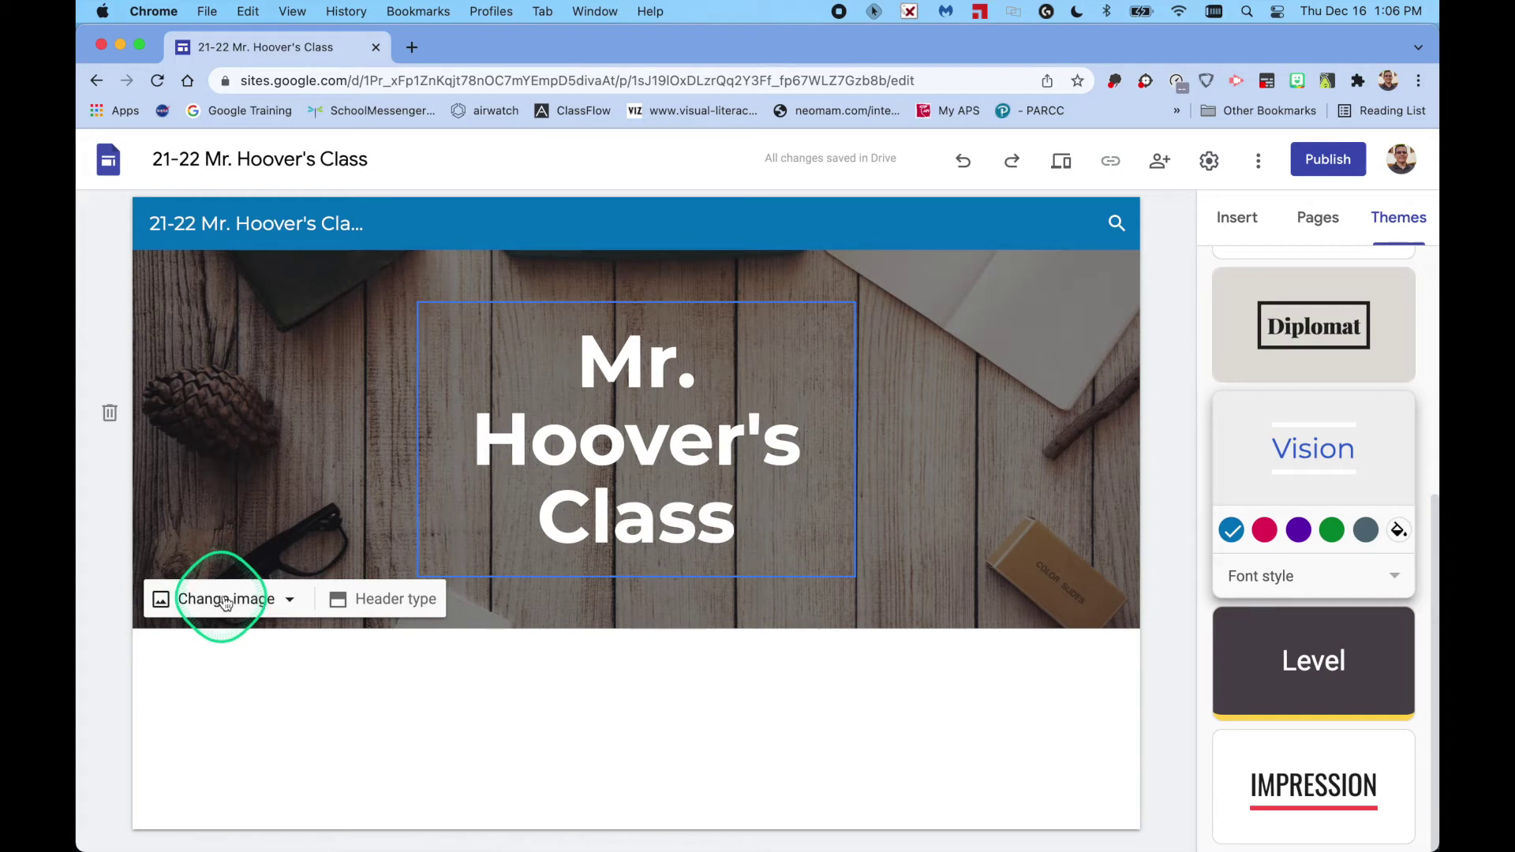
# - Open the image selection for the header background and look through the Google Drive folders and the gallery
pyautogui.click(267, 602)
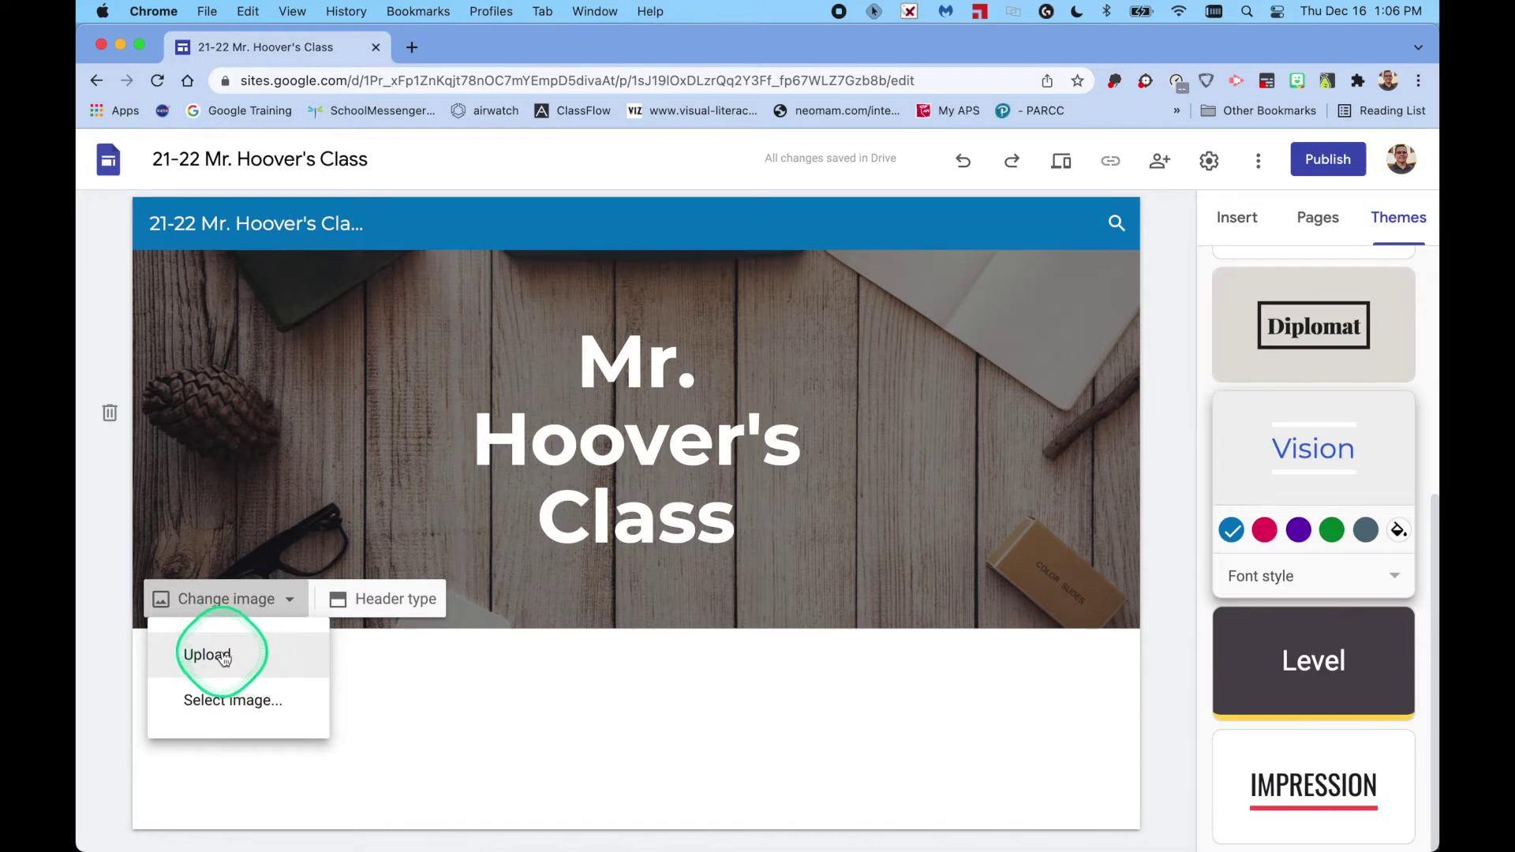
pyautogui.click(229, 702)
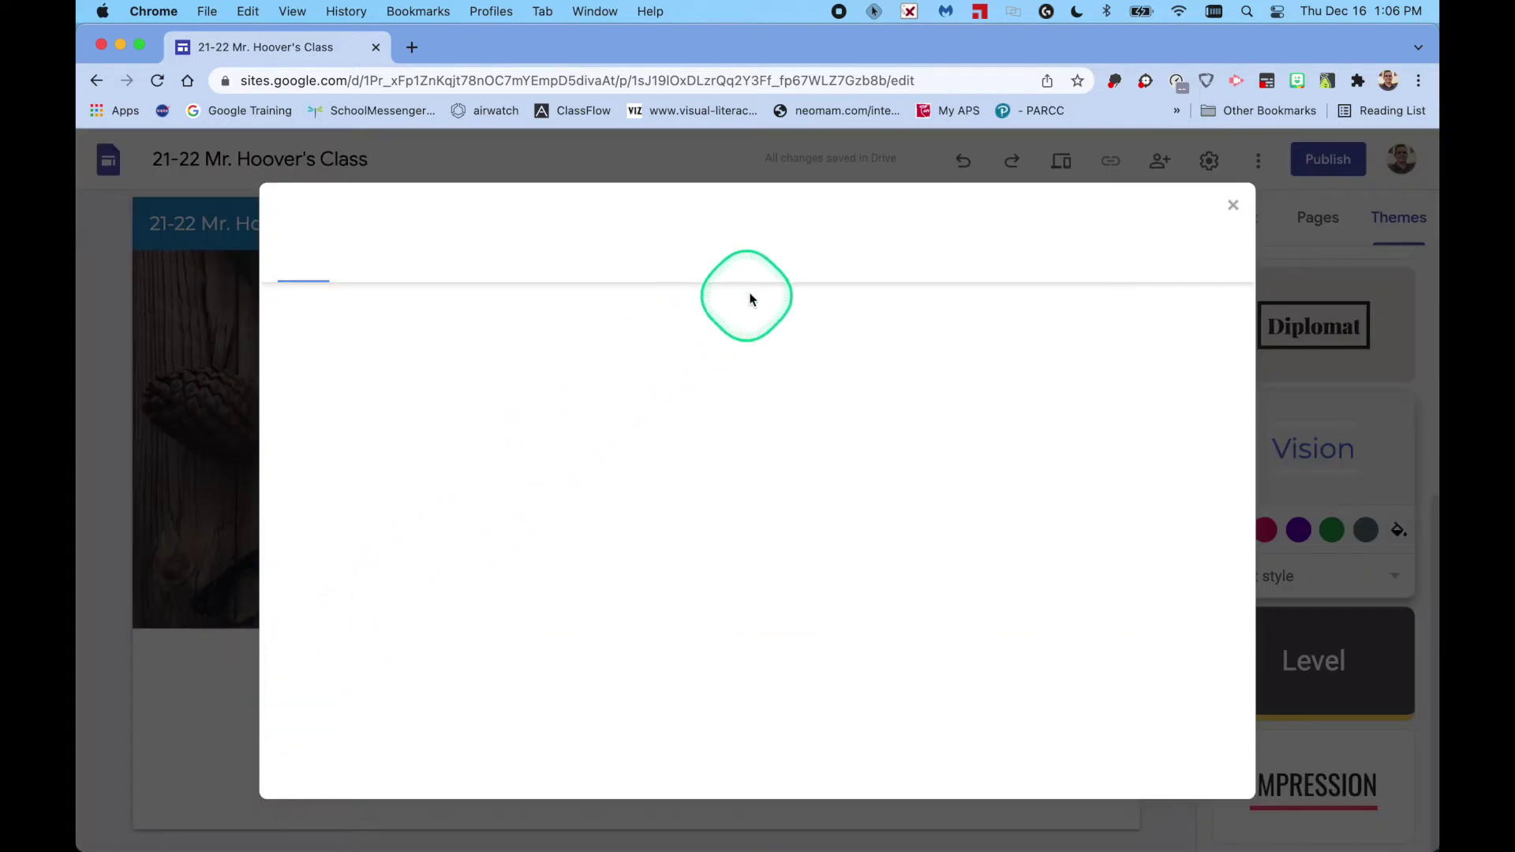
pyautogui.click(701, 258)
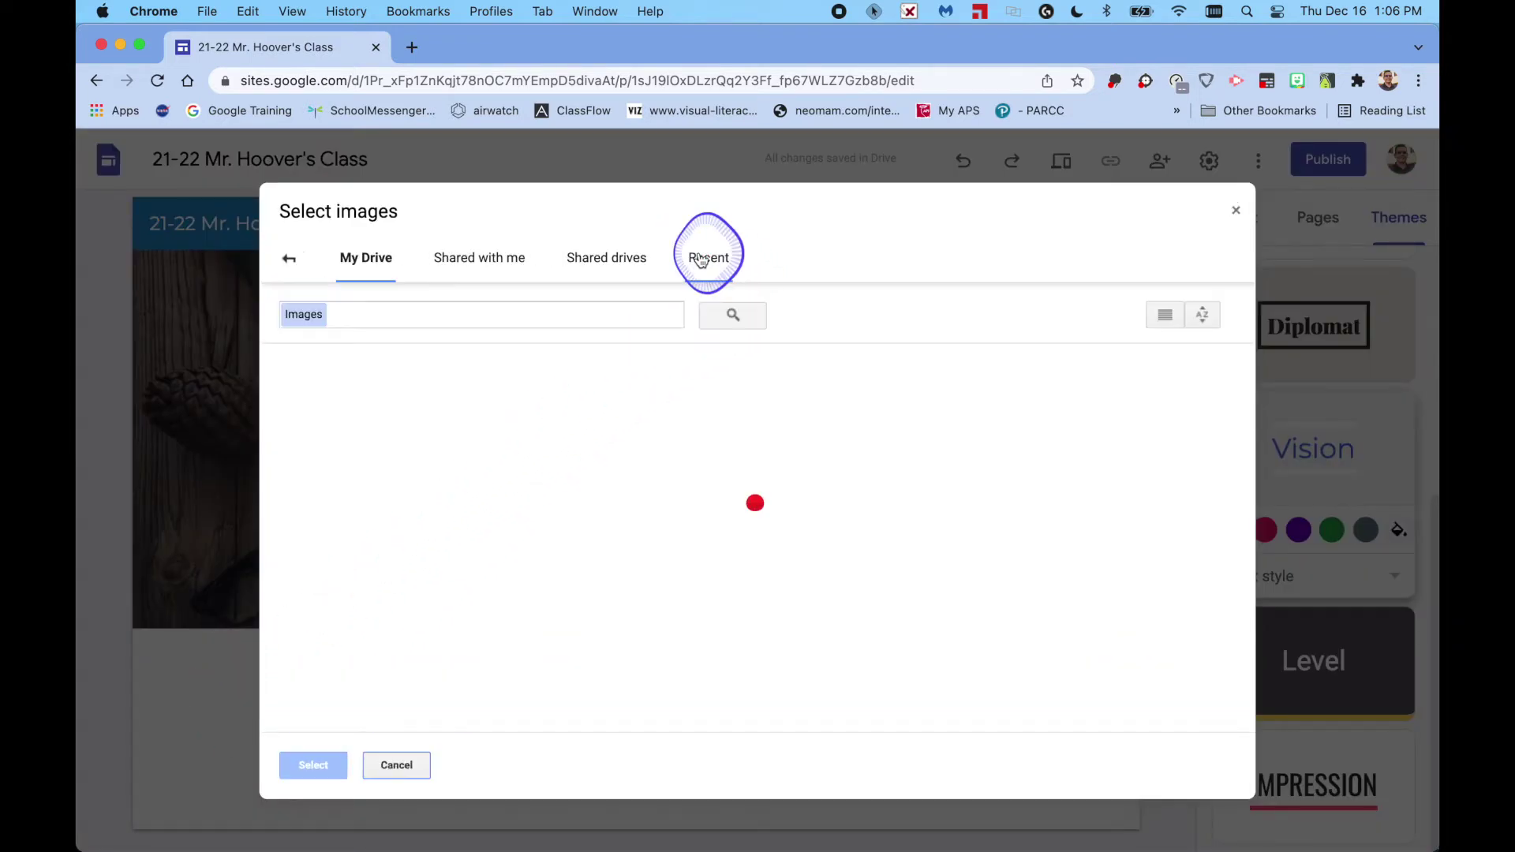
pyautogui.click(701, 259)
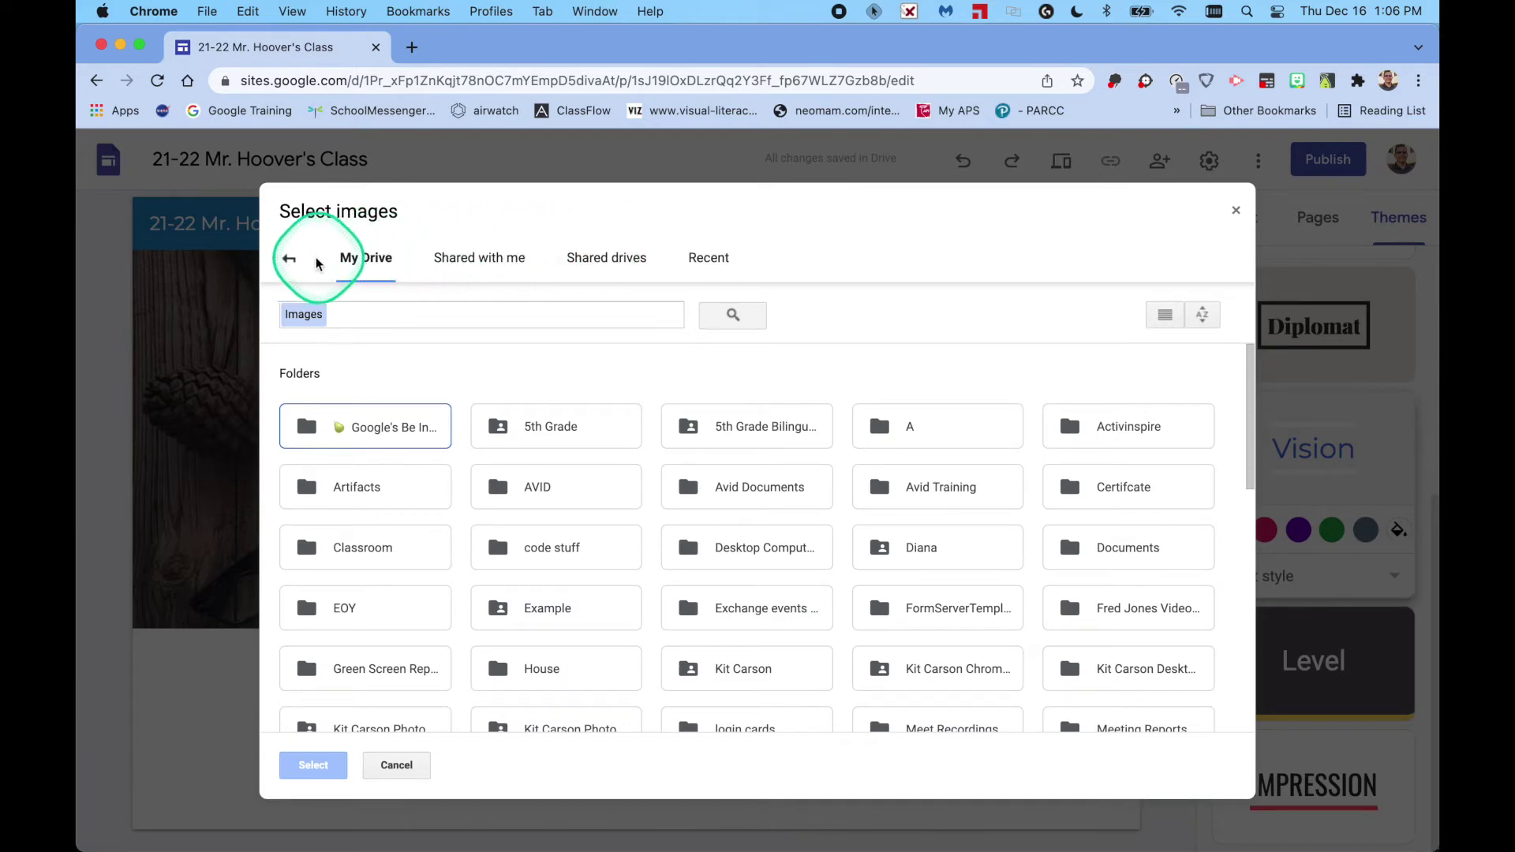
pyautogui.click(289, 260)
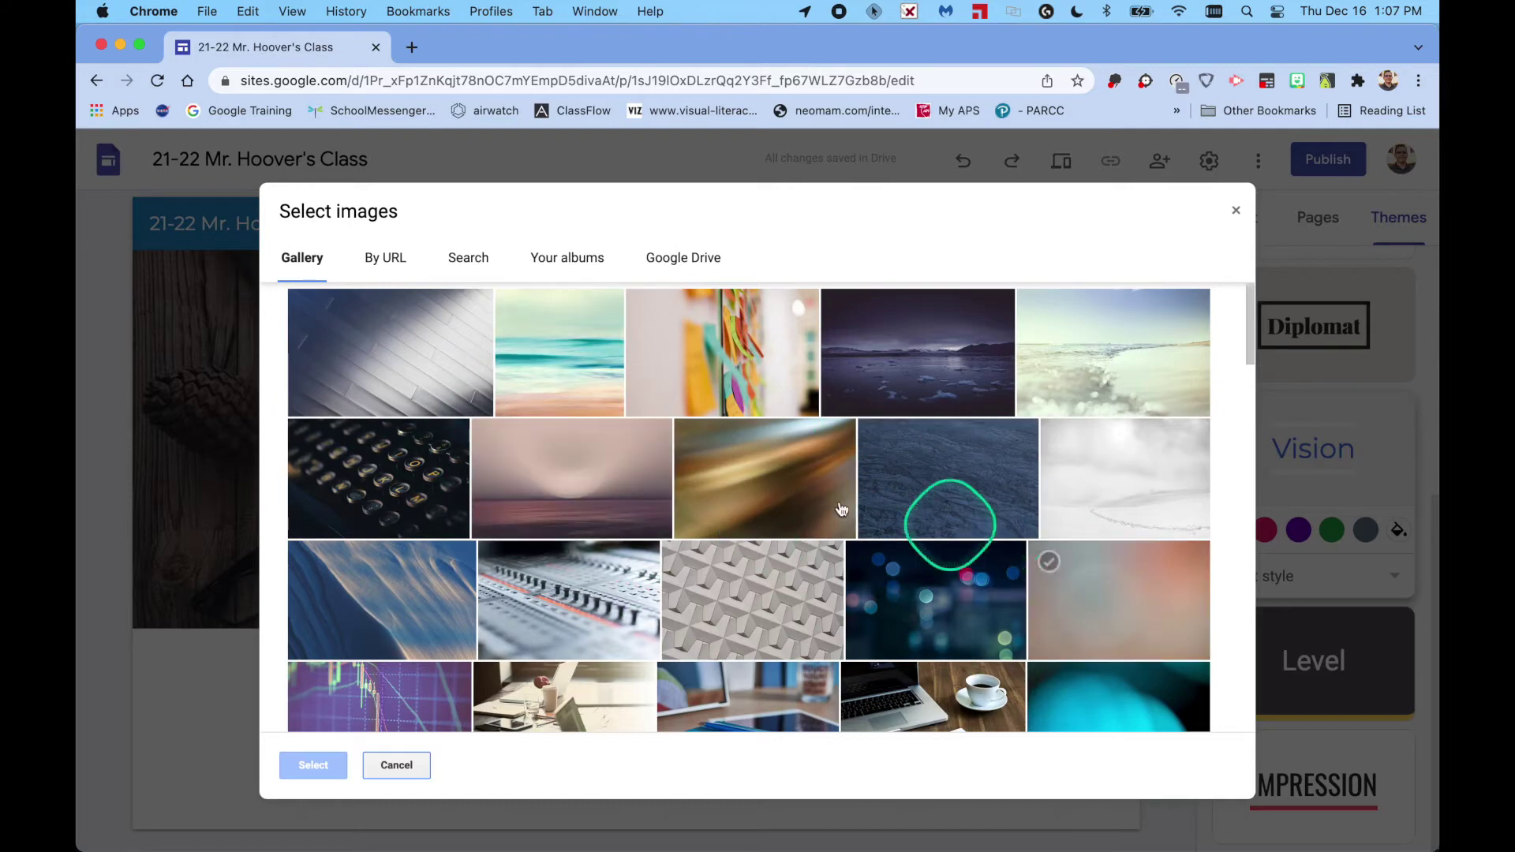
pyautogui.scroll(-3, 771, 498)
pyautogui.scroll(3, 771, 497)
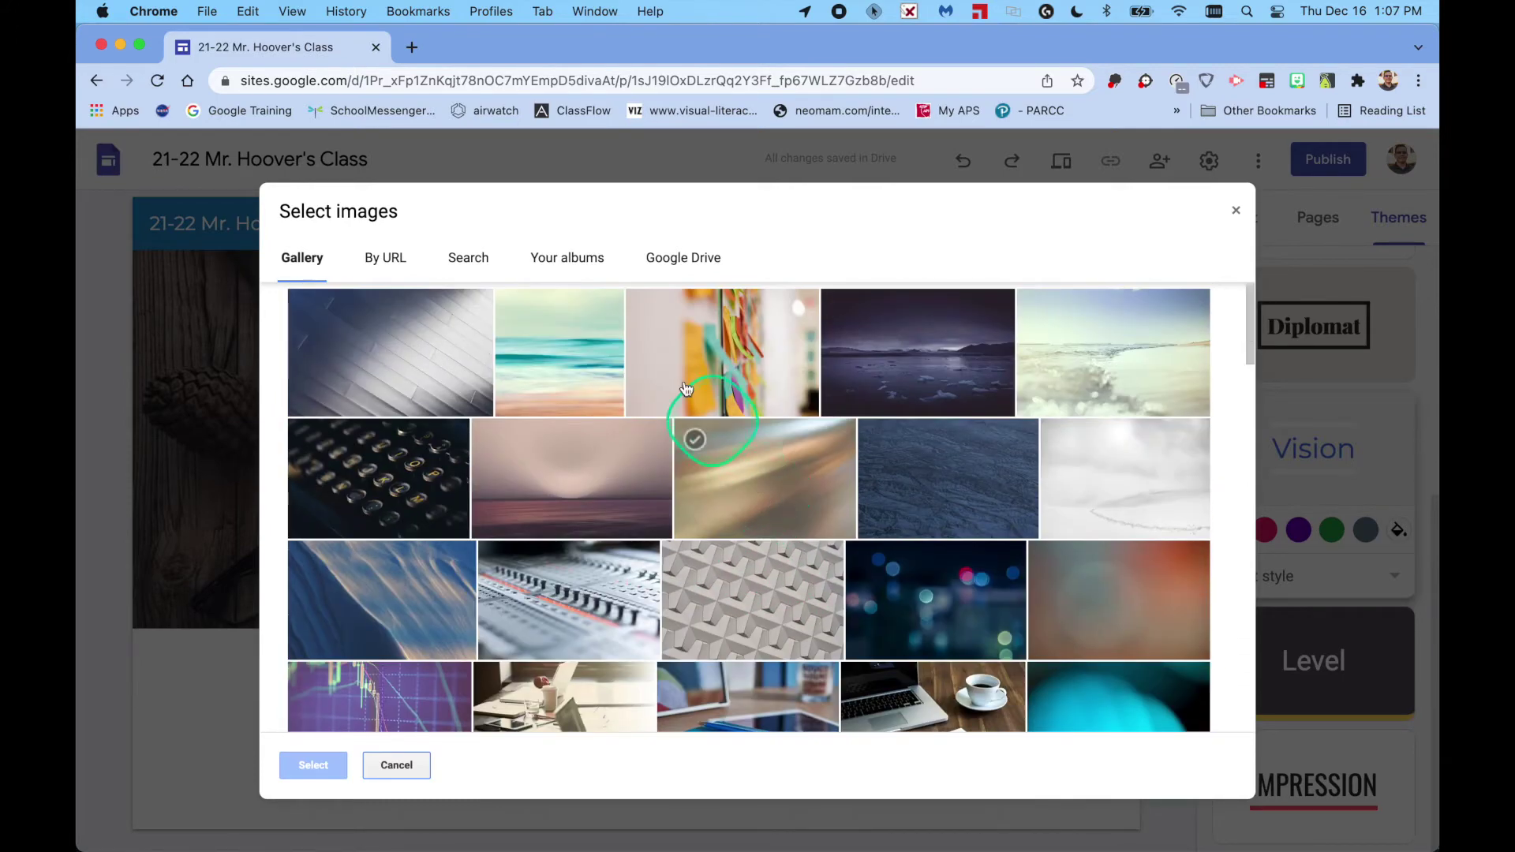
# - Set the header background to the circuit board photo from the "January 18, 2017" album
pyautogui.click(563, 268)
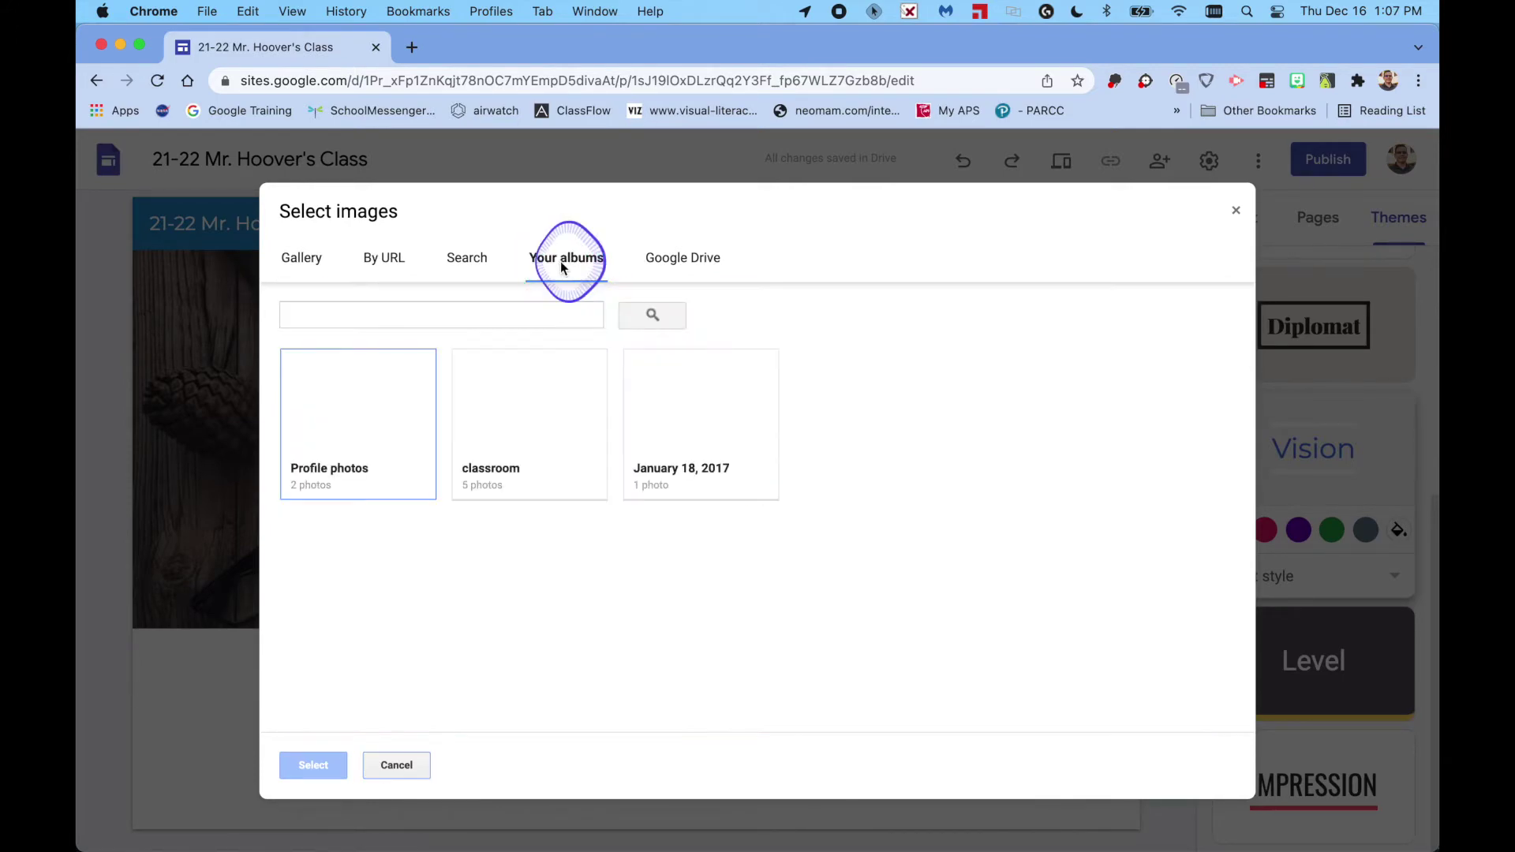
pyautogui.click(705, 432)
pyautogui.click(705, 433)
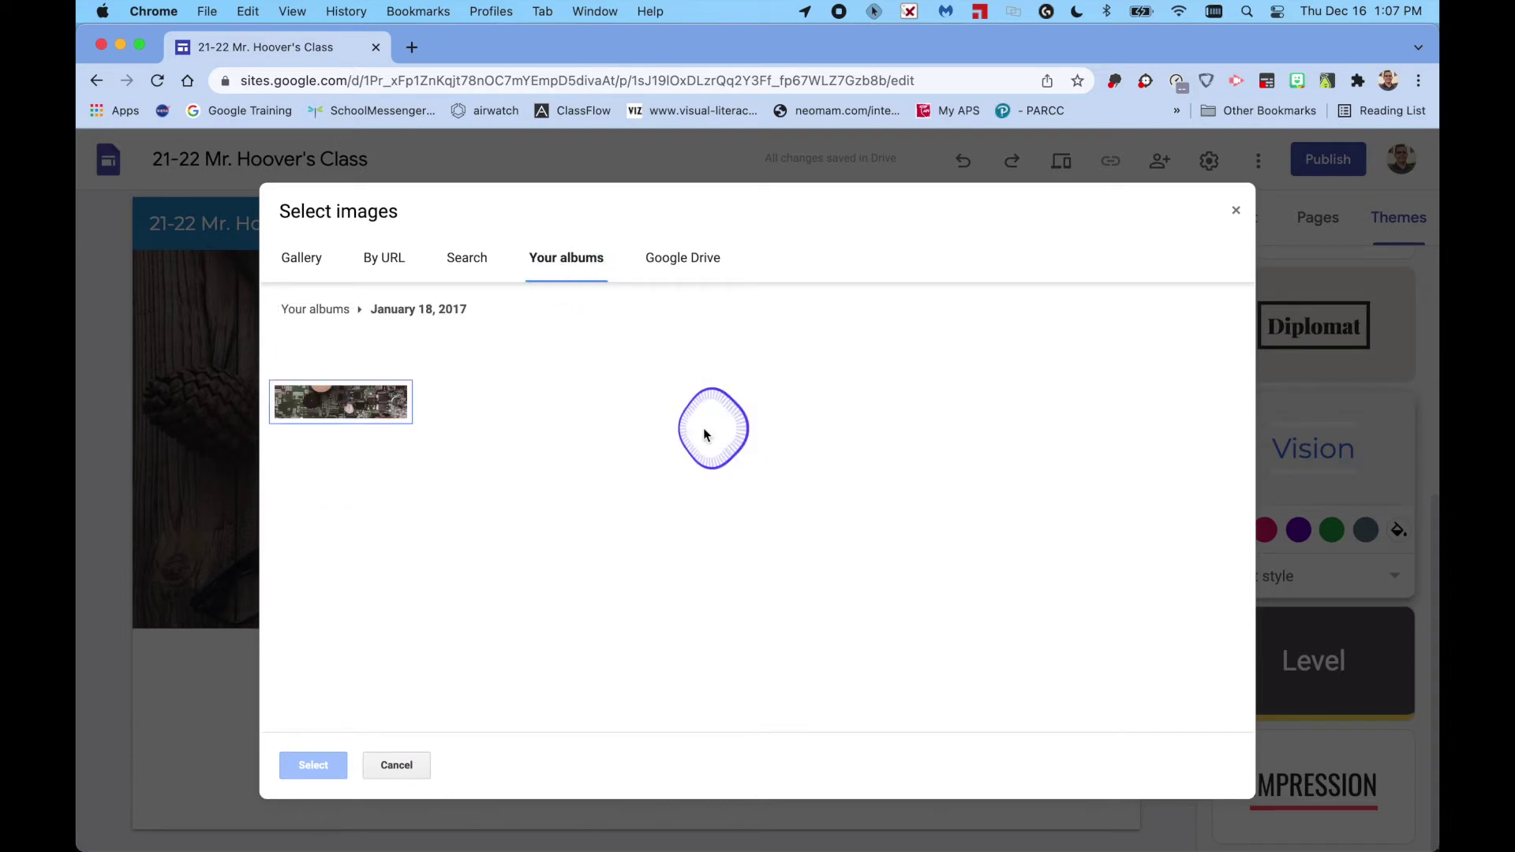
pyautogui.click(337, 406)
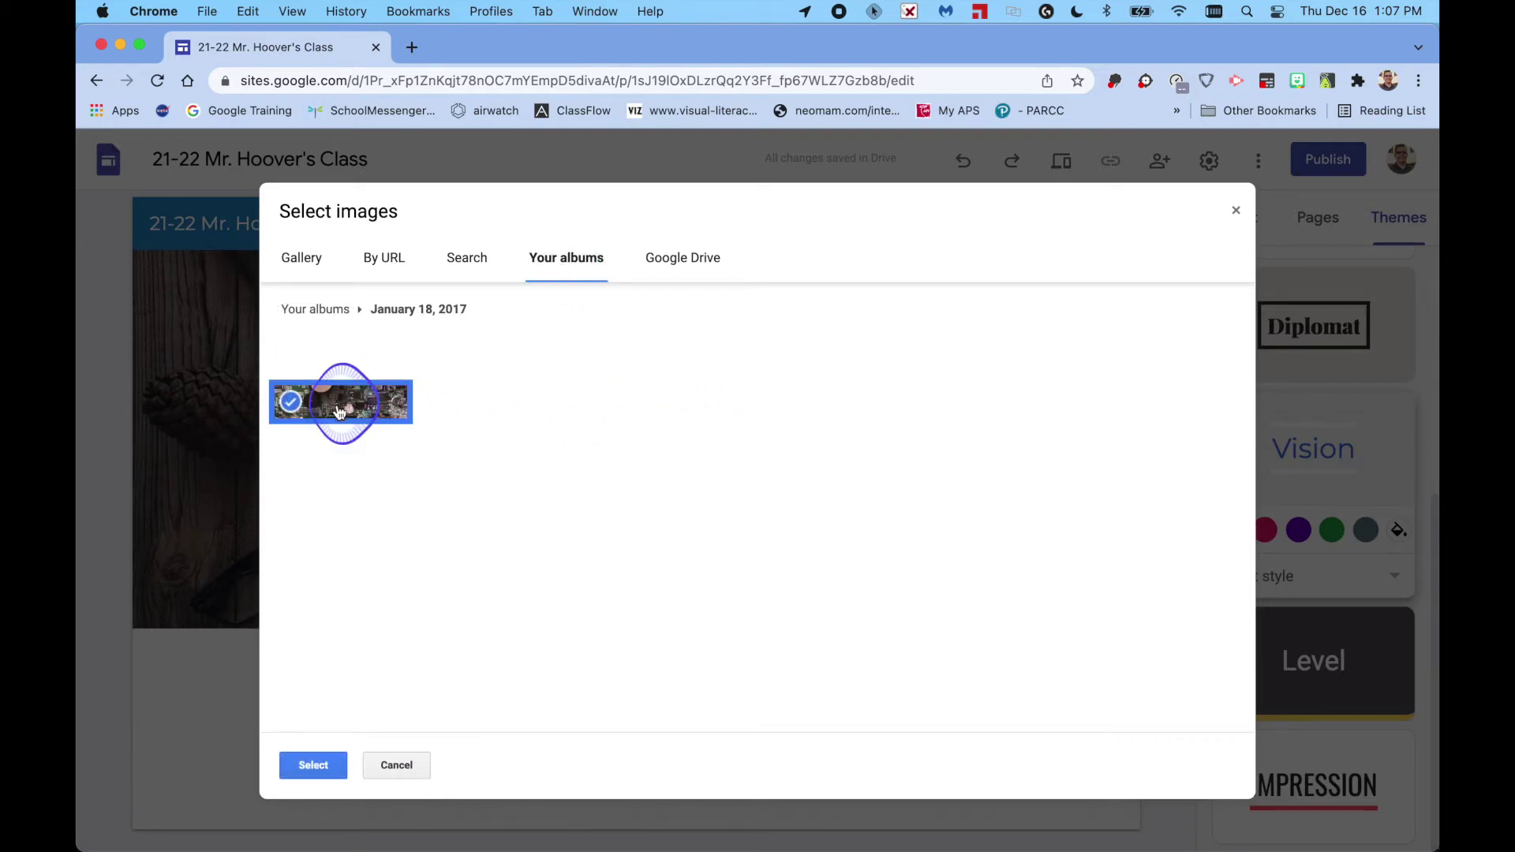
pyautogui.click(312, 766)
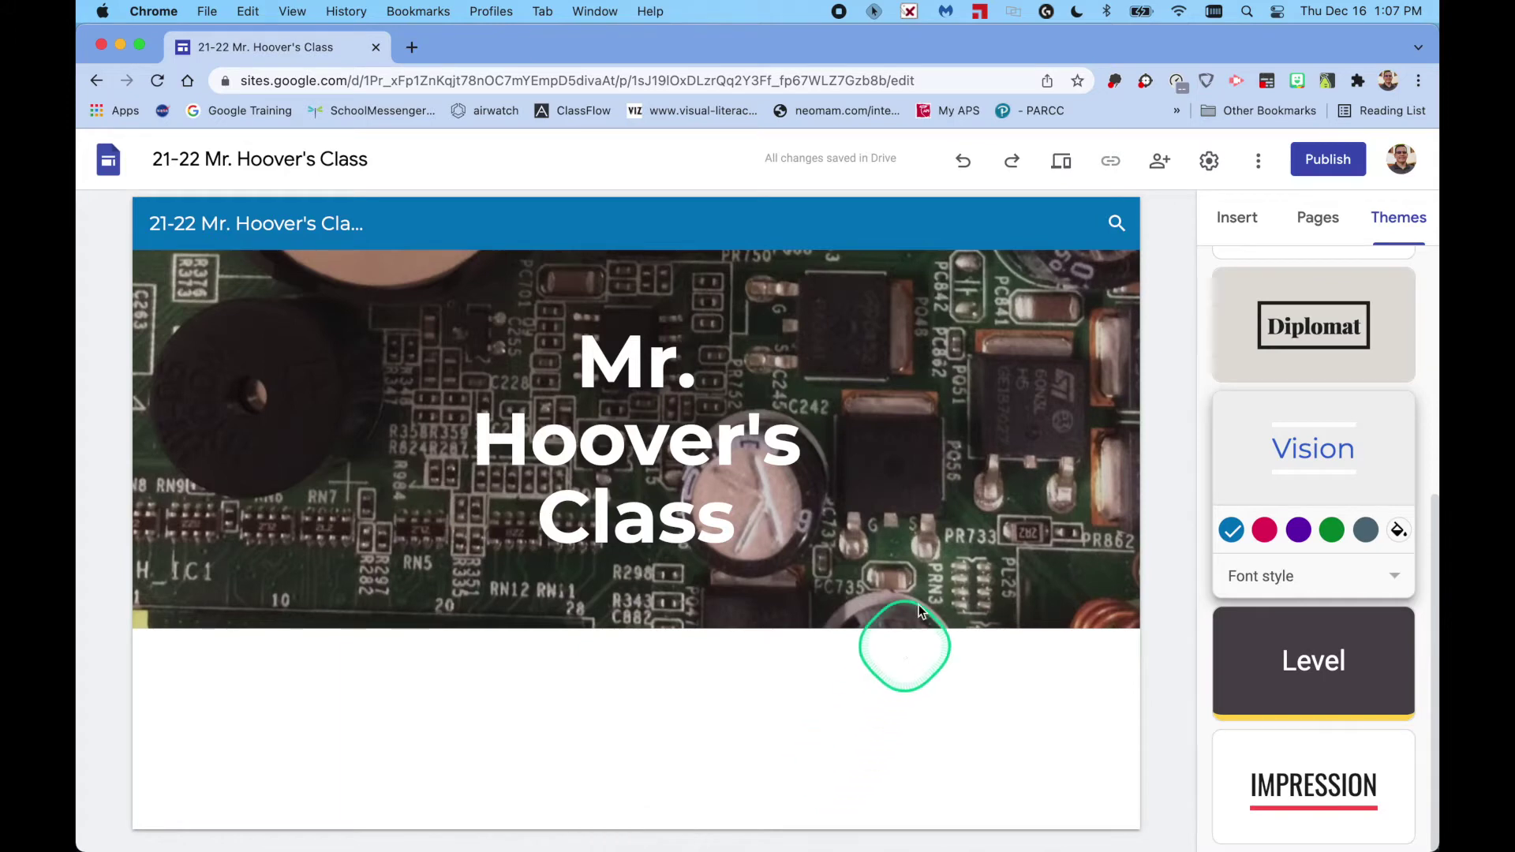
# - Try the Cover, Large banner and Title only header types, and return the header to Banner
pyautogui.moveTo(871, 519)
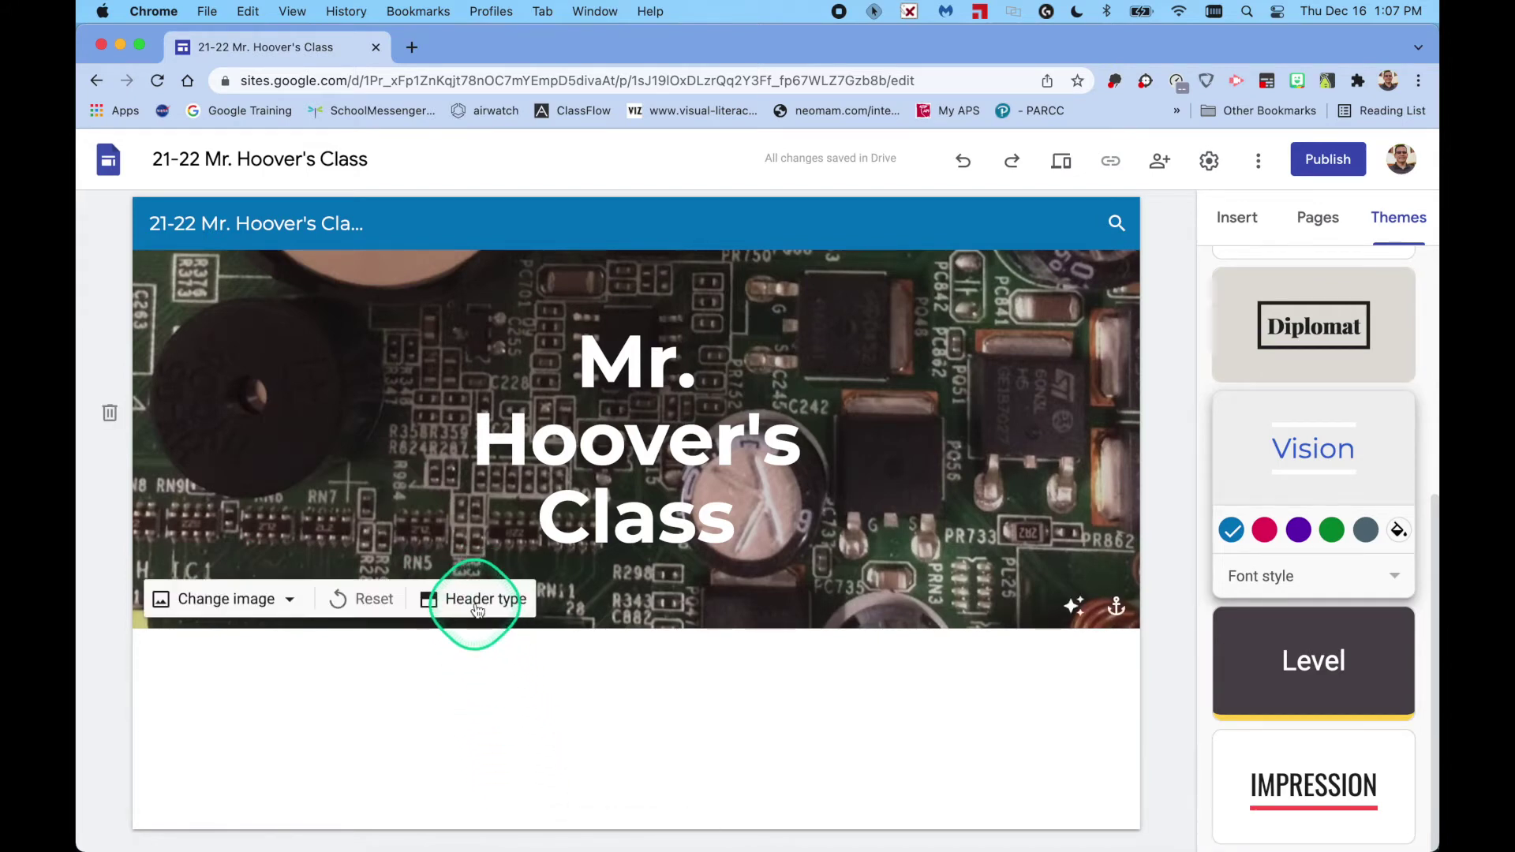
pyautogui.click(477, 601)
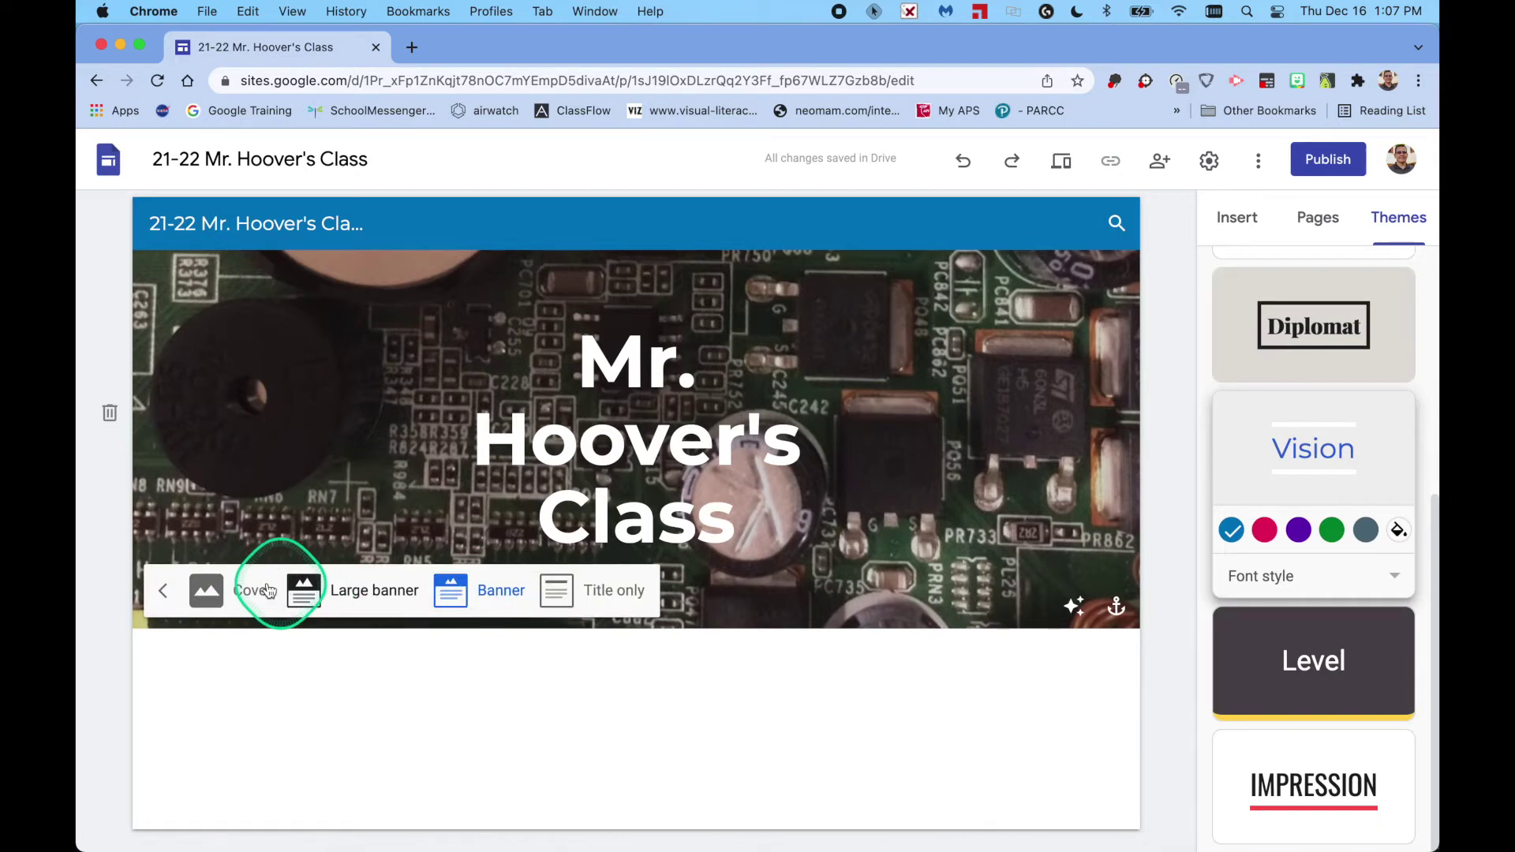
pyautogui.click(237, 590)
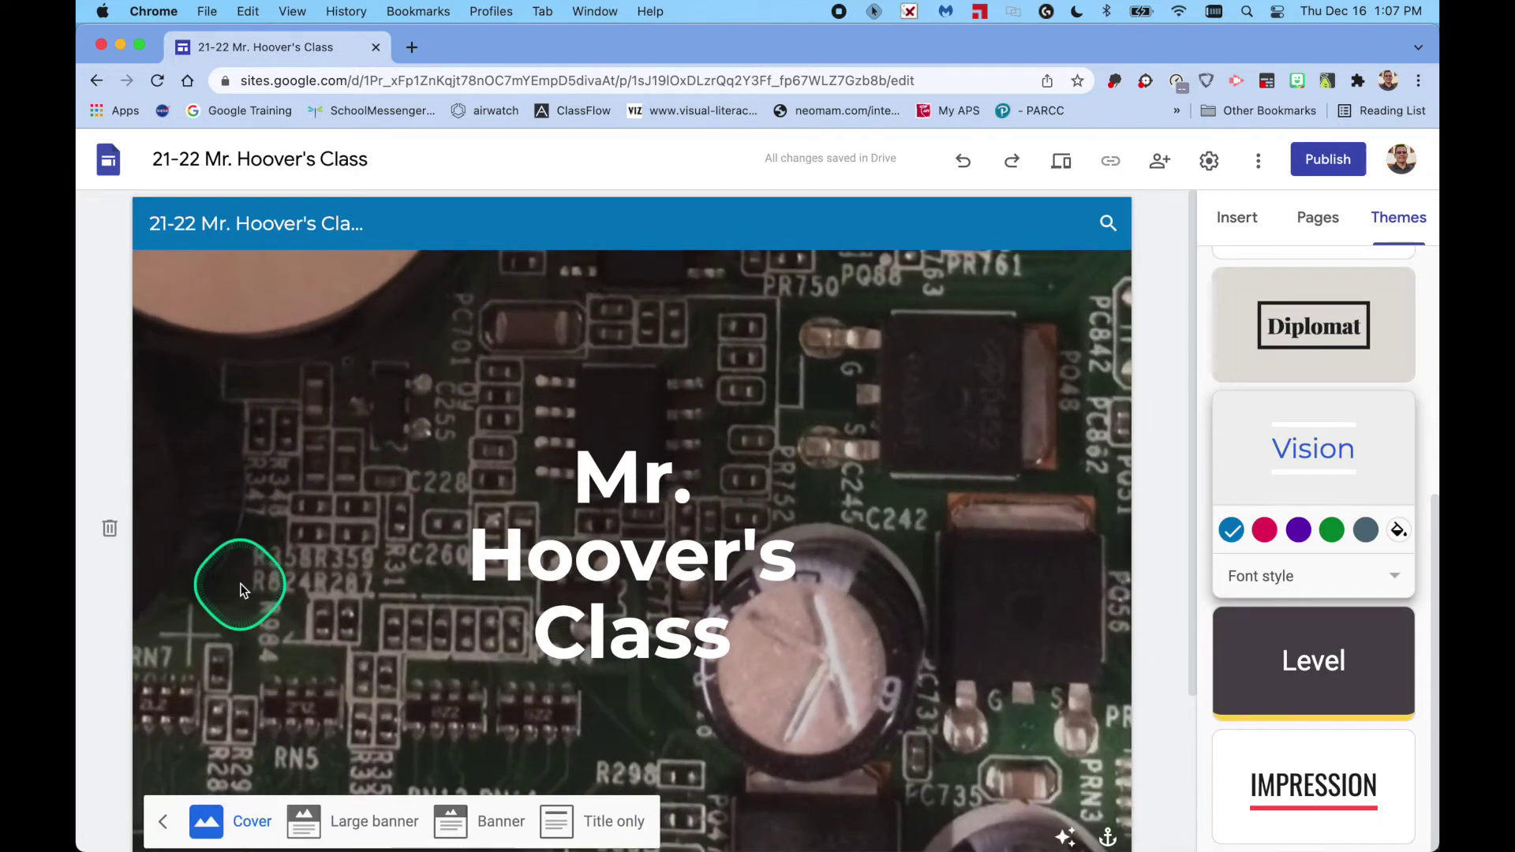
pyautogui.scroll(-2, 240, 584)
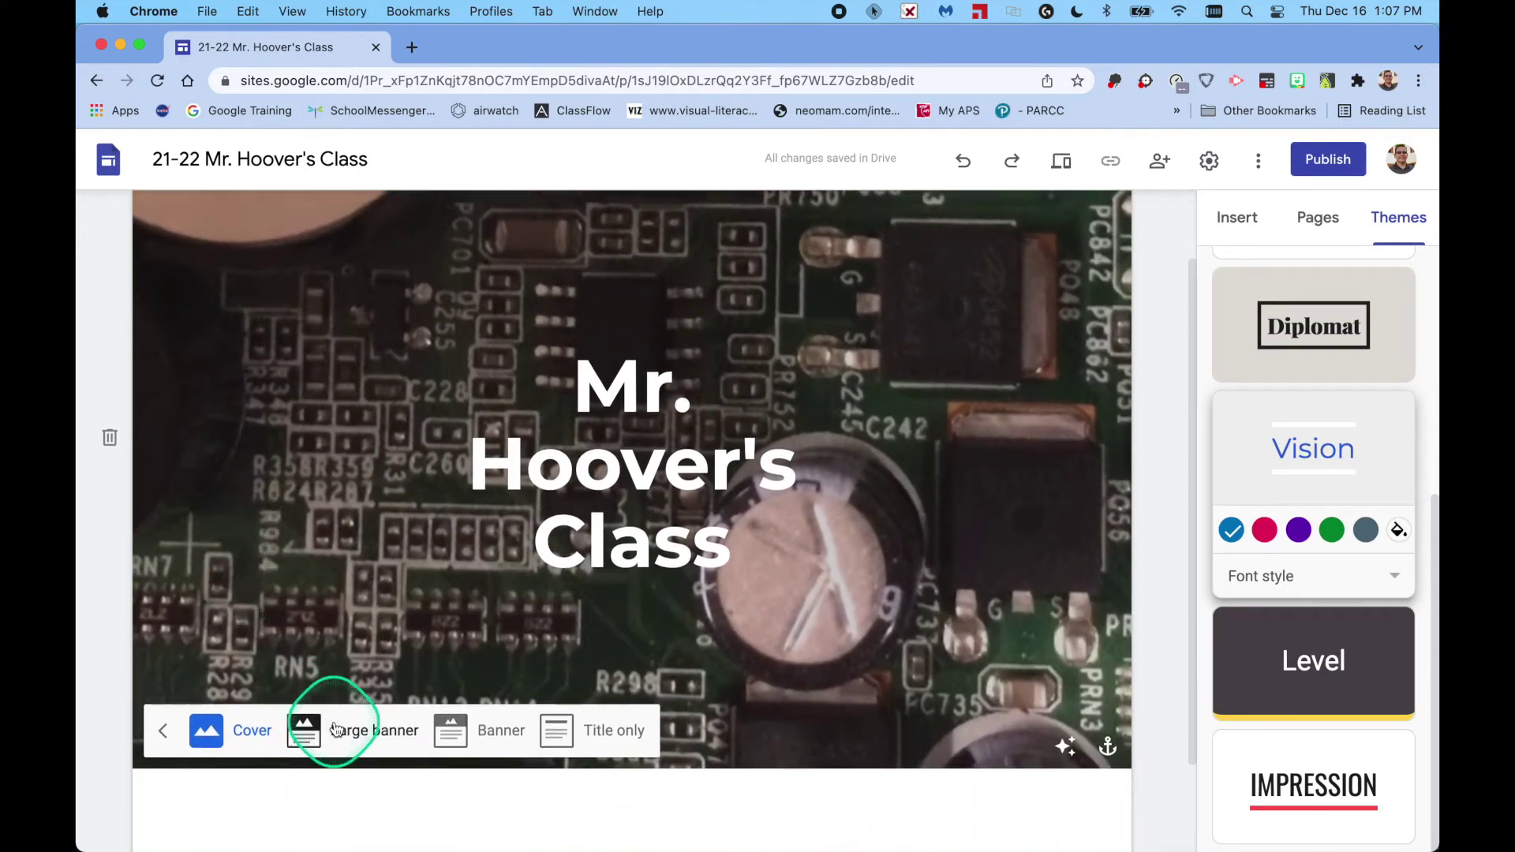
pyautogui.click(334, 728)
pyautogui.click(471, 610)
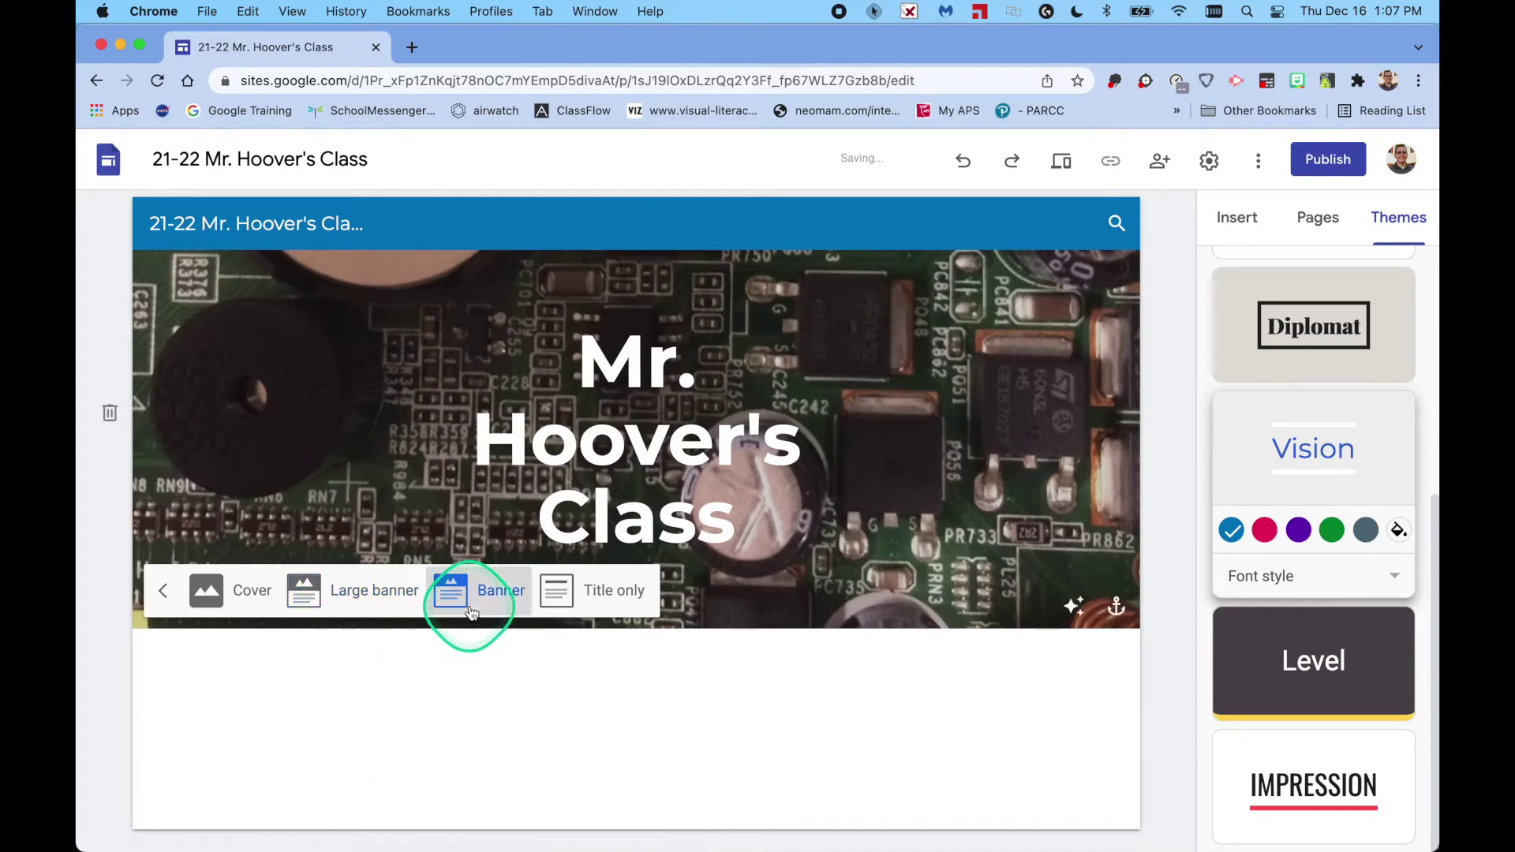
pyautogui.click(347, 600)
pyautogui.click(469, 602)
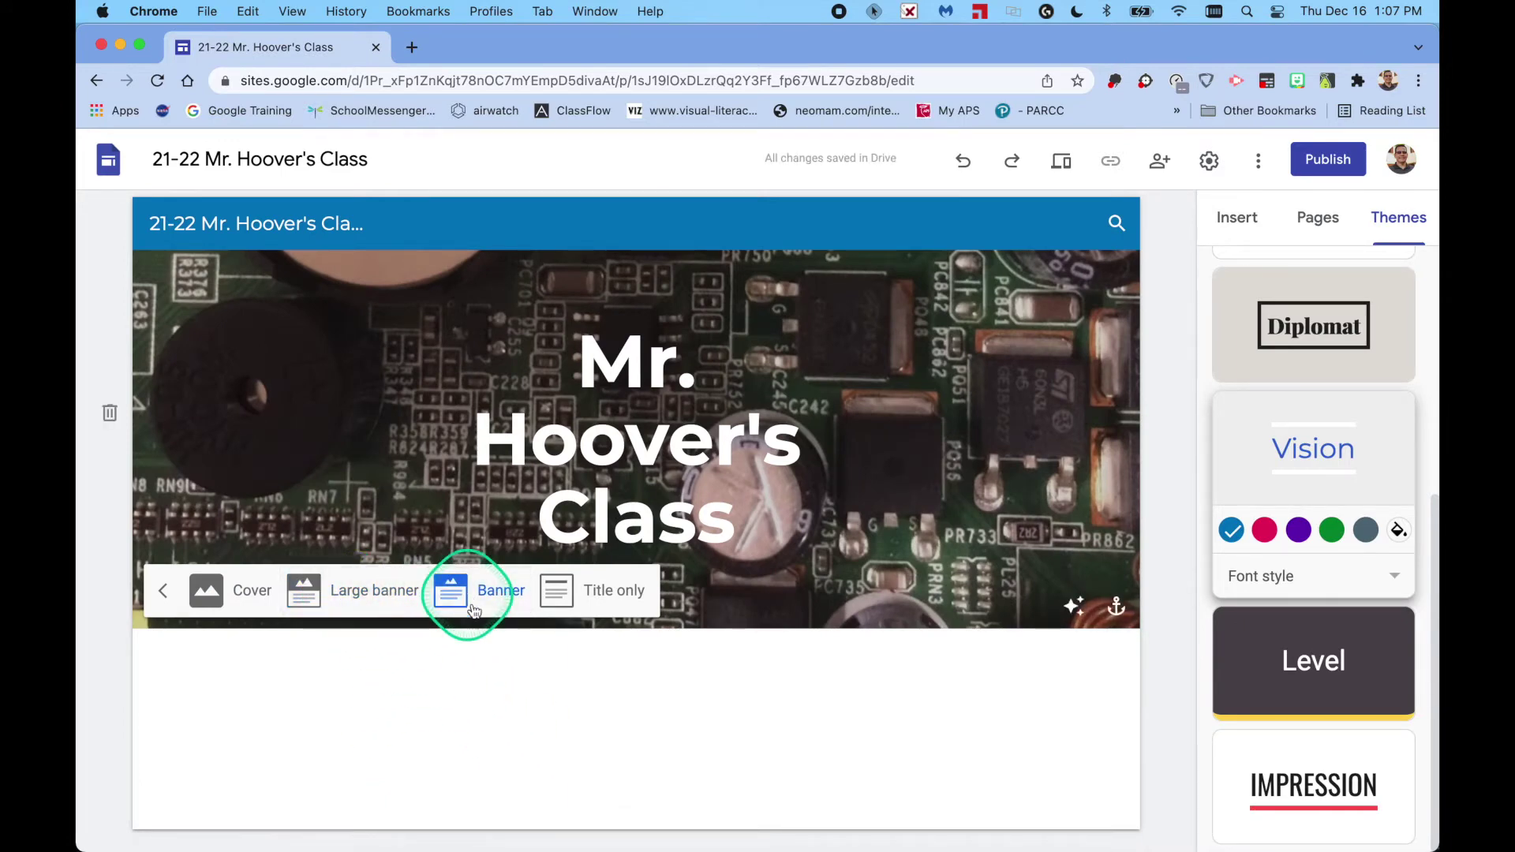
pyautogui.click(617, 597)
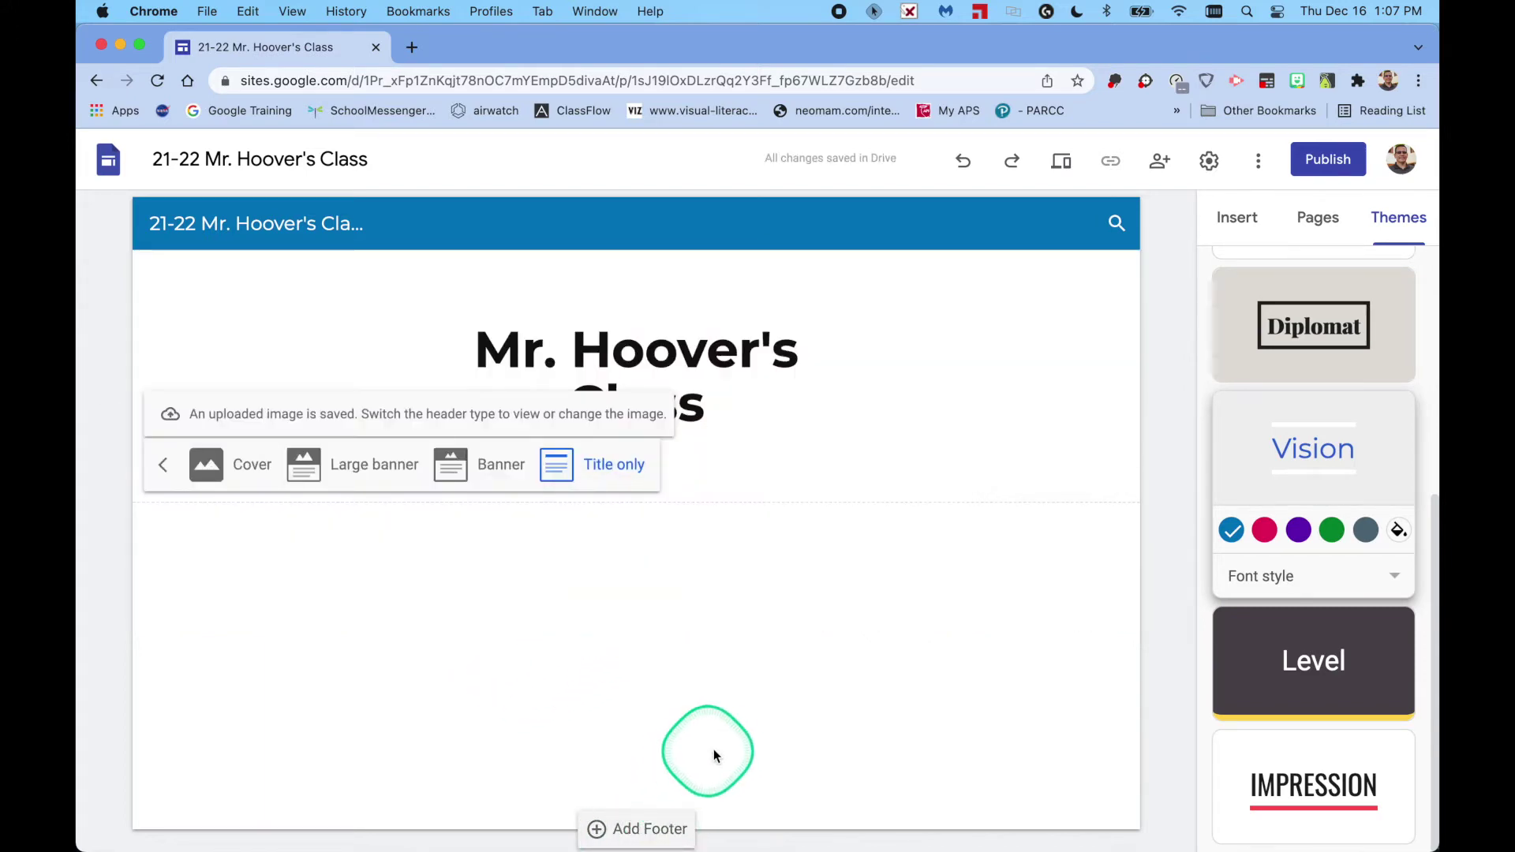
pyautogui.click(490, 472)
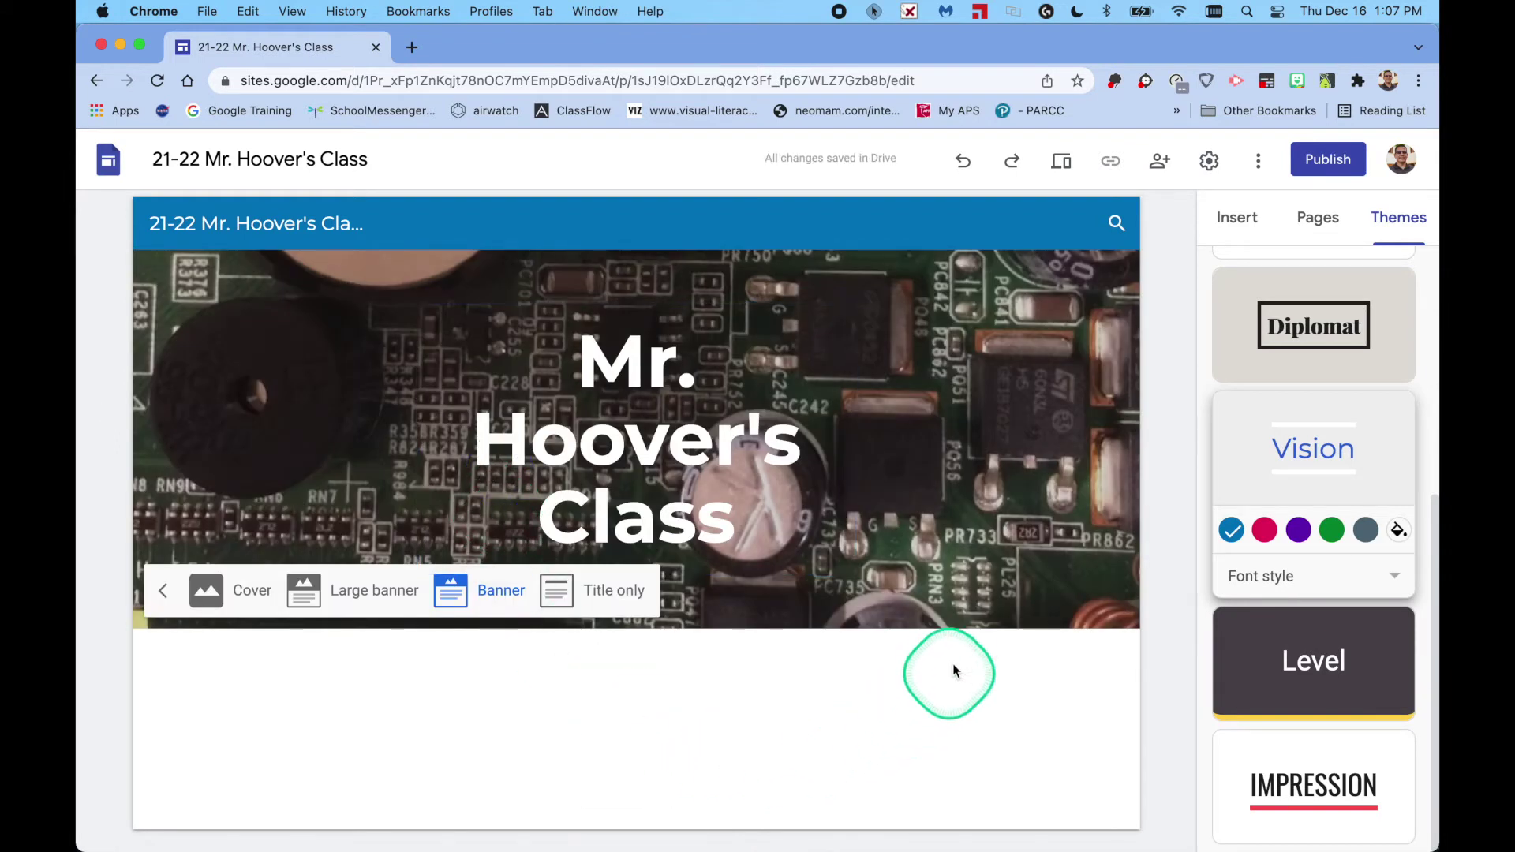
# - Turn the header image's readability adjustment off and on again
pyautogui.moveTo(1020, 596)
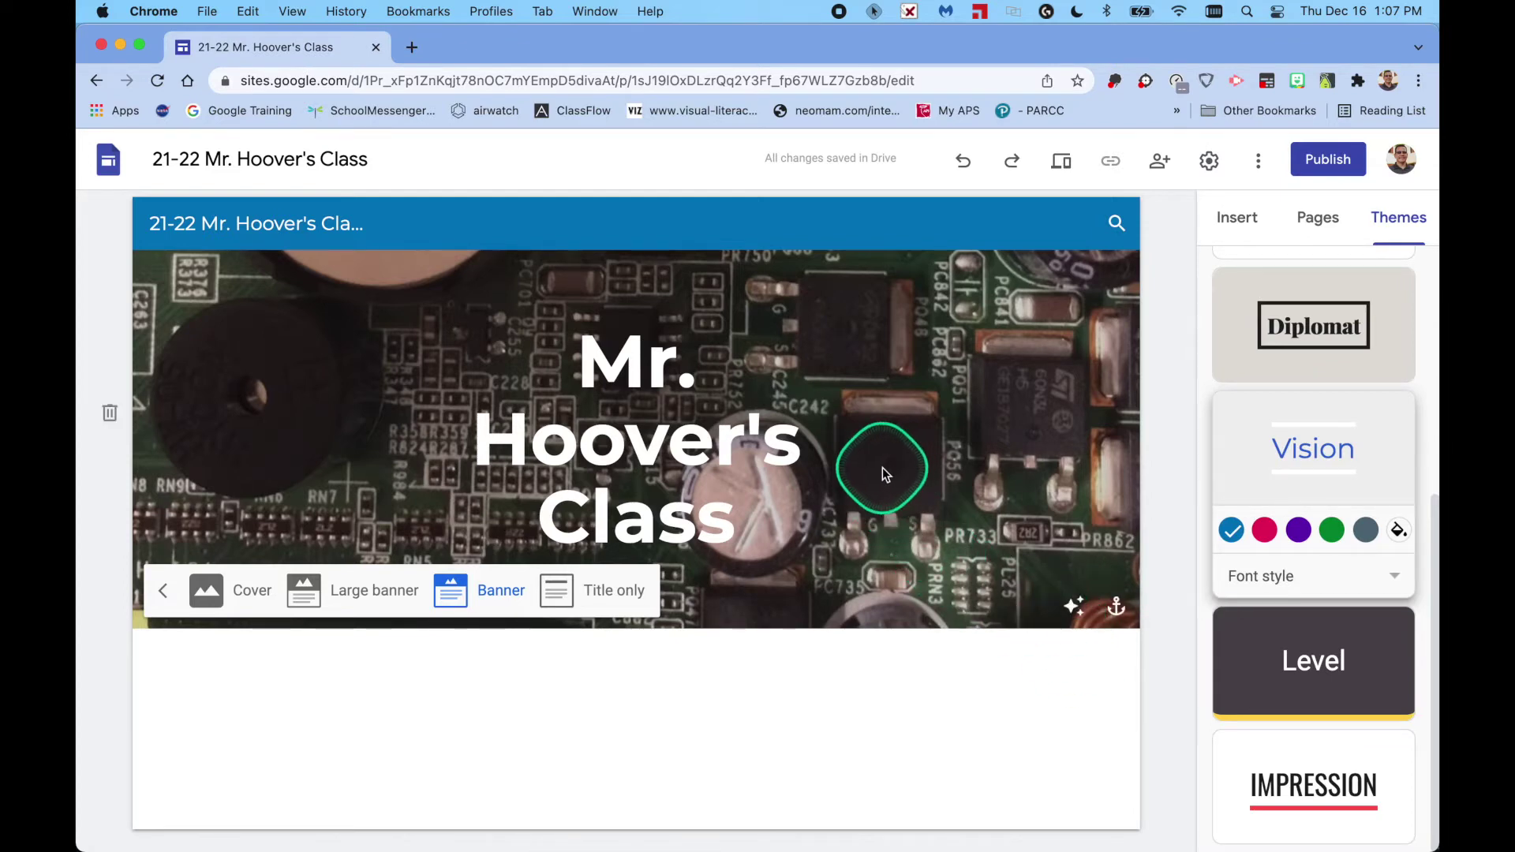
pyautogui.click(1074, 606)
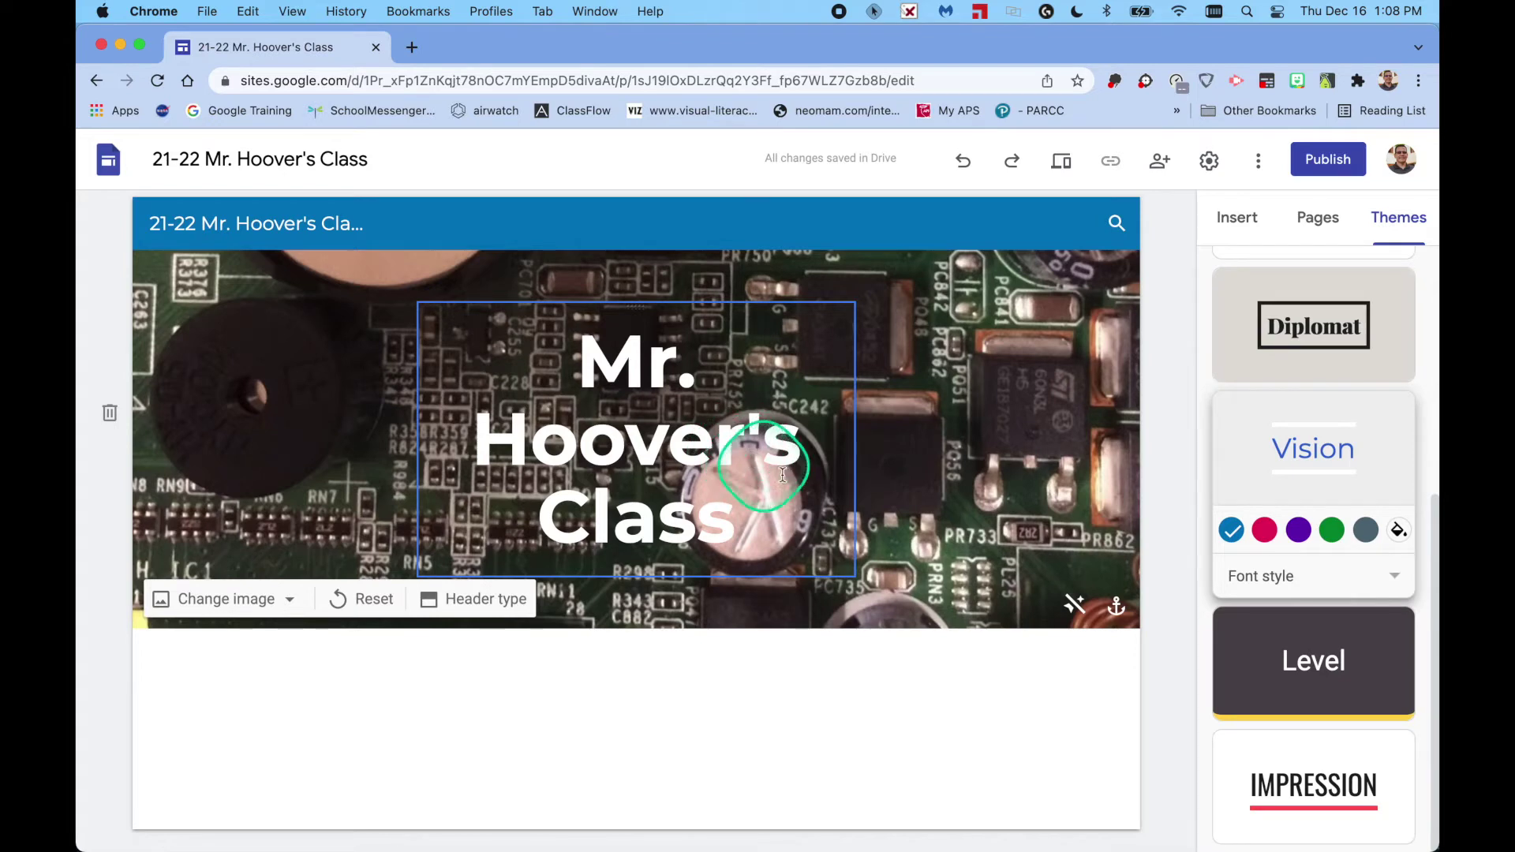
pyautogui.click(1075, 605)
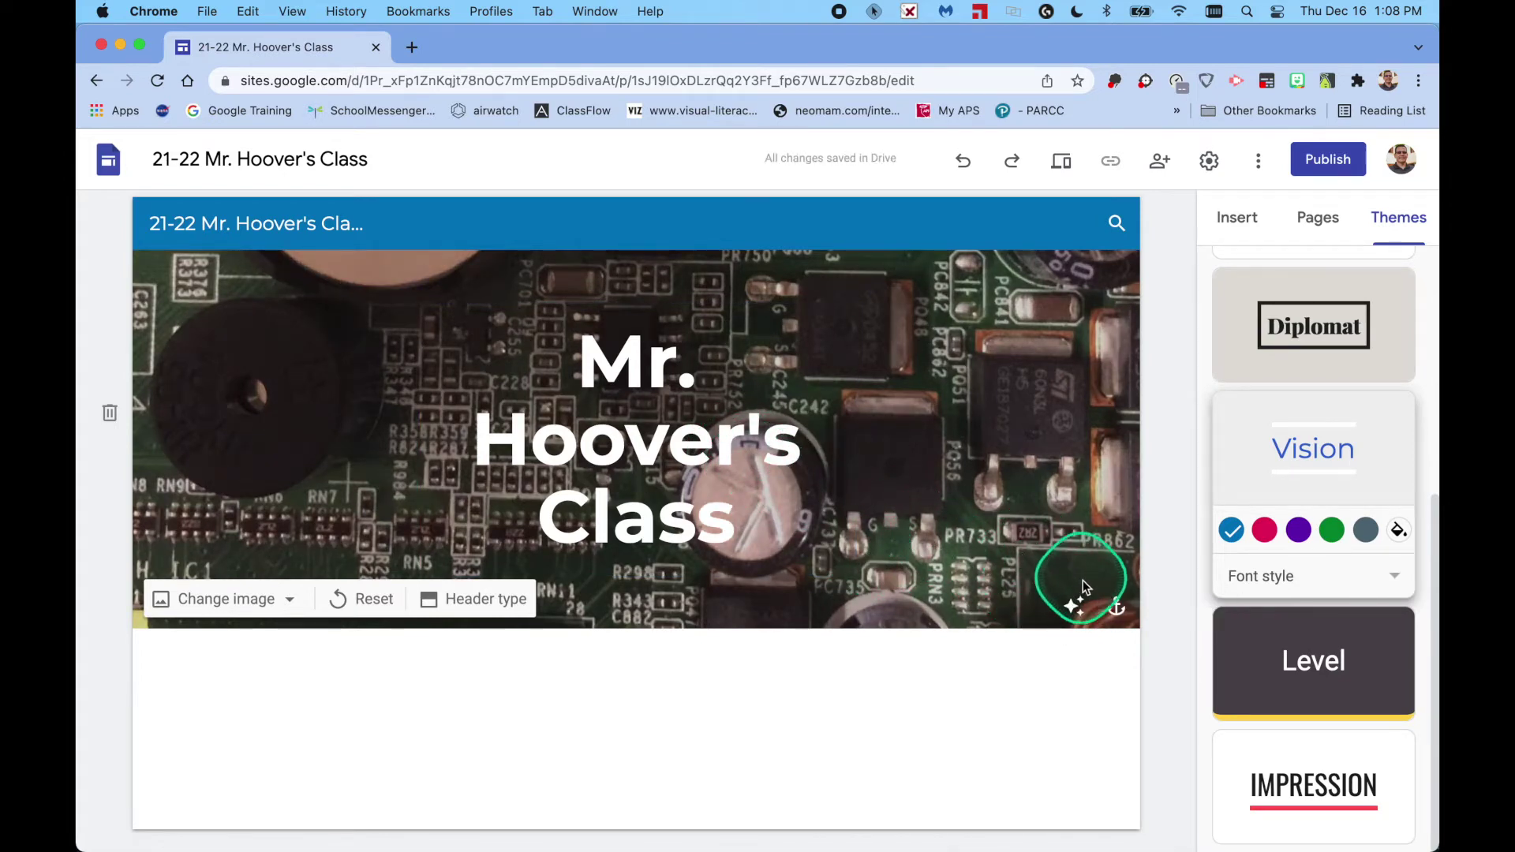
# - Try anchoring the header image to the left, and set its anchor to the right
pyautogui.click(1116, 608)
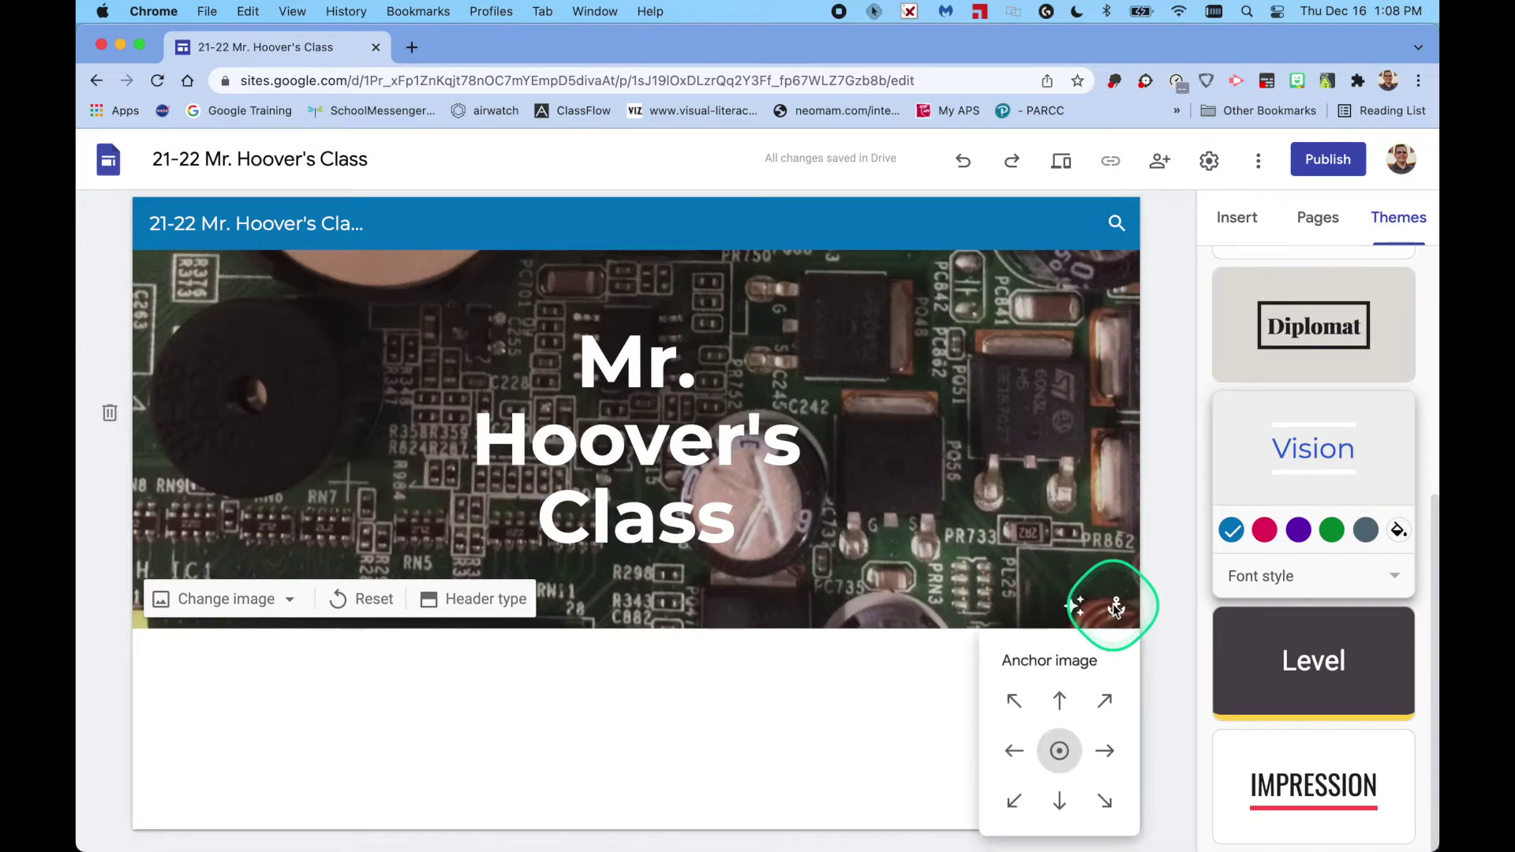
pyautogui.click(1015, 746)
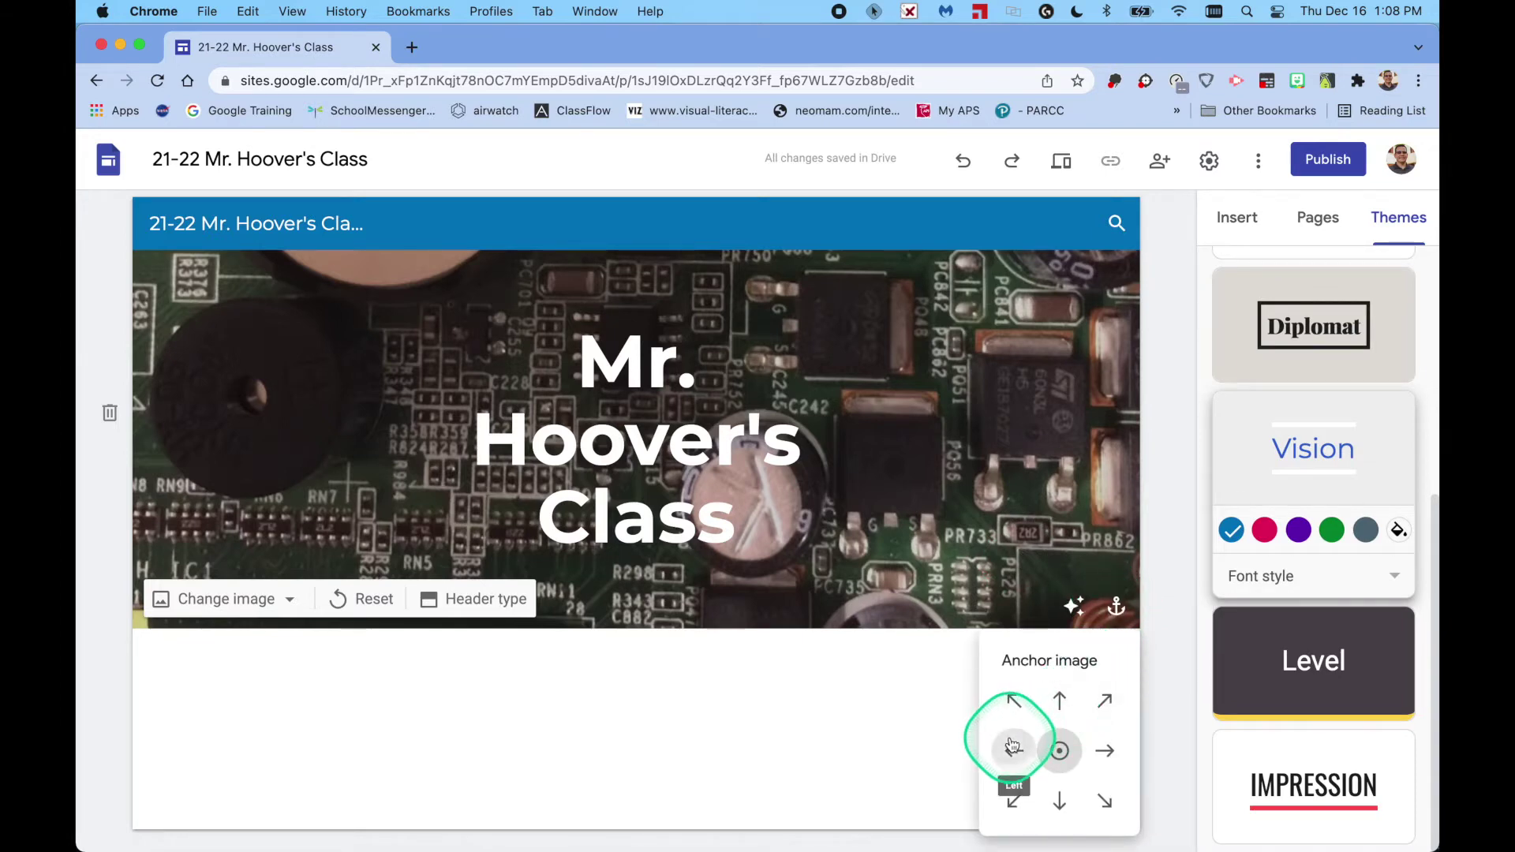
pyautogui.click(1102, 753)
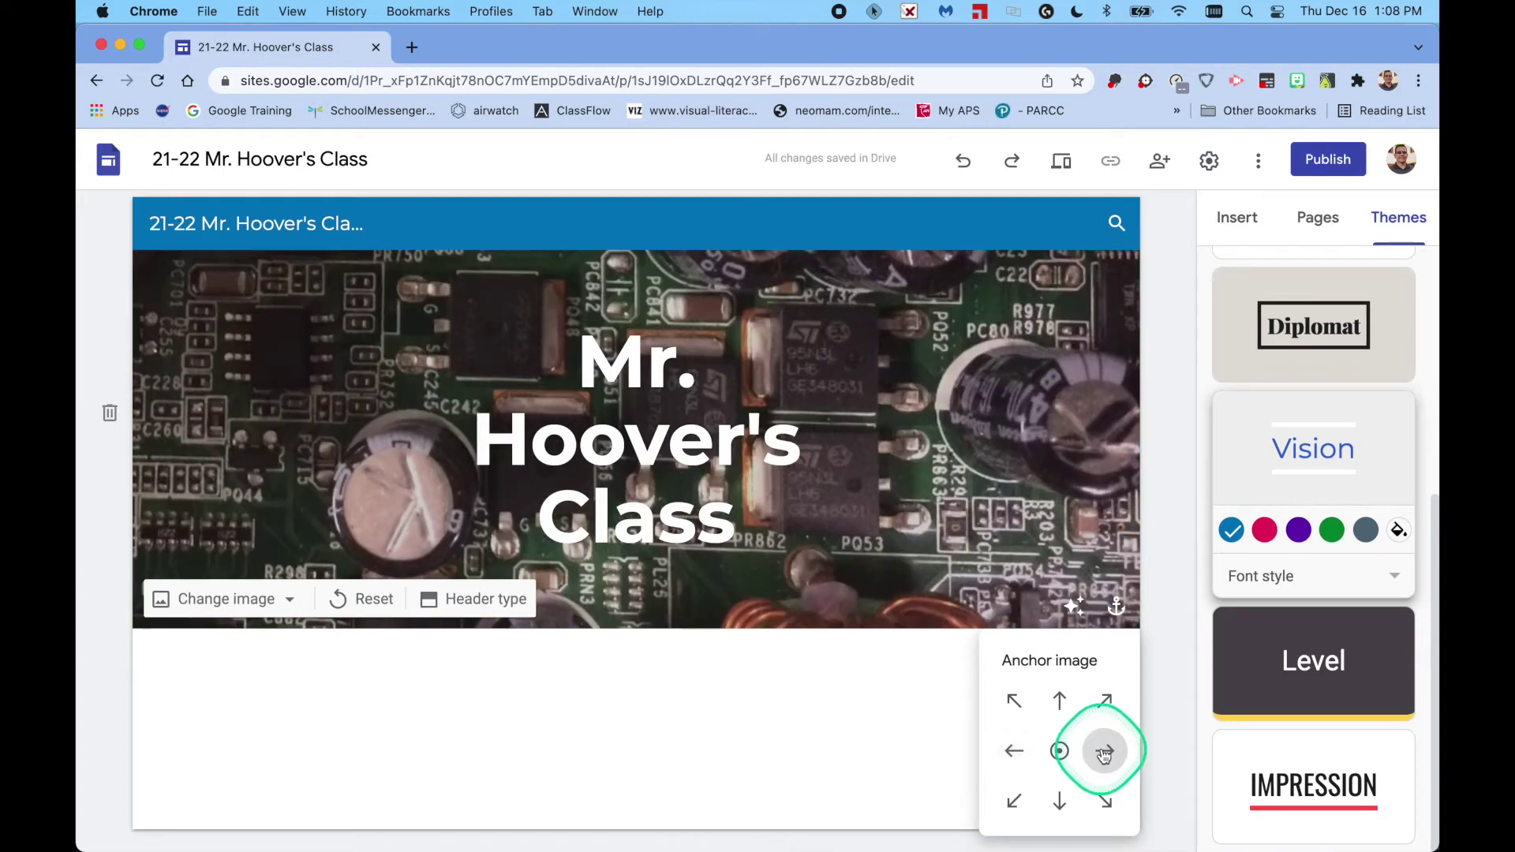
pyautogui.click(1015, 751)
pyautogui.click(1026, 755)
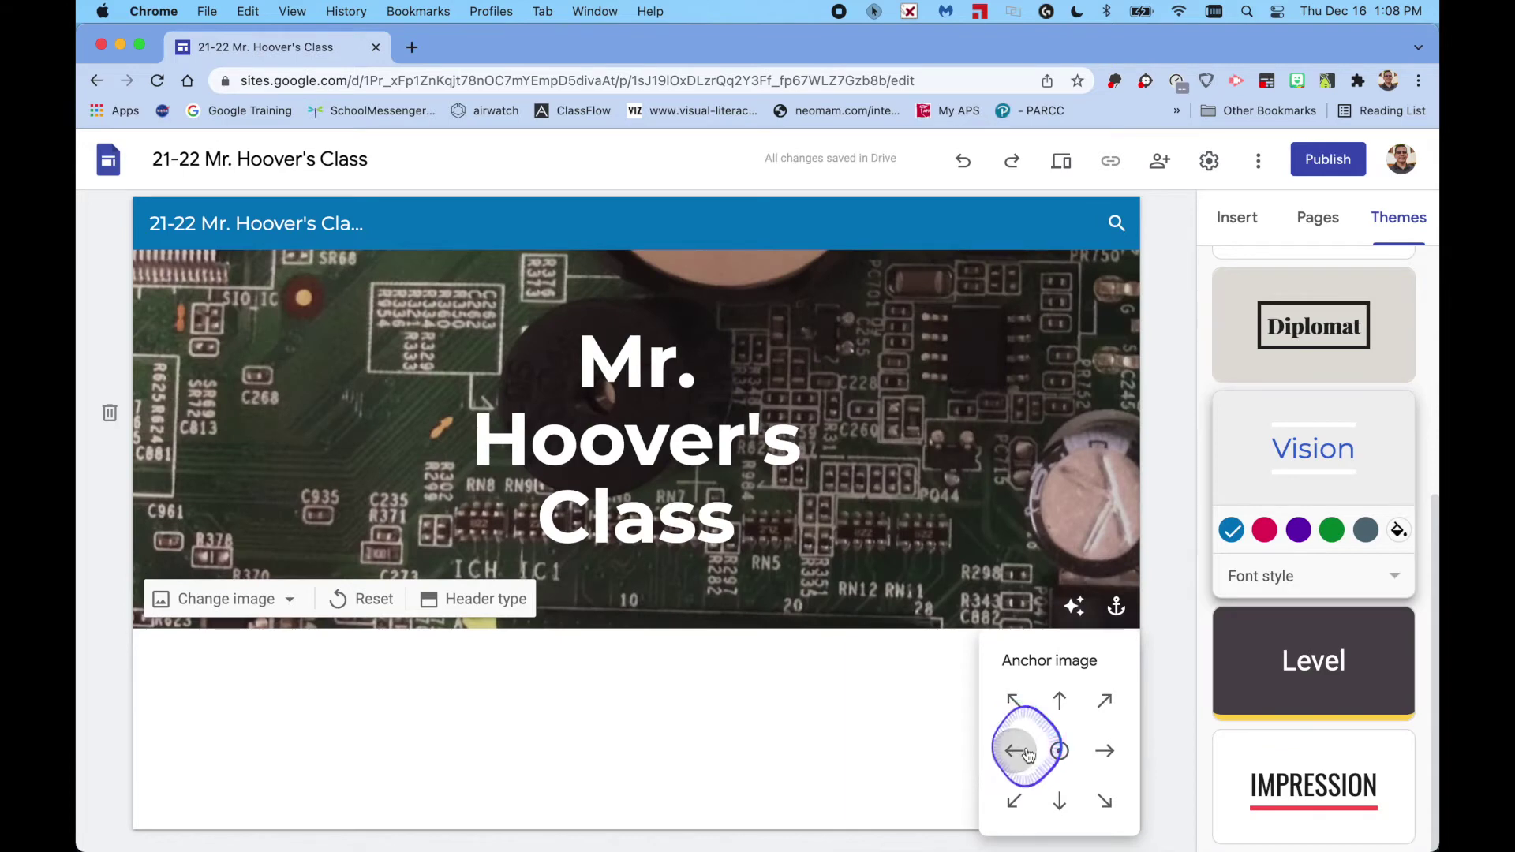
pyautogui.click(1104, 753)
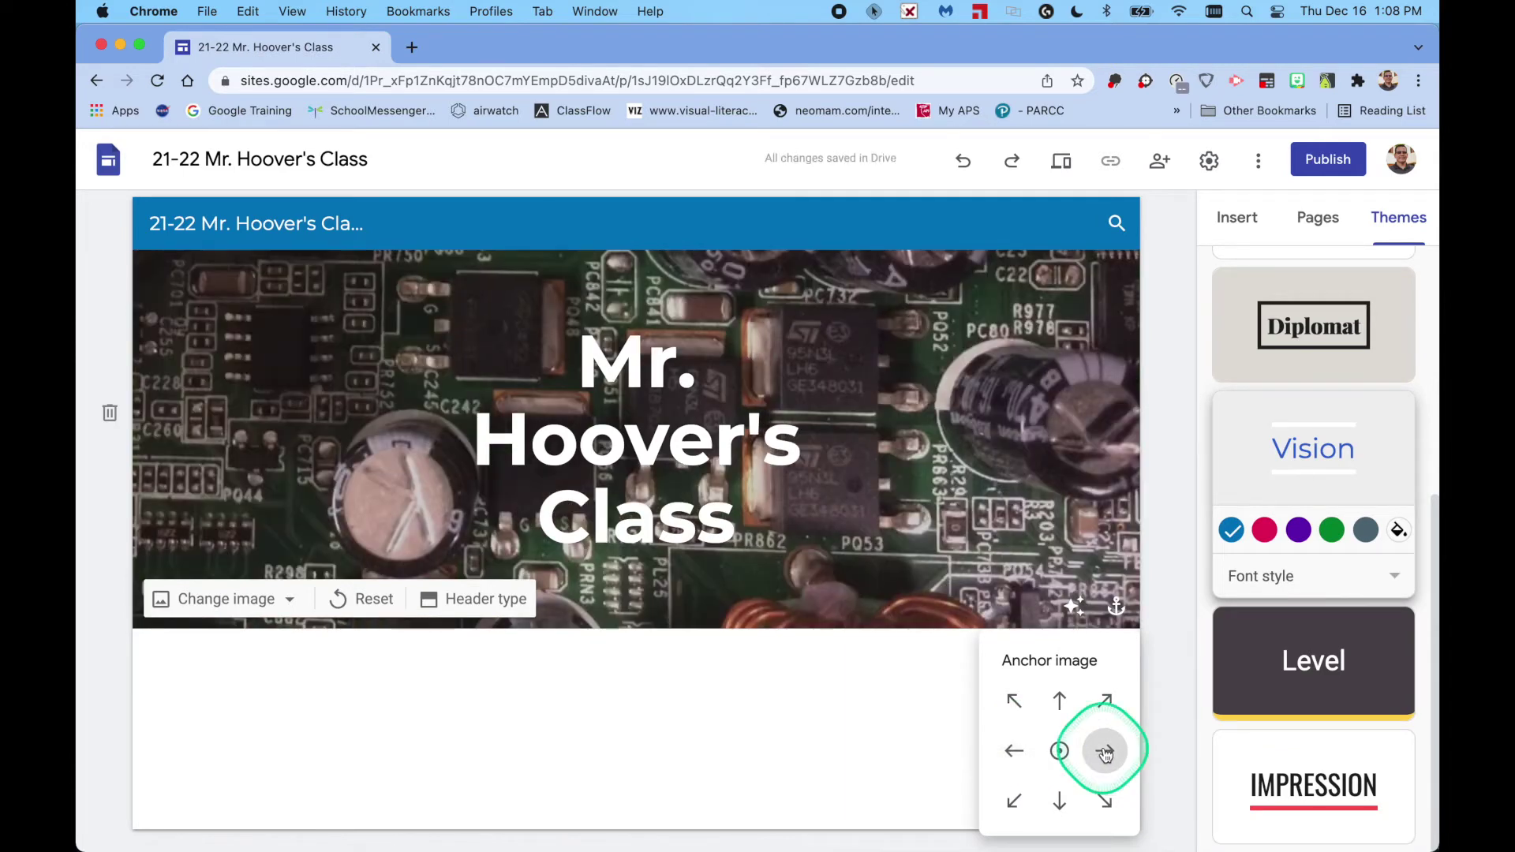
pyautogui.click(876, 698)
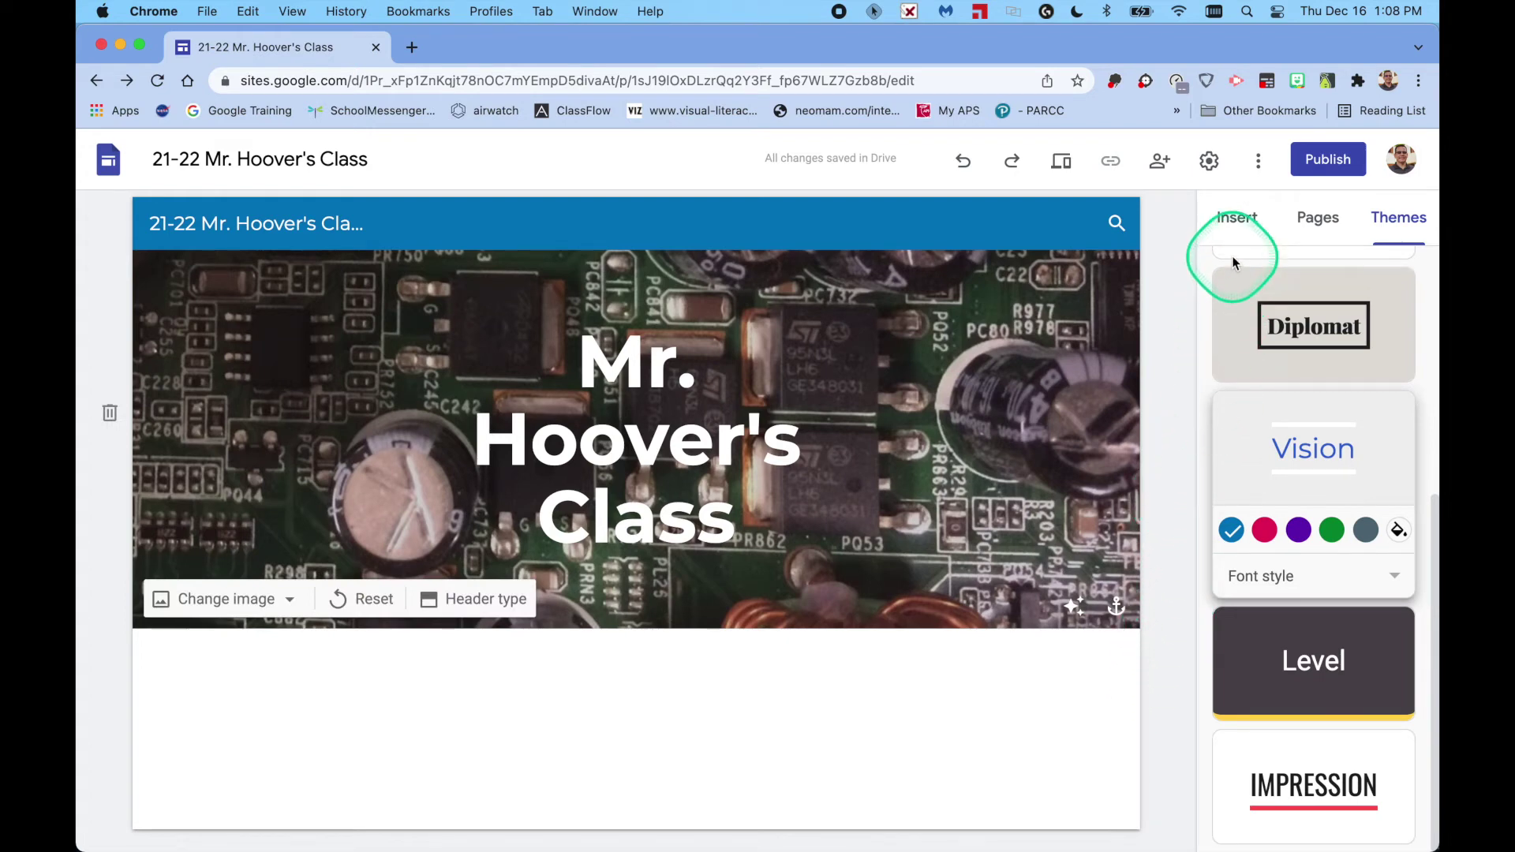
# - Add the layout with one image placeholder beside a heading and text below the header
pyautogui.click(1239, 223)
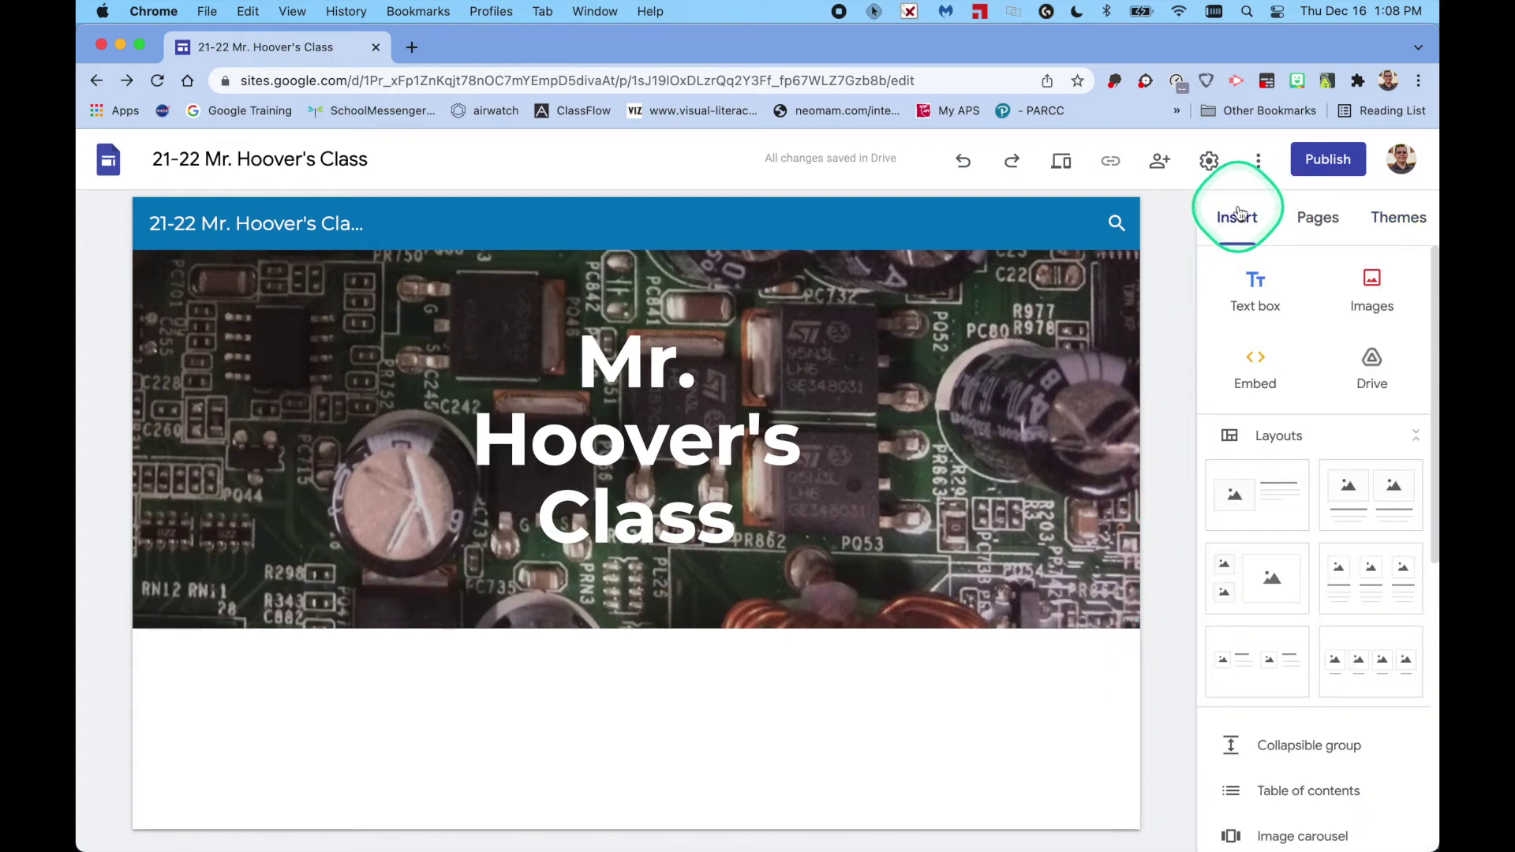
pyautogui.click(1255, 296)
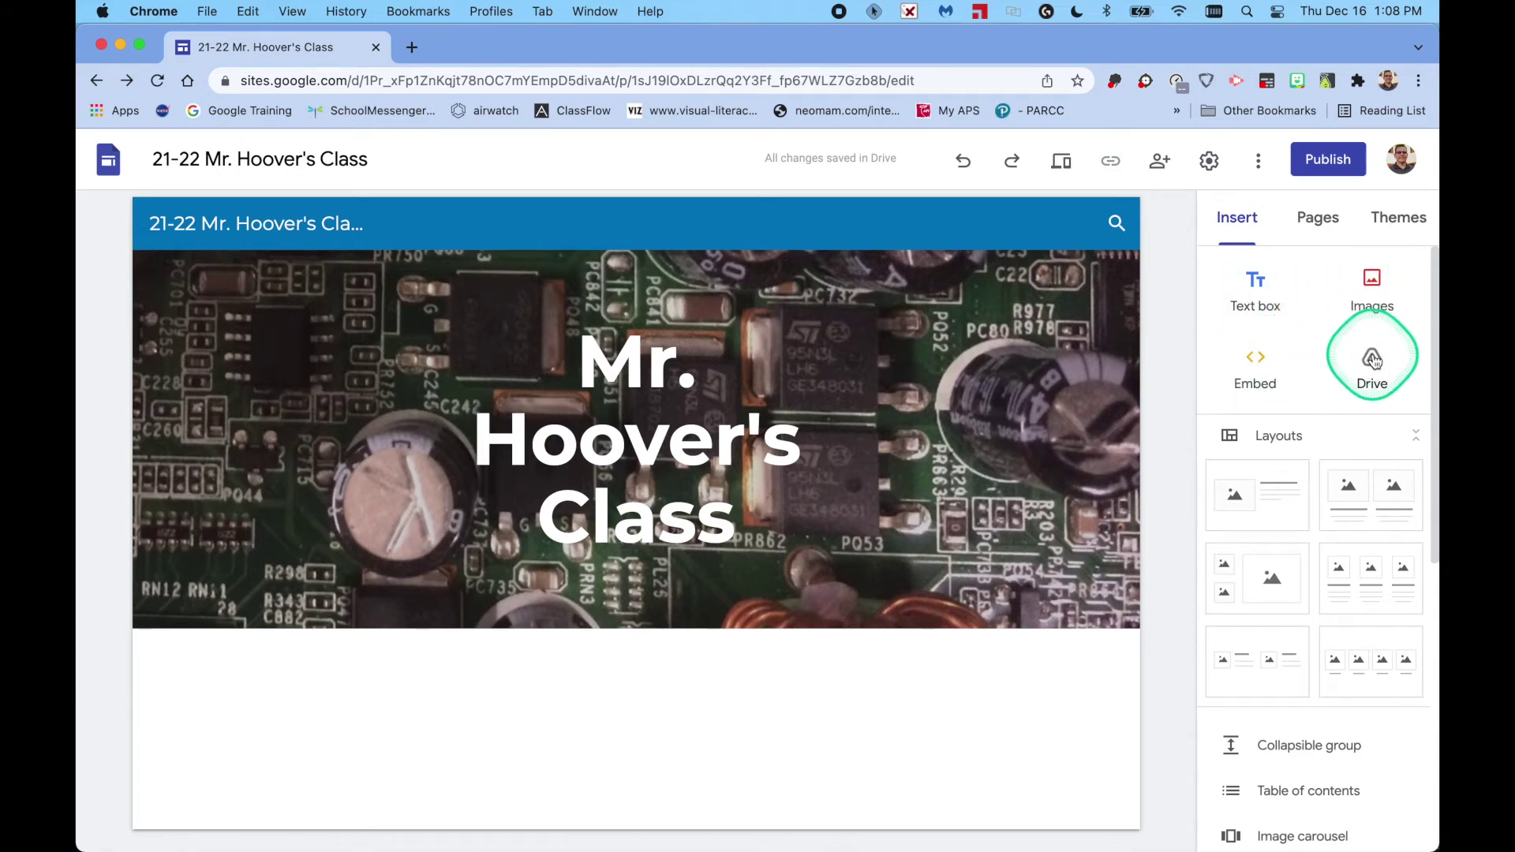
pyautogui.scroll(-3, 1328, 425)
pyautogui.scroll(-2, 1328, 424)
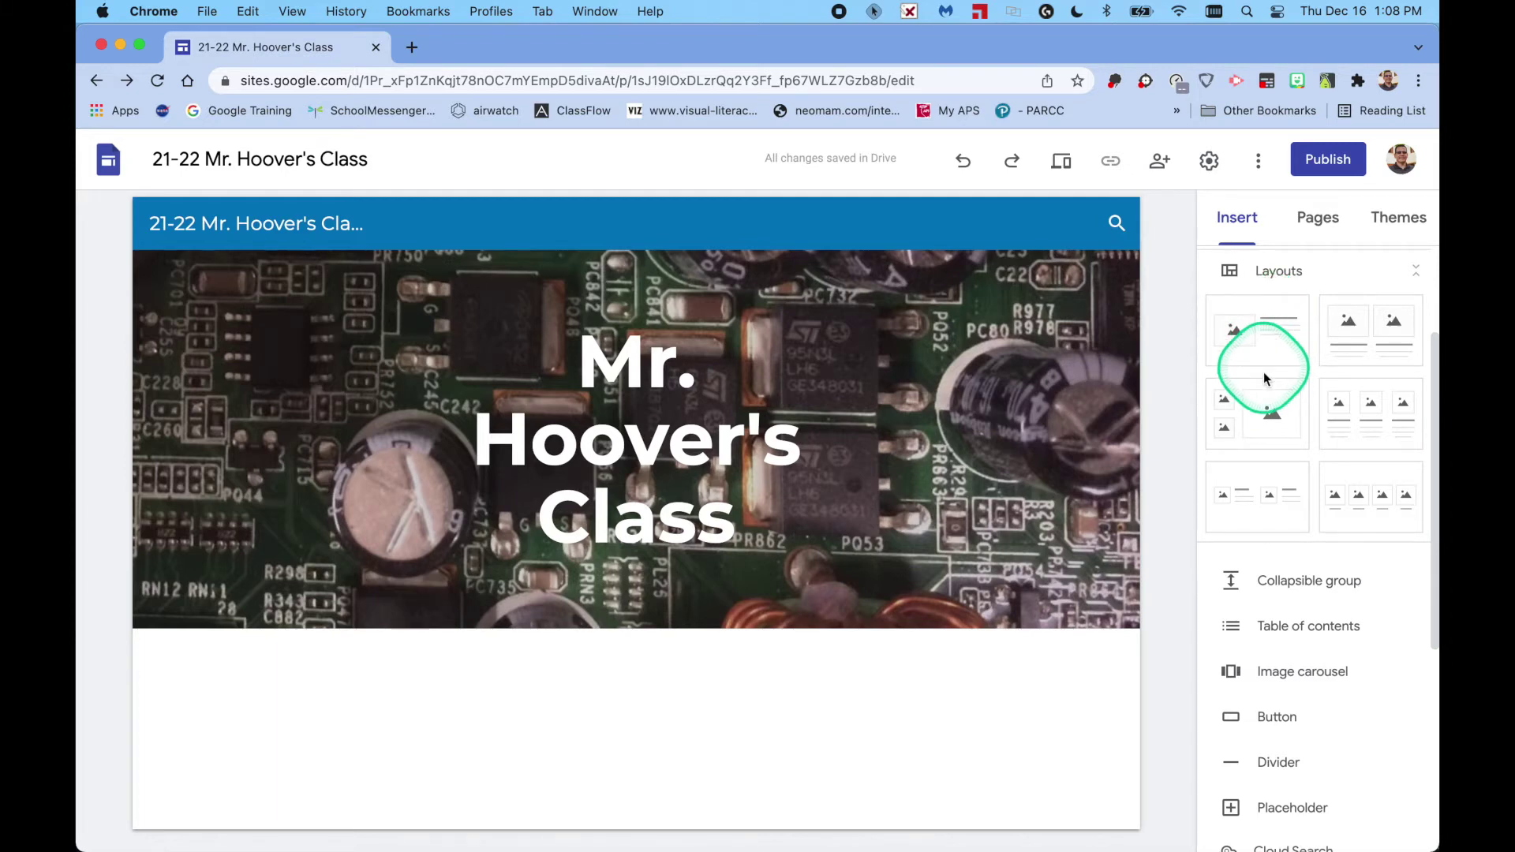
pyautogui.click(1251, 341)
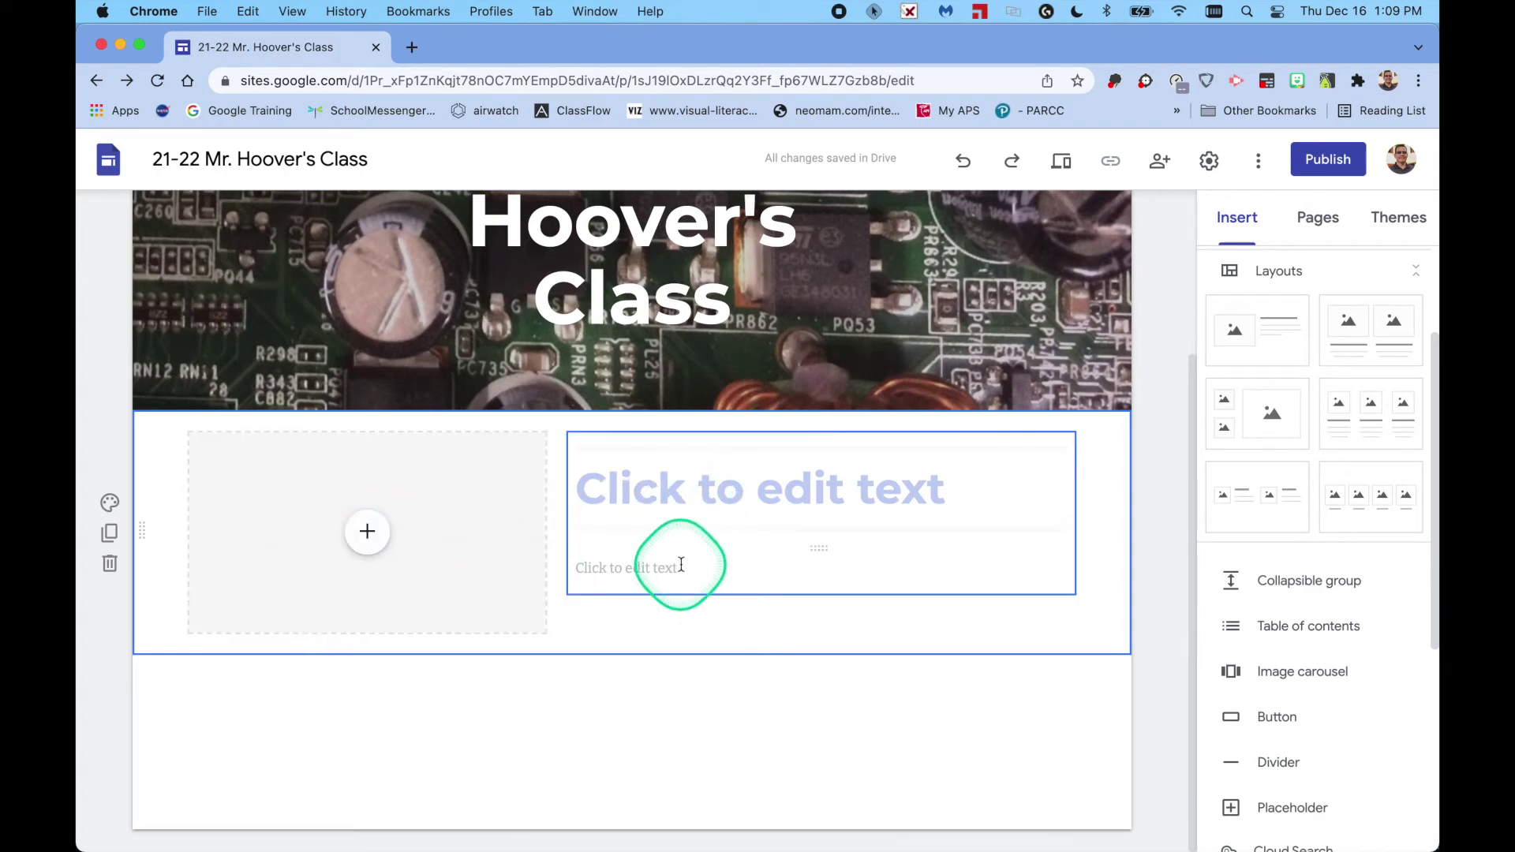
# - Fill the layout's image placeholder with the Sep 8, 2021 classroom picture from Photos
pyautogui.click(368, 533)
pyautogui.click(375, 539)
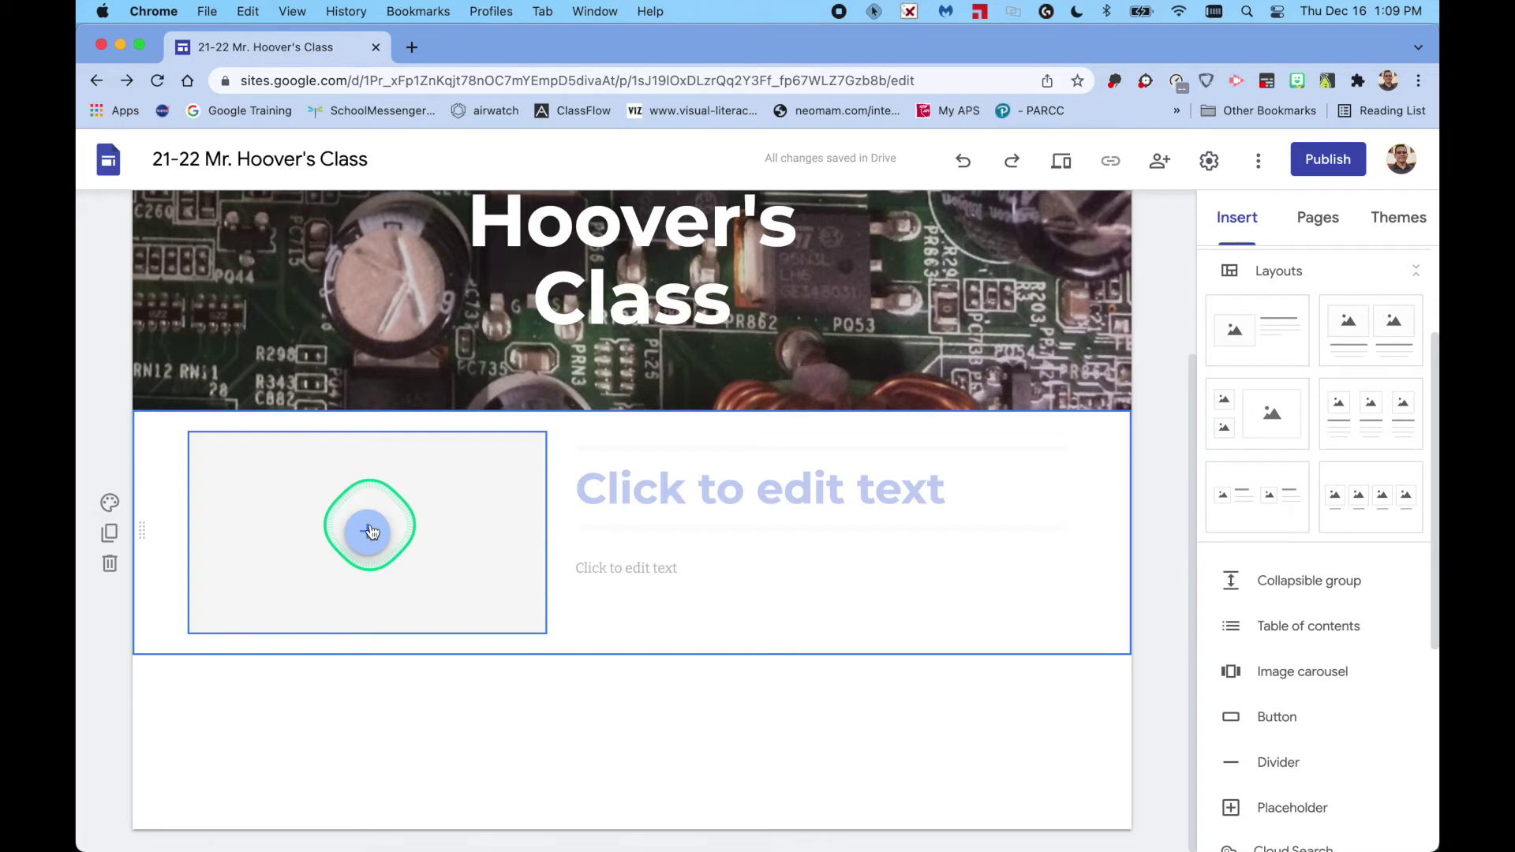
pyautogui.click(369, 535)
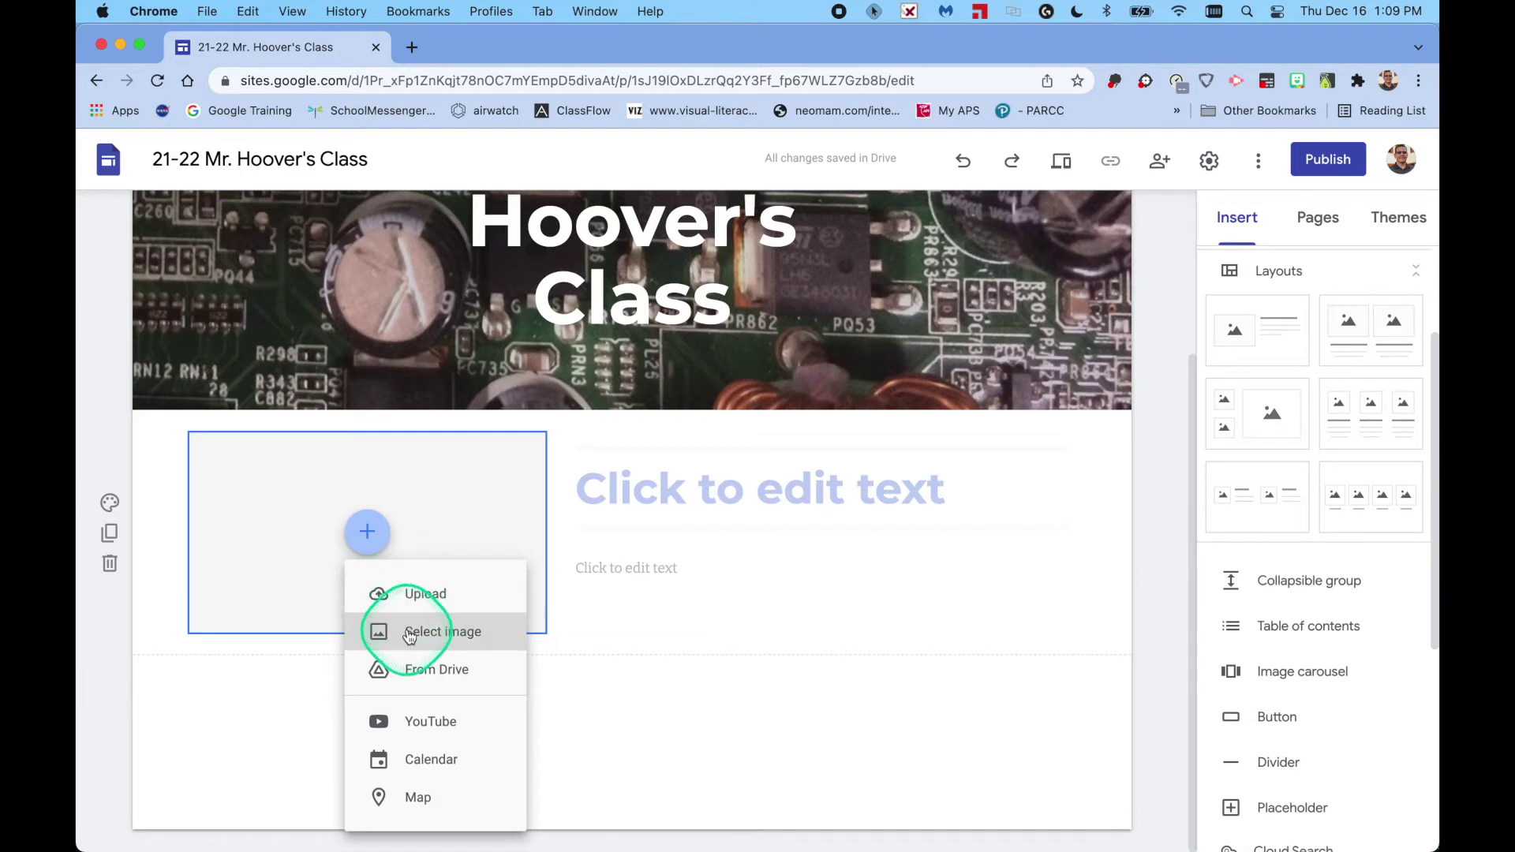
pyautogui.click(409, 635)
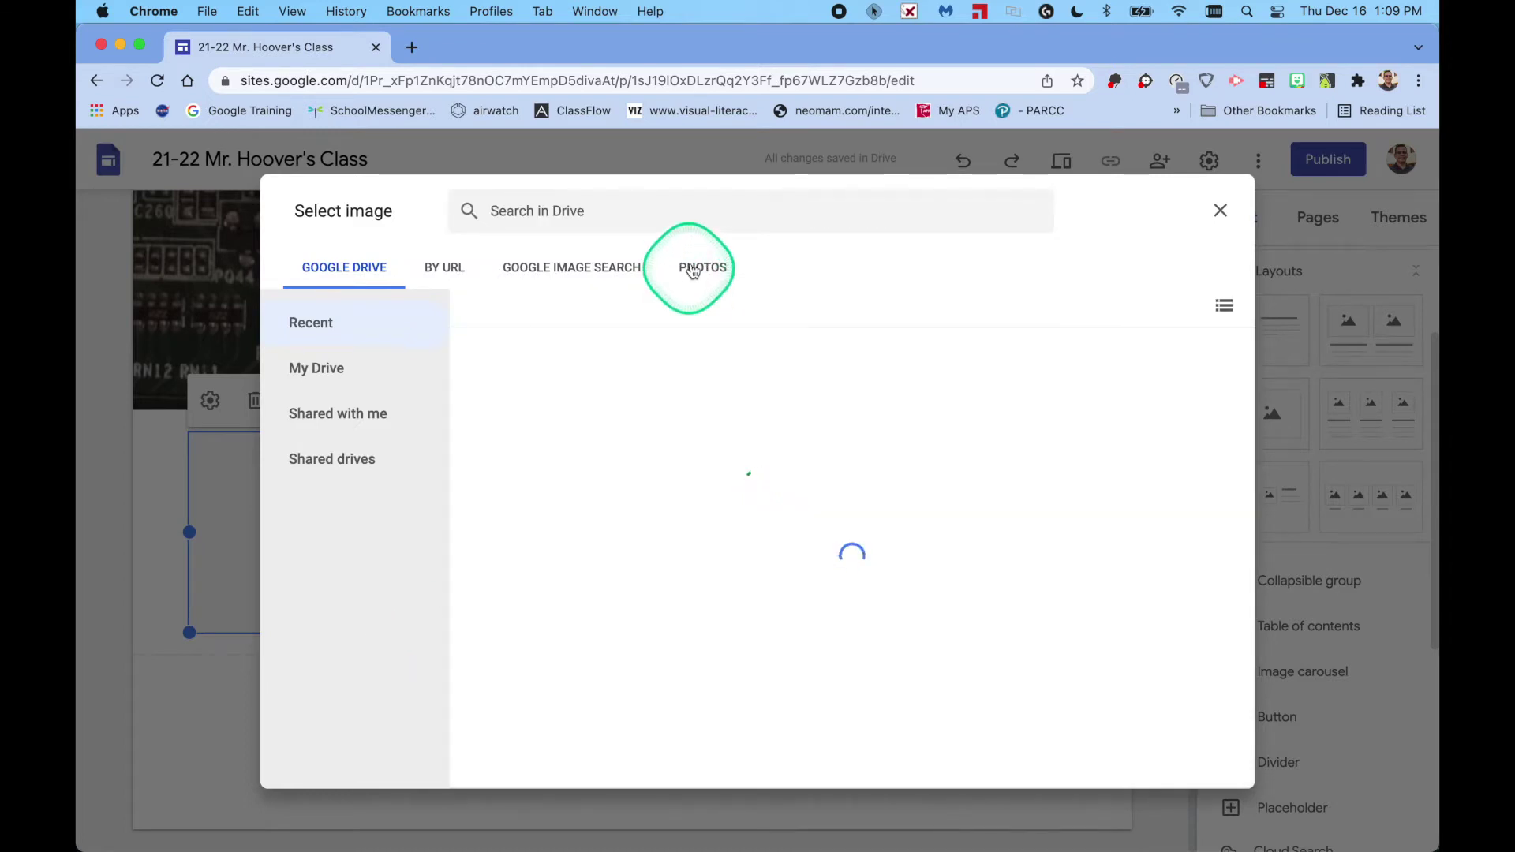
pyautogui.click(695, 268)
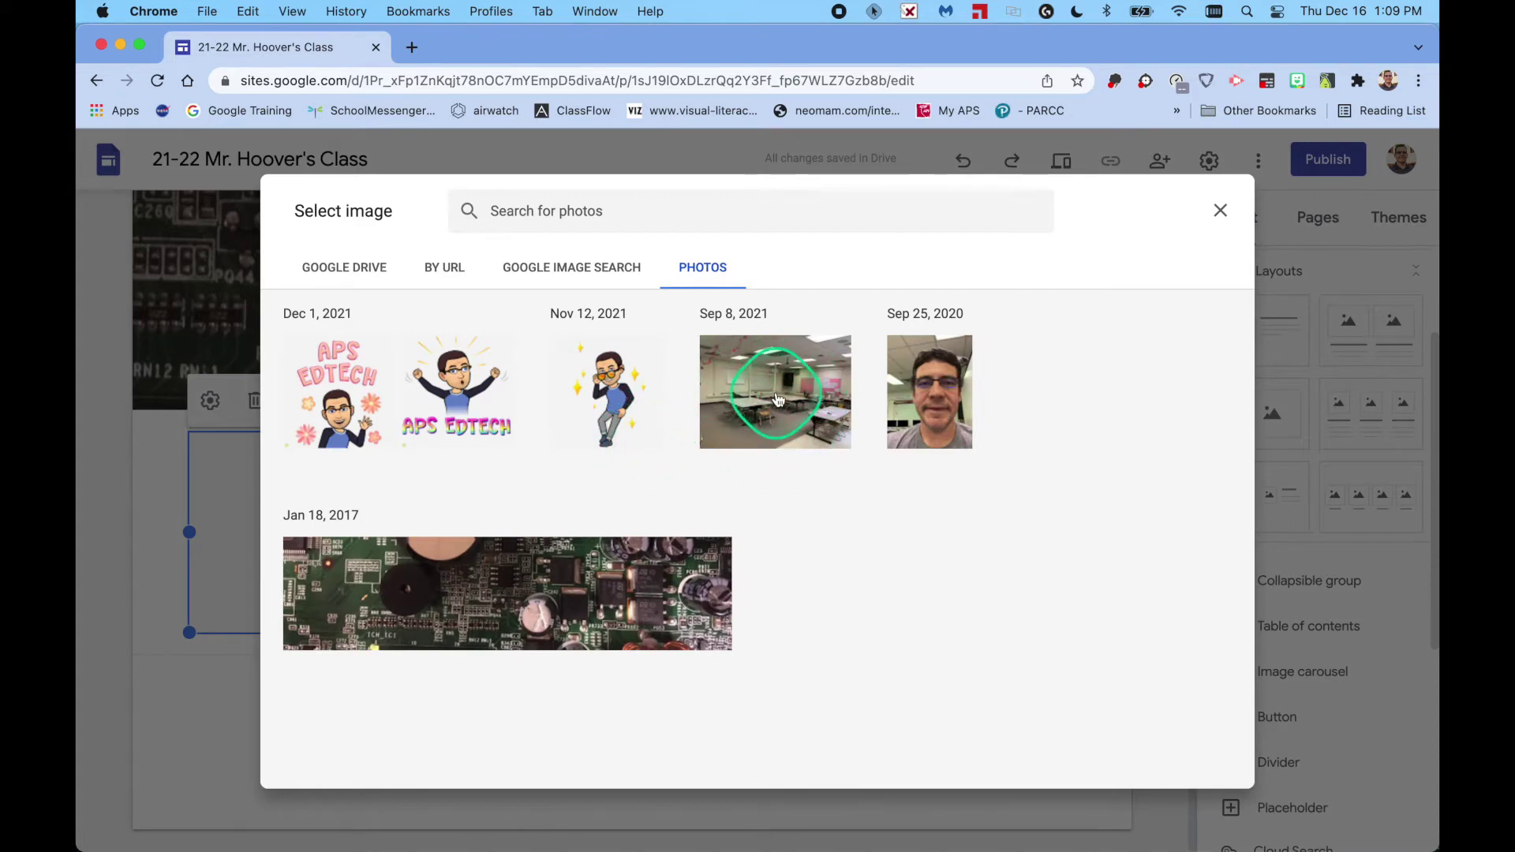
pyautogui.click(777, 399)
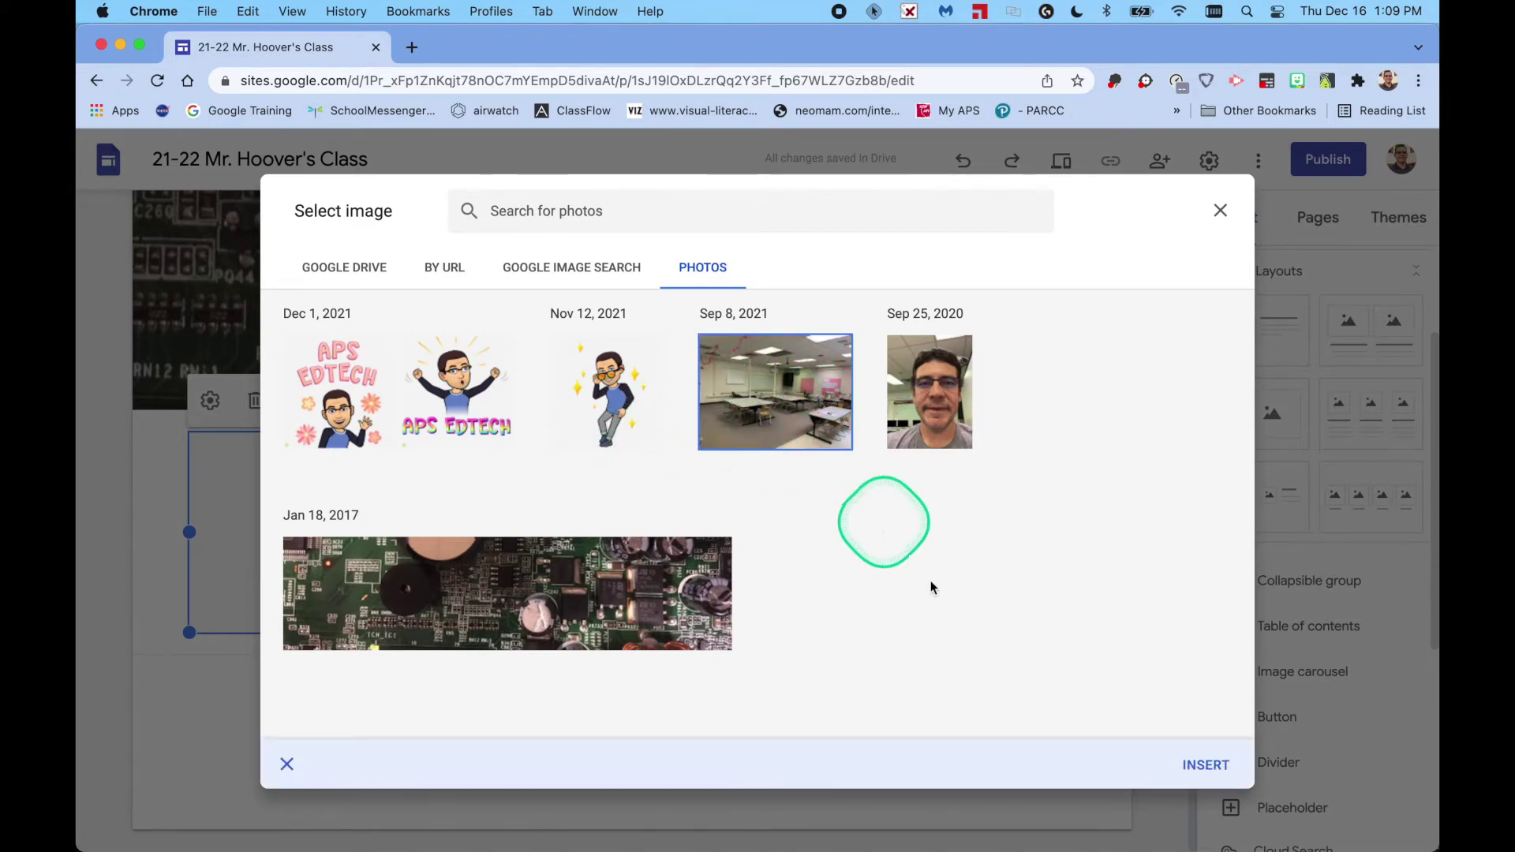
pyautogui.click(1208, 769)
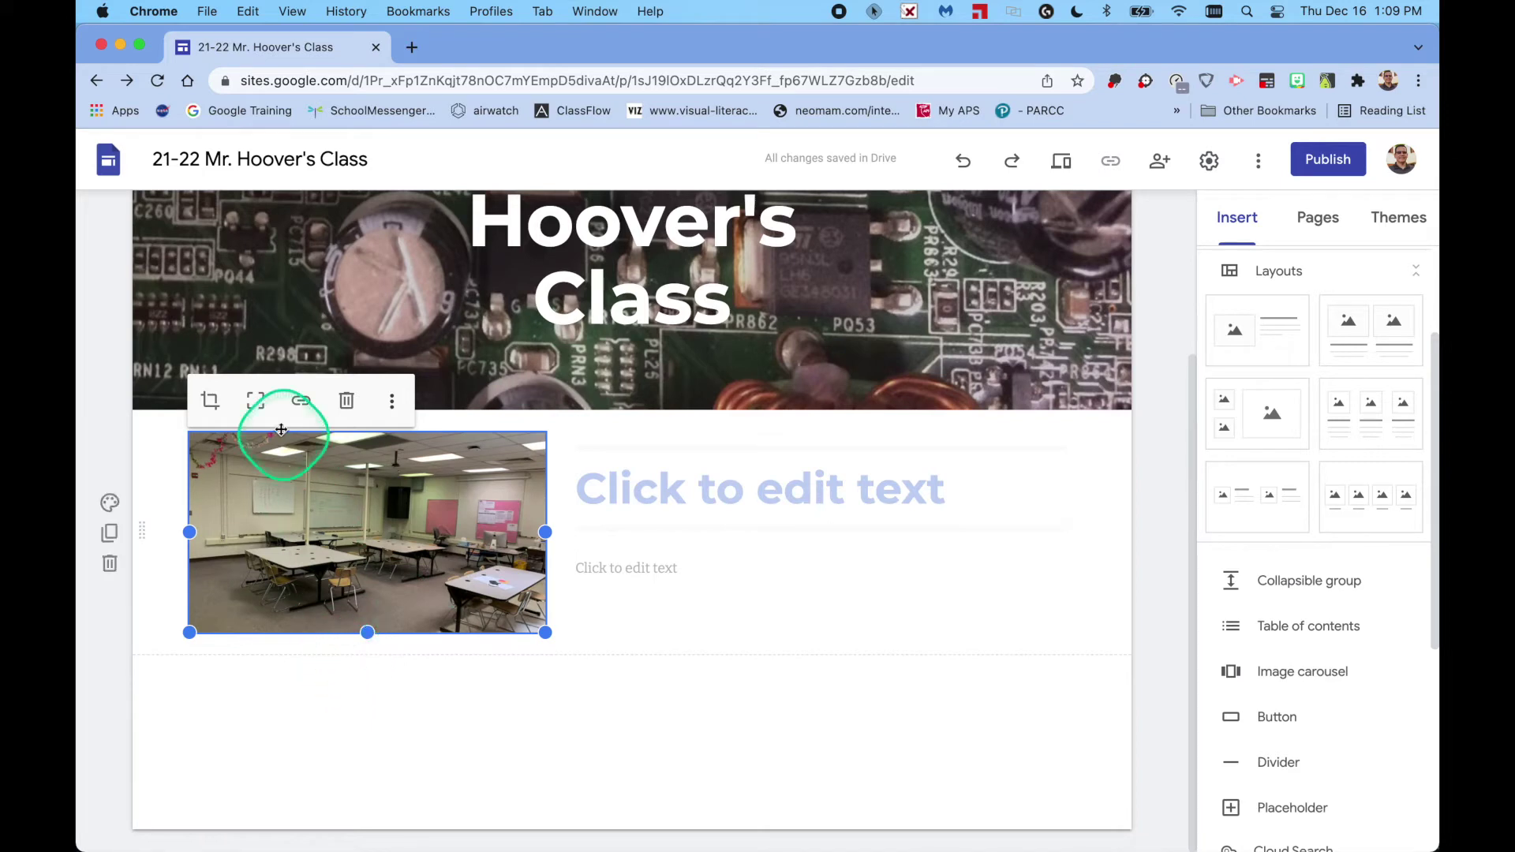
# - Crop the classroom photo by zooming in slightly and shifting it to frame the tables and pink boards
pyautogui.click(212, 402)
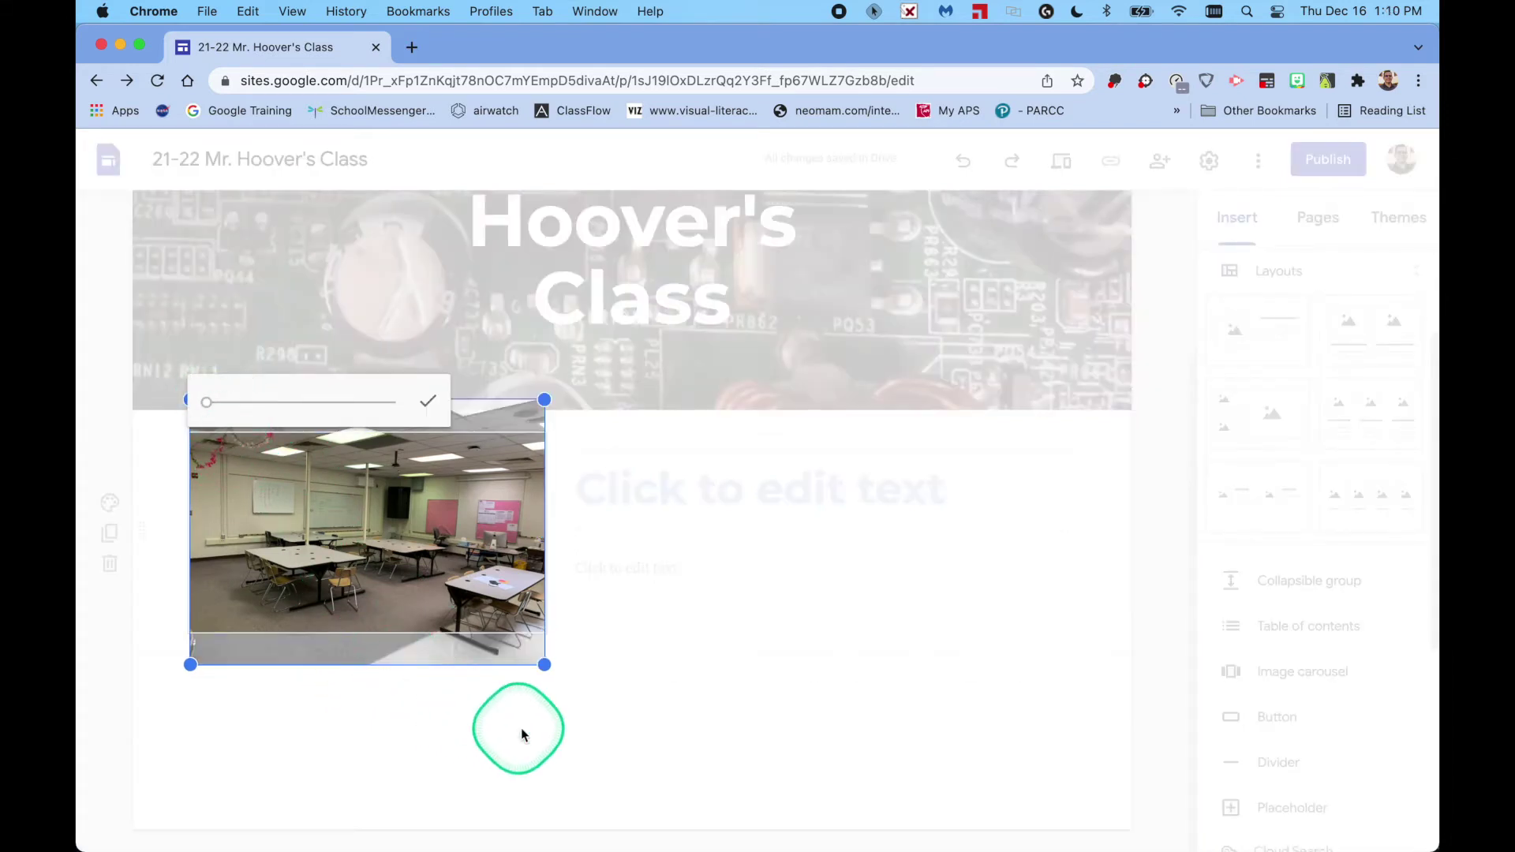
pyautogui.moveTo(545, 664); pyautogui.dragTo(506, 665)
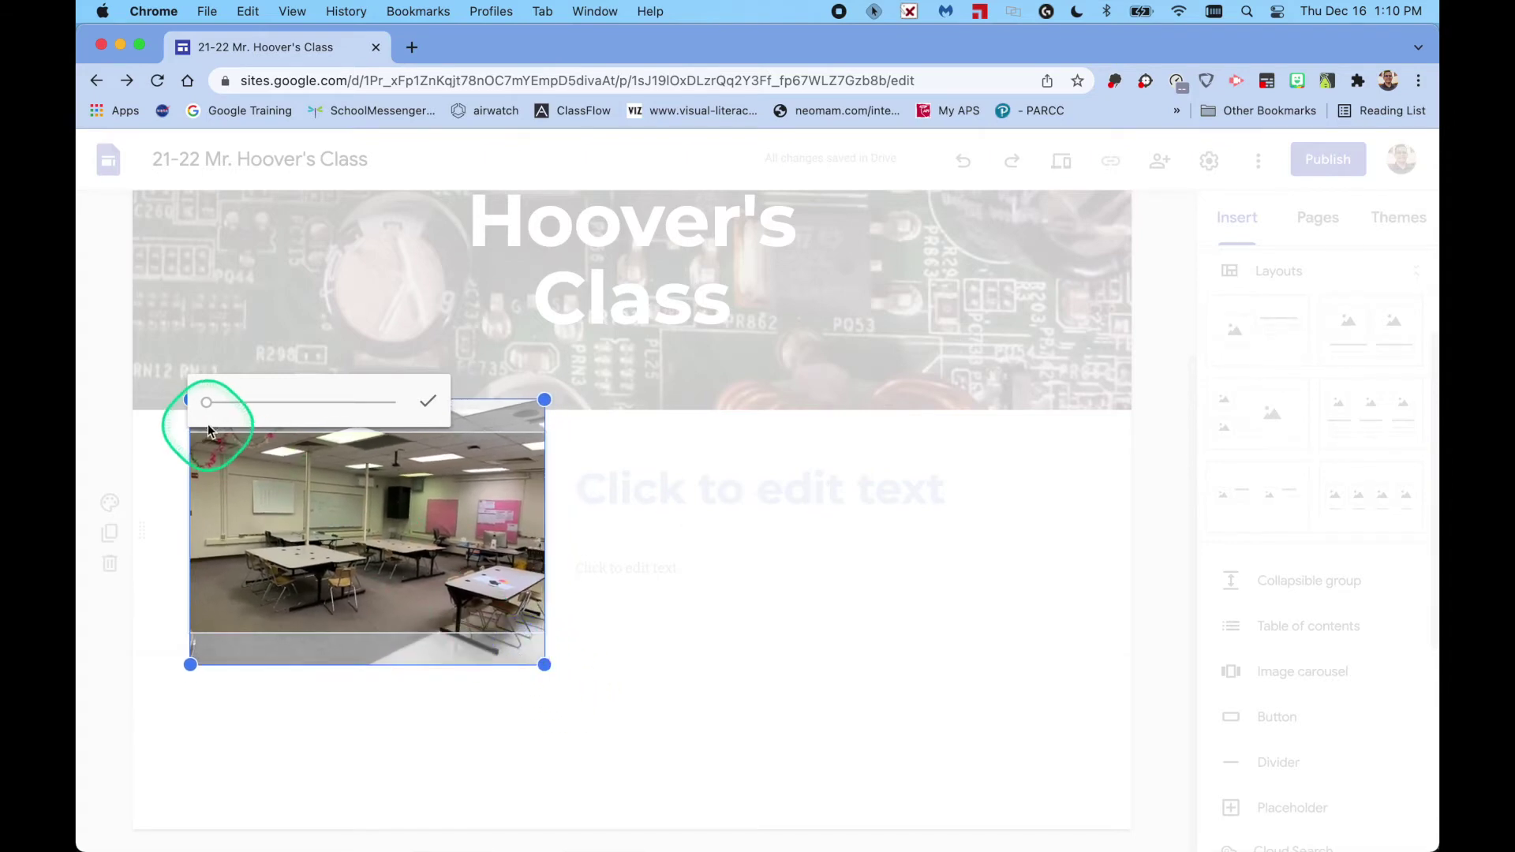
pyautogui.moveTo(207, 402); pyautogui.dragTo(221, 409)
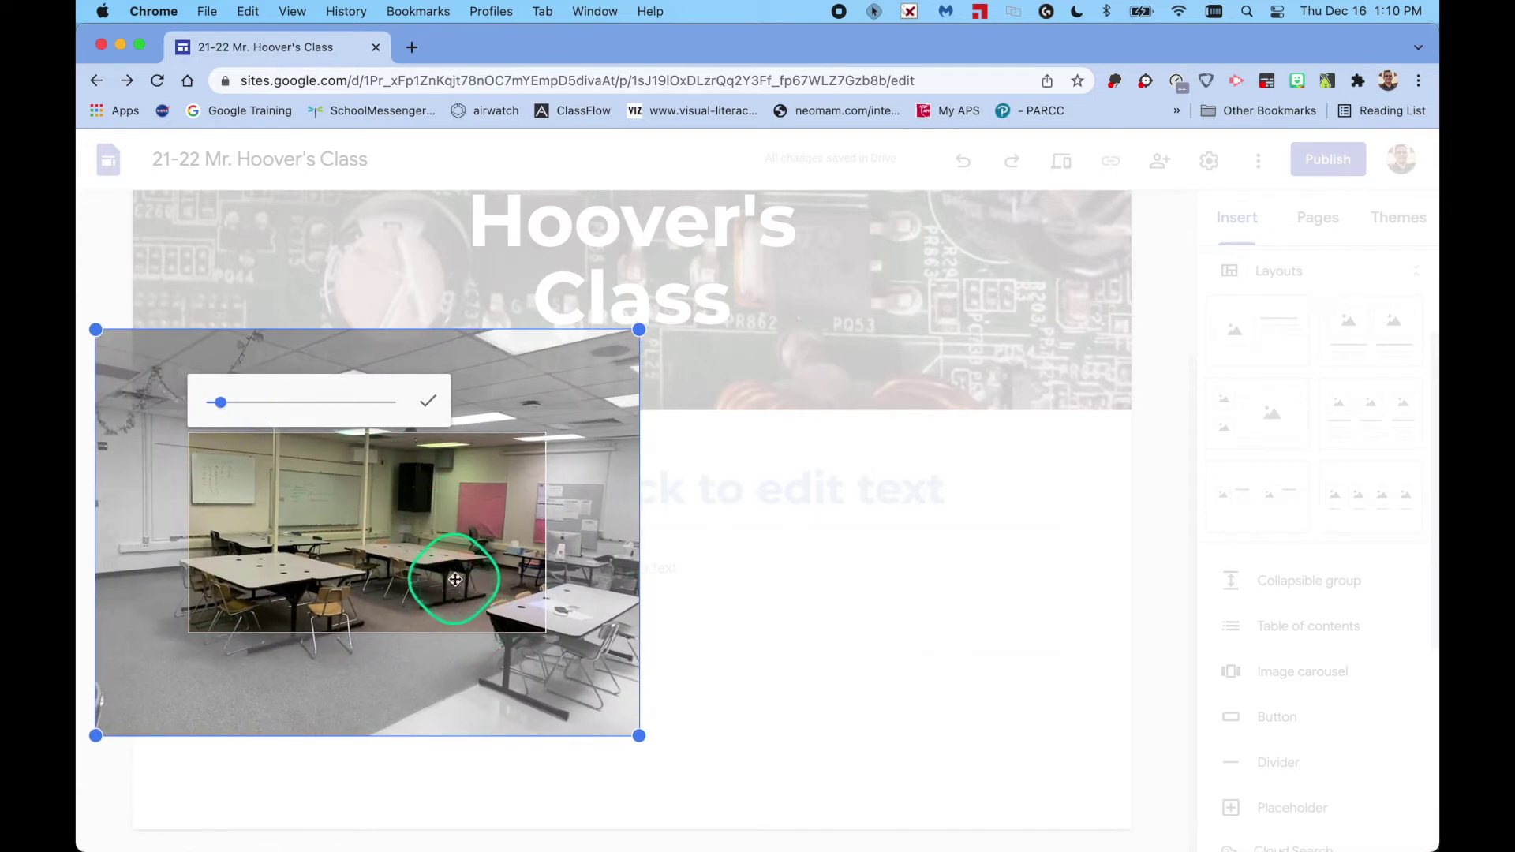
pyautogui.moveTo(454, 580); pyautogui.dragTo(368, 543)
pyautogui.click(620, 615)
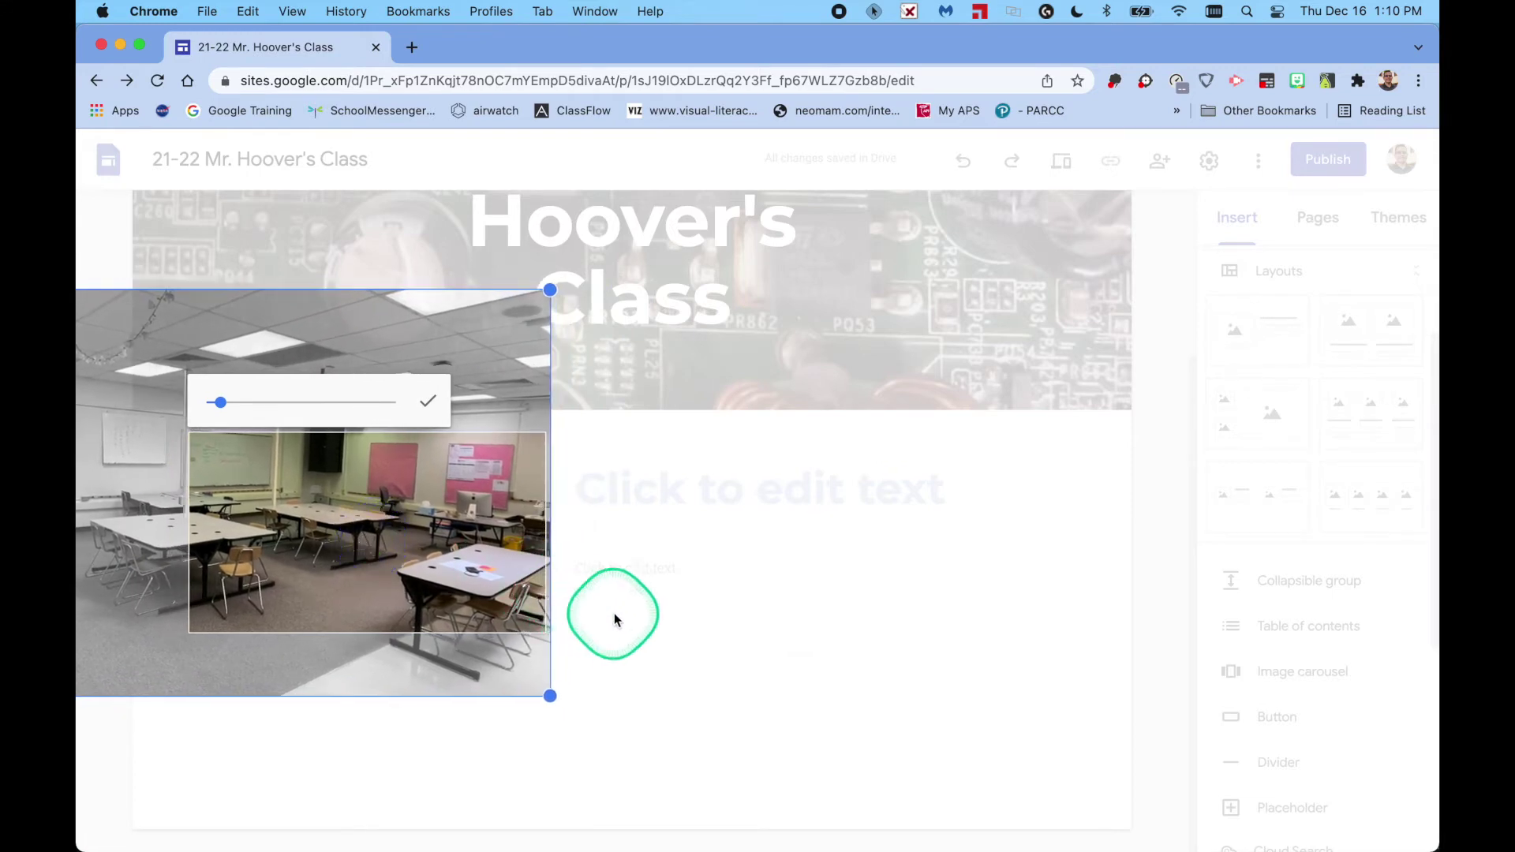
pyautogui.click(638, 770)
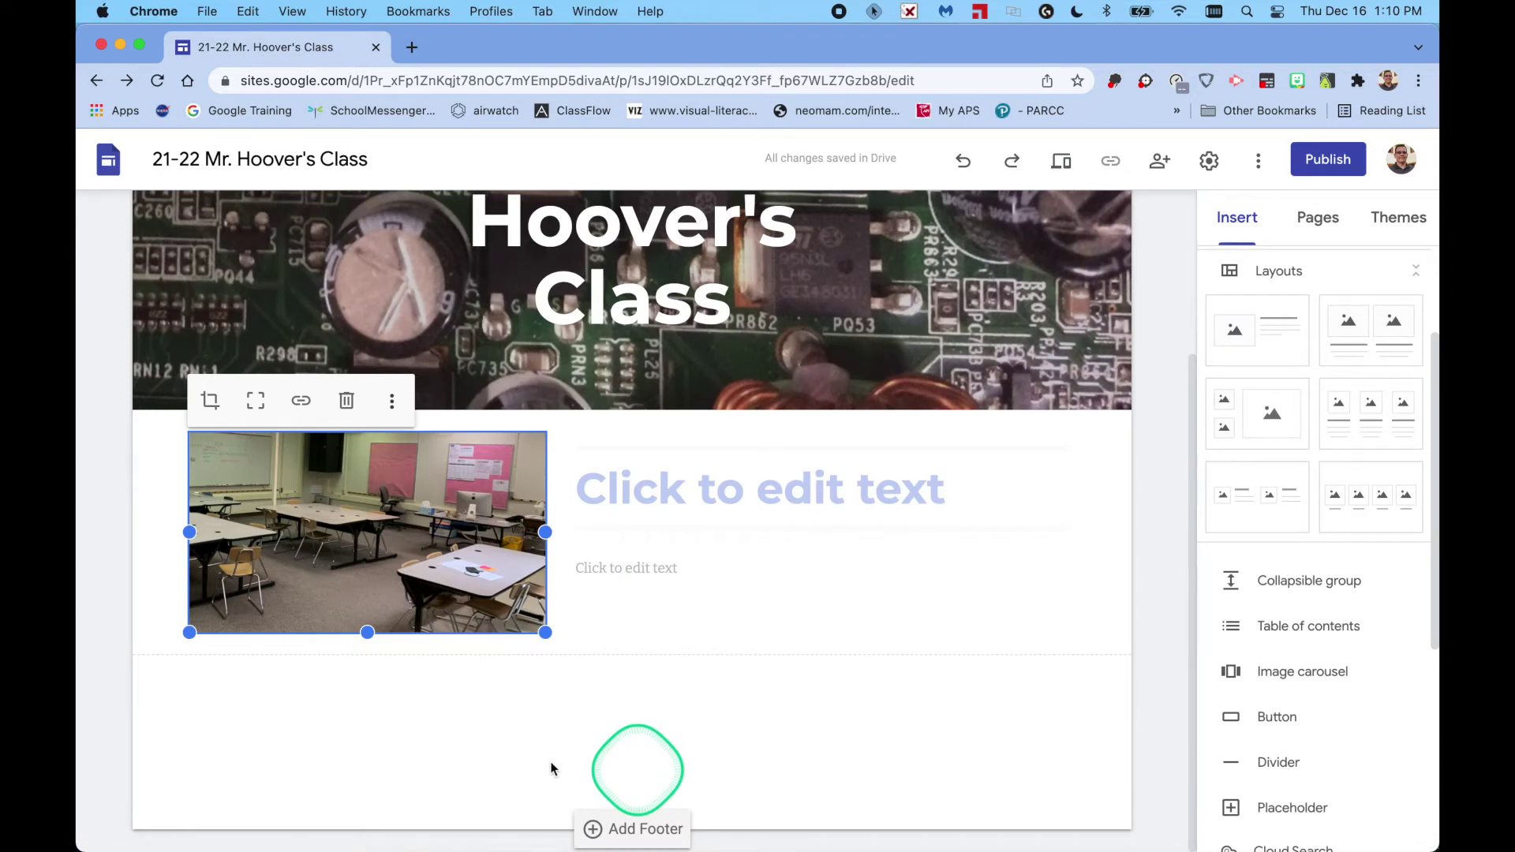
# - Uncrop the classroom photo and add alt text describing it as a picture of the teacher's classroom
pyautogui.click(258, 408)
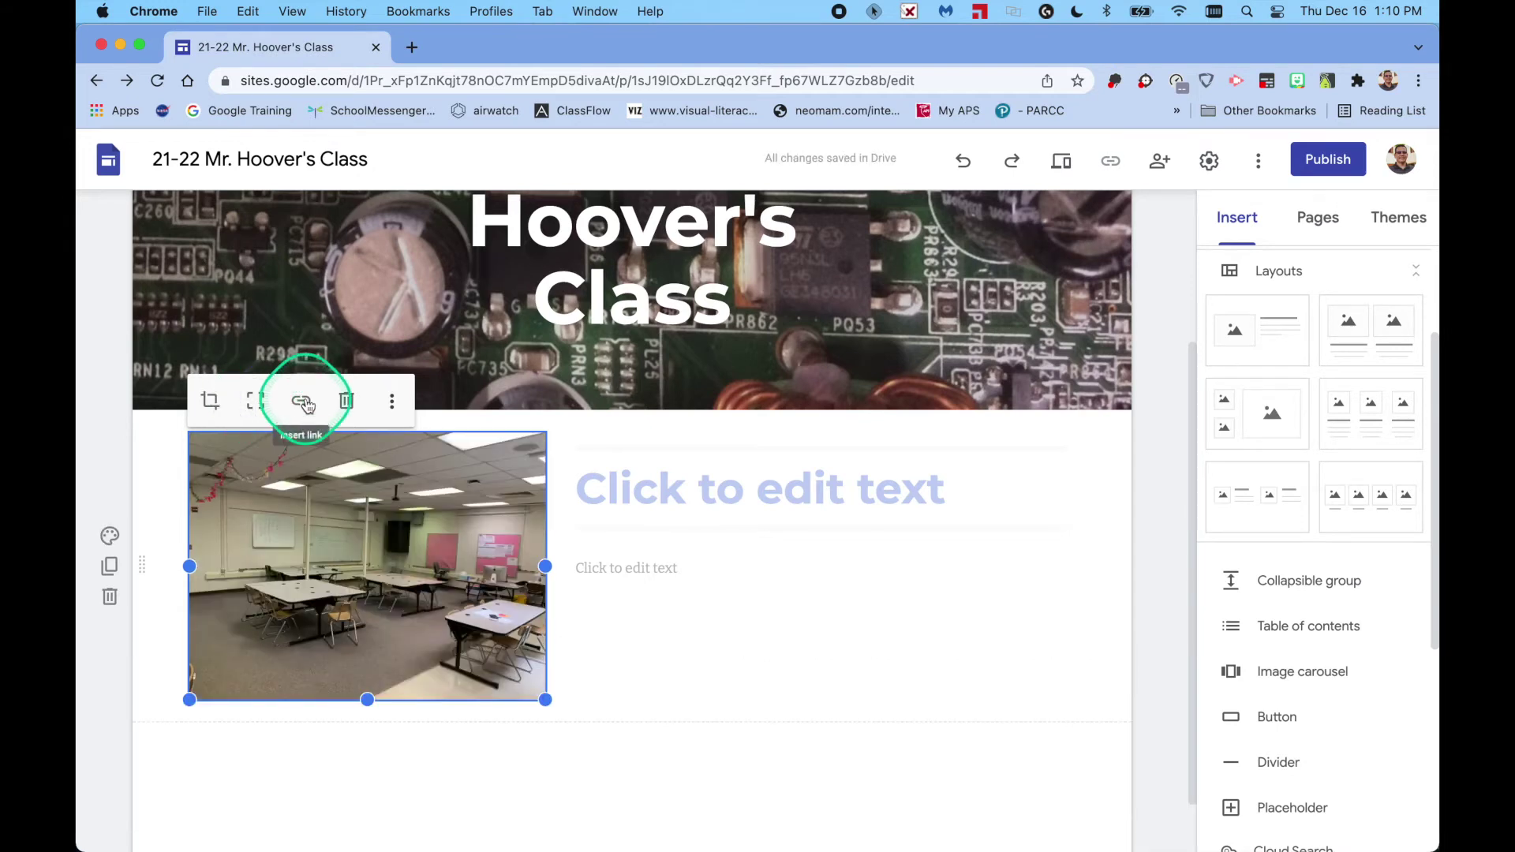
pyautogui.click(393, 408)
pyautogui.moveTo(438, 425)
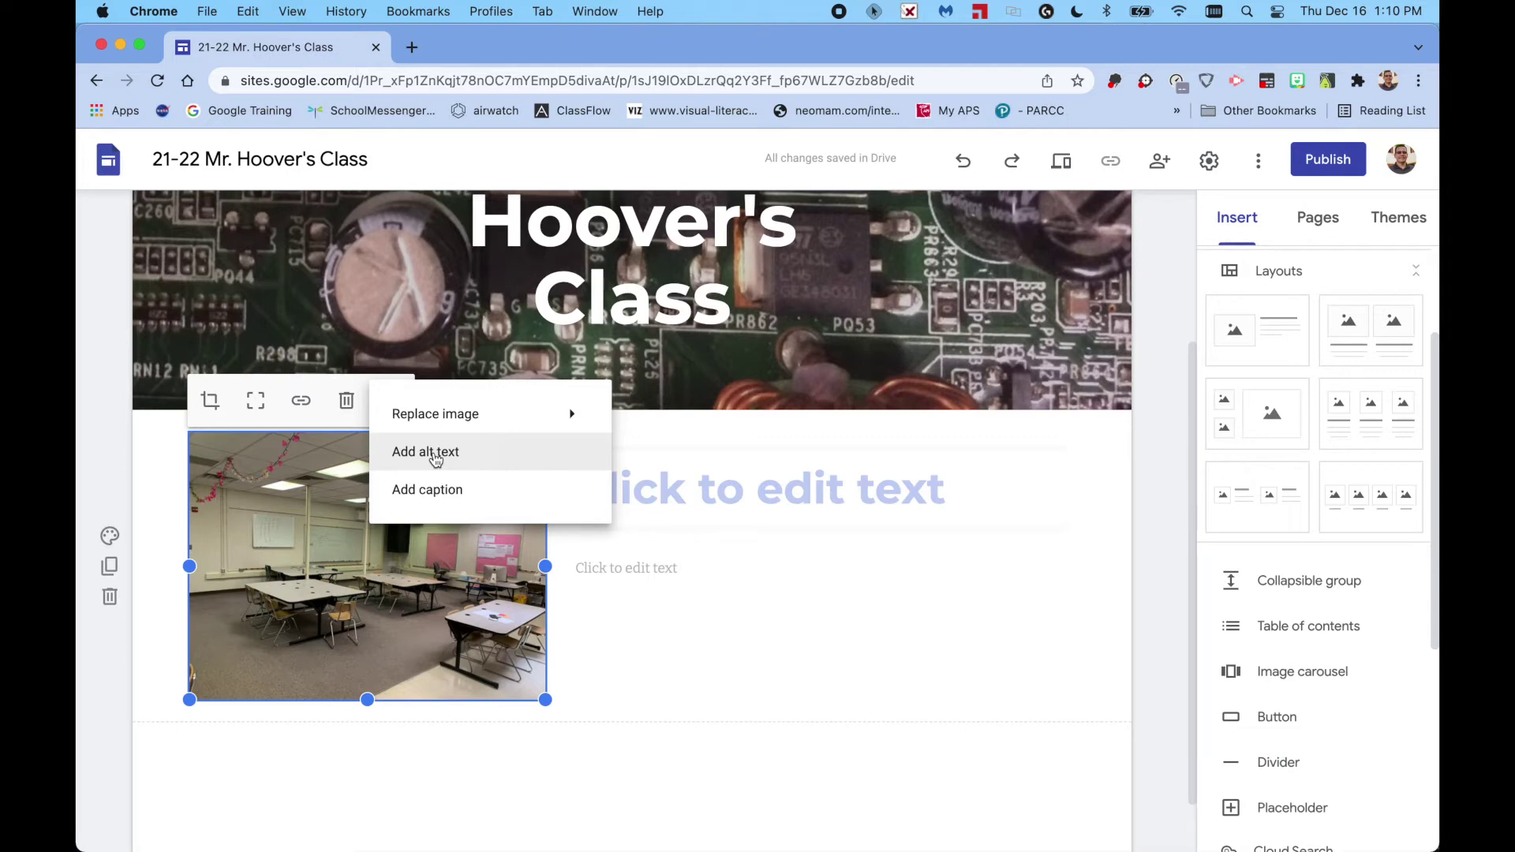
pyautogui.click(434, 453)
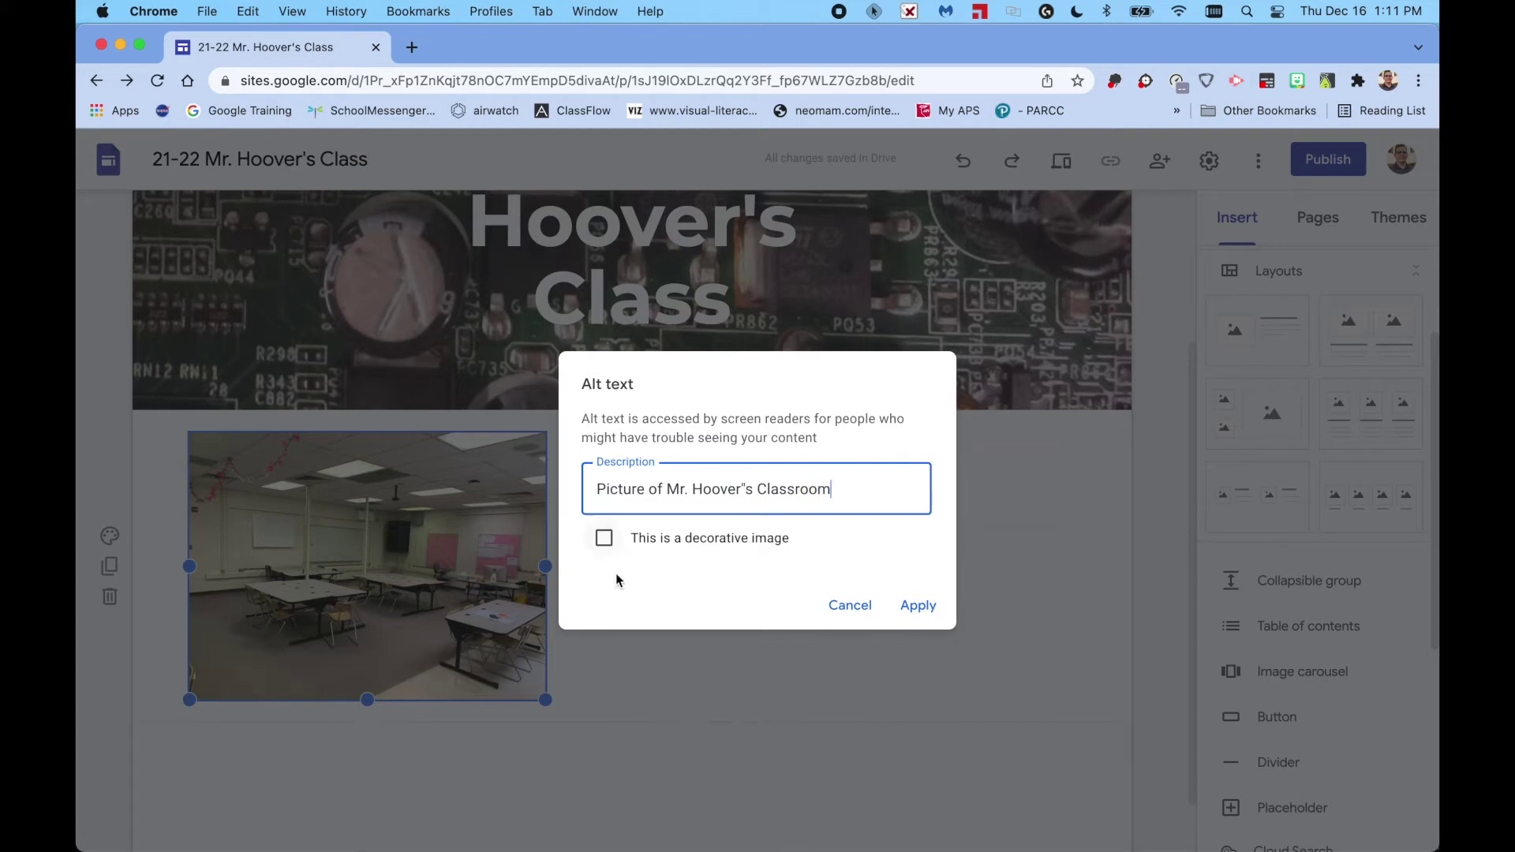
pyautogui.click(916, 606)
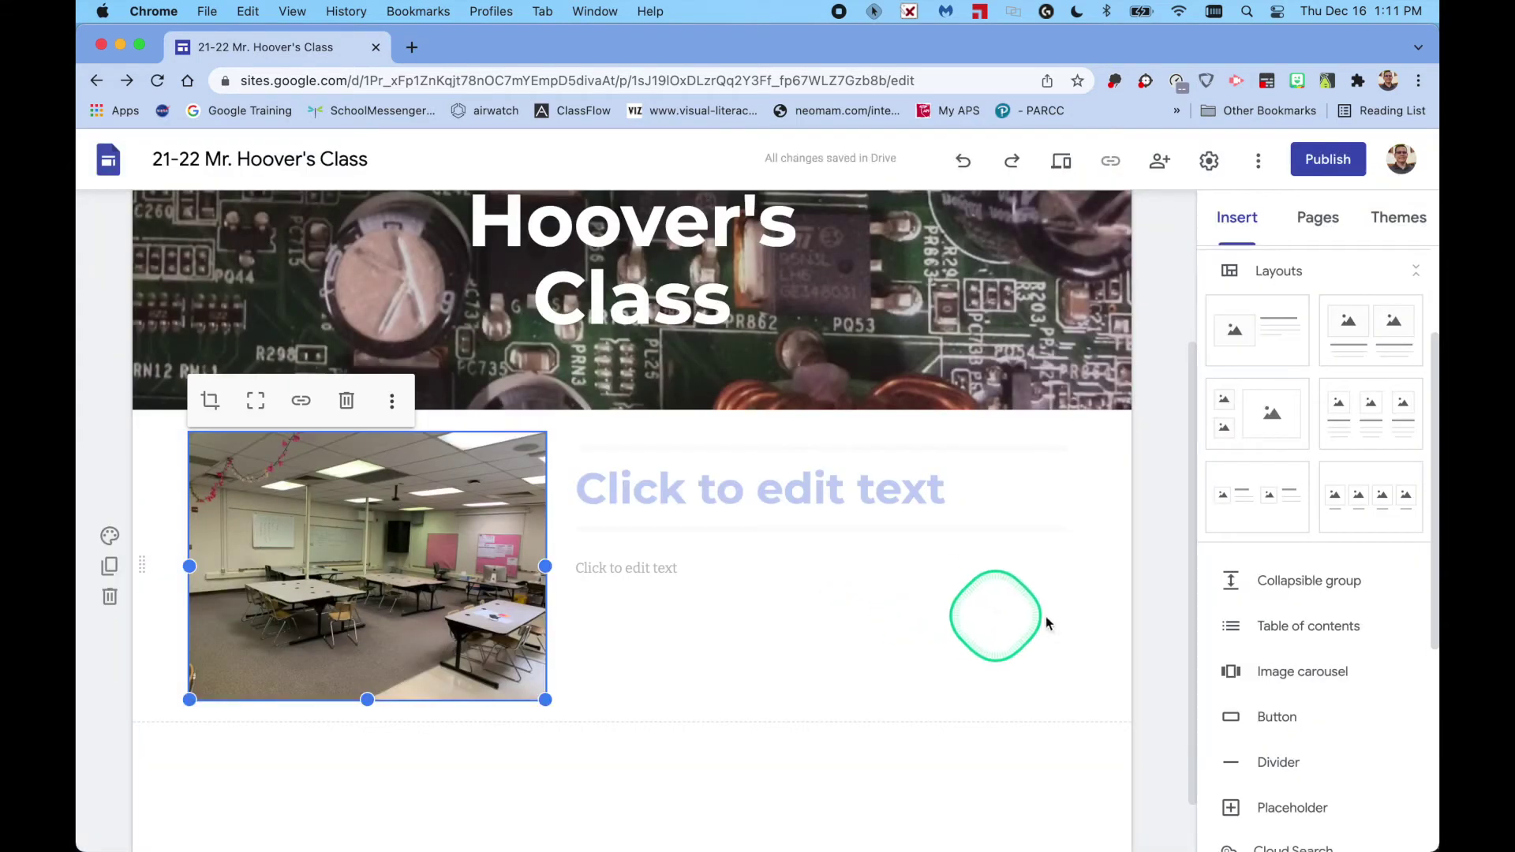
# - Fill the title placeholder beside the photo with "All about" and the teacher's name, using the Heading style
pyautogui.click(801, 483)
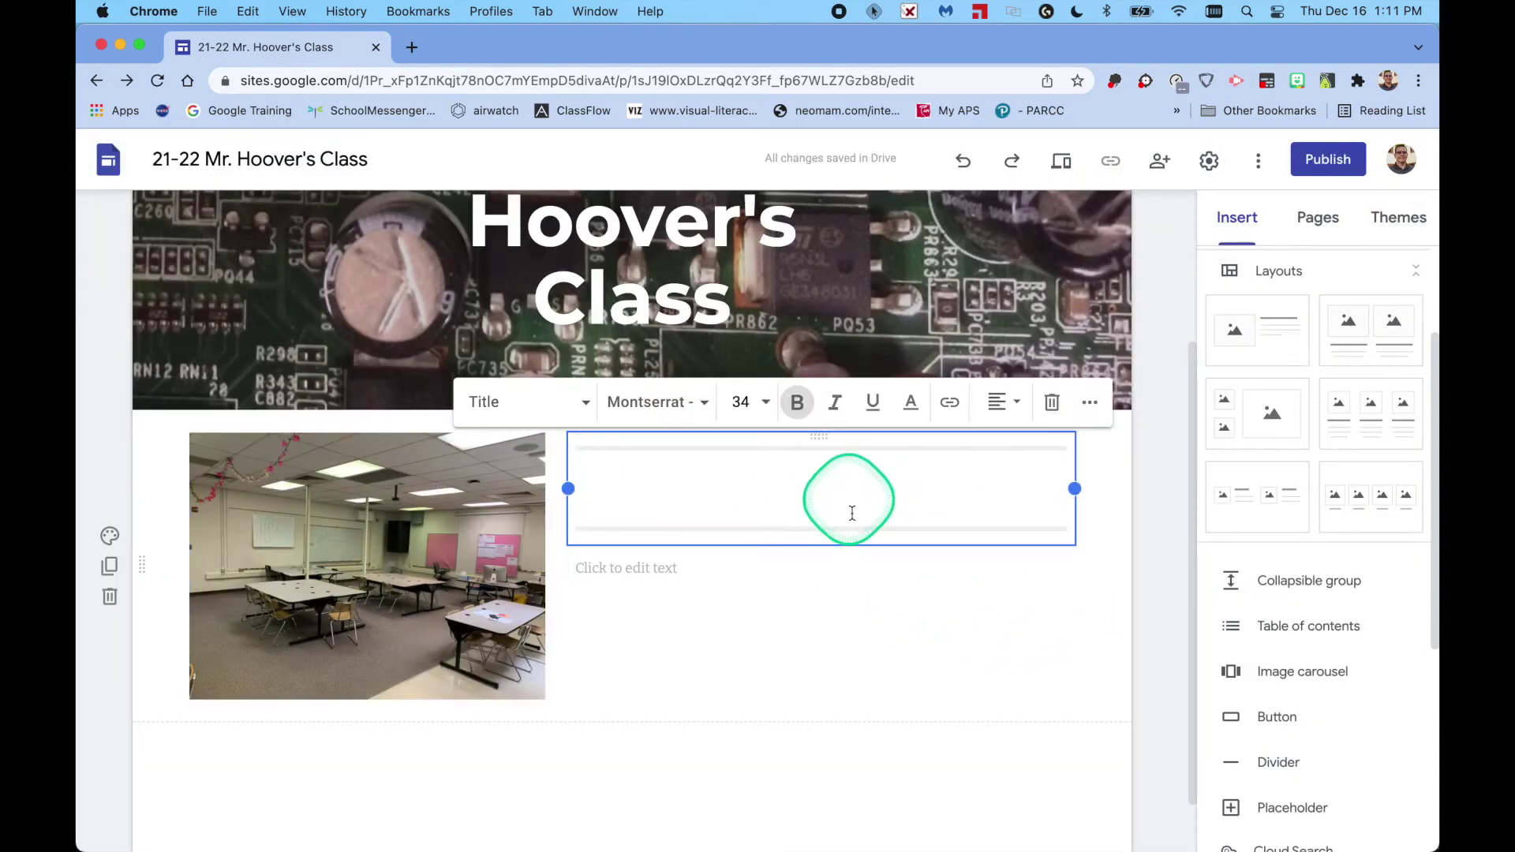
pyautogui.click(1039, 742)
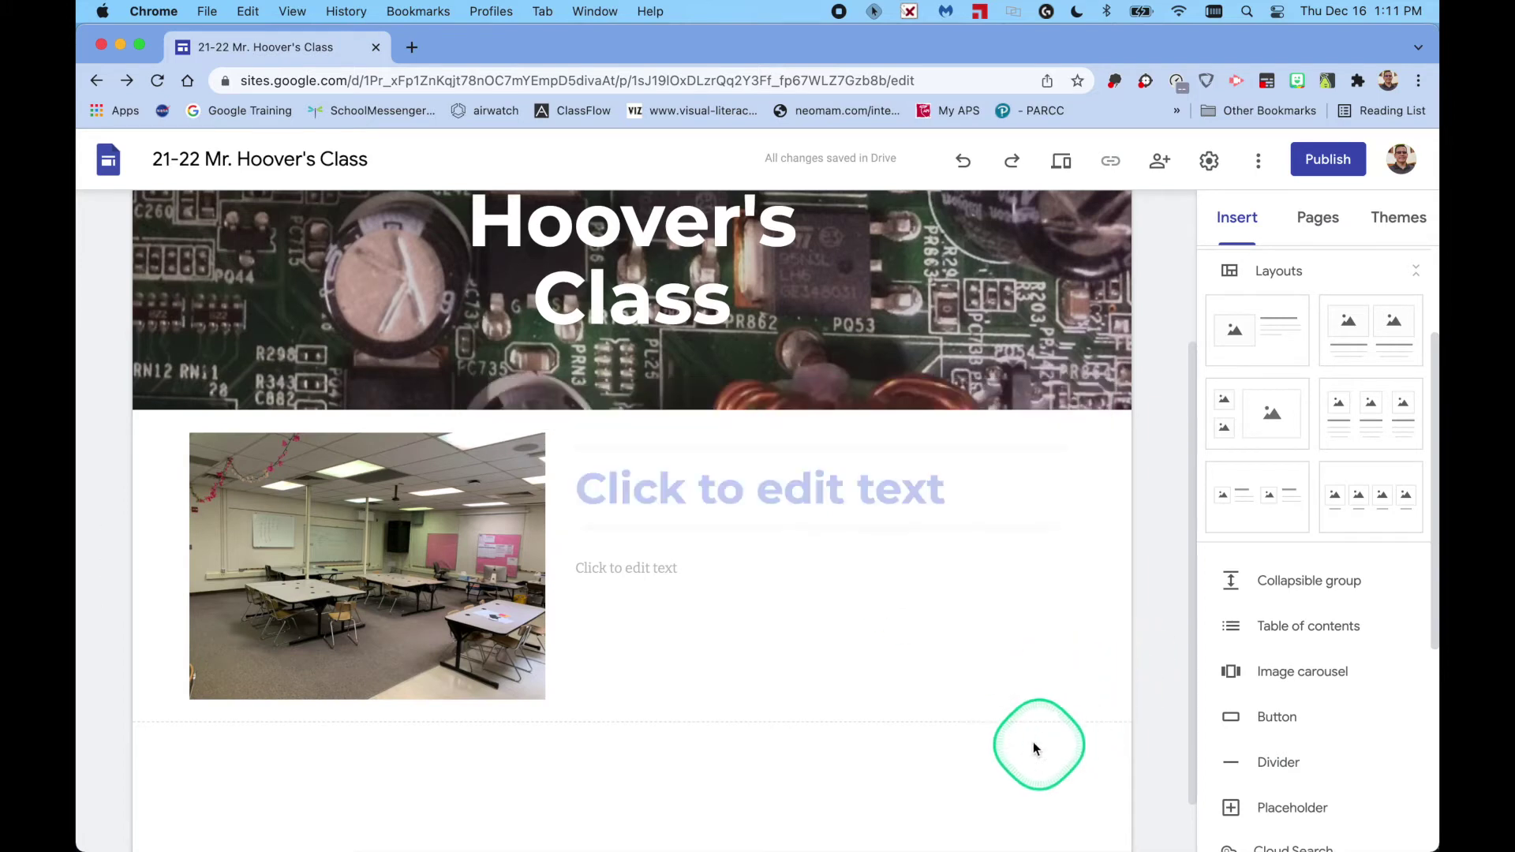
pyautogui.click(785, 484)
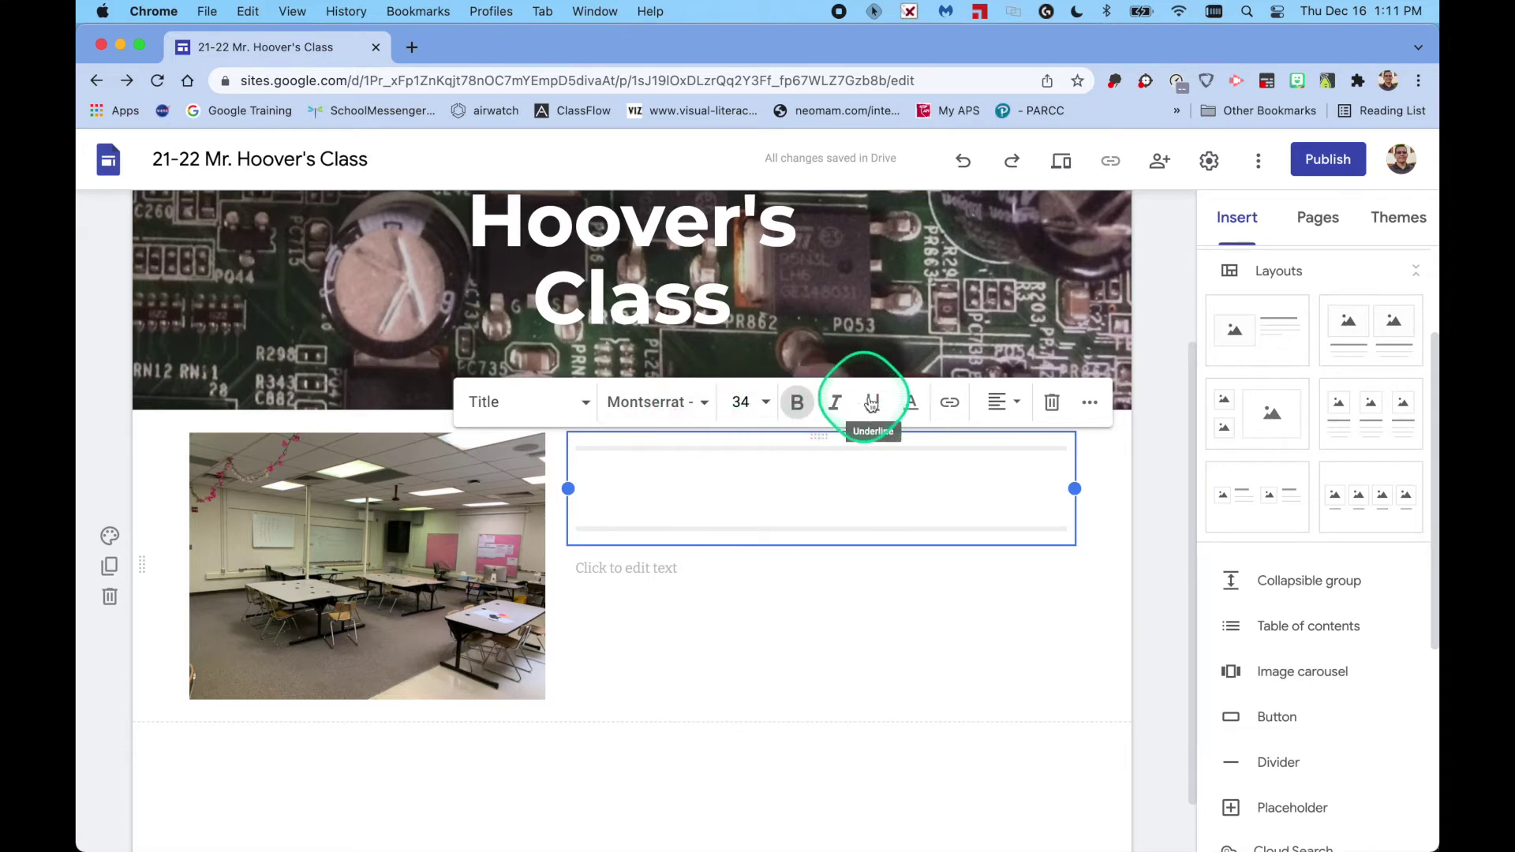
pyautogui.click(587, 405)
pyautogui.click(519, 506)
pyautogui.click(657, 470)
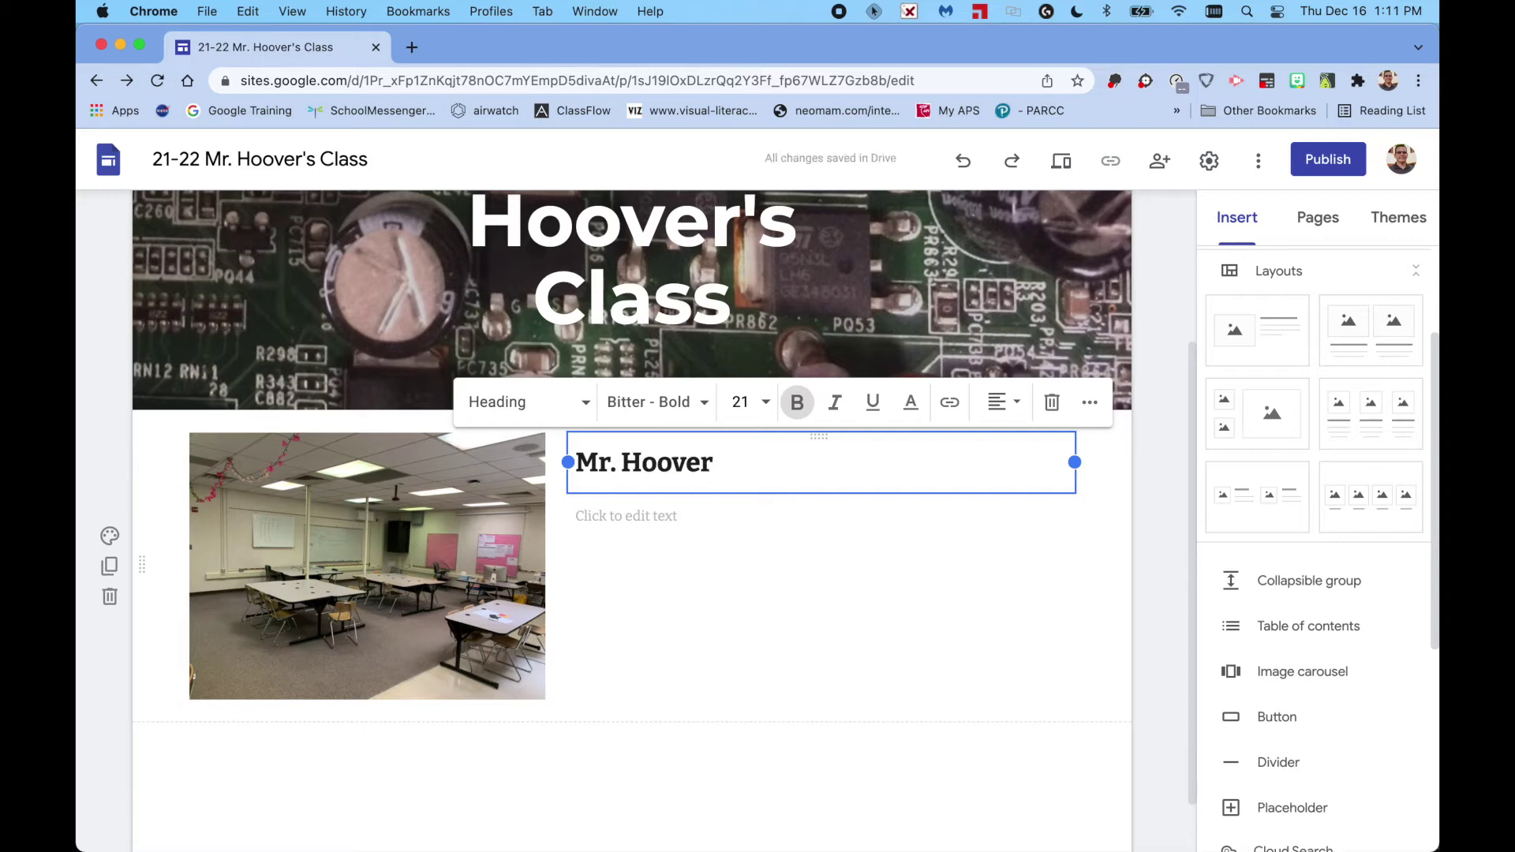
pyautogui.click(577, 463)
pyautogui.write('All about')
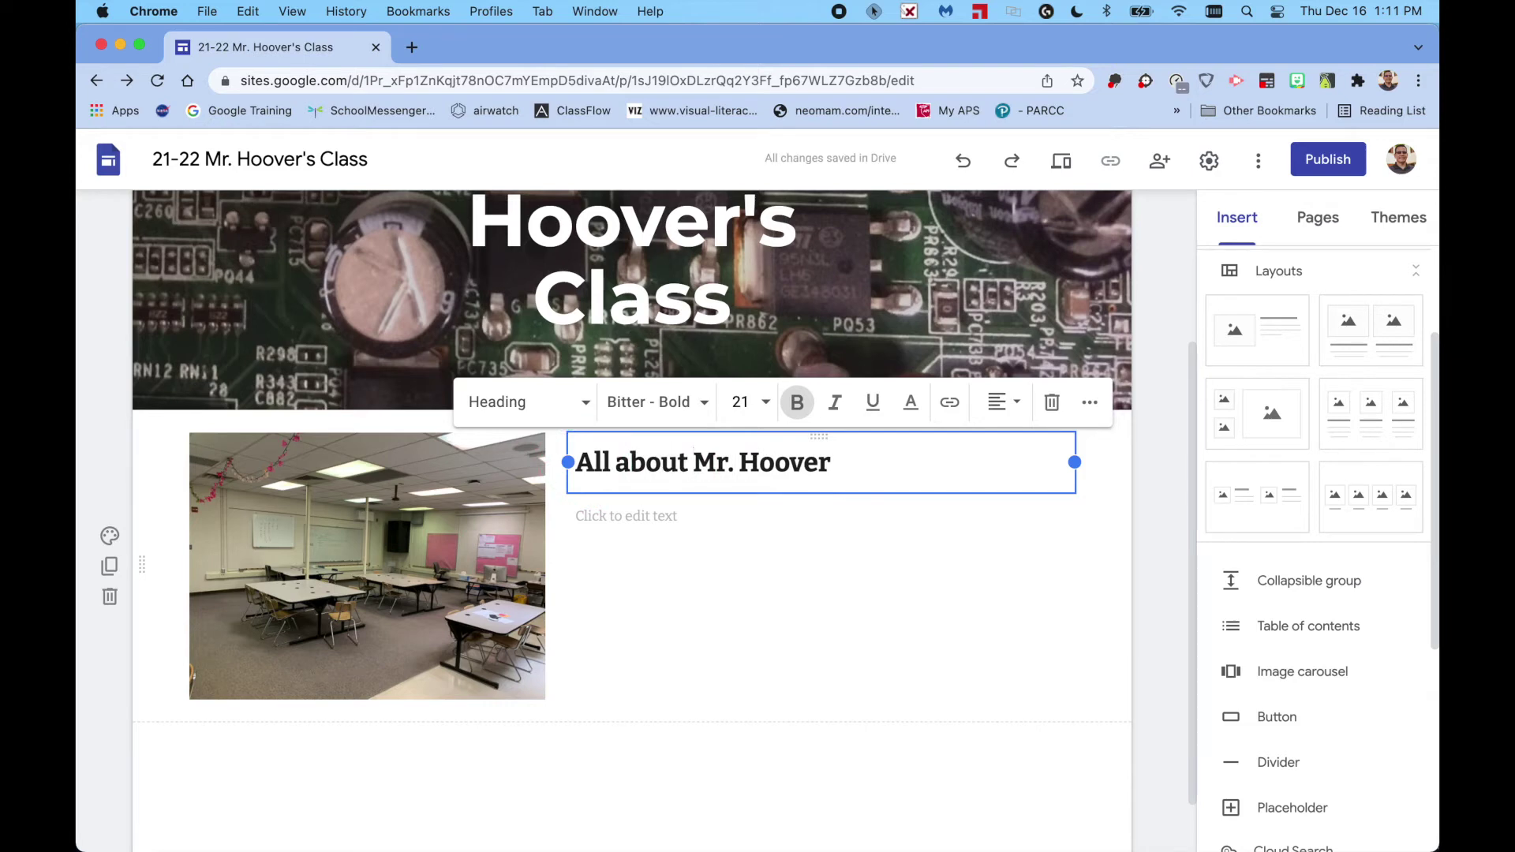
# - Fill the text placeholder under the heading beside the photo with the teacher's name followed by "will be....."
pyautogui.click(619, 515)
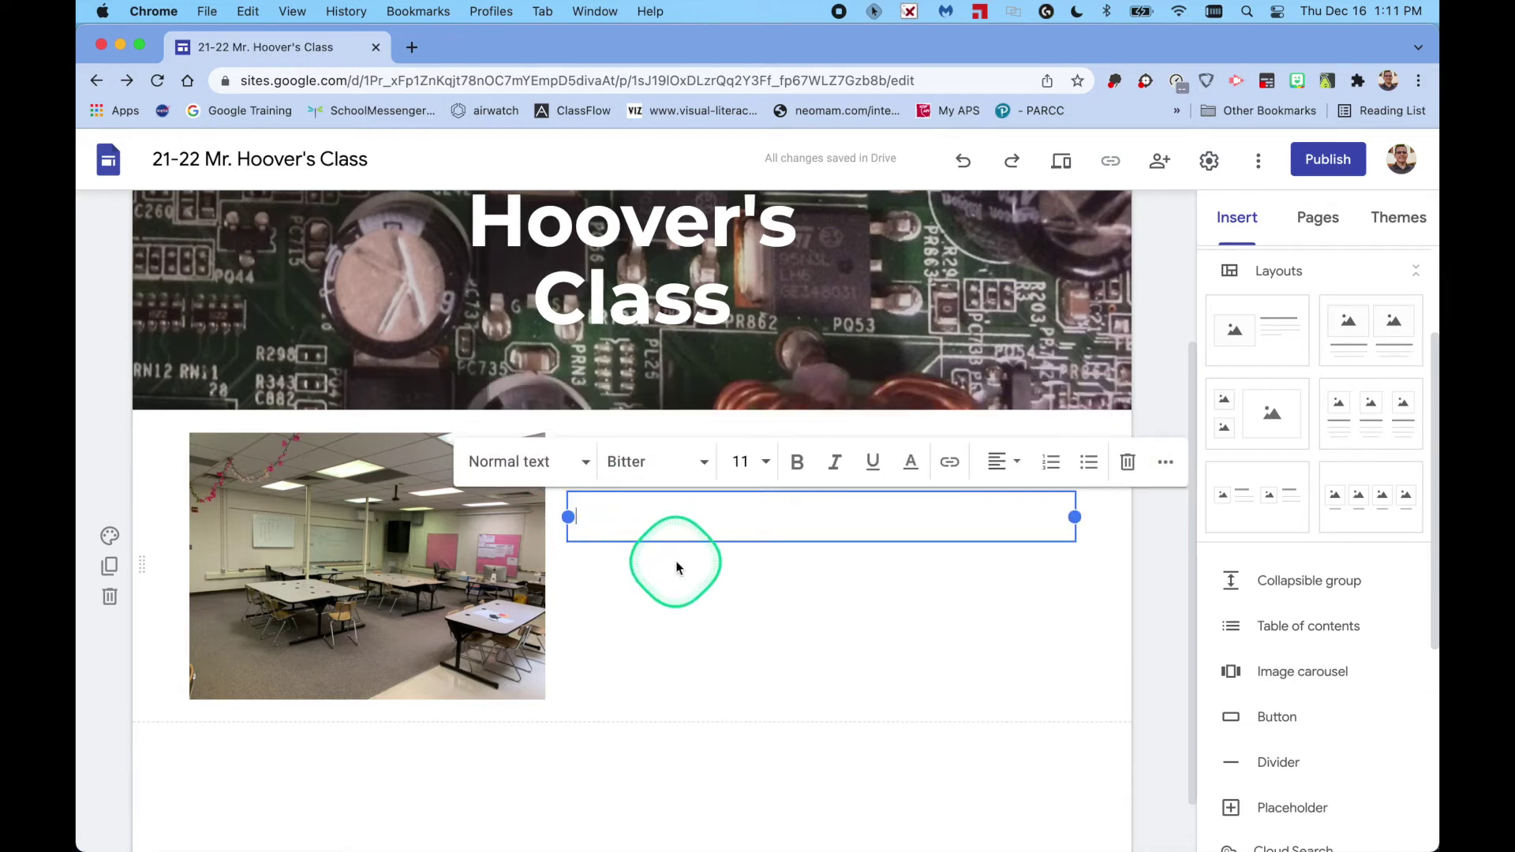
pyautogui.write('Mr. Hoover will be.....')
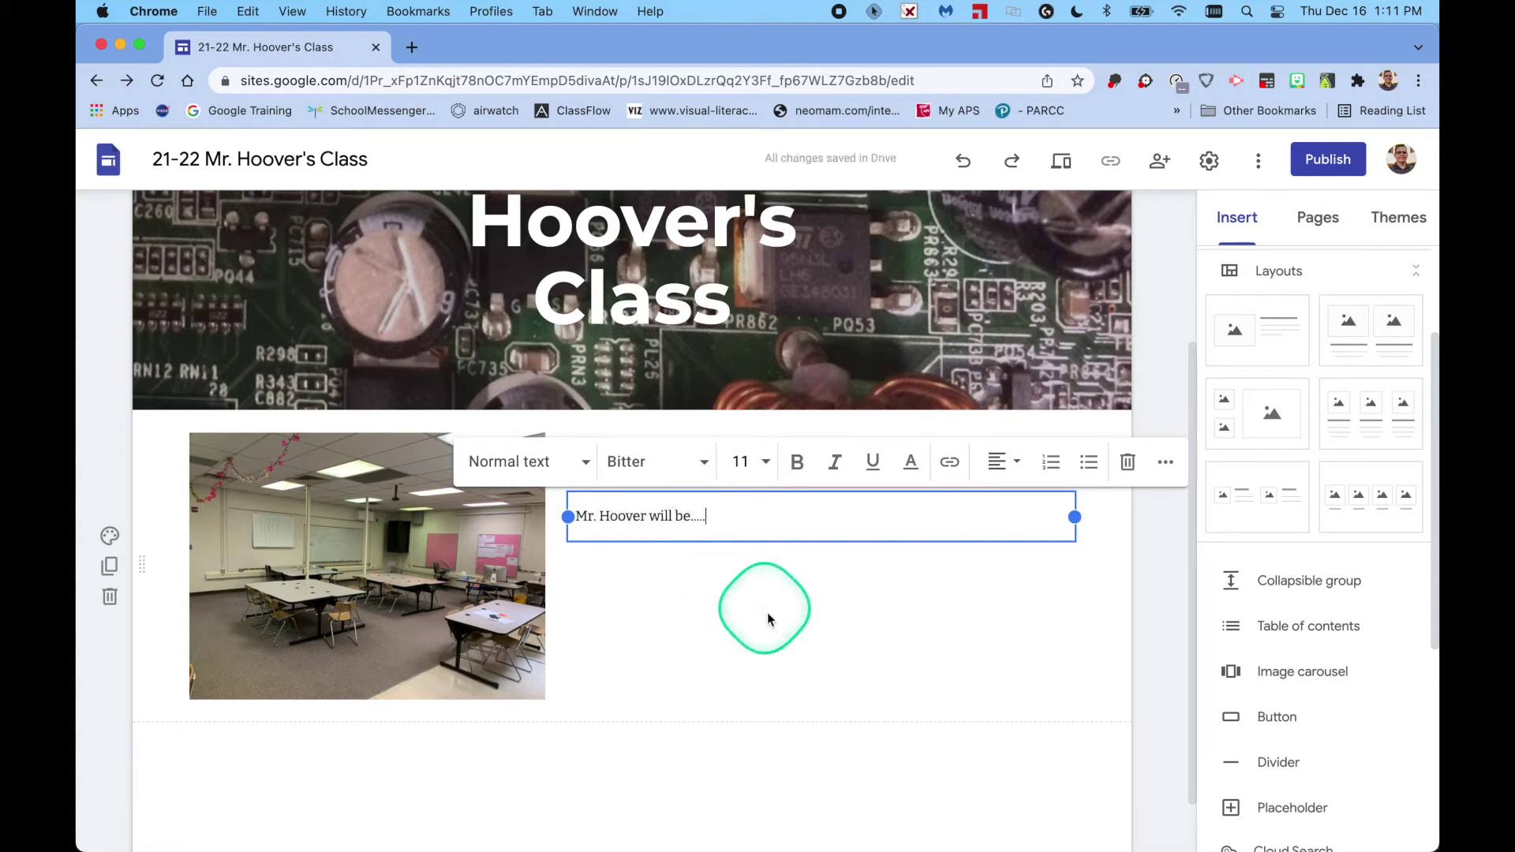
pyautogui.click(767, 624)
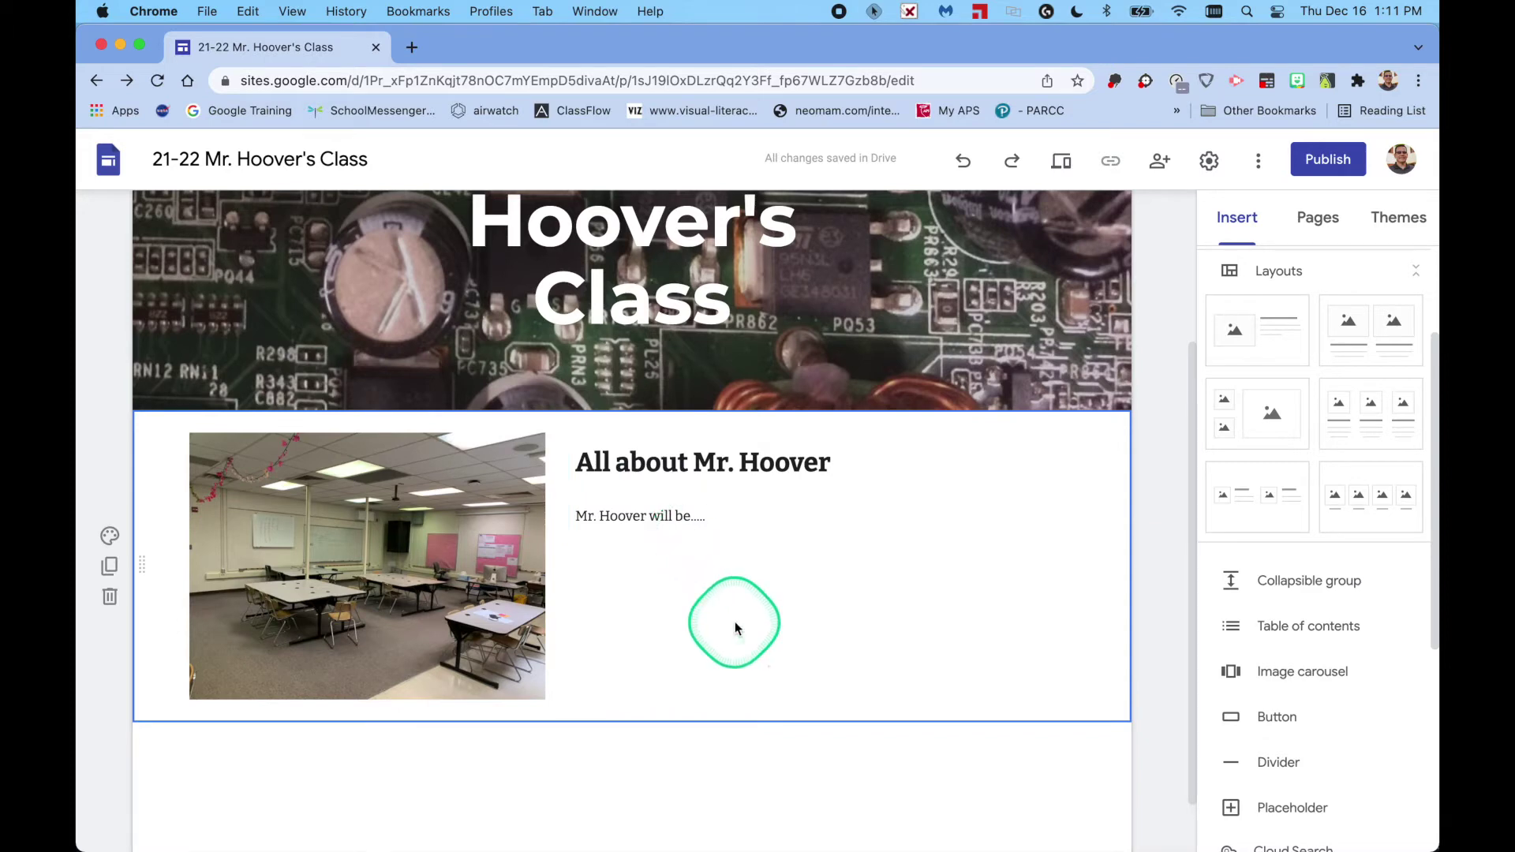
pyautogui.scroll(-2, 778, 638)
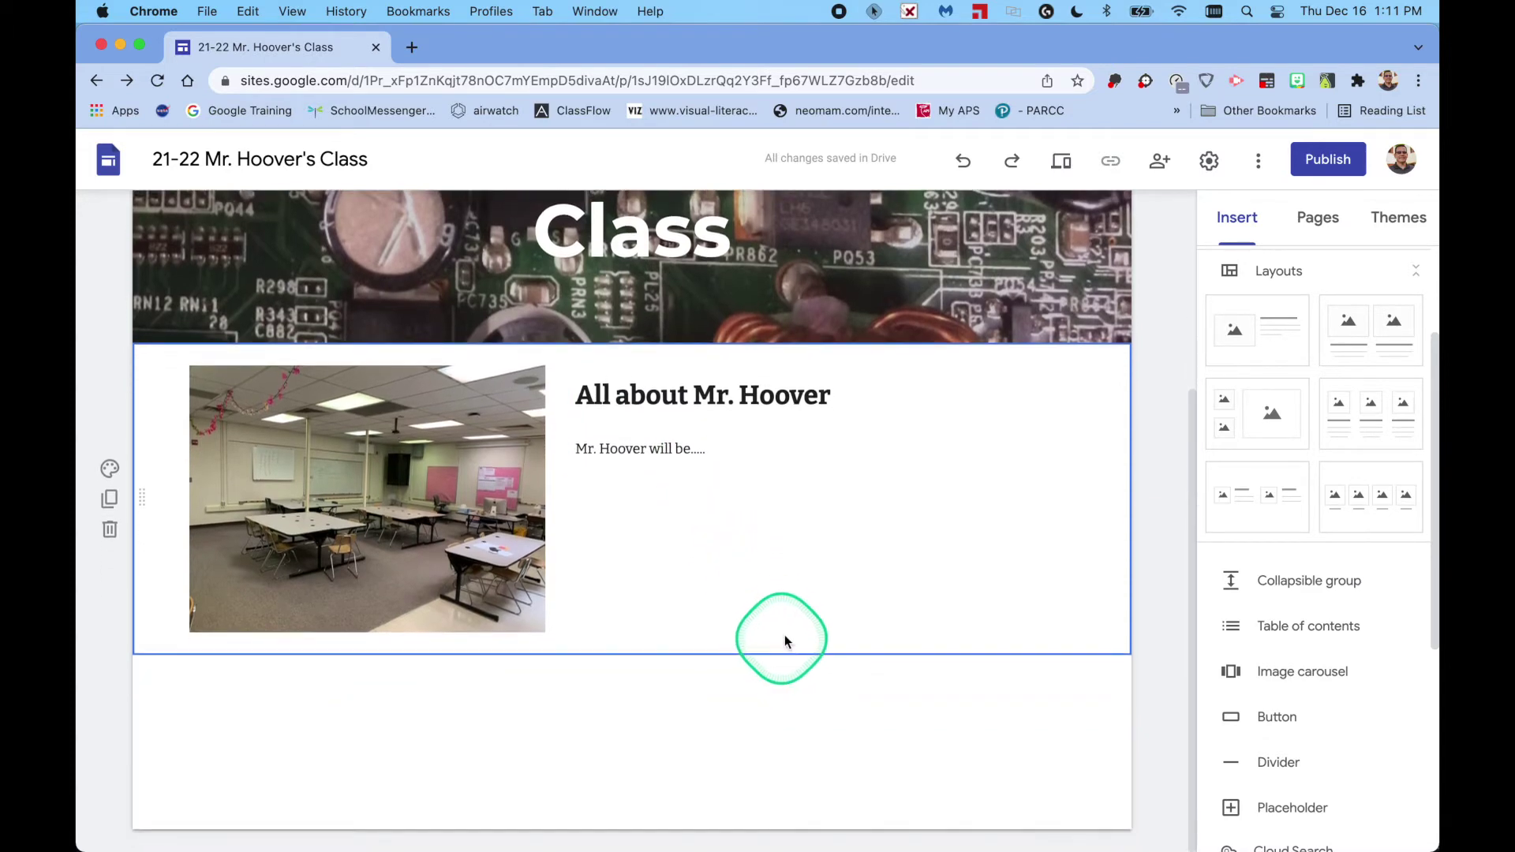
pyautogui.click(616, 715)
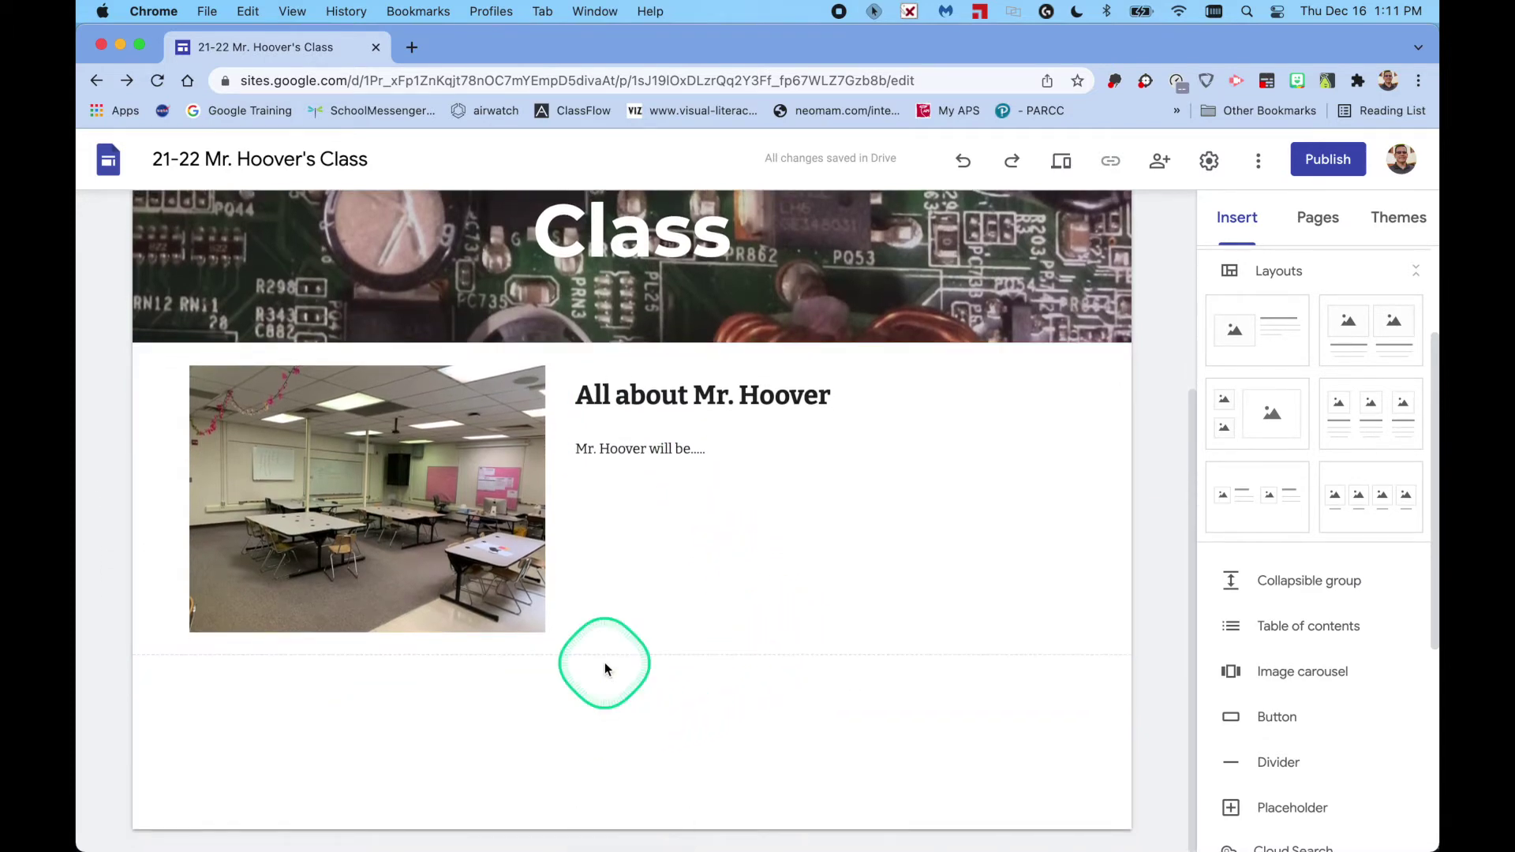
# - Add a text box below the photo section with the Heading-style title "Homework Policy" and the body text "Our homework...."
pyautogui.scroll(2, 1304, 396)
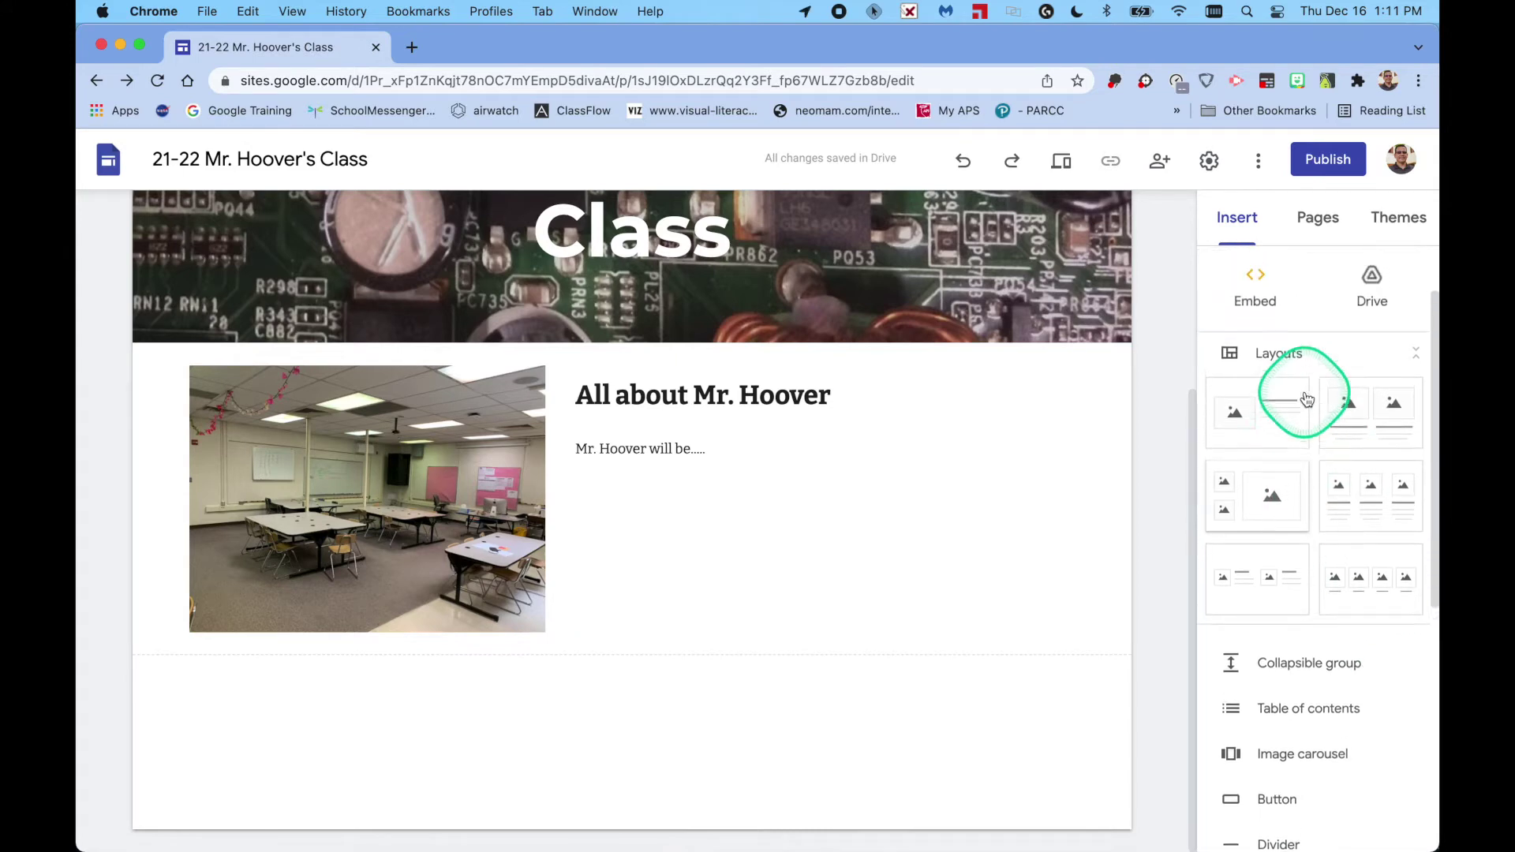
pyautogui.scroll(2, 1307, 399)
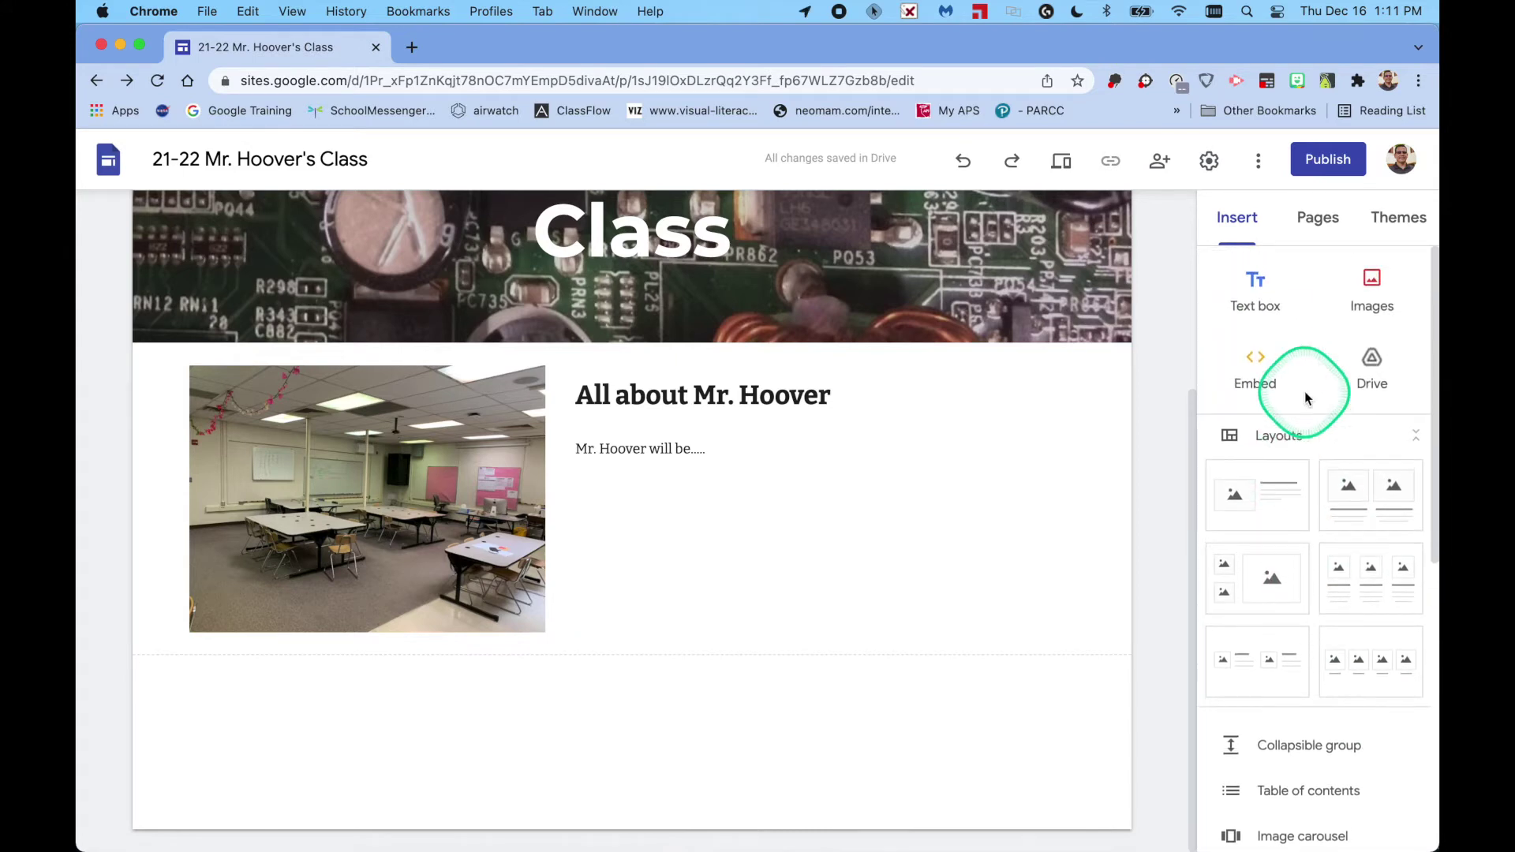
pyautogui.click(1257, 288)
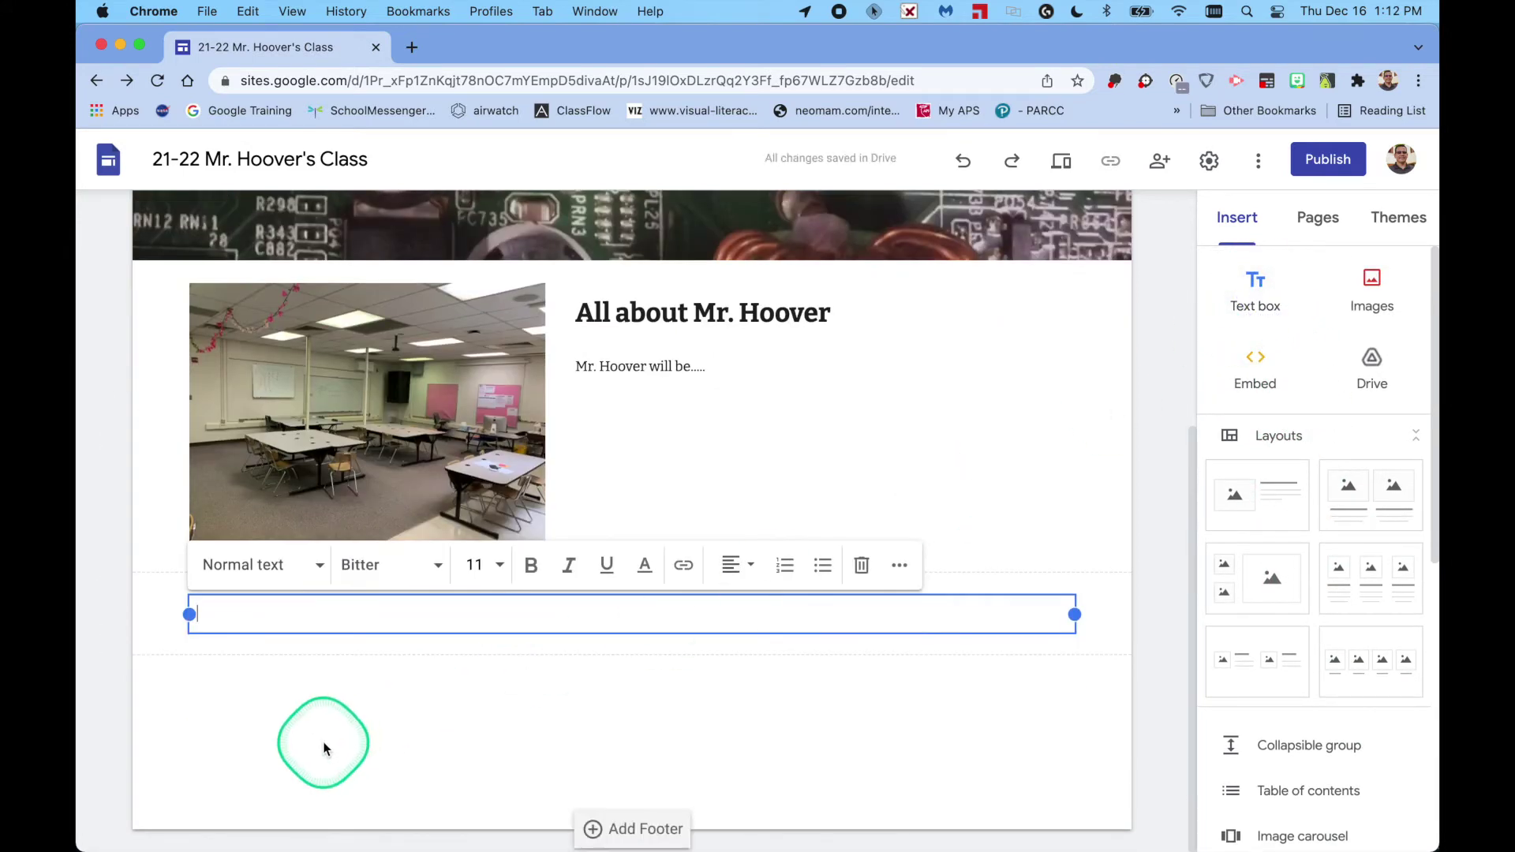
pyautogui.click(321, 569)
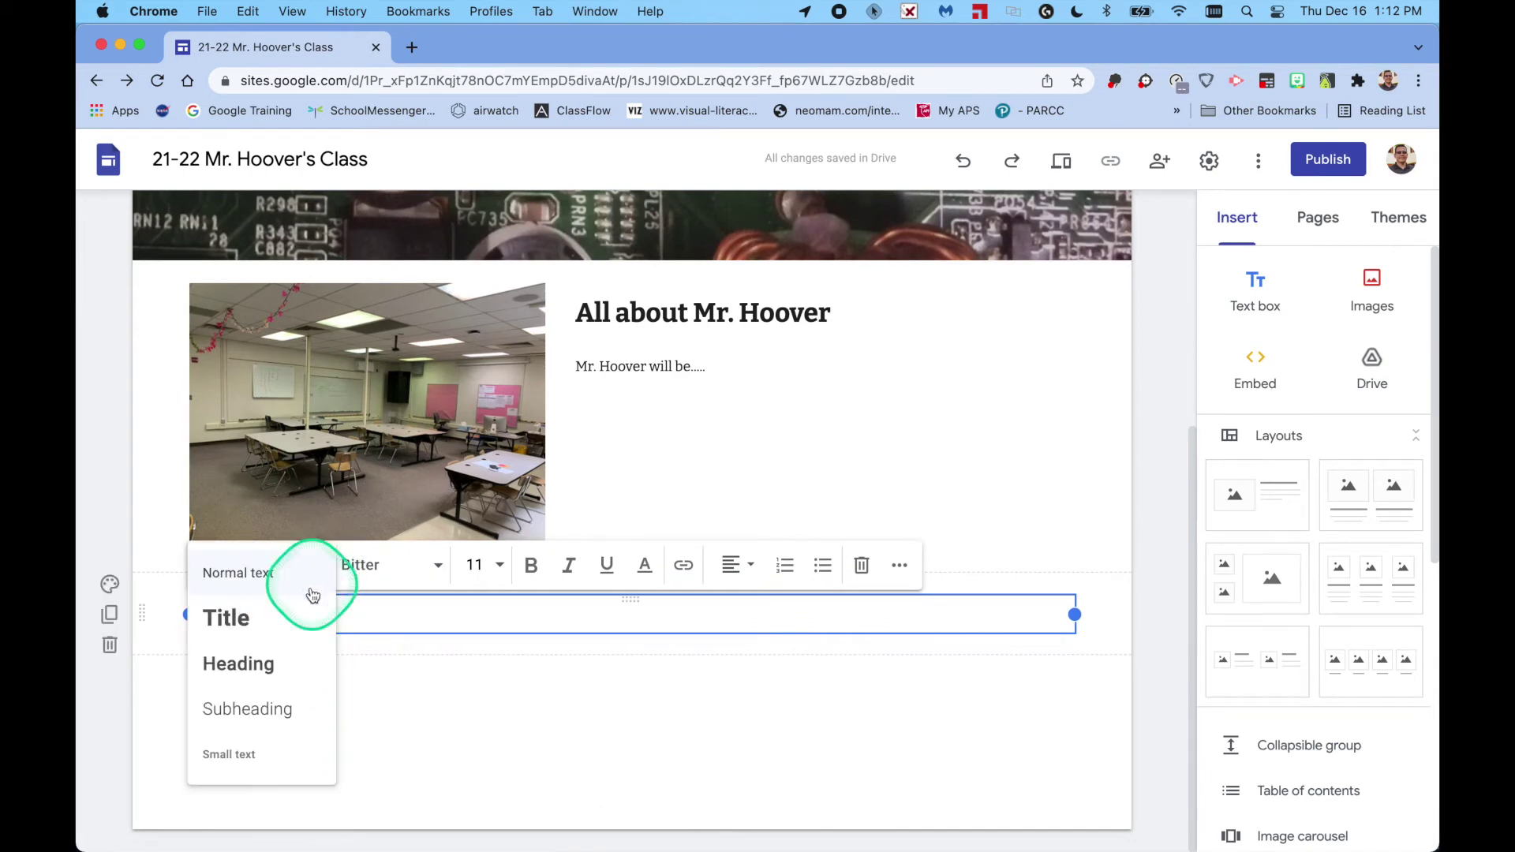
pyautogui.click(261, 667)
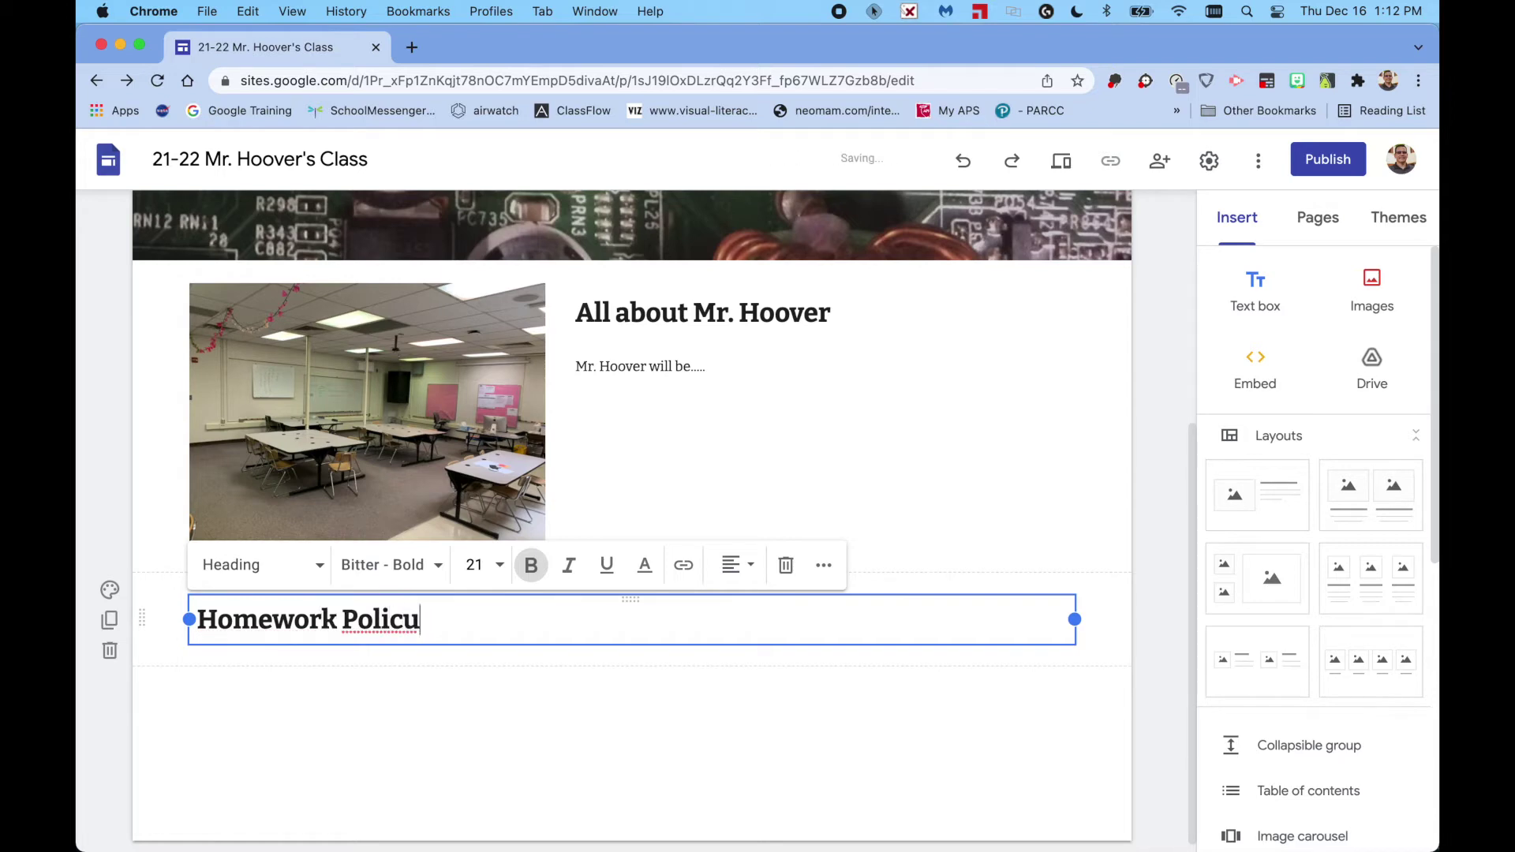
pyautogui.press('Return')
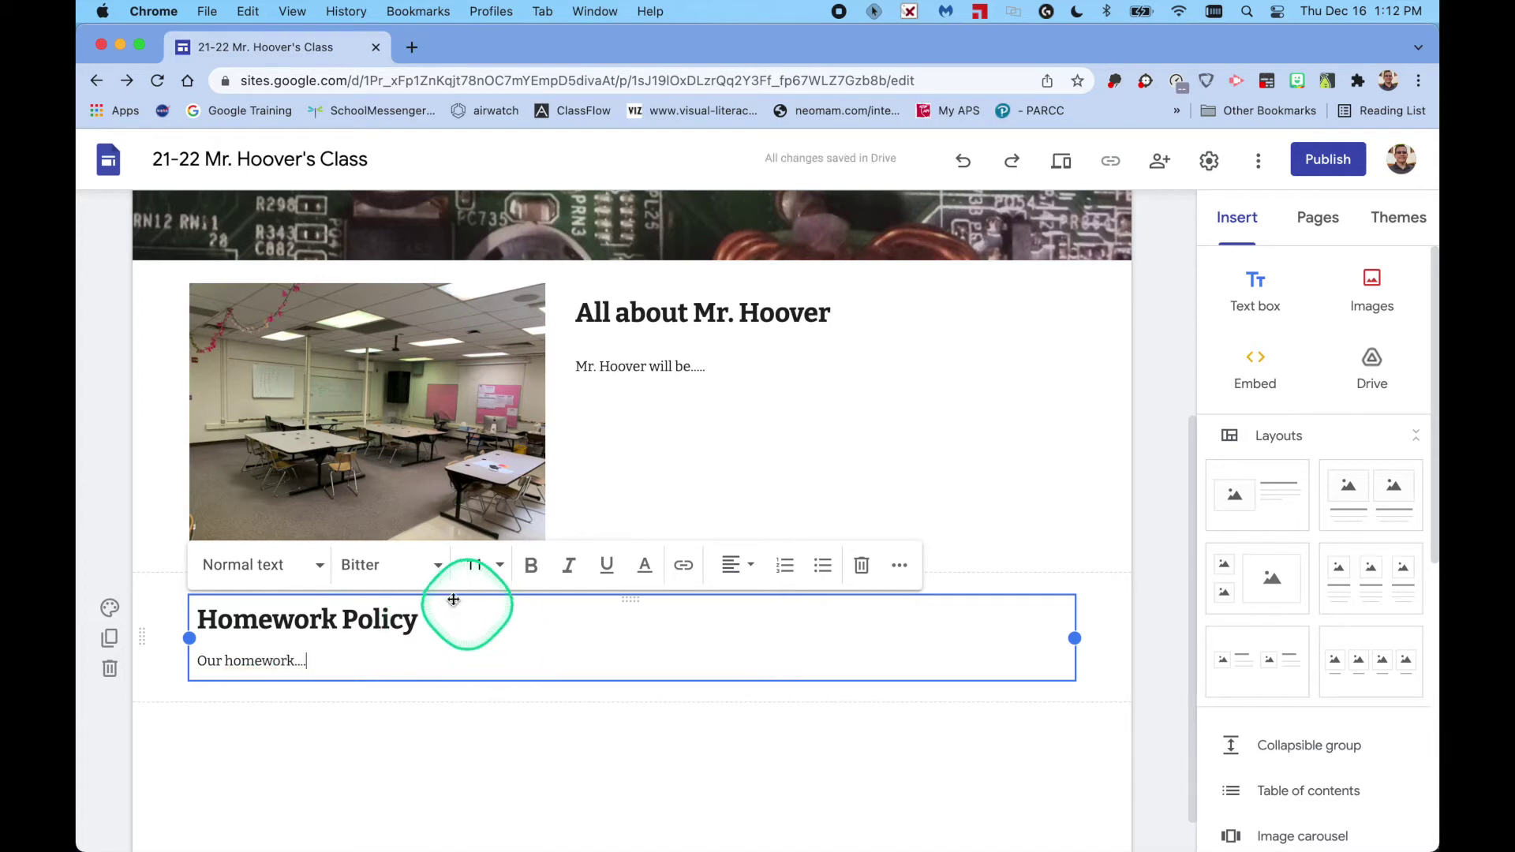
pyautogui.click(439, 565)
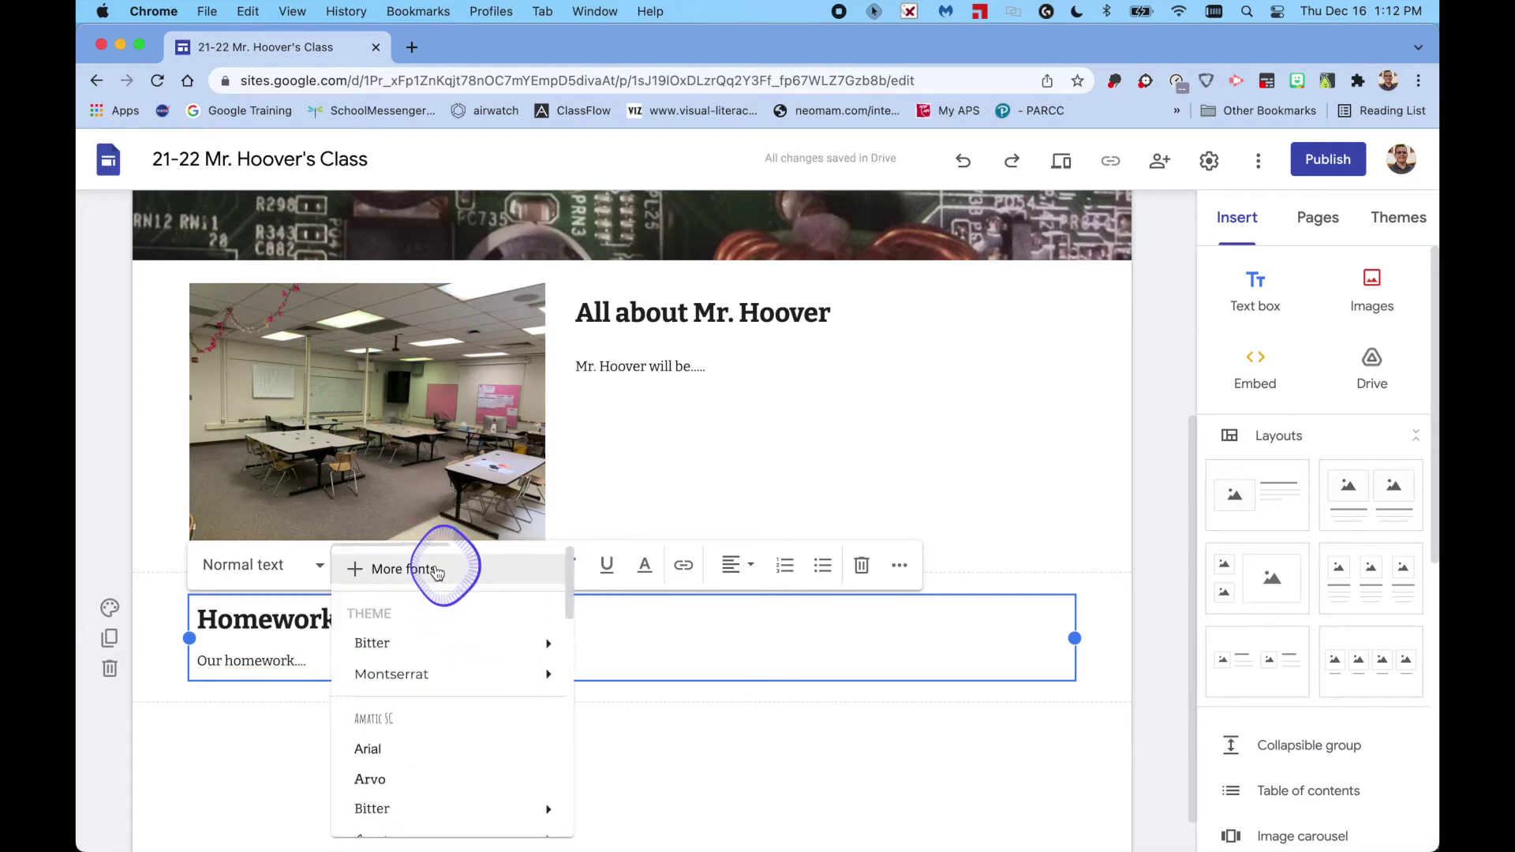
pyautogui.click(606, 511)
pyautogui.click(473, 623)
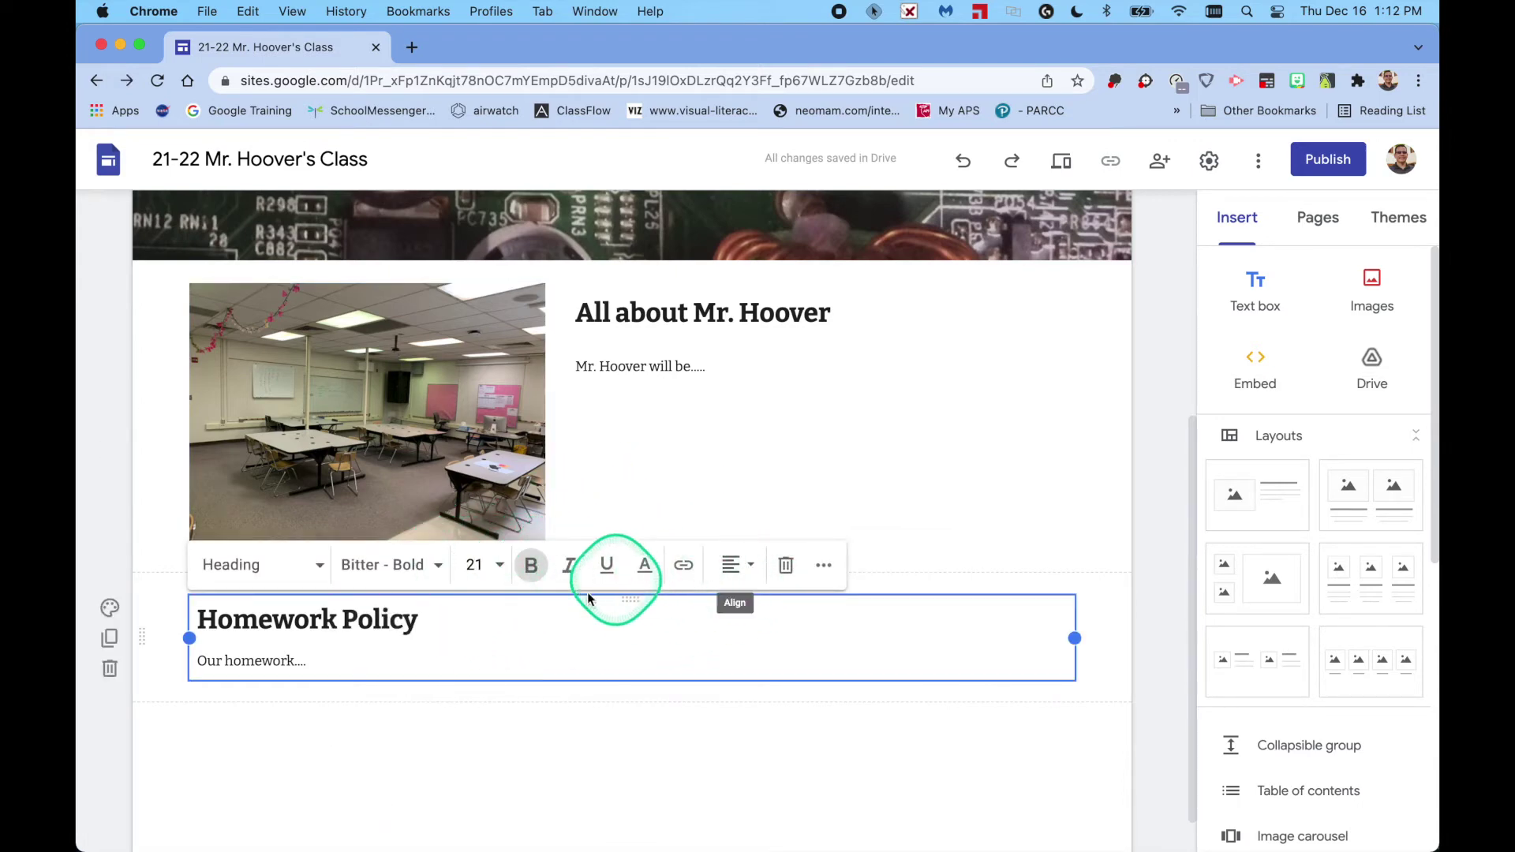
pyautogui.click(726, 578)
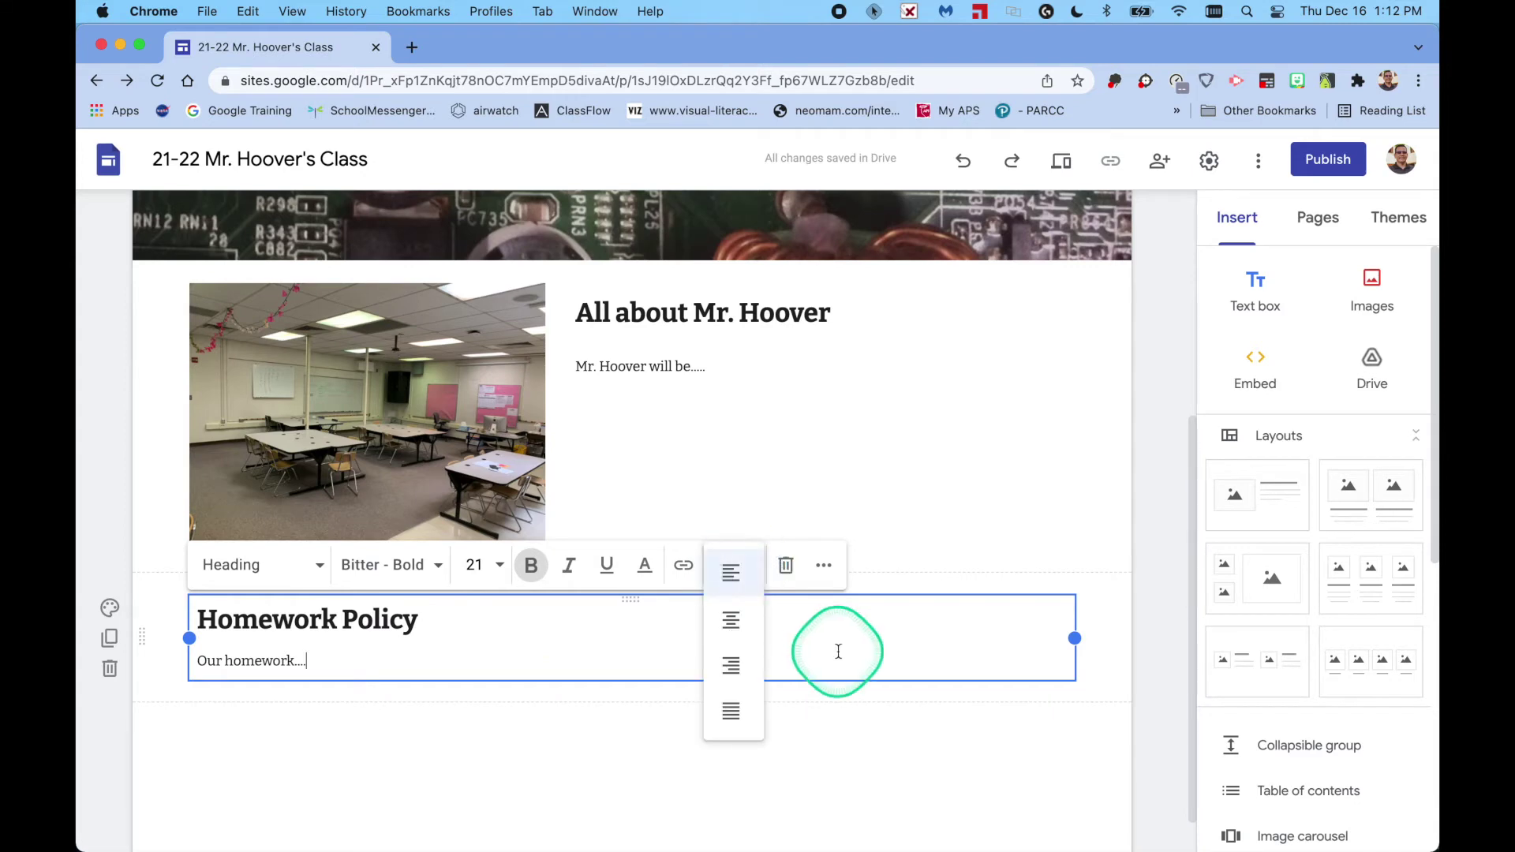
pyautogui.click(732, 649)
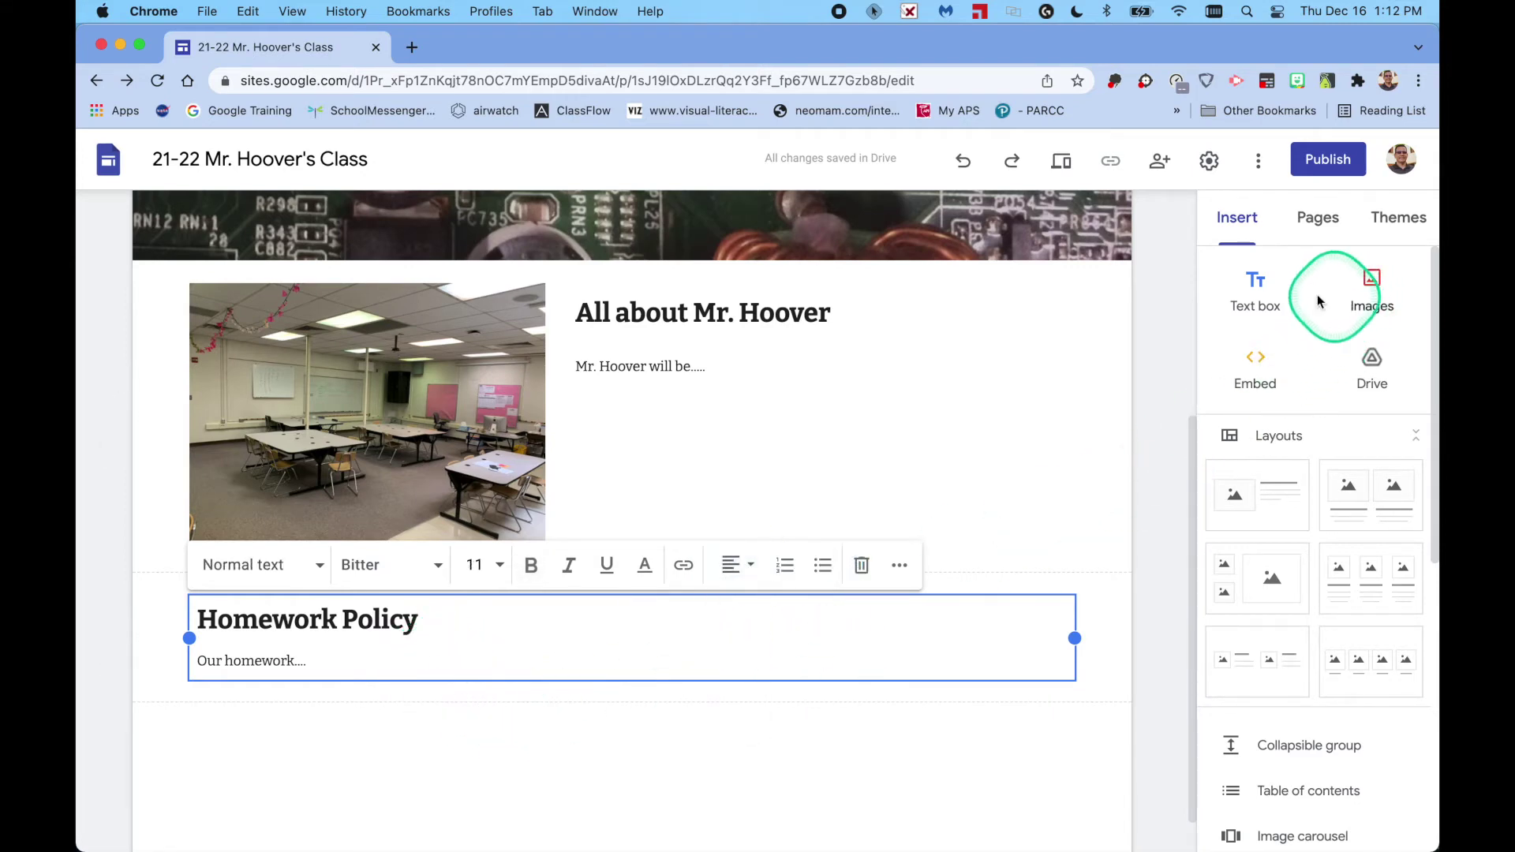
# - Add another text box below Homework Policy with the Heading-style title "Dress Code" and an empty normal-text line under it
pyautogui.click(1256, 294)
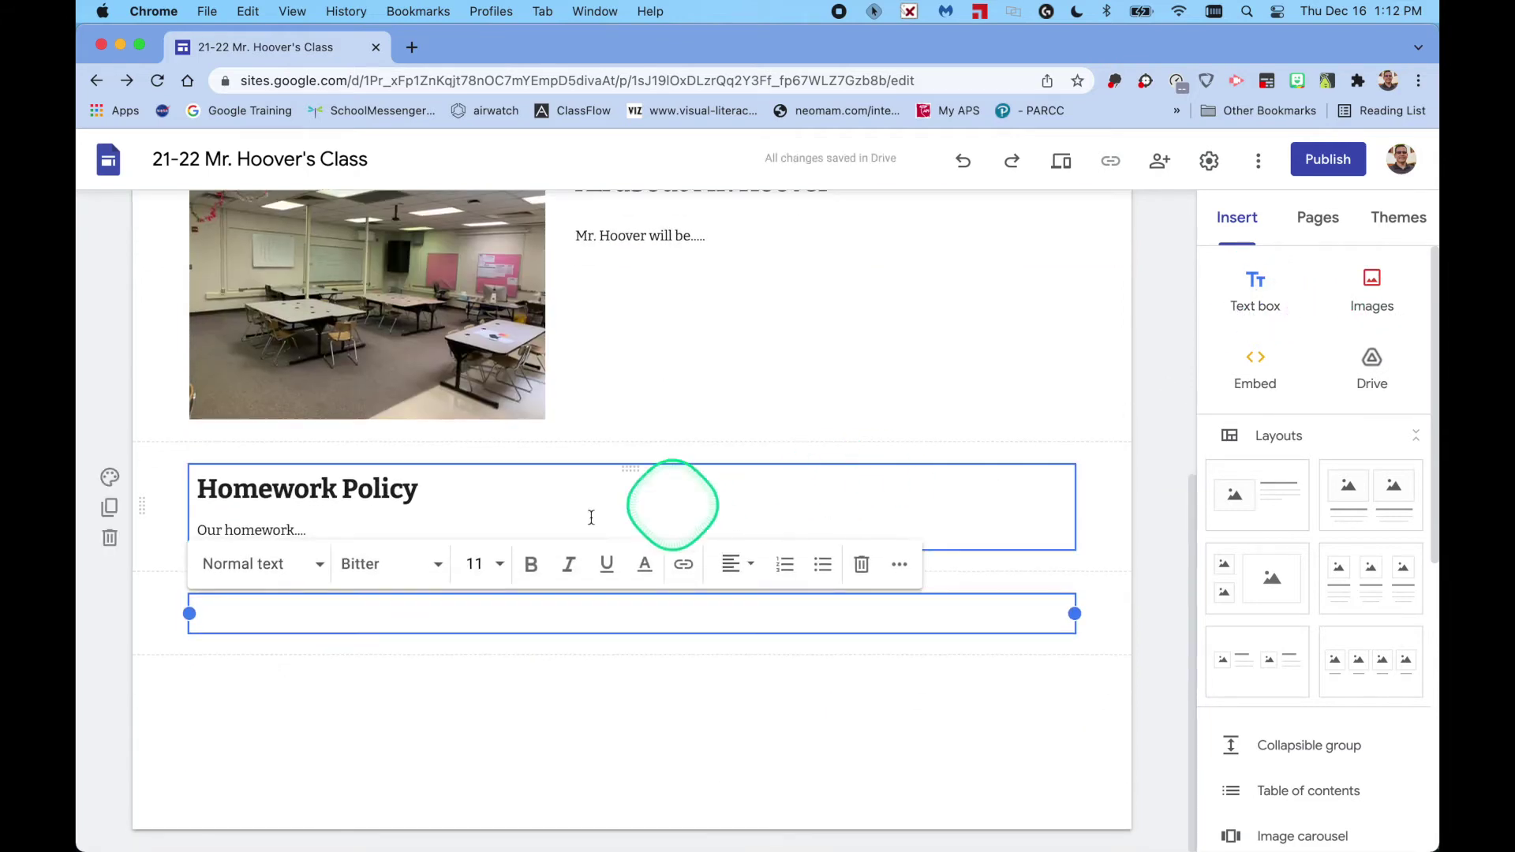
pyautogui.click(321, 566)
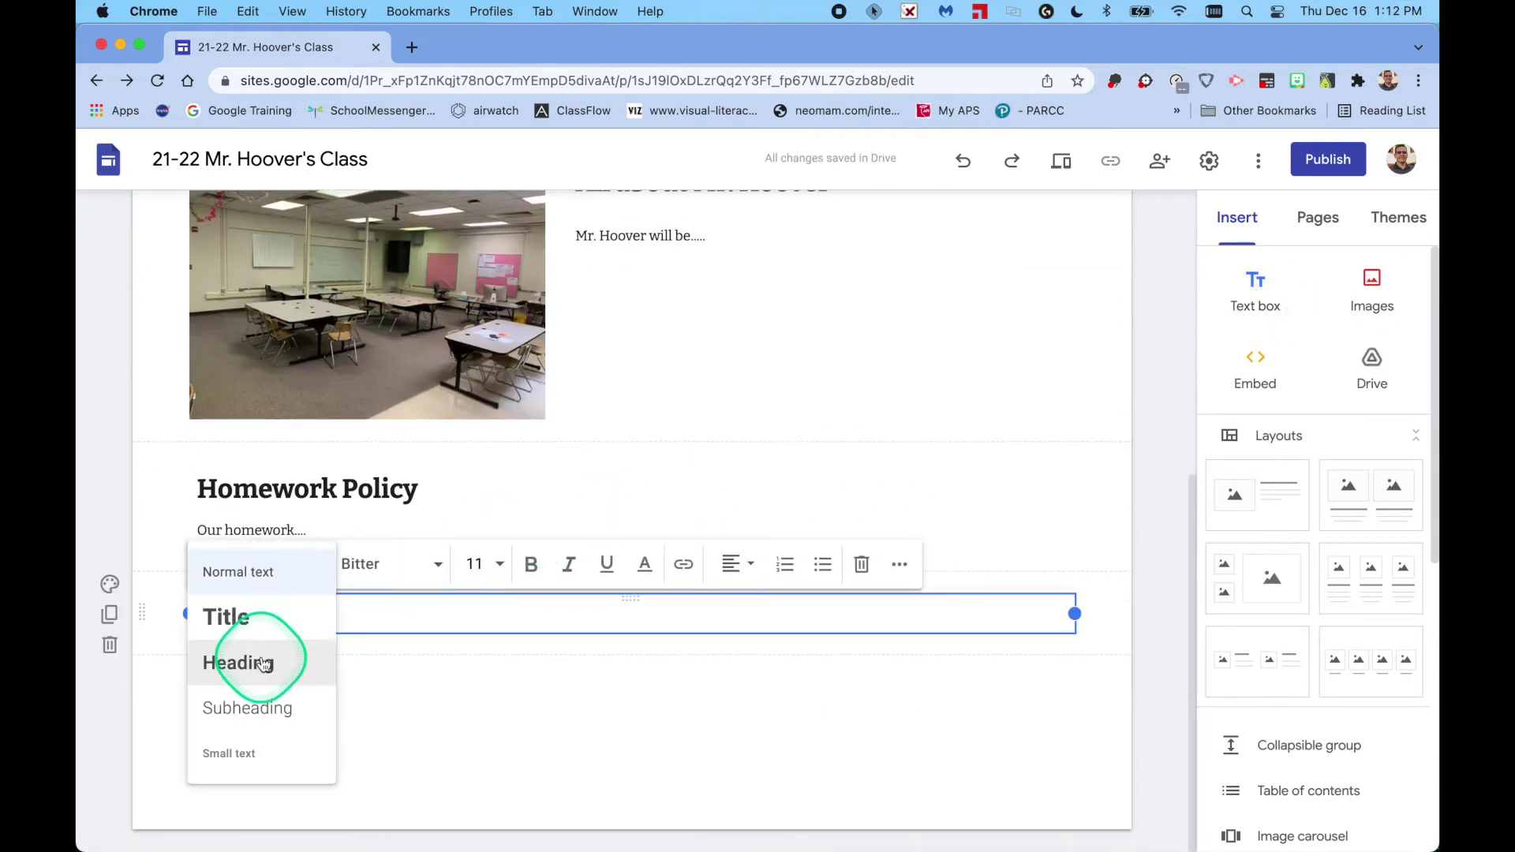
pyautogui.click(307, 663)
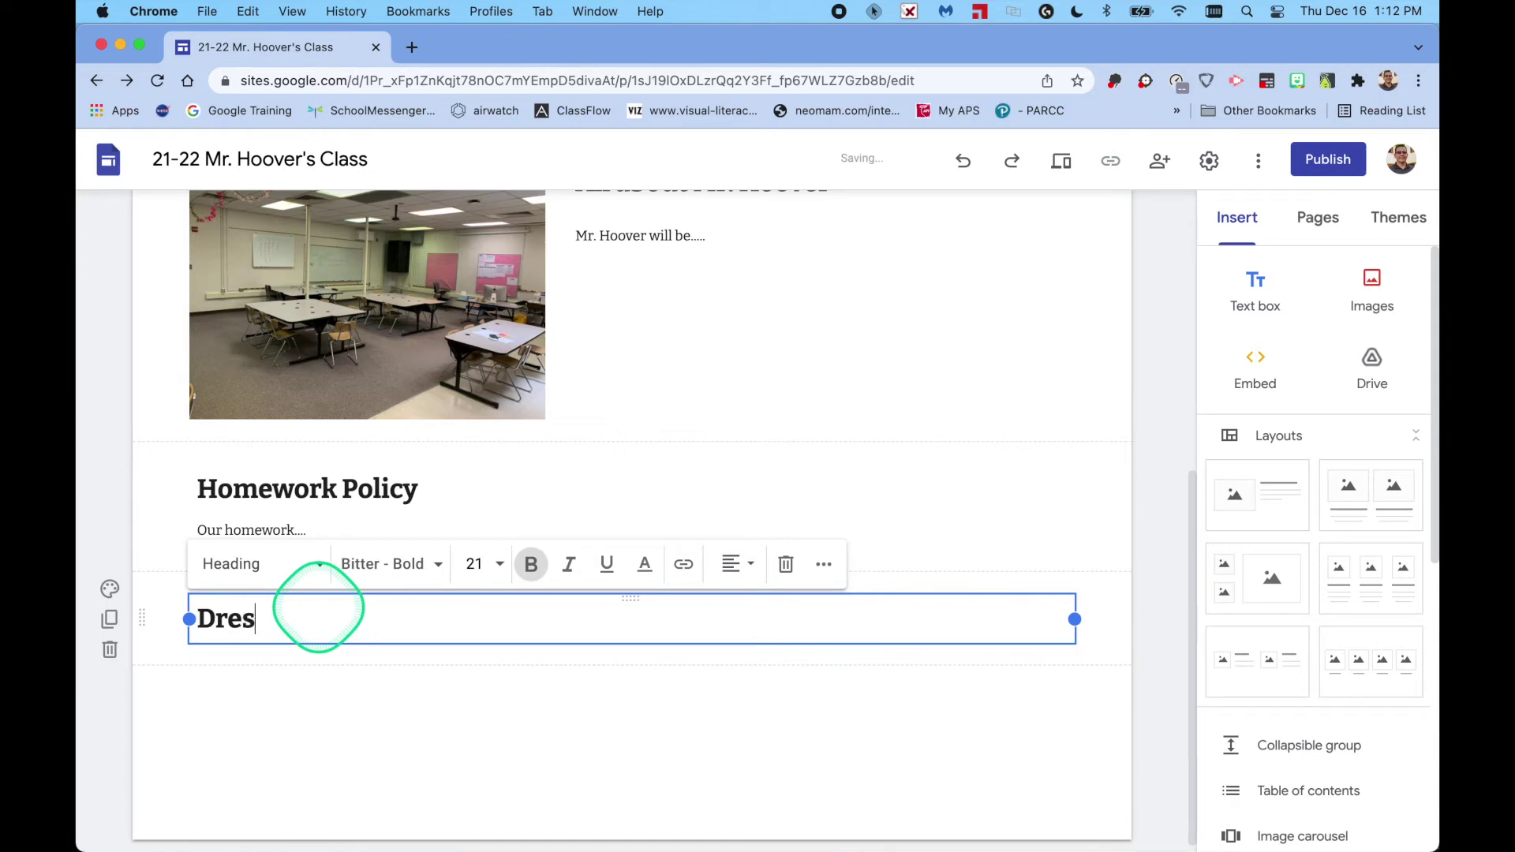
pyautogui.press('Return')
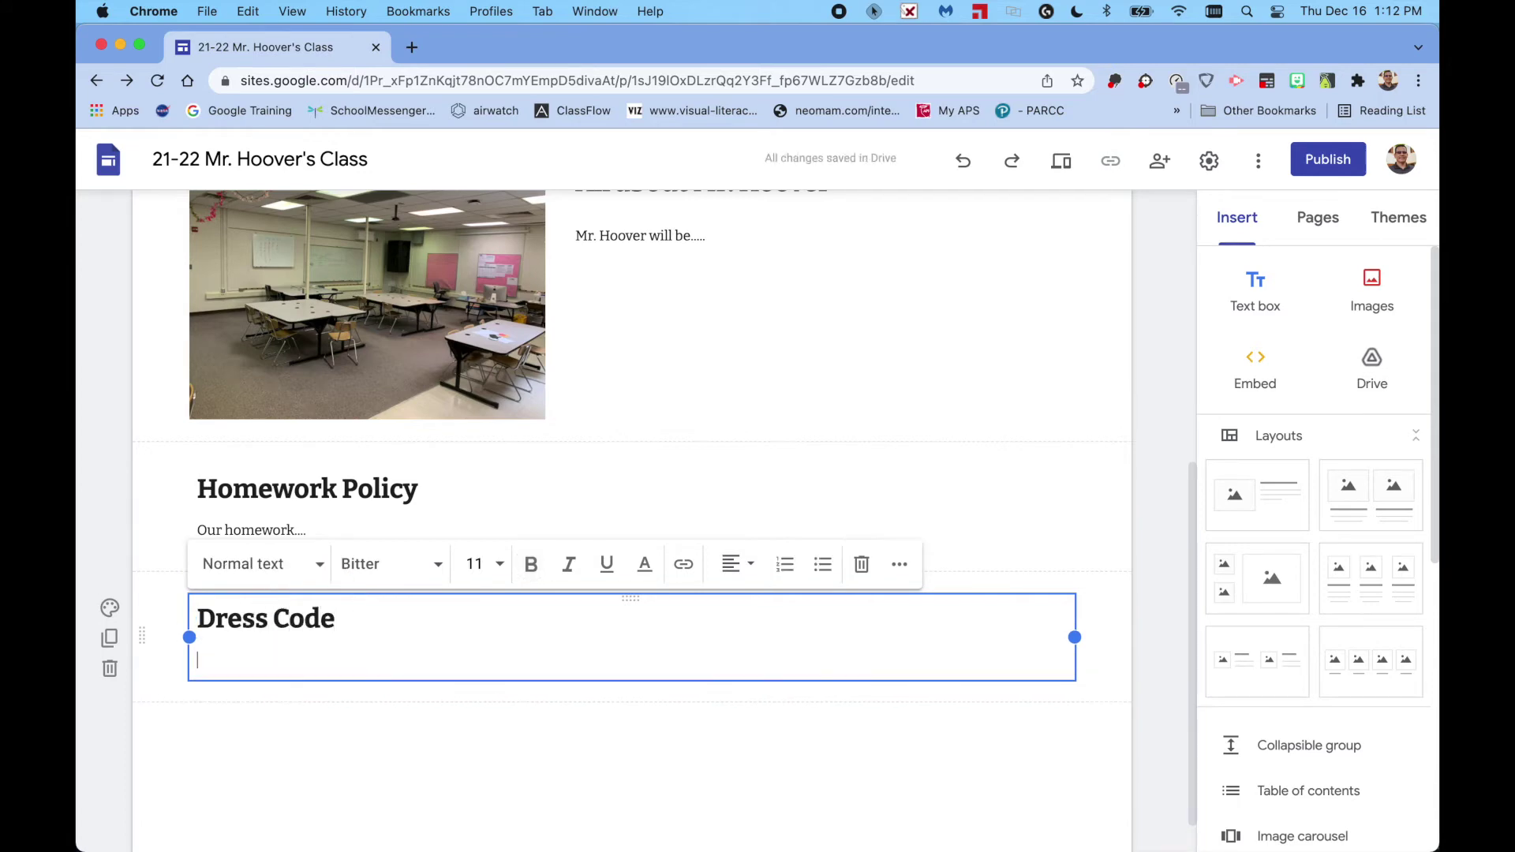
pyautogui.scroll(1, 694, 584)
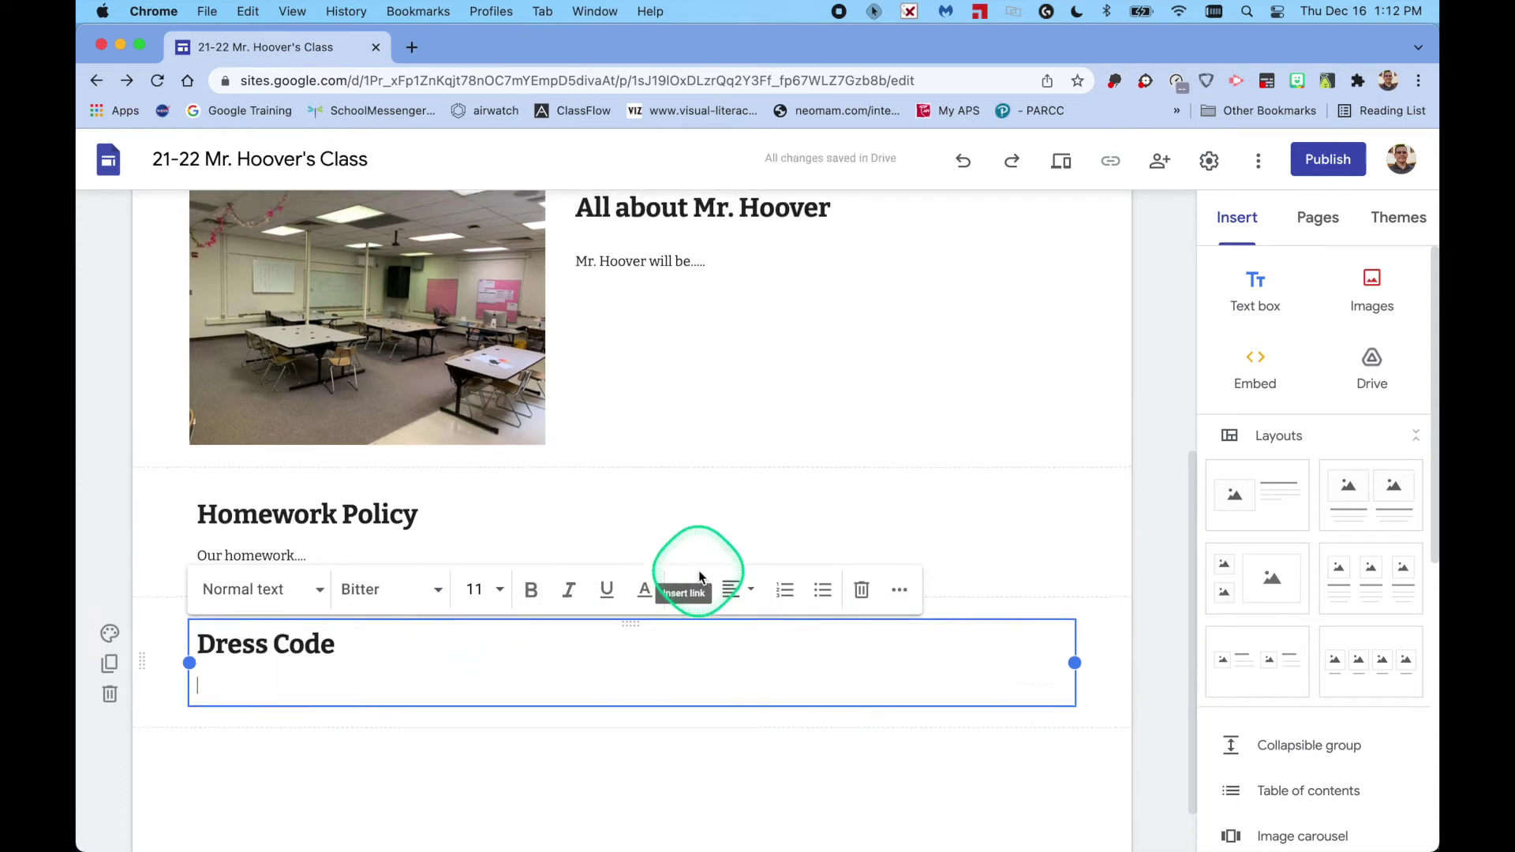
pyautogui.click(304, 601)
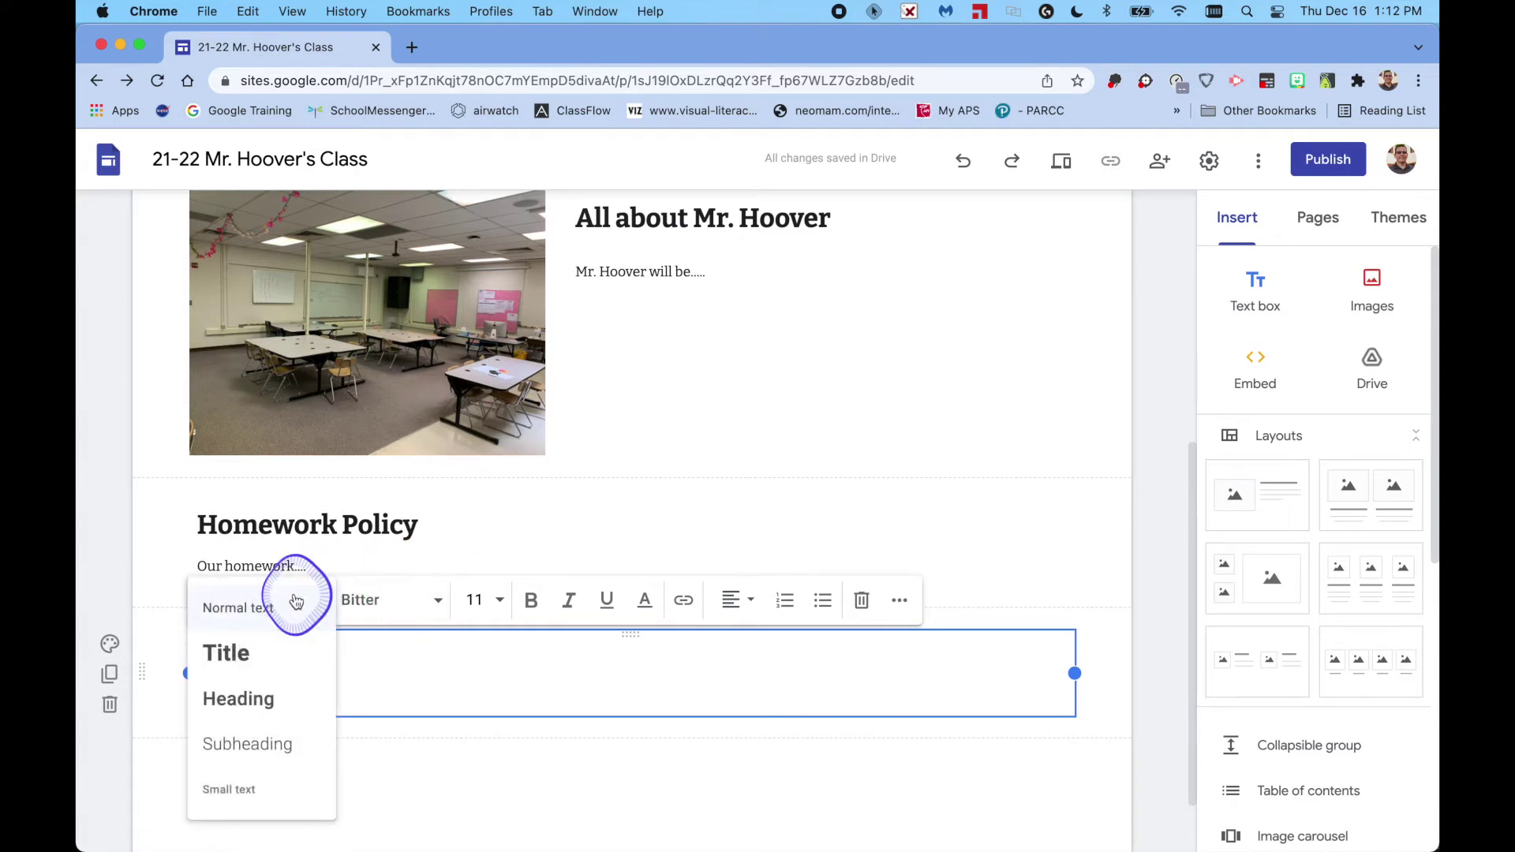
pyautogui.click(1162, 546)
# - Insert a table of contents between the page header and the section with the classroom photo
pyautogui.scroll(5, 1162, 546)
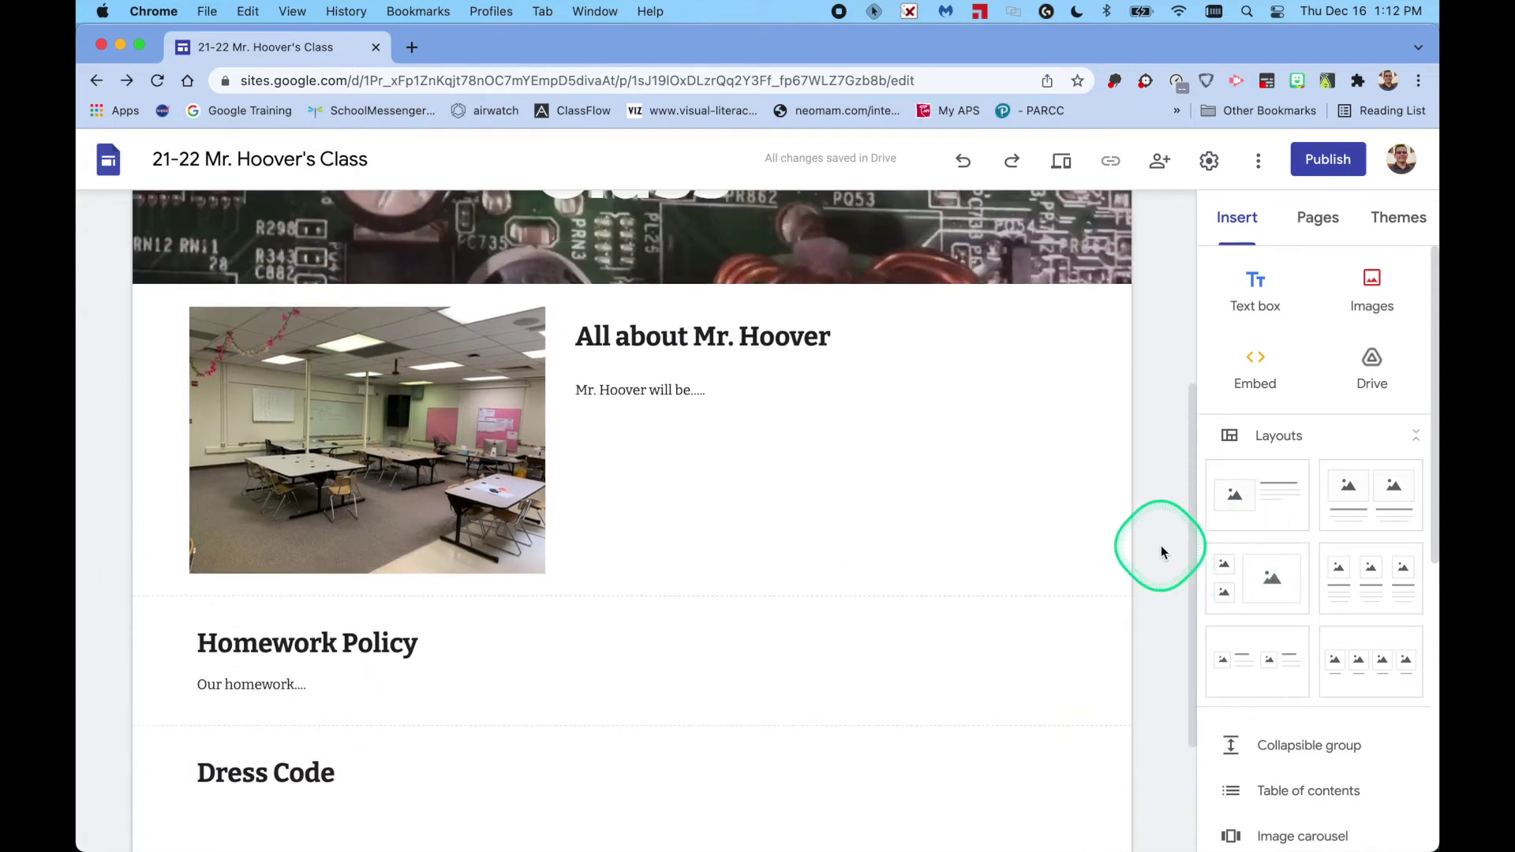
pyautogui.scroll(-1, 1162, 546)
pyautogui.scroll(5, 1077, 517)
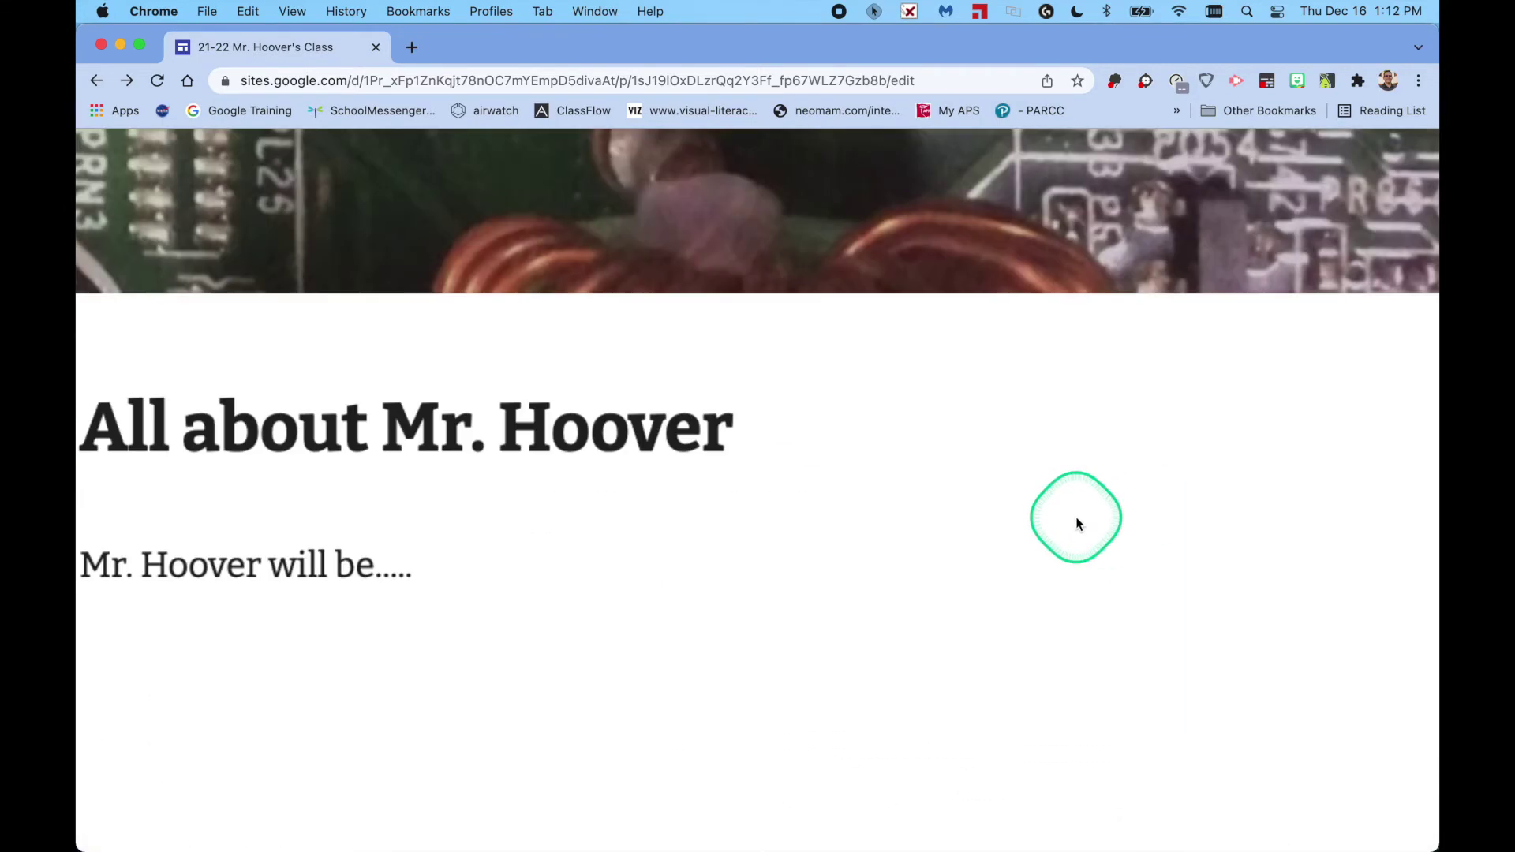
pyautogui.scroll(-5, 1077, 519)
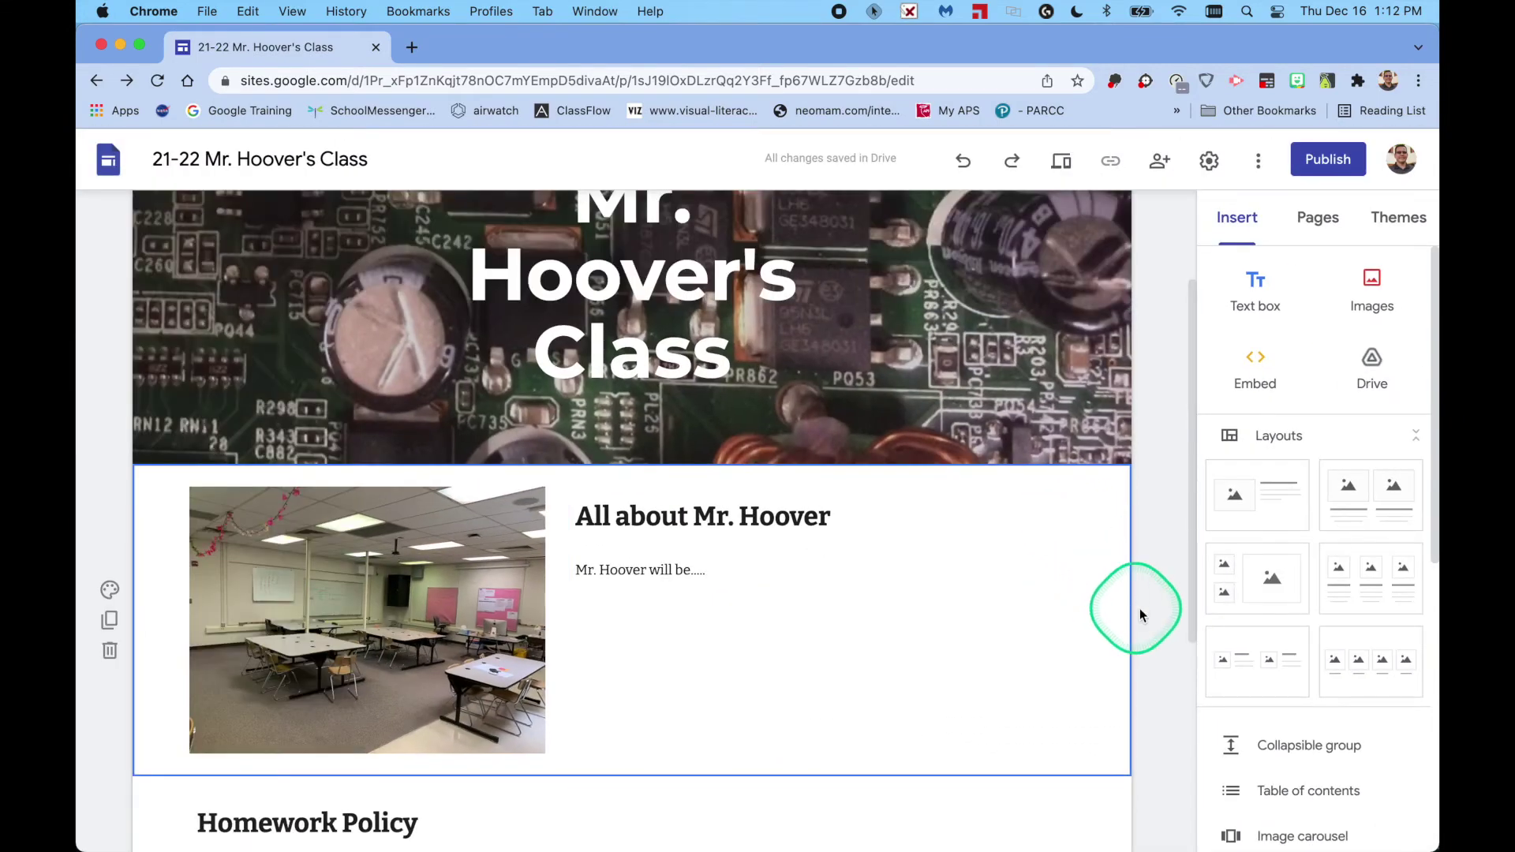
pyautogui.click(1289, 791)
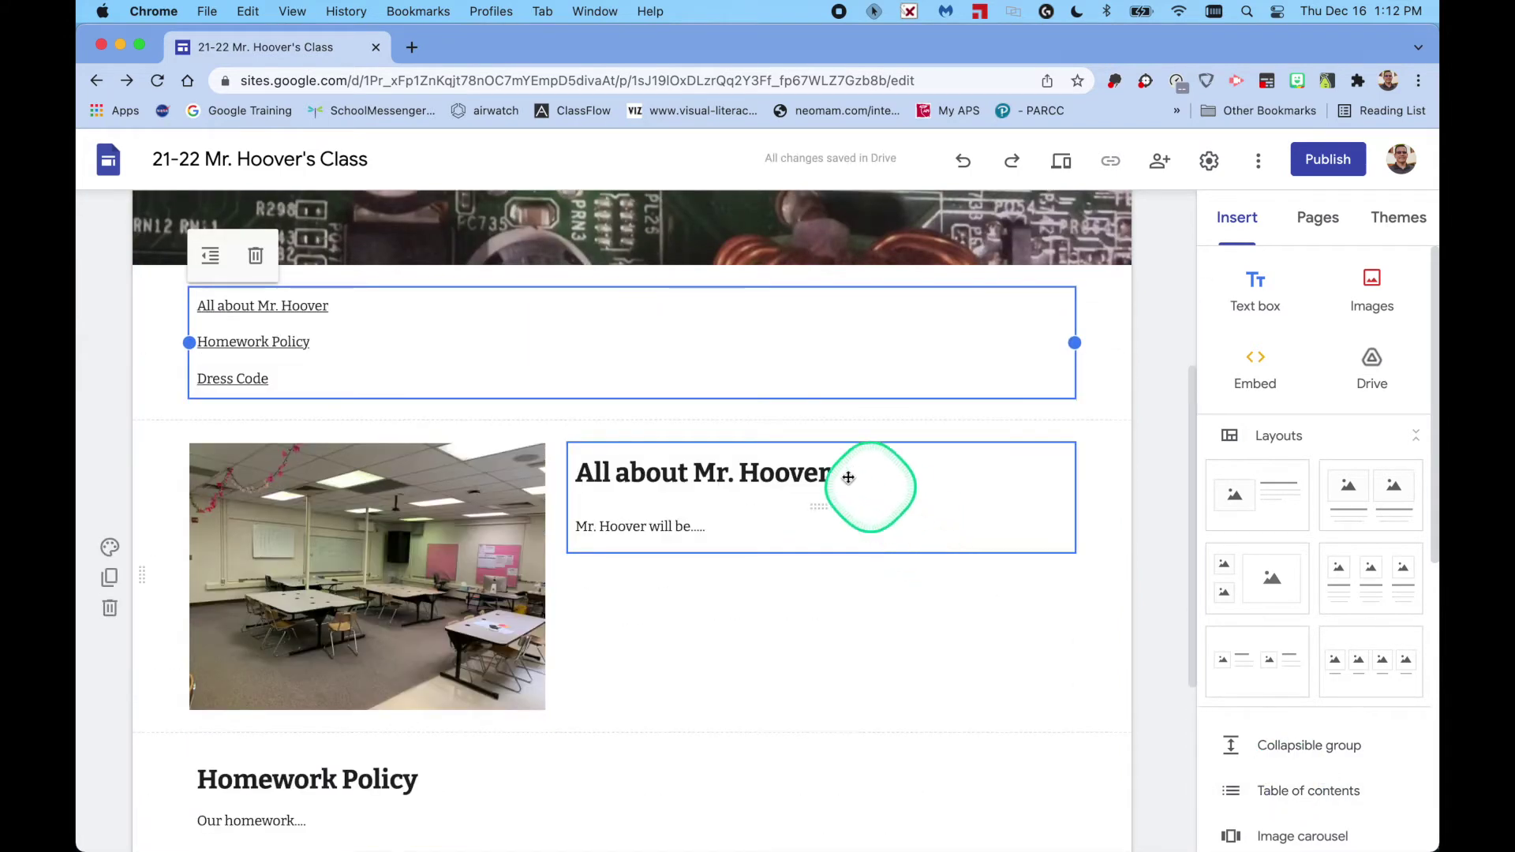
pyautogui.click(708, 473)
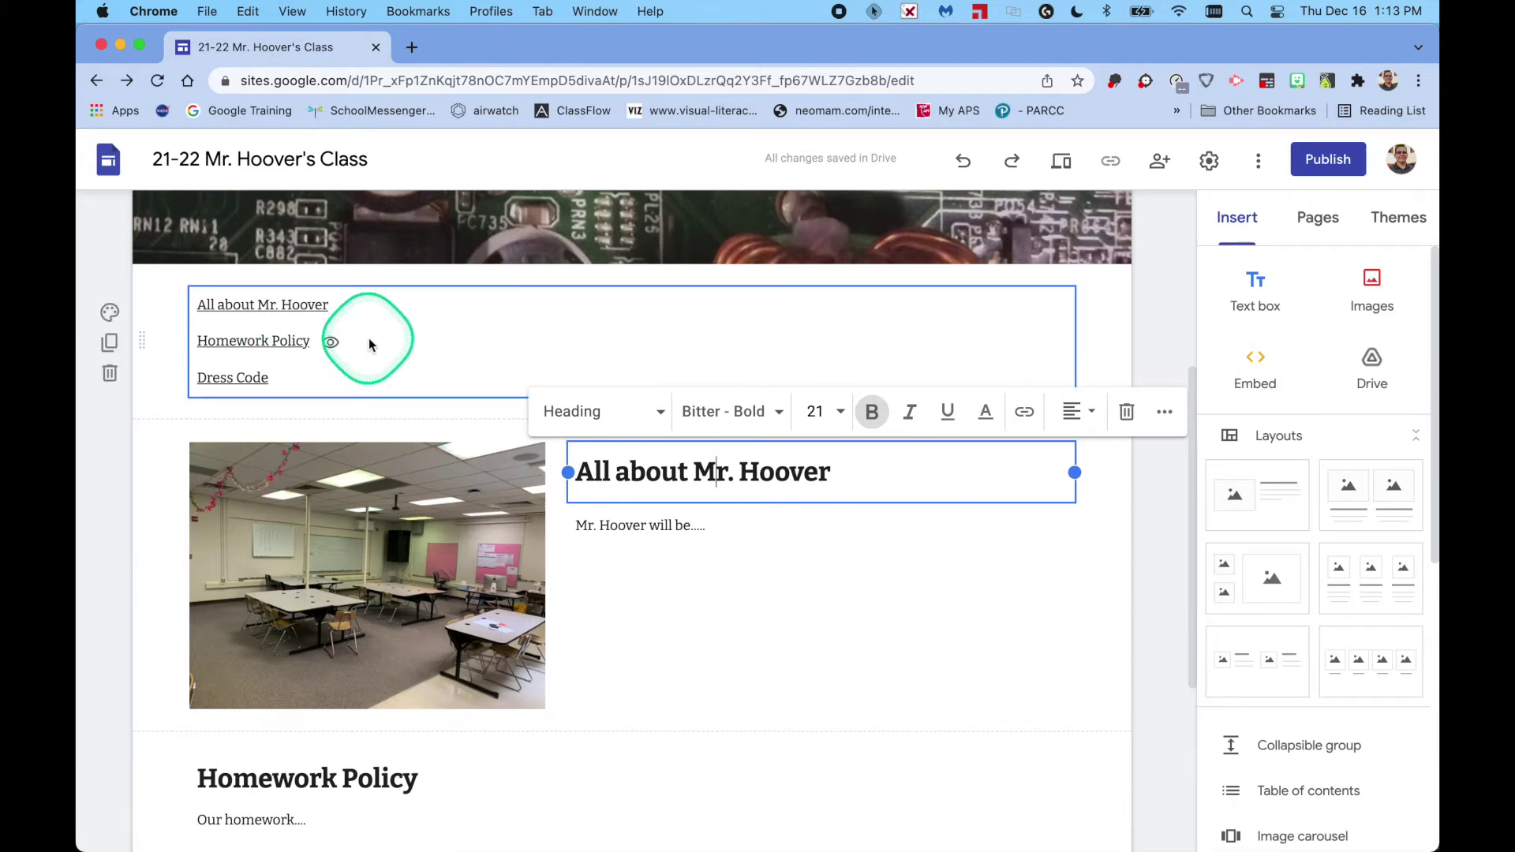
# - Narrow the heading and text column beside the classroom photo so that it ends just after the heading's last word
pyautogui.scroll(-1, 758, 615)
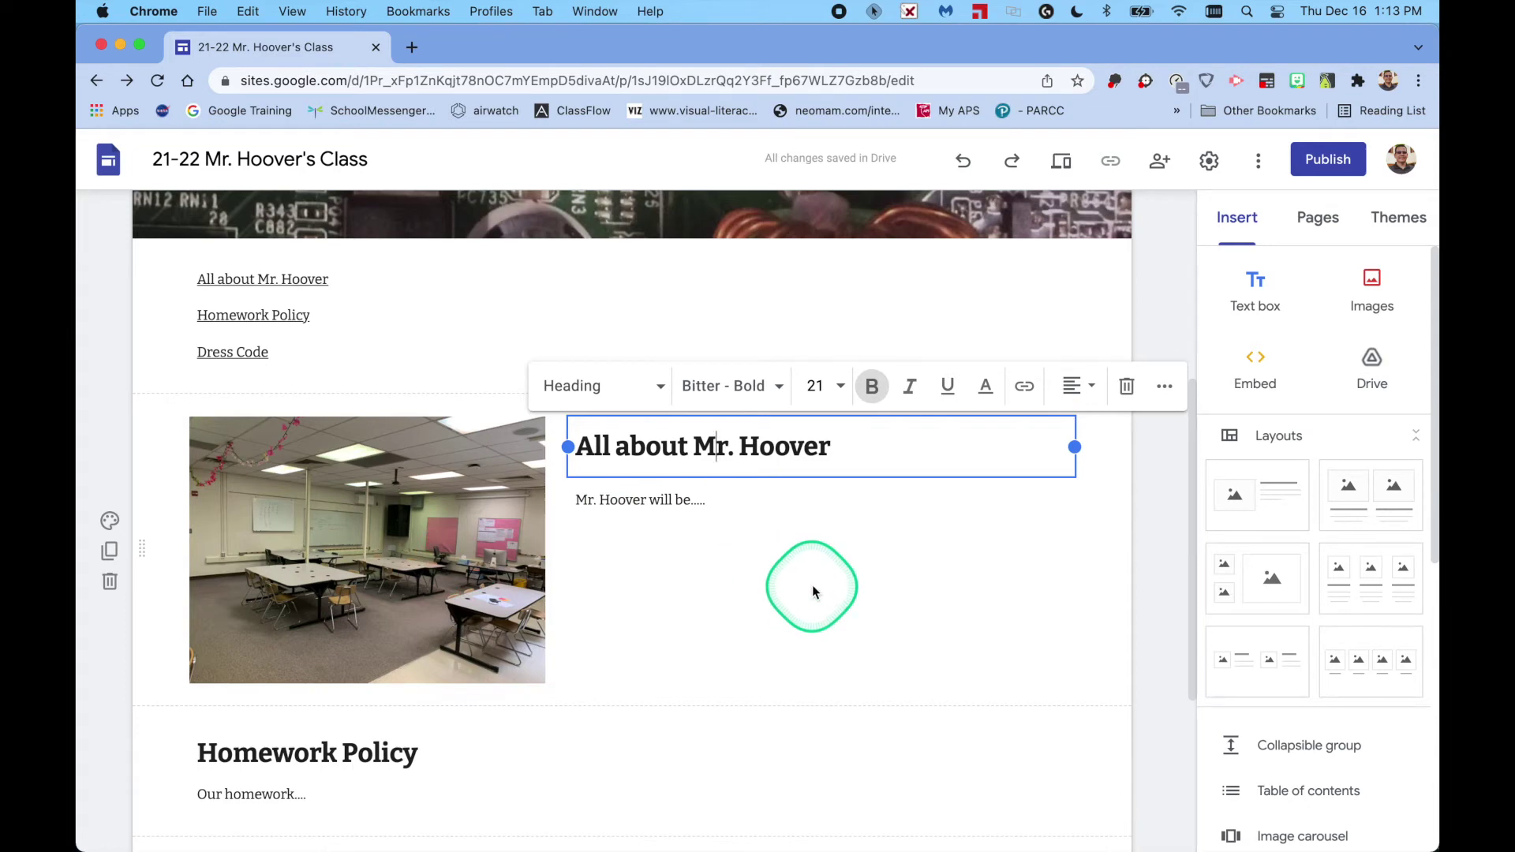
pyautogui.moveTo(1075, 446); pyautogui.dragTo(855, 442)
pyautogui.click(896, 497)
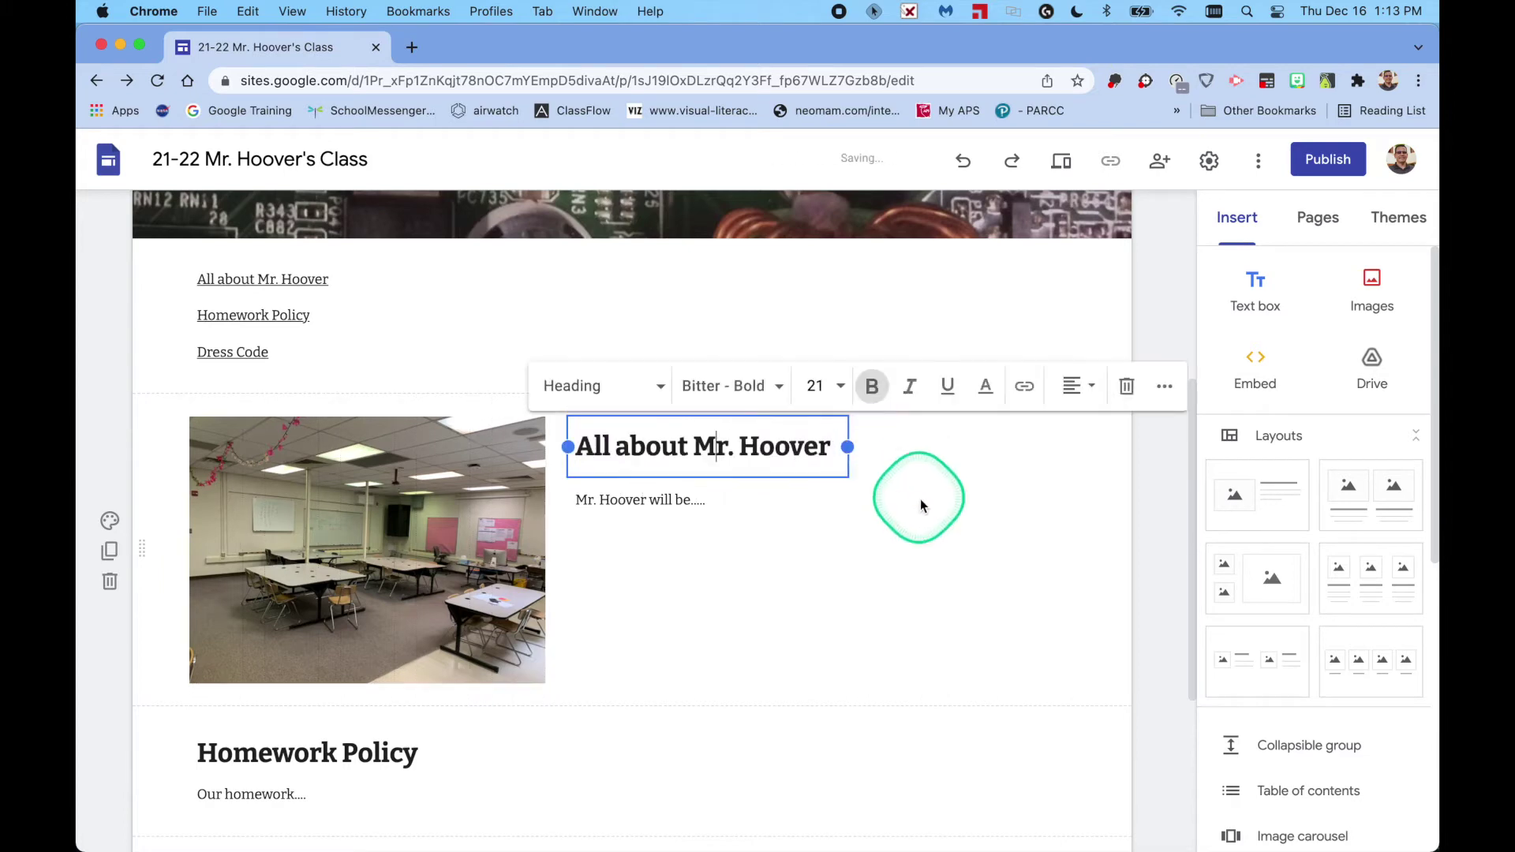
pyautogui.click(789, 499)
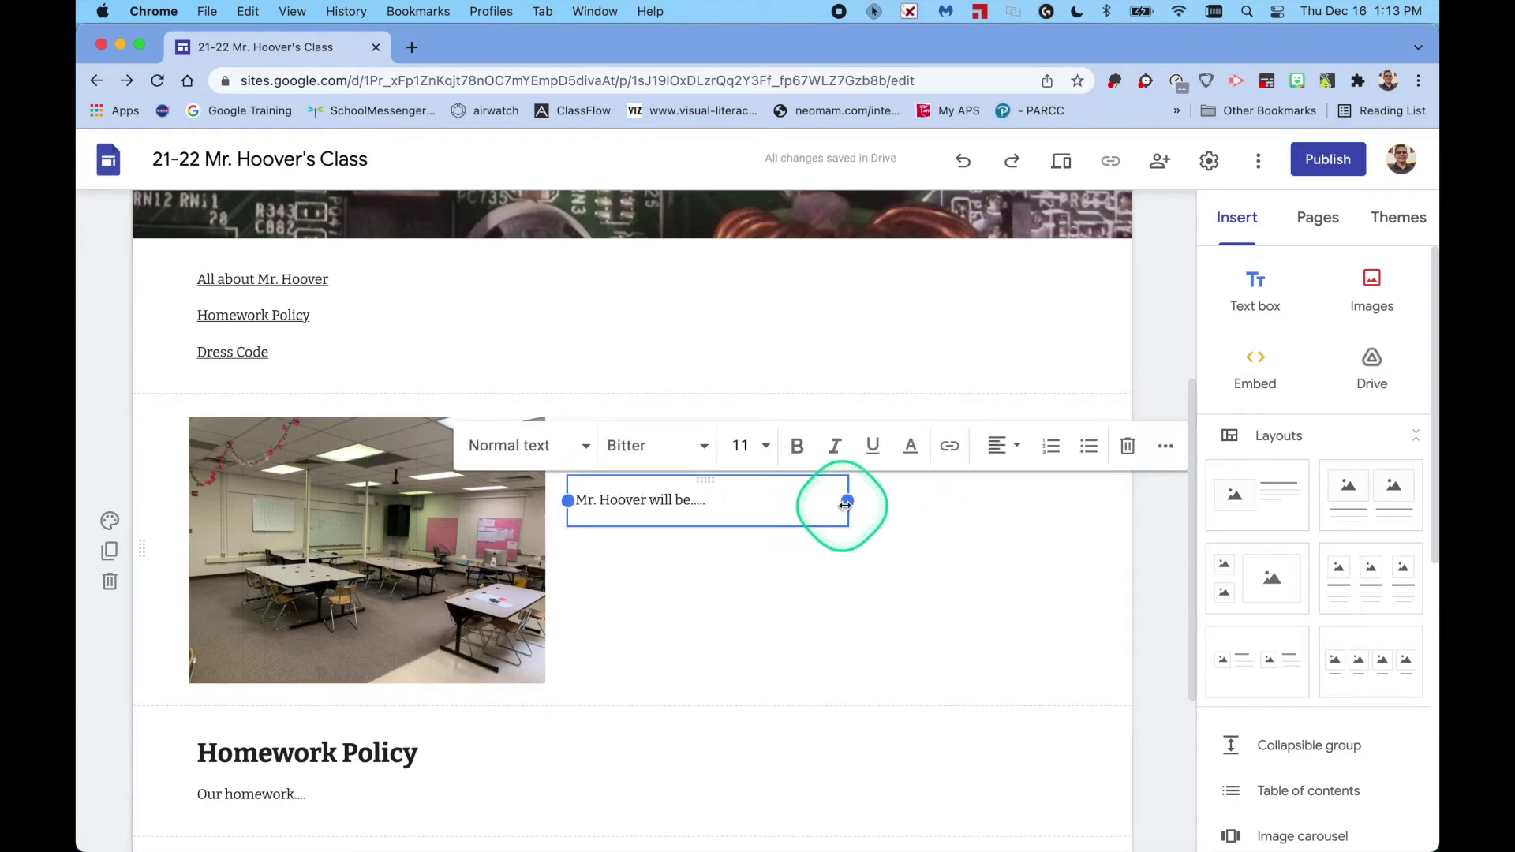
pyautogui.click(873, 535)
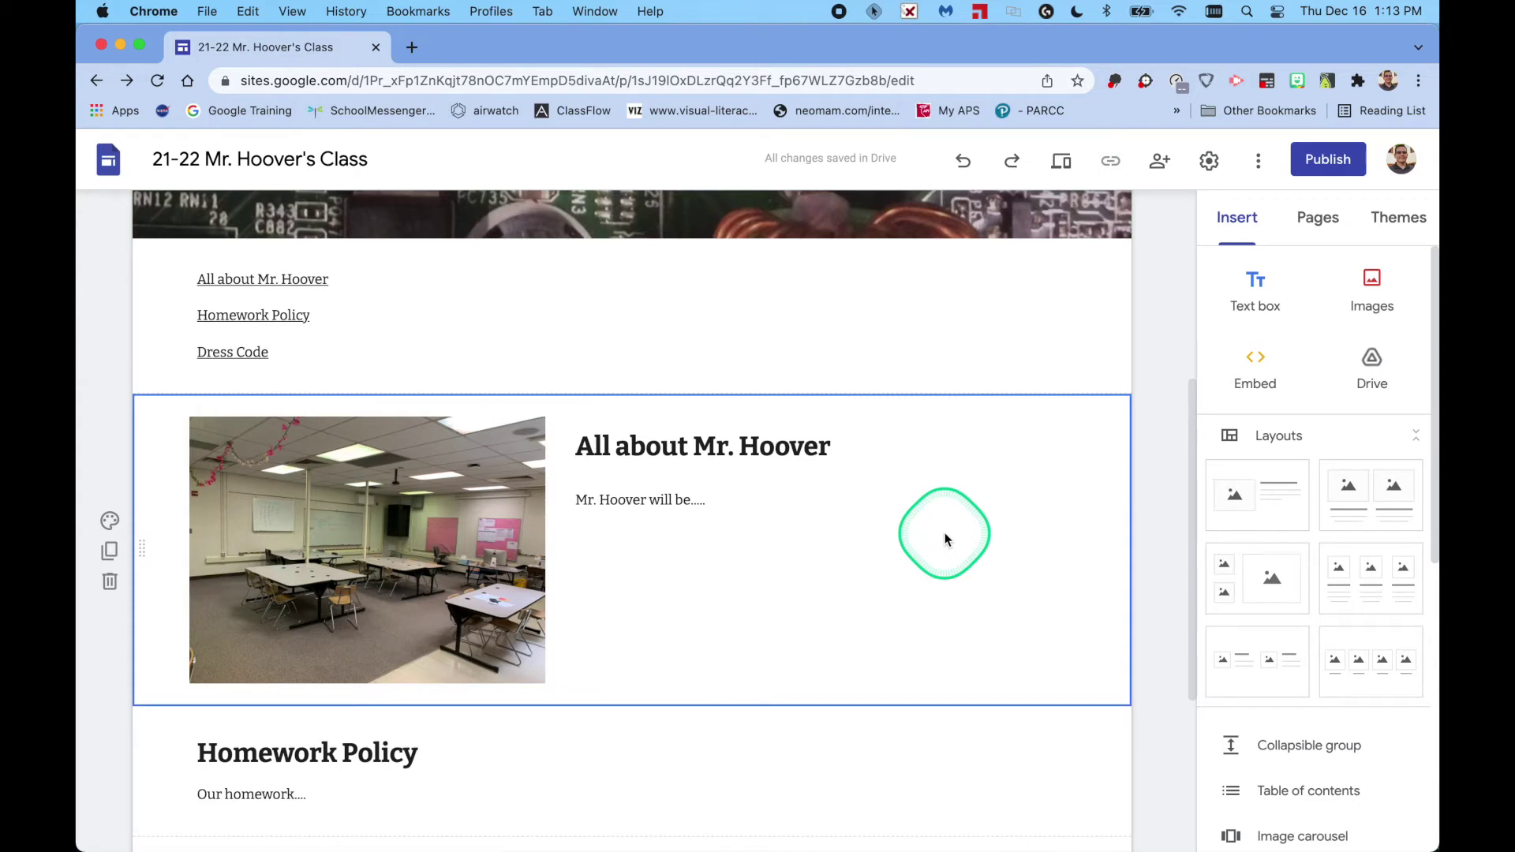
# - Insert the teacher's portrait from Google Photos, dated Sep 25, 2020, into the free space beside the heading and text
pyautogui.doubleClick(945, 533)
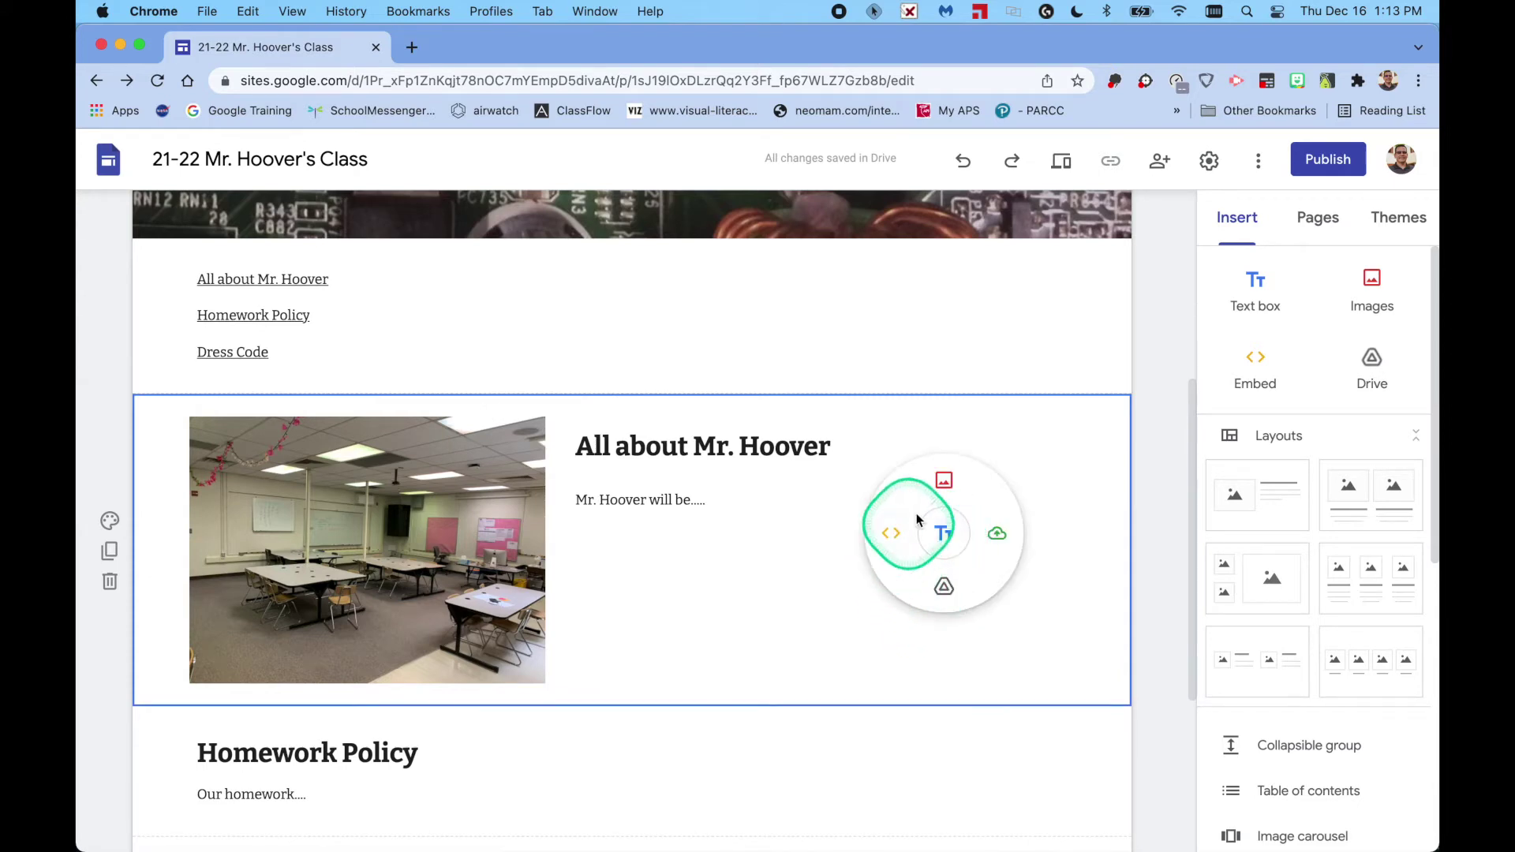
pyautogui.click(945, 483)
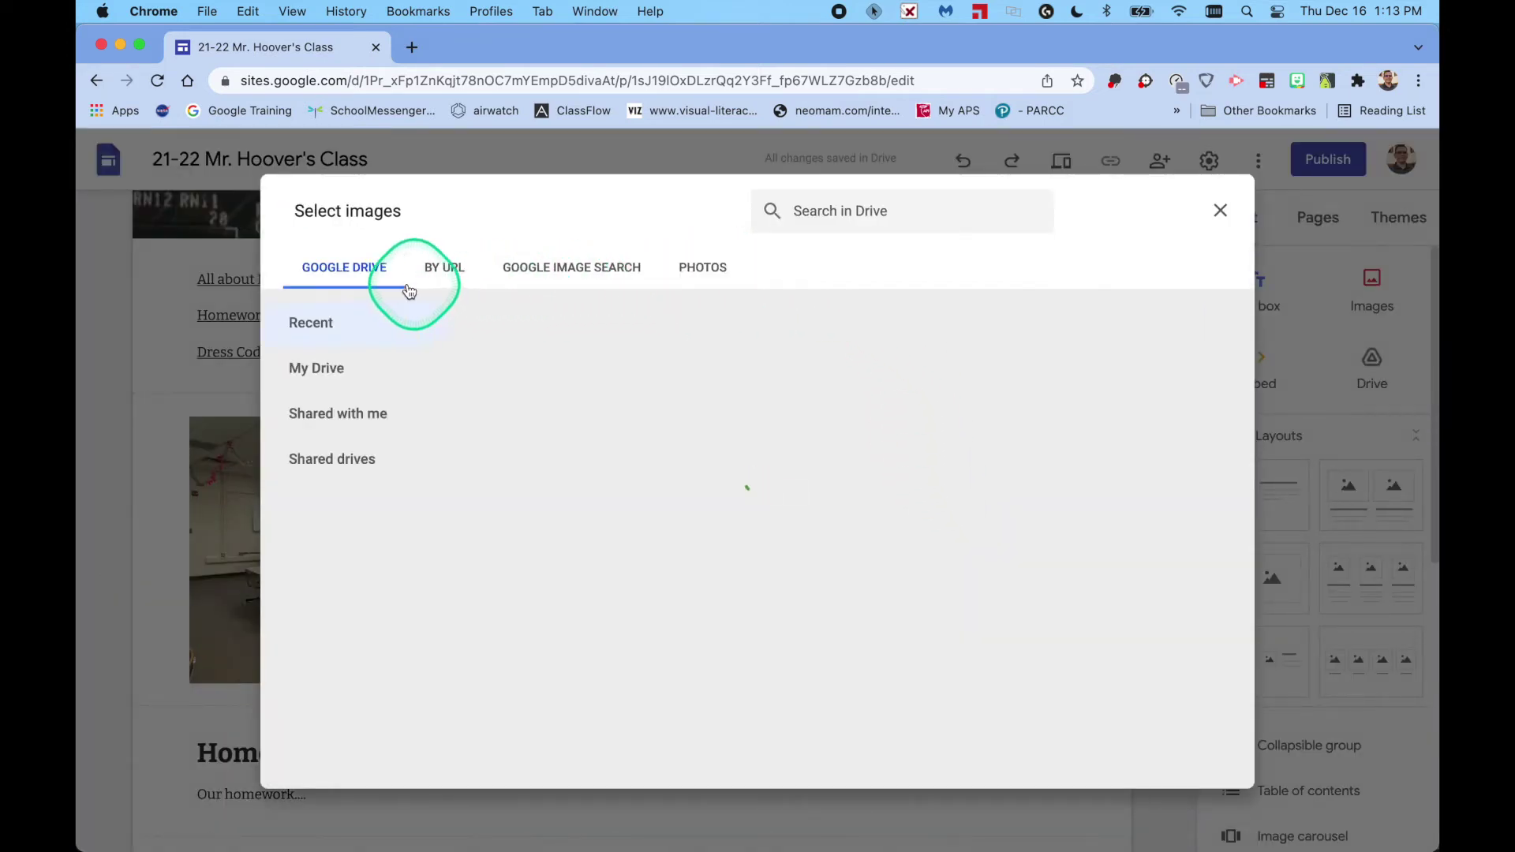
pyautogui.click(699, 273)
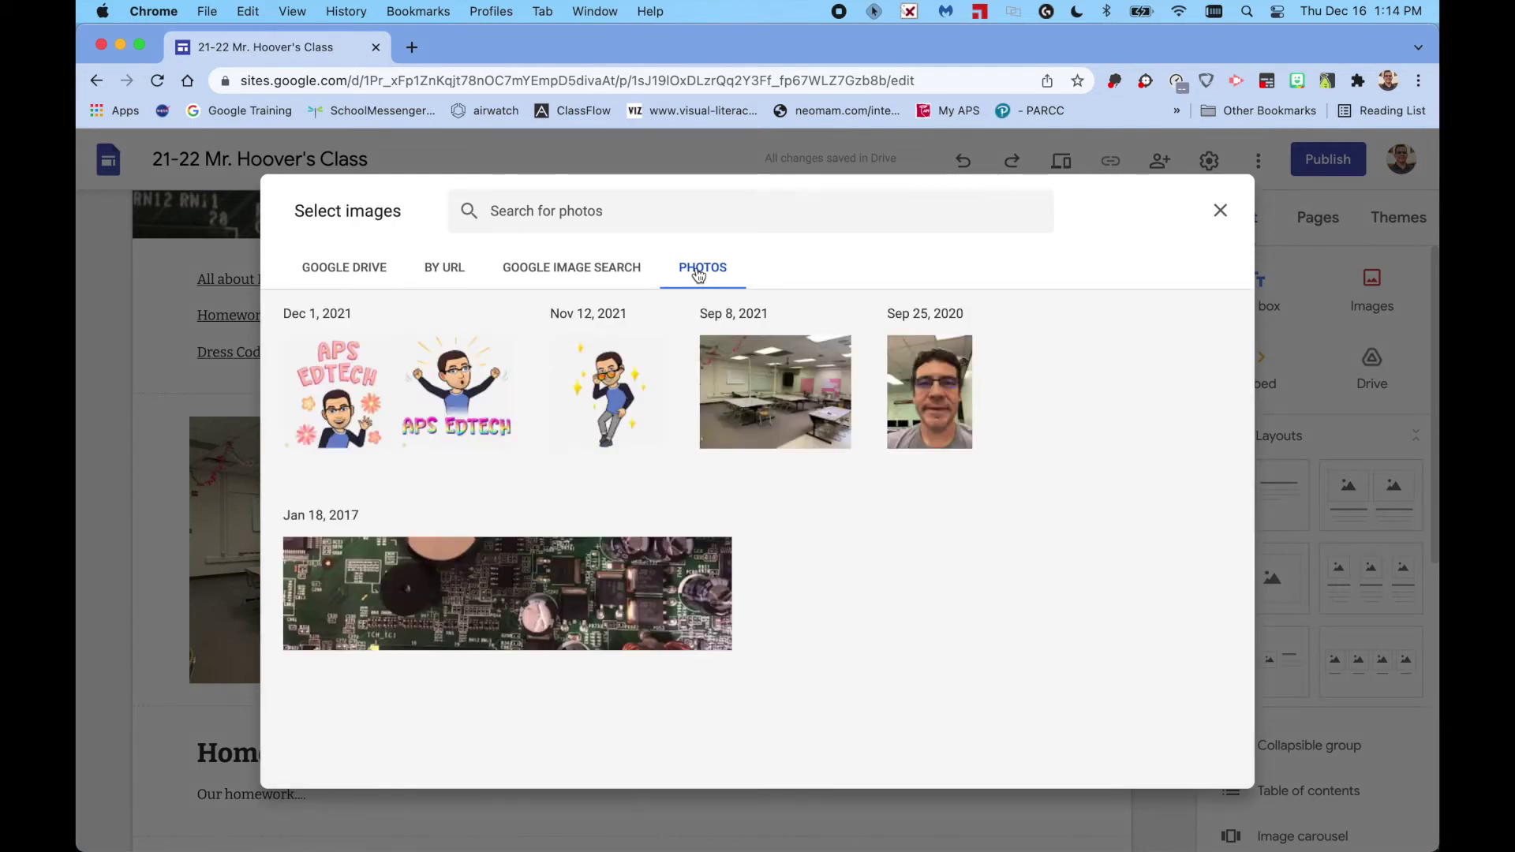
pyautogui.click(939, 397)
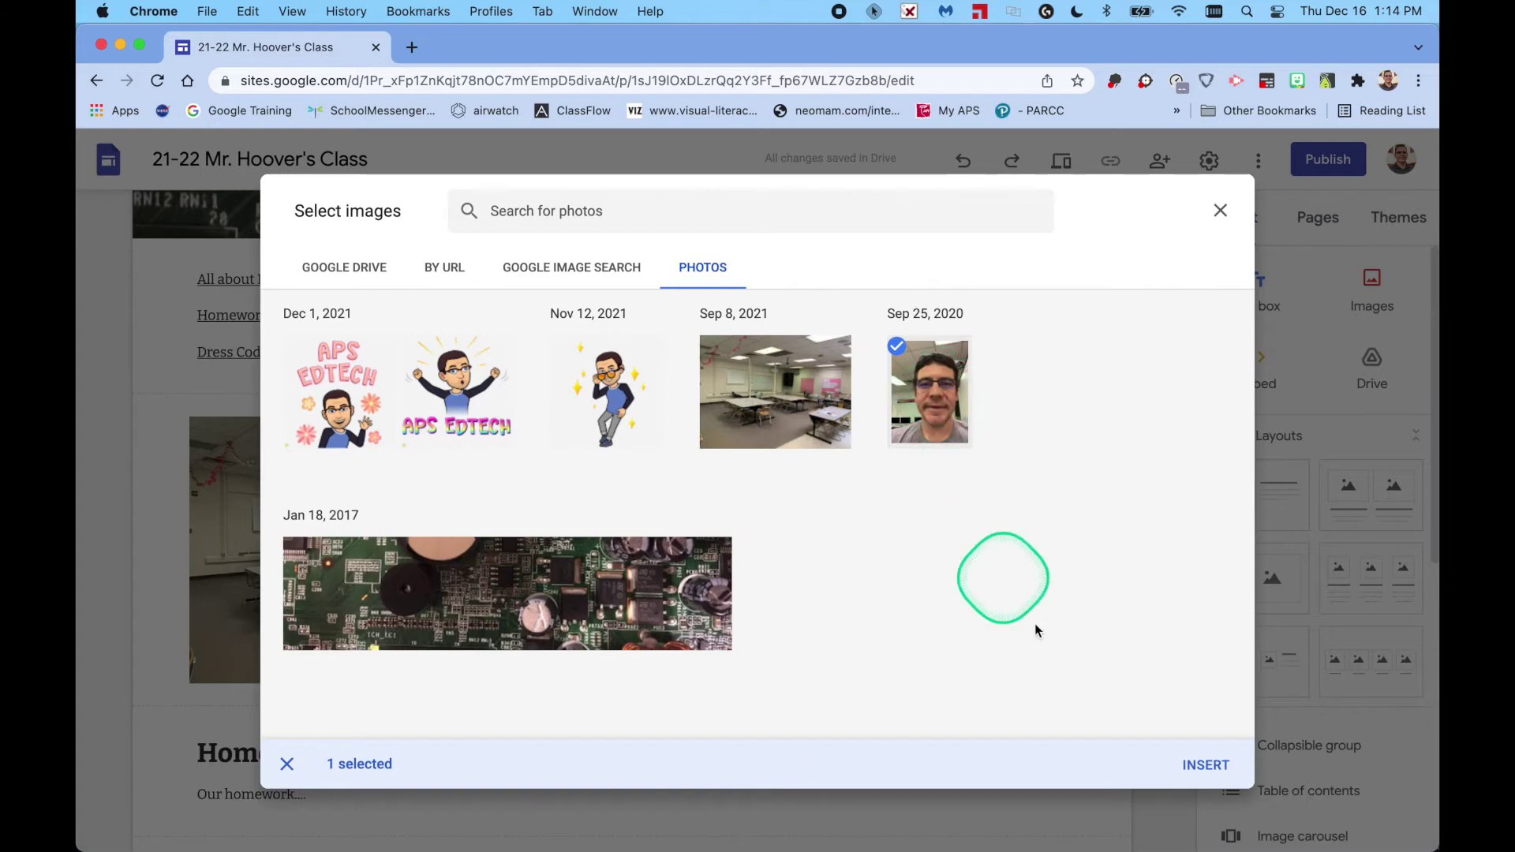
pyautogui.click(1205, 765)
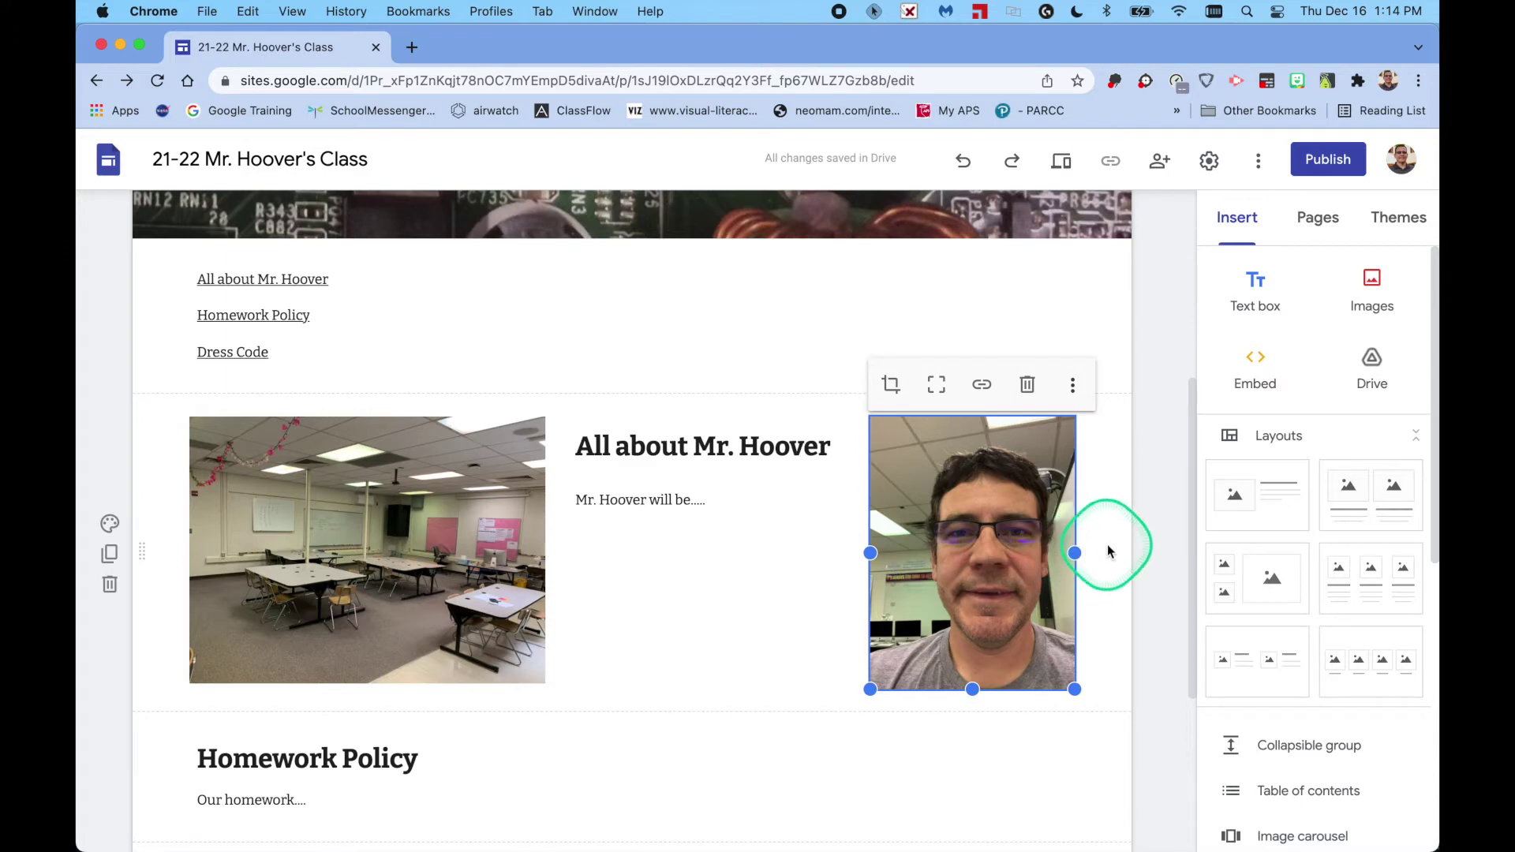
pyautogui.click(1150, 545)
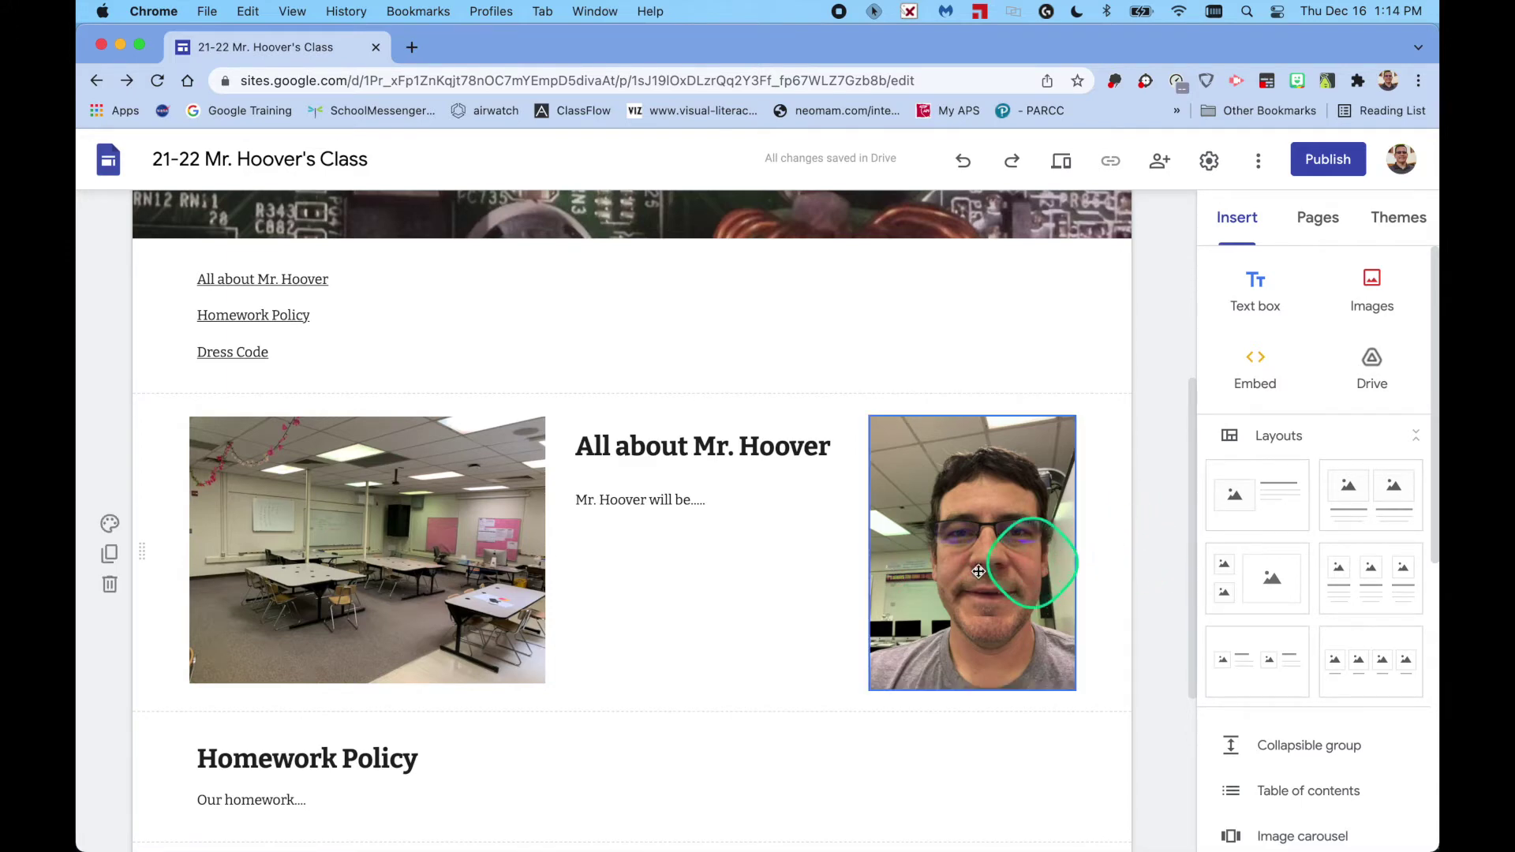
# - Insert the red ED TECH apple logo from the recent Google Drive images under the text between the two photos
pyautogui.scroll(-3, 666, 612)
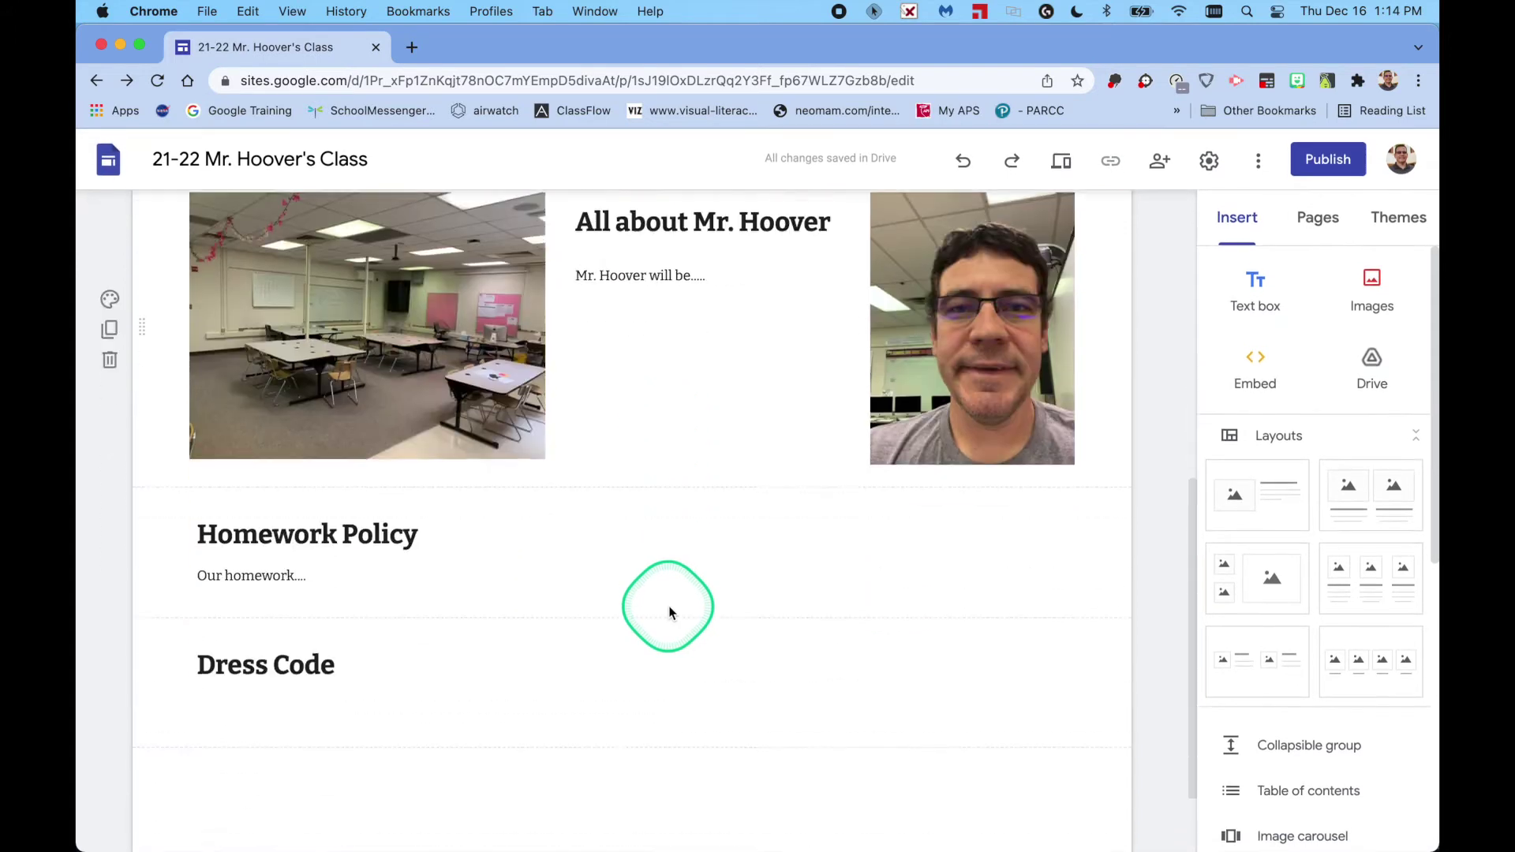
pyautogui.scroll(7, 670, 609)
pyautogui.scroll(-3, 669, 608)
pyautogui.scroll(-3, 669, 608)
pyautogui.click(668, 606)
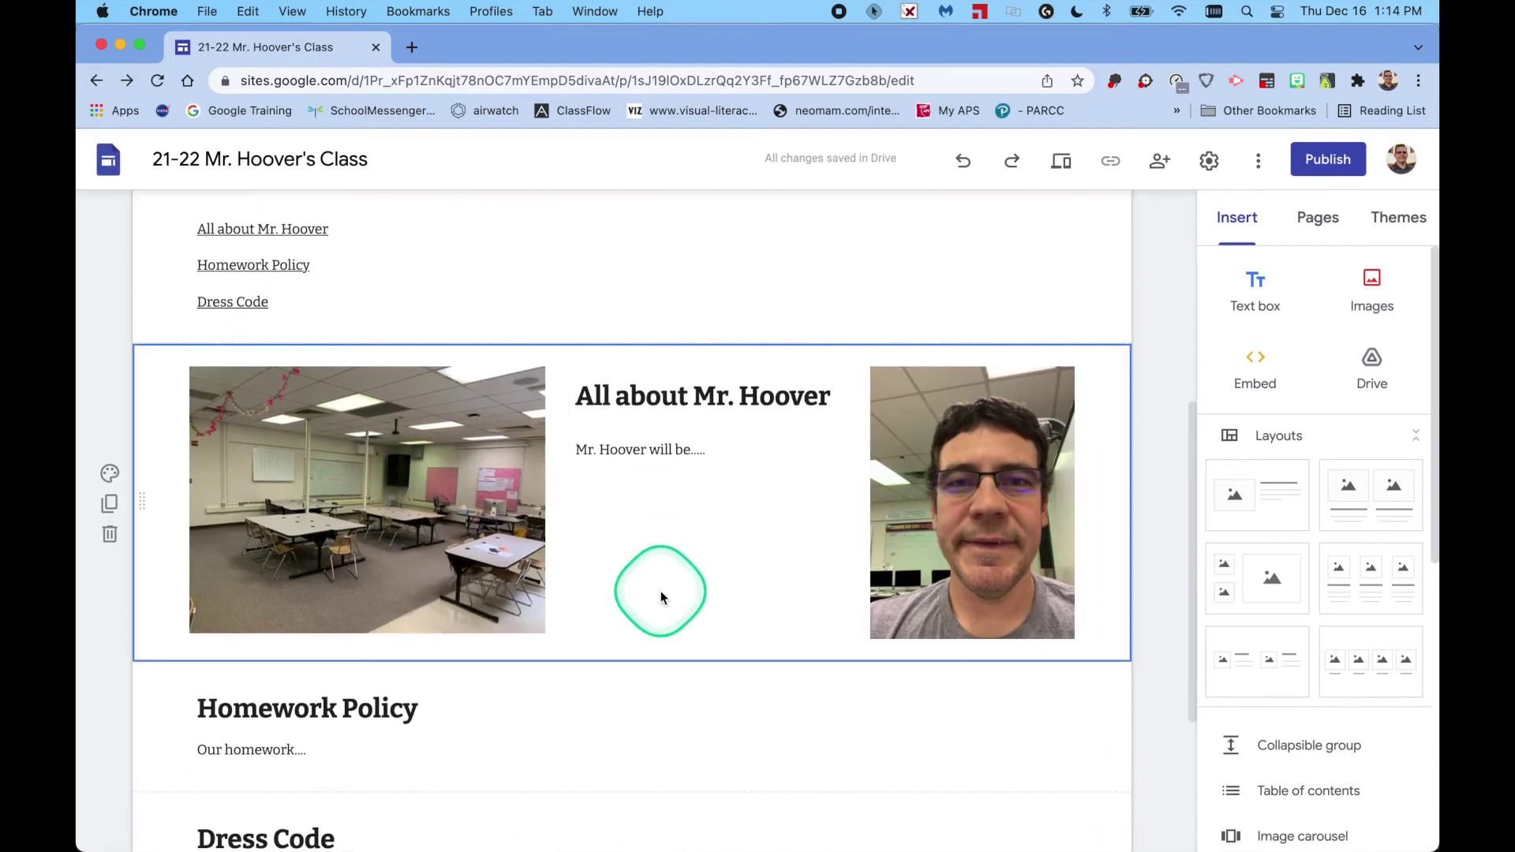
pyautogui.doubleClick(675, 580)
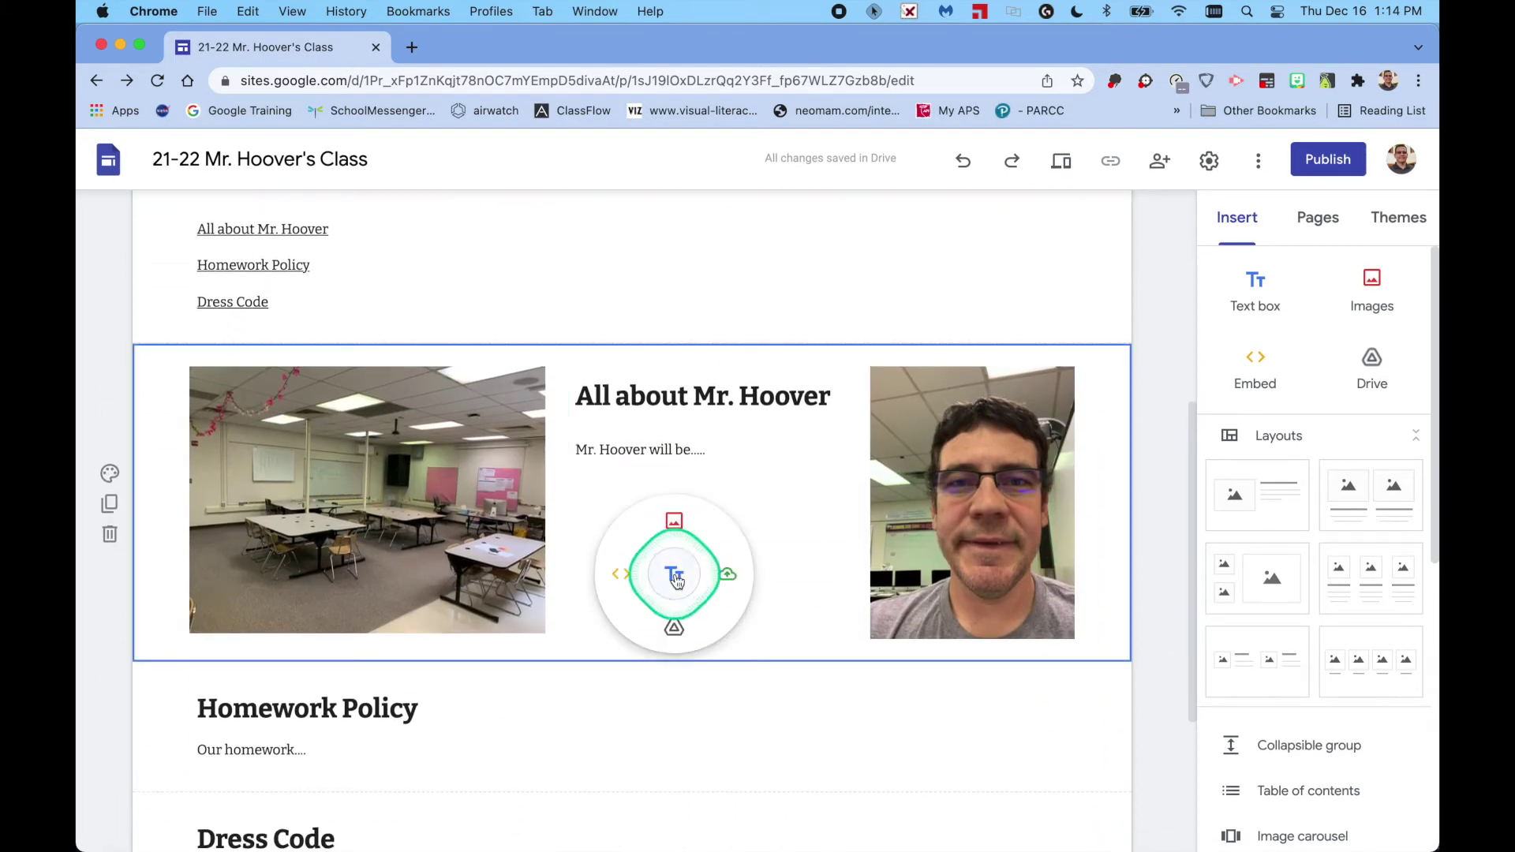
pyautogui.click(673, 528)
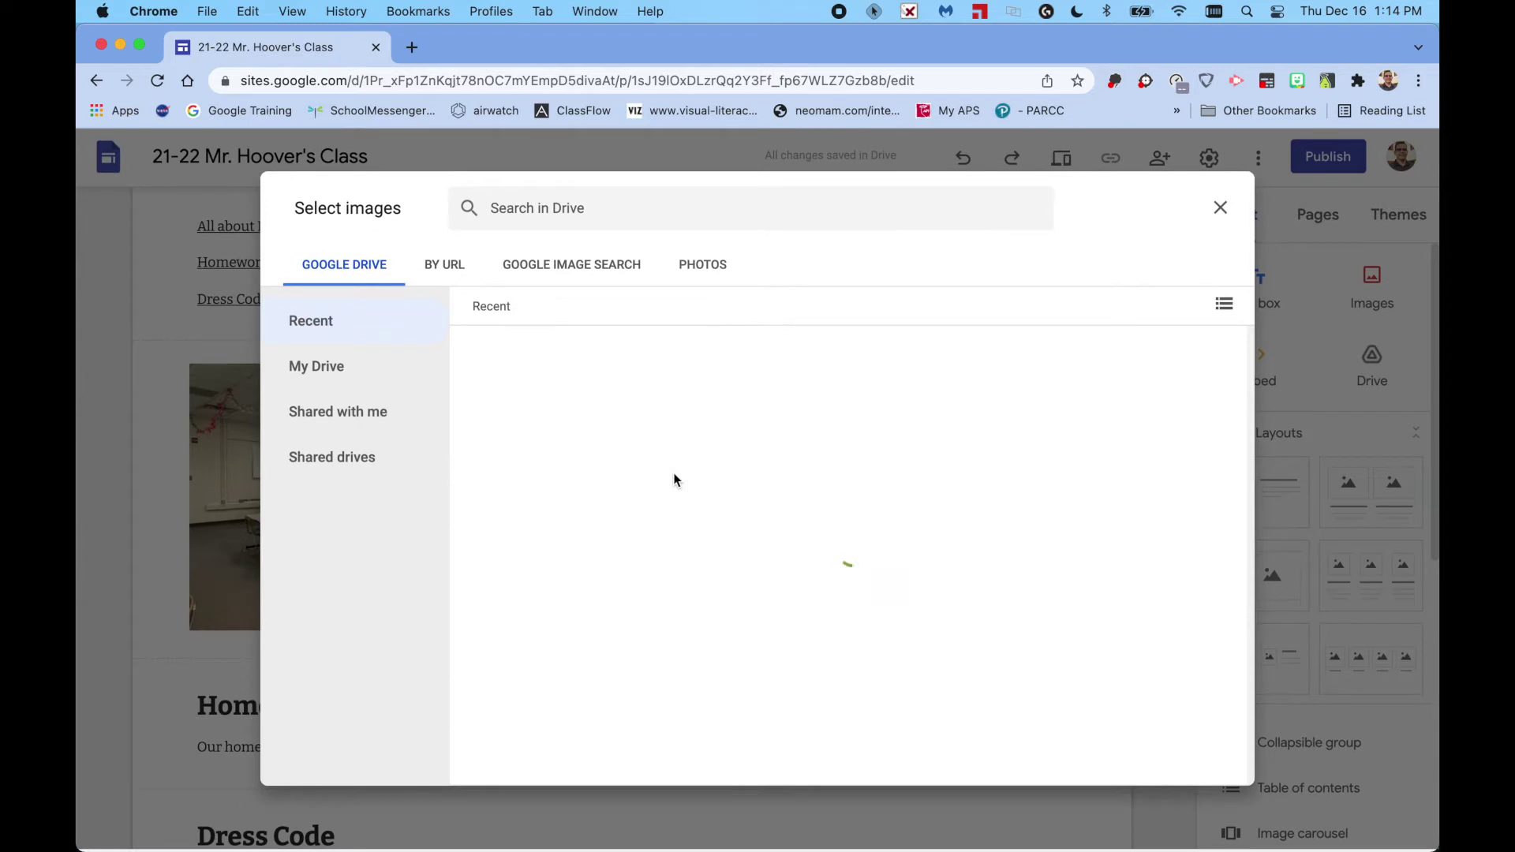
pyautogui.scroll(-2, 674, 474)
pyautogui.scroll(2, 674, 476)
pyautogui.scroll(-5, 674, 474)
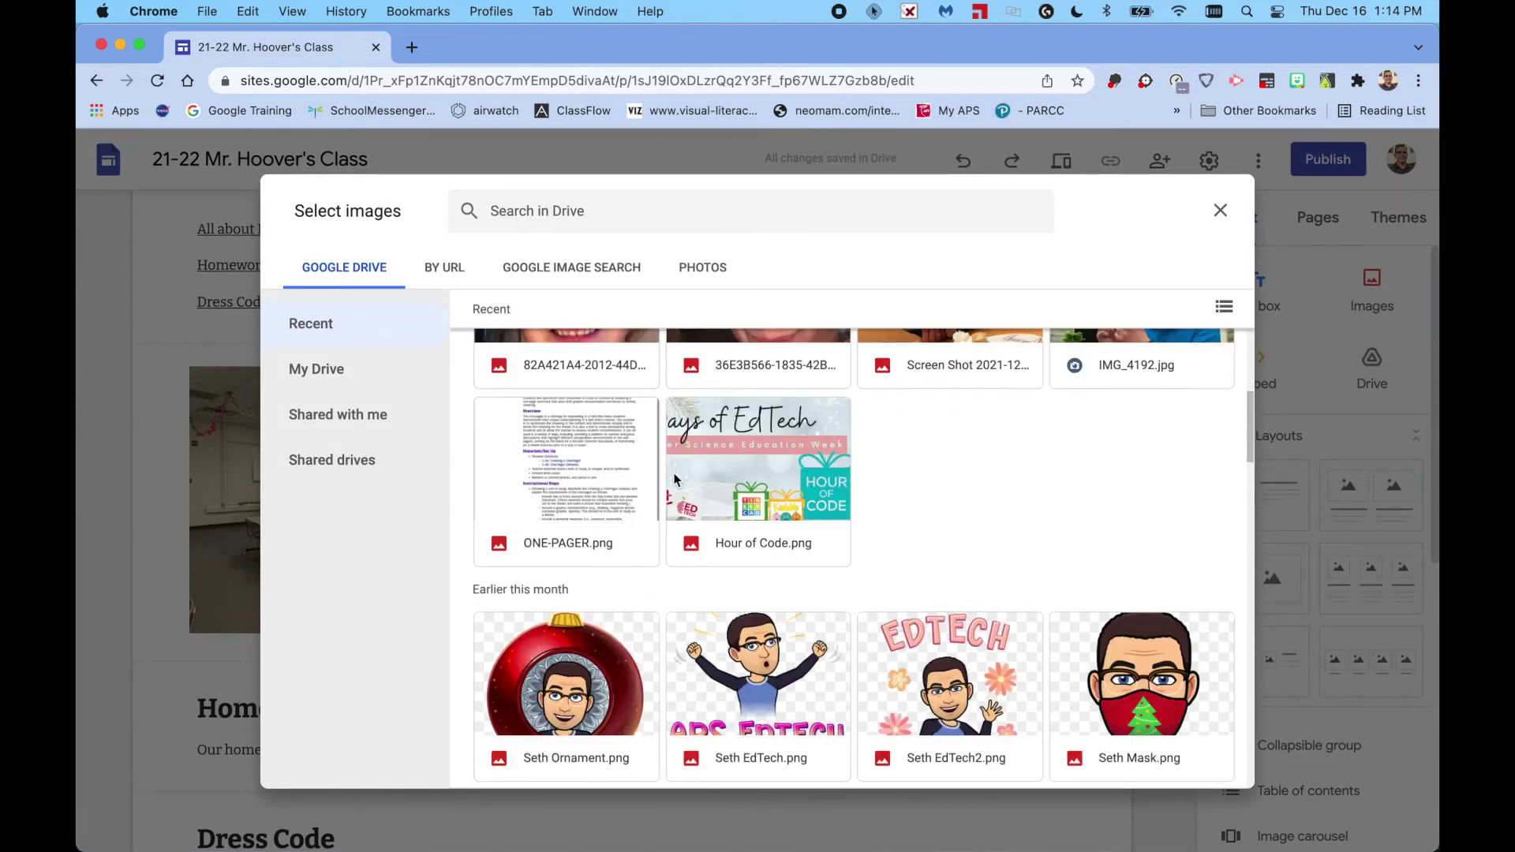
pyautogui.scroll(-5, 674, 479)
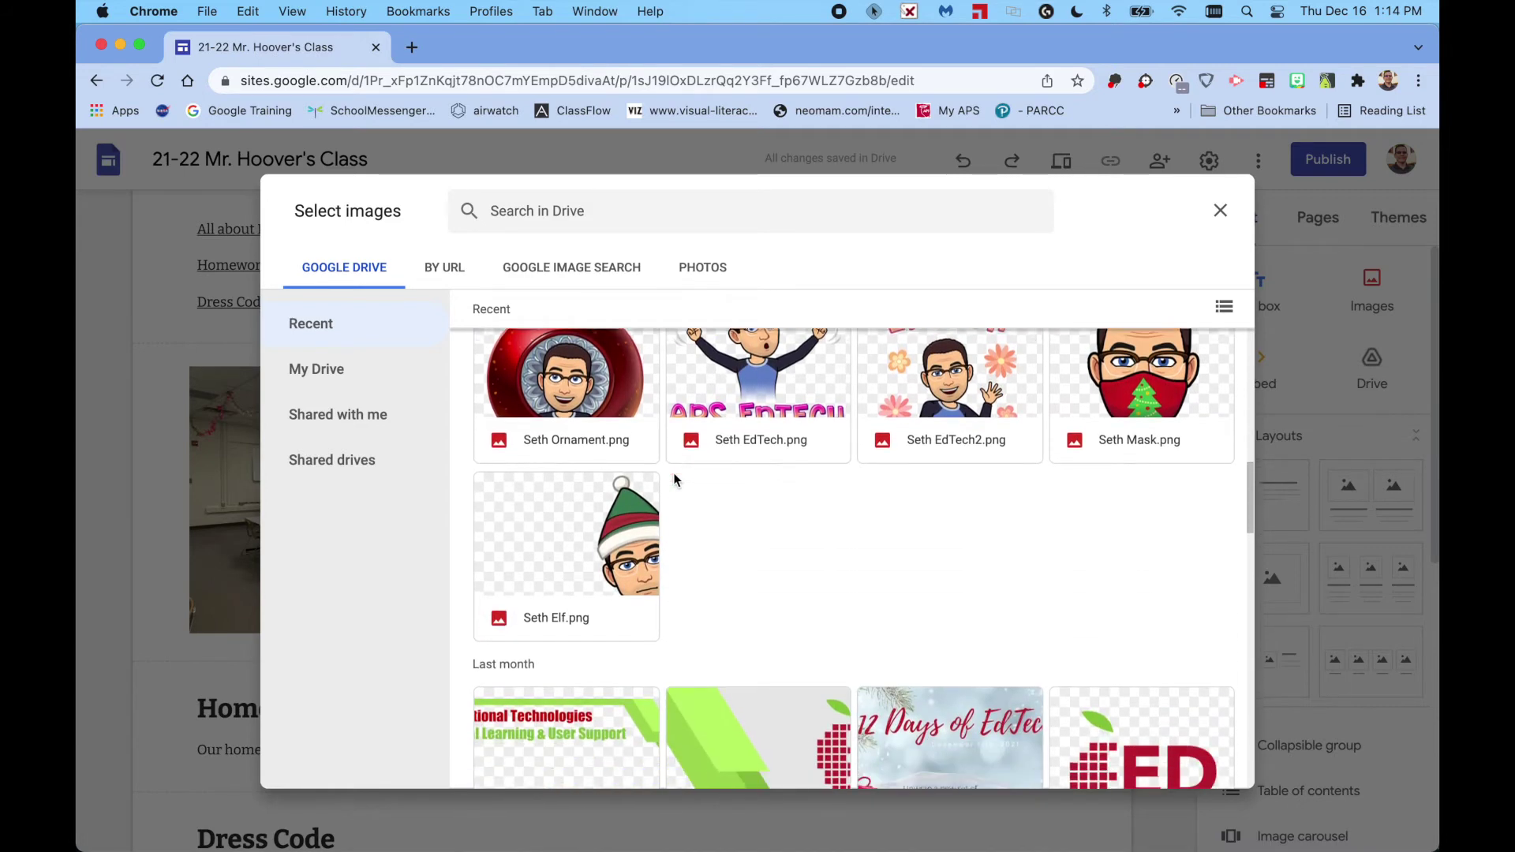
pyautogui.click(1127, 512)
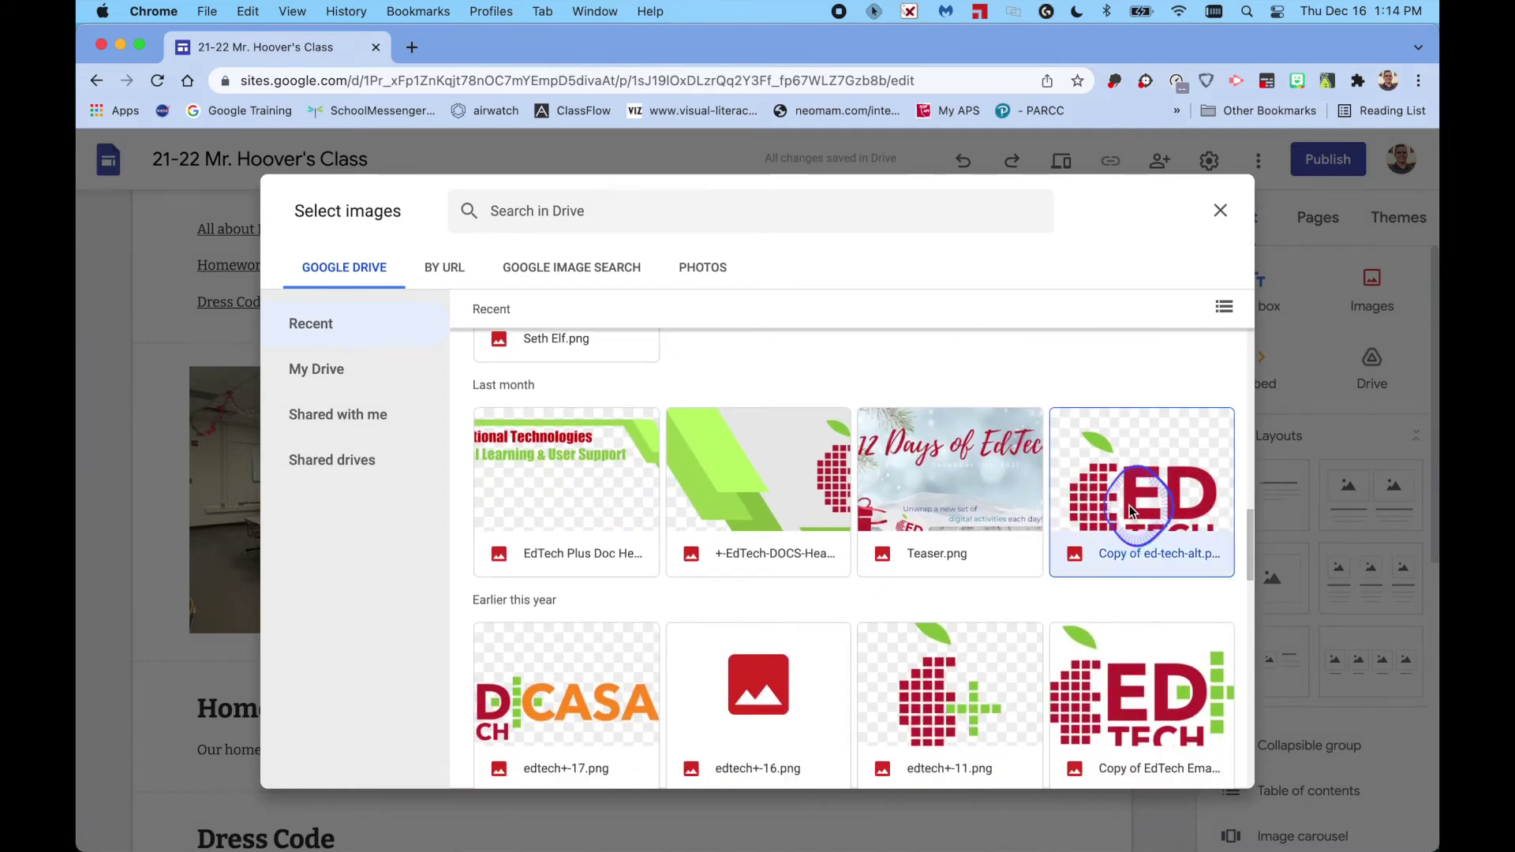
pyautogui.doubleClick(1130, 505)
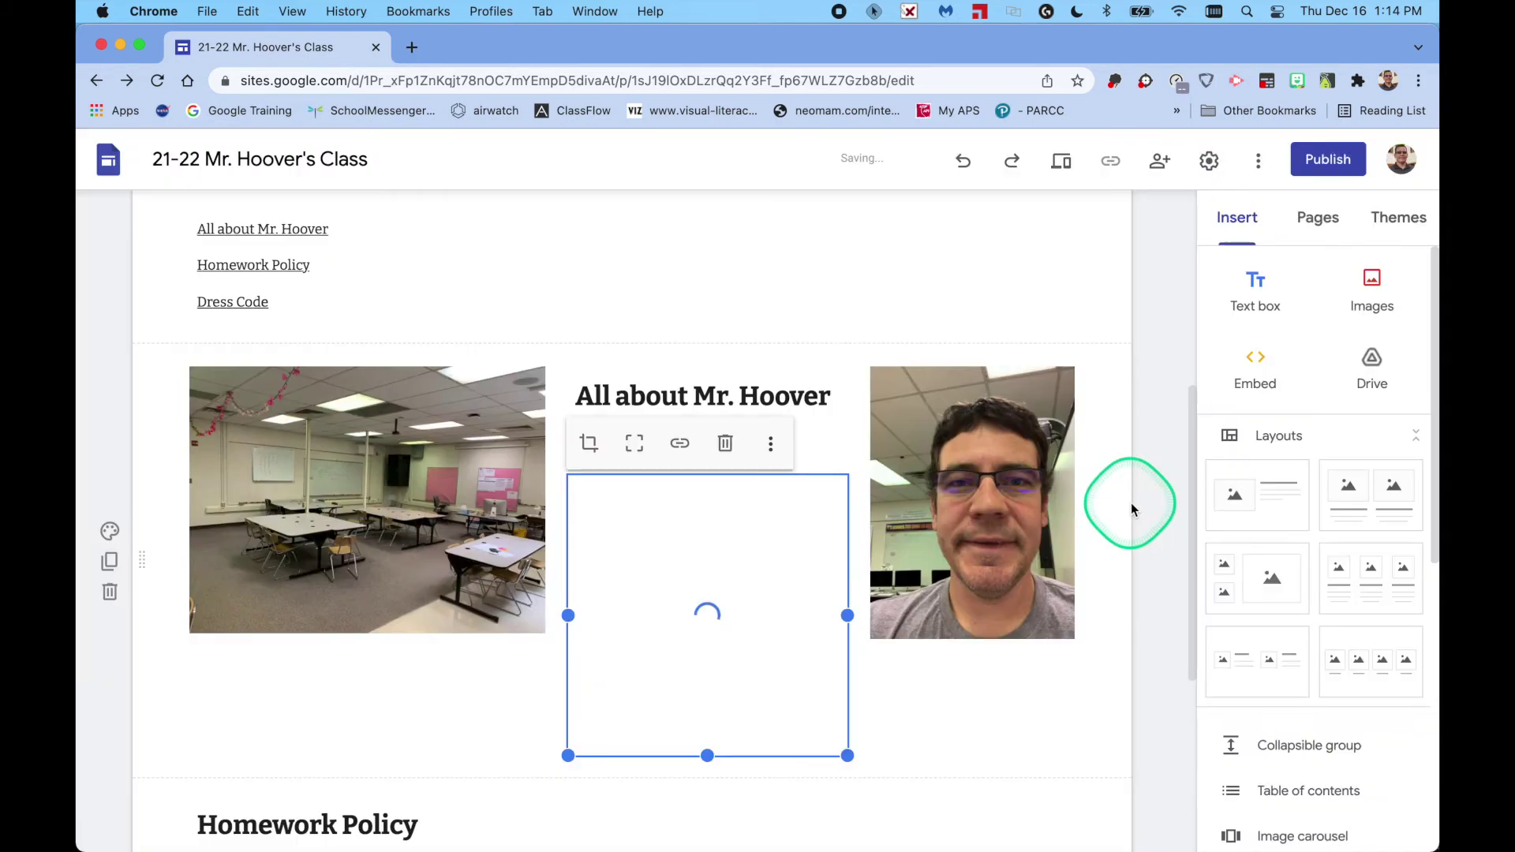
pyautogui.click(1125, 641)
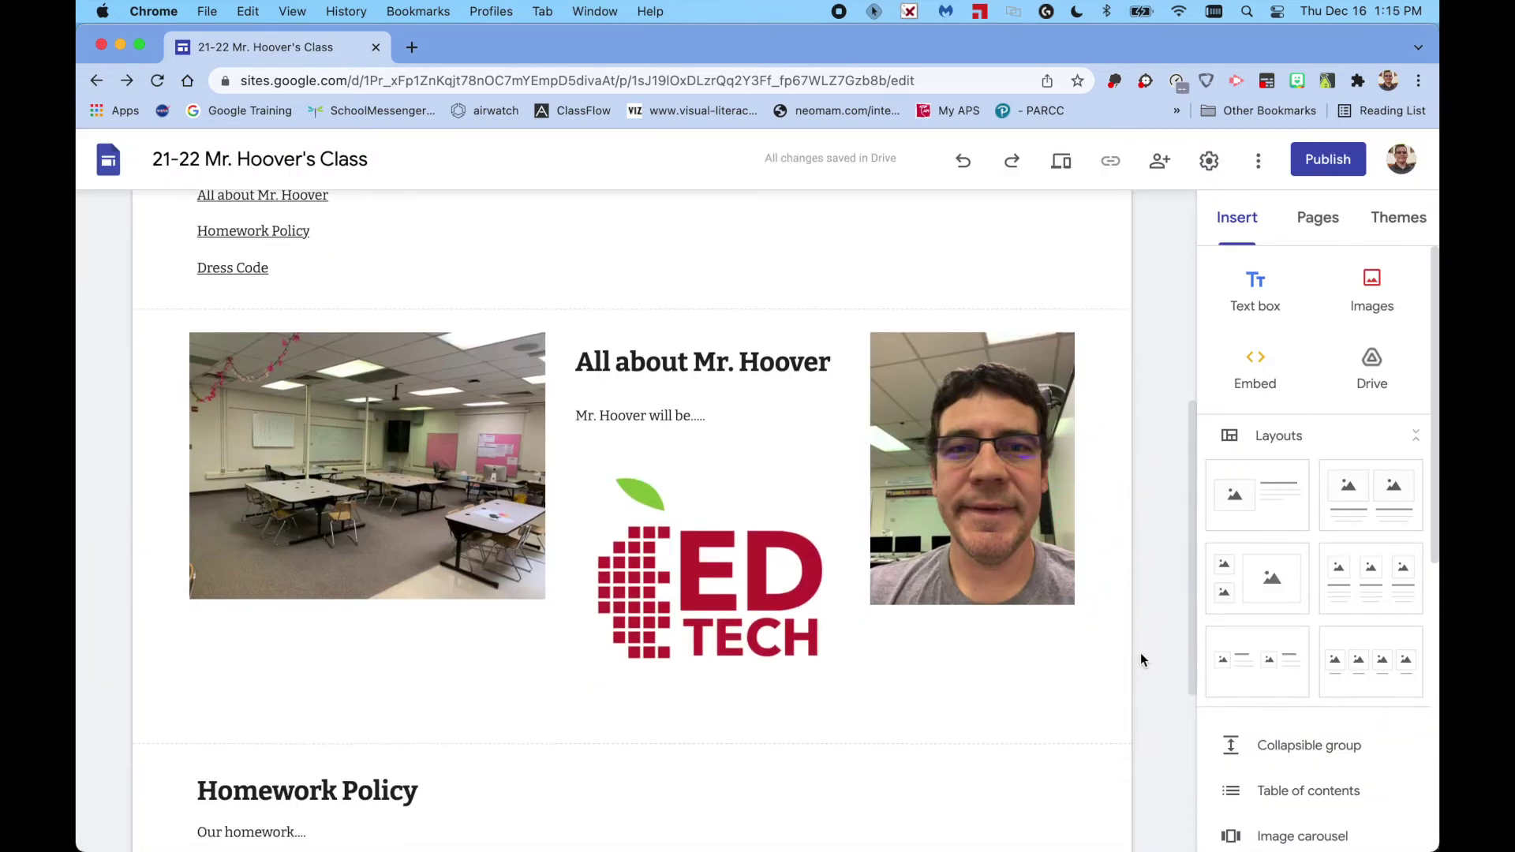
# - Insert the cartoon avatar with sunglasses from Google Photos, dated Nov 12, 2021, as a new section below Dress Code
pyautogui.scroll(-5, 1159, 478)
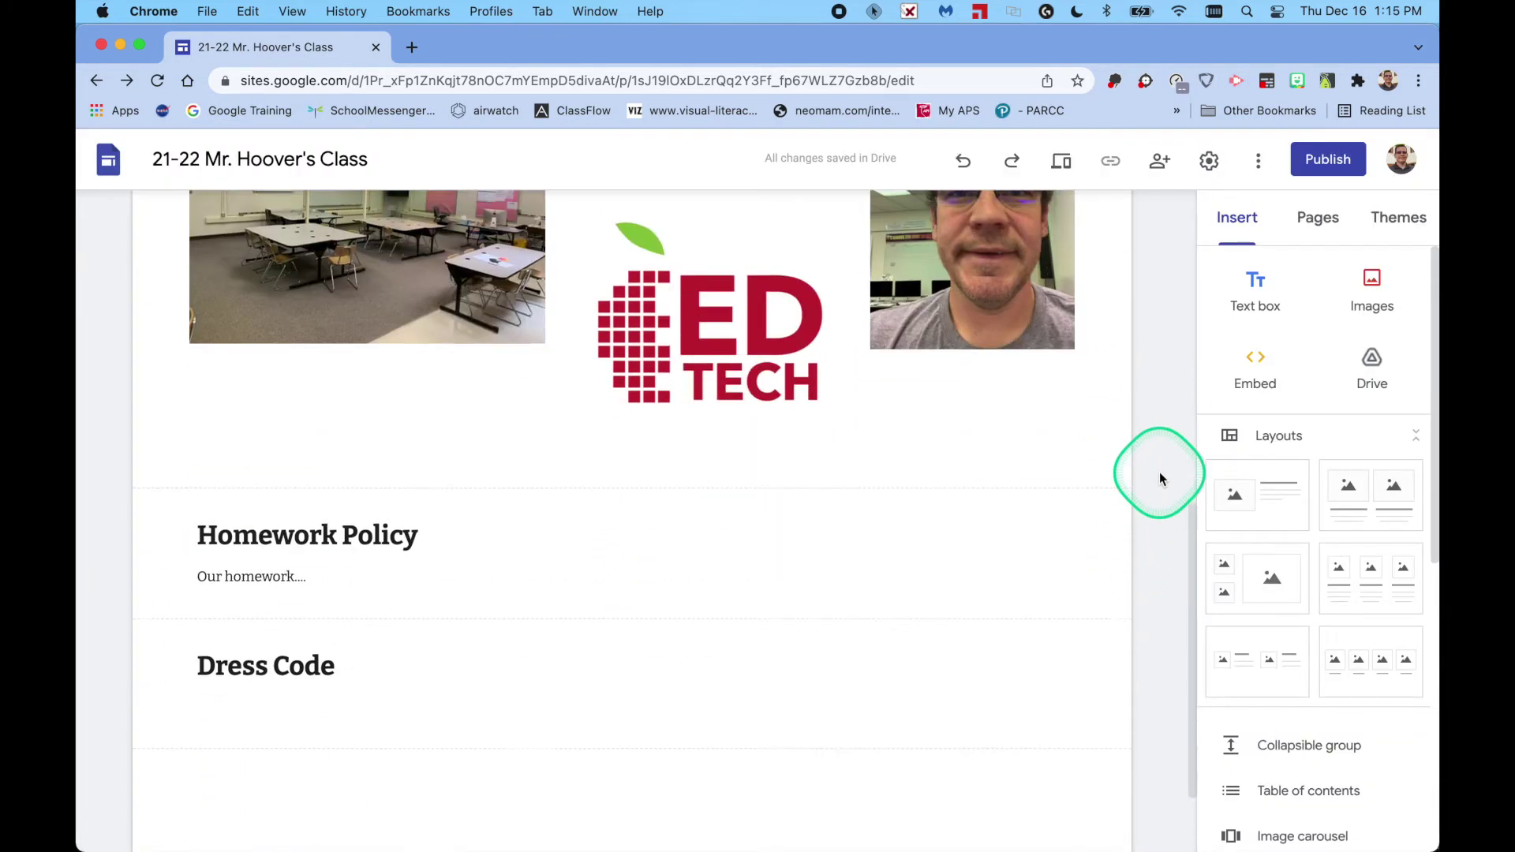
pyautogui.click(906, 592)
pyautogui.click(1100, 582)
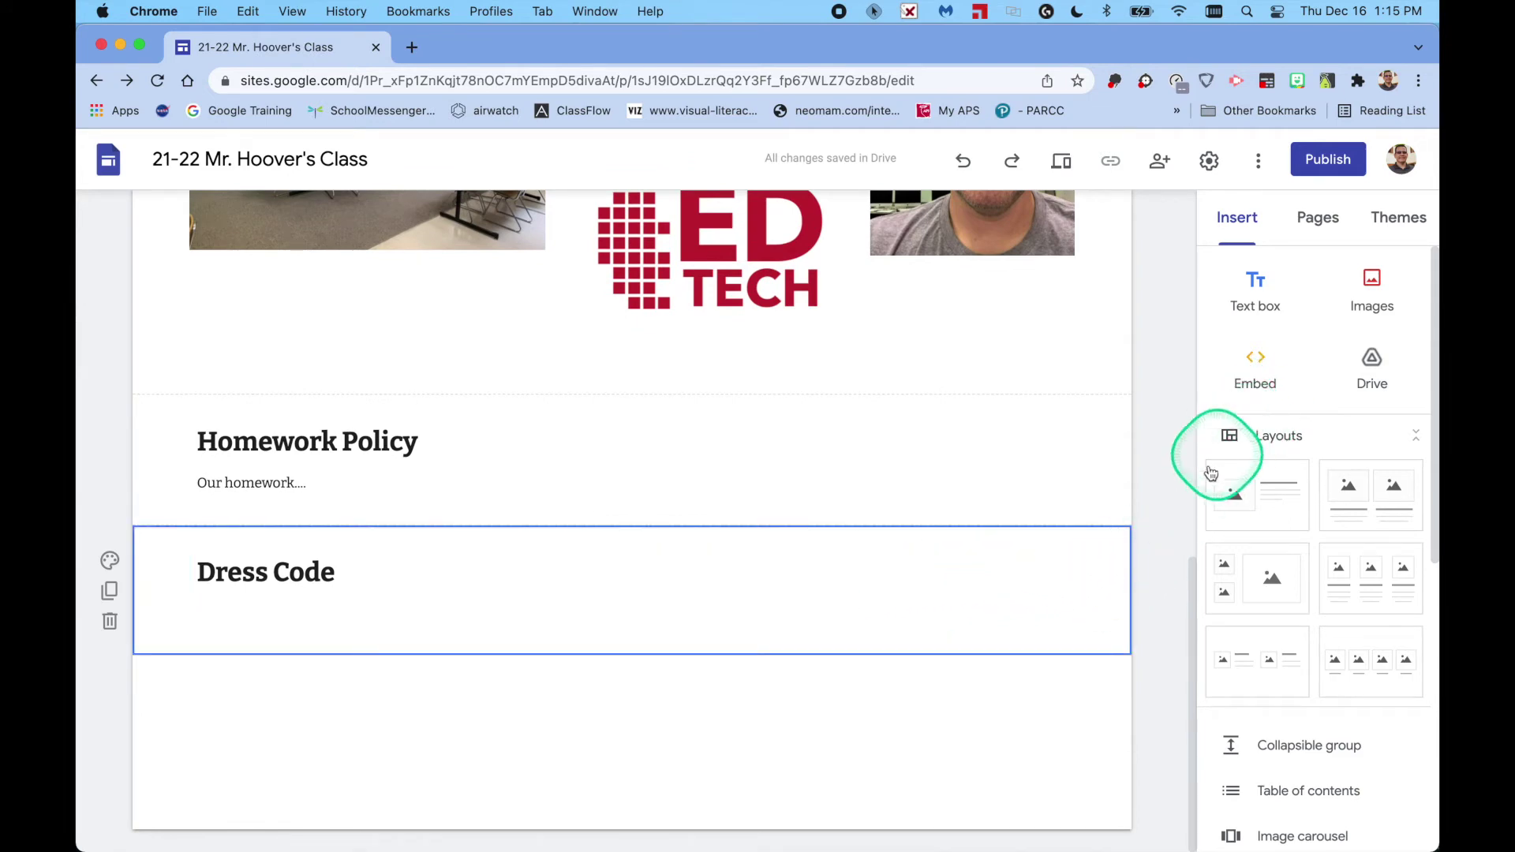
pyautogui.click(1372, 291)
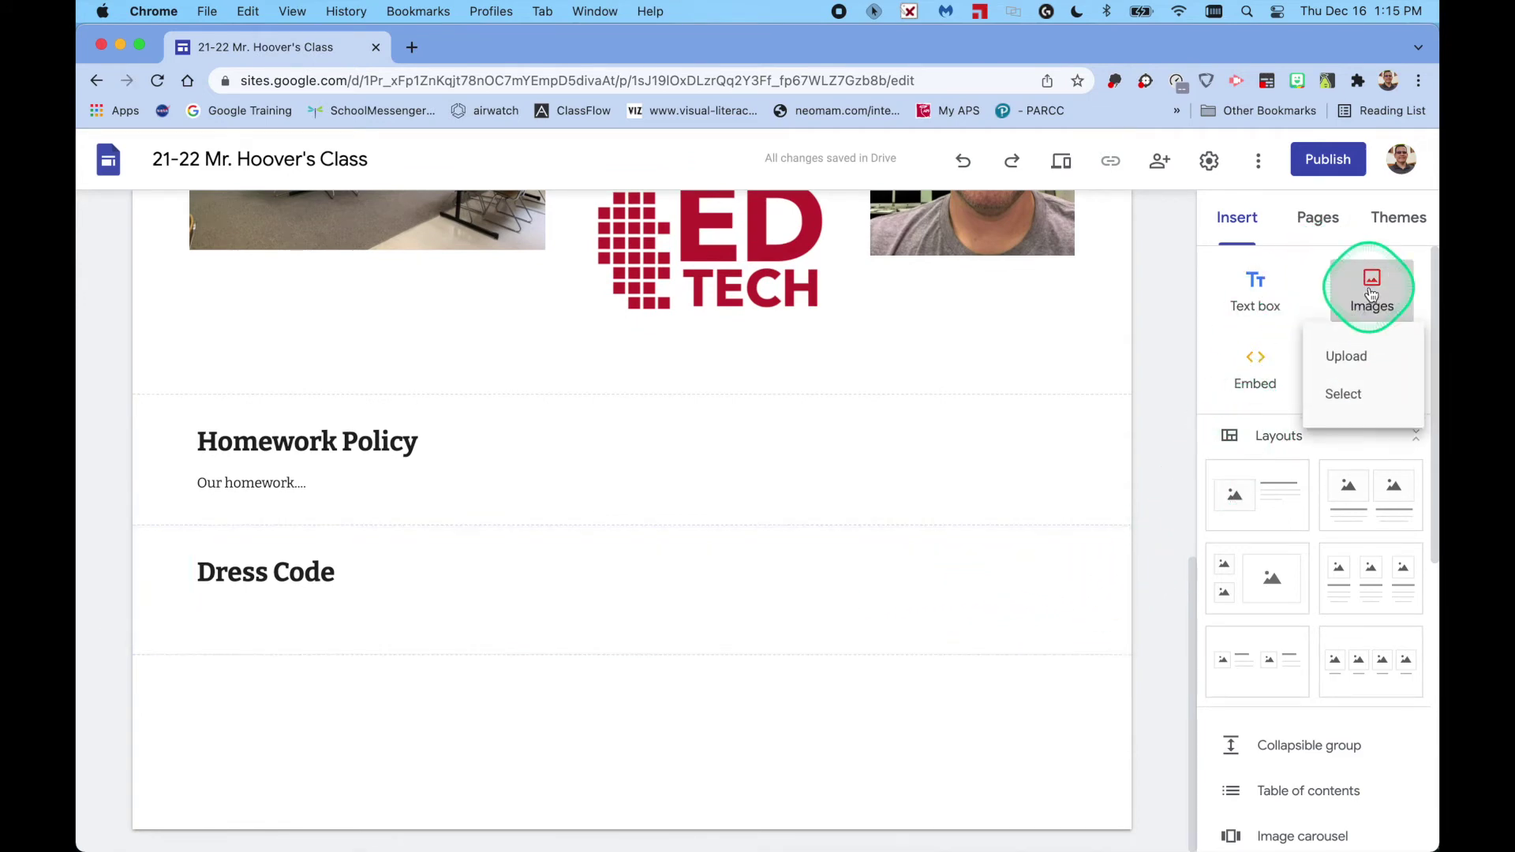
pyautogui.click(1352, 395)
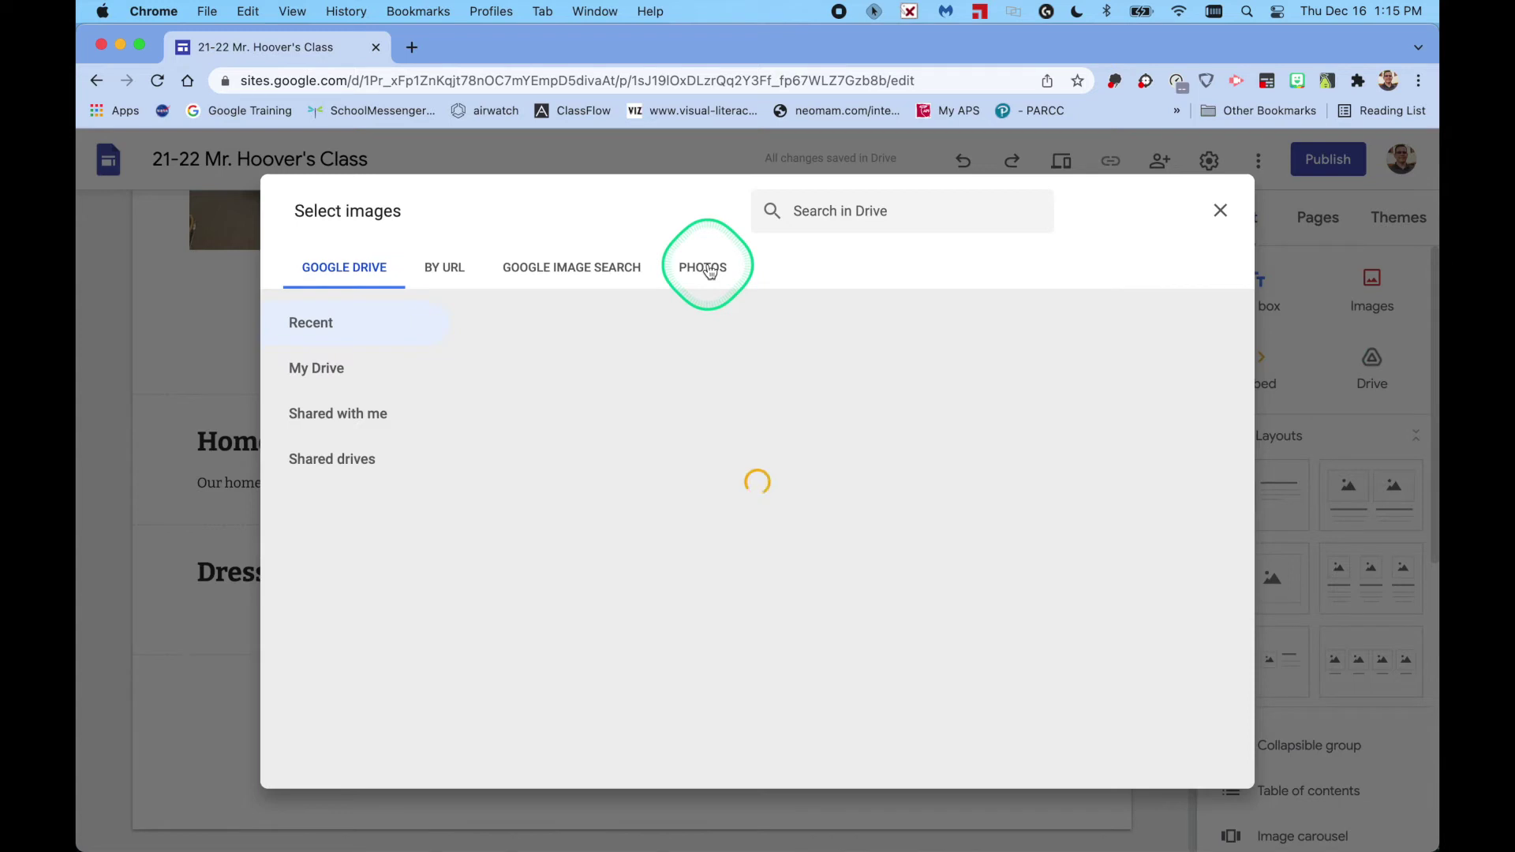
pyautogui.click(710, 269)
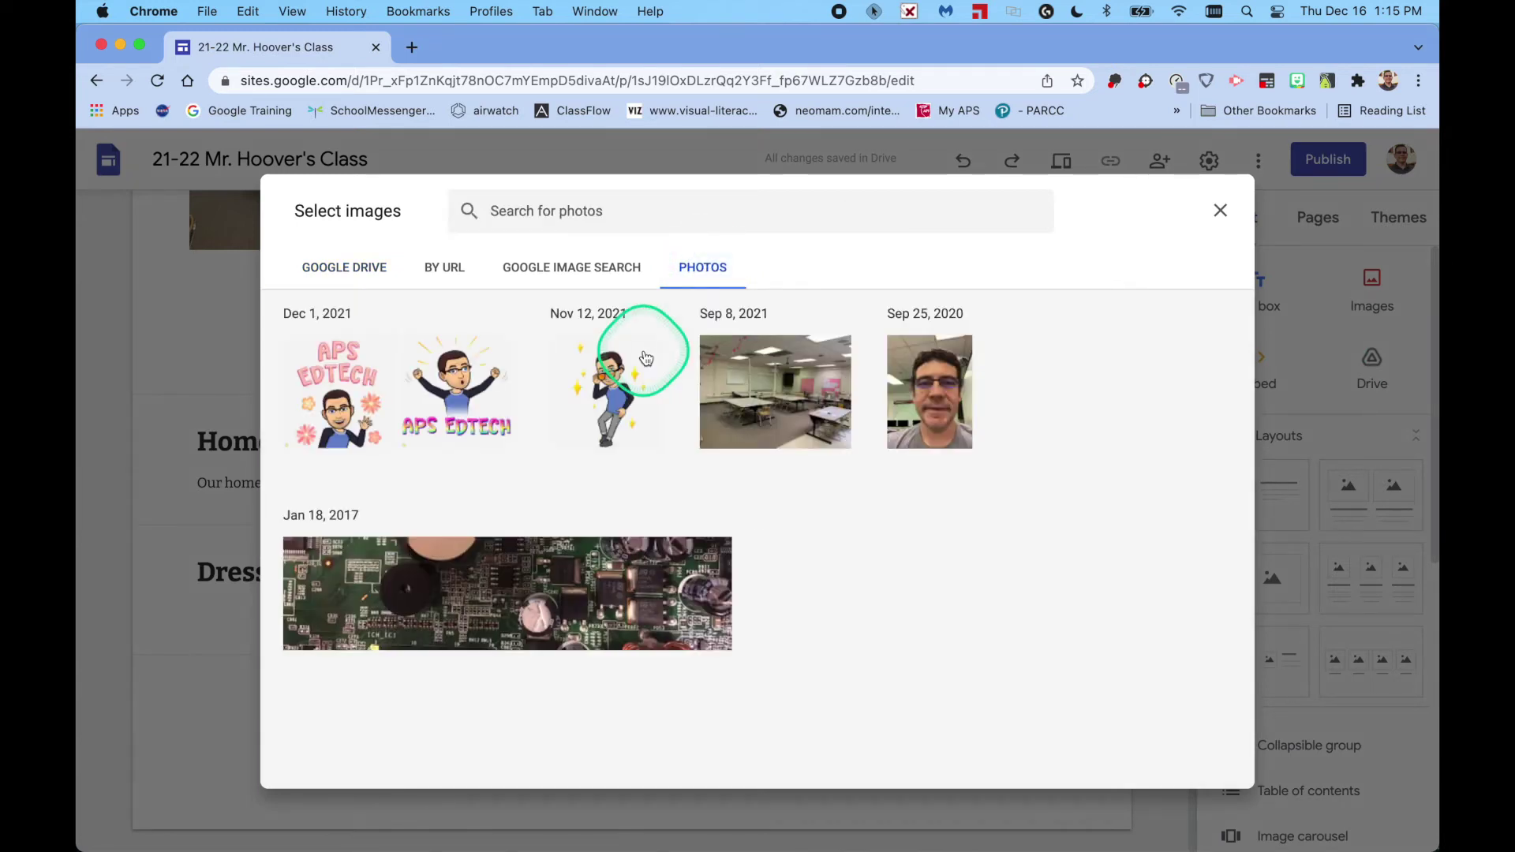
pyautogui.click(606, 391)
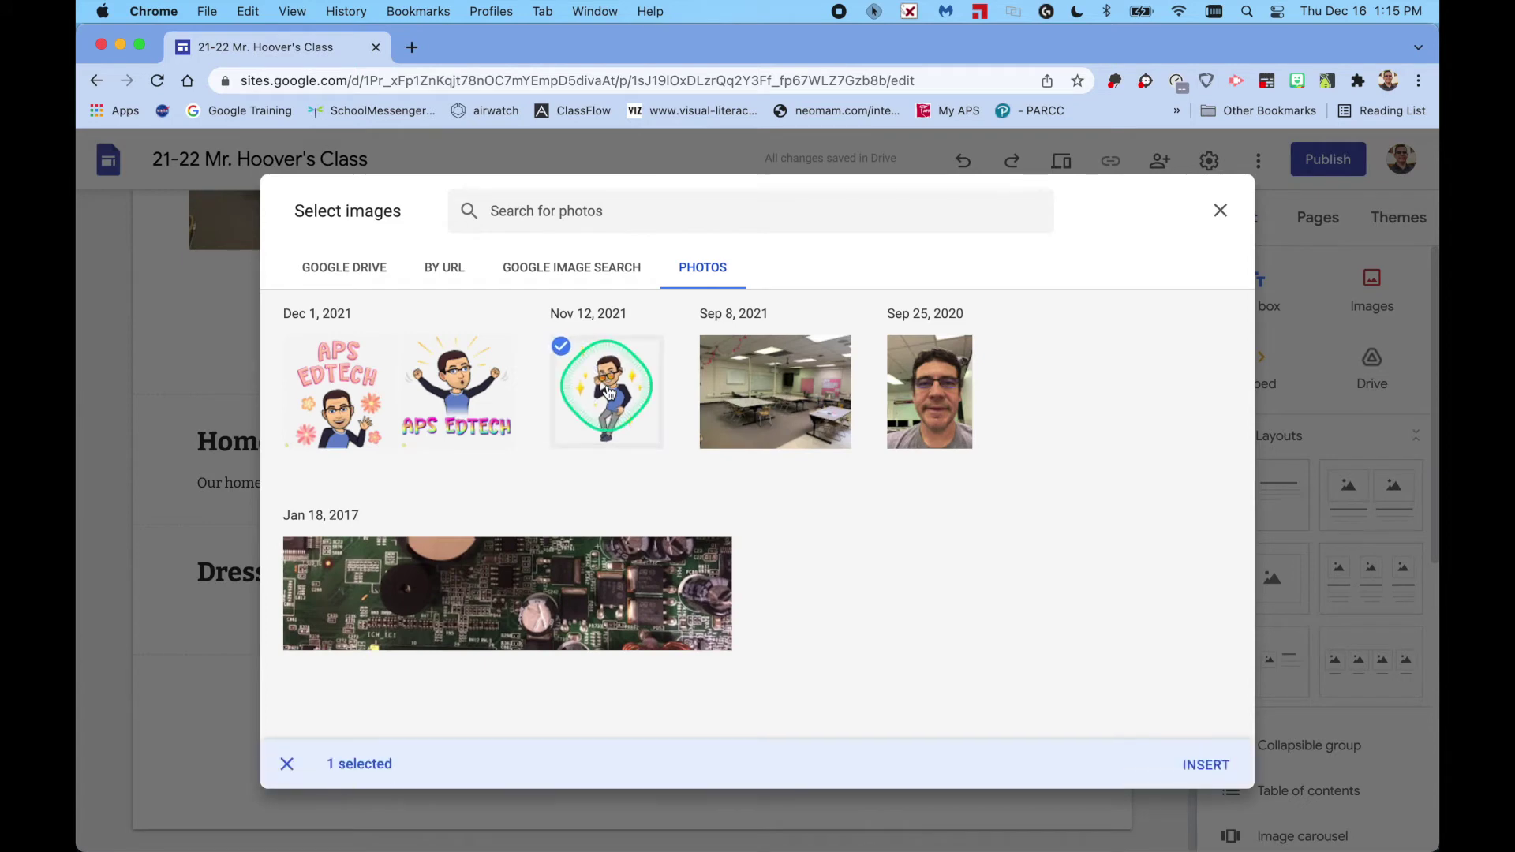
pyautogui.click(1201, 766)
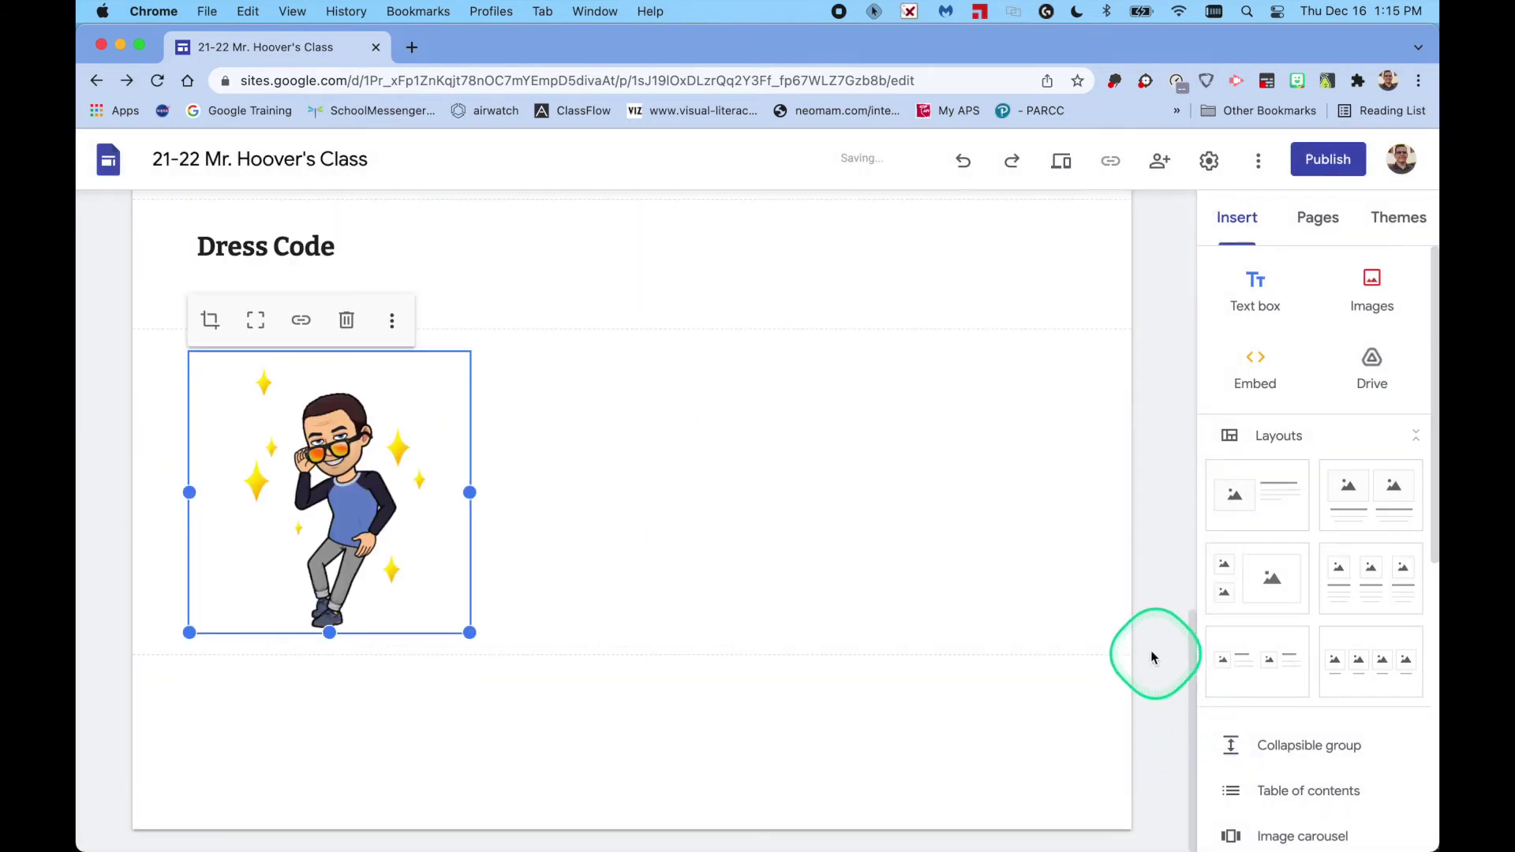
# - Move the cartoon avatar image up into the Dress Code section, at full width under the heading
pyautogui.scroll(1, 640, 469)
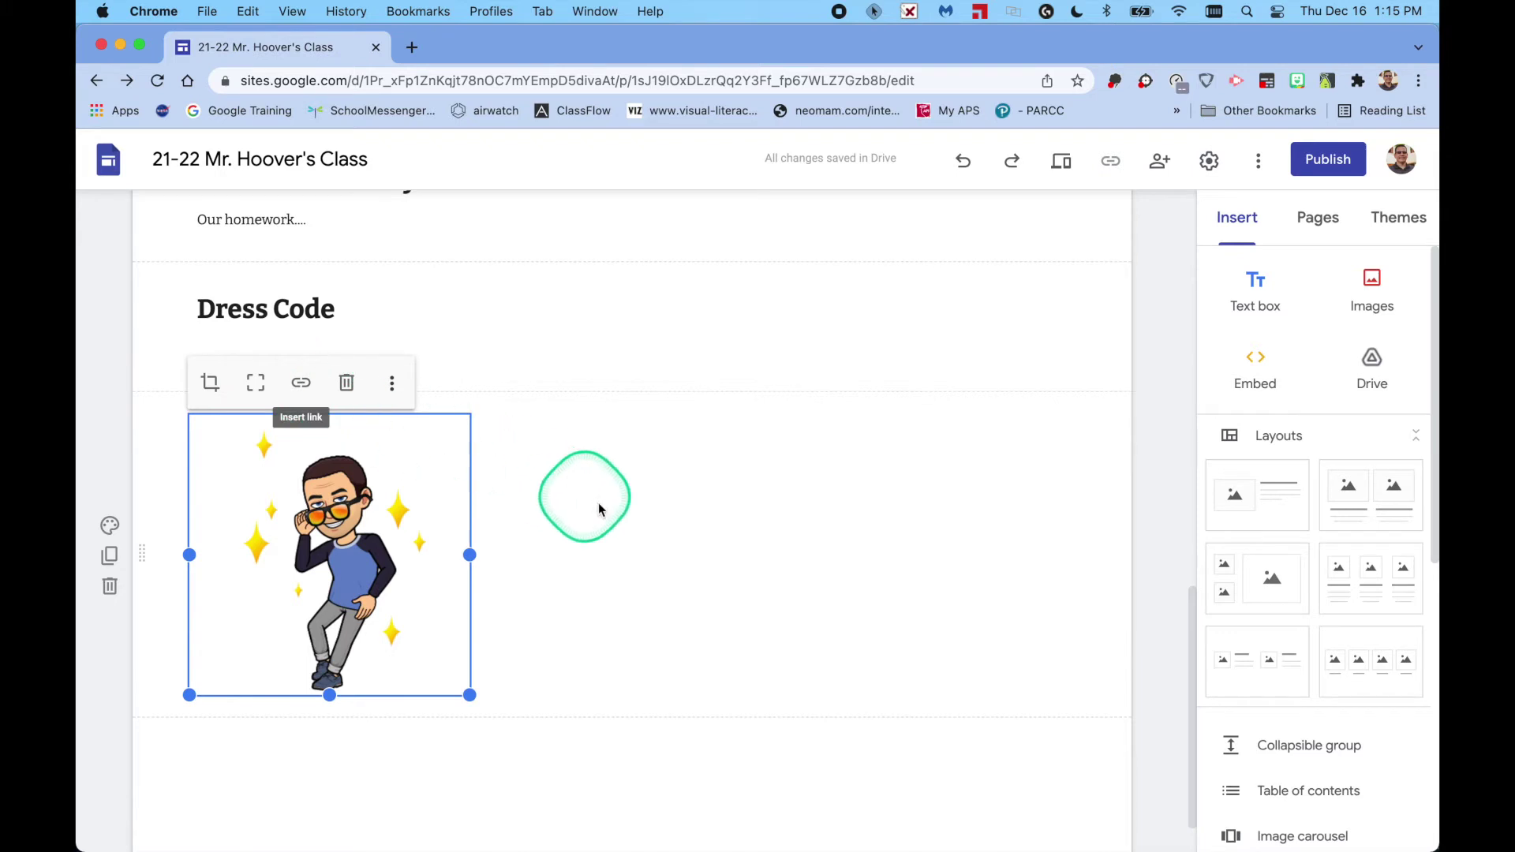
pyautogui.moveTo(345, 547); pyautogui.dragTo(566, 345)
pyautogui.scroll(-4, 1129, 446)
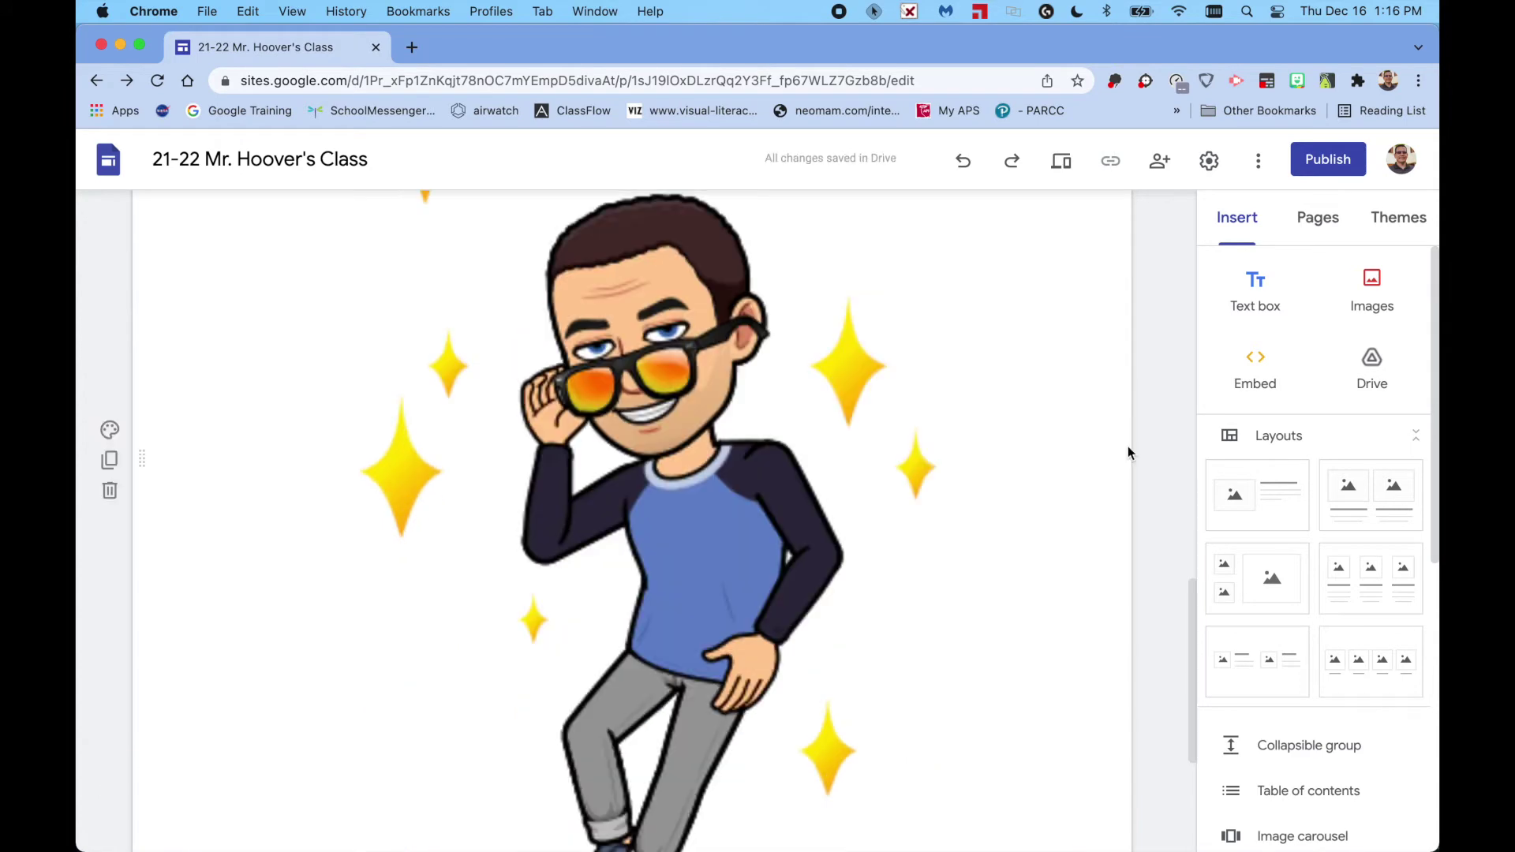
# - Review the home page from the Dress Code avatar image back up to the header
pyautogui.scroll(10, 1128, 453)
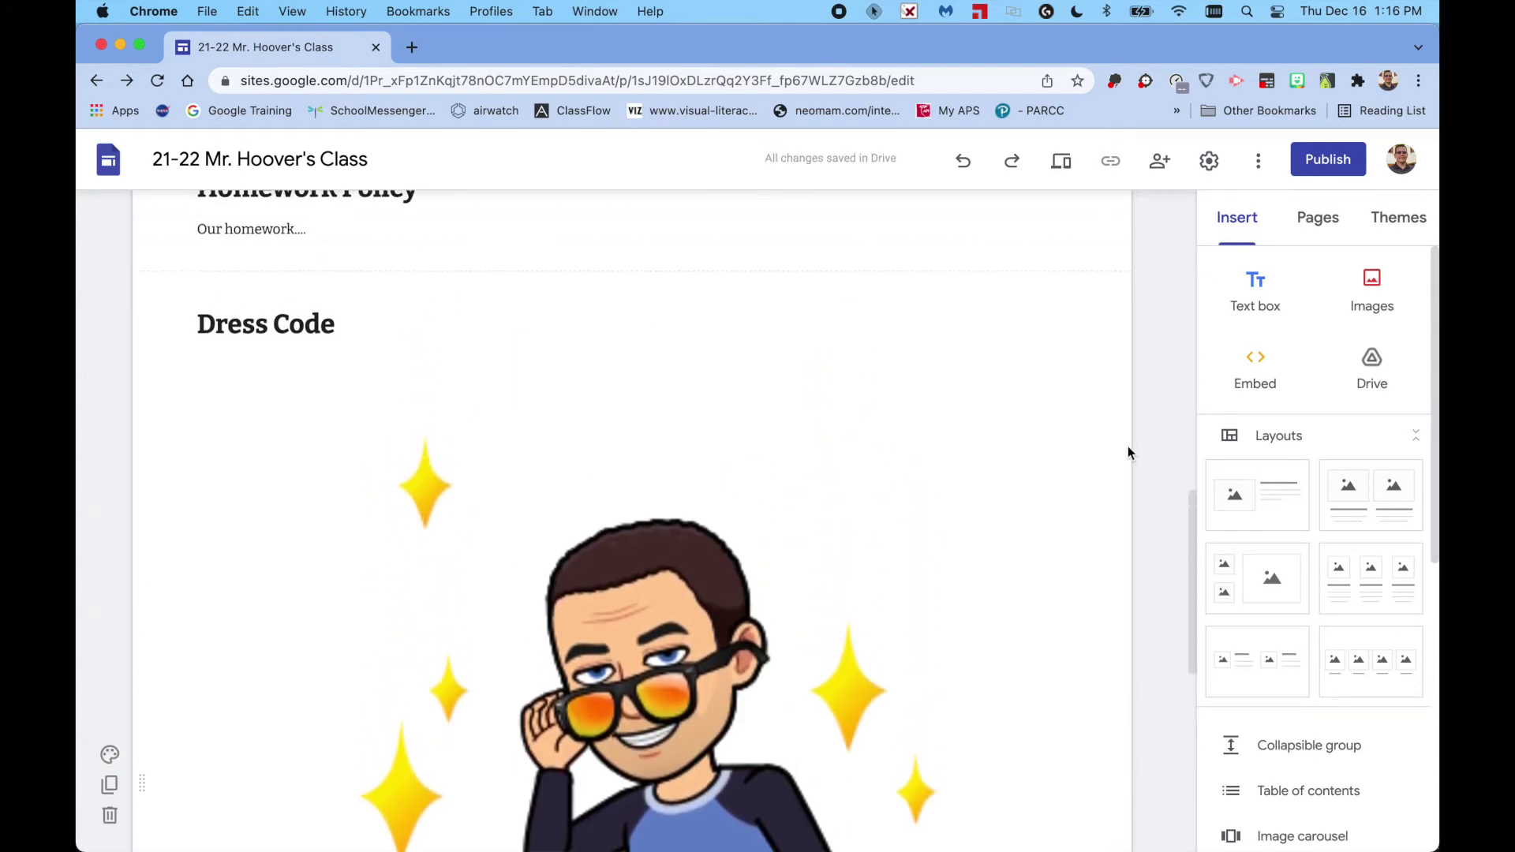
pyautogui.scroll(4, 1128, 452)
pyautogui.scroll(-3, 1129, 452)
pyautogui.scroll(2, 1129, 452)
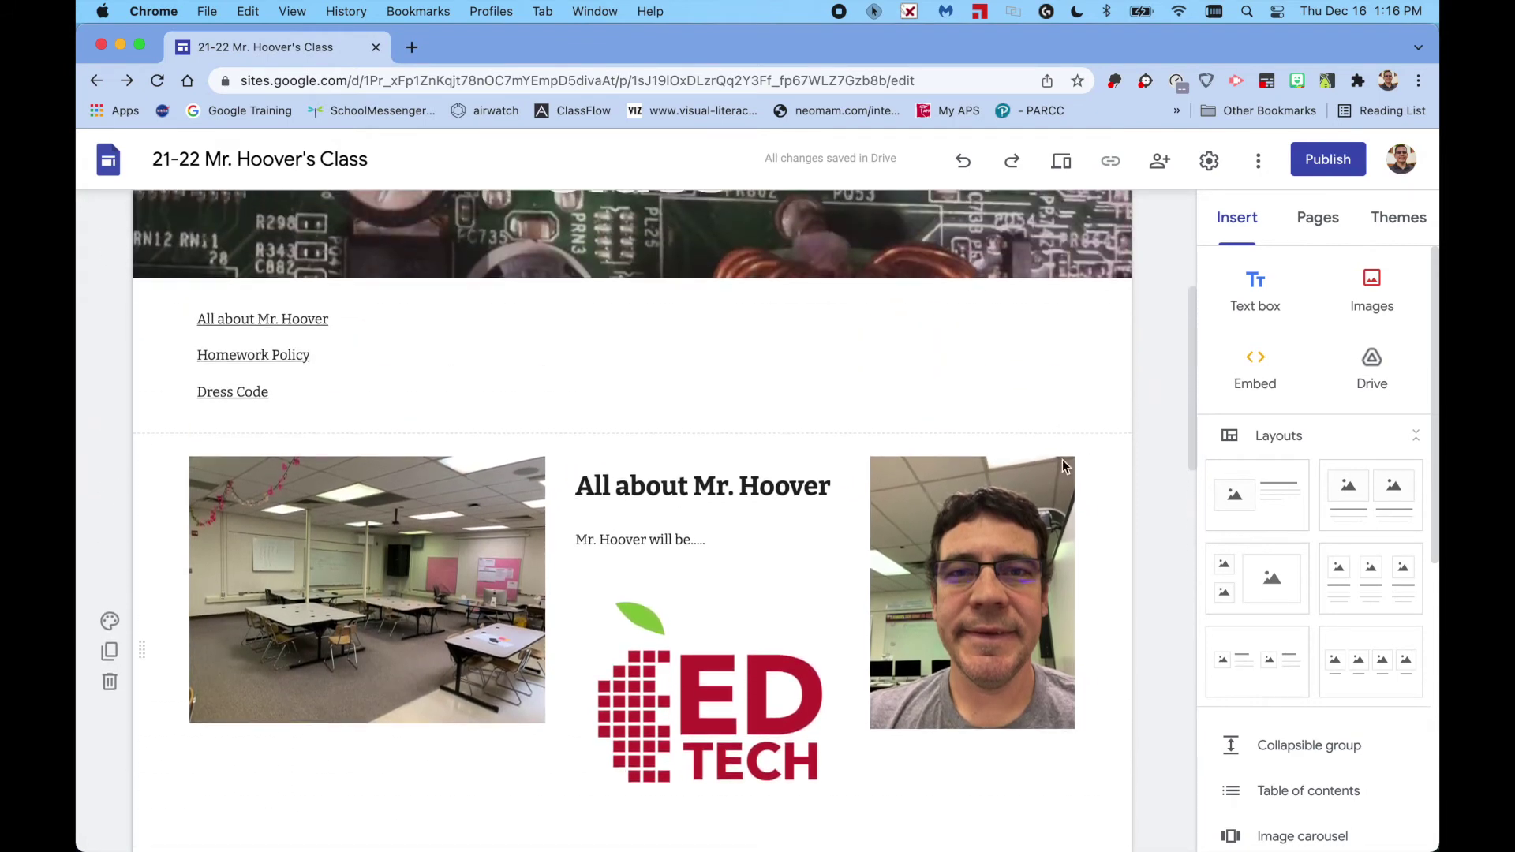
pyautogui.click(657, 493)
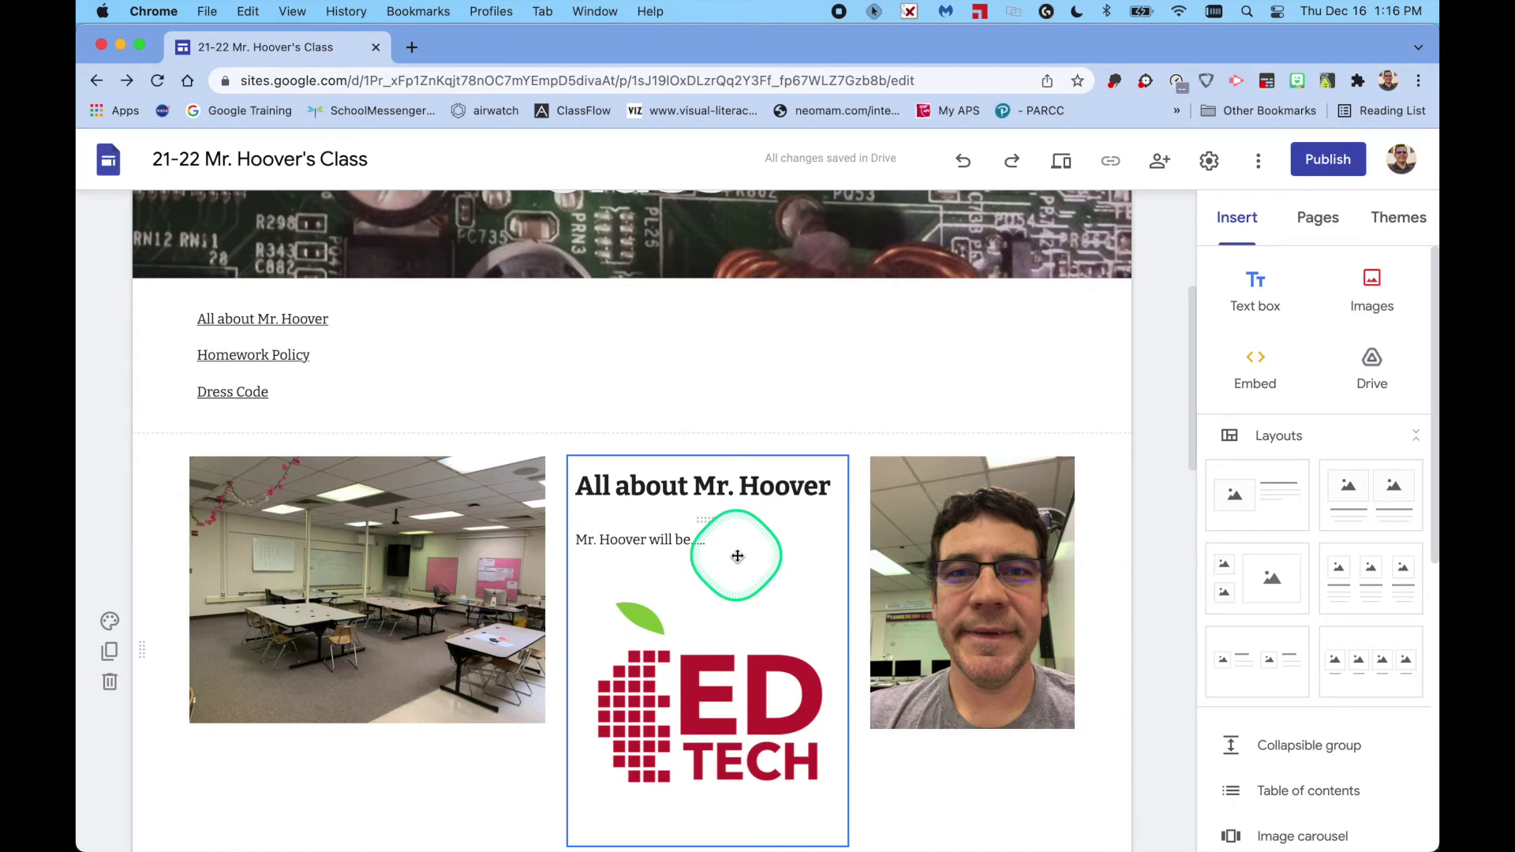
pyautogui.scroll(3, 1143, 484)
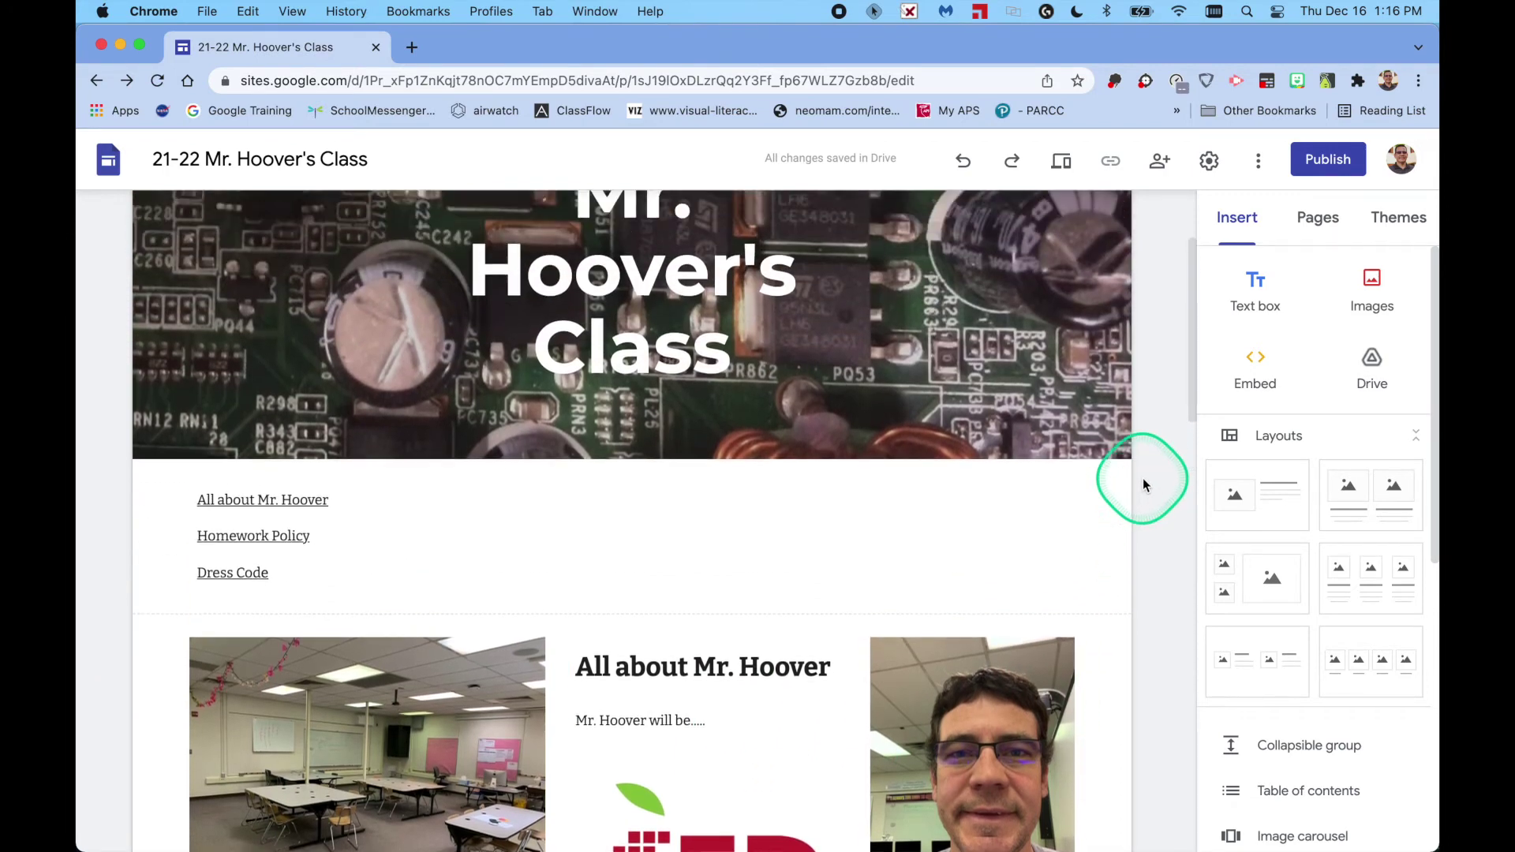
pyautogui.scroll(3, 1145, 484)
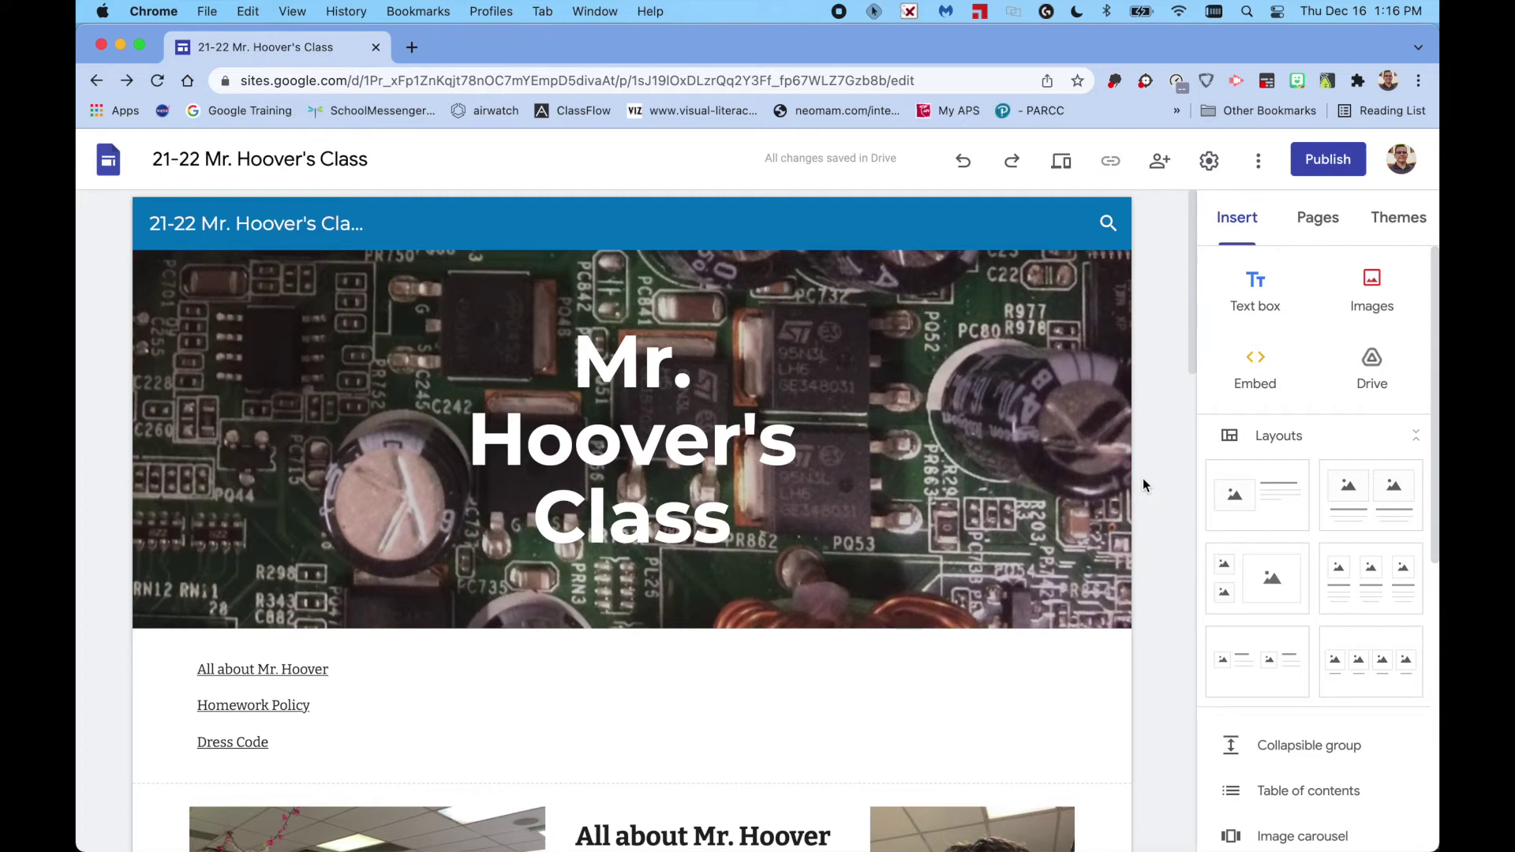
# - Add a new page named Homework to the site
pyautogui.click(1318, 225)
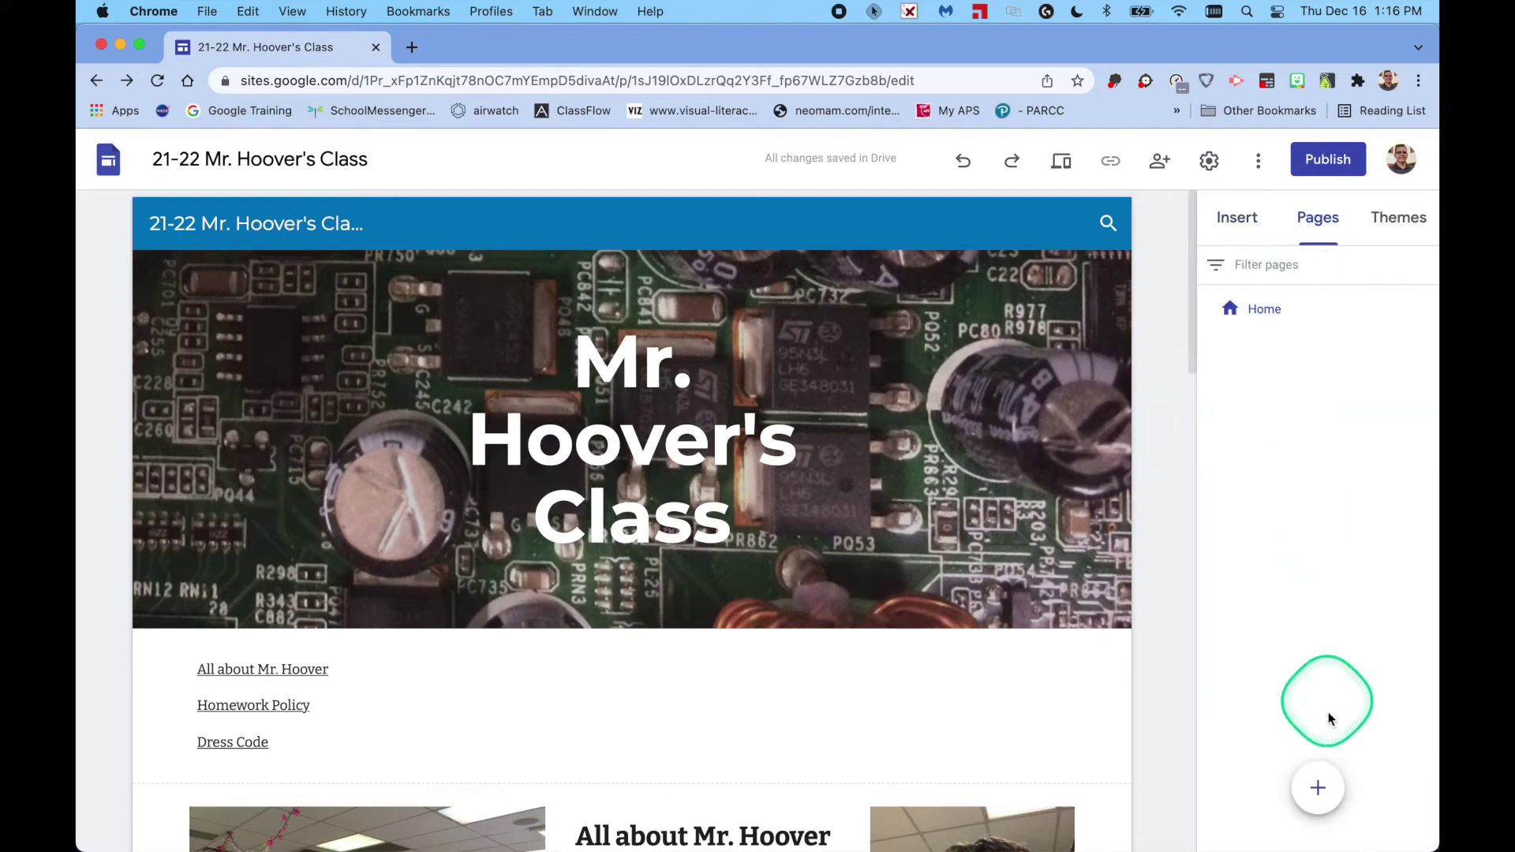
pyautogui.moveTo(1316, 790)
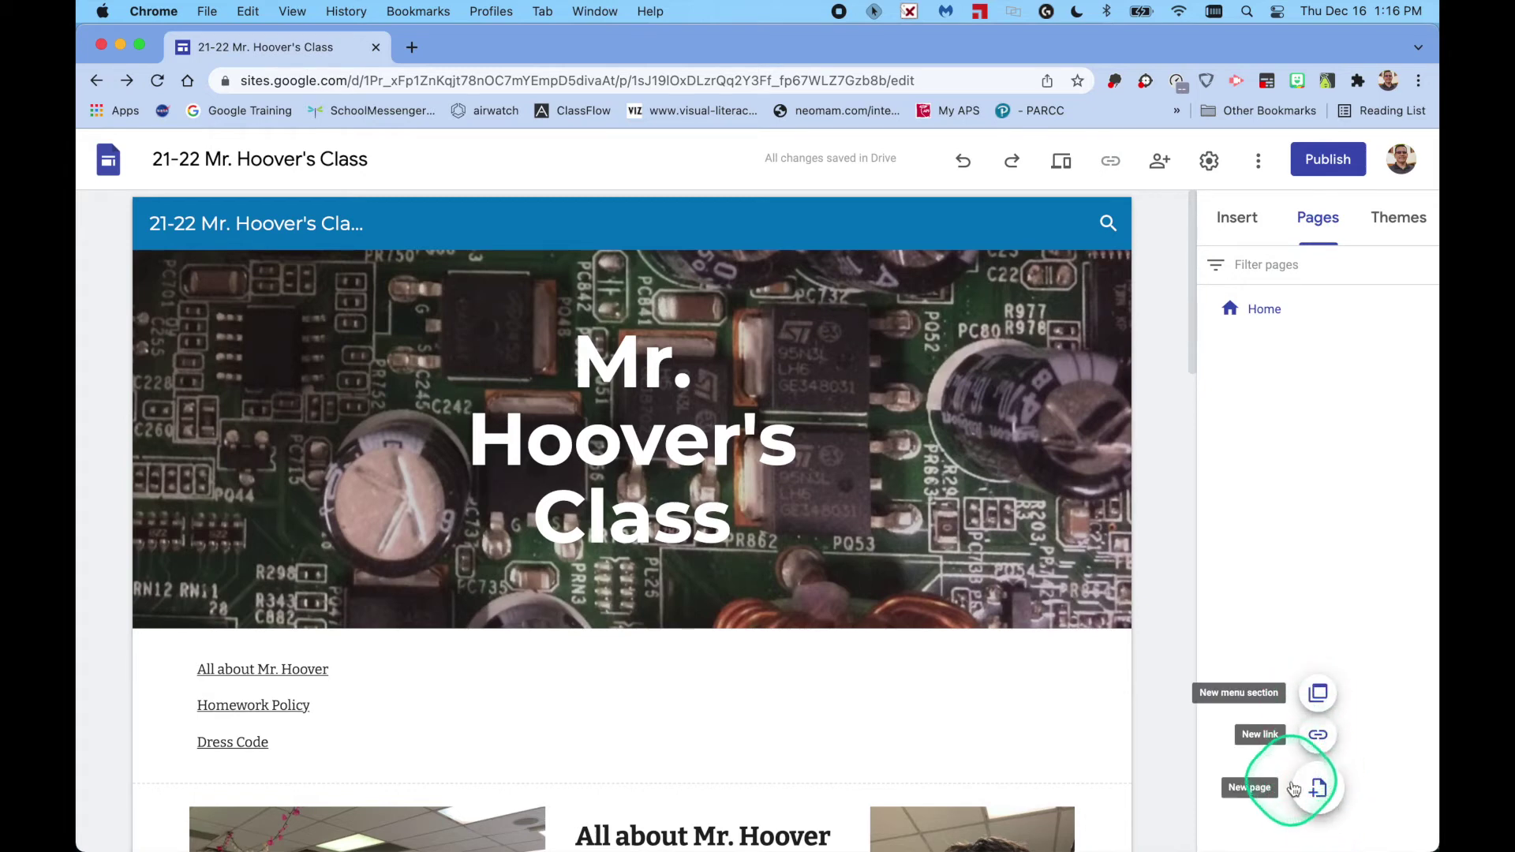
pyautogui.click(1316, 788)
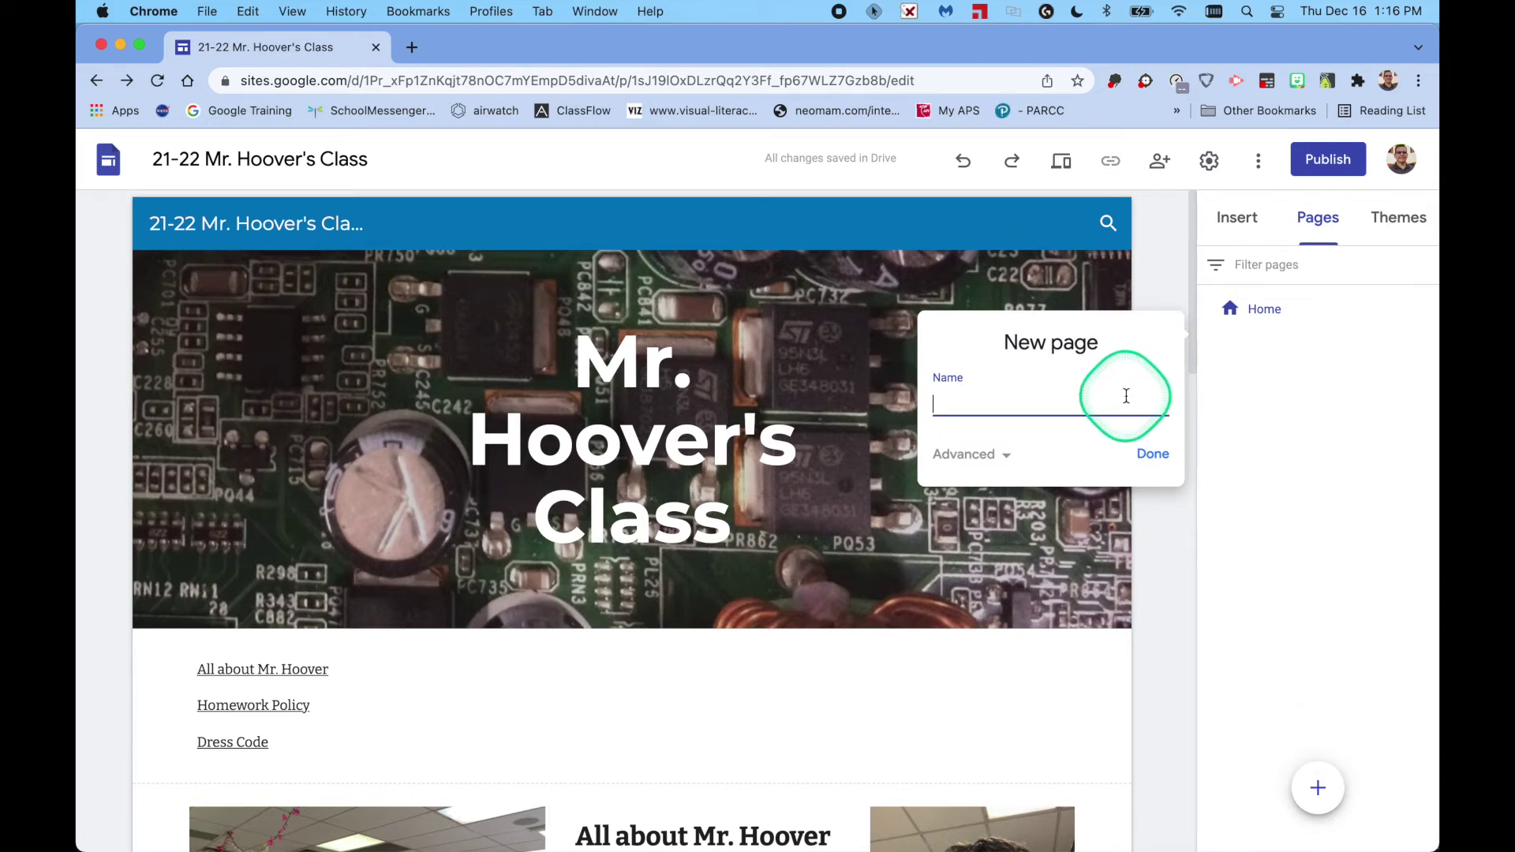
pyautogui.write('Homework')
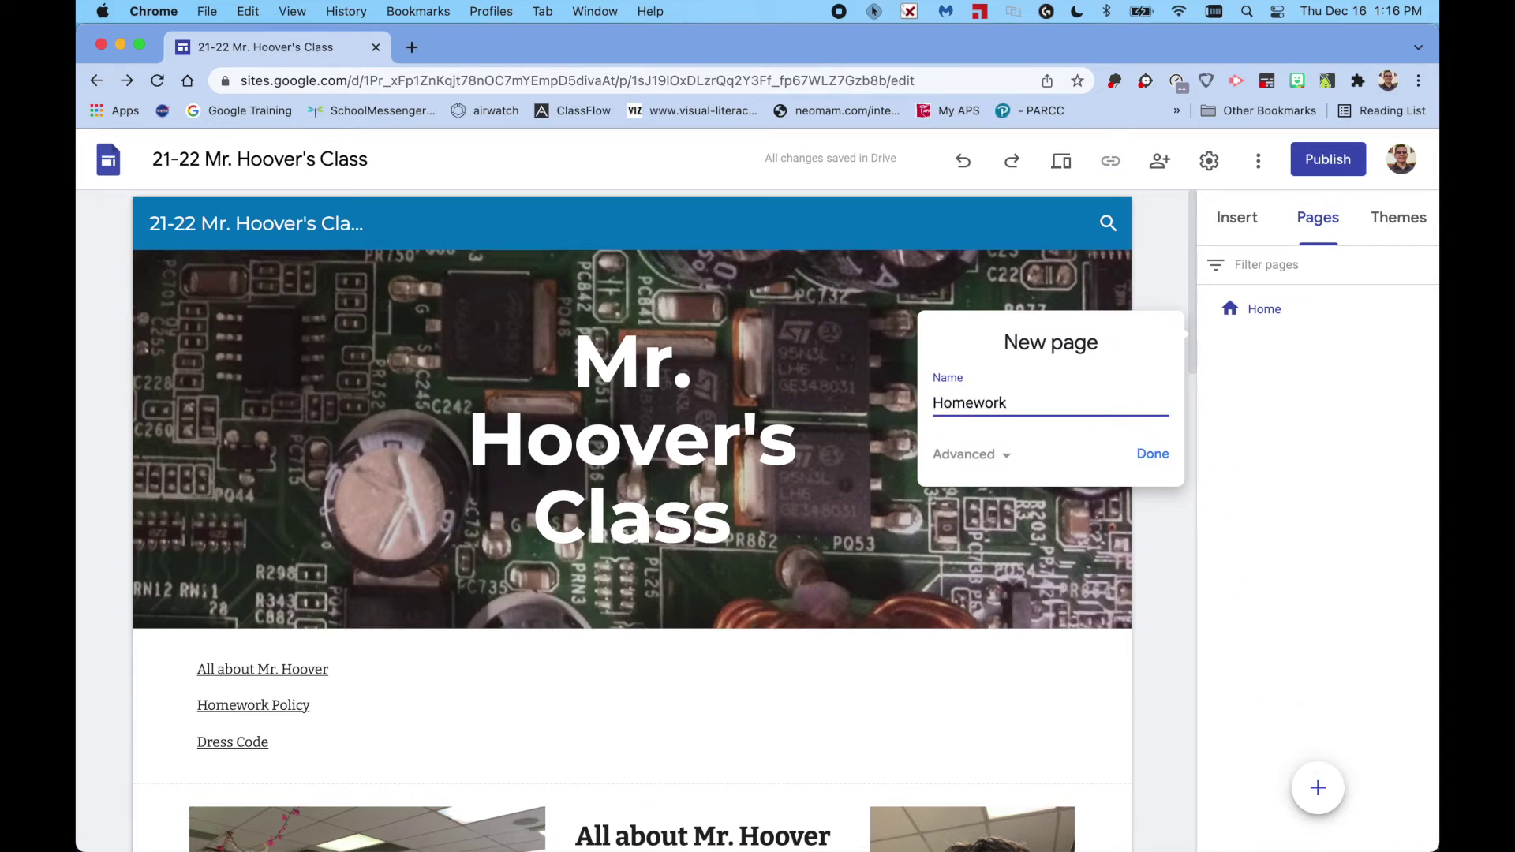
pyautogui.press('Return')
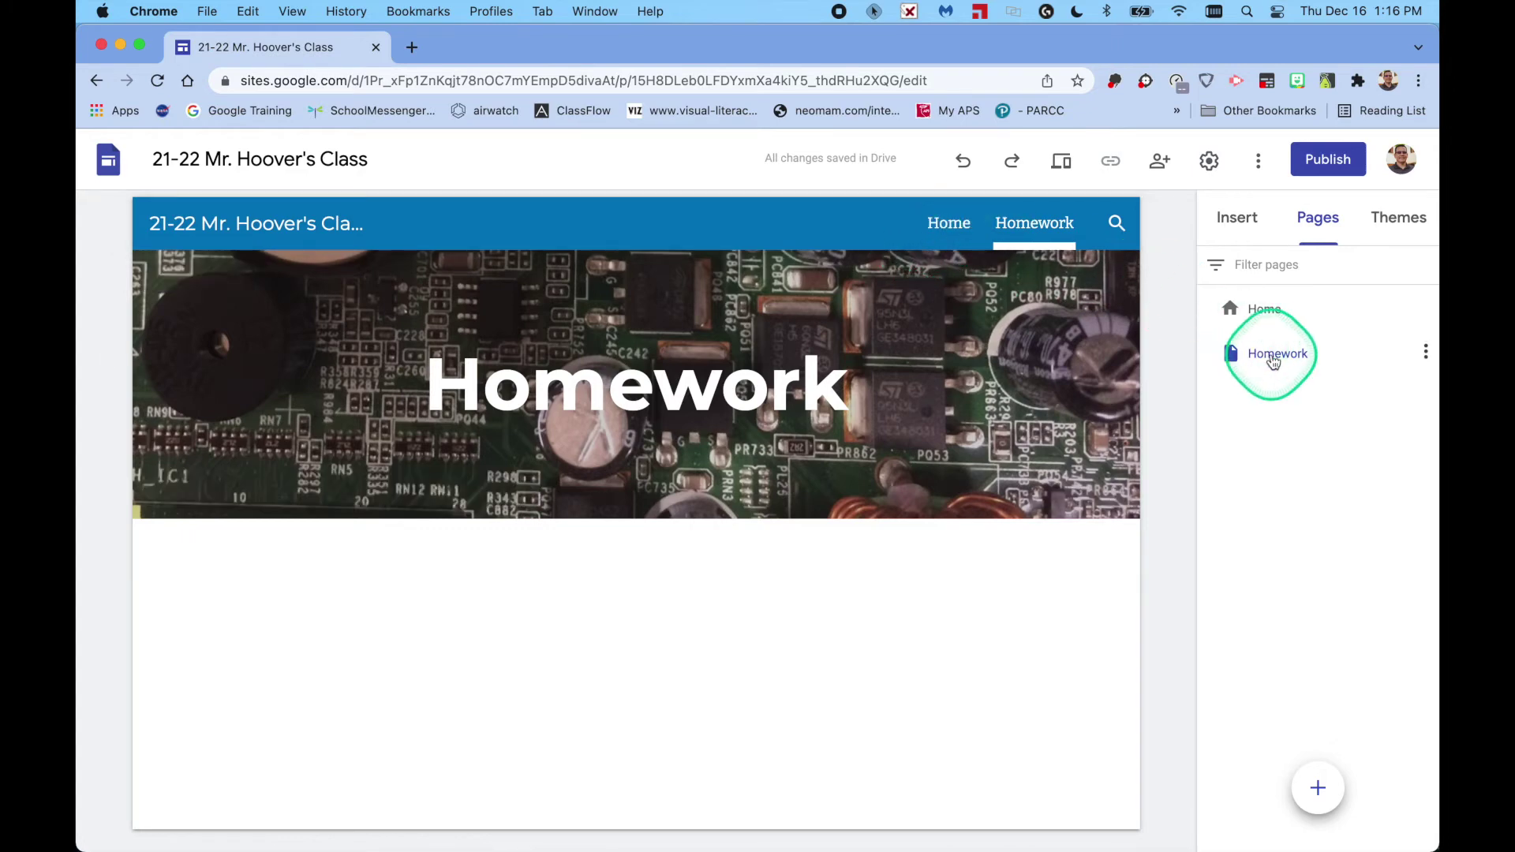
# - Add another top-level page named DressCode to the site
pyautogui.moveTo(1324, 787)
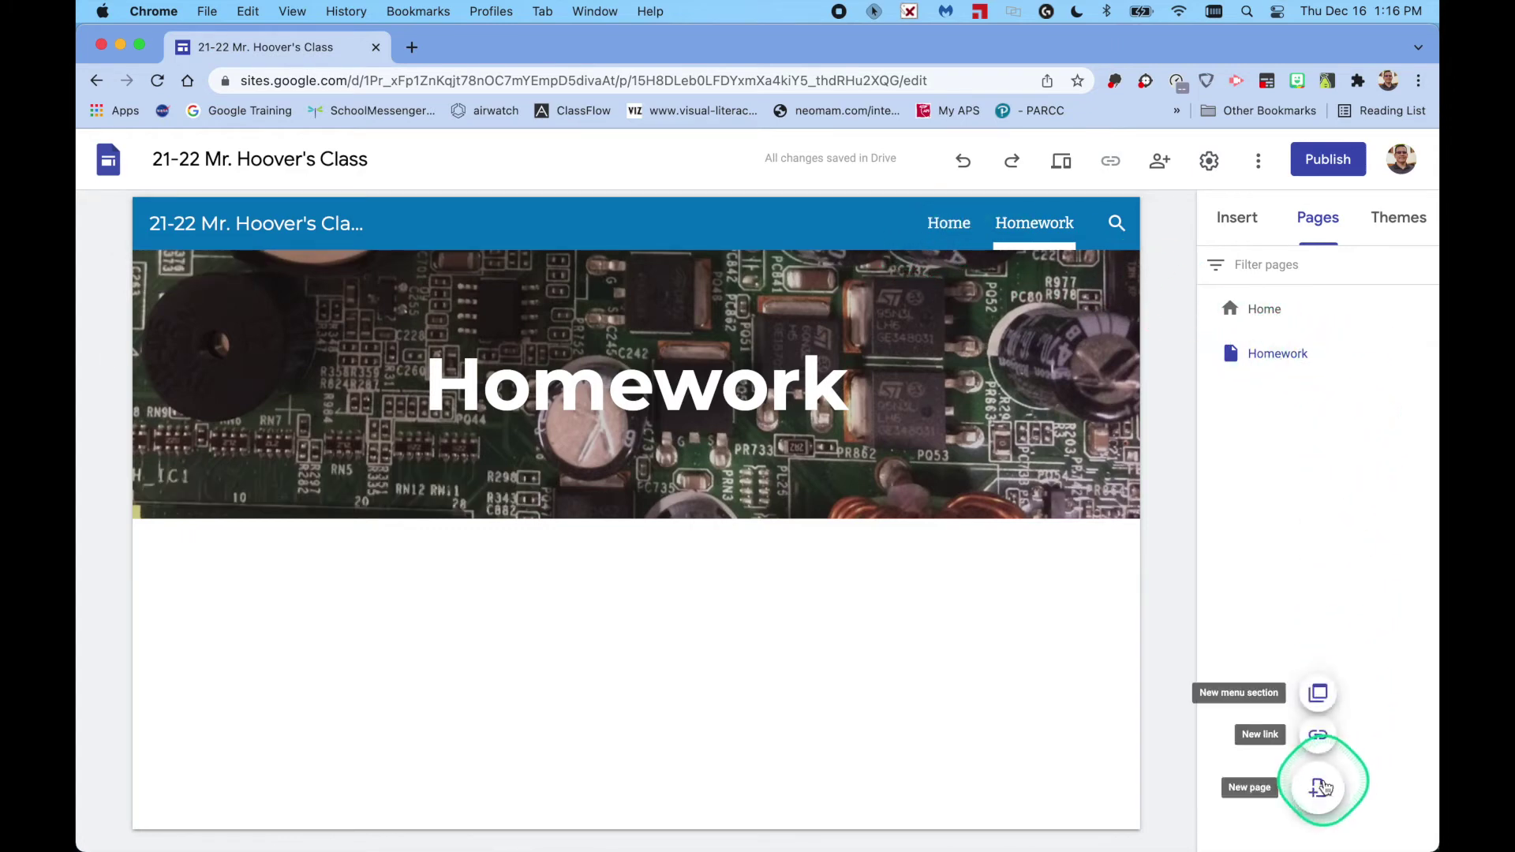
pyautogui.click(1319, 787)
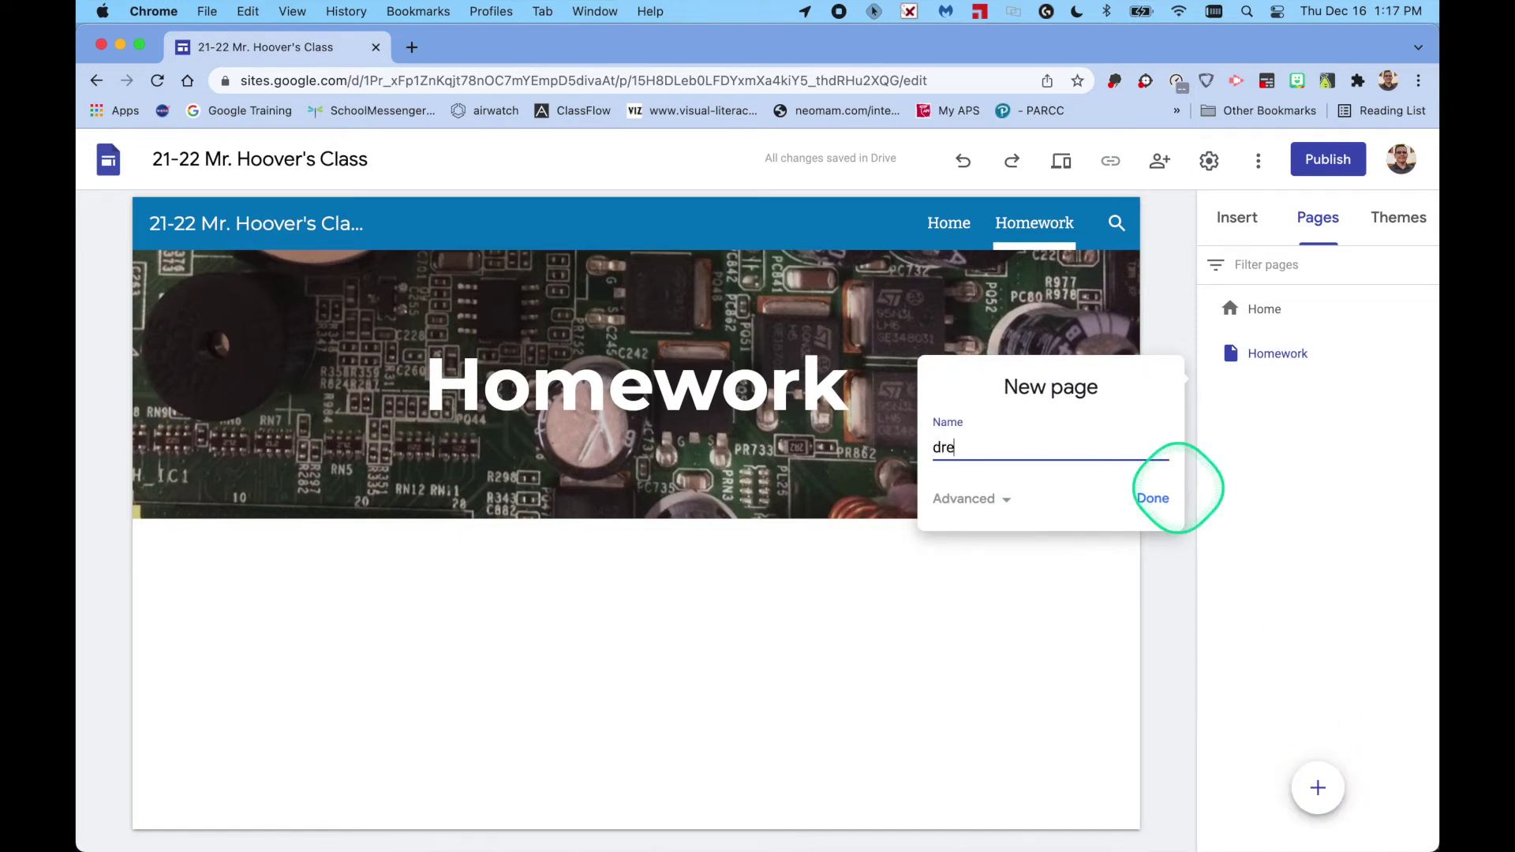
pyautogui.write('DressCode')
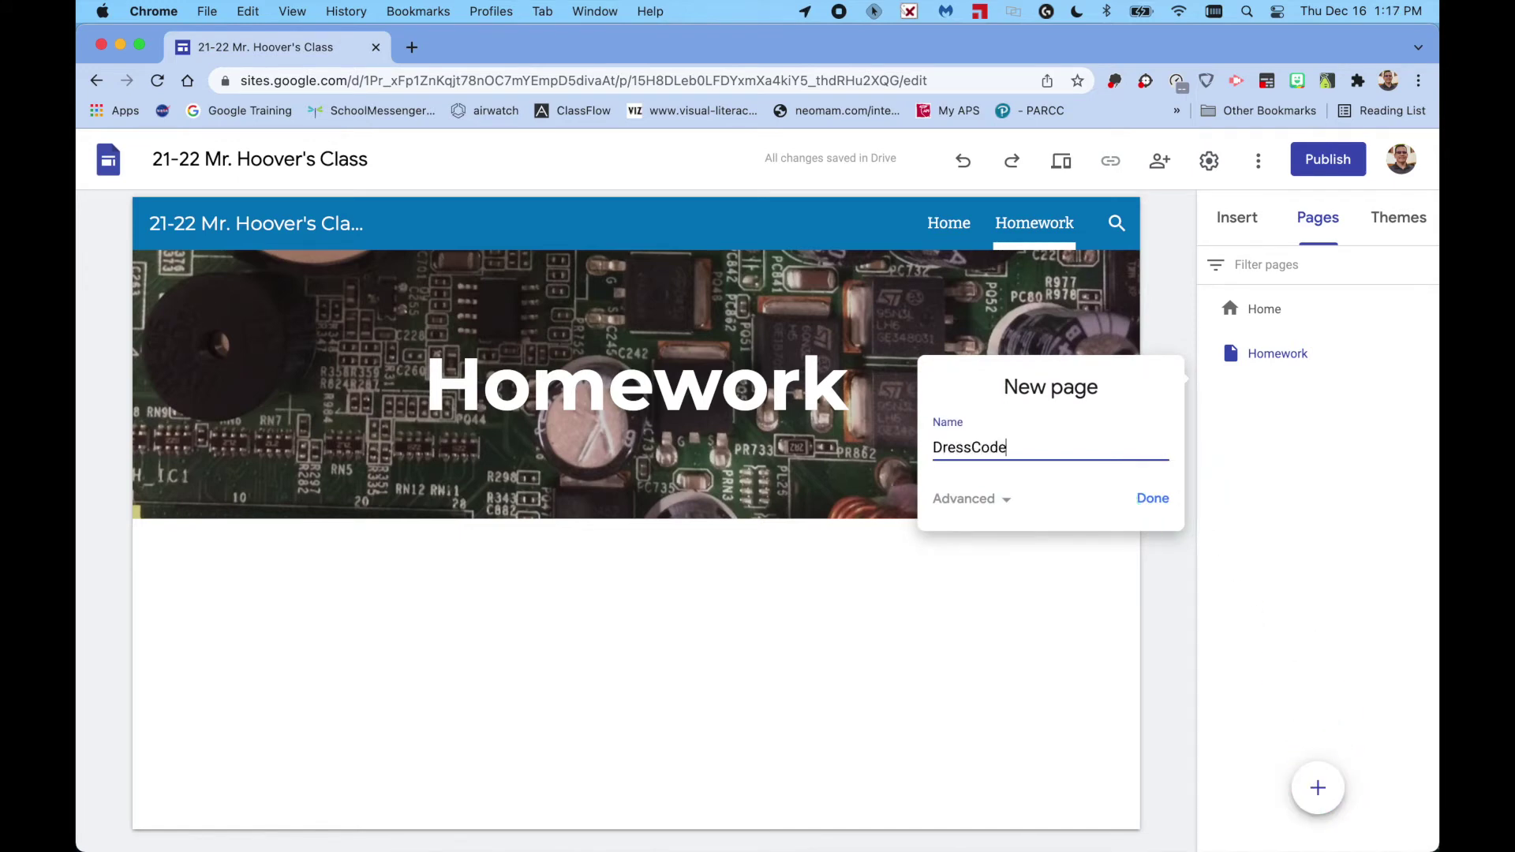
pyautogui.press('Return')
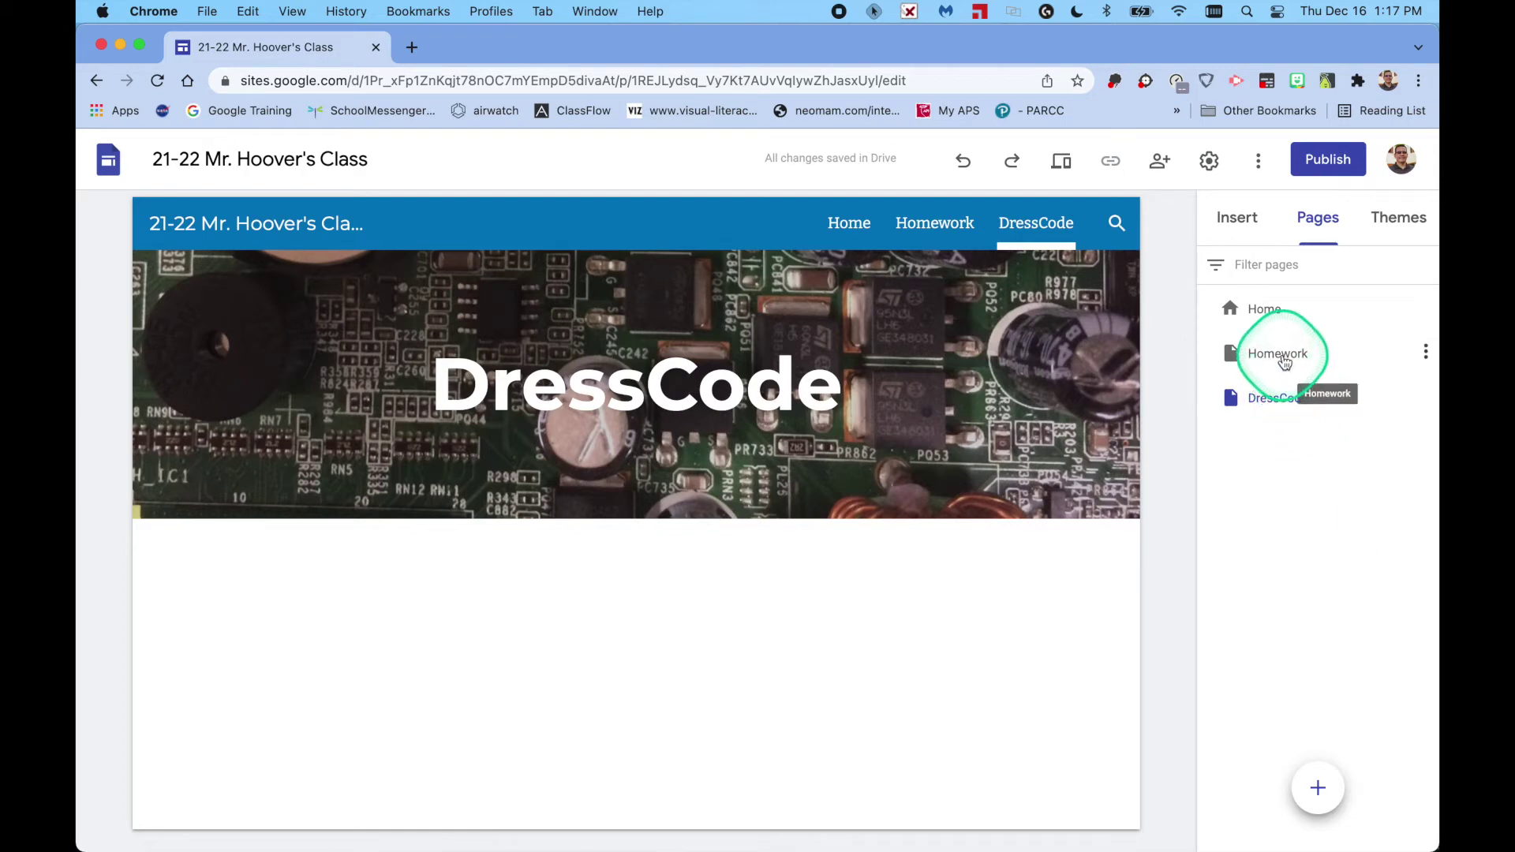
# - Add a subpage named Homeroom under the Homework page
pyautogui.click(1429, 354)
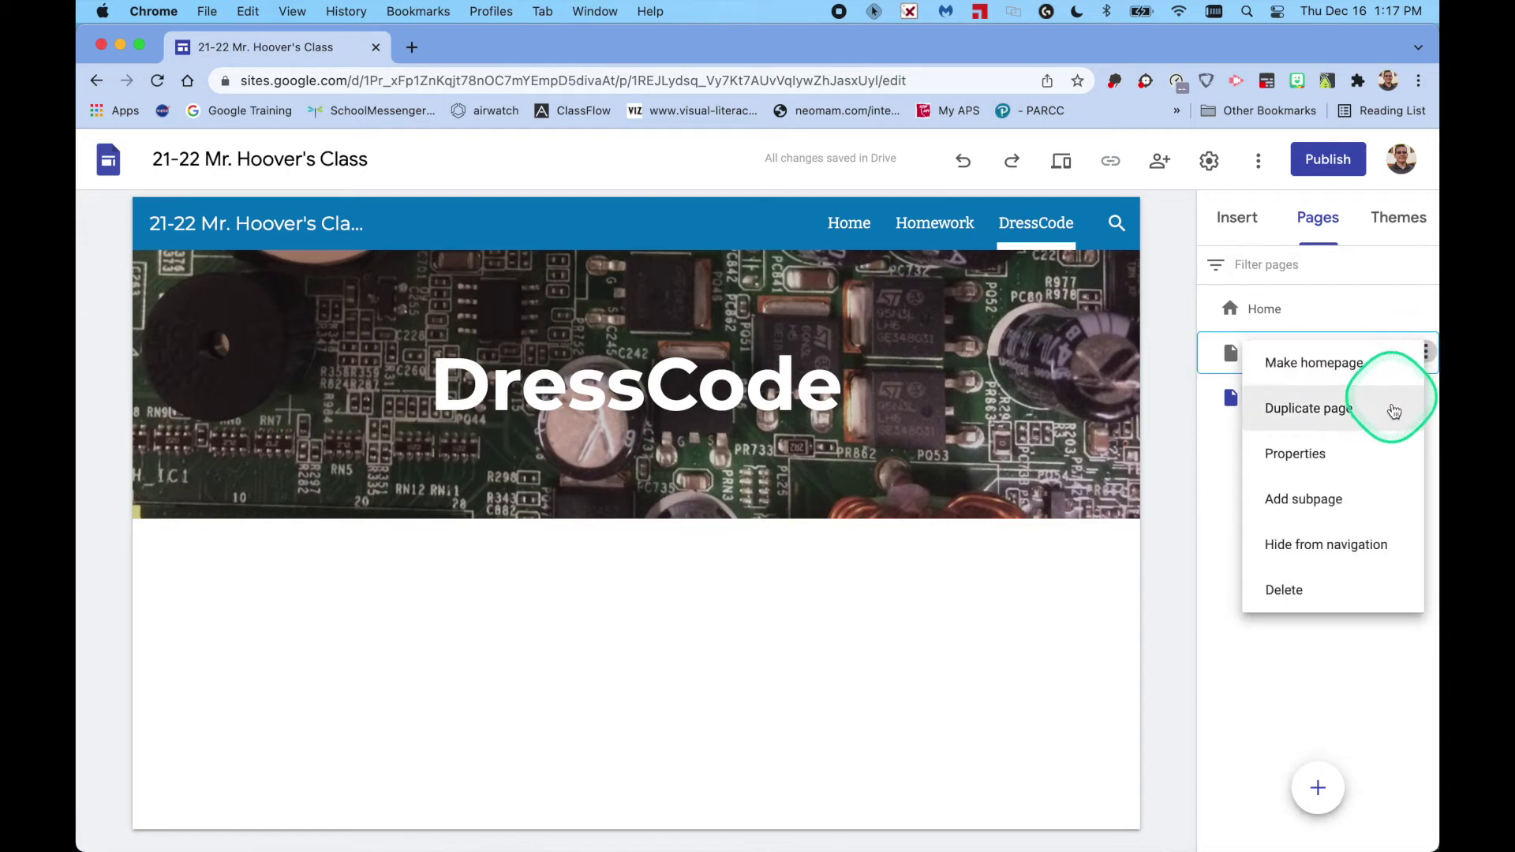
pyautogui.click(1326, 502)
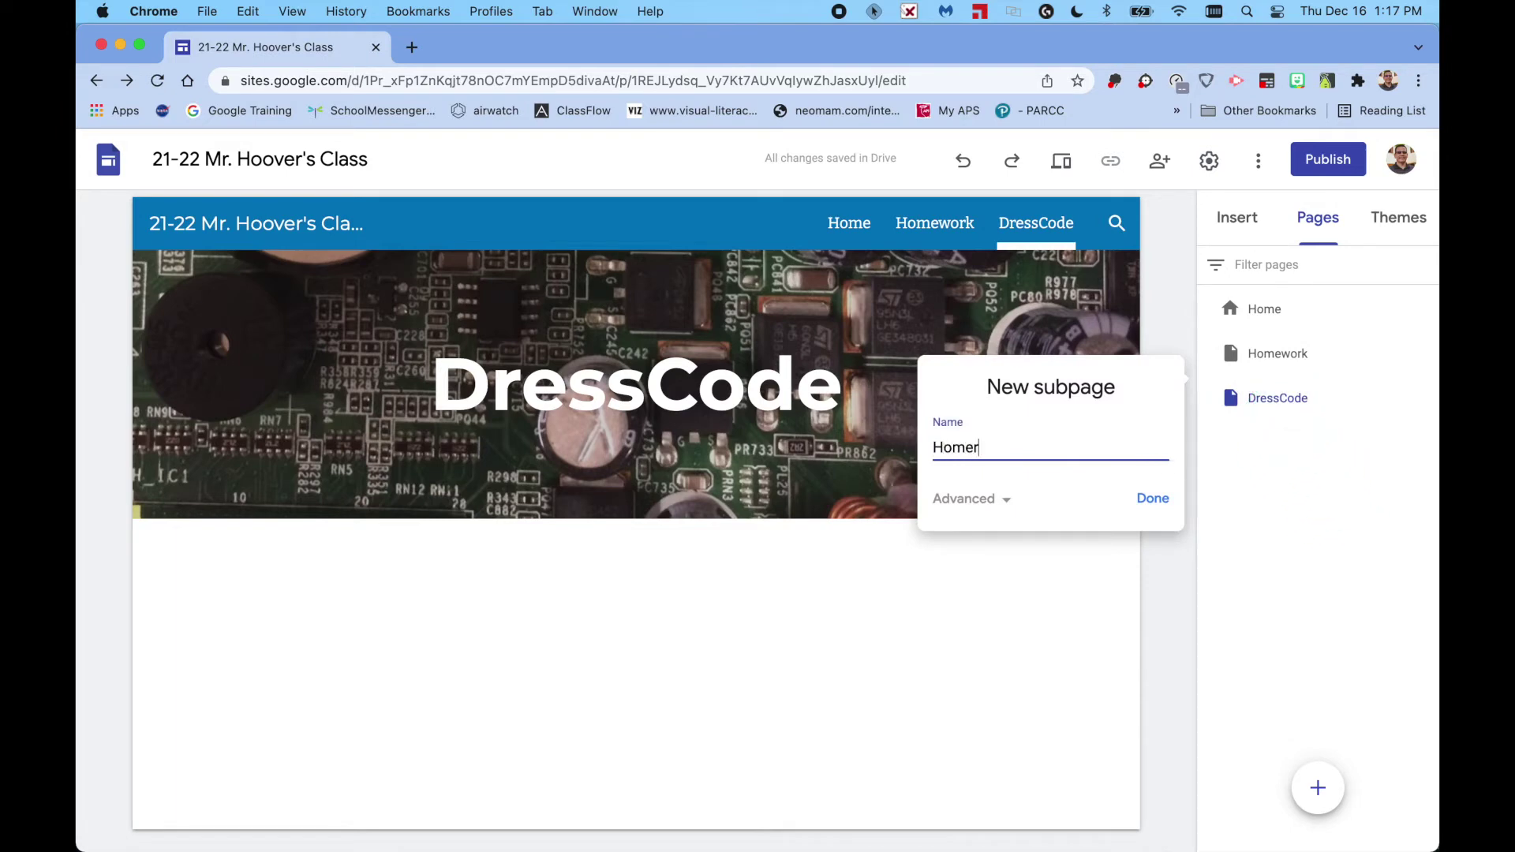
pyautogui.press('Return')
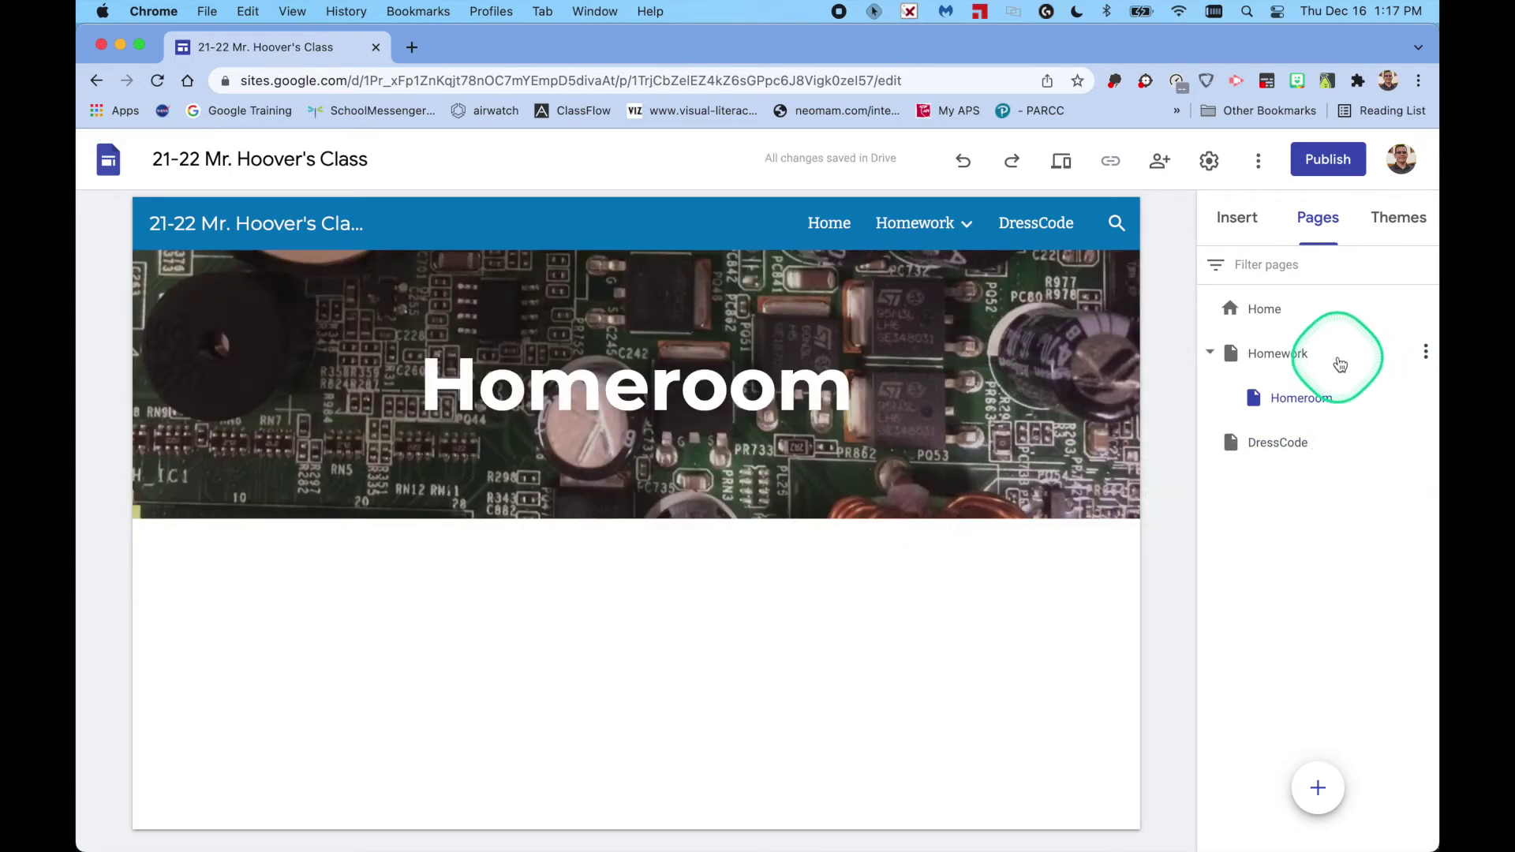
# - Add a second subpage under the Homework page, named 2nd Period
pyautogui.click(1425, 352)
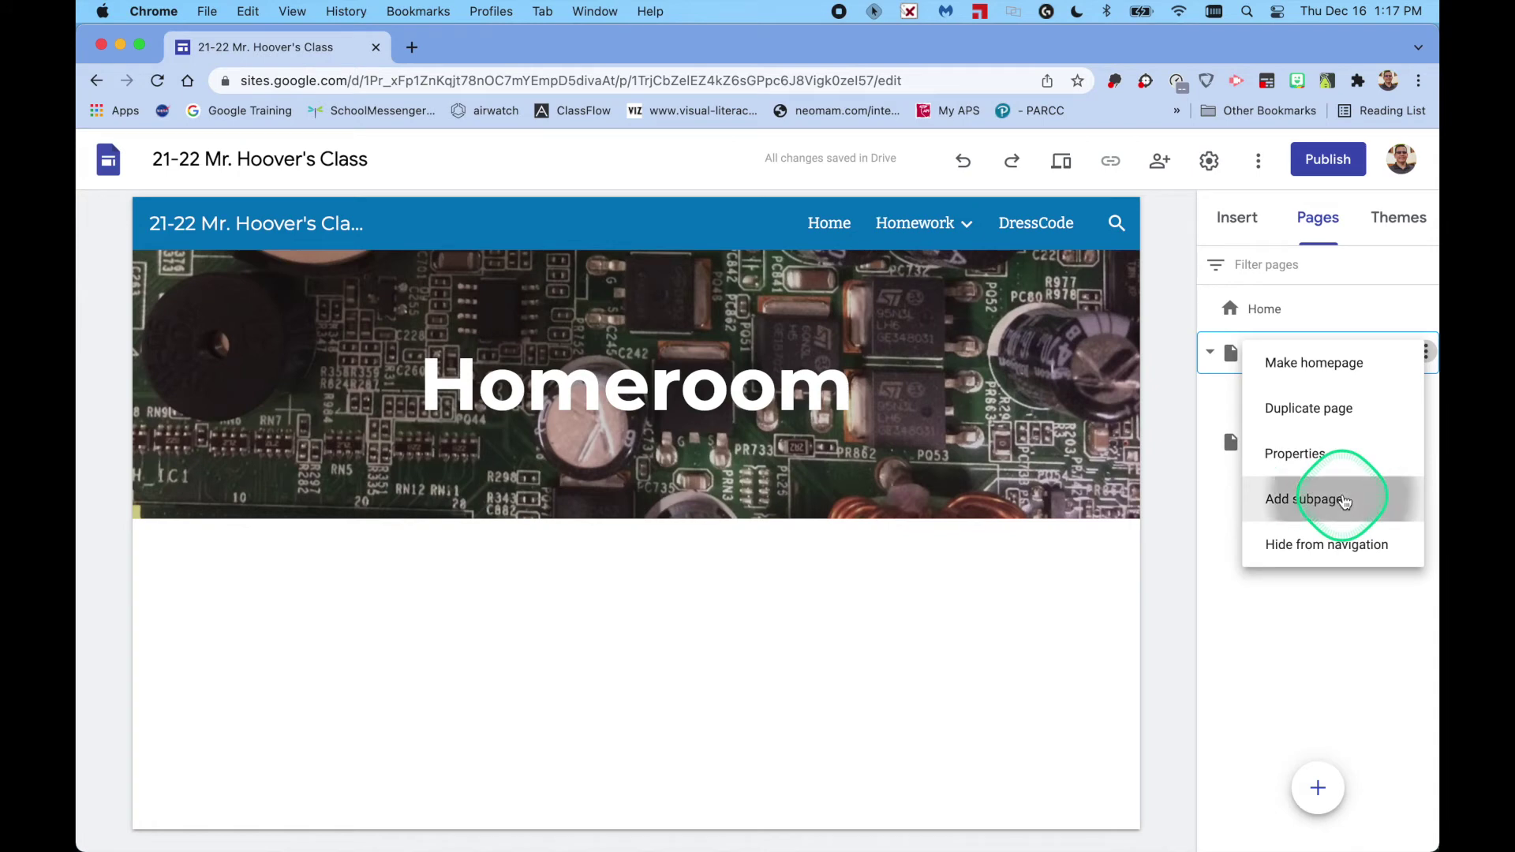
pyautogui.click(1346, 496)
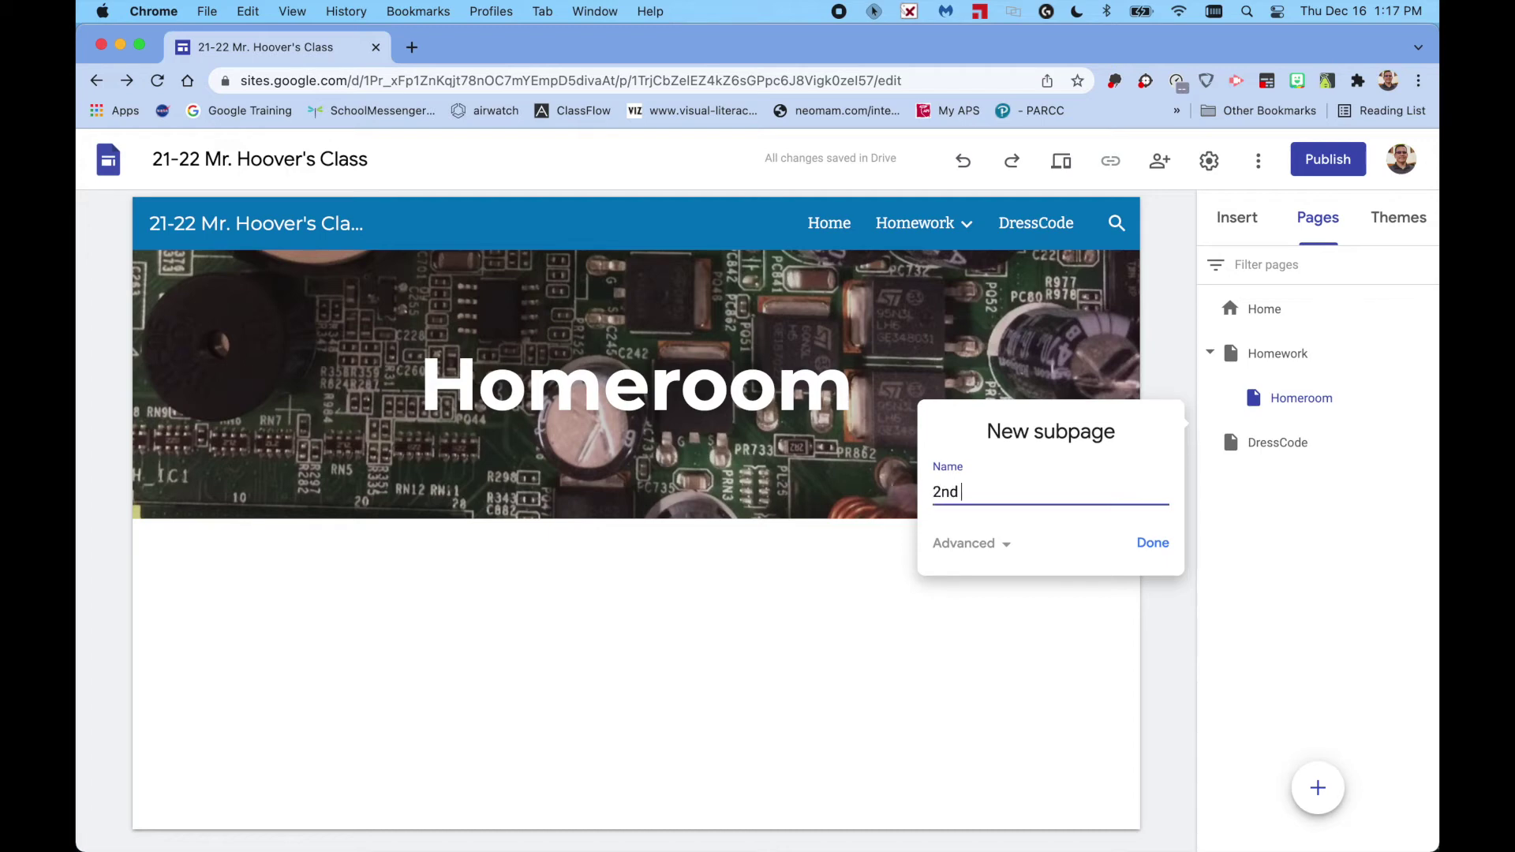
pyautogui.press('Return')
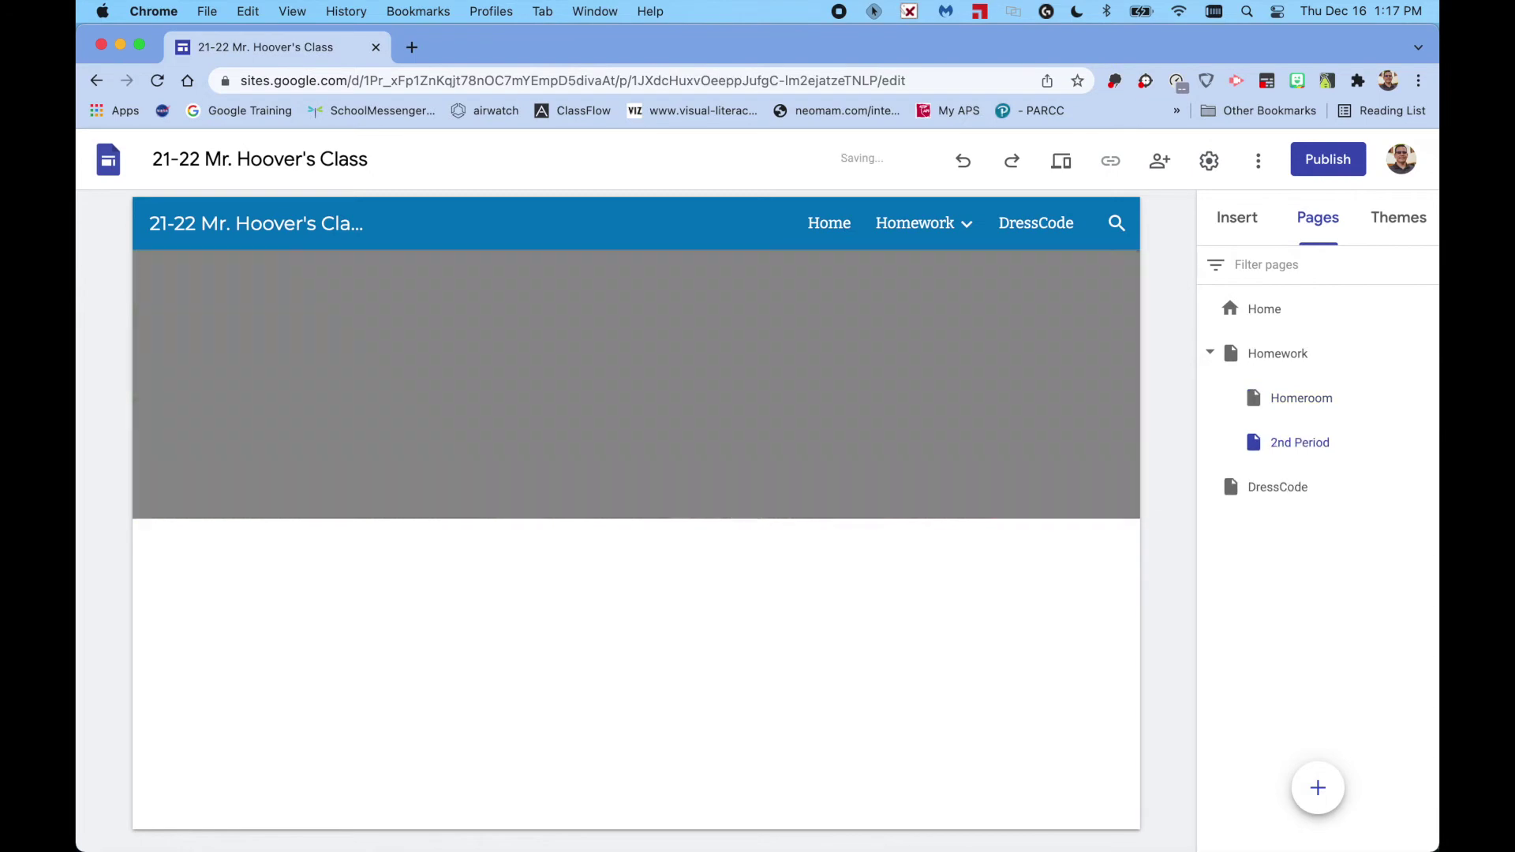
pyautogui.click(1301, 405)
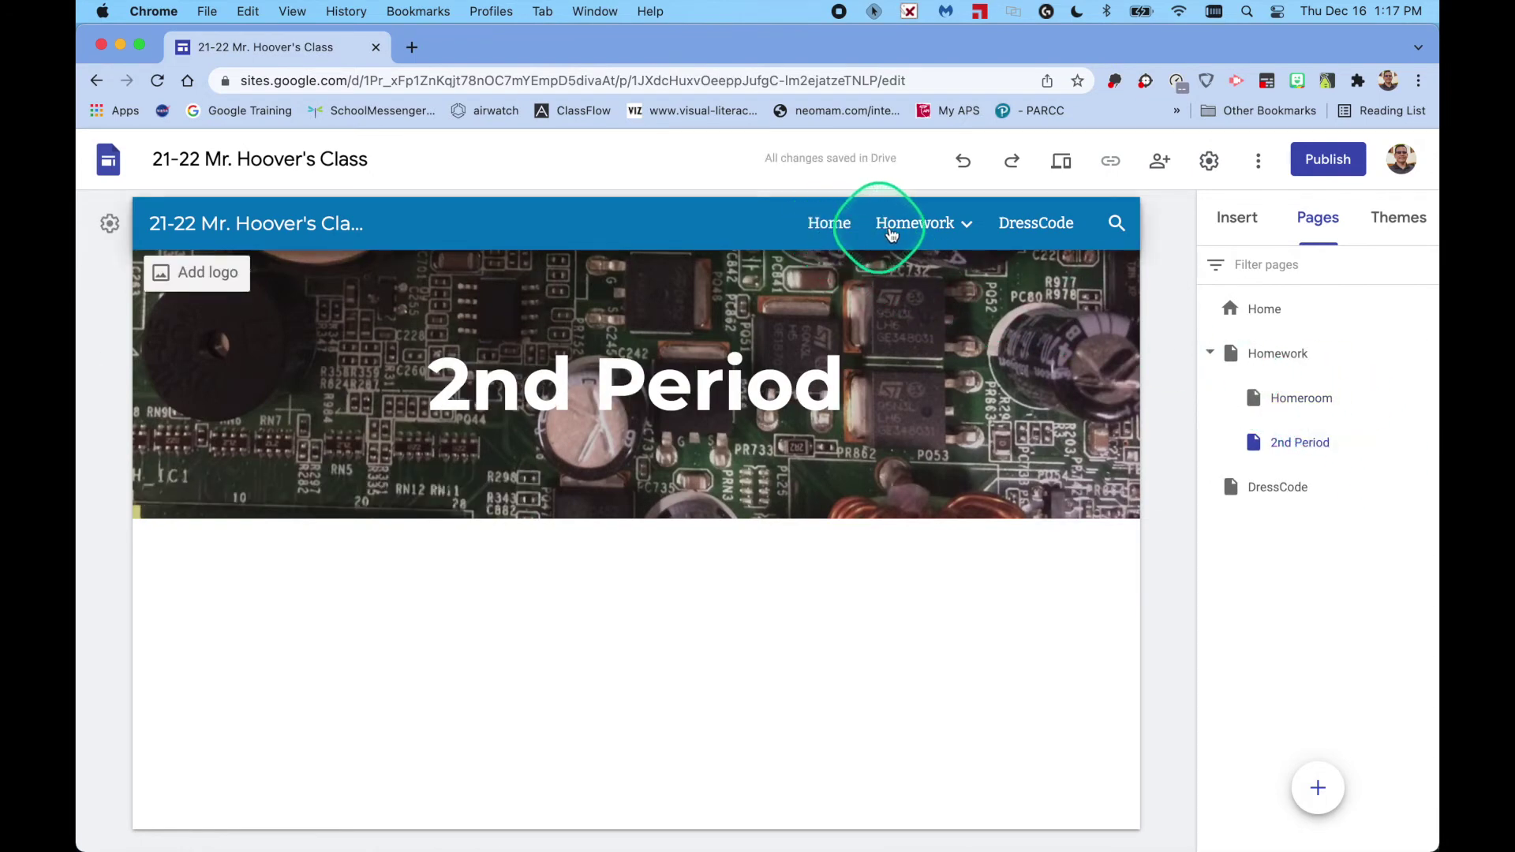
pyautogui.moveTo(928, 230)
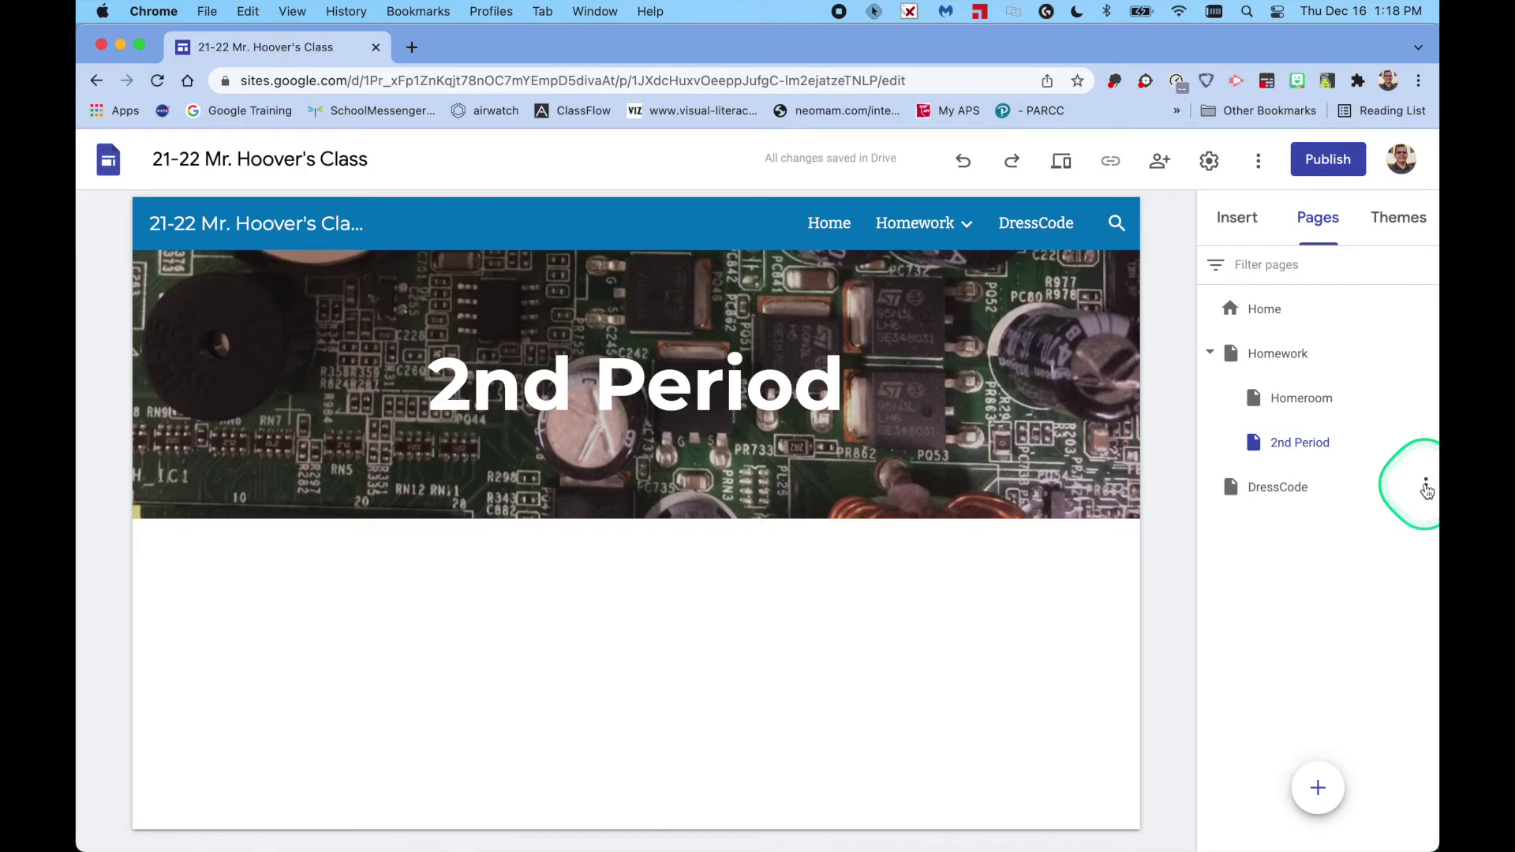
# - Add a subpage named Spirit Week under the DressCode page
pyautogui.click(1426, 486)
pyautogui.click(1346, 633)
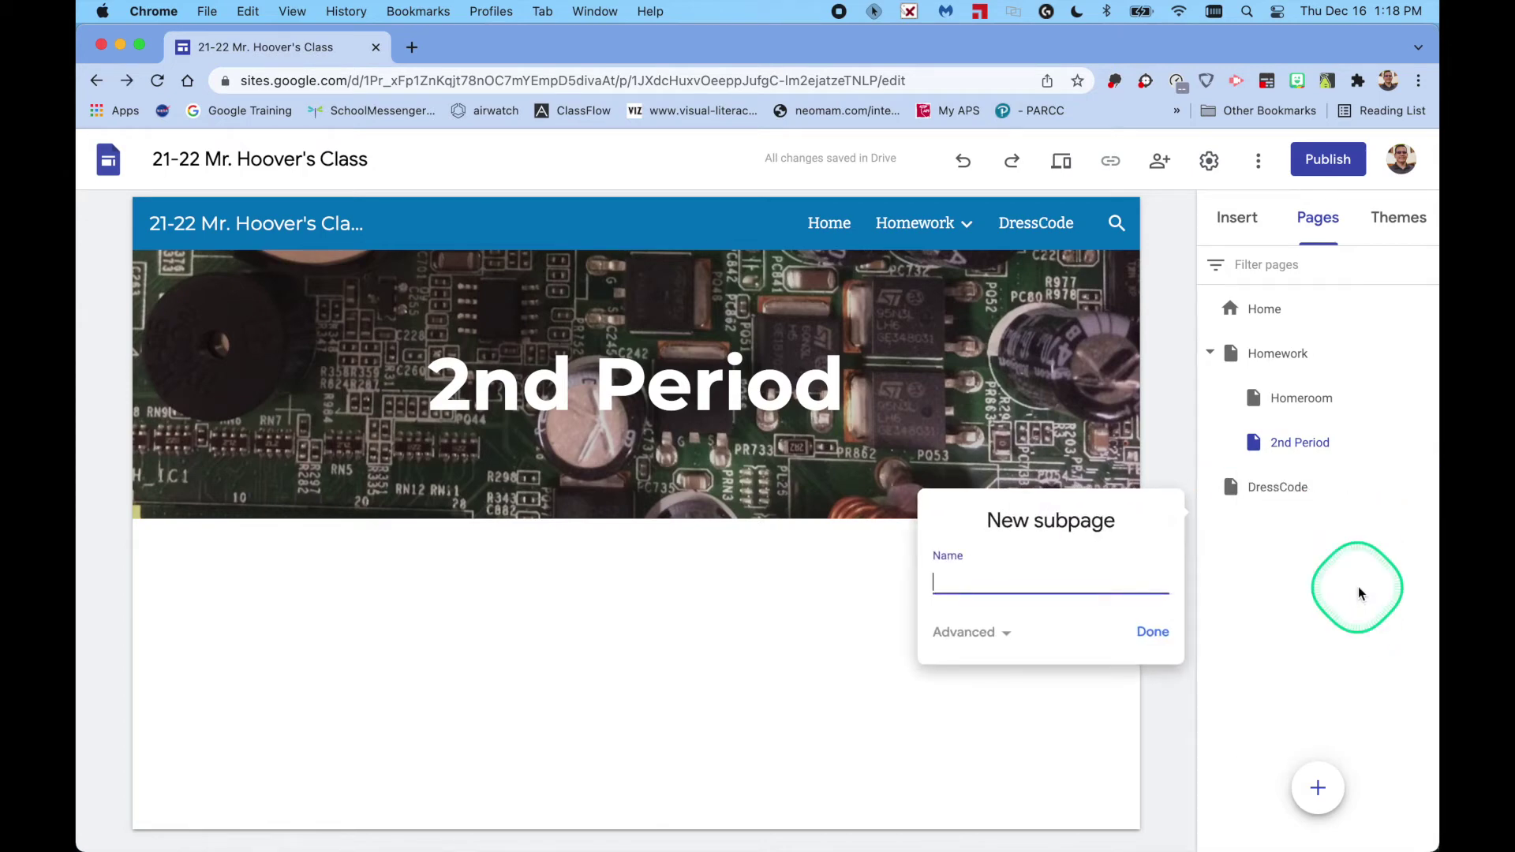
pyautogui.write('Spirit Week')
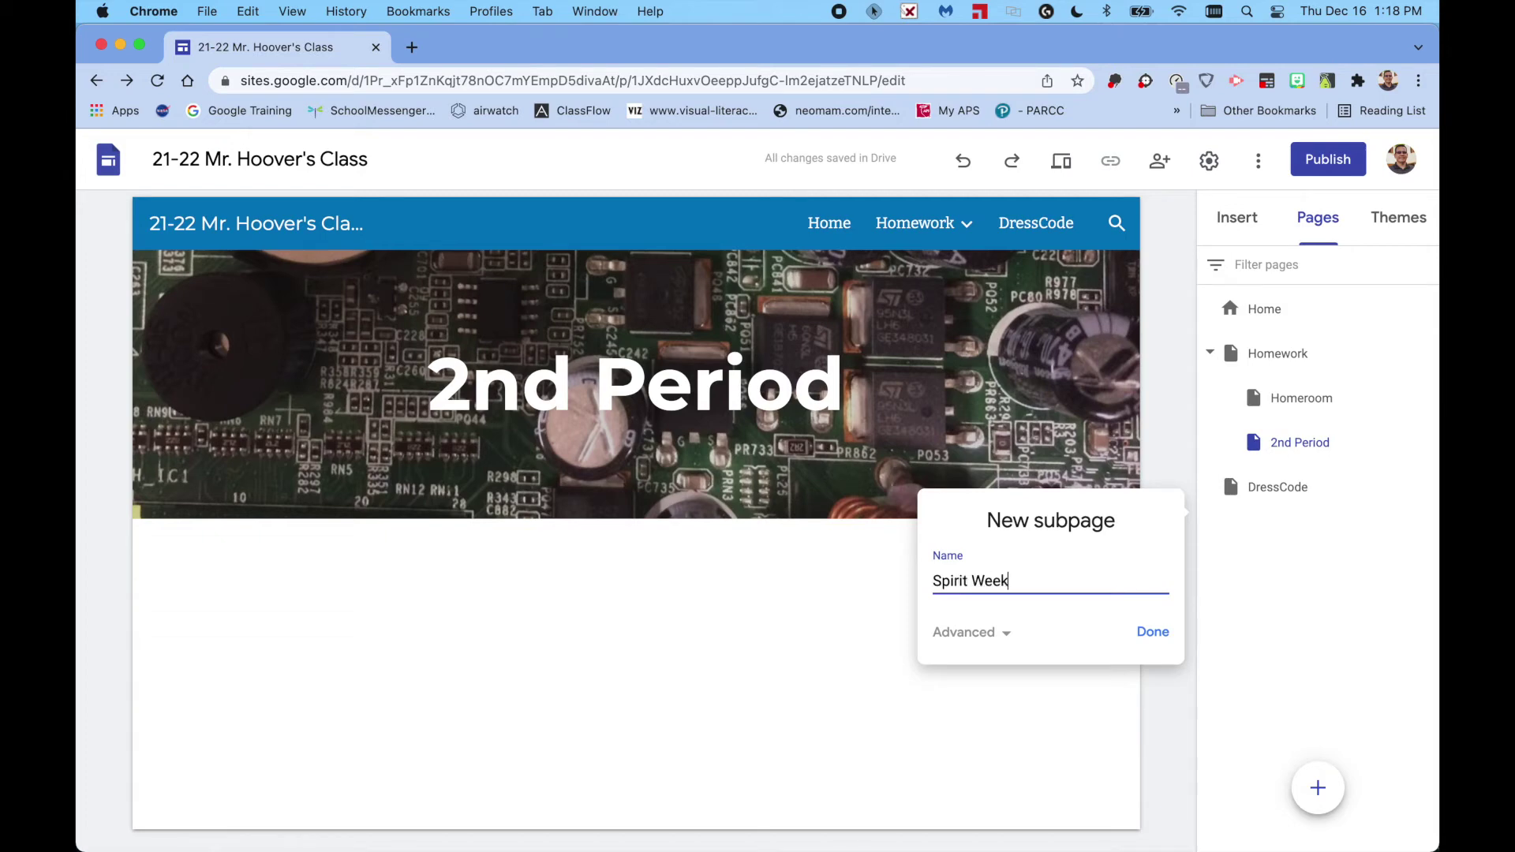
pyautogui.press('Return')
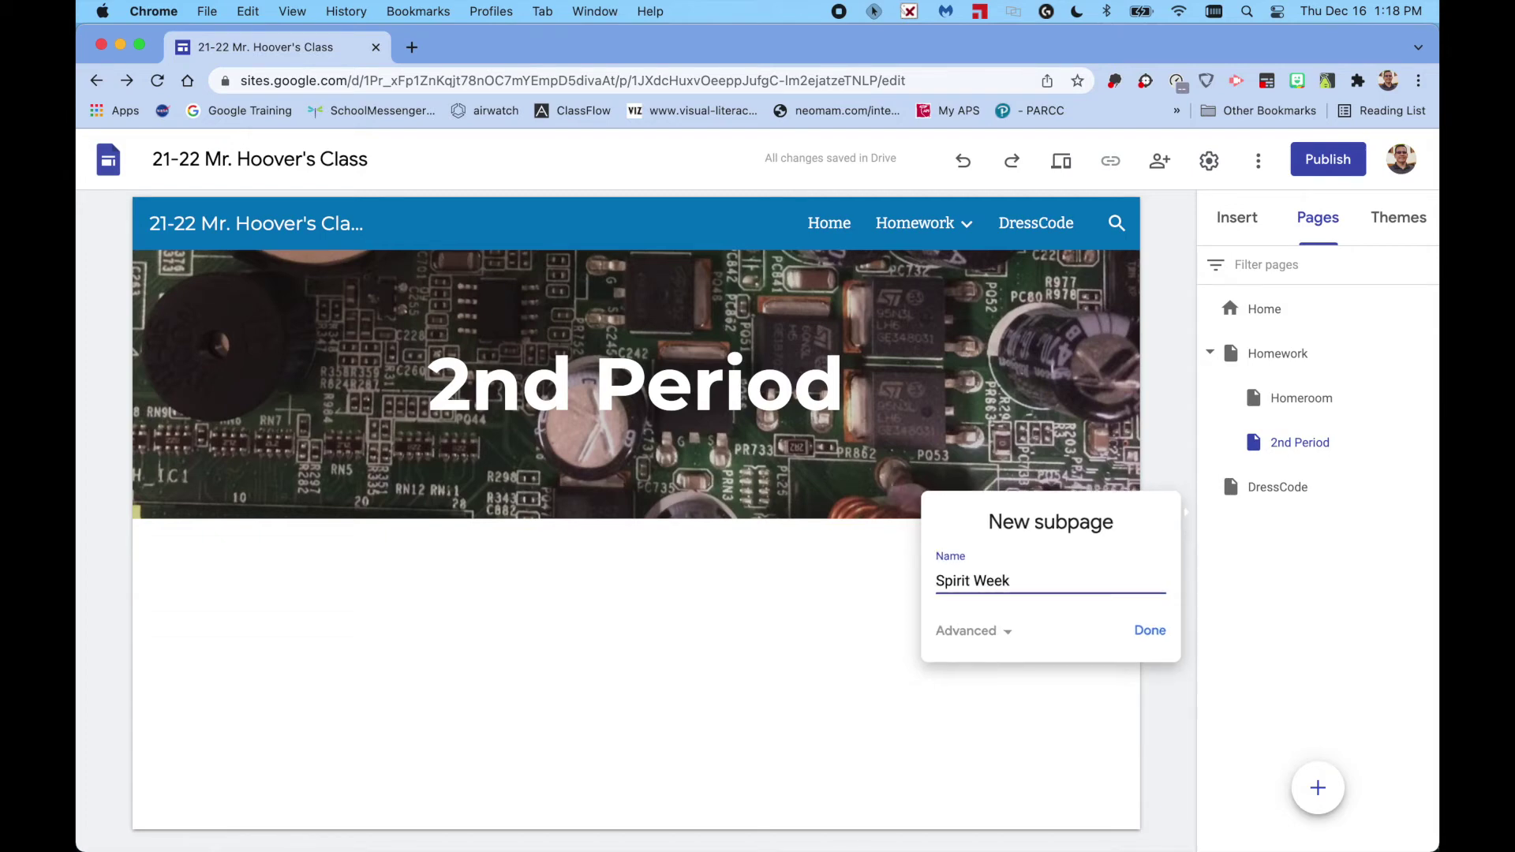
pyautogui.click(1349, 584)
pyautogui.click(1310, 550)
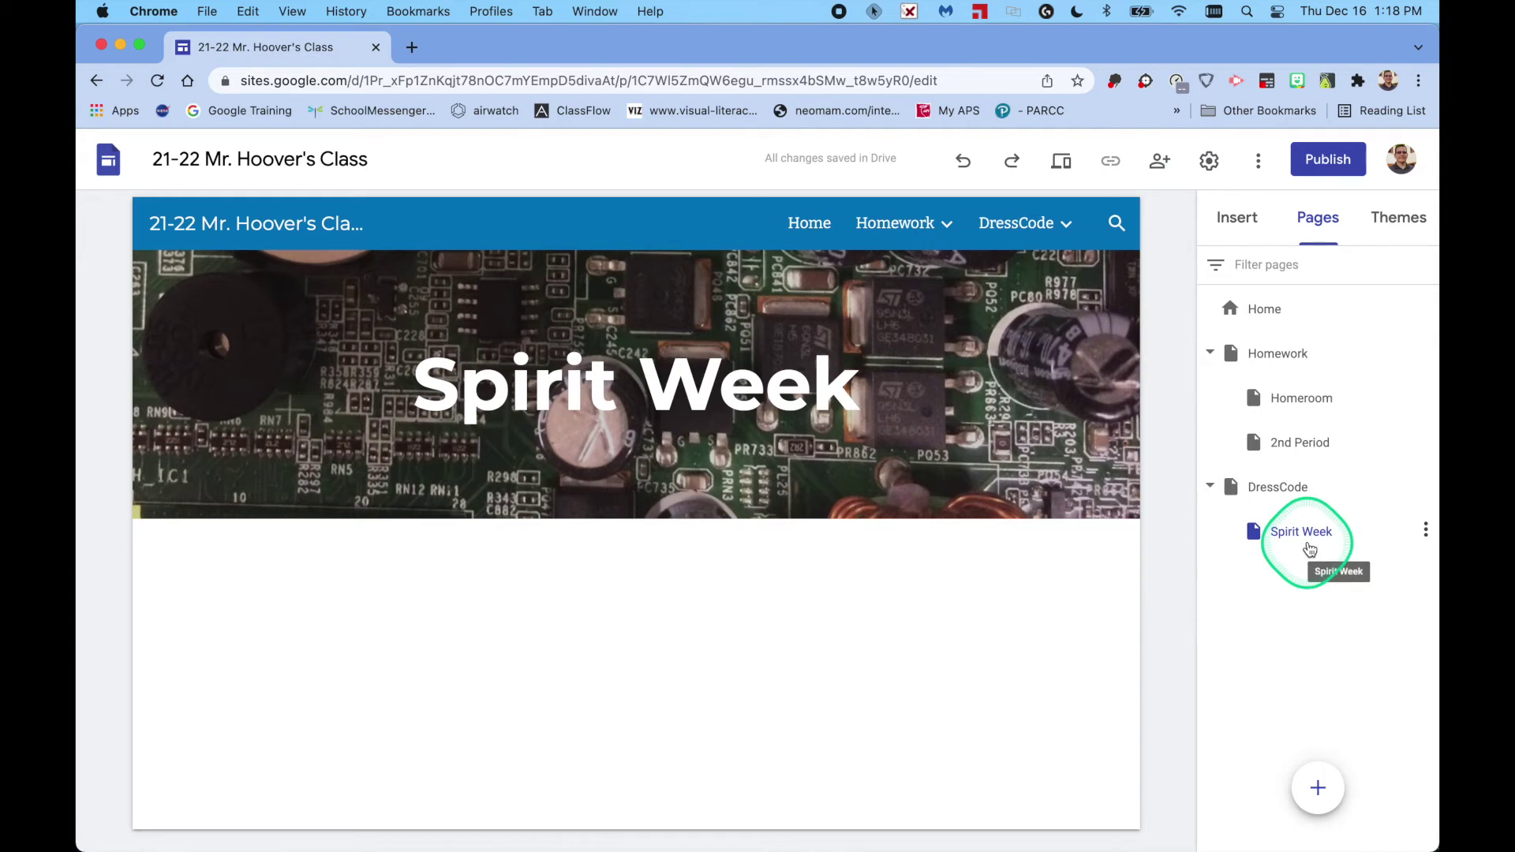
# - Check the subpages listed under Homework and DressCode in the site's header navigation
pyautogui.click(1023, 238)
pyautogui.click(906, 238)
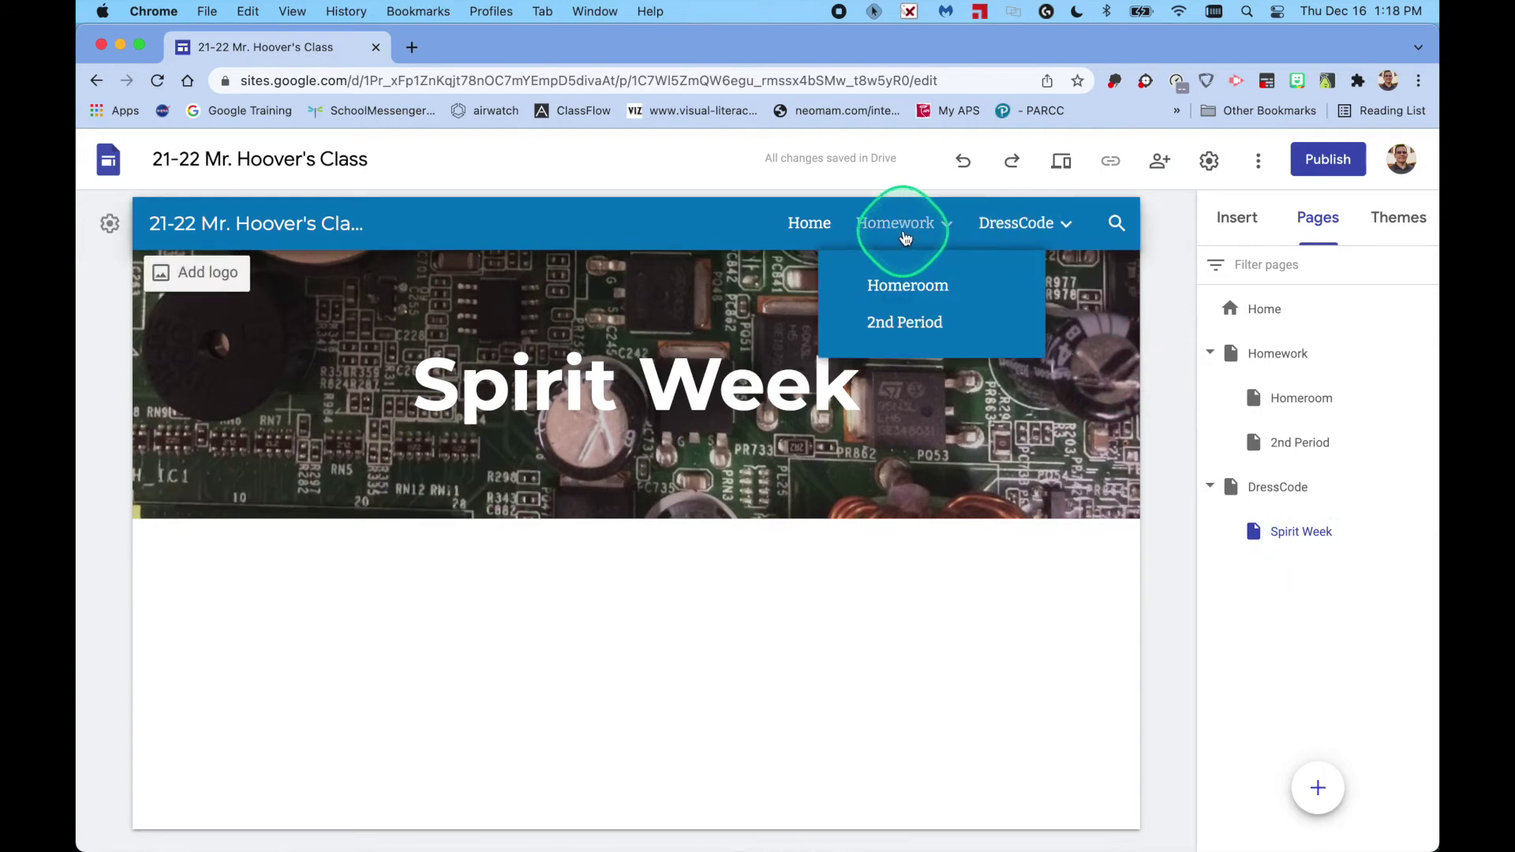
pyautogui.click(813, 229)
pyautogui.click(1040, 235)
pyautogui.click(1187, 292)
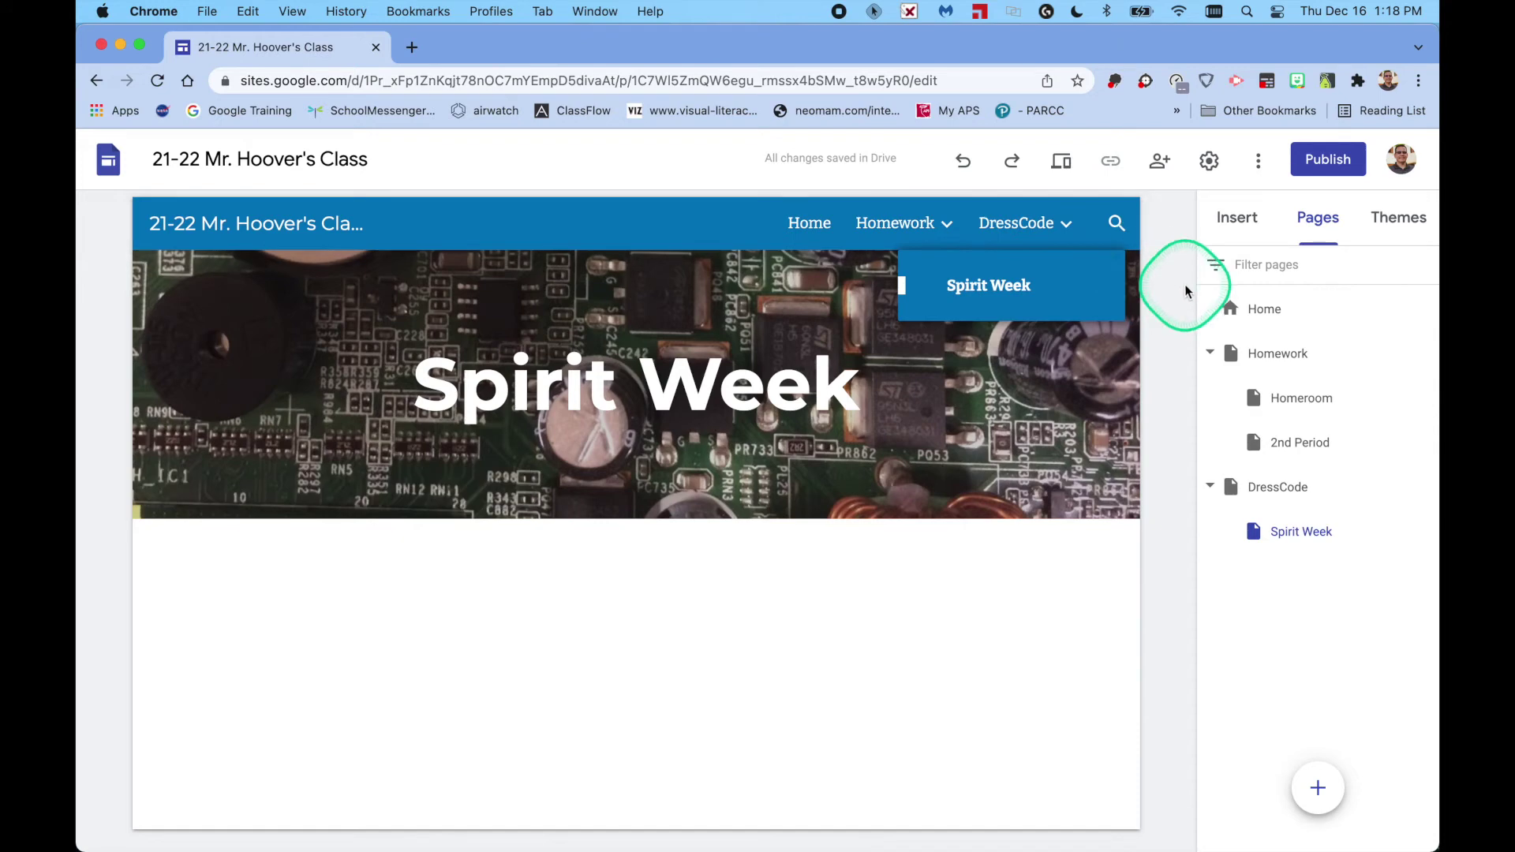
pyautogui.click(945, 296)
pyautogui.click(827, 234)
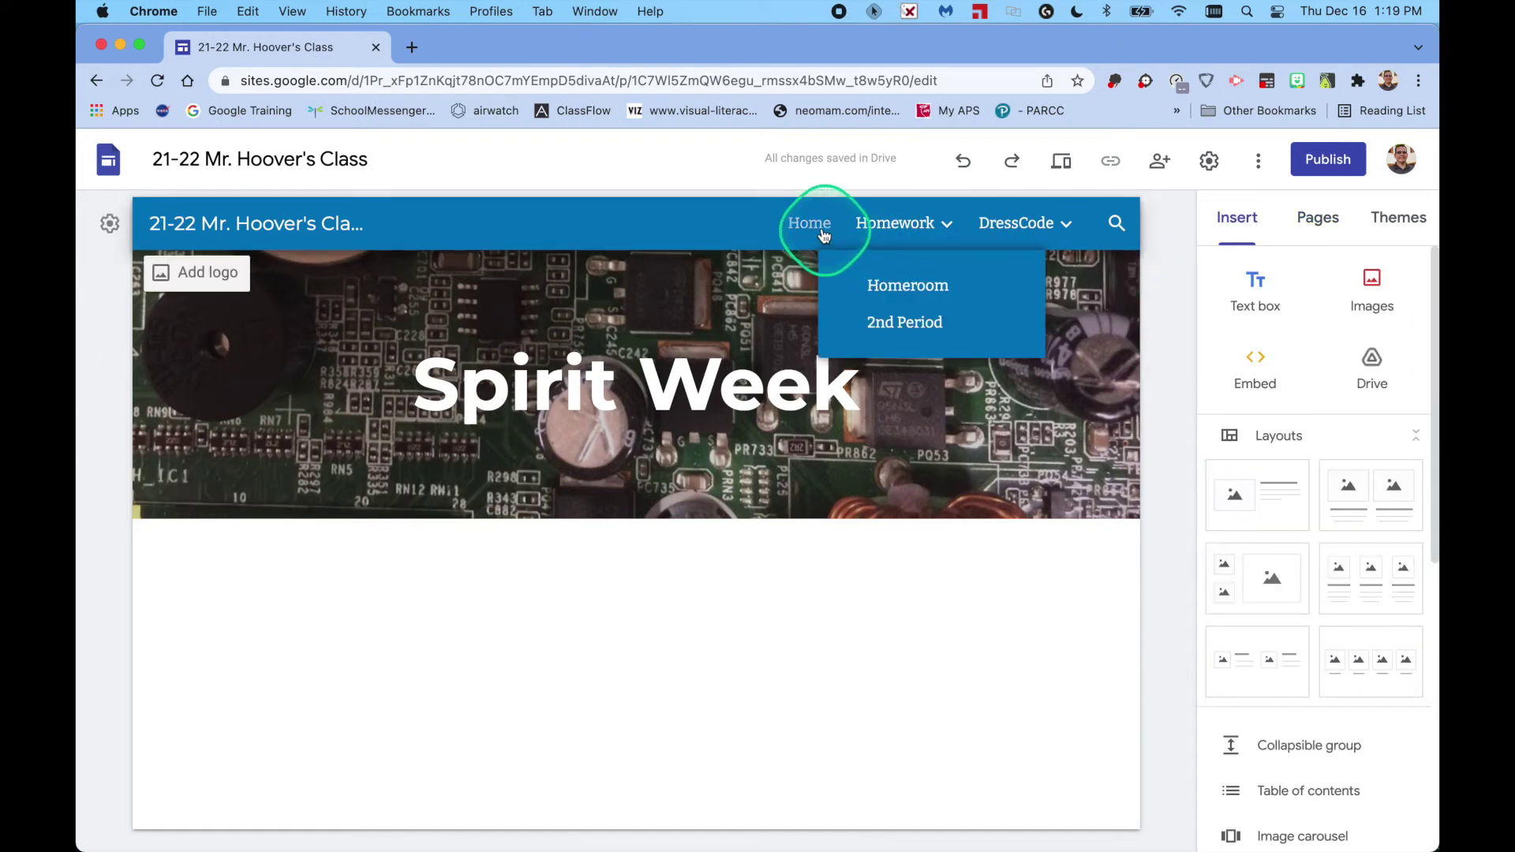
# - Open the Home page and insert a divider between the teacher introduction section and the Homework Policy section
pyautogui.click(820, 226)
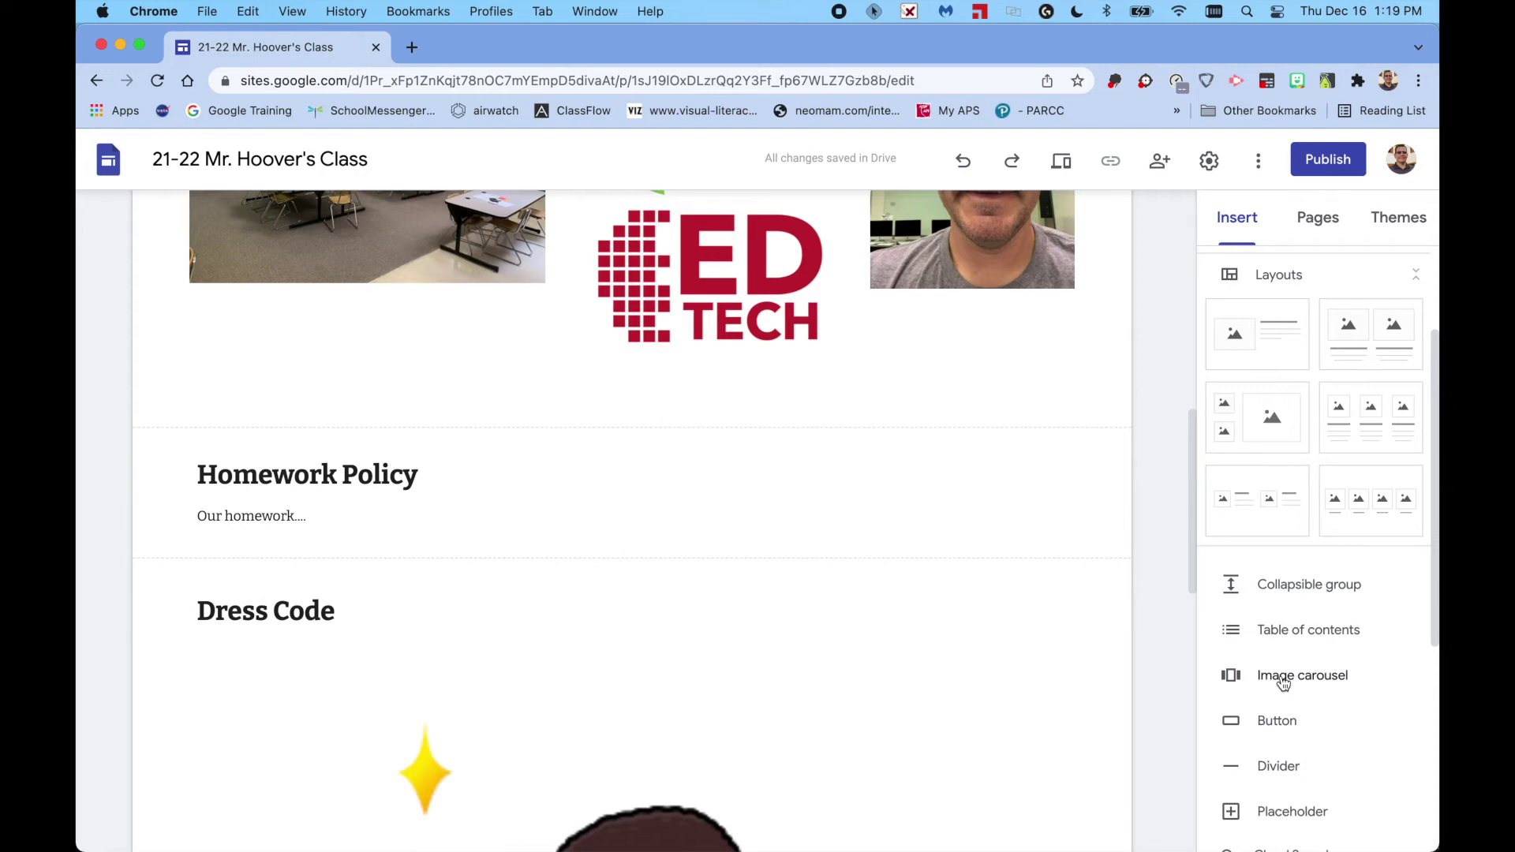
pyautogui.click(1281, 726)
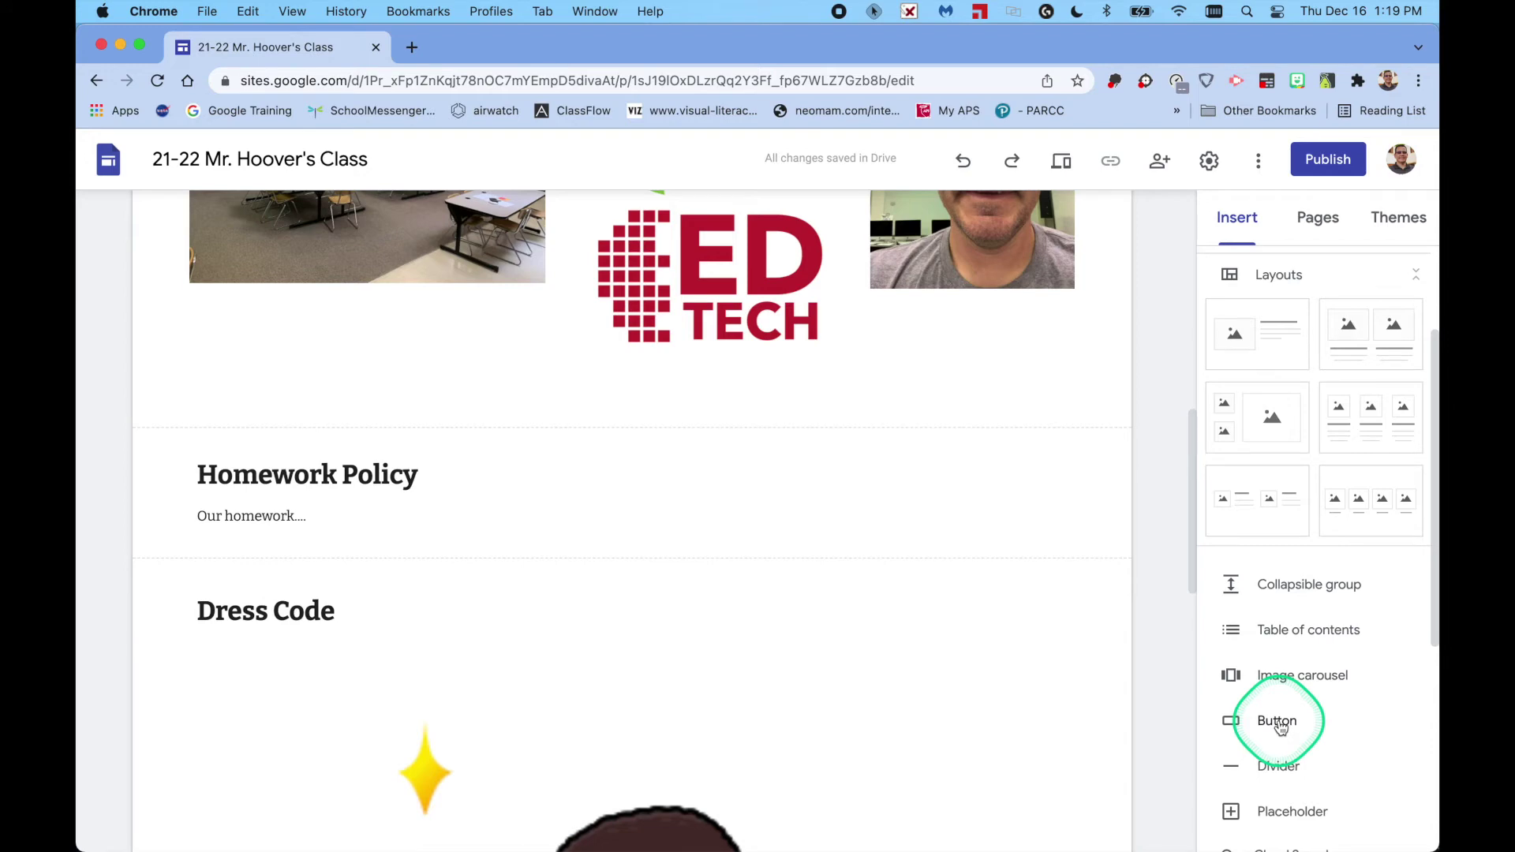
pyautogui.scroll(-1, 1280, 725)
pyautogui.click(1283, 724)
pyautogui.scroll(-1, 1285, 725)
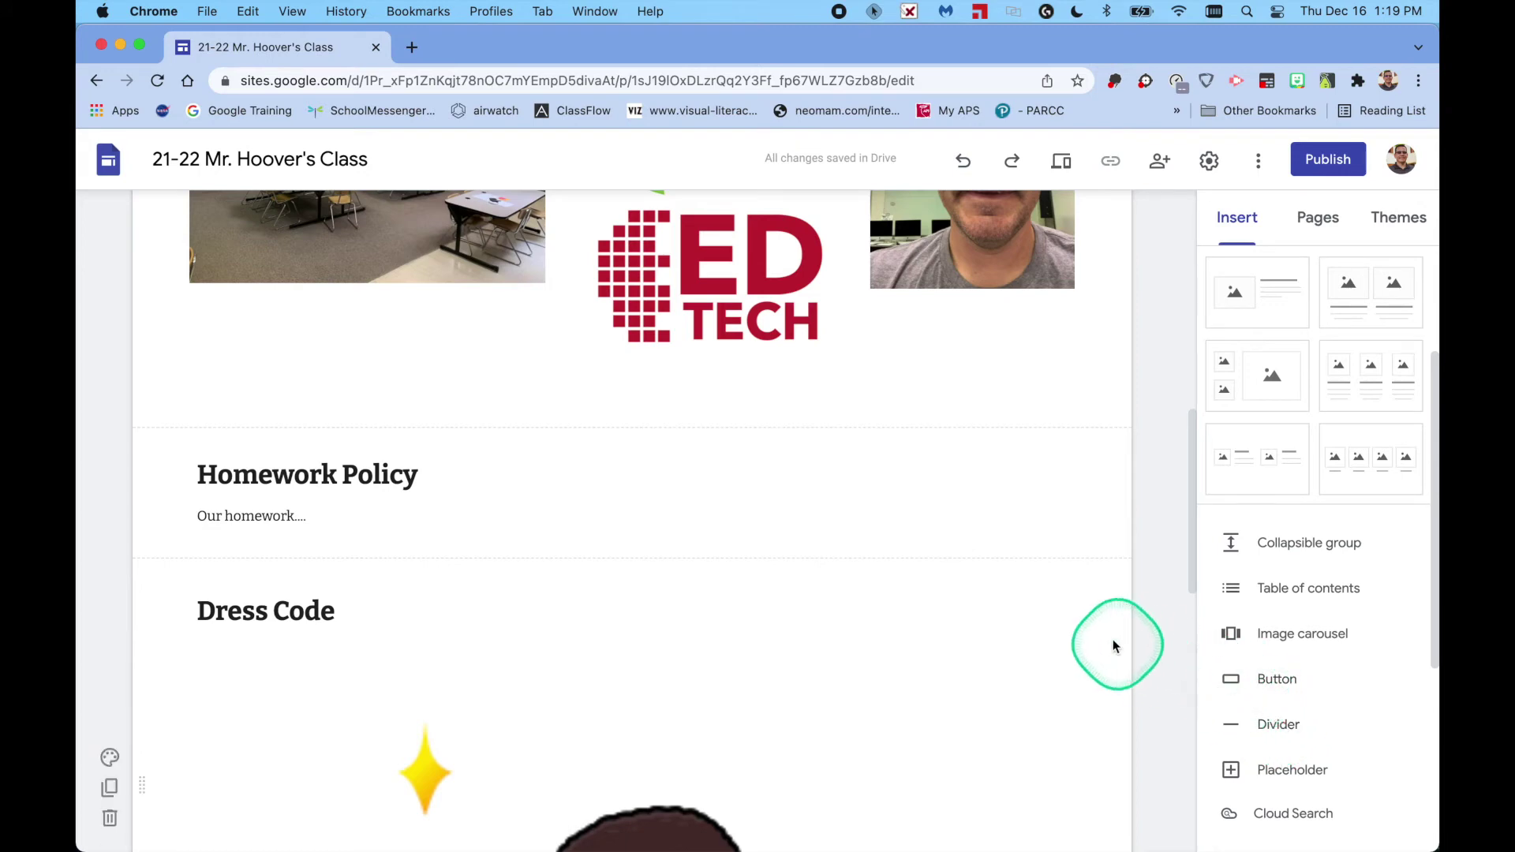
pyautogui.scroll(4, 1106, 643)
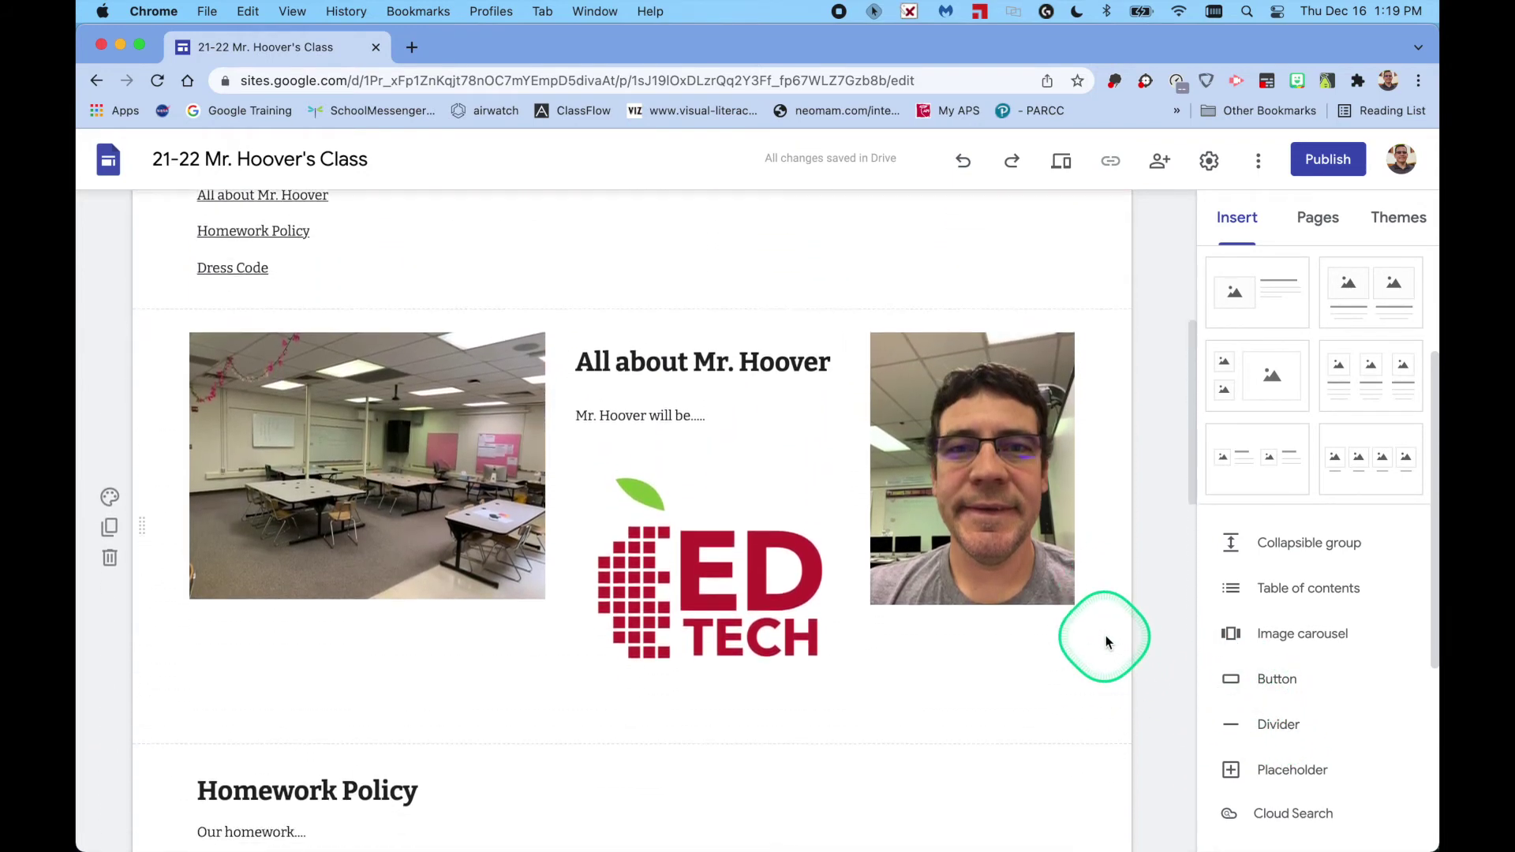
pyautogui.scroll(-2, 1111, 635)
pyautogui.click(1004, 618)
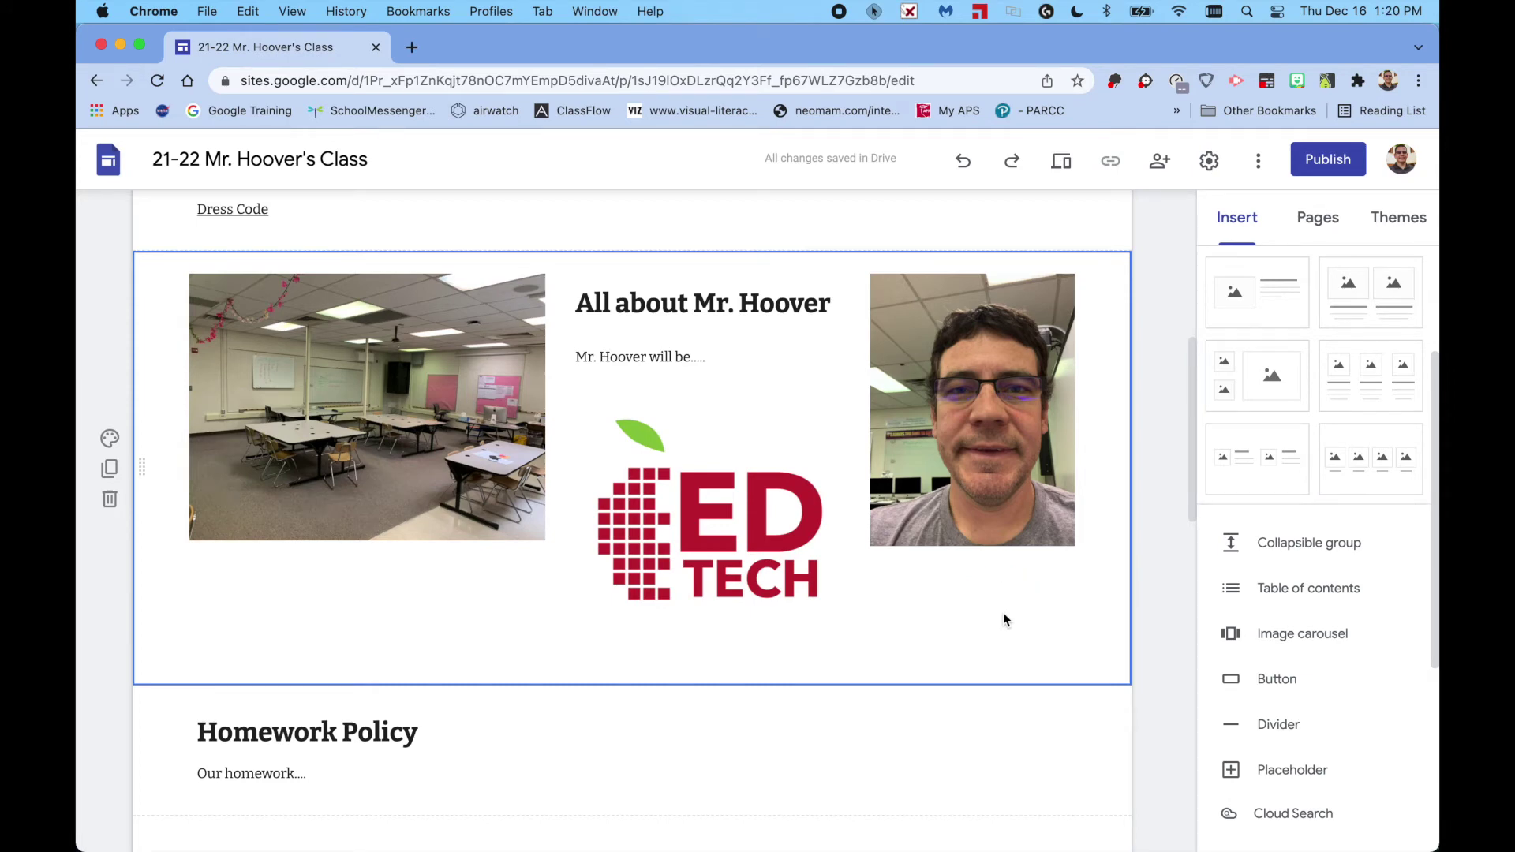
pyautogui.click(1279, 724)
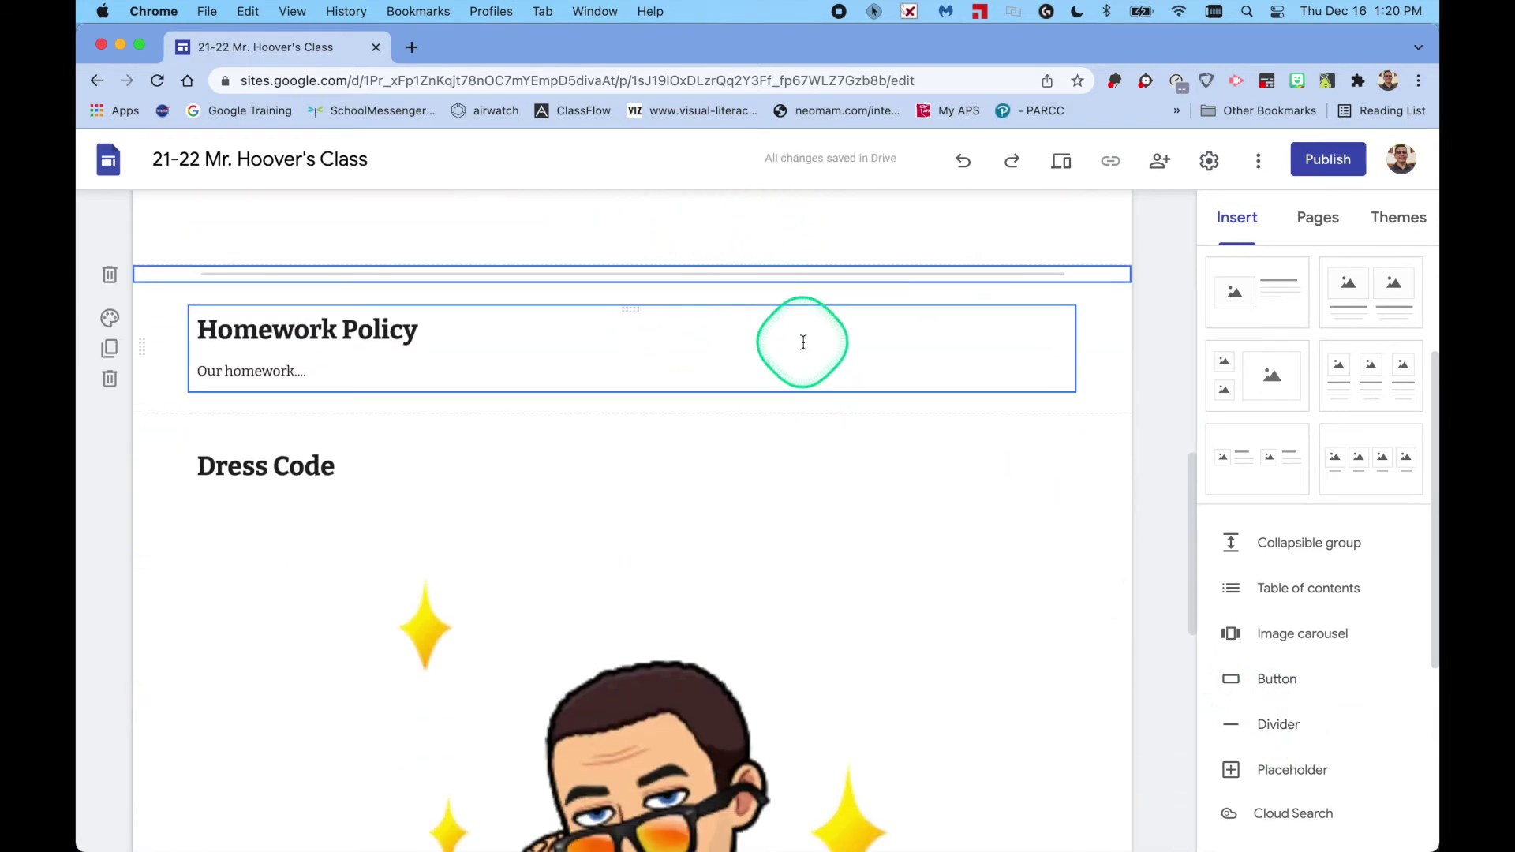
# - Insert a divider between the Homework Policy and Dress Code sections and delete the duplicate one
pyautogui.click(802, 338)
pyautogui.click(1113, 345)
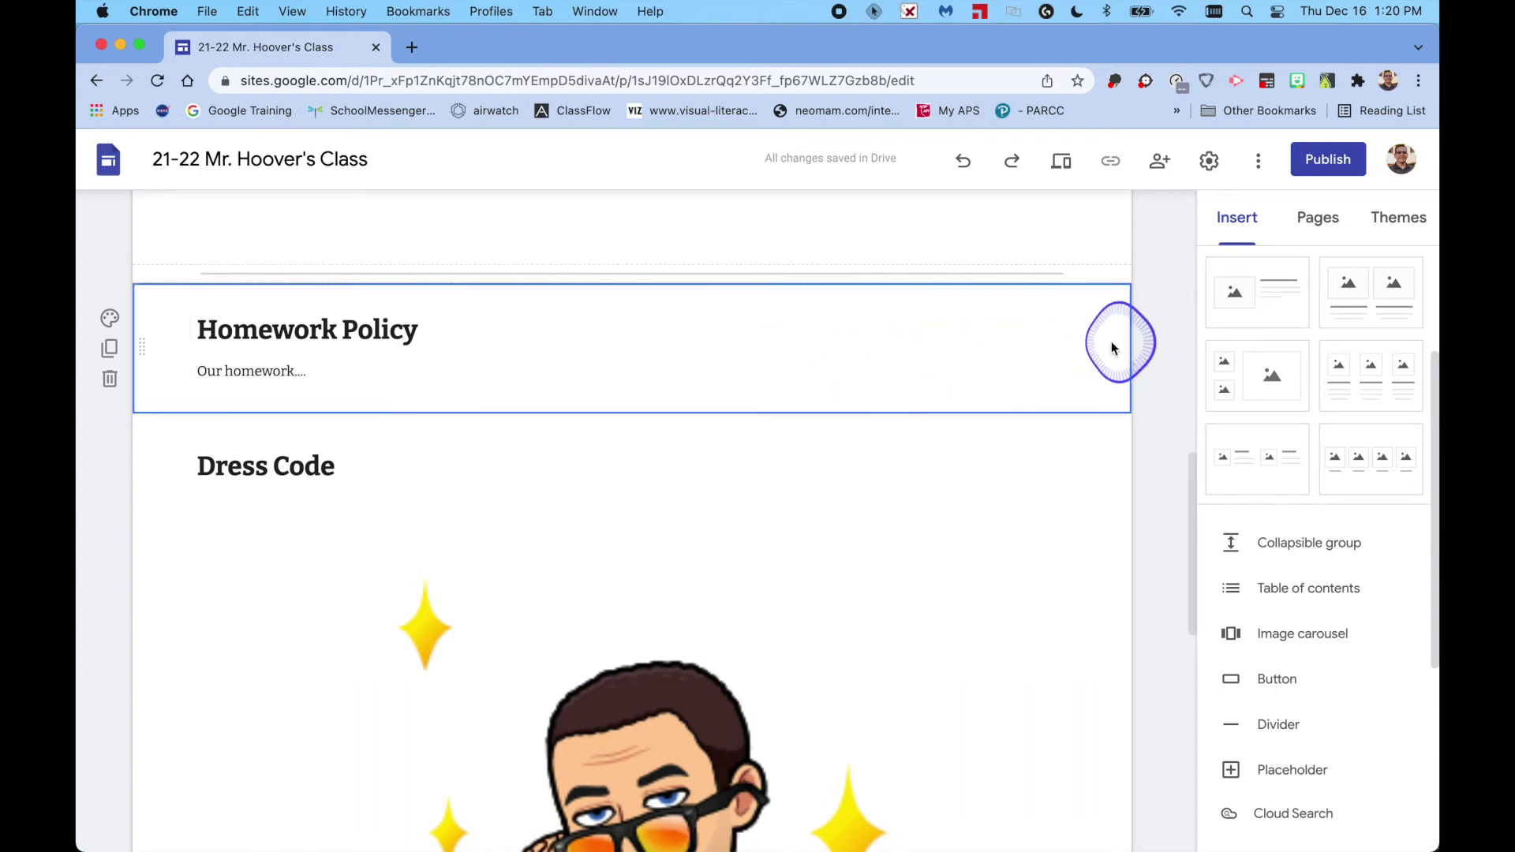
pyautogui.click(1279, 724)
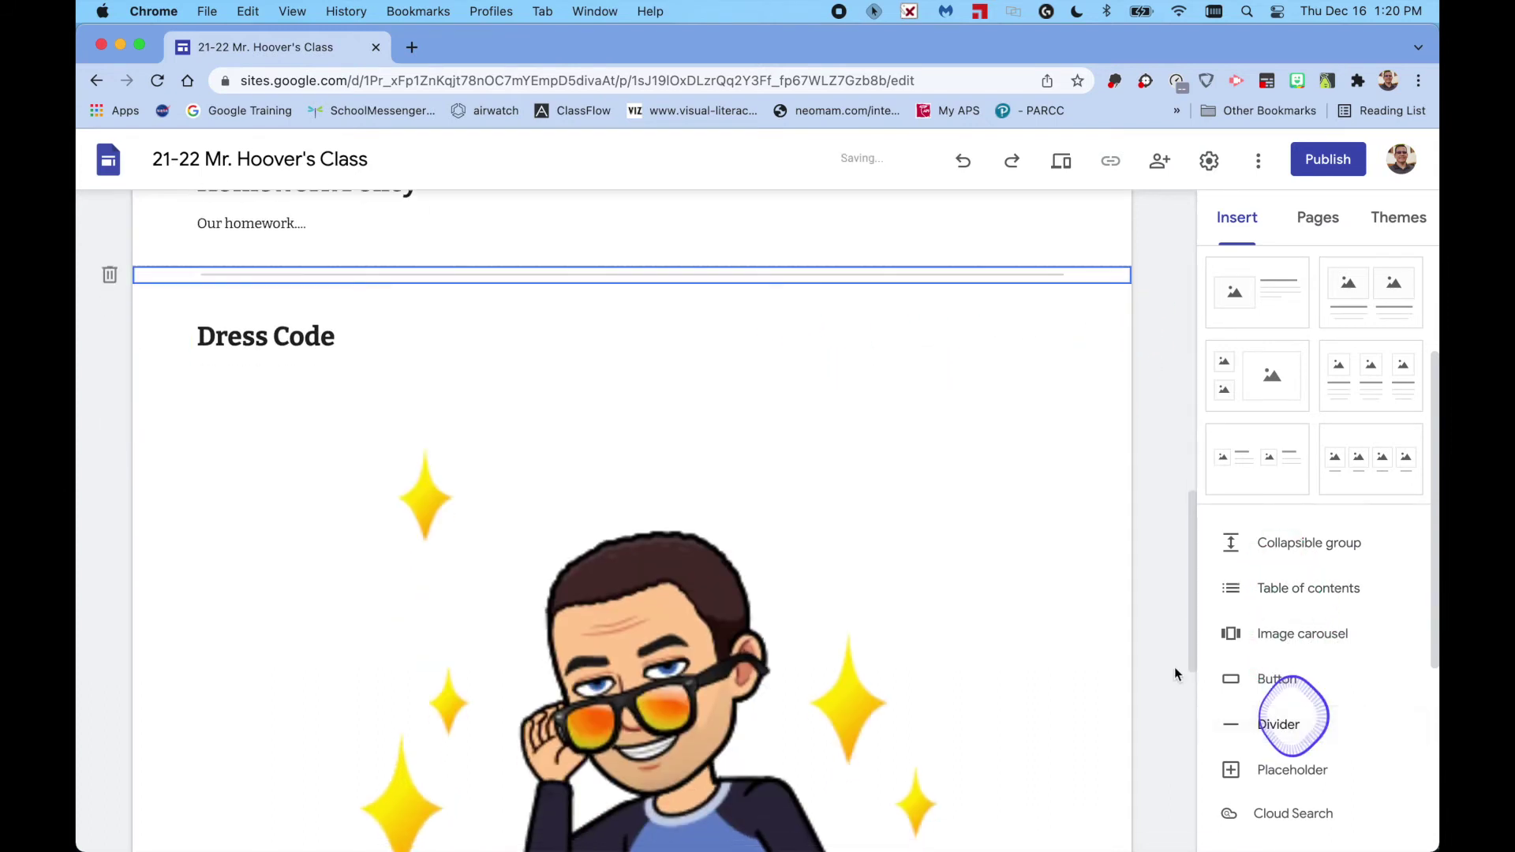
pyautogui.click(1290, 718)
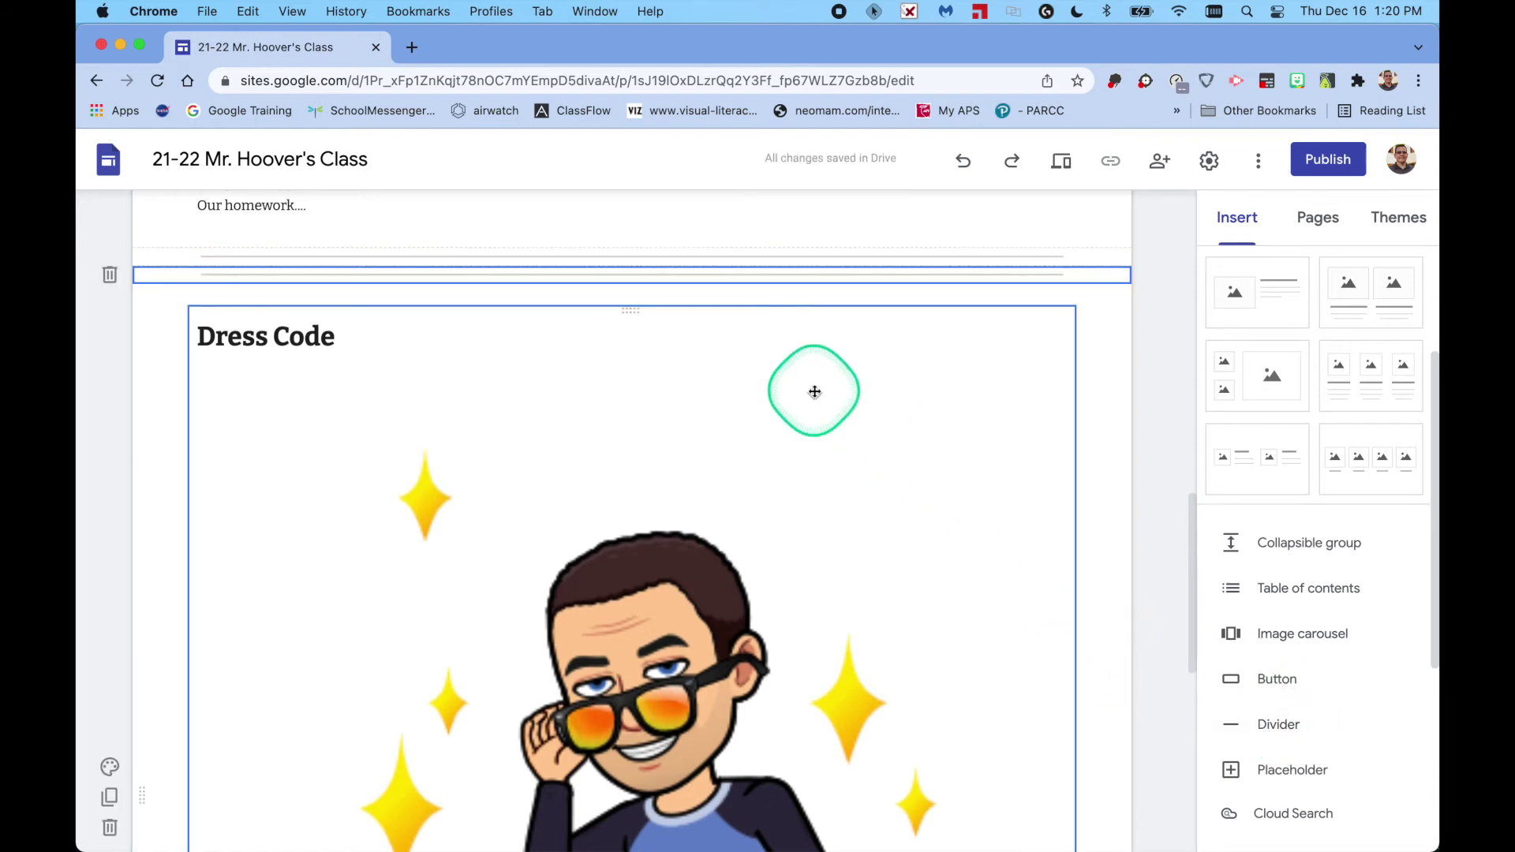
pyautogui.click(109, 275)
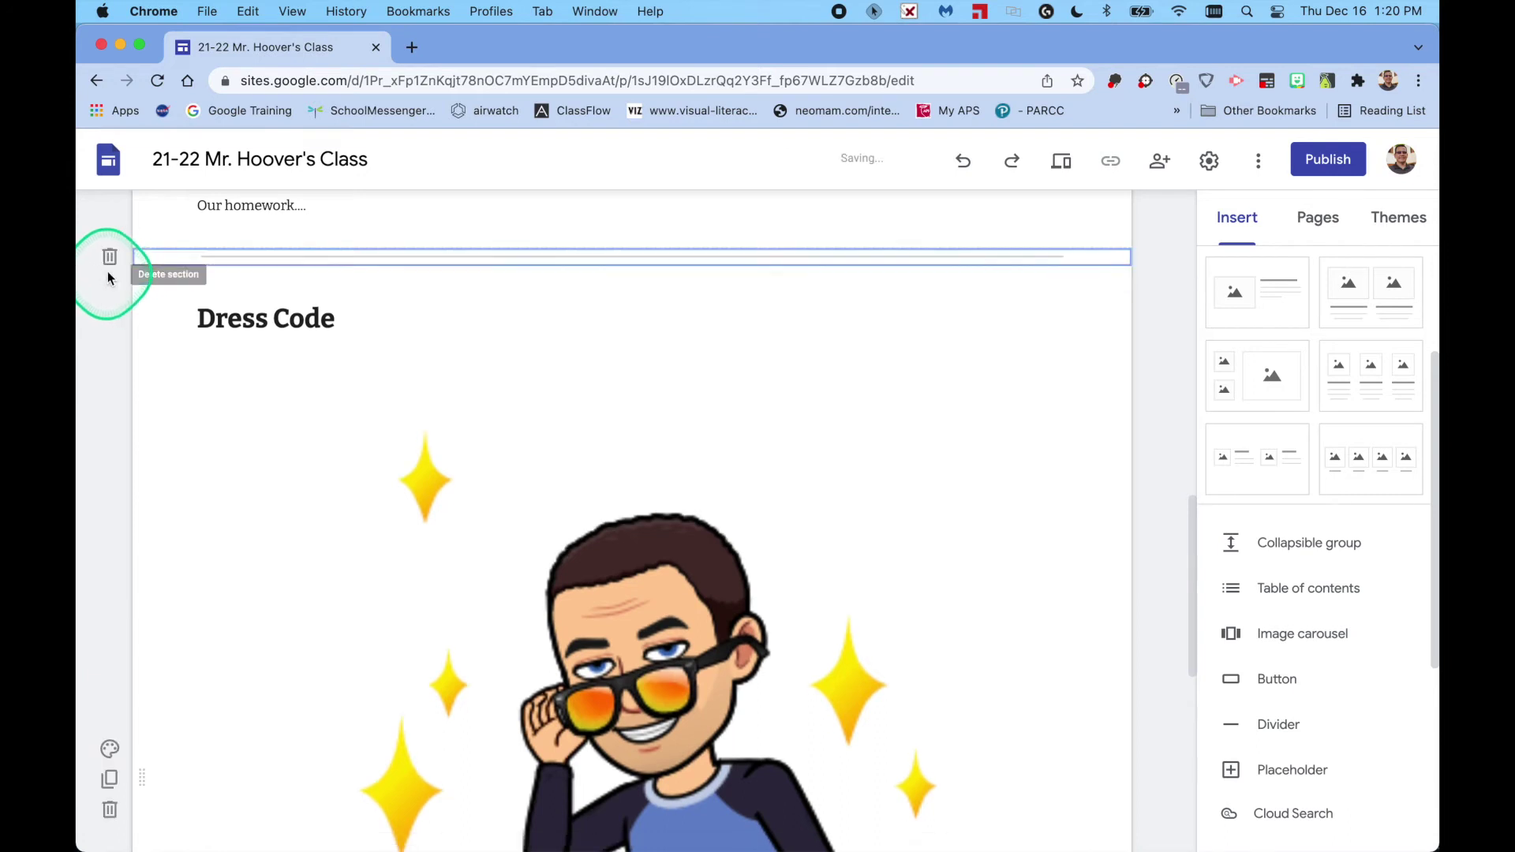
# - Insert a second divider above the Dress Code section and delete the extra one
pyautogui.click(1089, 573)
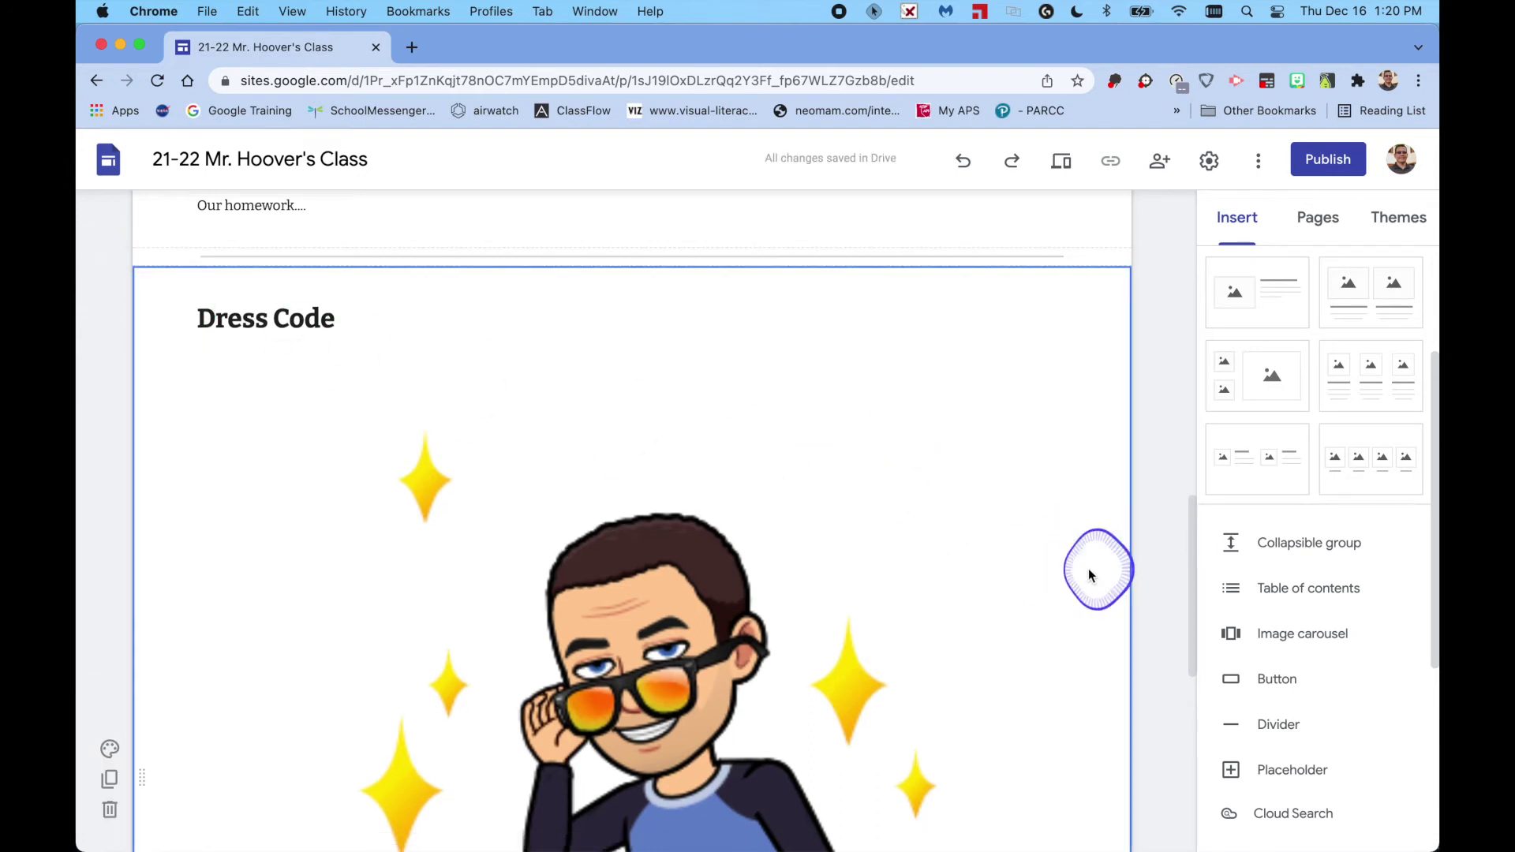
pyautogui.click(1261, 731)
pyautogui.click(466, 339)
pyautogui.click(323, 377)
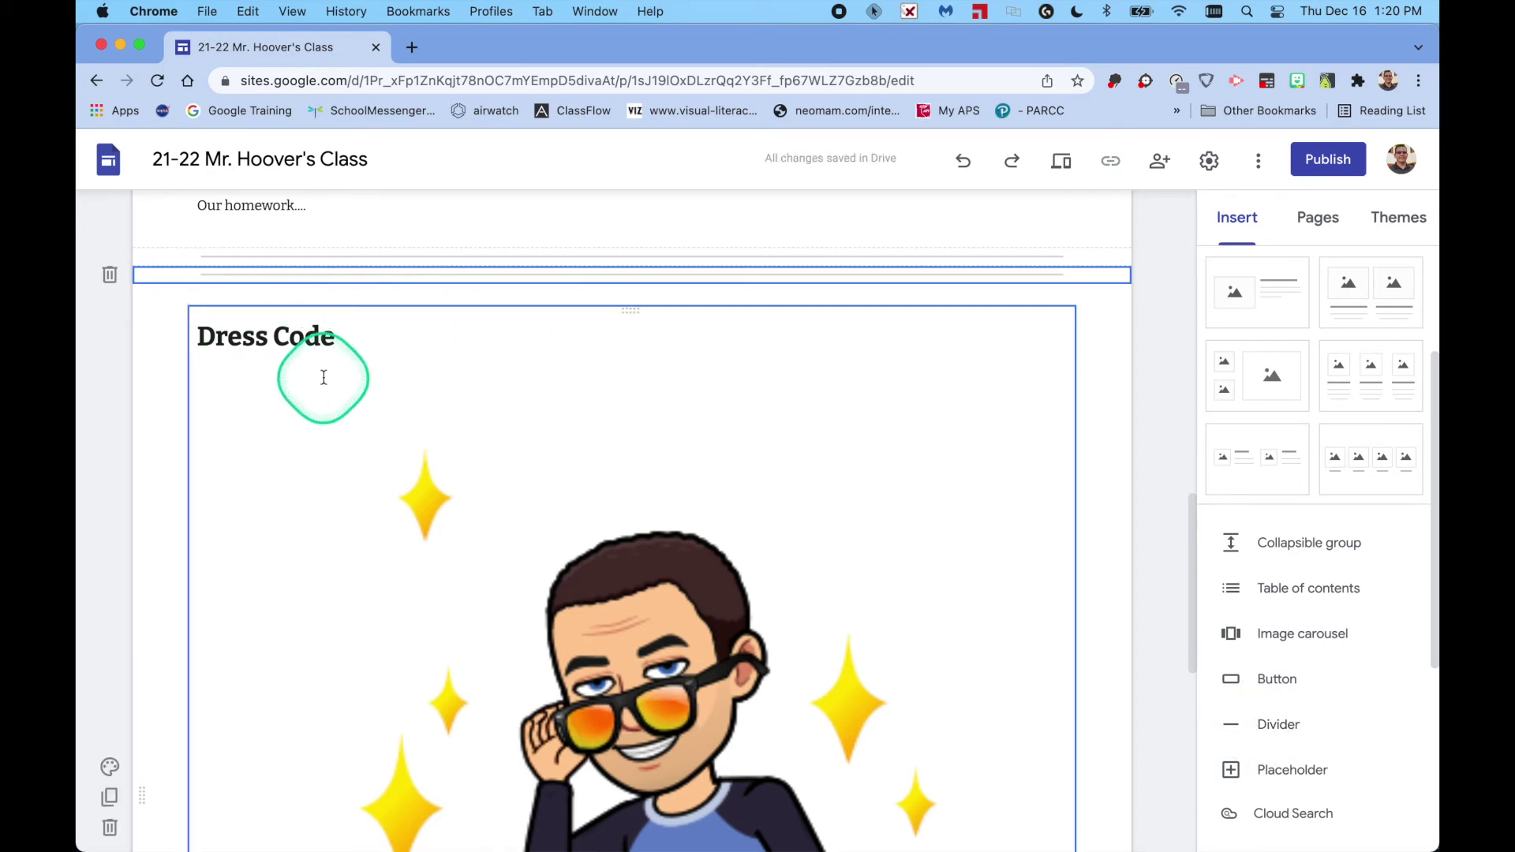
pyautogui.scroll(-9, 324, 378)
pyautogui.scroll(6, 323, 377)
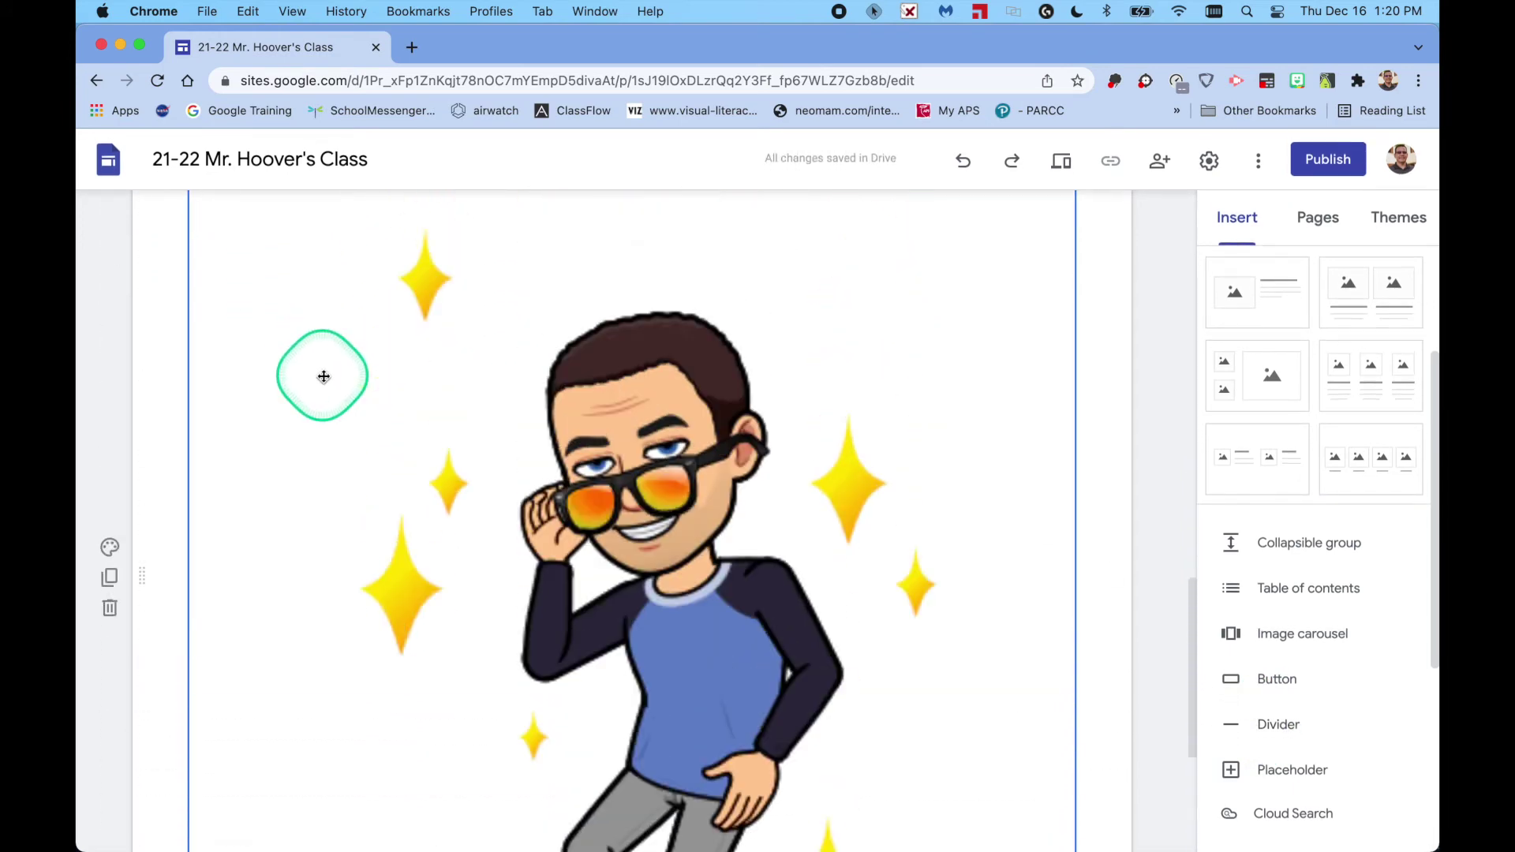
pyautogui.scroll(5, 324, 378)
pyautogui.click(109, 406)
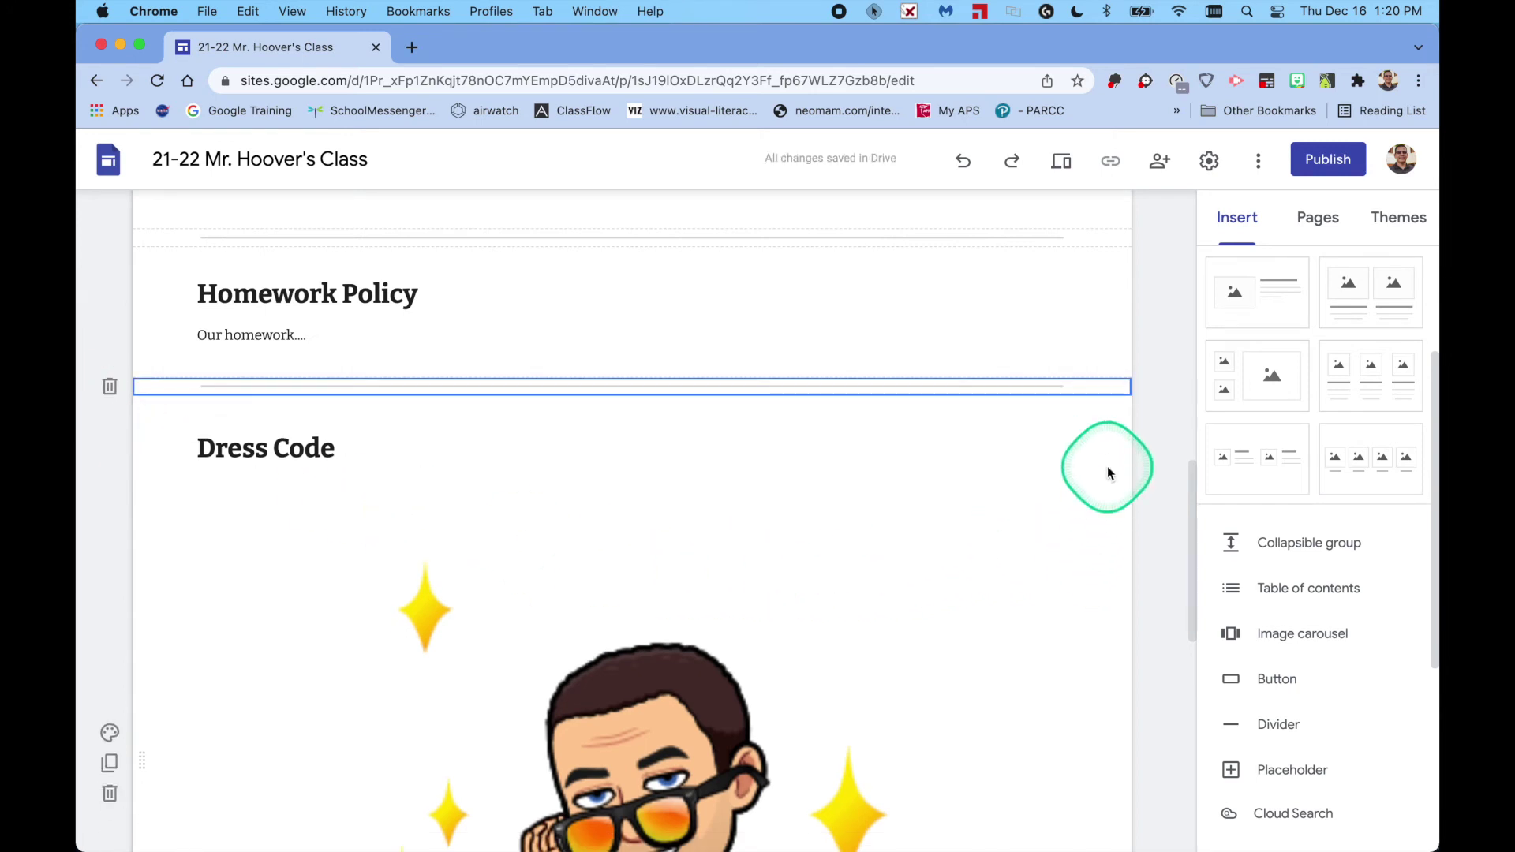
# - Review the dividers on the Home page and the insertable elements, such as Placeholder, YouTube, Calendar, Map, Docs, Slides, Sheets and Forms
pyautogui.scroll(4, 1108, 472)
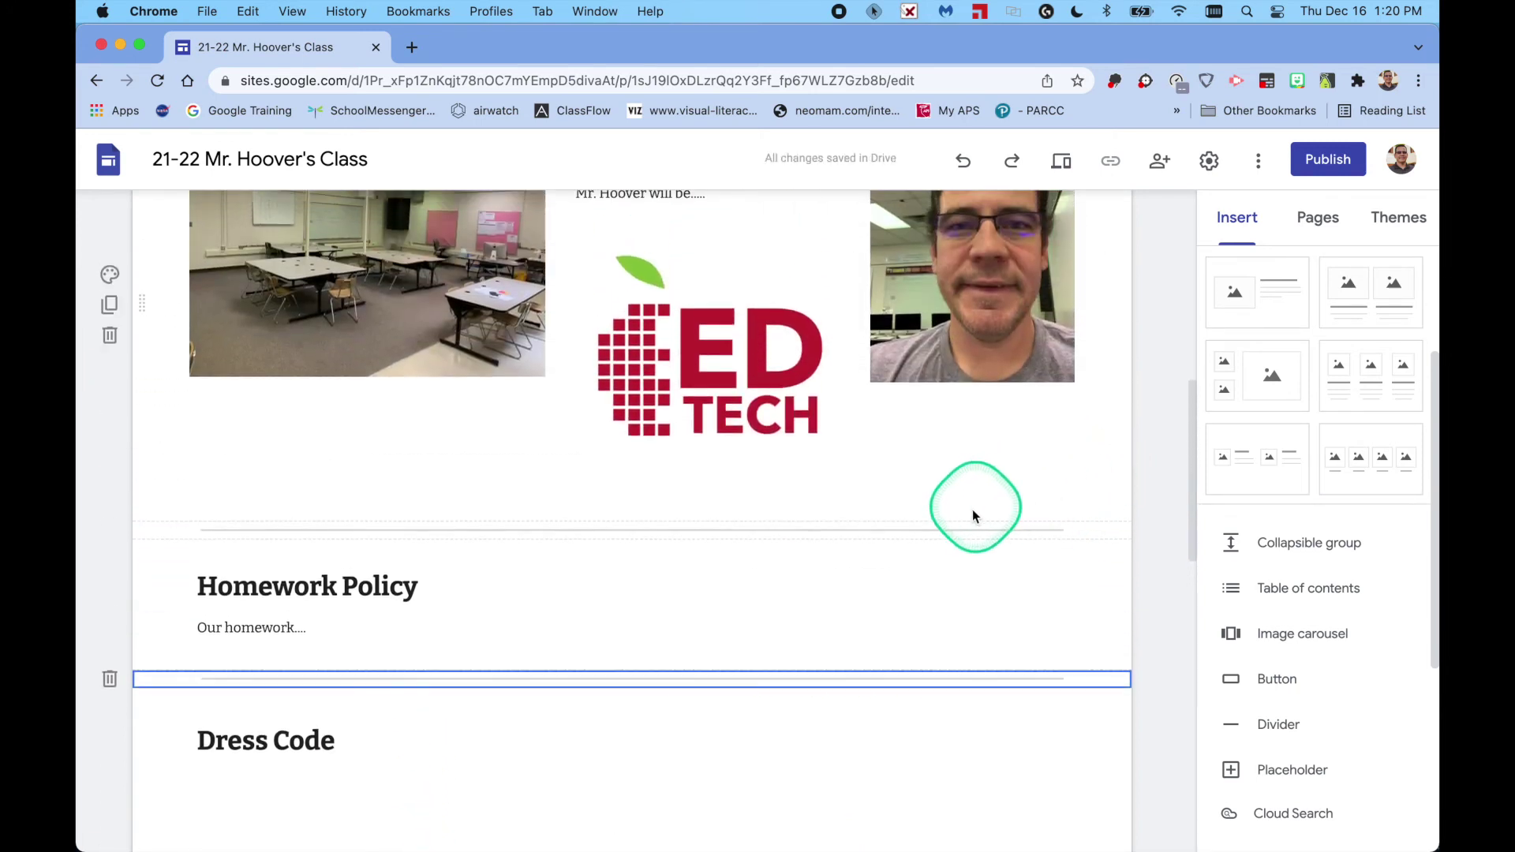
pyautogui.scroll(4, 971, 515)
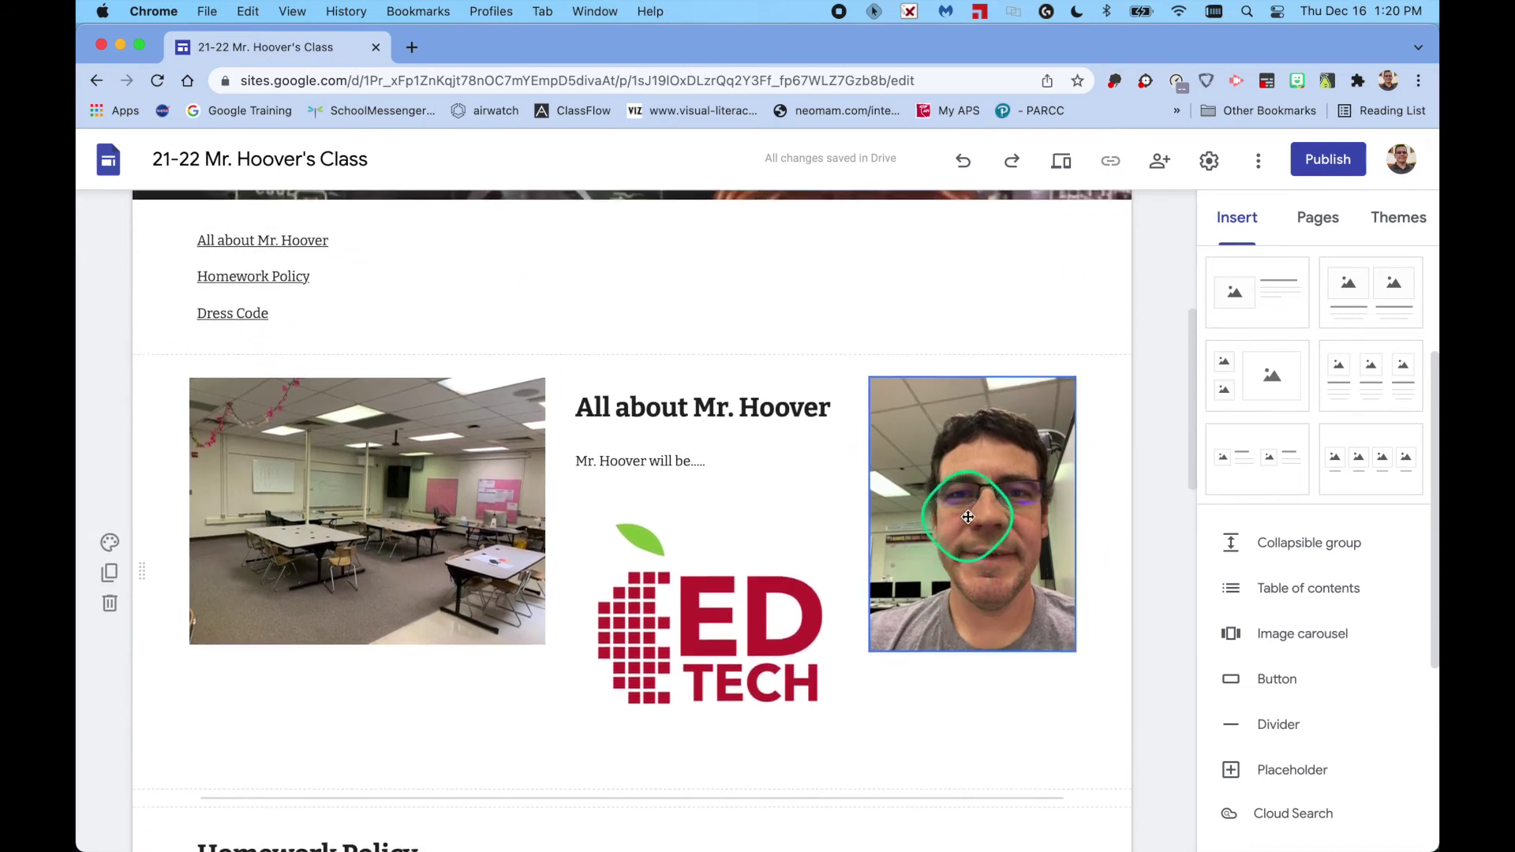
pyautogui.scroll(-8, 968, 517)
pyautogui.scroll(-2, 969, 514)
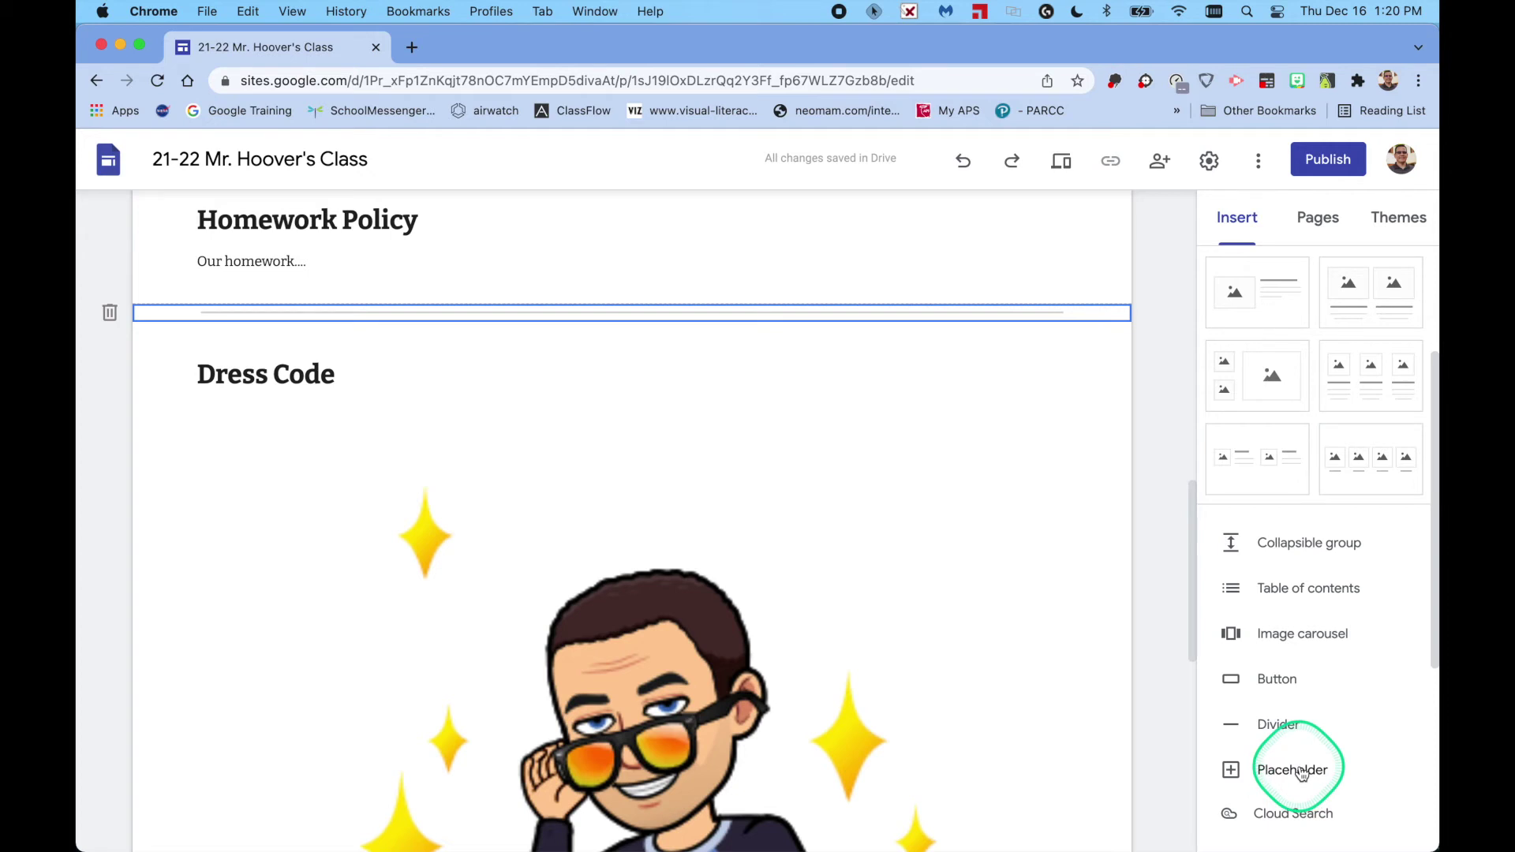
pyautogui.scroll(-5, 1303, 773)
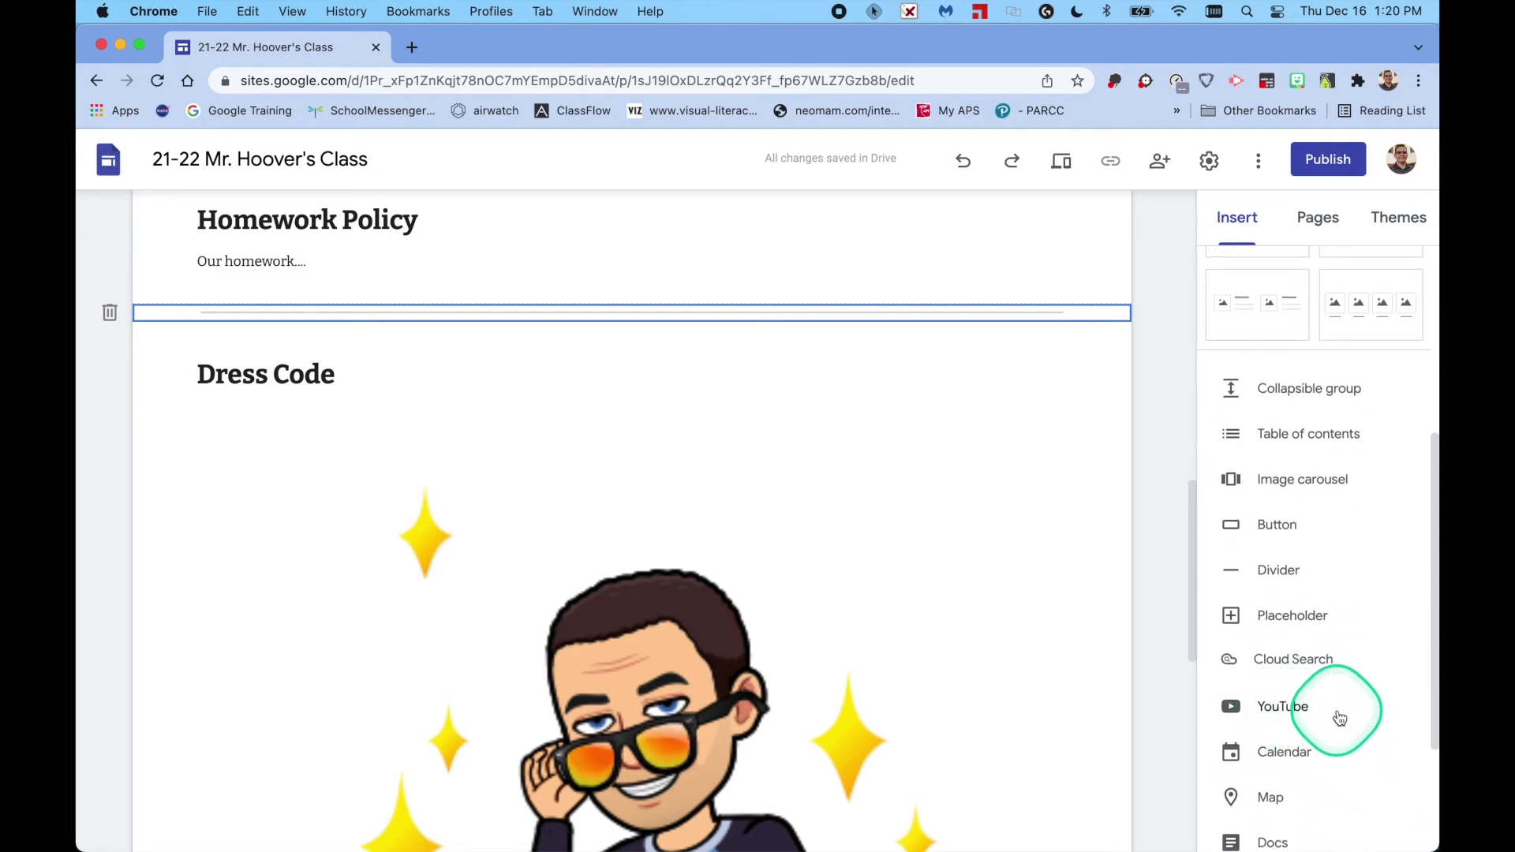
pyautogui.scroll(-2, 1340, 714)
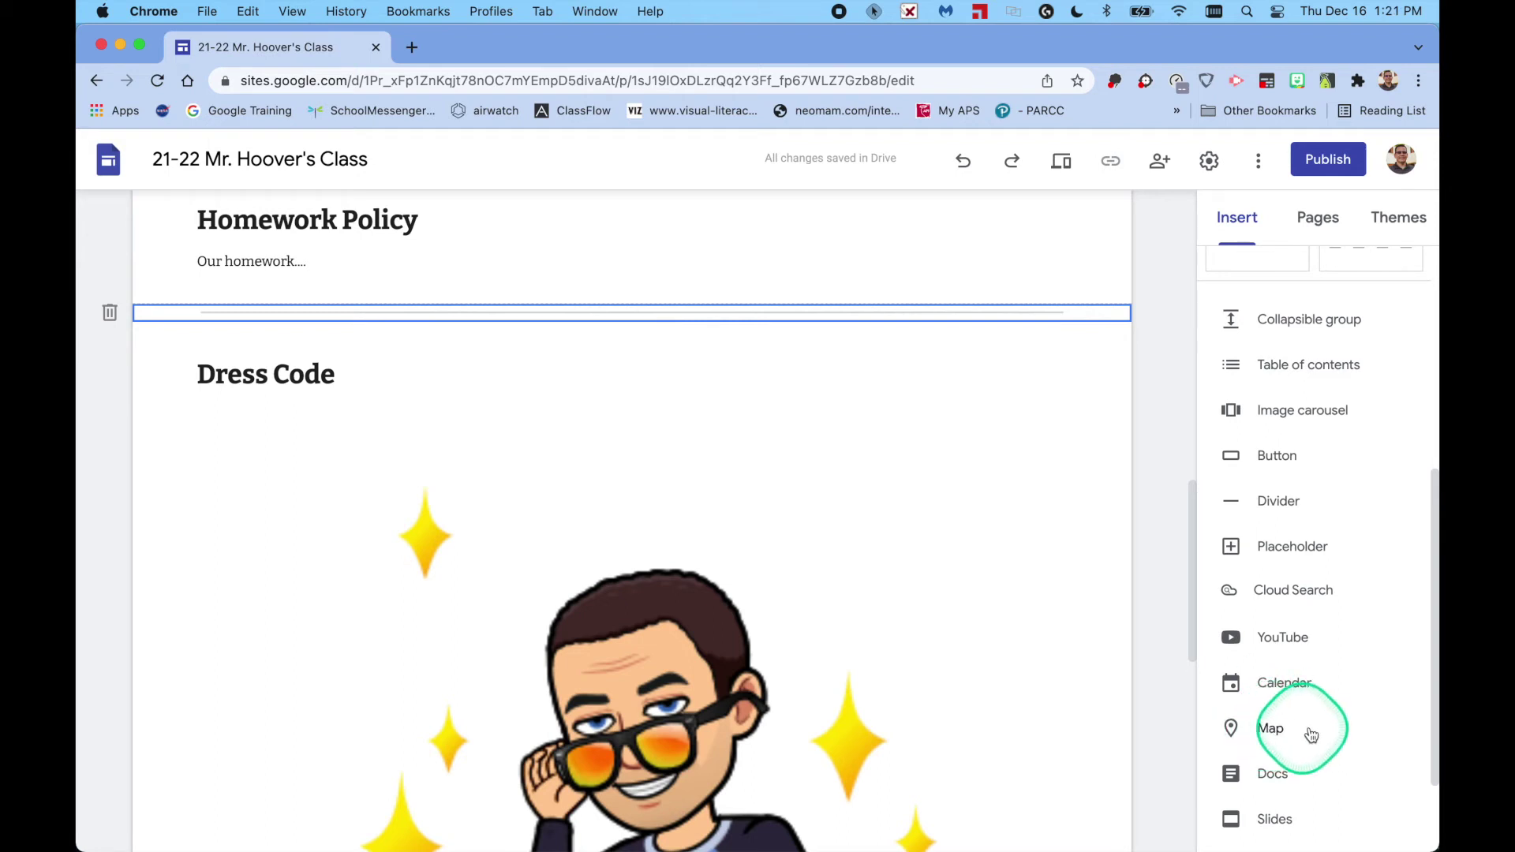
pyautogui.scroll(-4, 1312, 734)
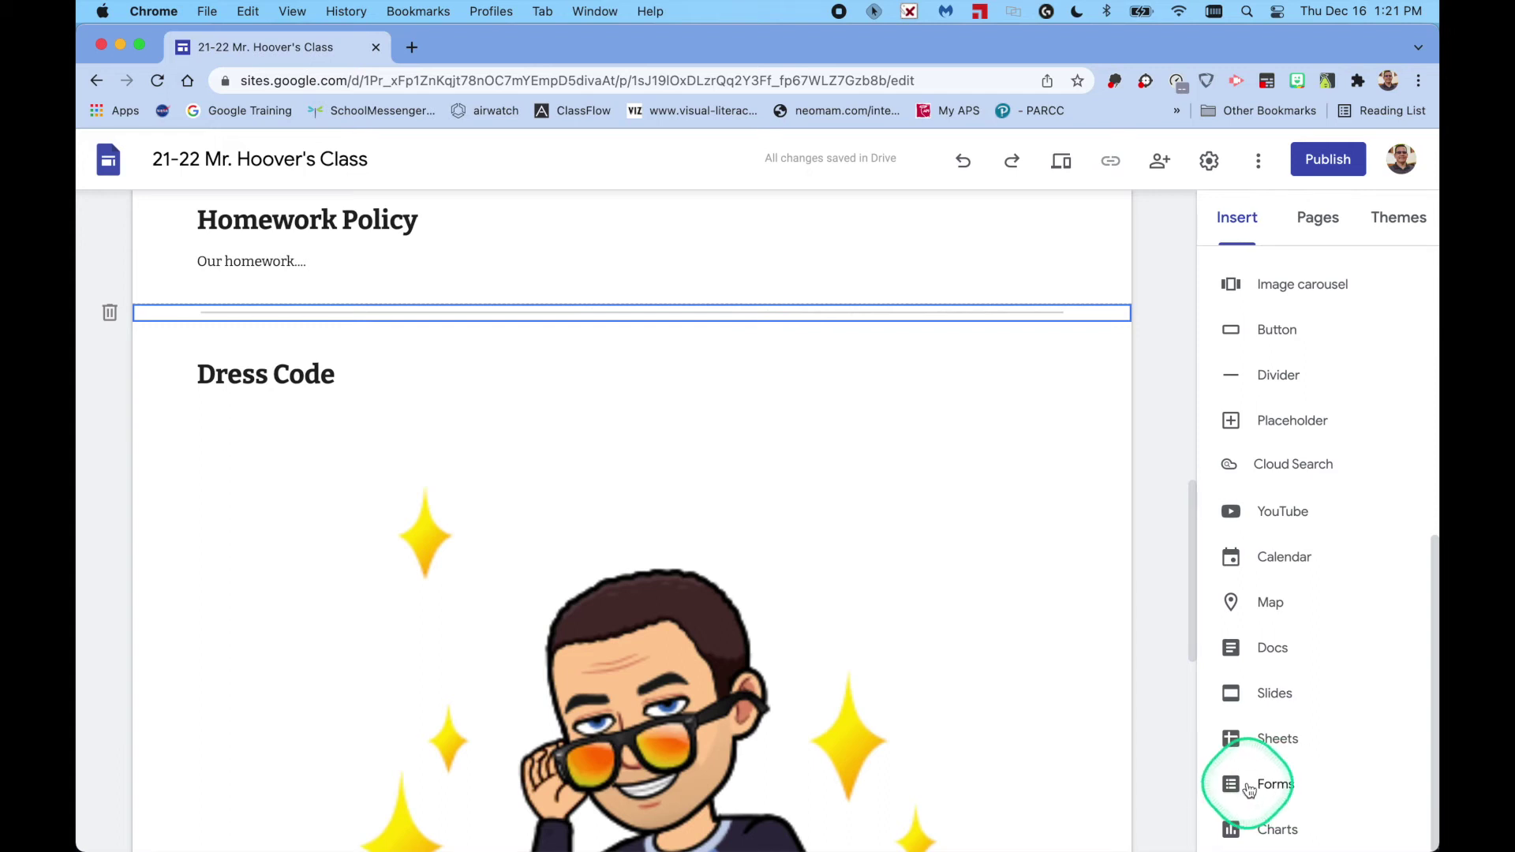
pyautogui.scroll(7, 1282, 777)
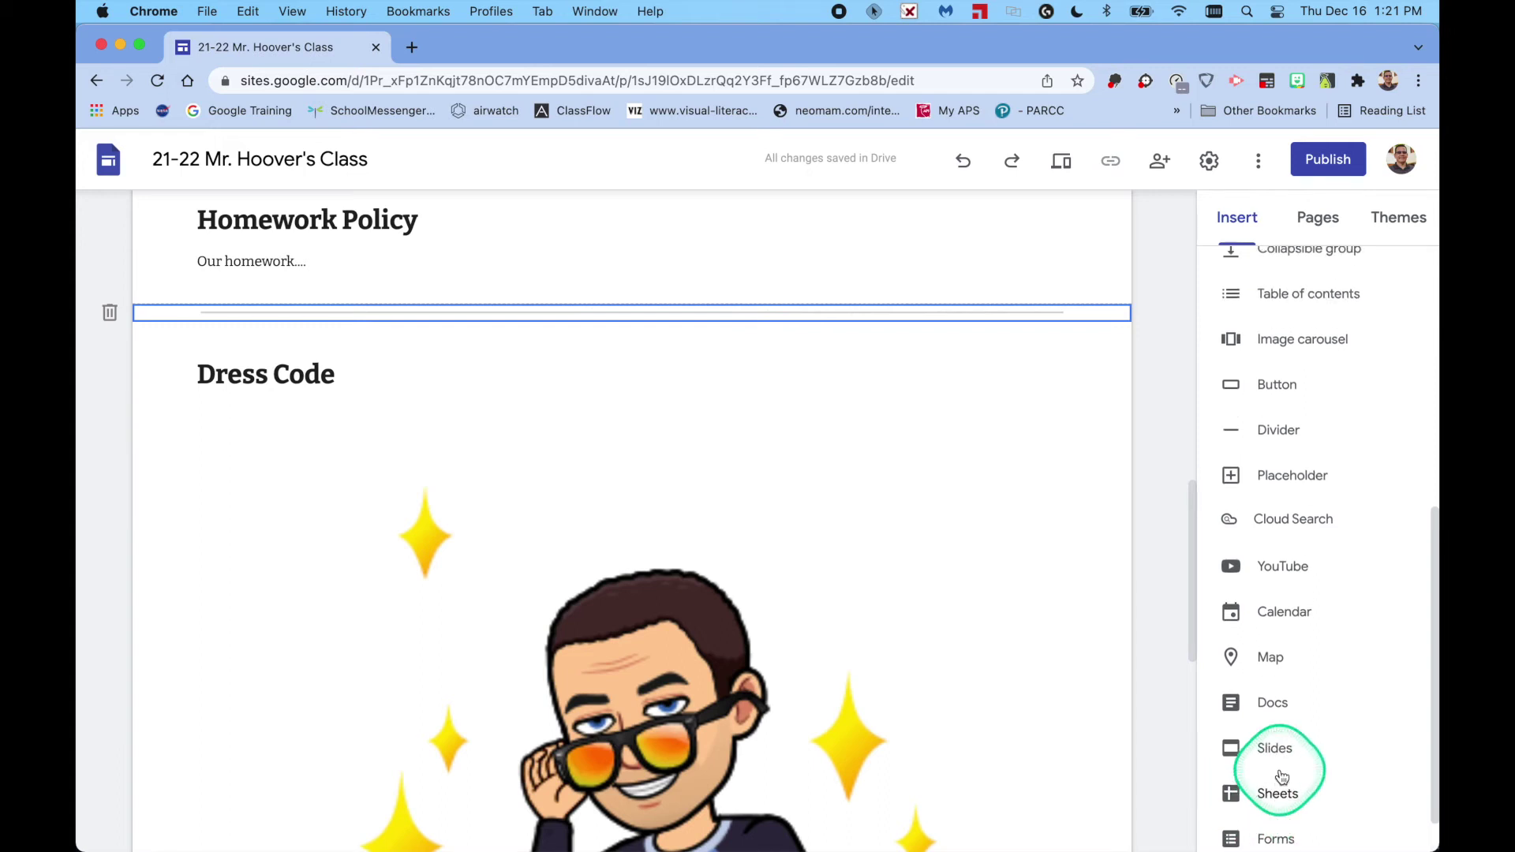
pyautogui.scroll(3, 1091, 643)
# - Try the section colors Style 2 and Style 3 on the table of contents section below the header
pyautogui.scroll(10, 1091, 643)
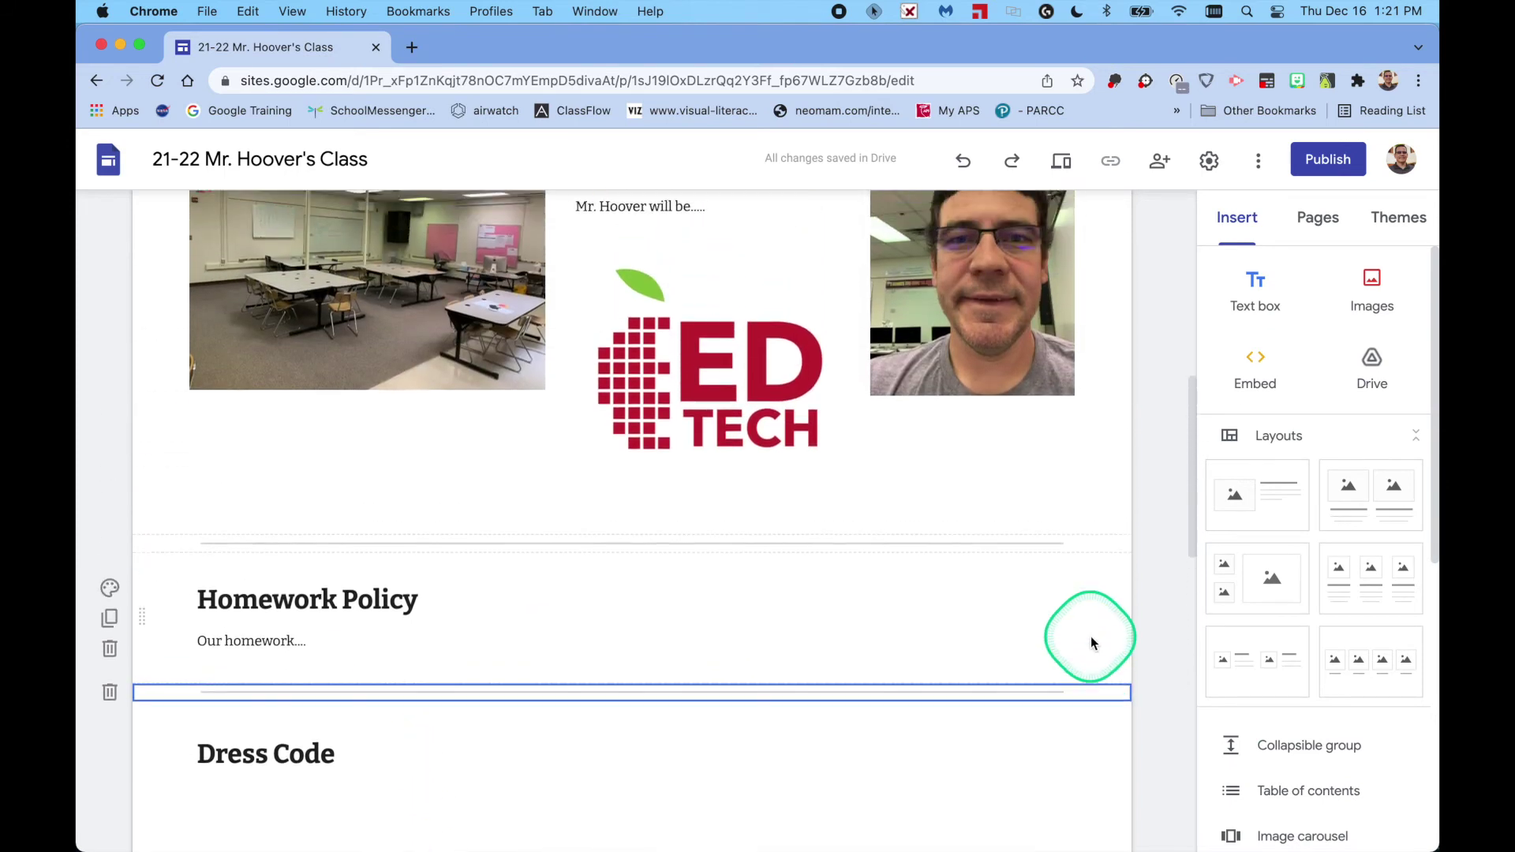
pyautogui.scroll(5, 1091, 643)
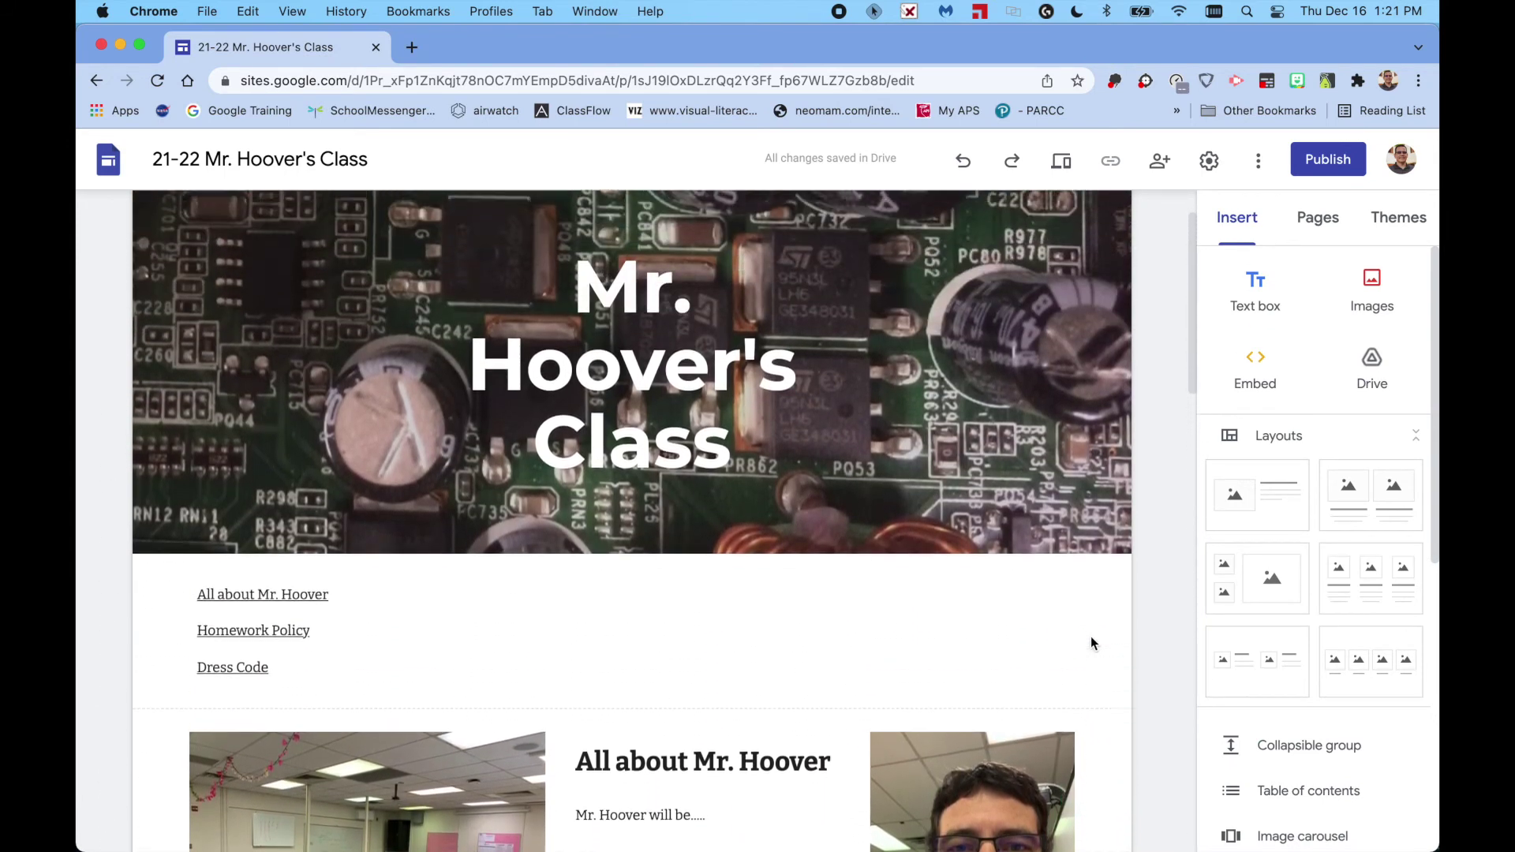
pyautogui.click(806, 655)
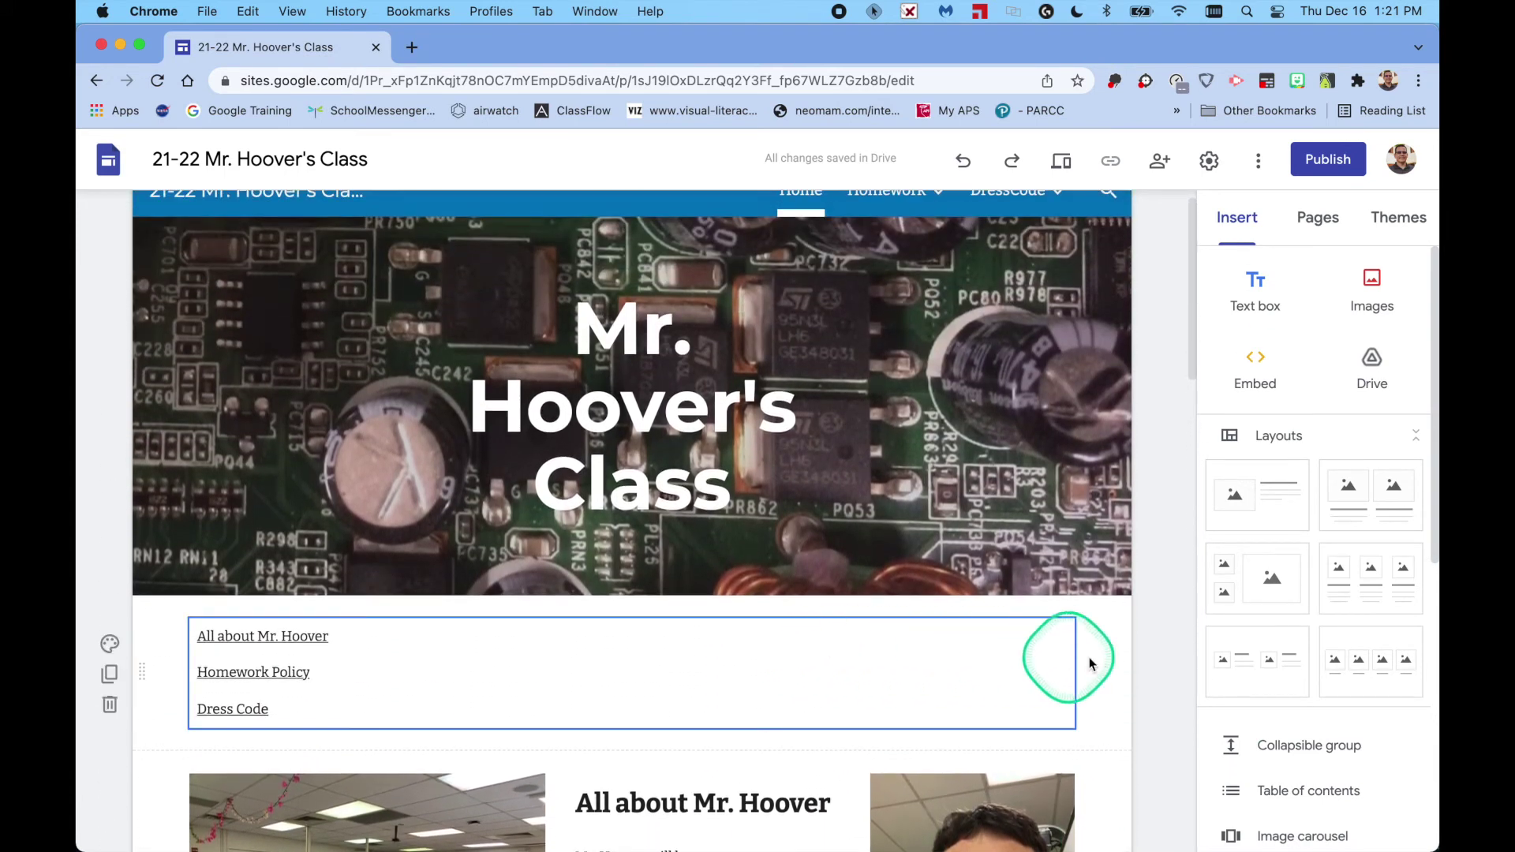
pyautogui.click(111, 646)
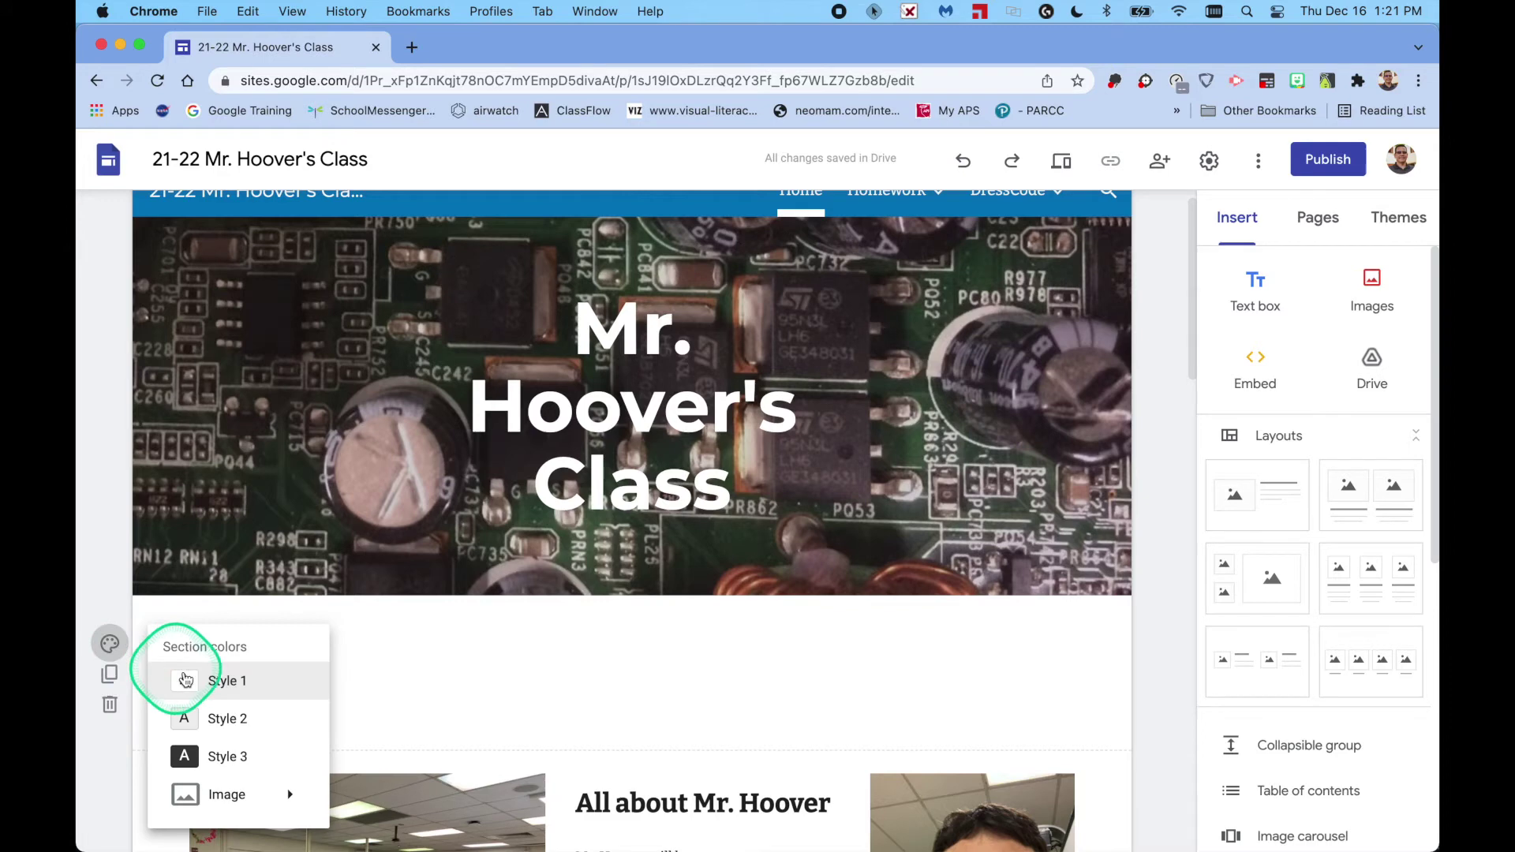
pyautogui.click(224, 720)
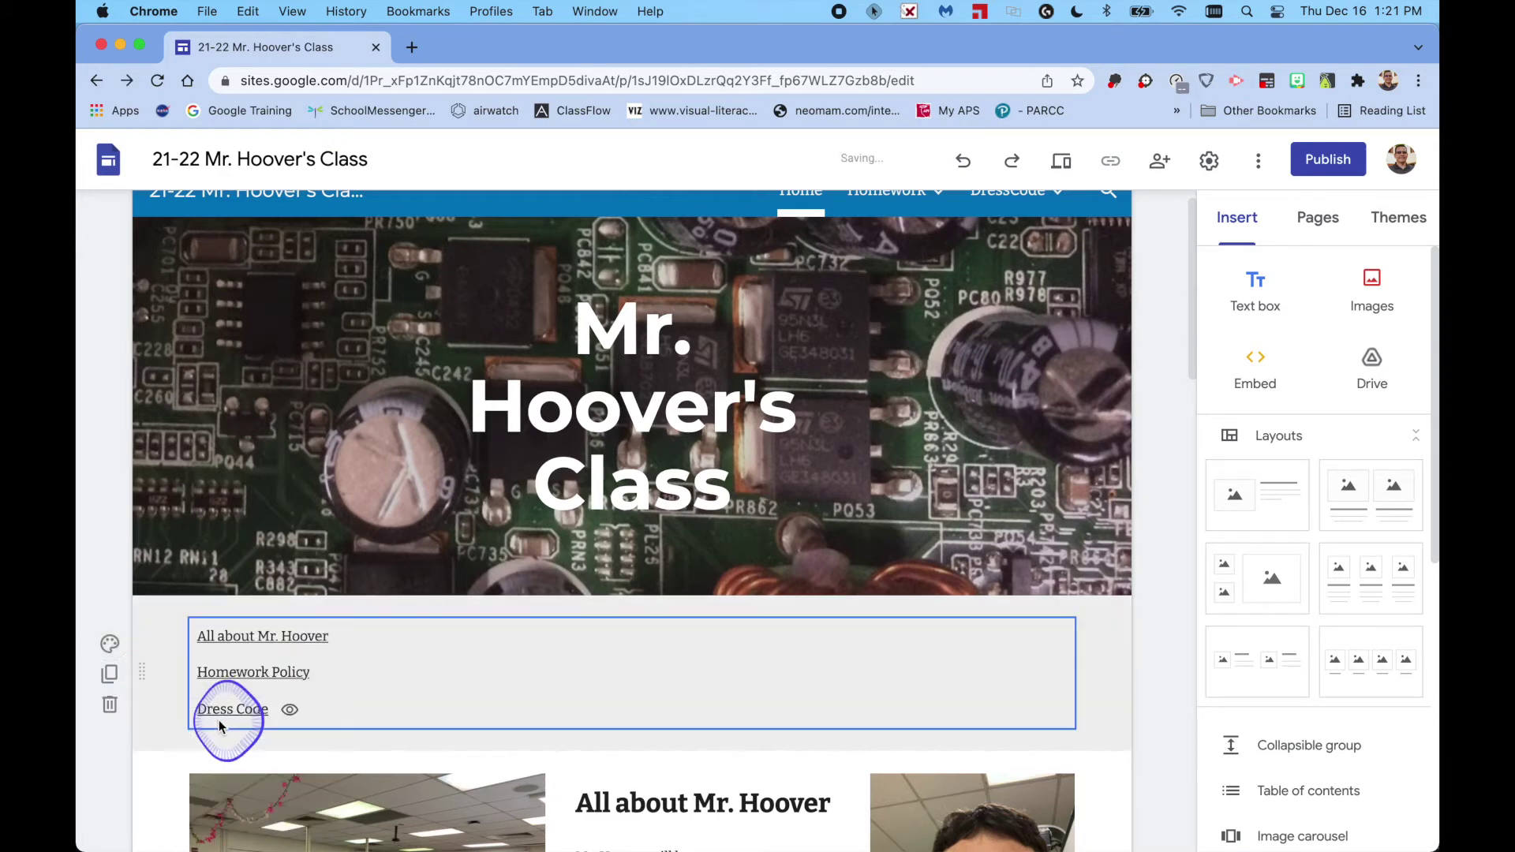
pyautogui.click(111, 646)
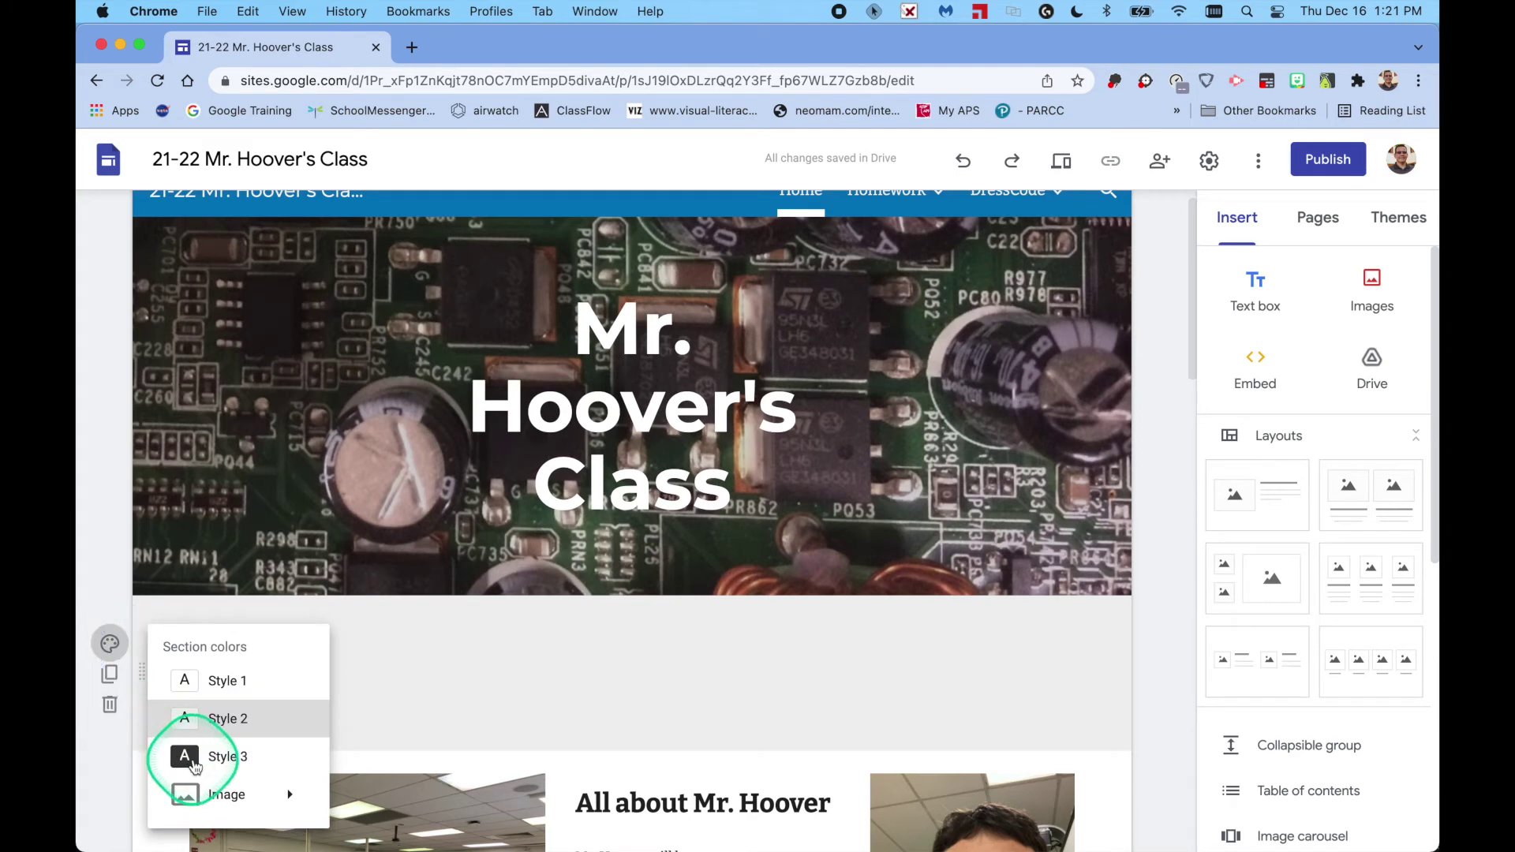
pyautogui.click(202, 759)
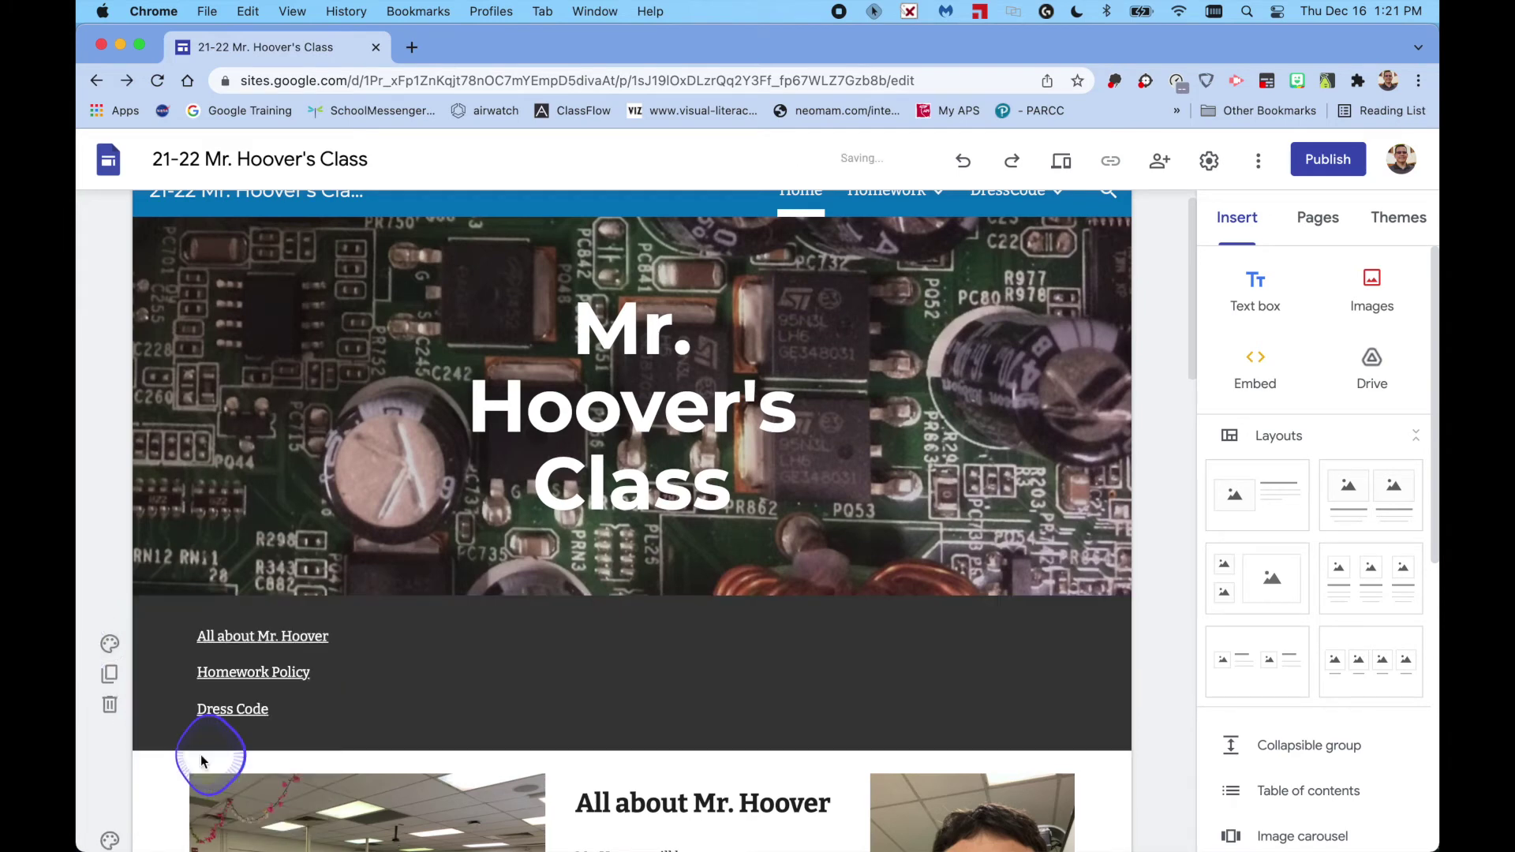
# - Change the table of contents section's color to Style 2
pyautogui.click(111, 644)
pyautogui.click(215, 798)
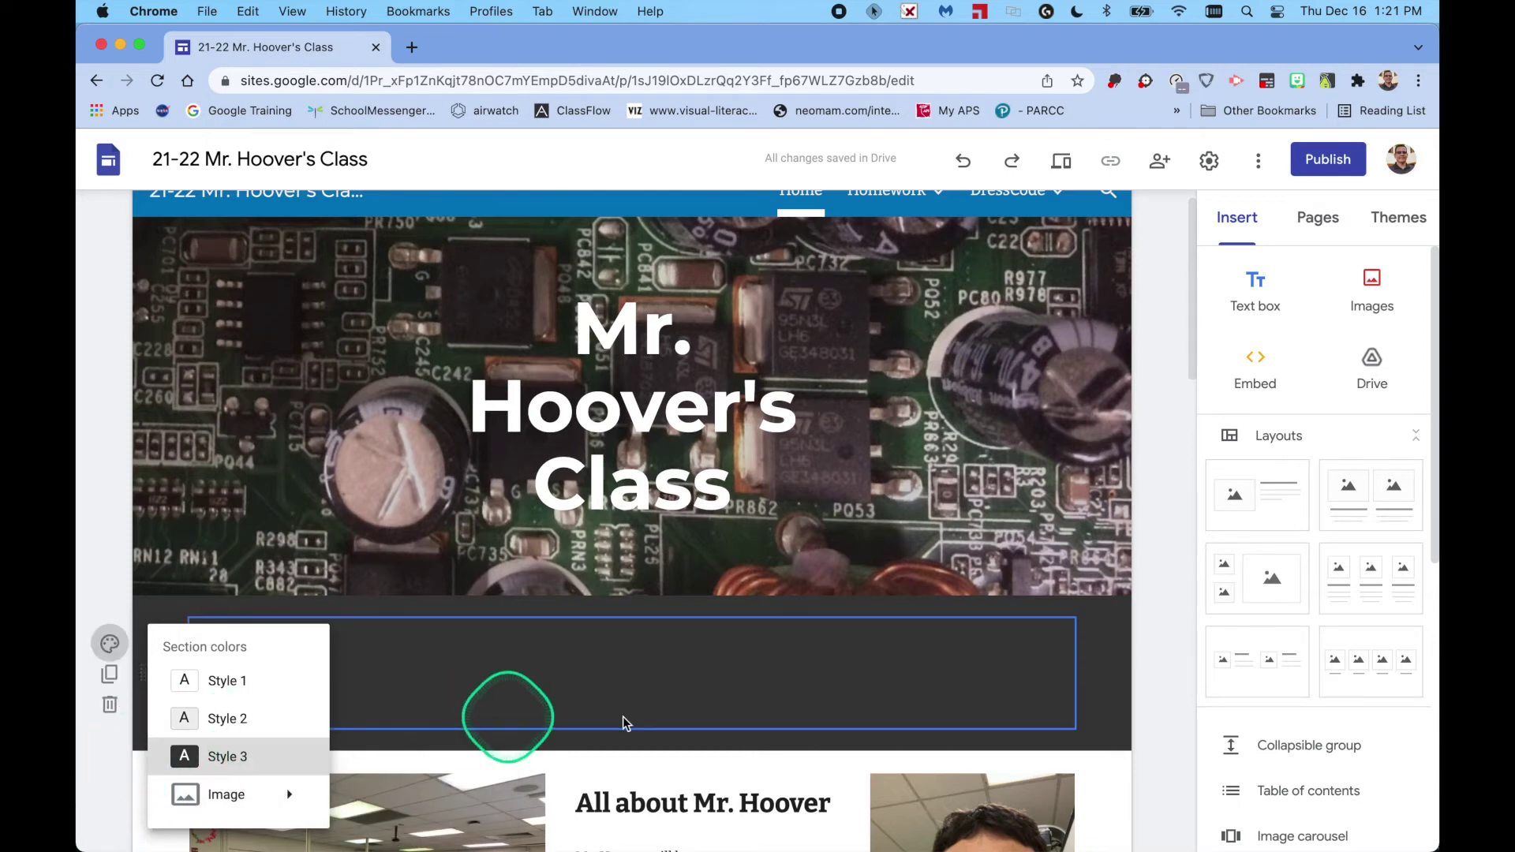
pyautogui.click(232, 714)
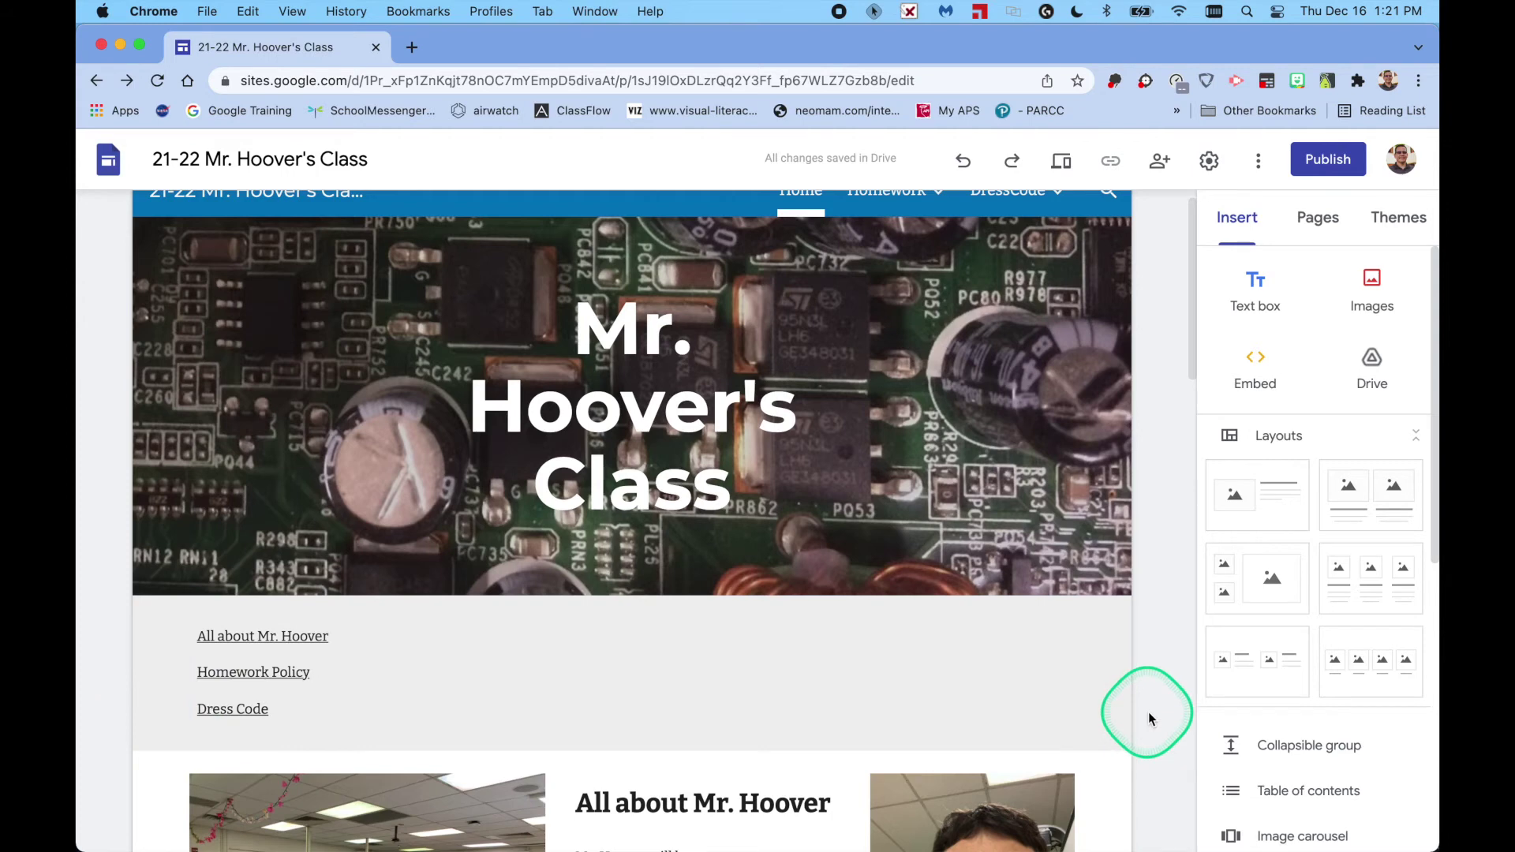
# - Restore the table of contents section's color to Style 1
pyautogui.scroll(-3, 1147, 717)
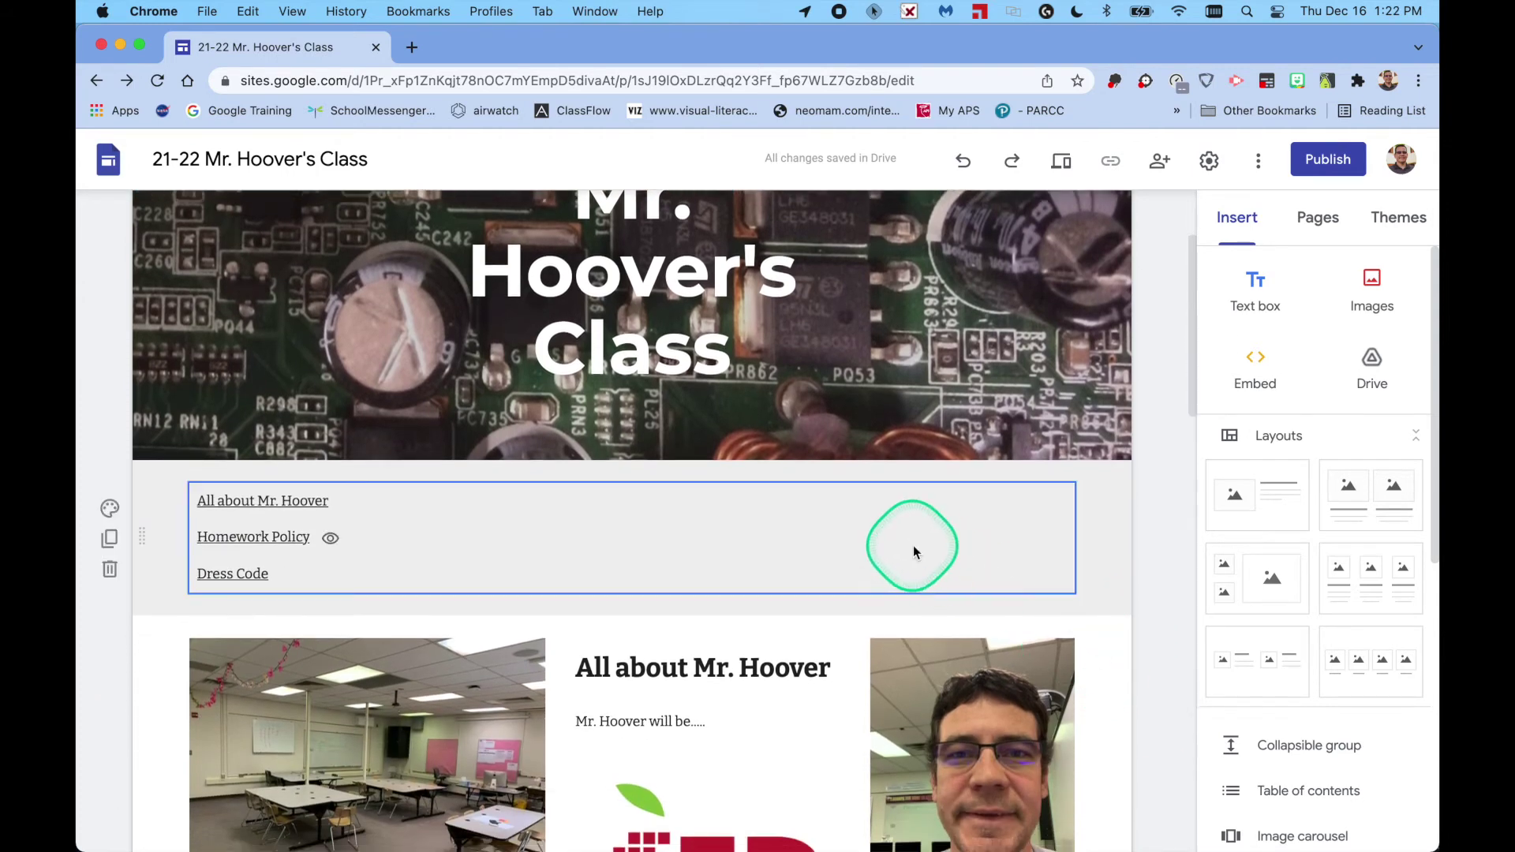
pyautogui.click(110, 510)
pyautogui.click(205, 541)
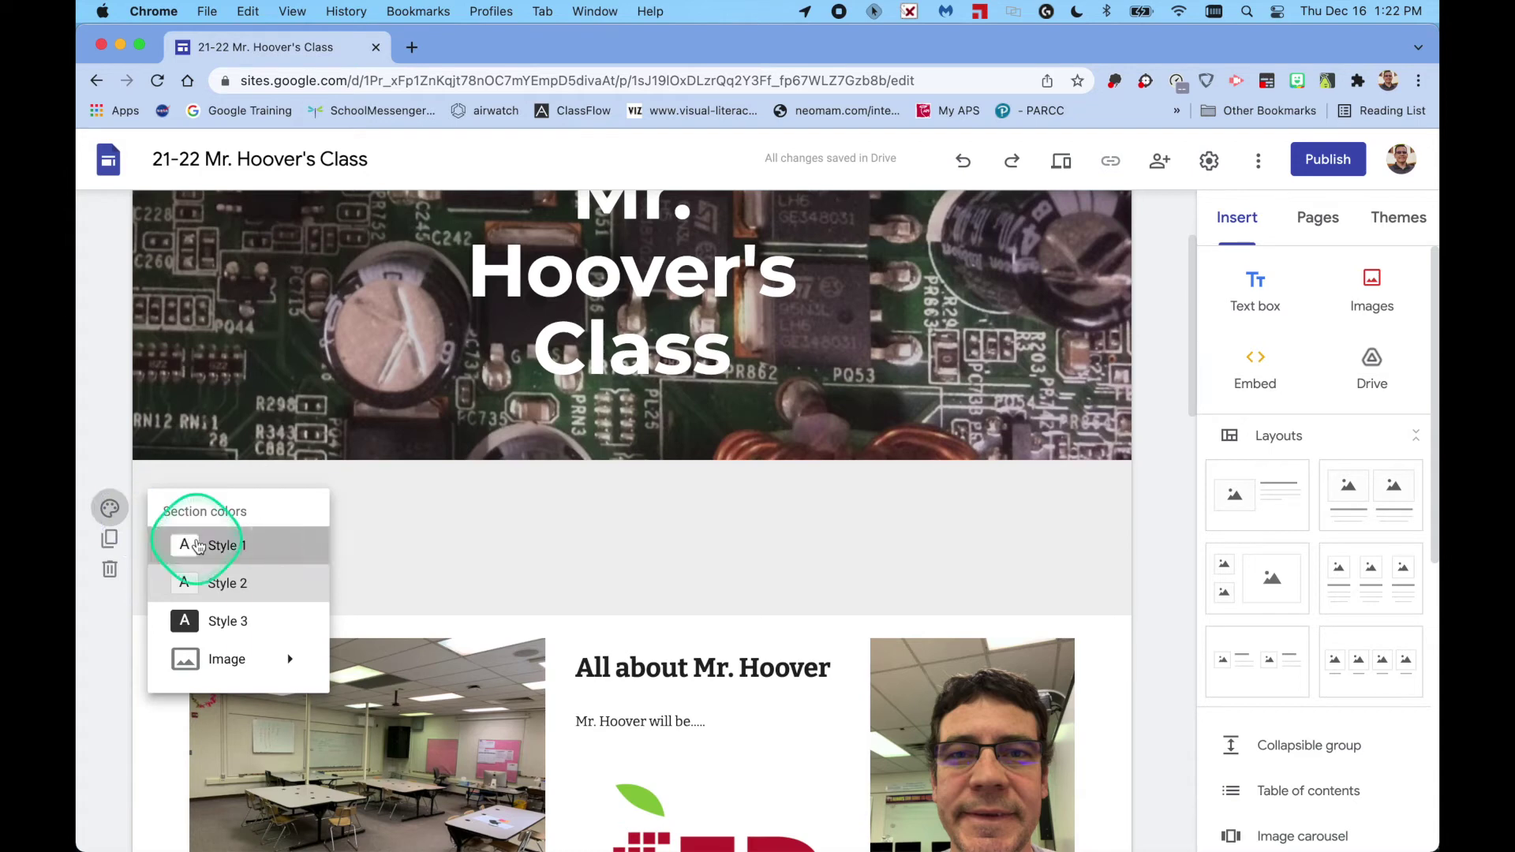
# - Apply section color Style 3 to the teacher introduction section with the classroom photo
pyautogui.scroll(-2, 1165, 649)
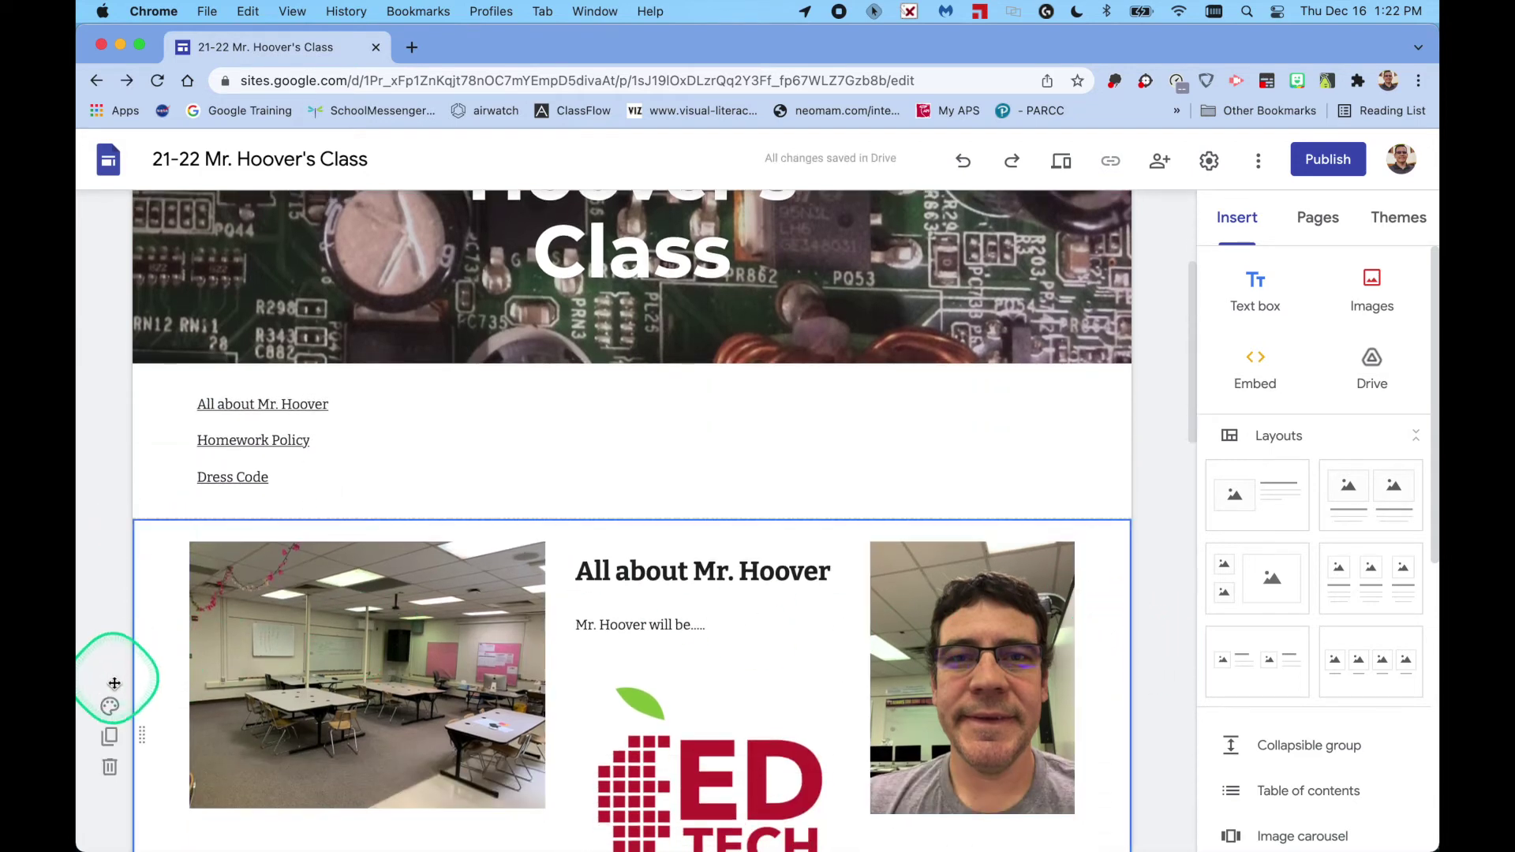
pyautogui.click(110, 707)
pyautogui.click(225, 816)
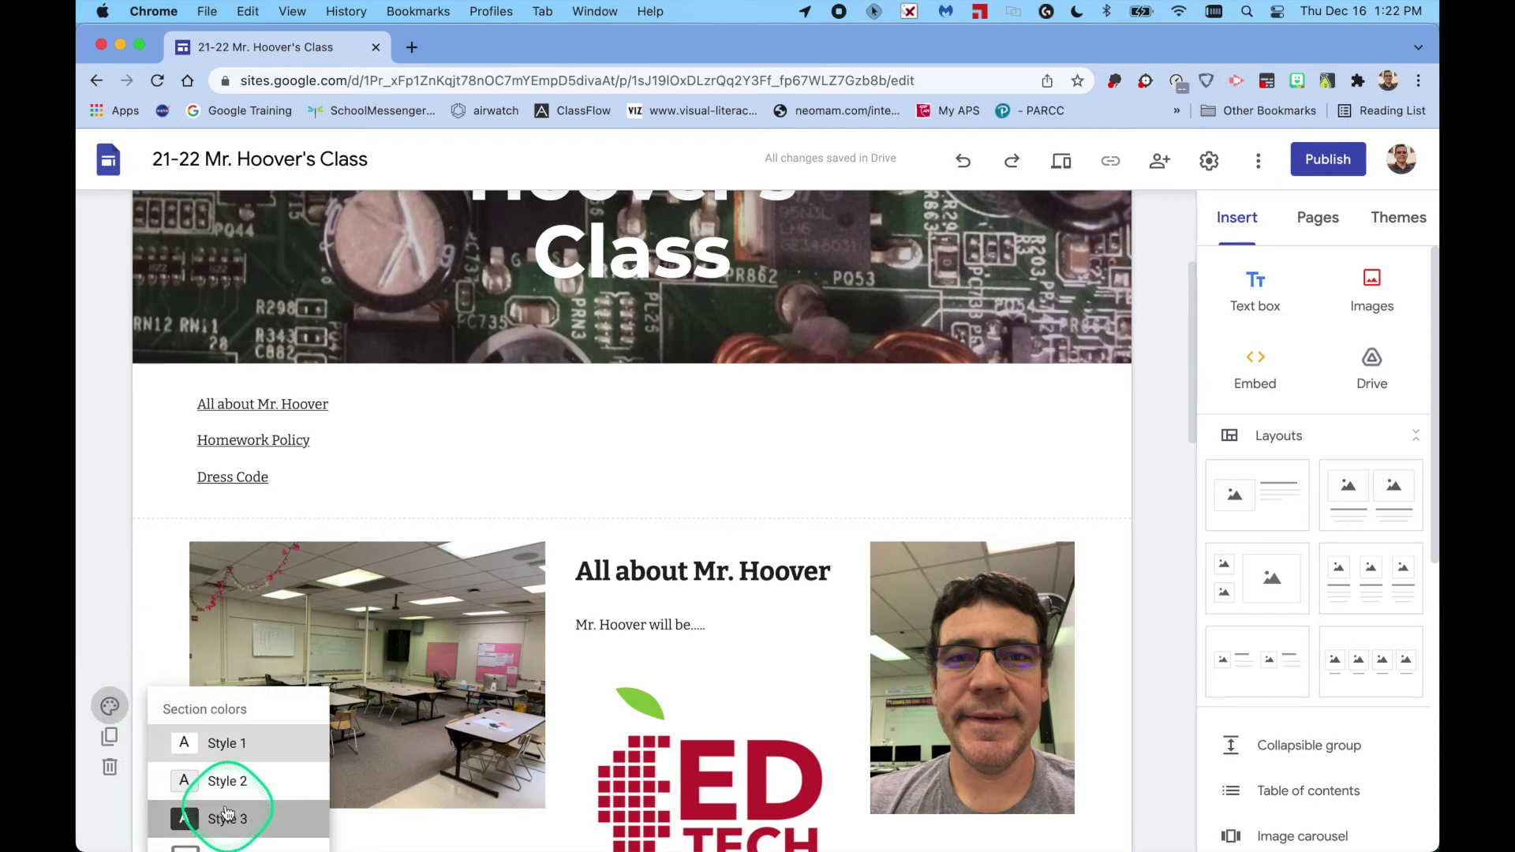
# - Apply section color Style 2 to the Homework Policy section
pyautogui.scroll(-5, 1165, 632)
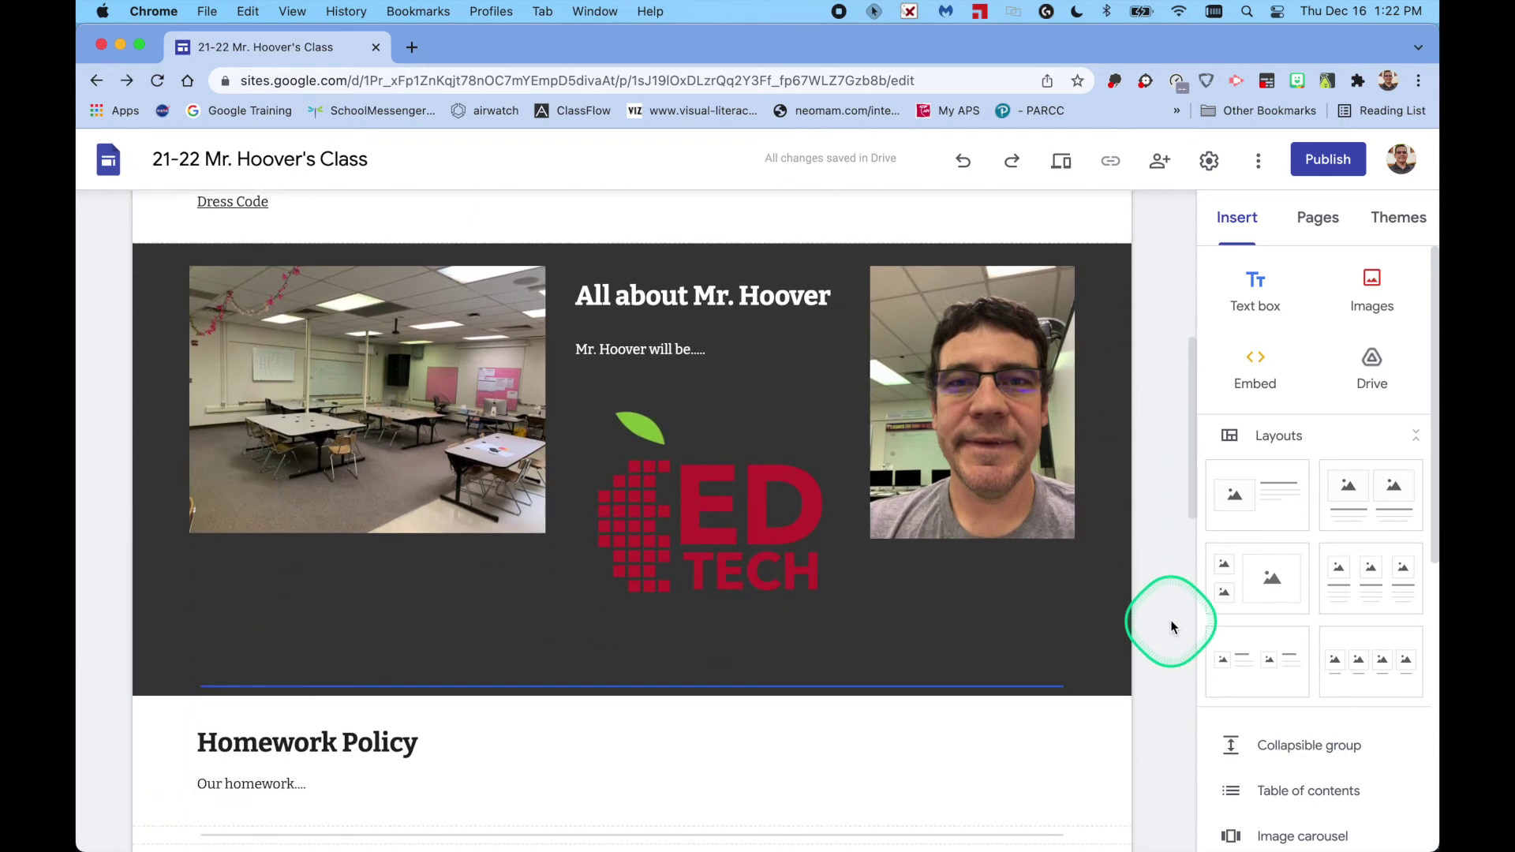
pyautogui.scroll(-3, 1171, 627)
pyautogui.click(1105, 632)
pyautogui.click(110, 576)
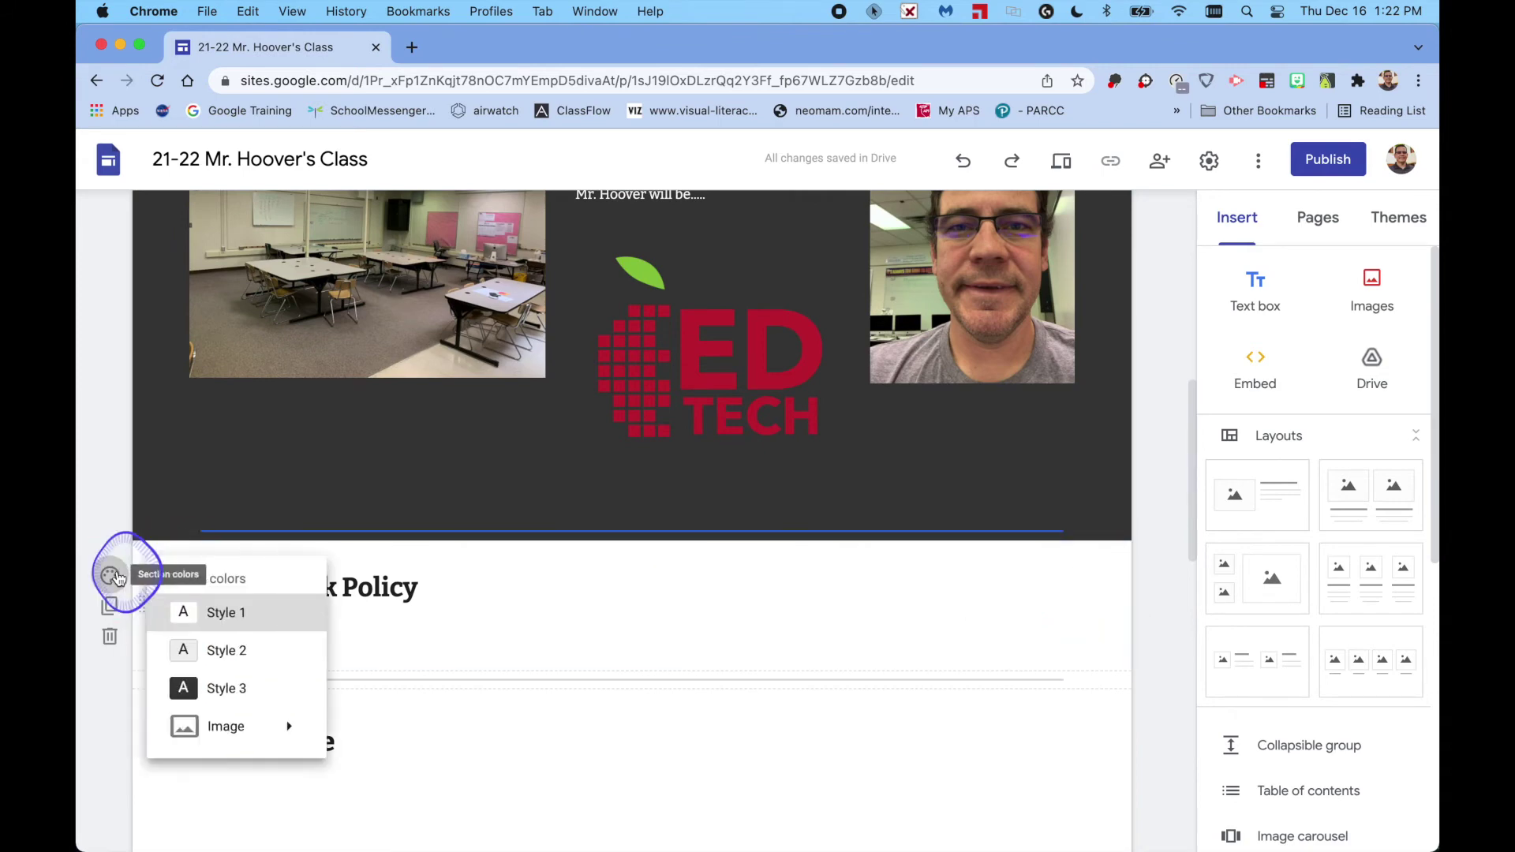
pyautogui.click(164, 656)
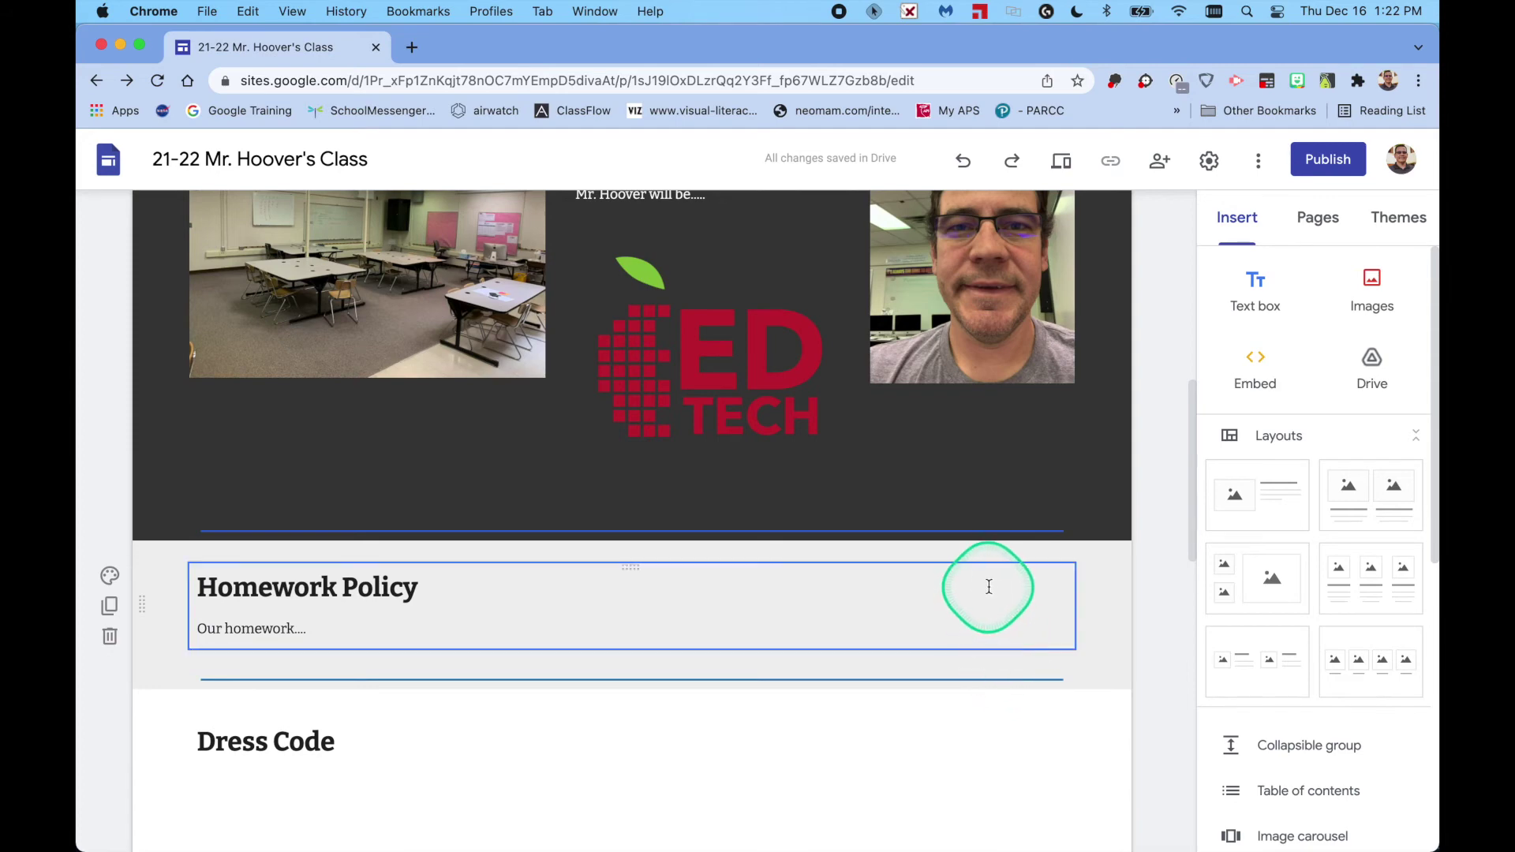
# - Apply section color Style 3 to the Dress Code section
pyautogui.scroll(-2, 1153, 603)
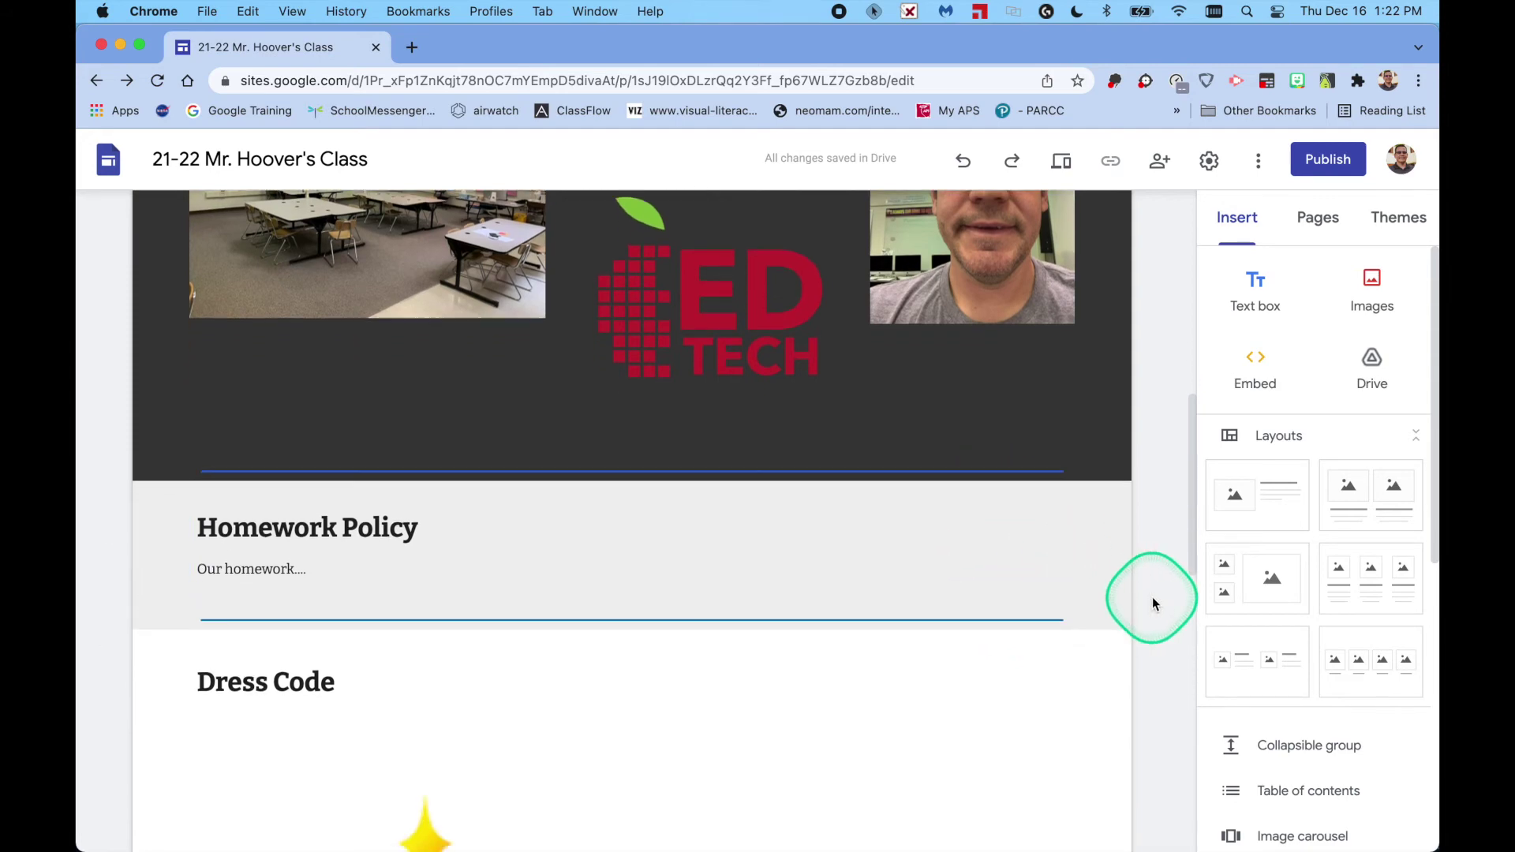
pyautogui.click(1115, 599)
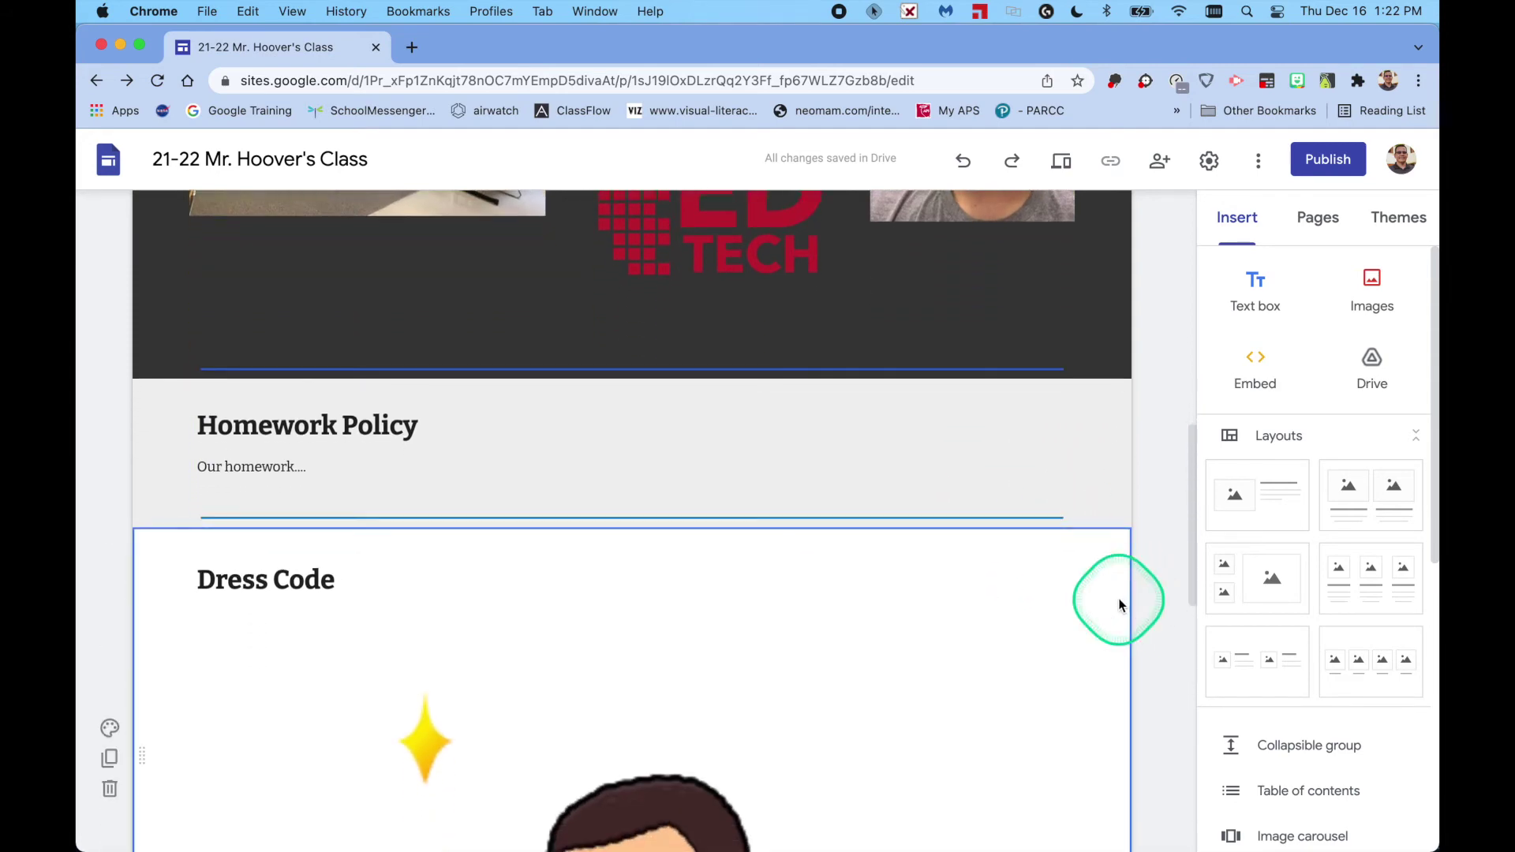
pyautogui.click(110, 734)
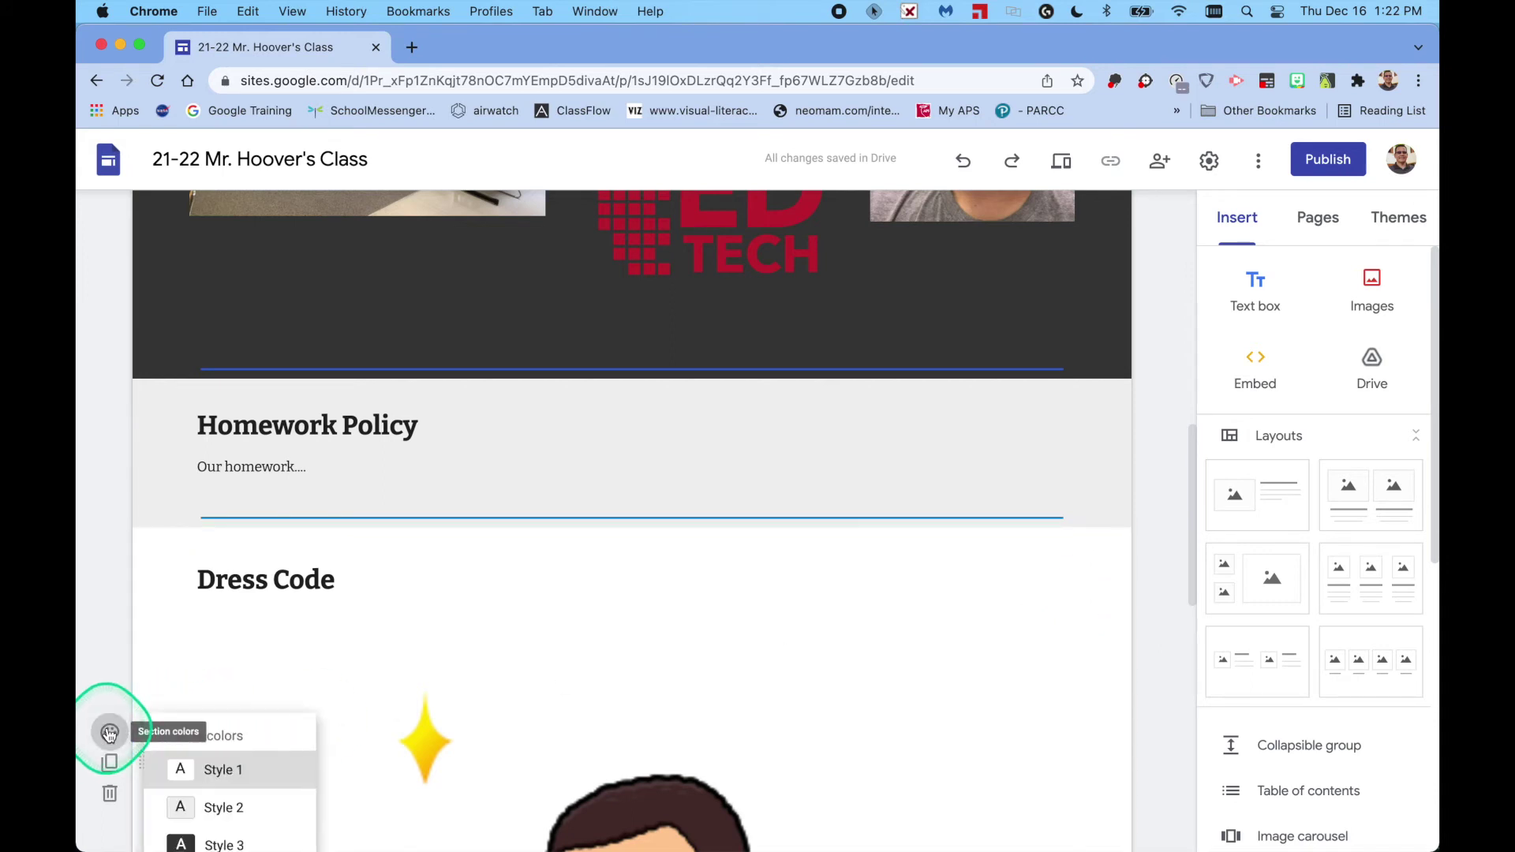
pyautogui.click(201, 837)
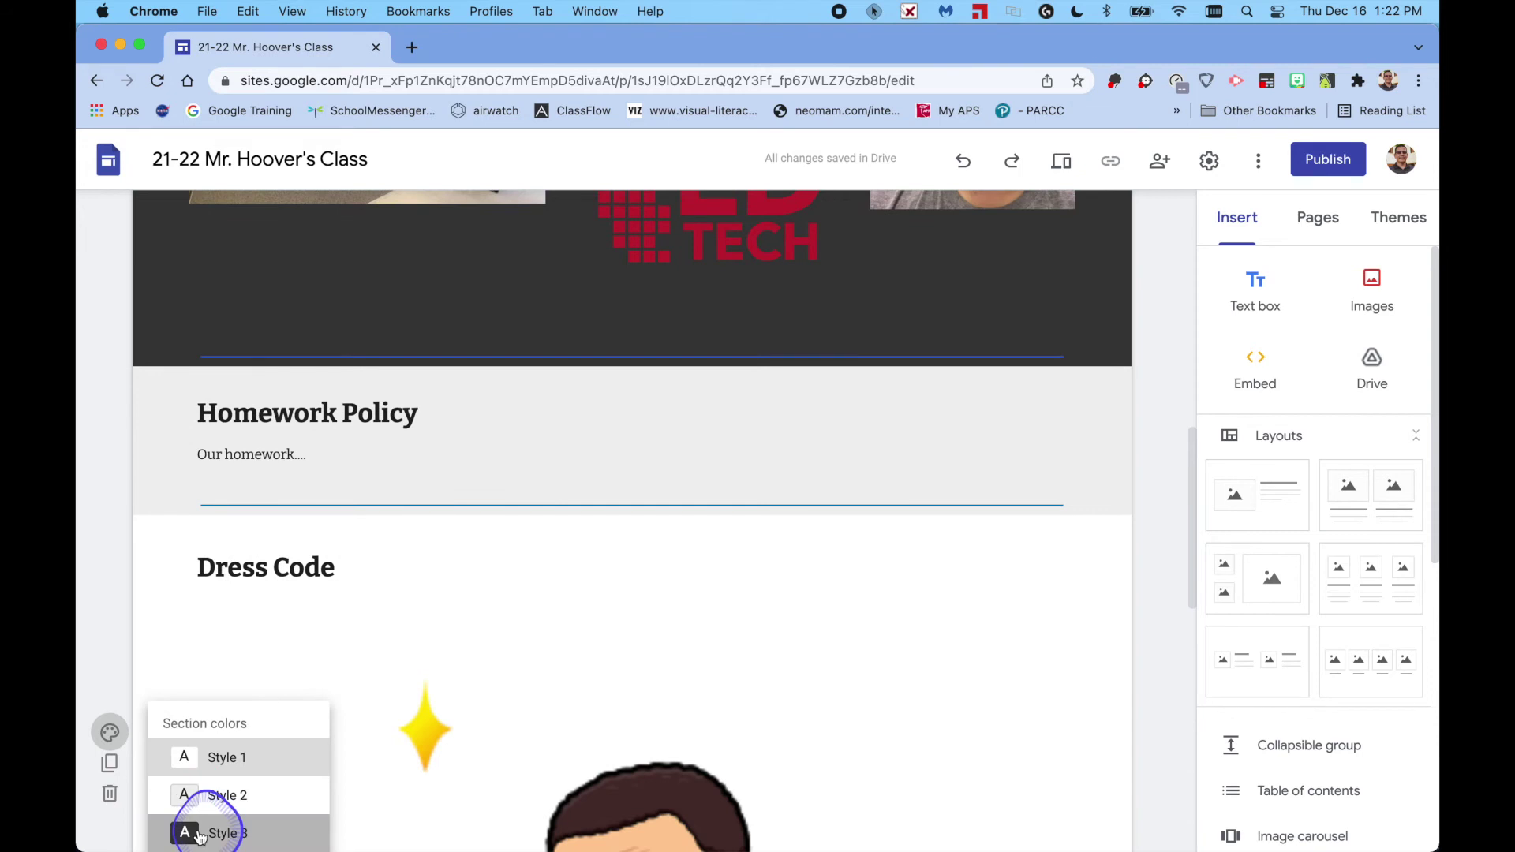
# - Review the section colors on the home page from the teacher introduction through the Homework Policy and Dress Code sections
pyautogui.scroll(-10, 1150, 691)
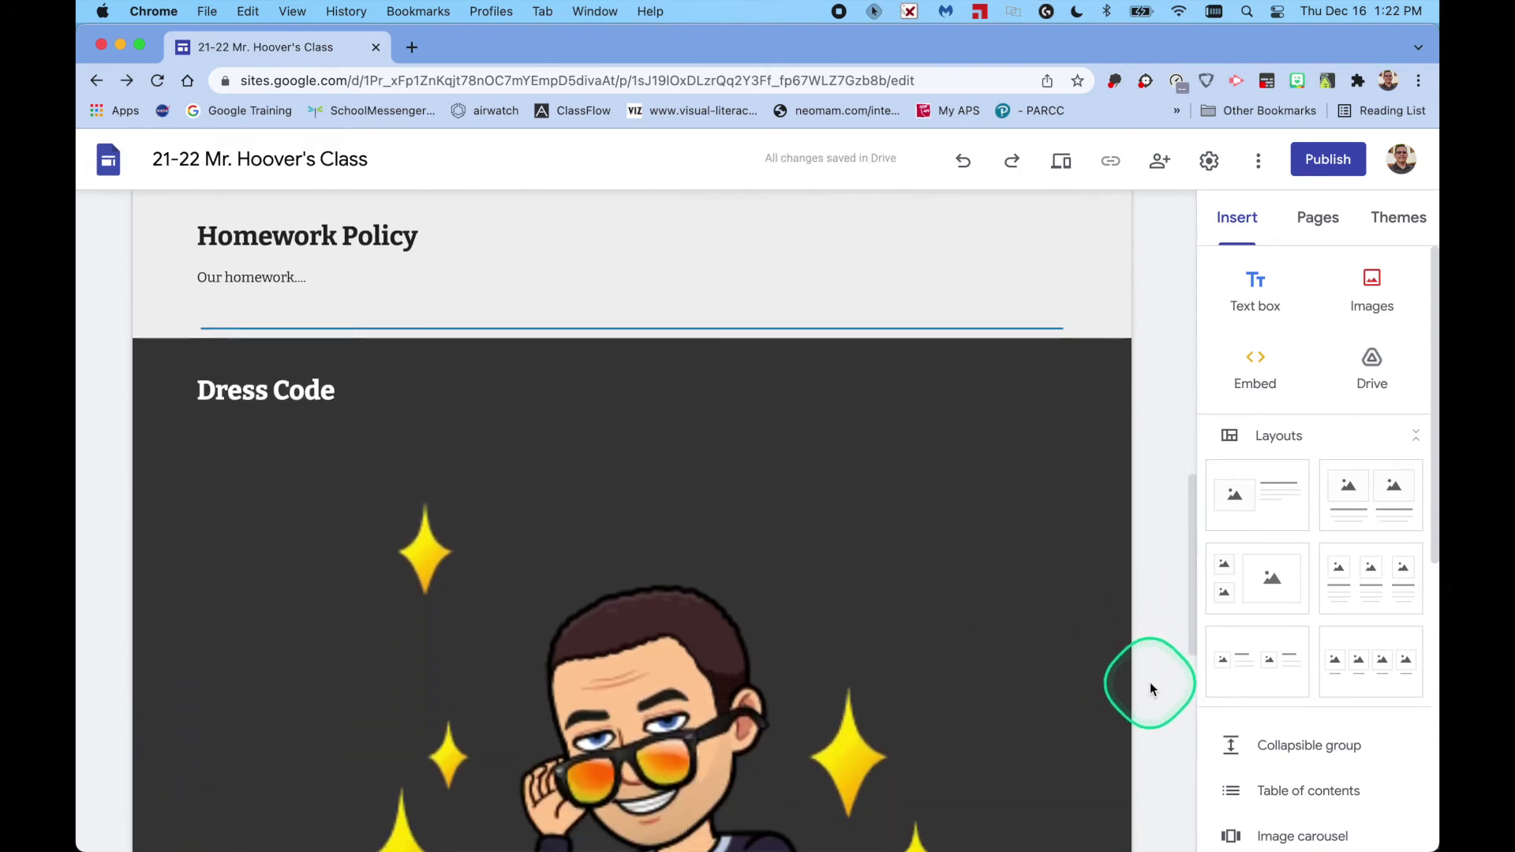
pyautogui.scroll(-2, 1150, 688)
pyautogui.scroll(7, 1150, 689)
pyautogui.scroll(12, 1150, 686)
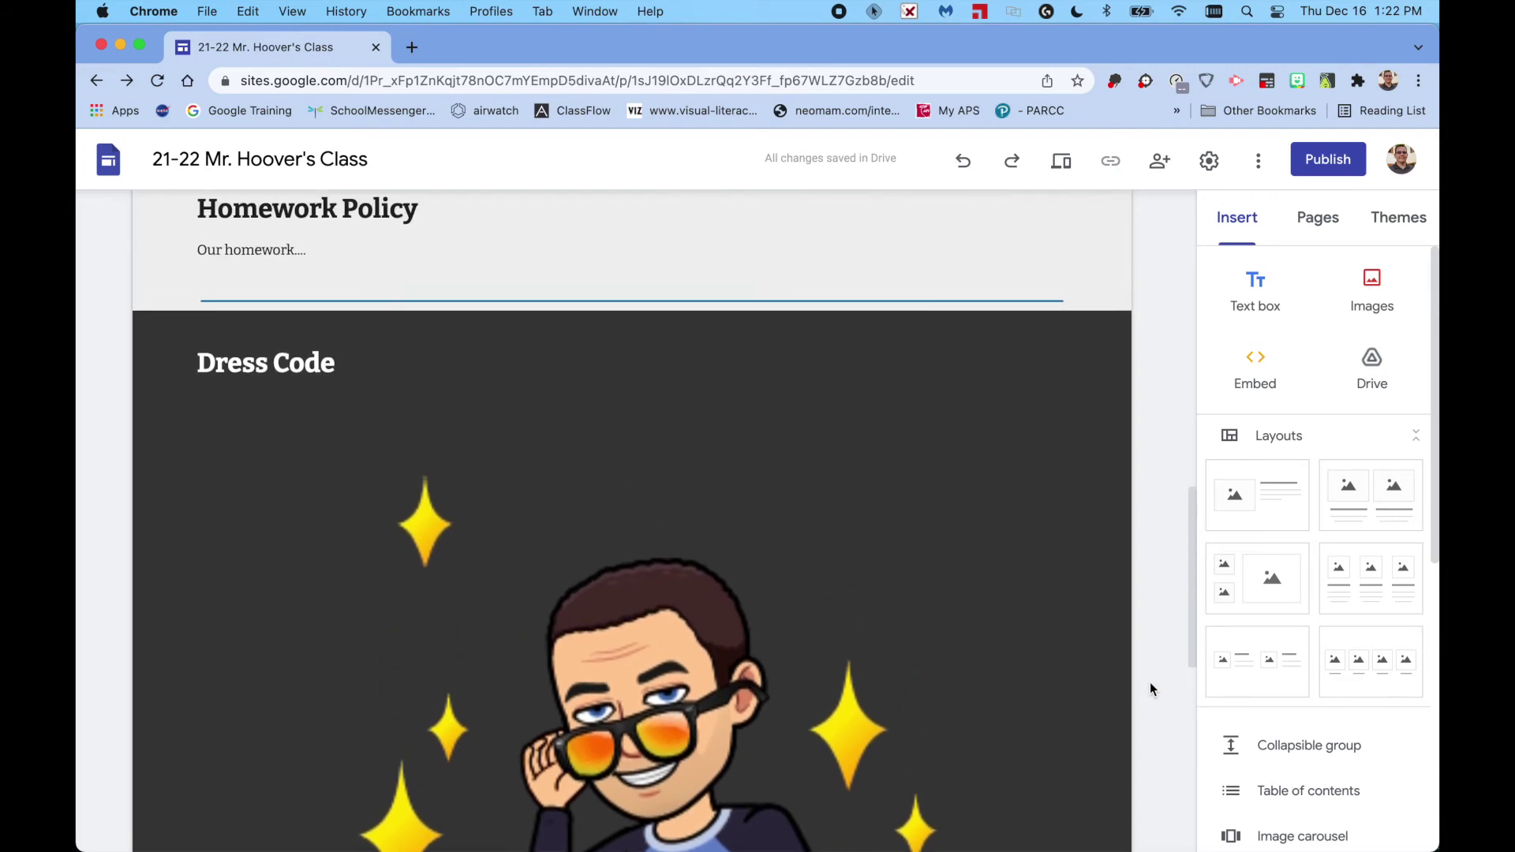
pyautogui.scroll(-4, 1149, 682)
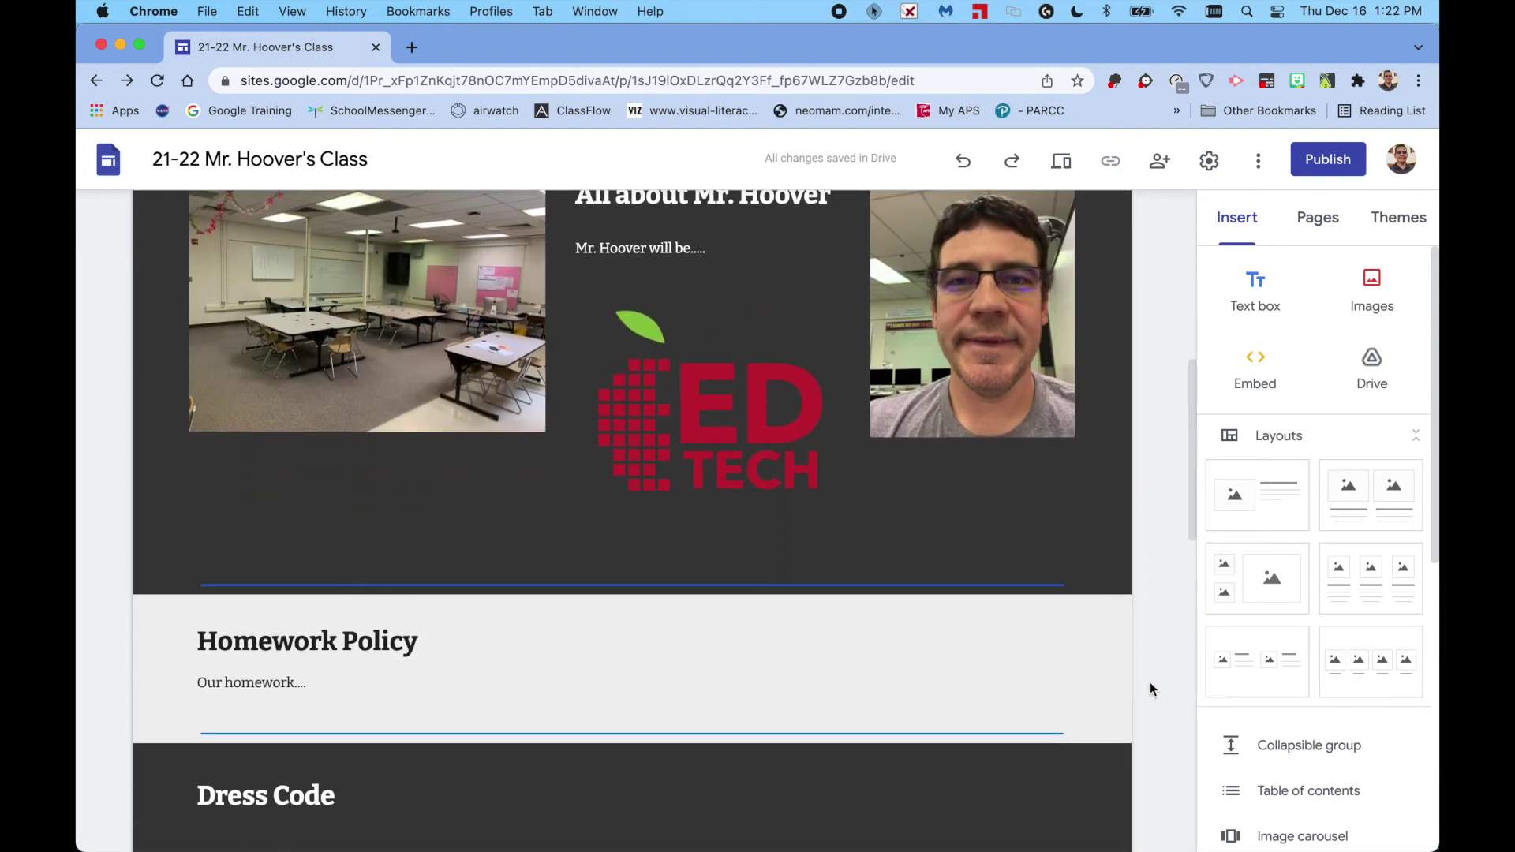
pyautogui.click(932, 589)
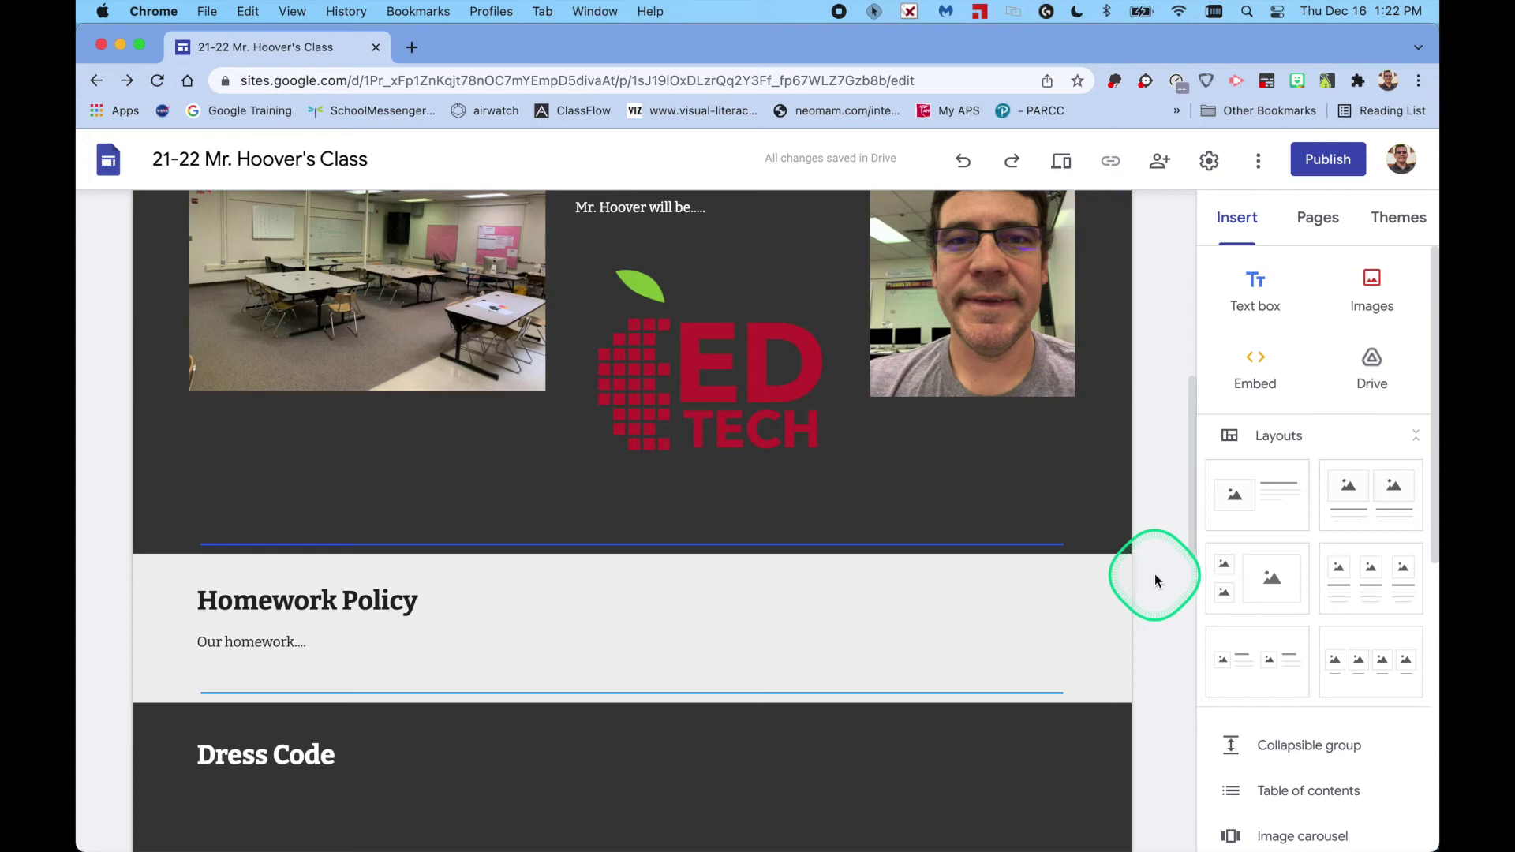
pyautogui.scroll(2, 1154, 581)
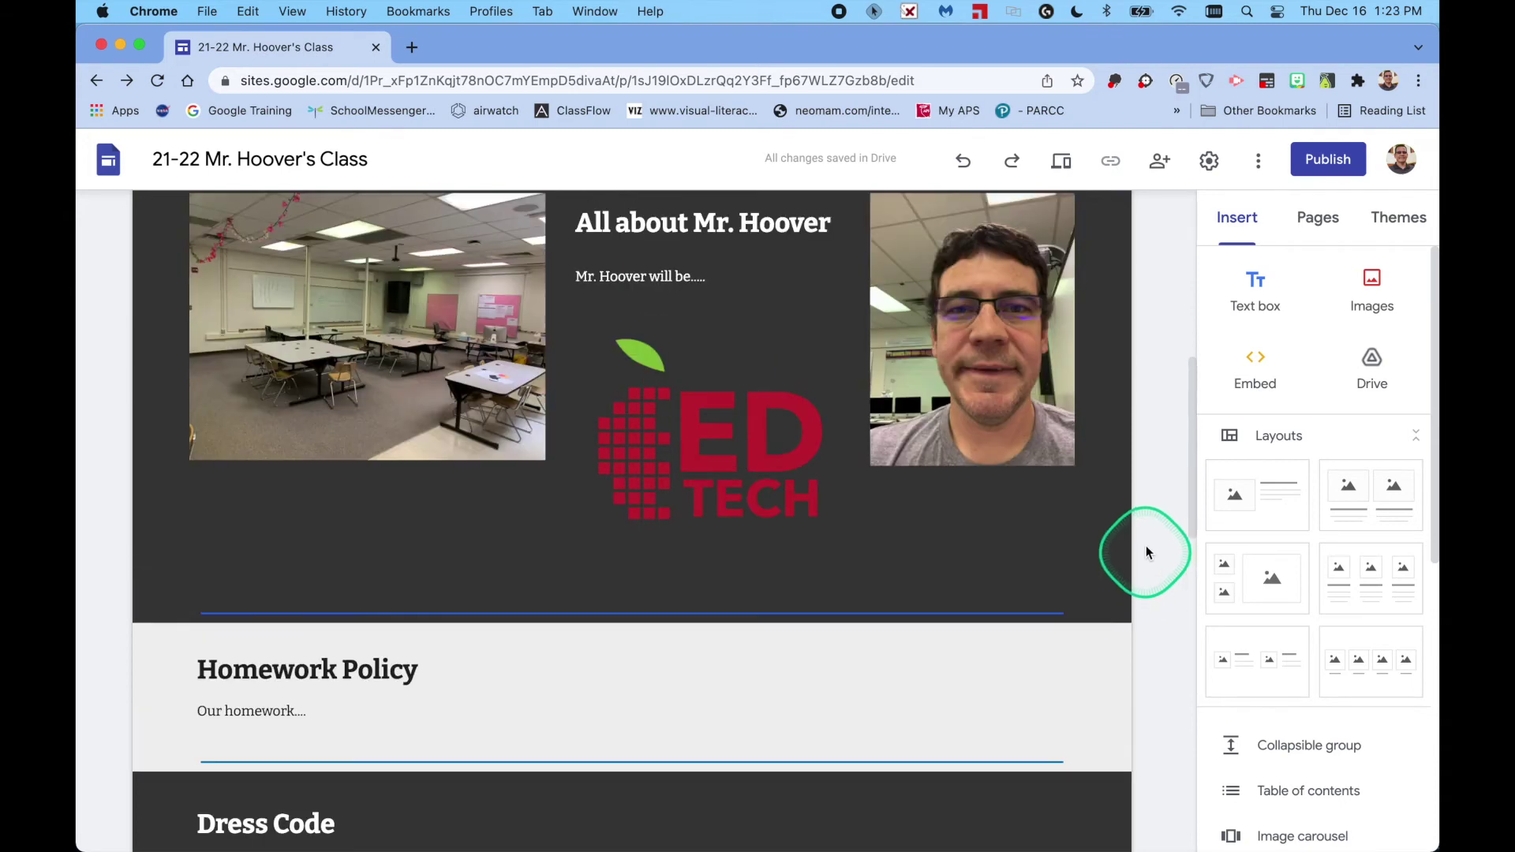
# - Look through the additional site options, such as version history and making a copy, and the navigation settings
pyautogui.click(1259, 166)
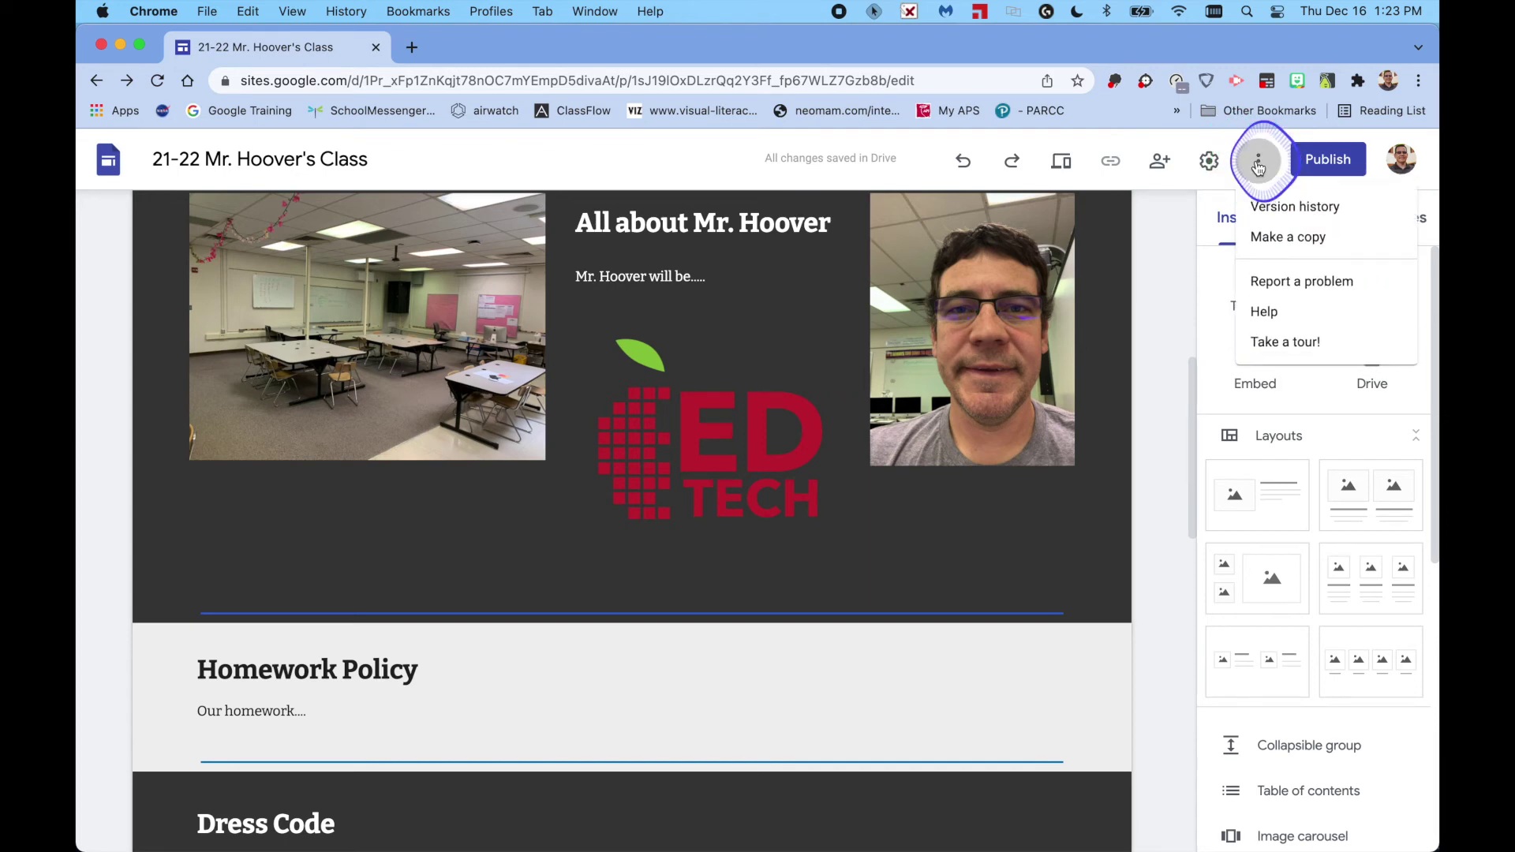
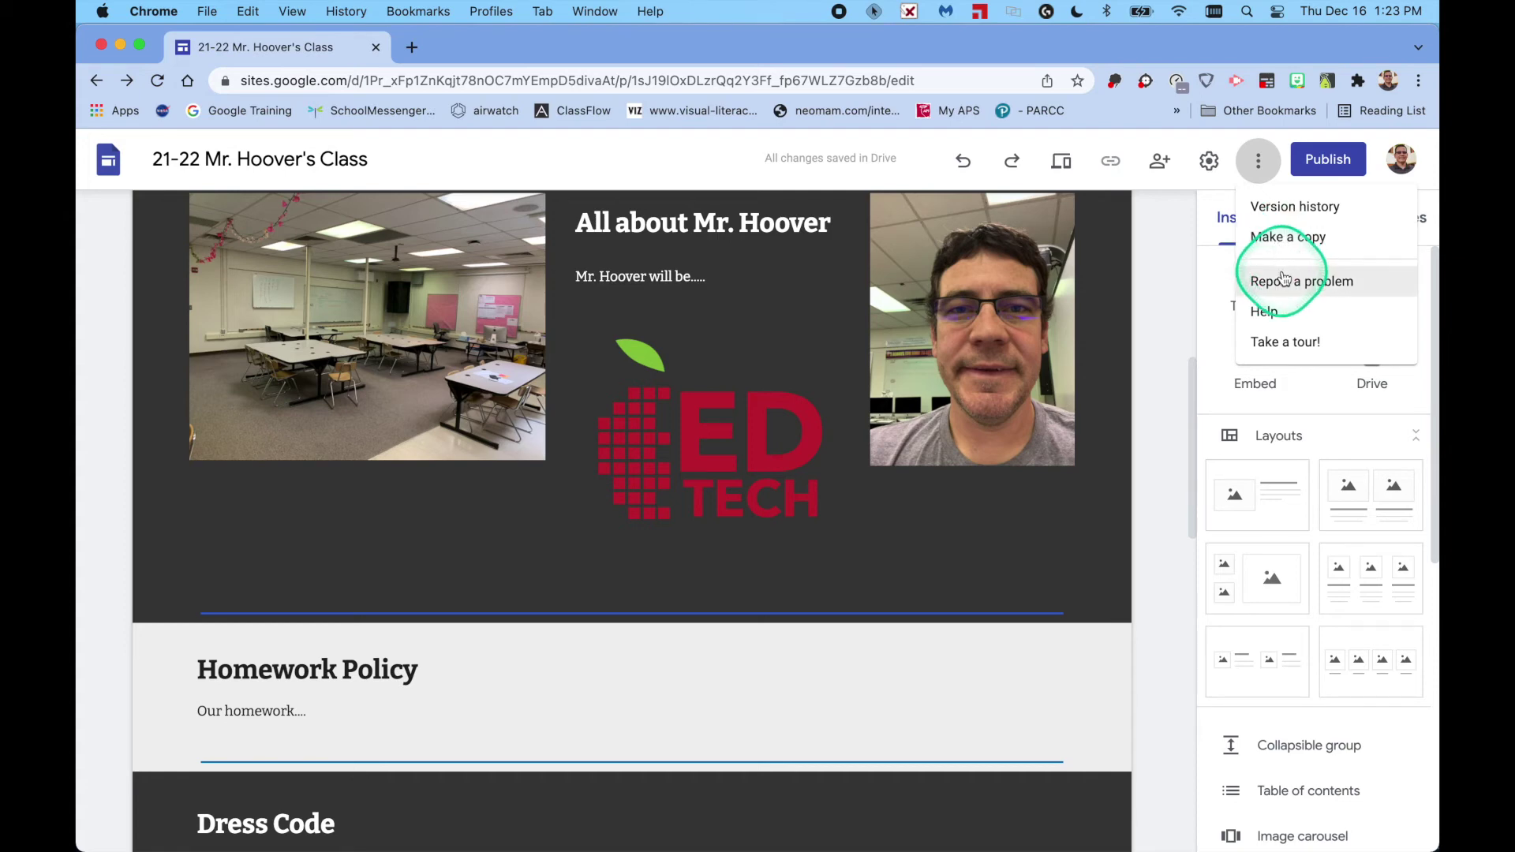
pyautogui.click(1210, 164)
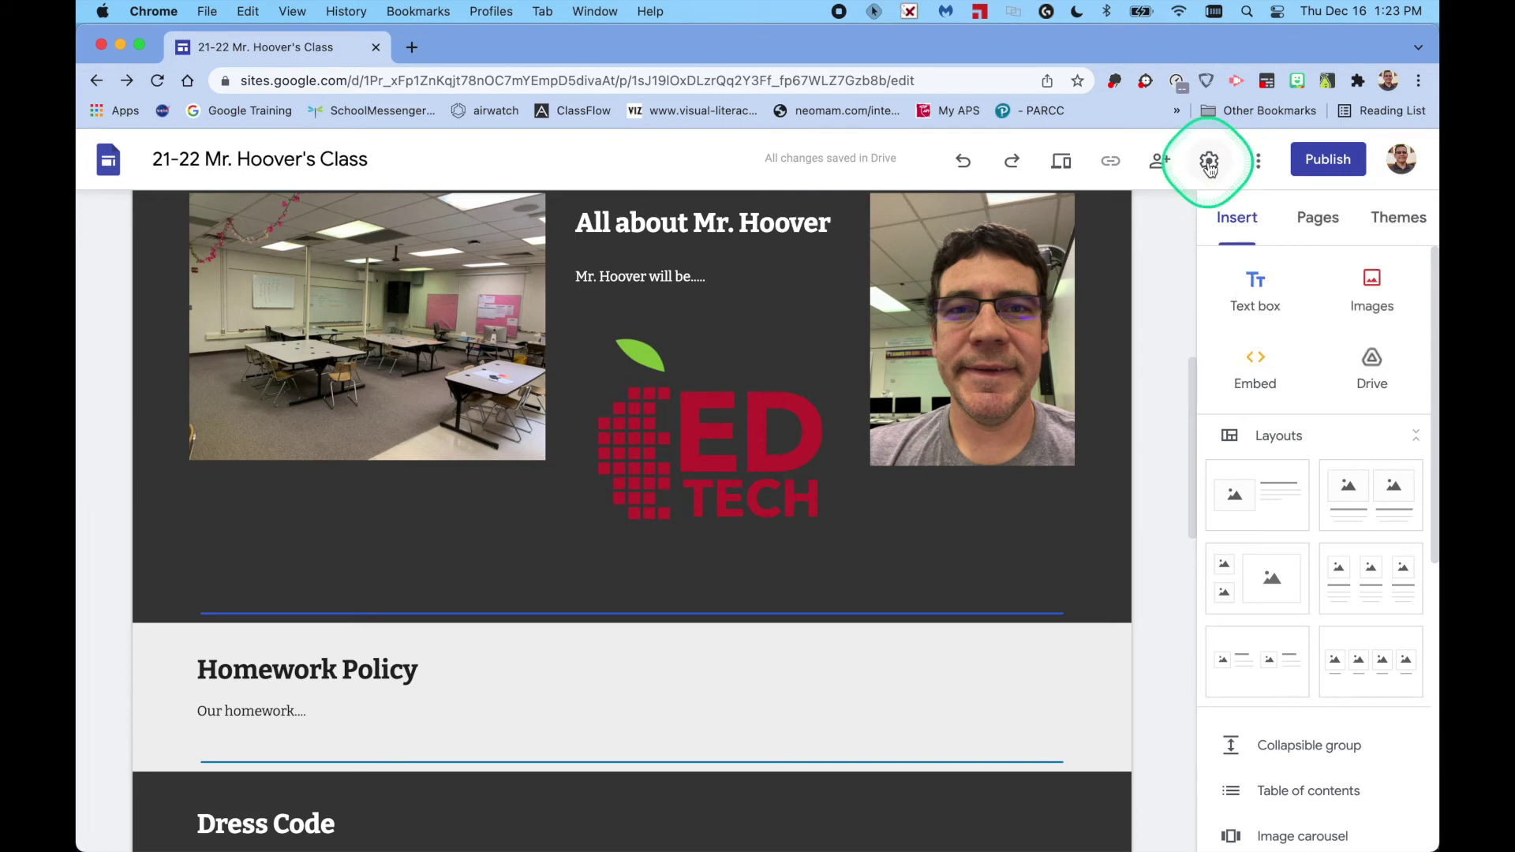
pyautogui.click(1210, 163)
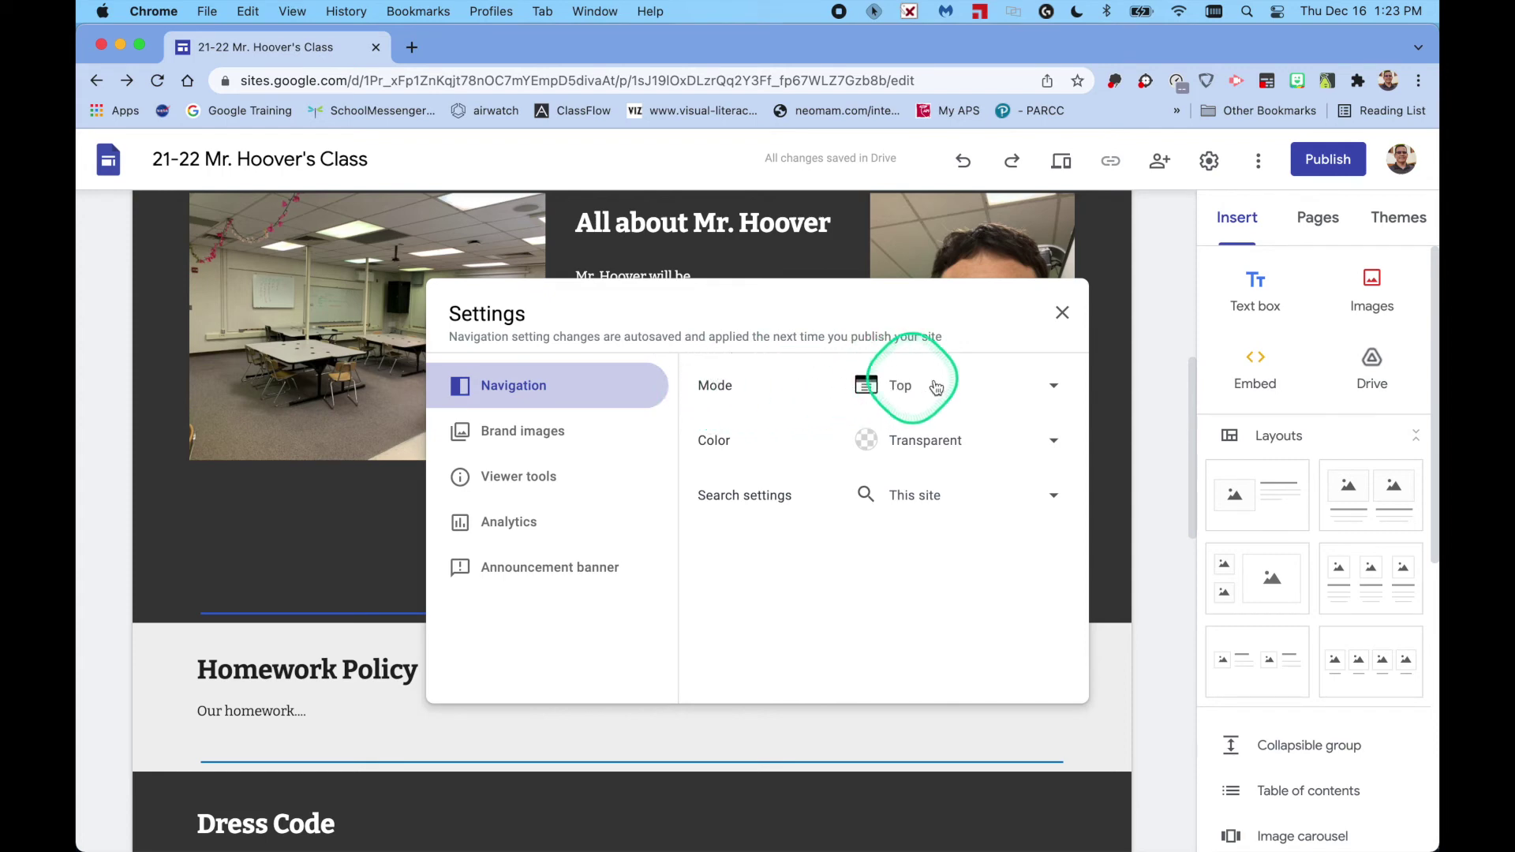
pyautogui.click(1062, 313)
# - Set the site's navigation mode to Side
pyautogui.scroll(7, 1153, 367)
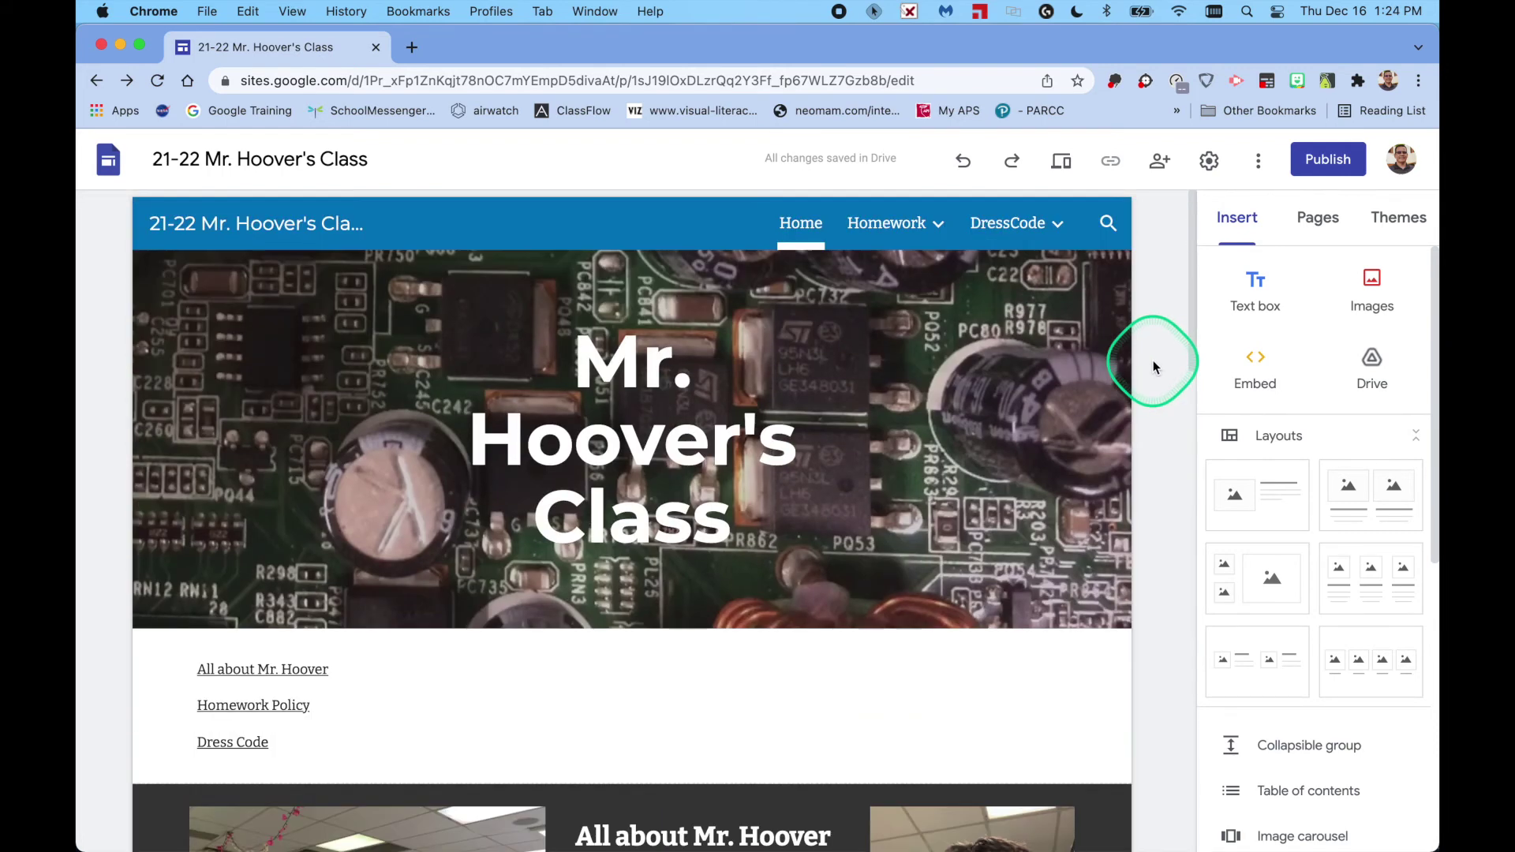
pyautogui.moveTo(936, 242)
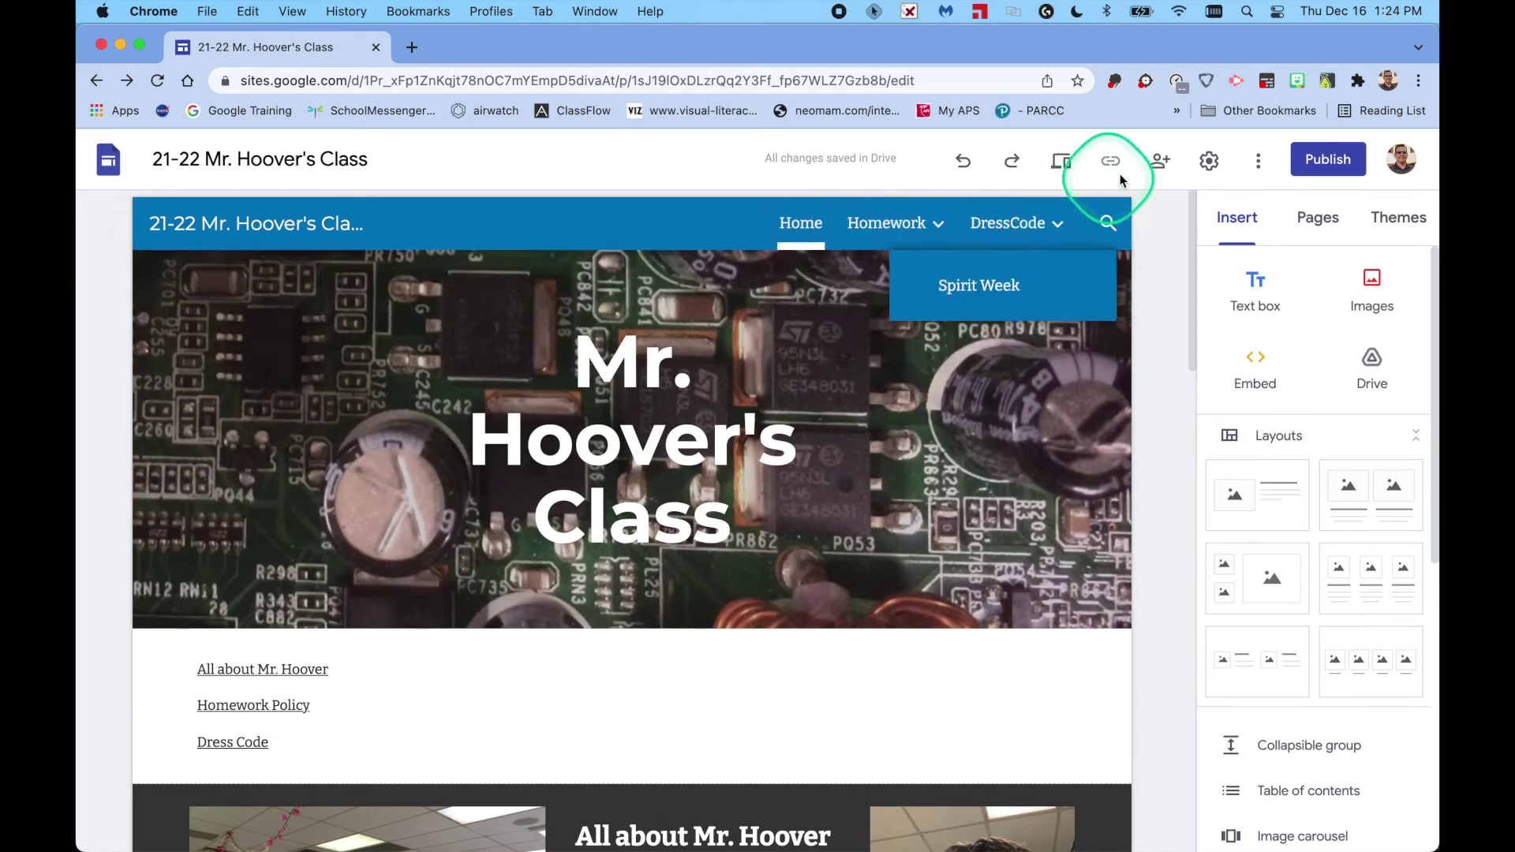
pyautogui.click(1209, 161)
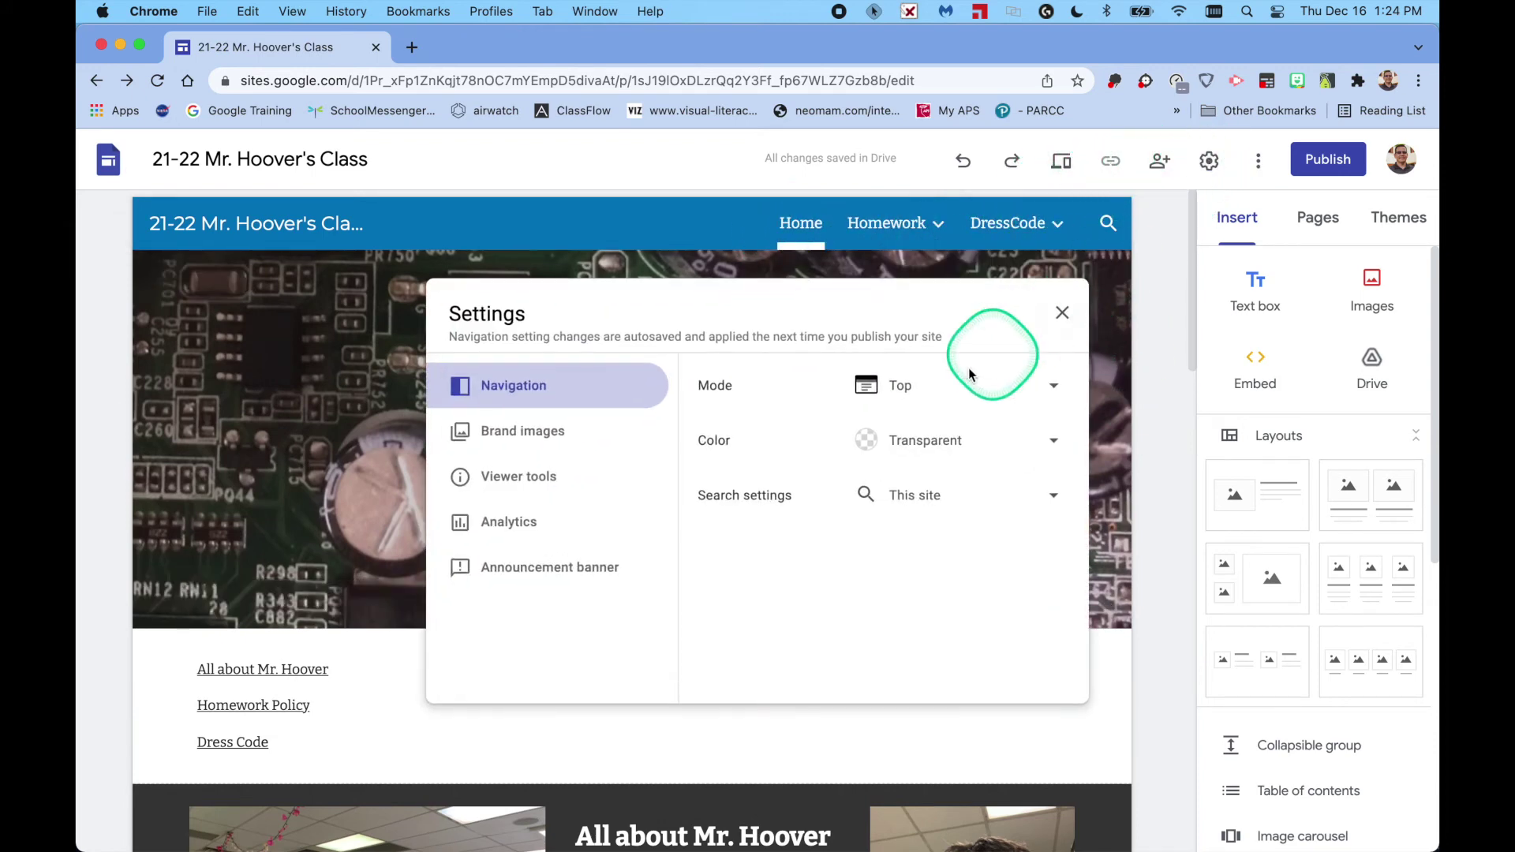
pyautogui.click(943, 391)
pyautogui.click(940, 431)
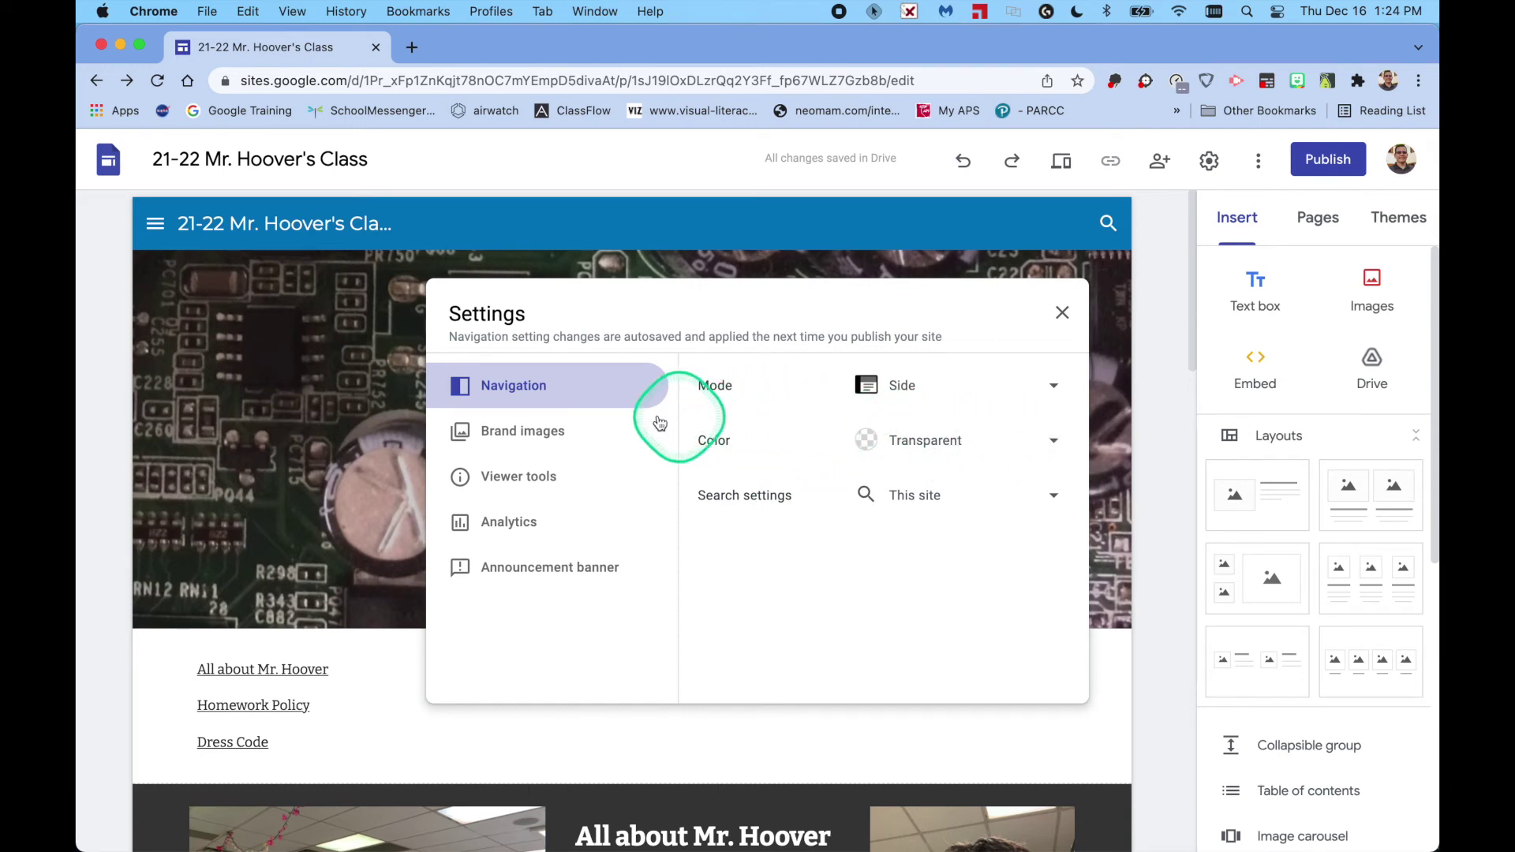
# - Set the "Copy of ed-tech-alt" image from the recent Google Drive files as the site's logo
pyautogui.click(538, 432)
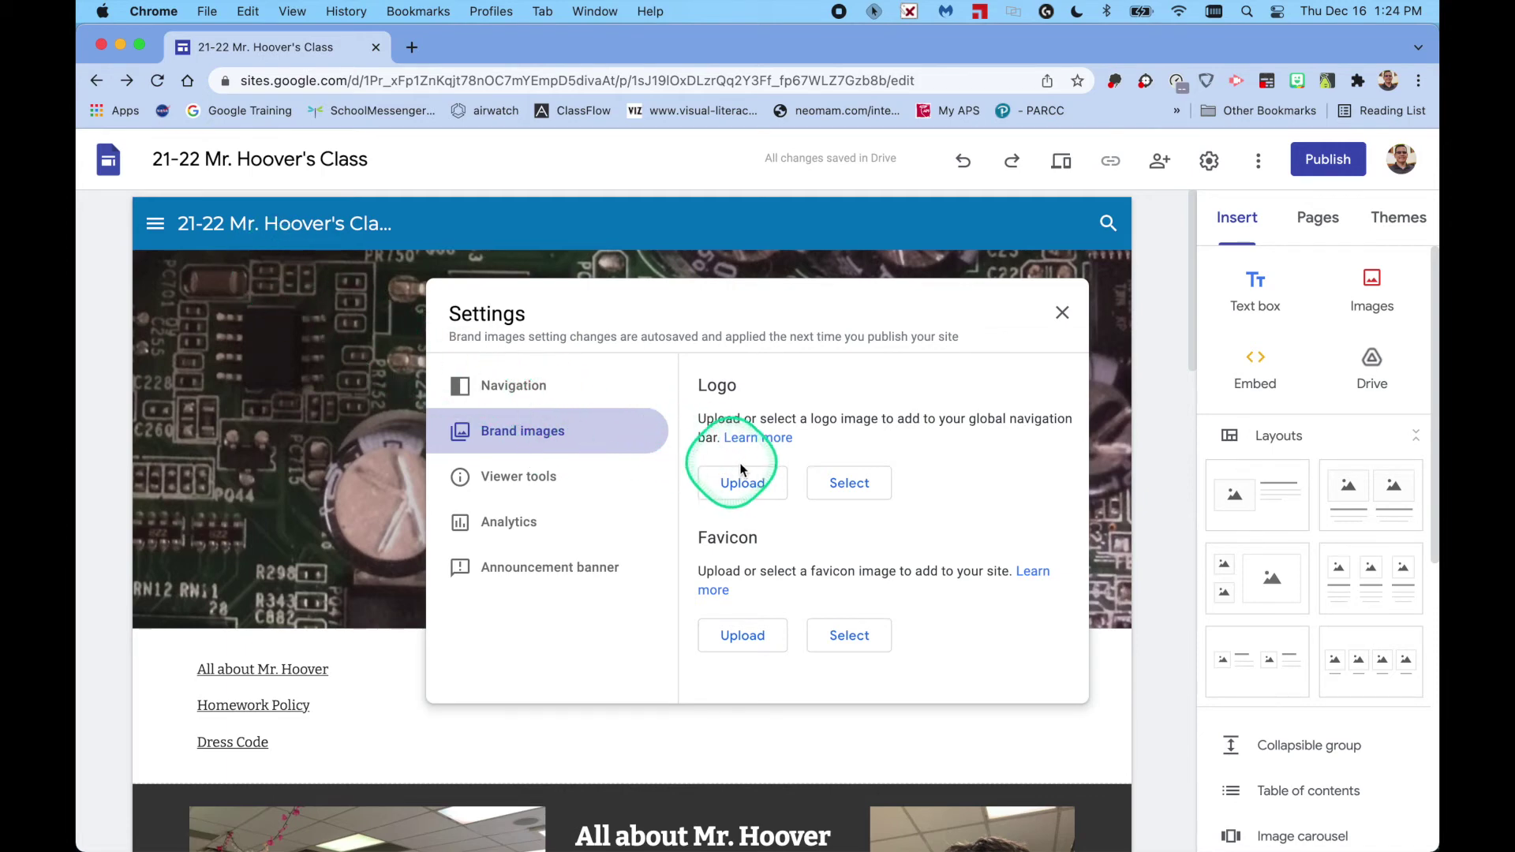
pyautogui.click(846, 488)
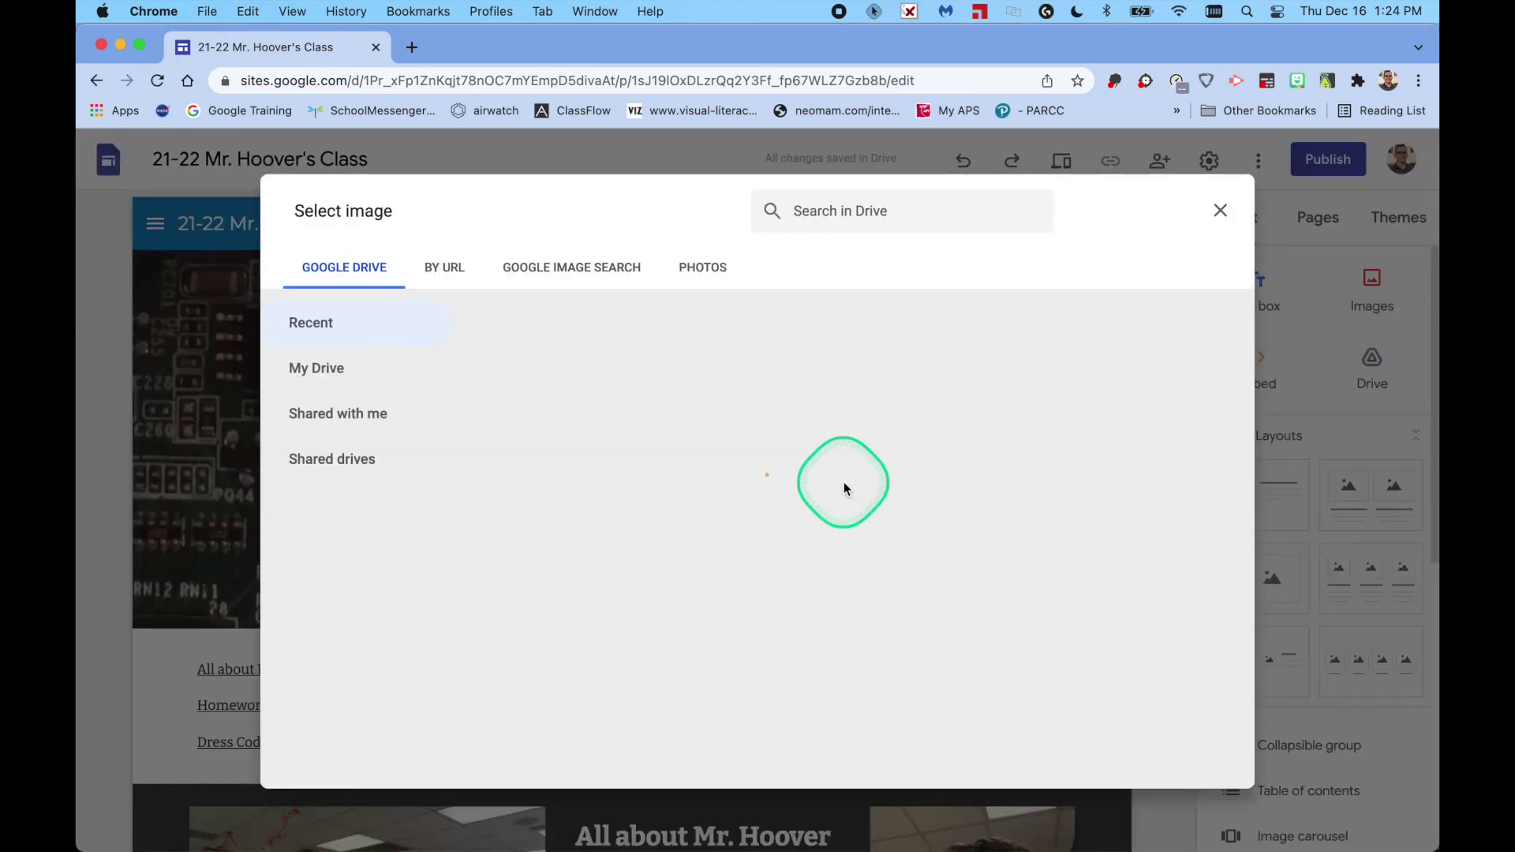
pyautogui.click(703, 268)
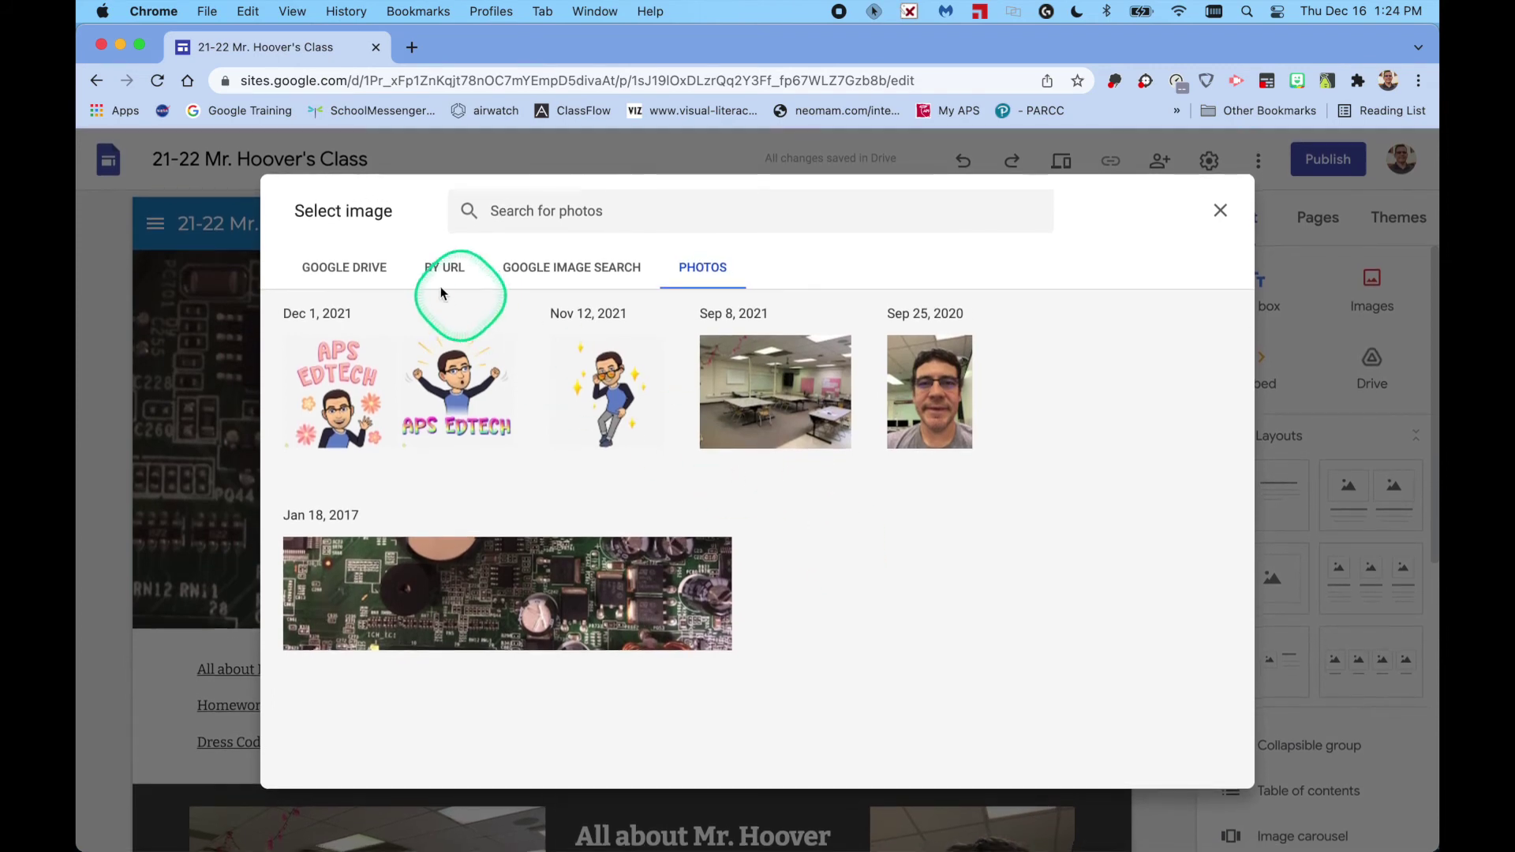
pyautogui.click(387, 275)
pyautogui.scroll(-5, 821, 480)
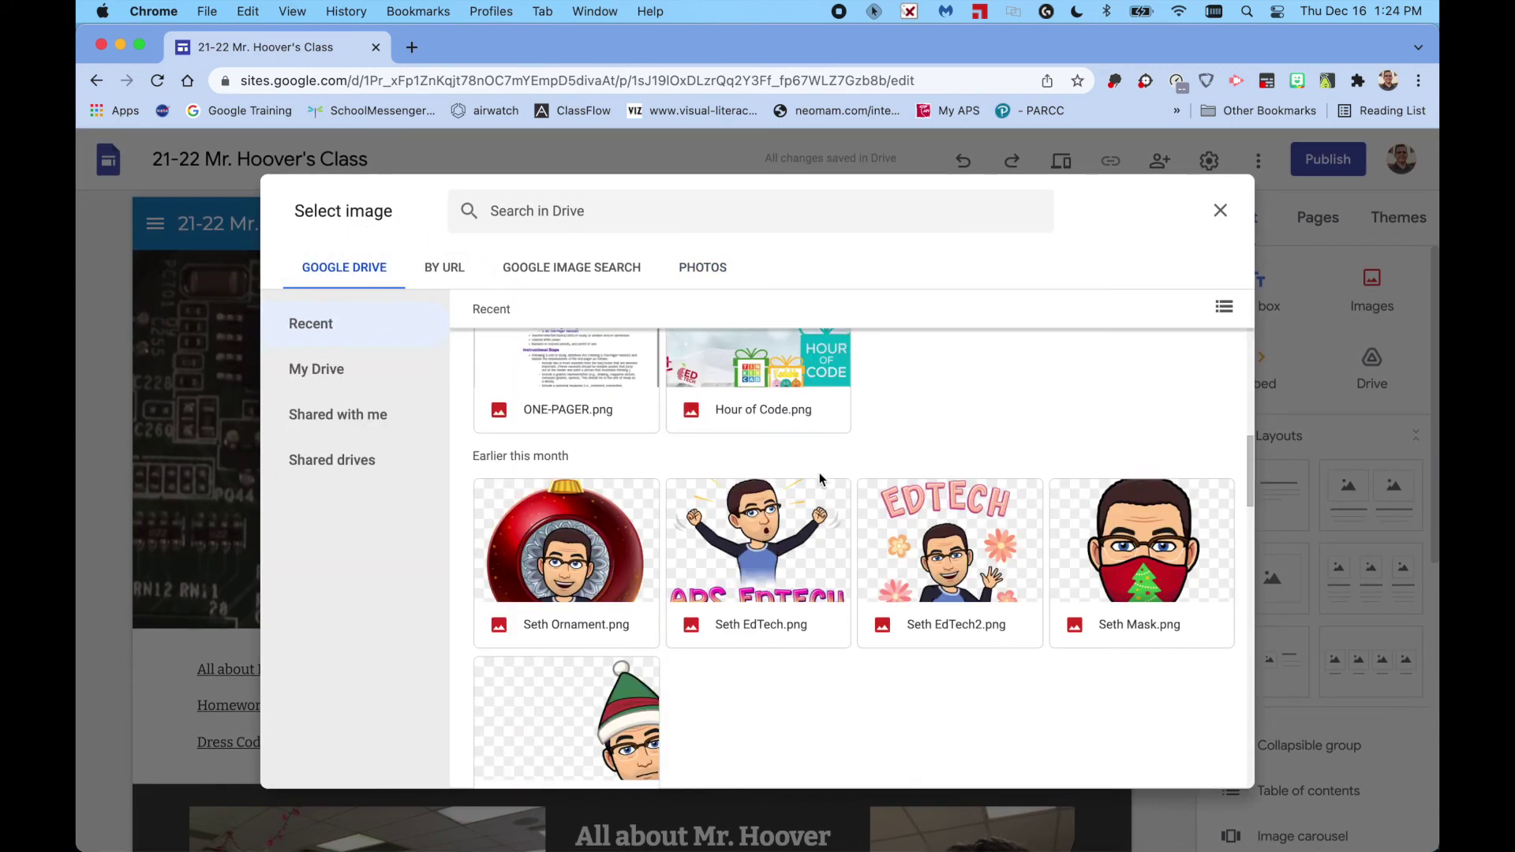
pyautogui.scroll(-3, 821, 479)
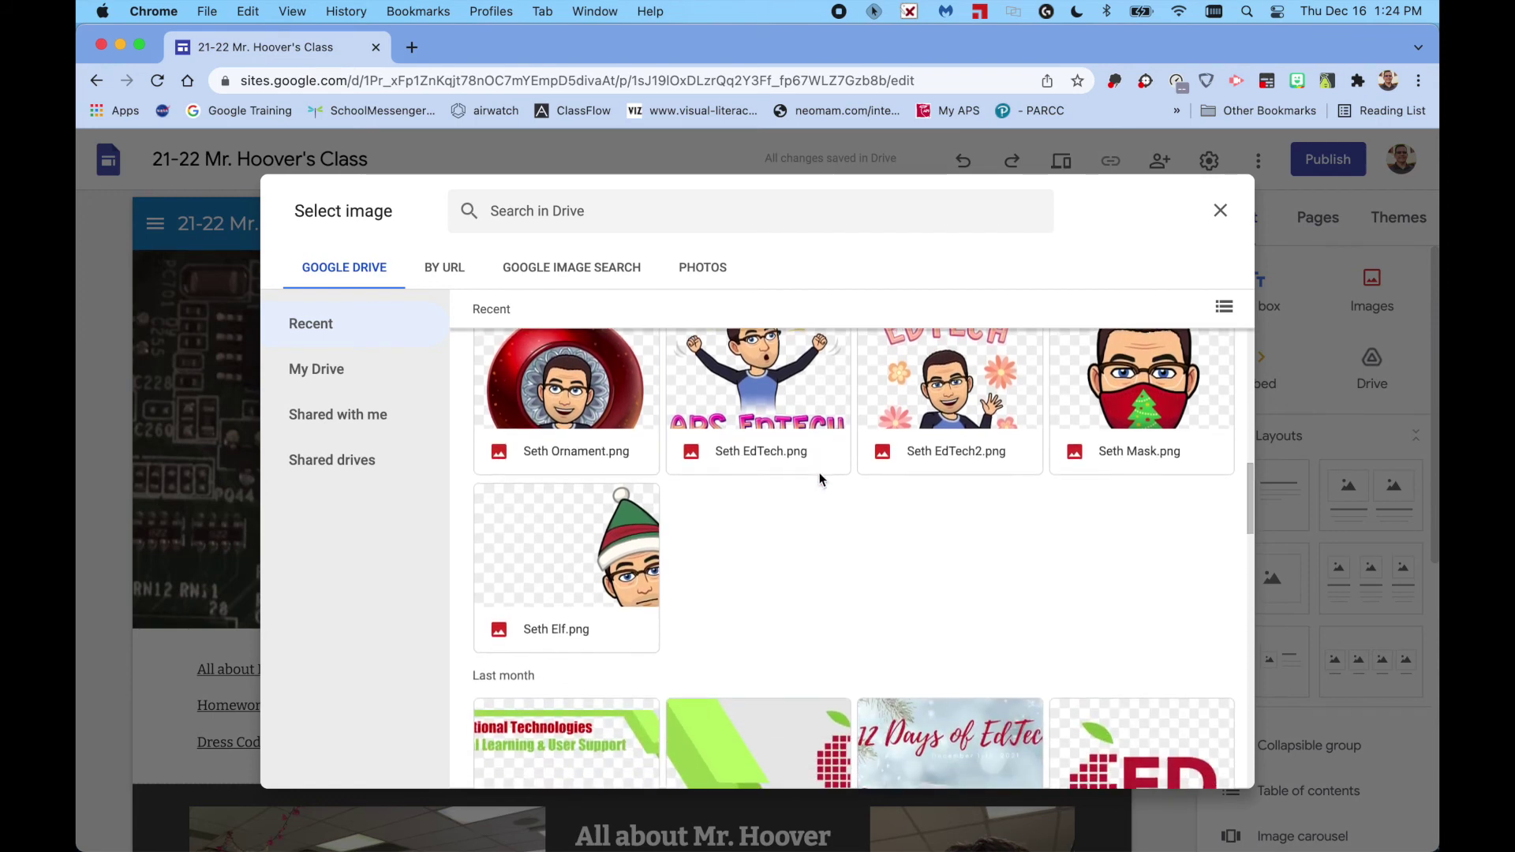
pyautogui.click(1133, 624)
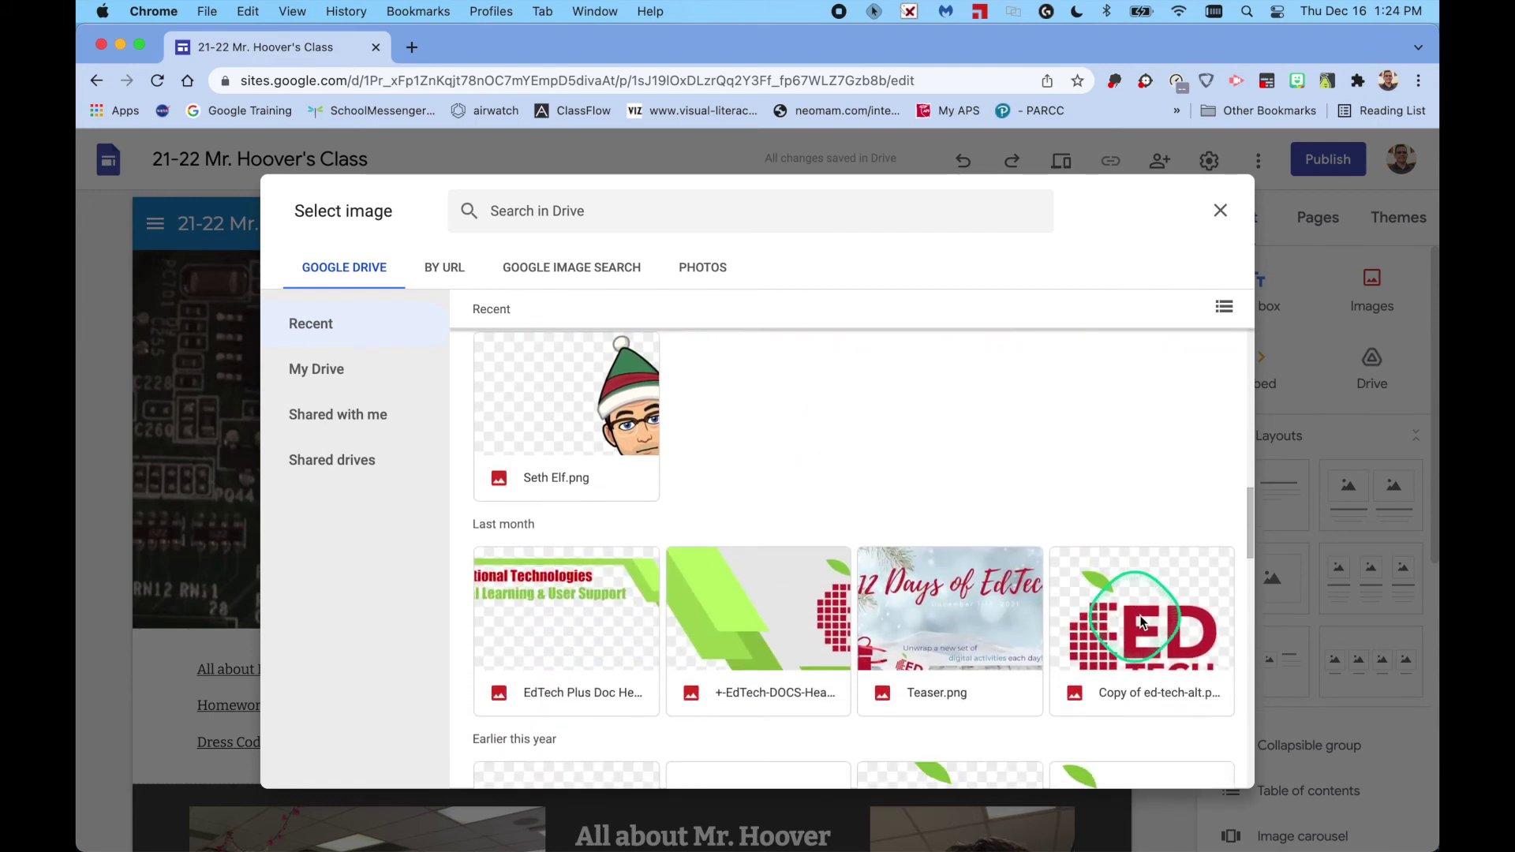
pyautogui.click(1139, 614)
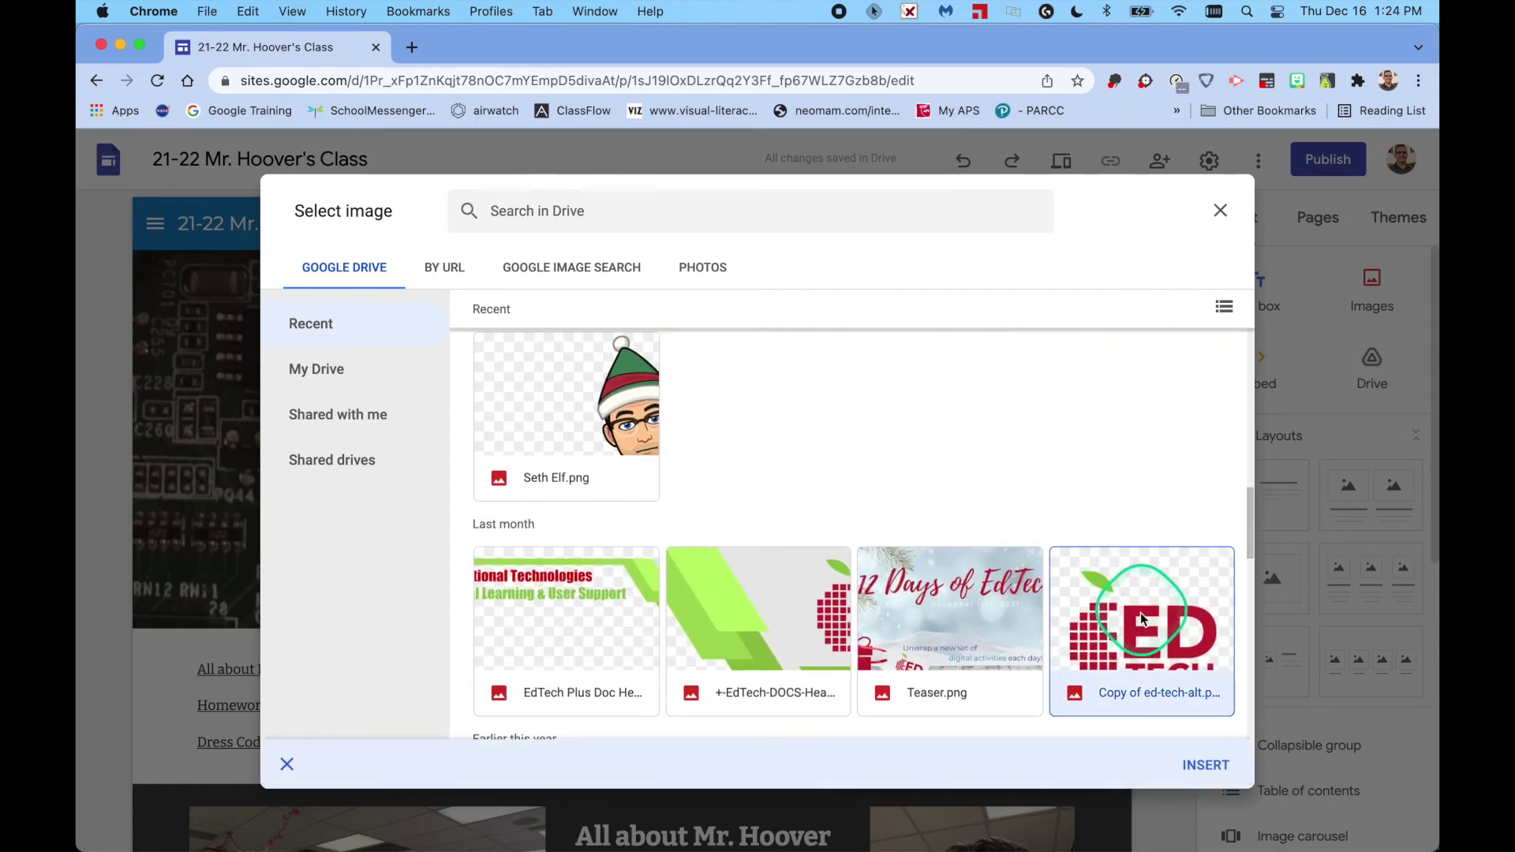
pyautogui.click(1205, 763)
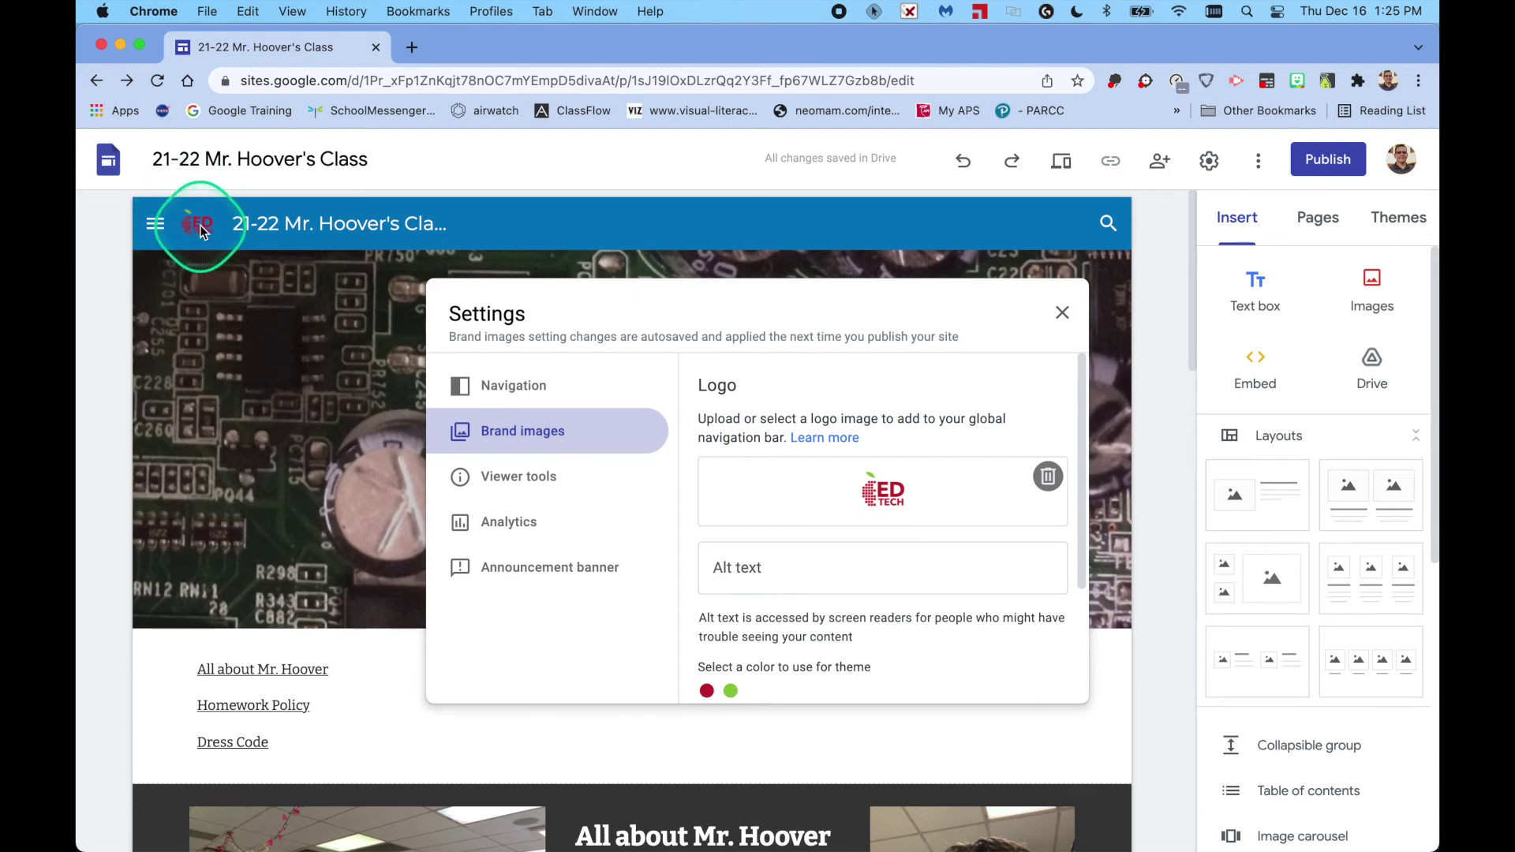
# - Give the site logo the alt text "Ed Tech Logo"
pyautogui.click(795, 568)
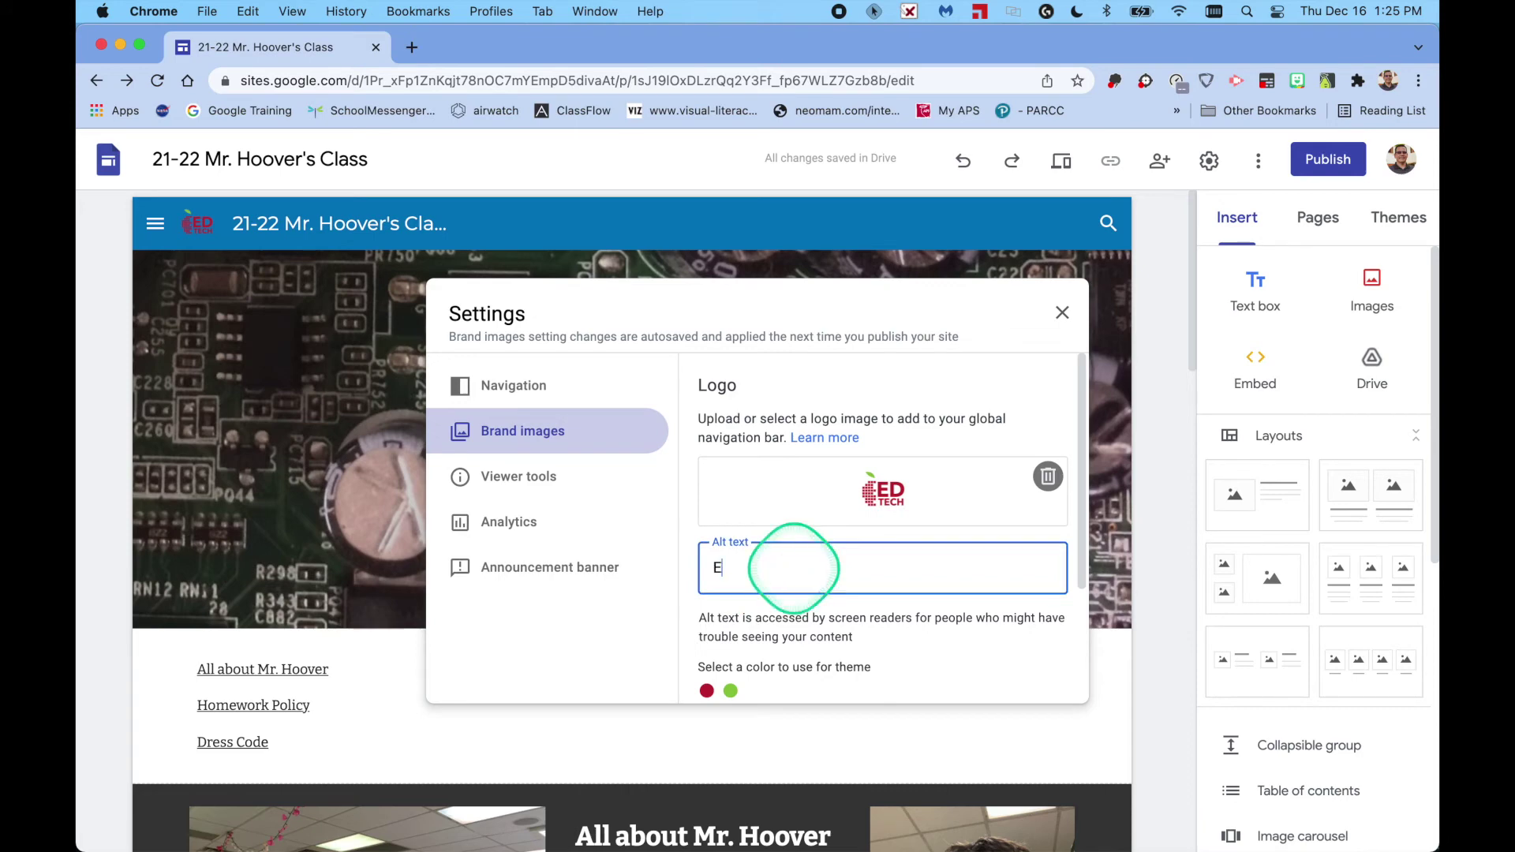
pyautogui.write('Ed Tech Logo')
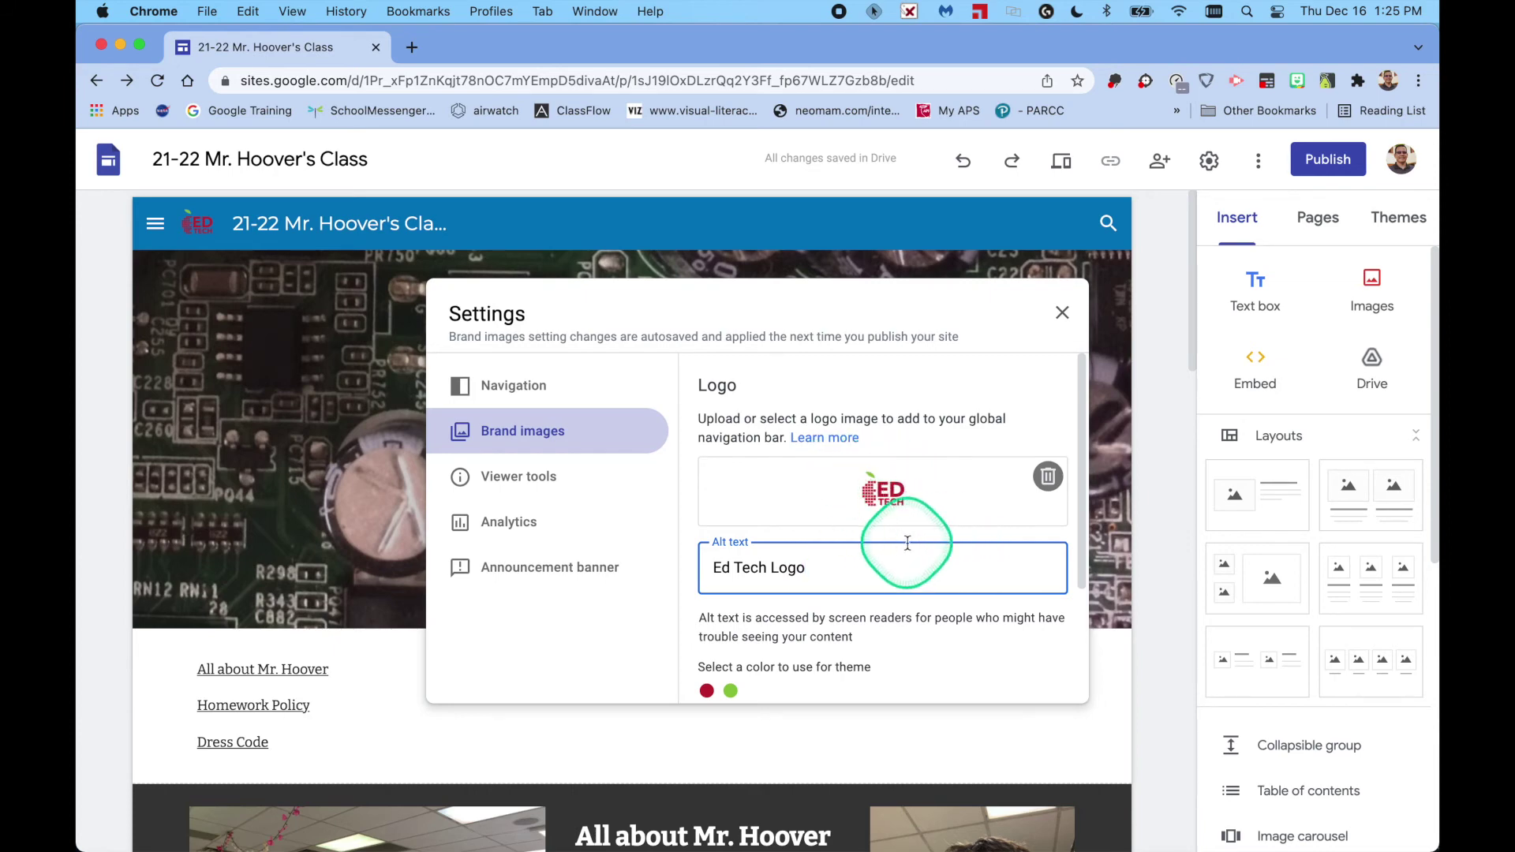
pyautogui.scroll(-3, 908, 543)
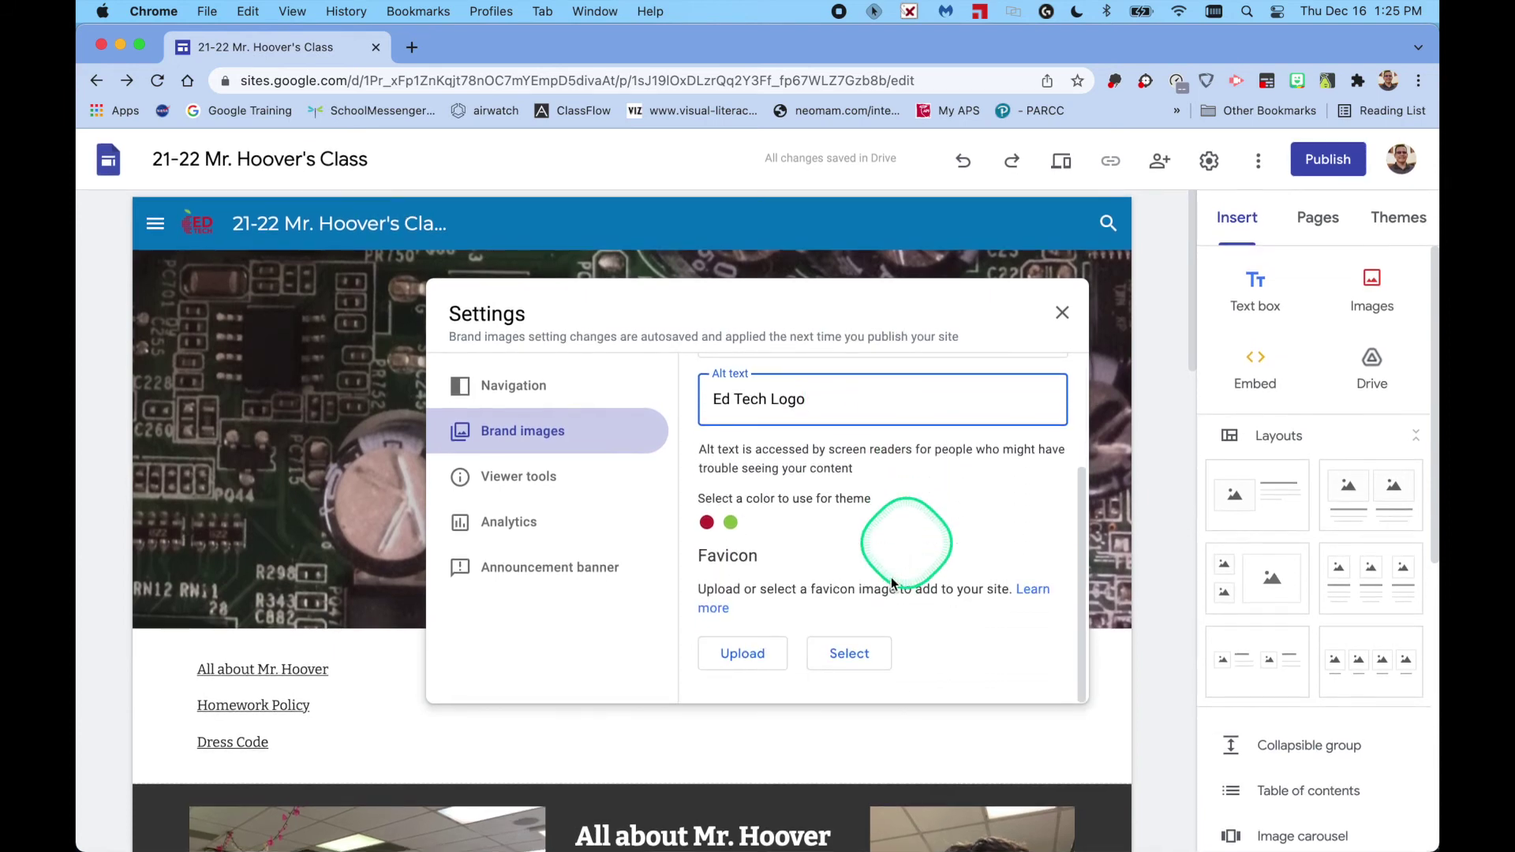
# - Look over the viewer tools and analytics settings, and close the site settings
pyautogui.click(537, 475)
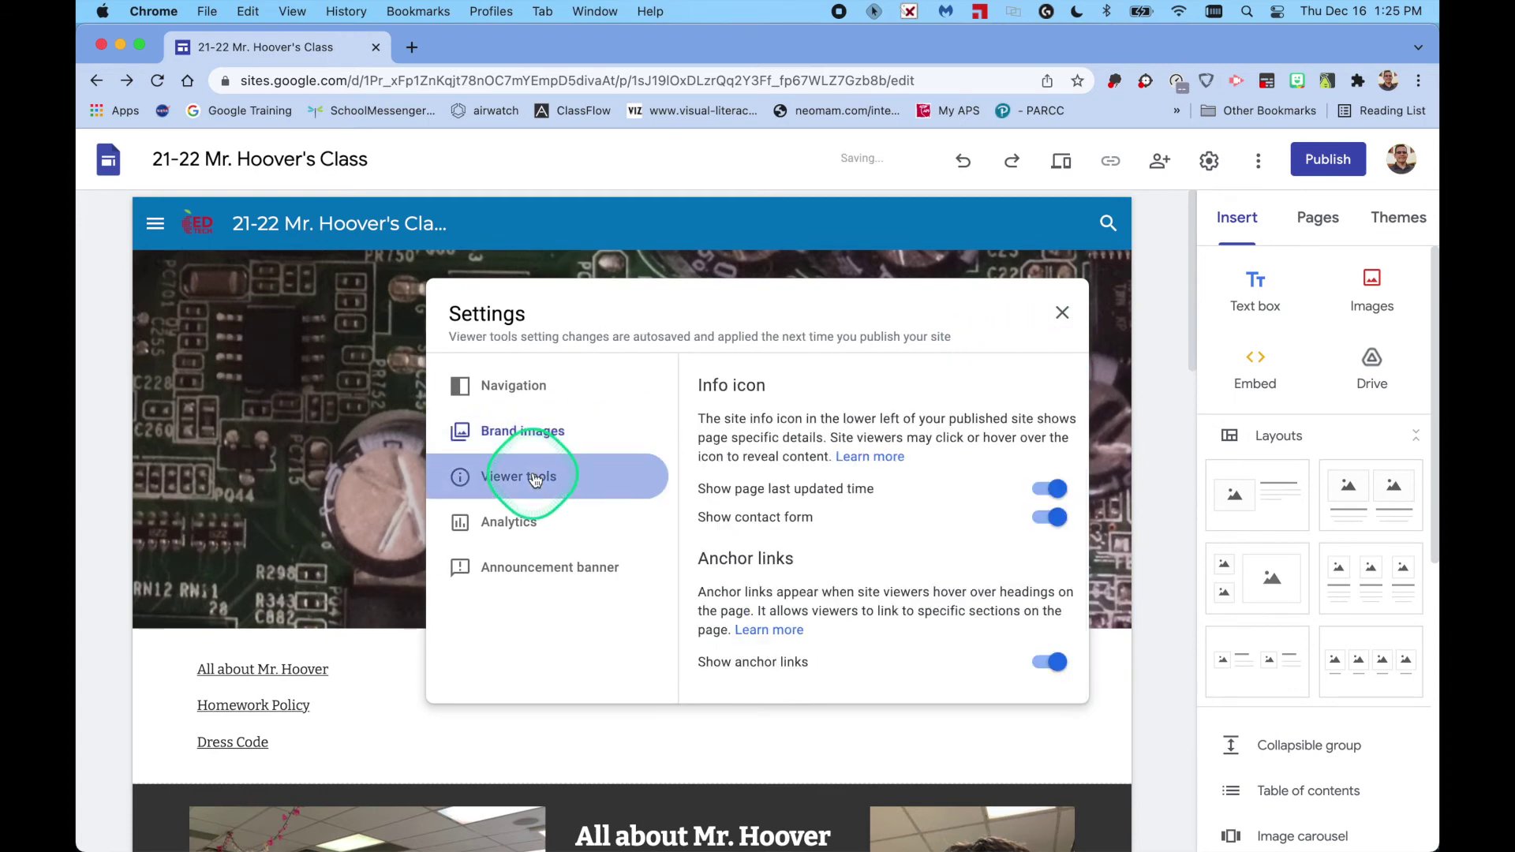
pyautogui.click(513, 527)
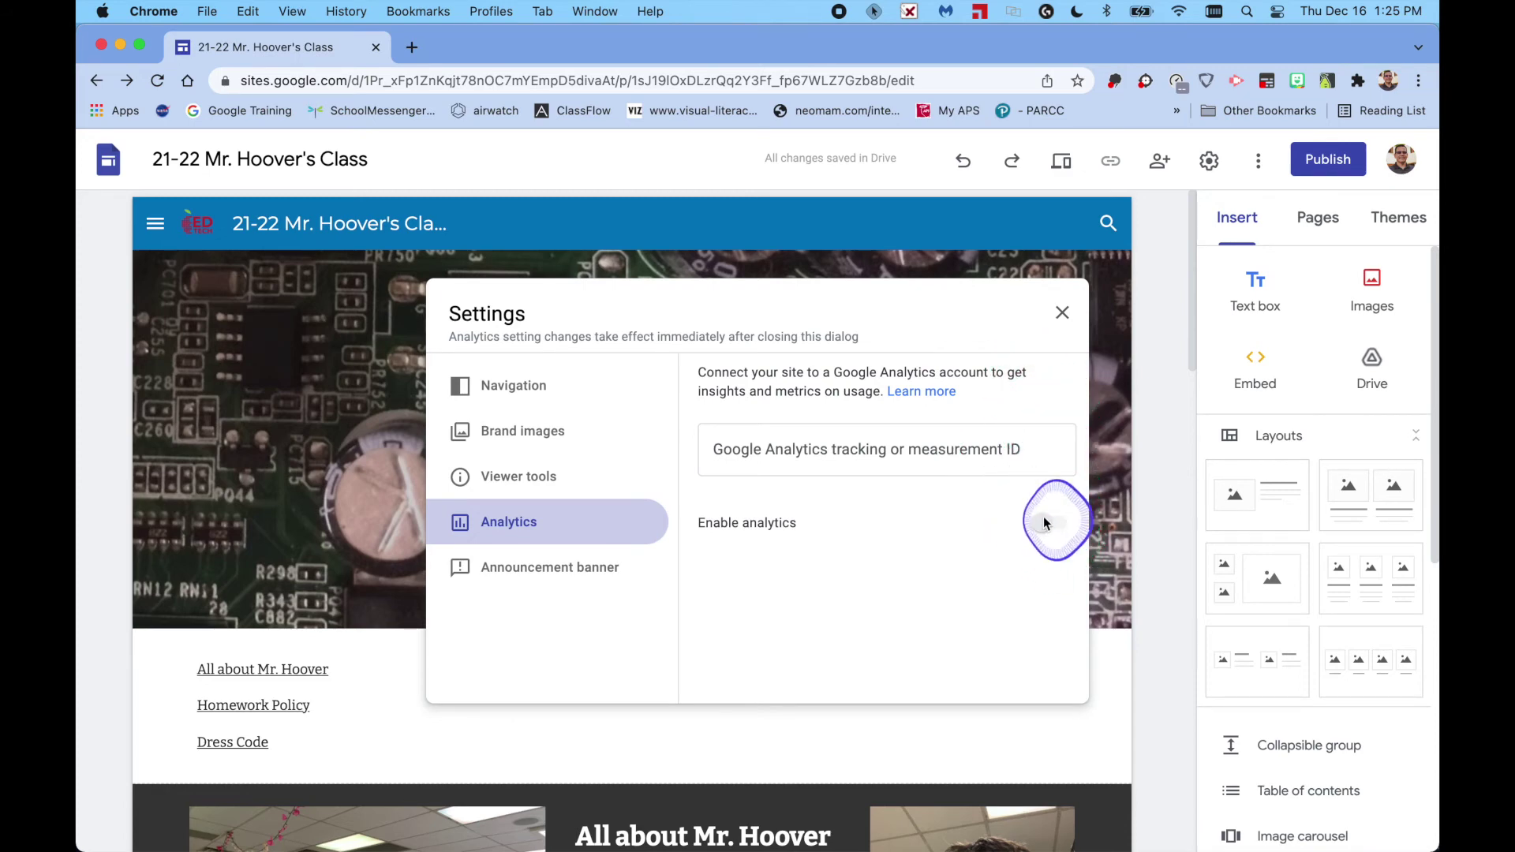
pyautogui.click(1063, 315)
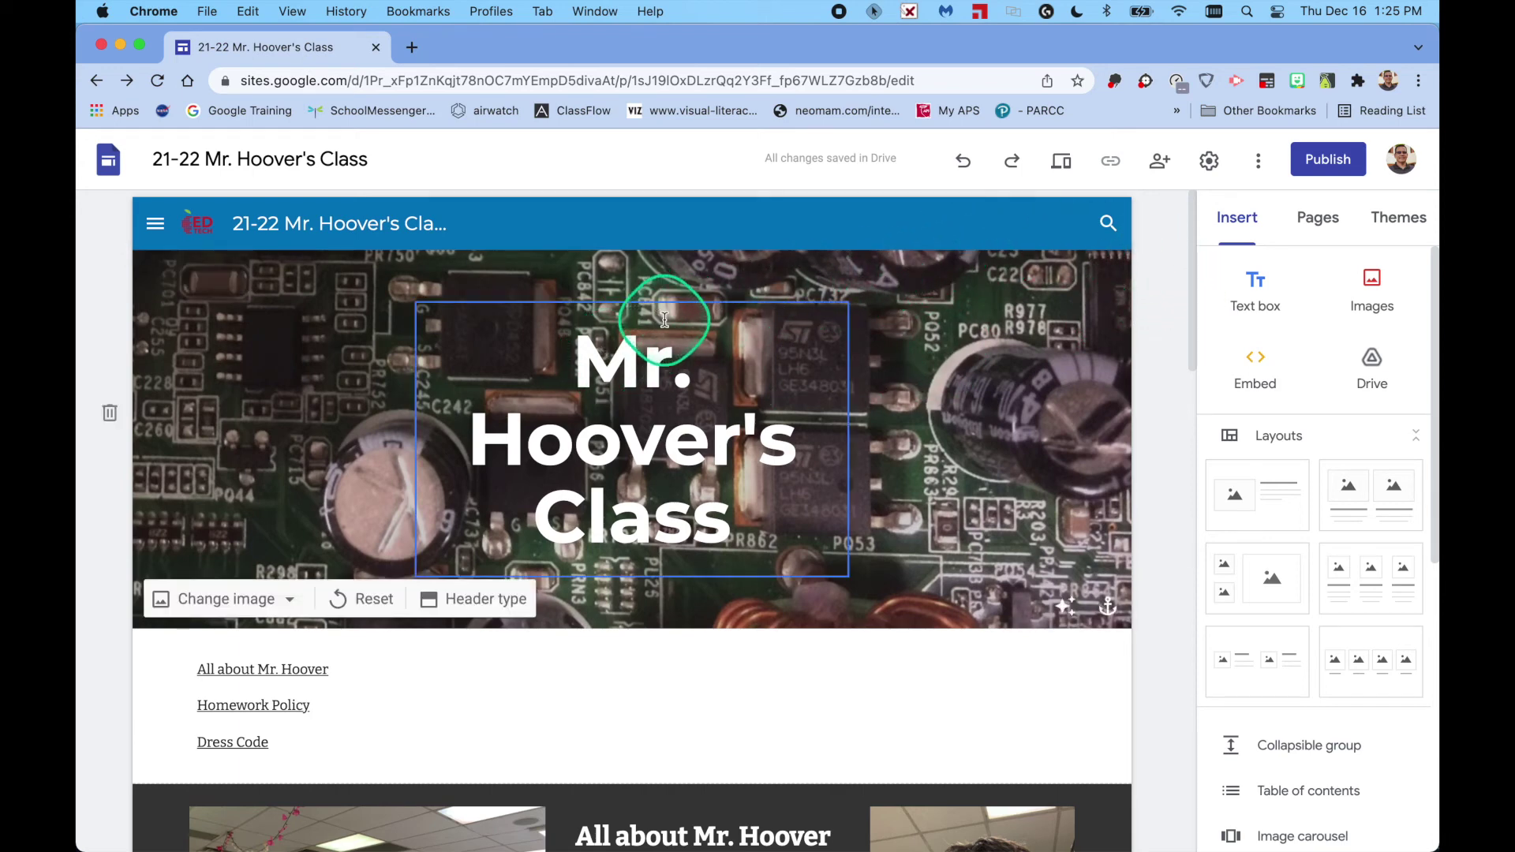
# - Add a colleague from the suggested contacts to the site's sharing dialog with the Editor role
pyautogui.click(1160, 168)
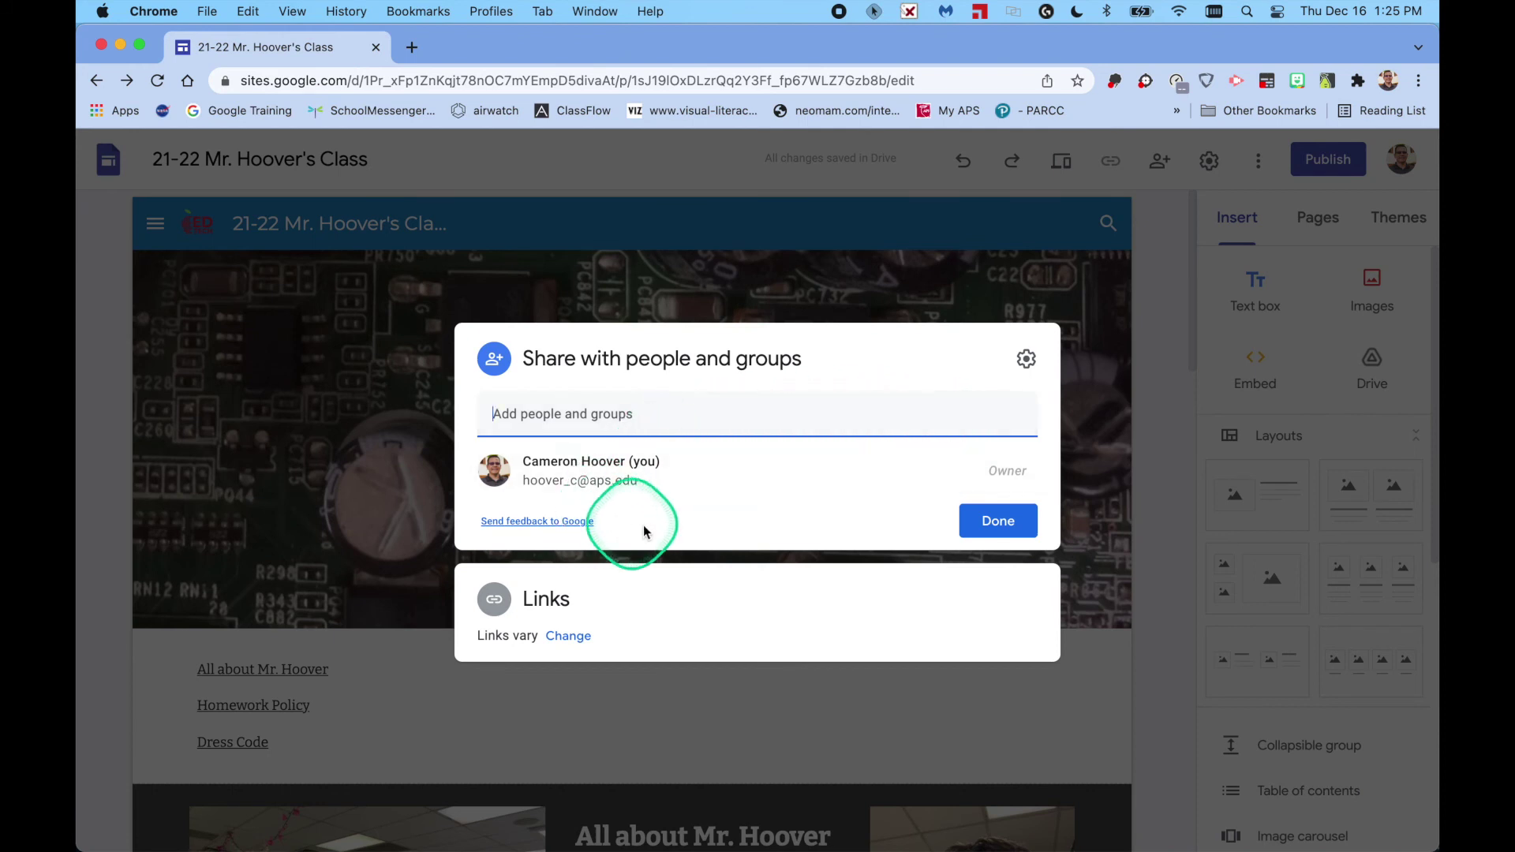
pyautogui.click(687, 412)
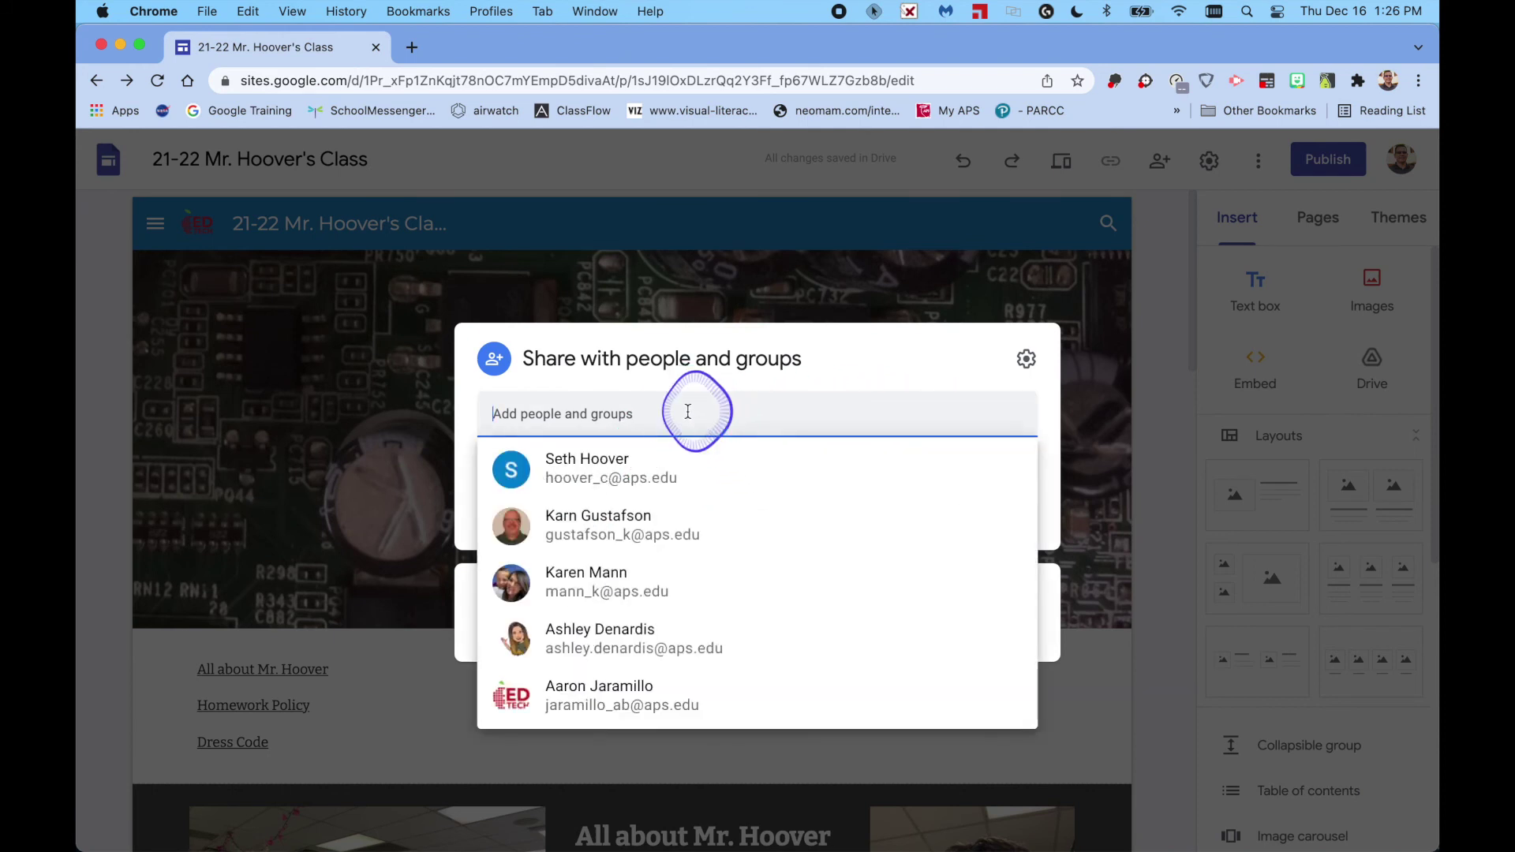
pyautogui.click(647, 521)
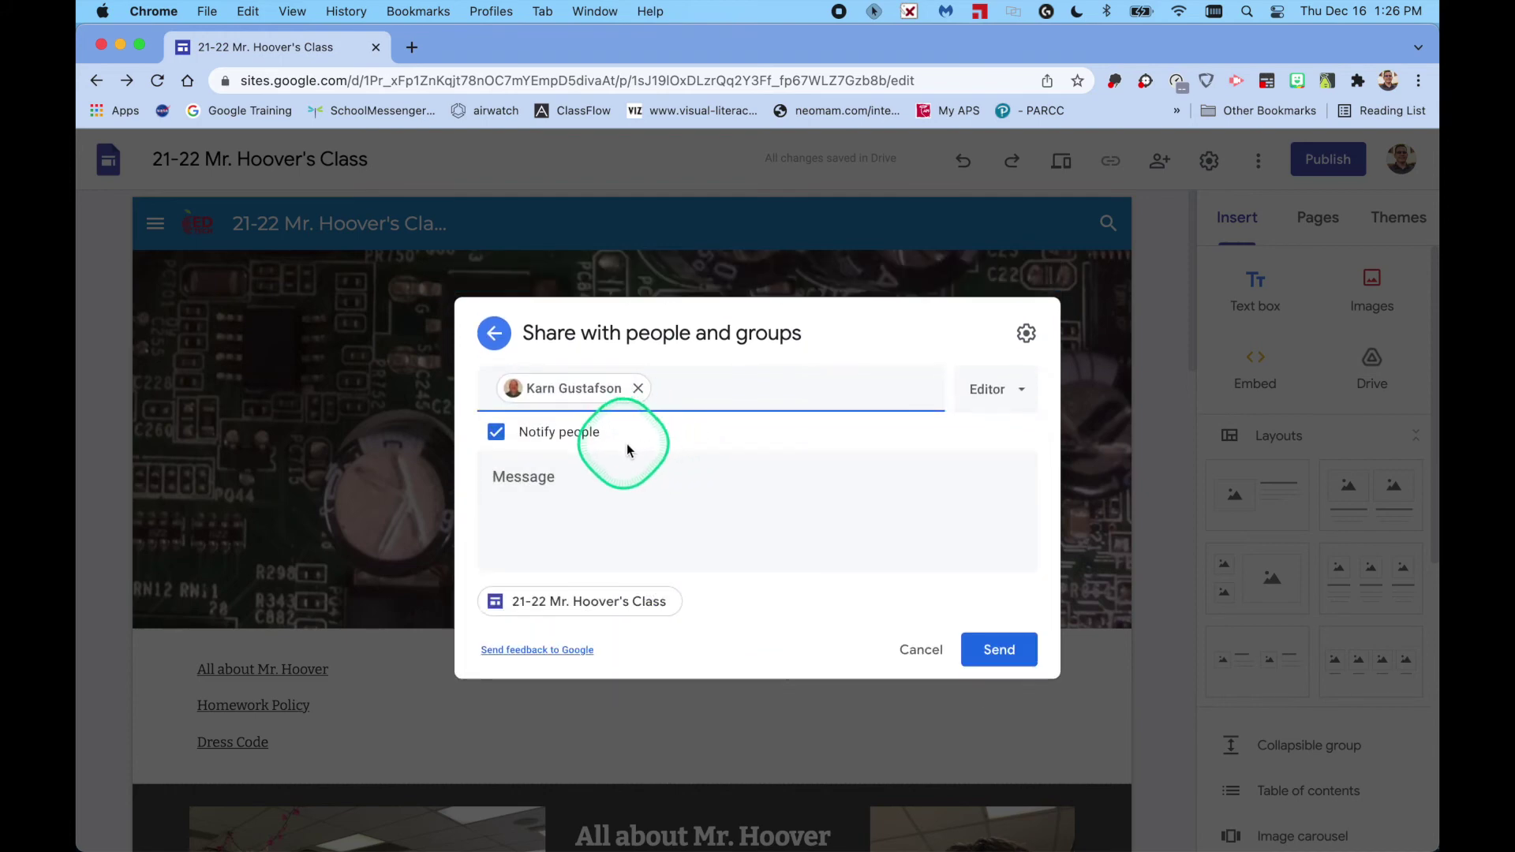
pyautogui.click(1020, 395)
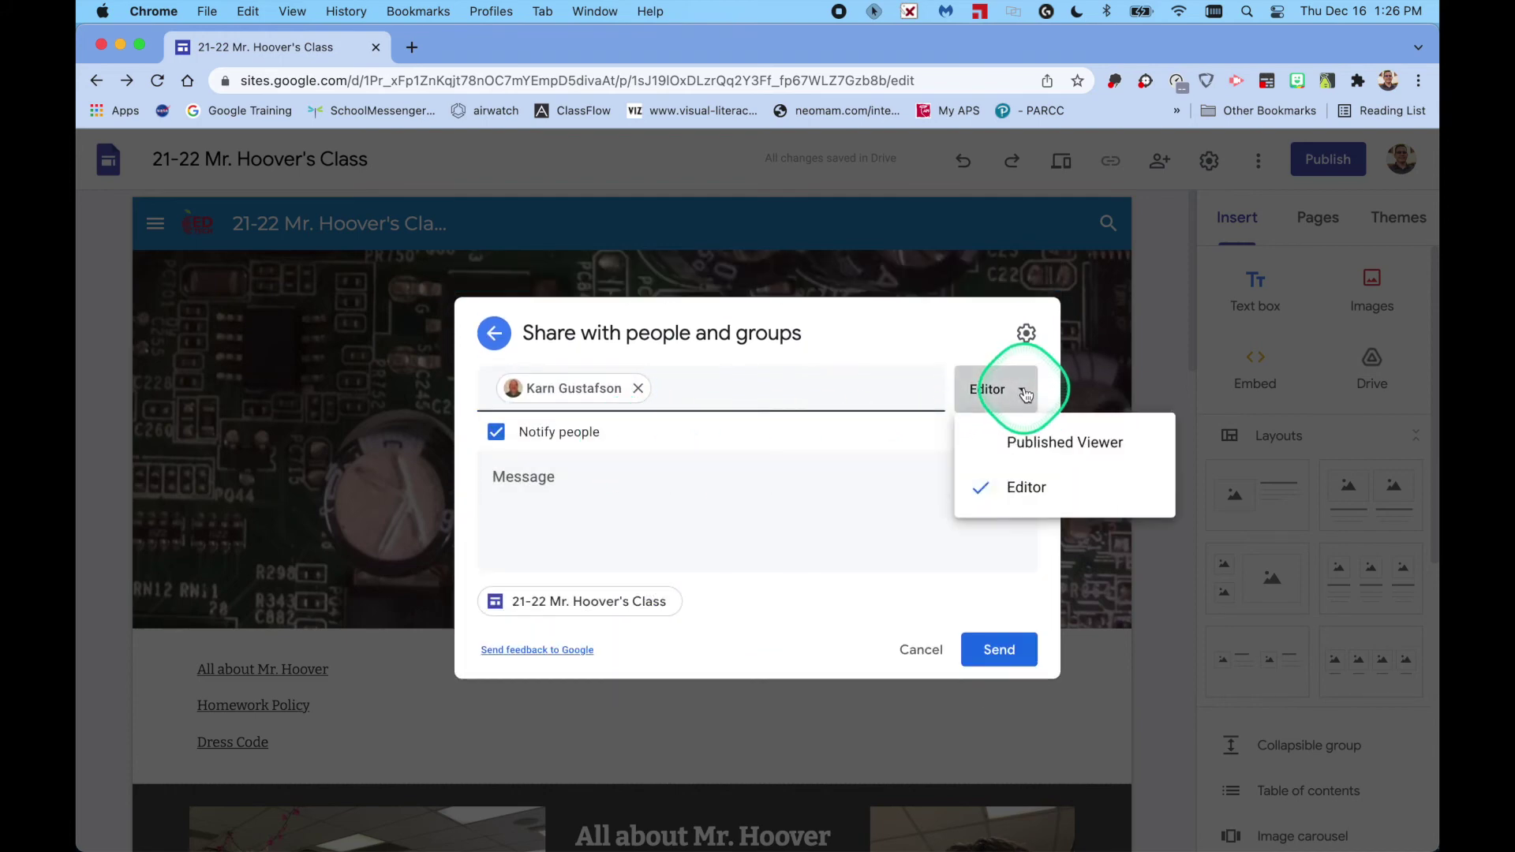
pyautogui.click(1044, 491)
# - Send the sharing invitation with the message "Hey check out and edit our gradelevel website"
pyautogui.click(849, 506)
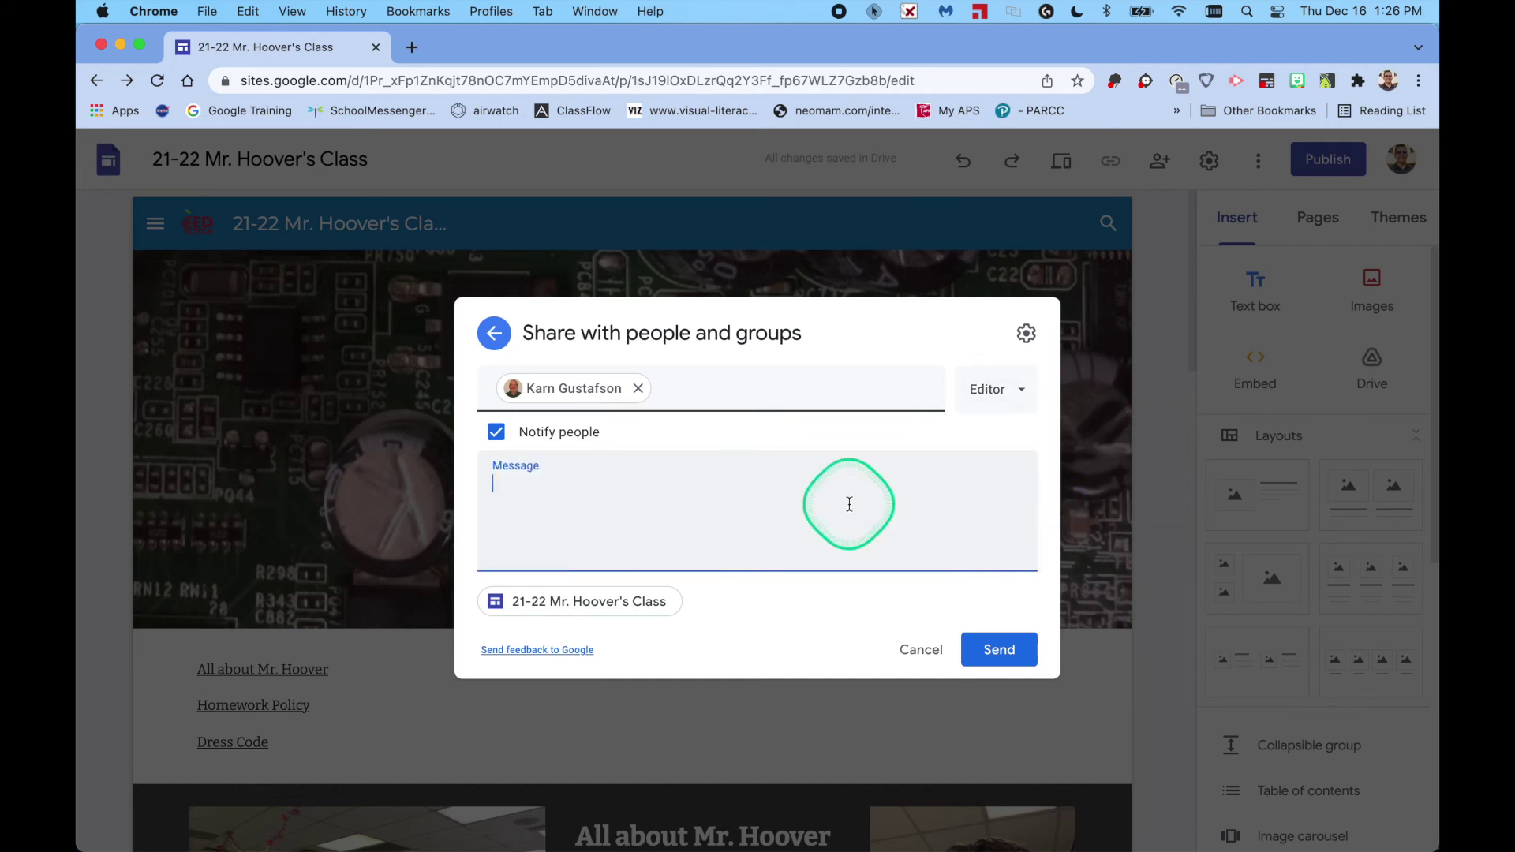
pyautogui.write('Hey')
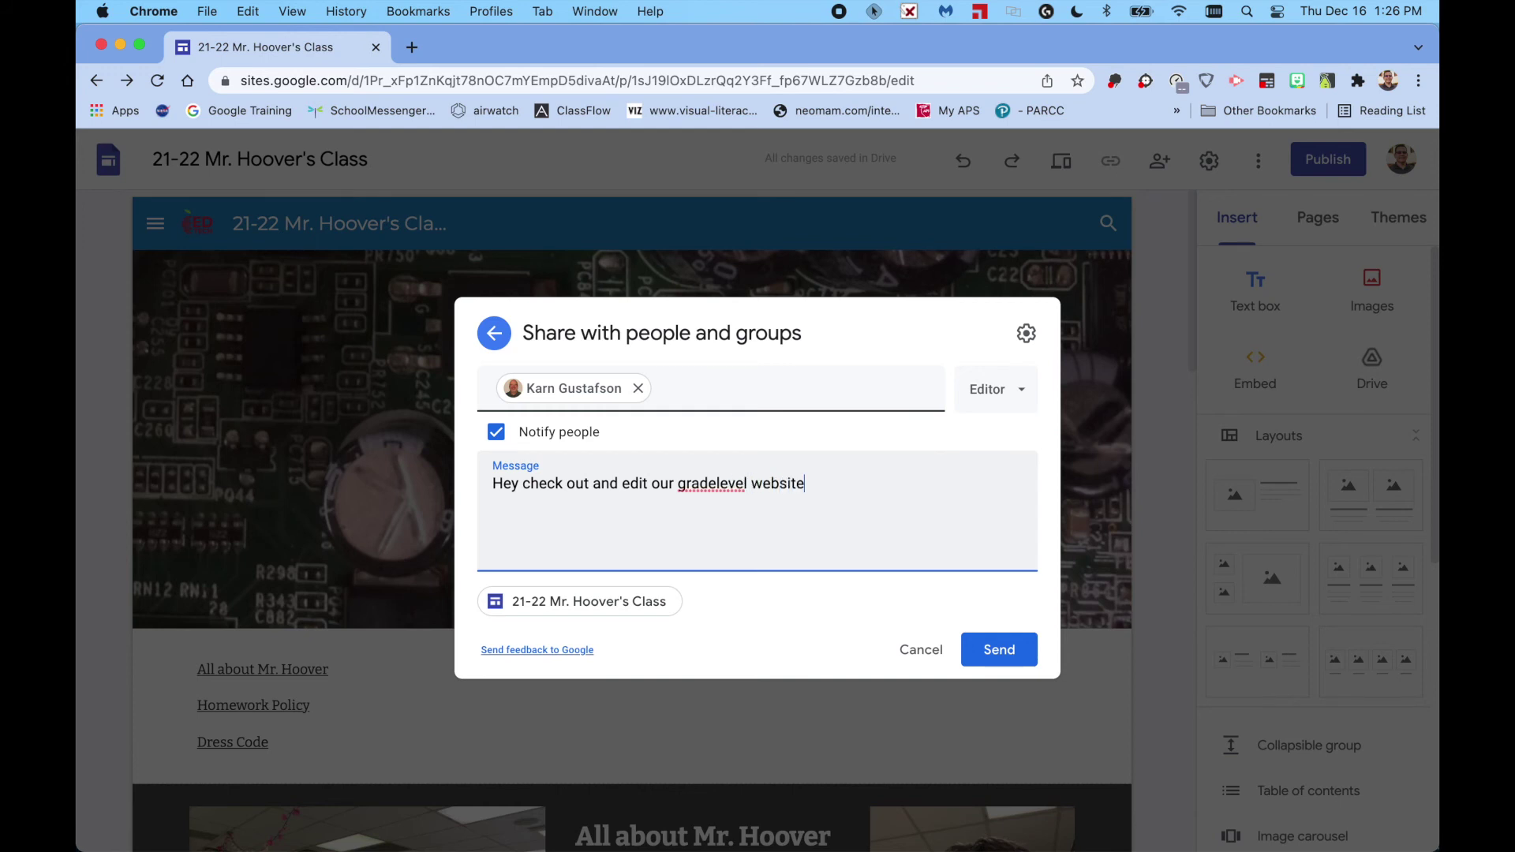
pyautogui.click(1000, 655)
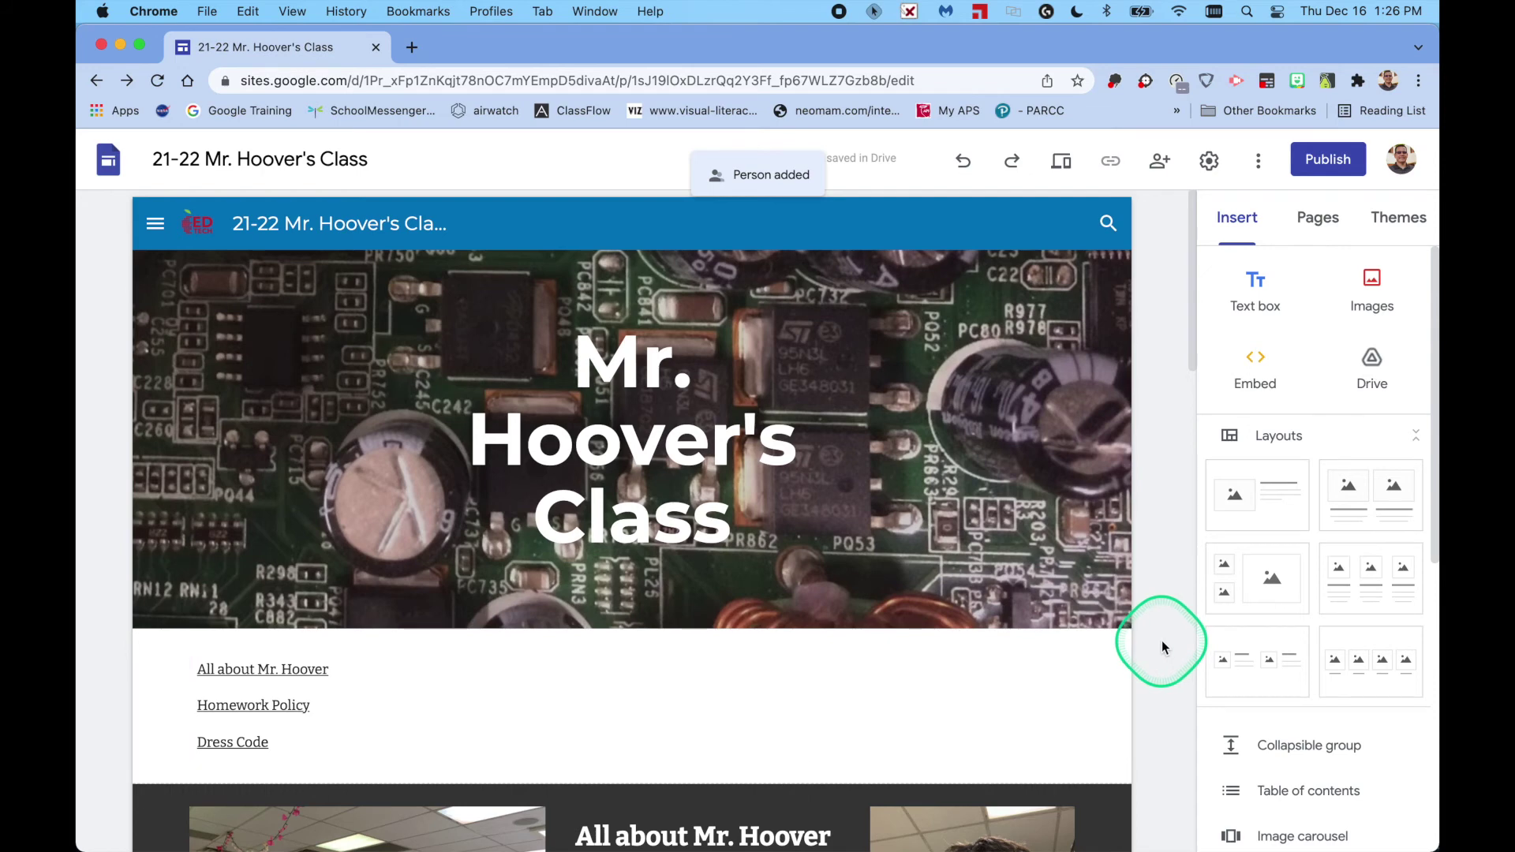
pyautogui.scroll(-5, 1162, 643)
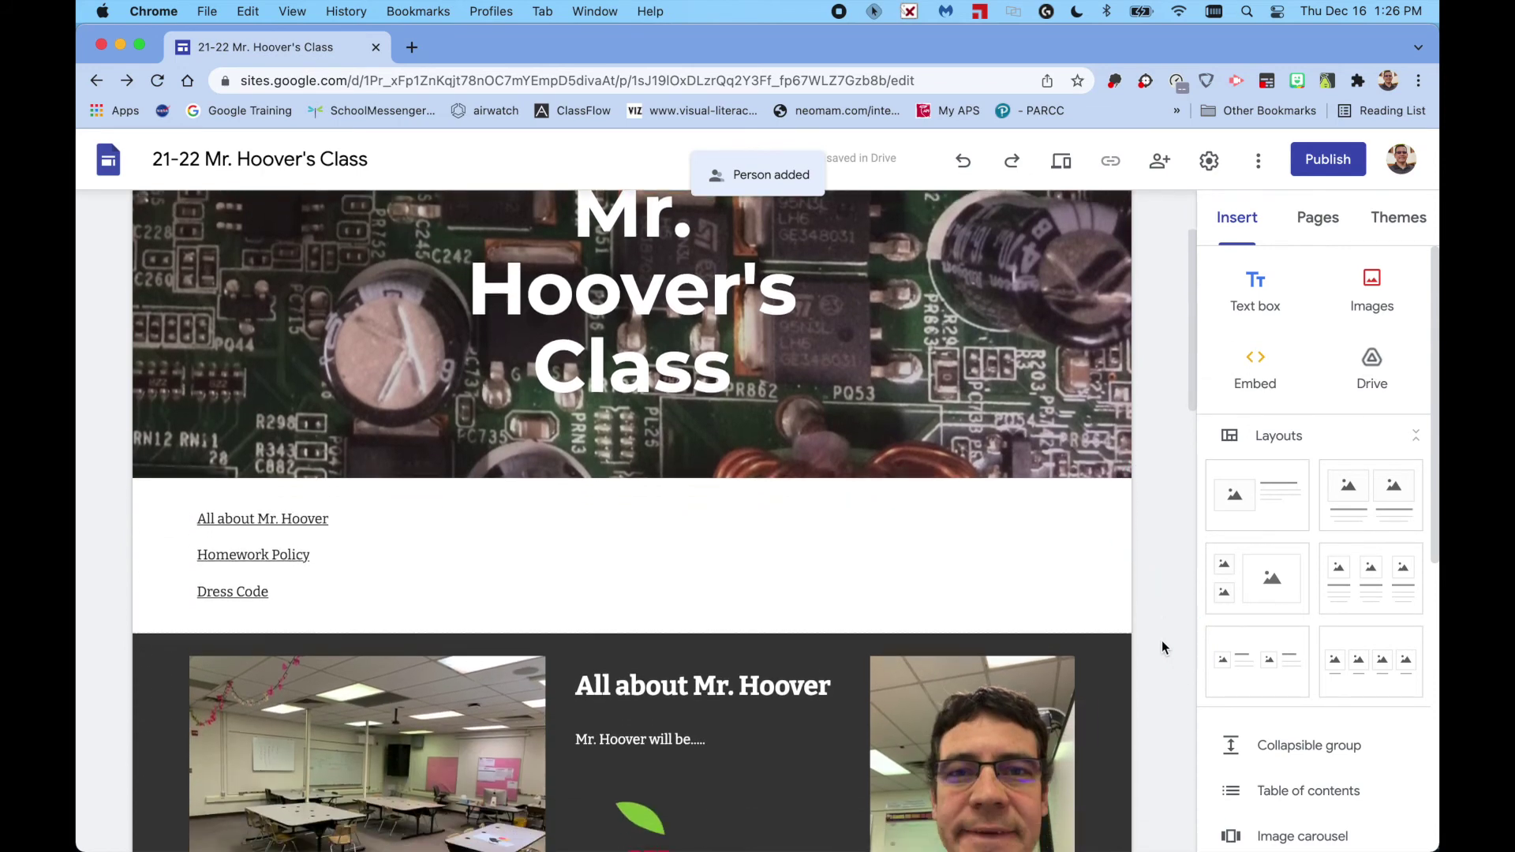
# - Open the site preview and look over the home page in the large-screen layout
pyautogui.scroll(-2, 1162, 641)
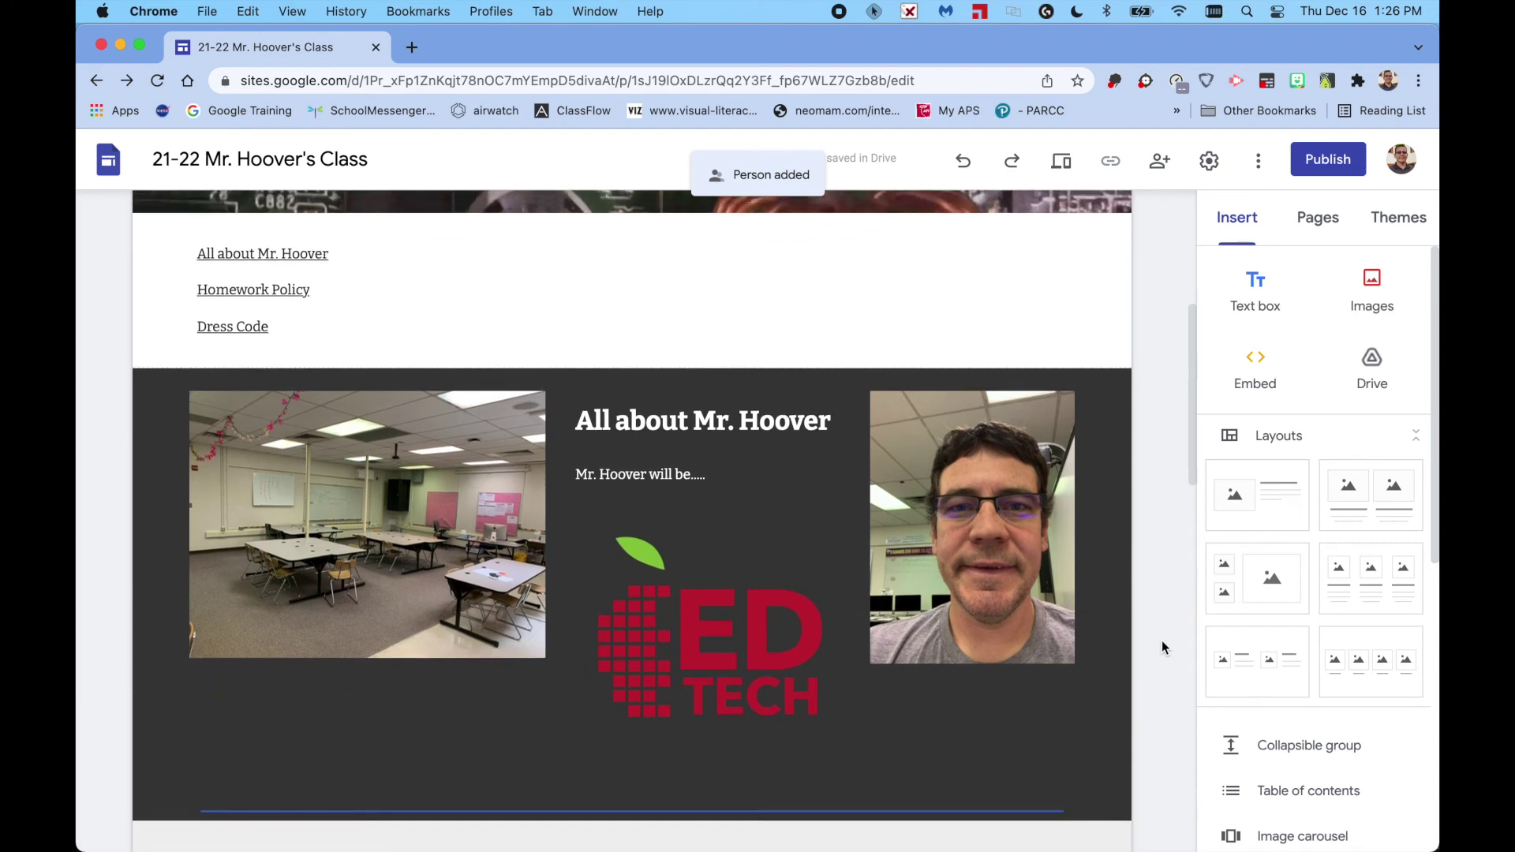
pyautogui.scroll(3, 1167, 568)
pyautogui.scroll(1, 1167, 564)
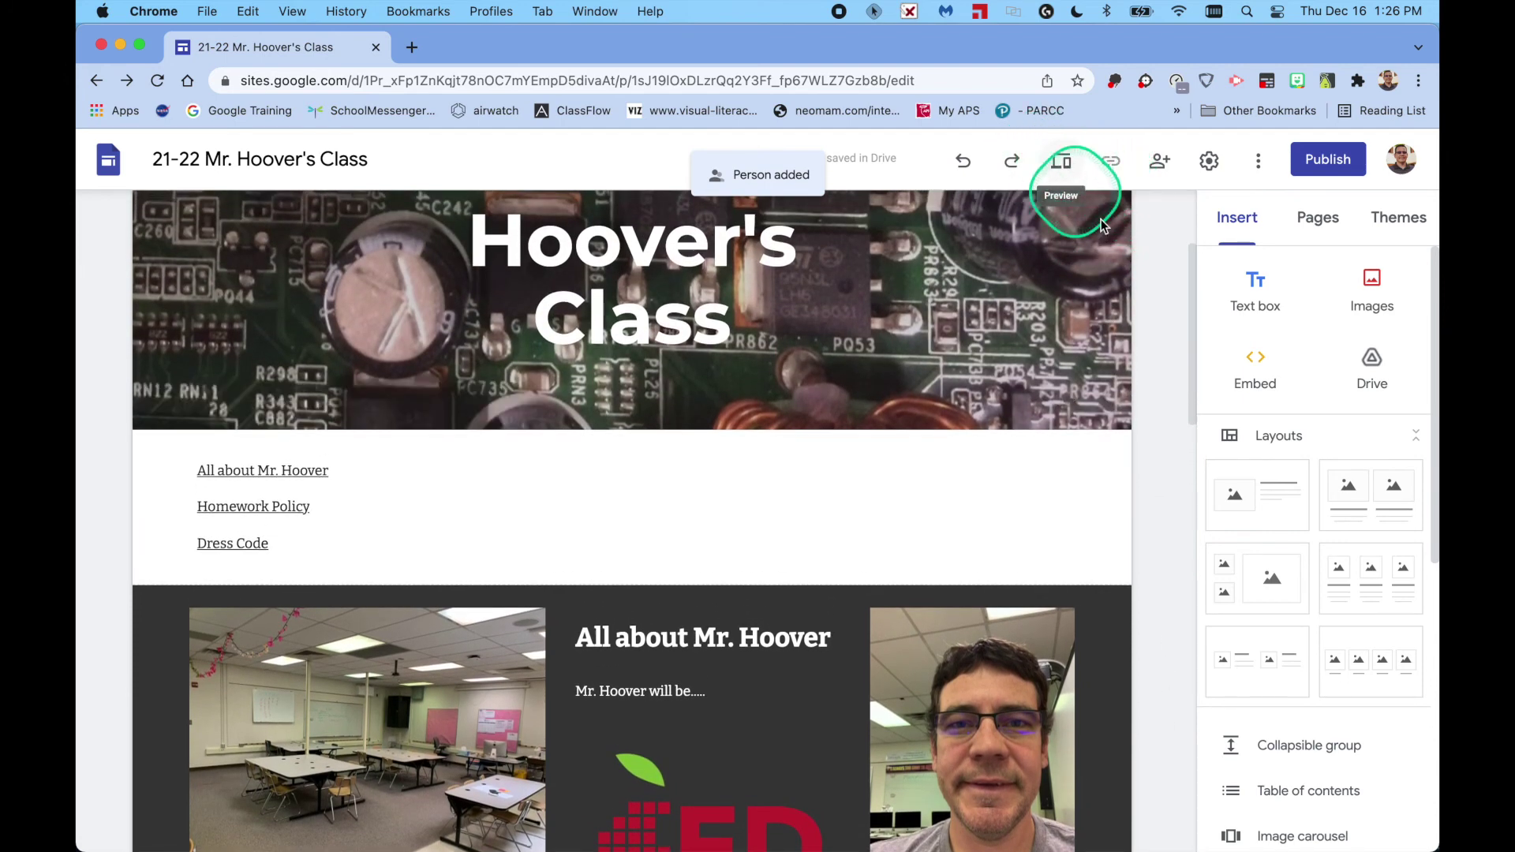
pyautogui.scroll(5, 1144, 286)
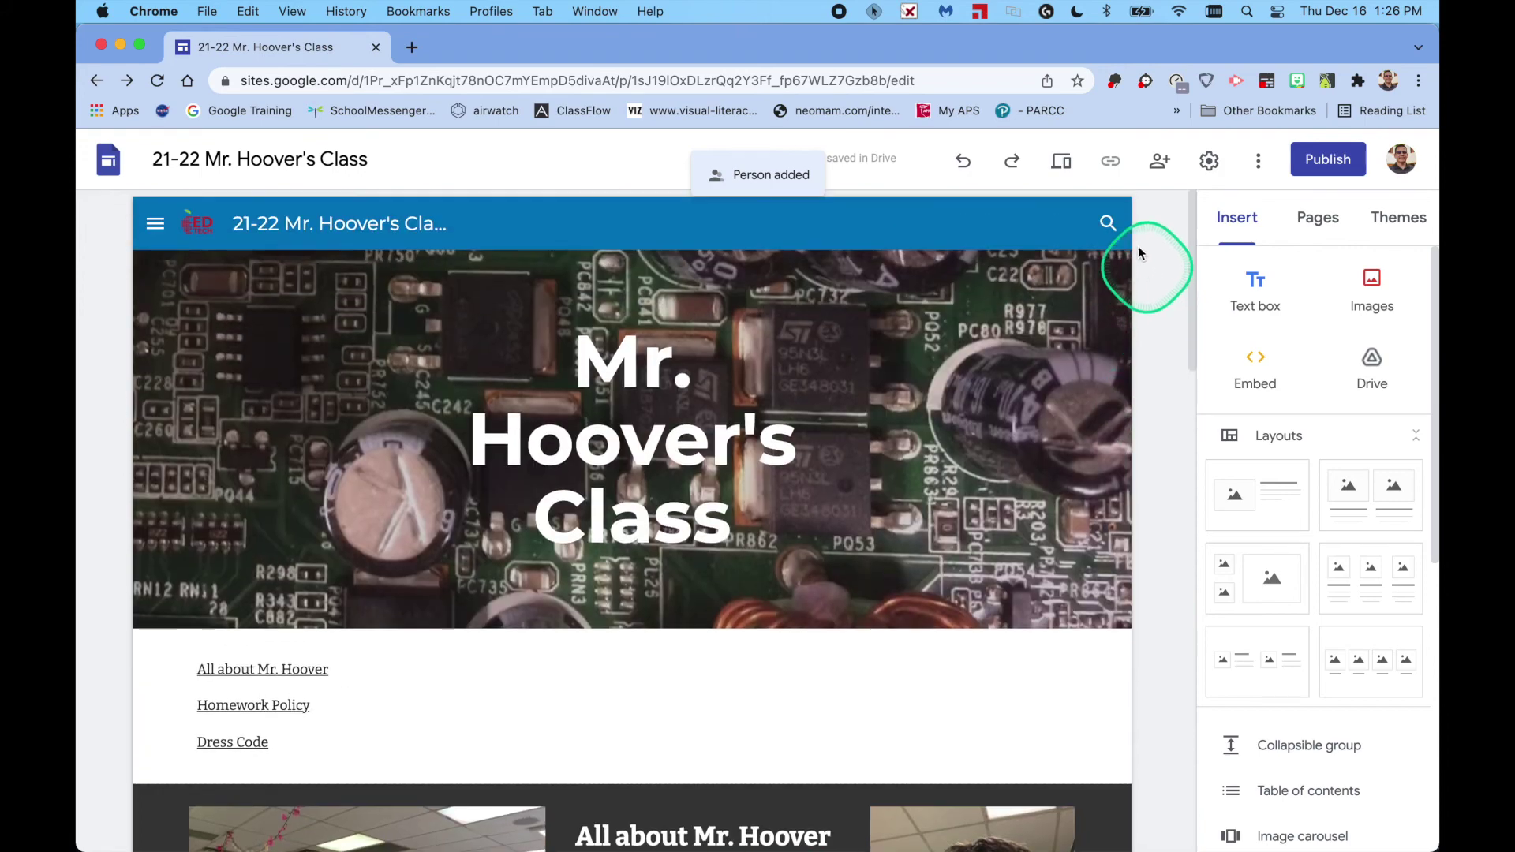
pyautogui.click(1062, 163)
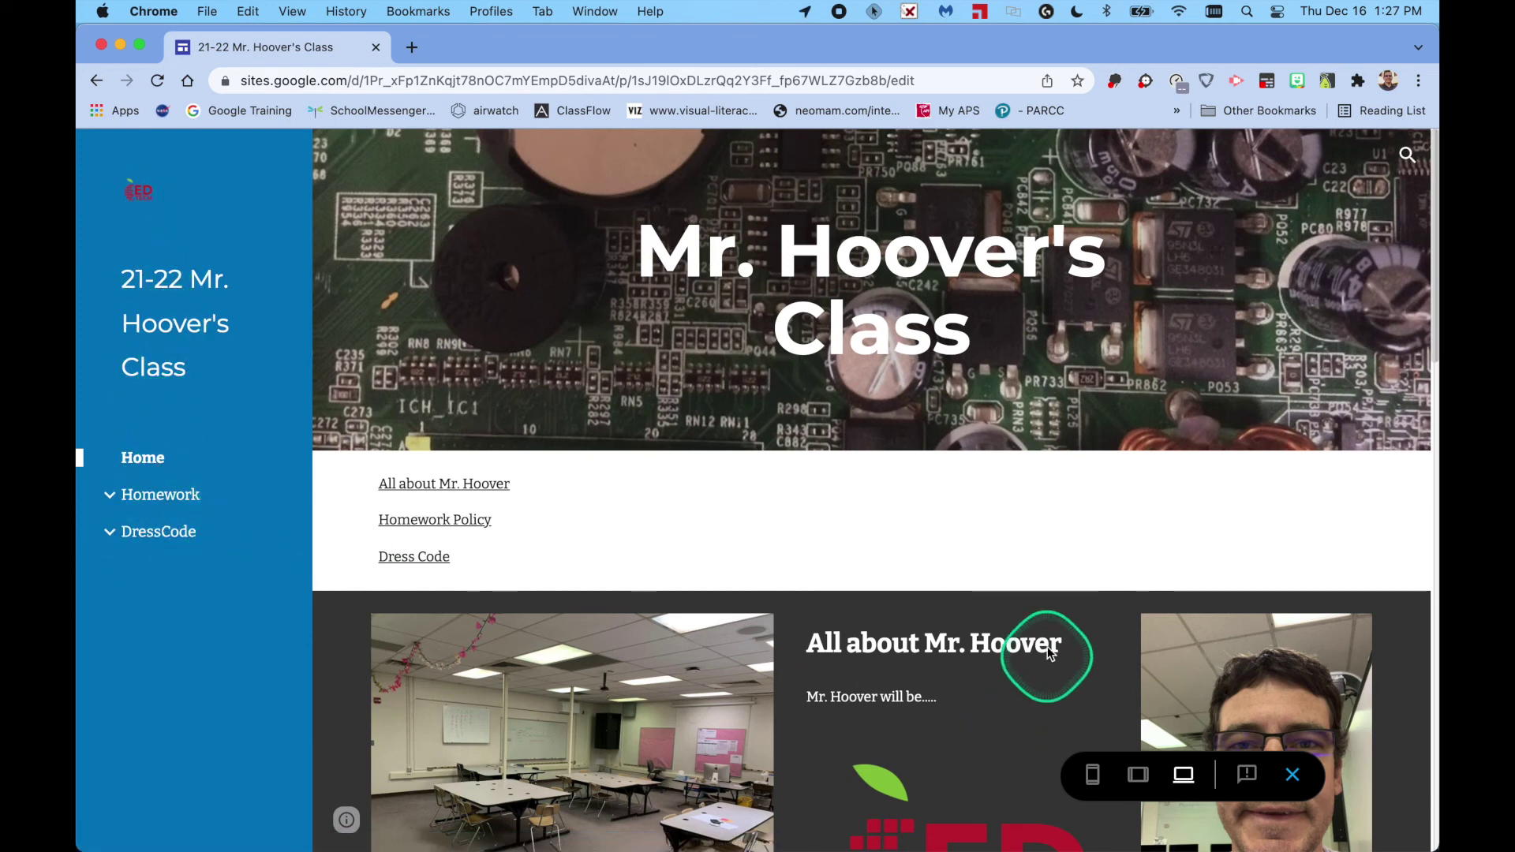
pyautogui.scroll(-1, 1048, 632)
pyautogui.scroll(-2, 1046, 630)
pyautogui.scroll(3, 1065, 656)
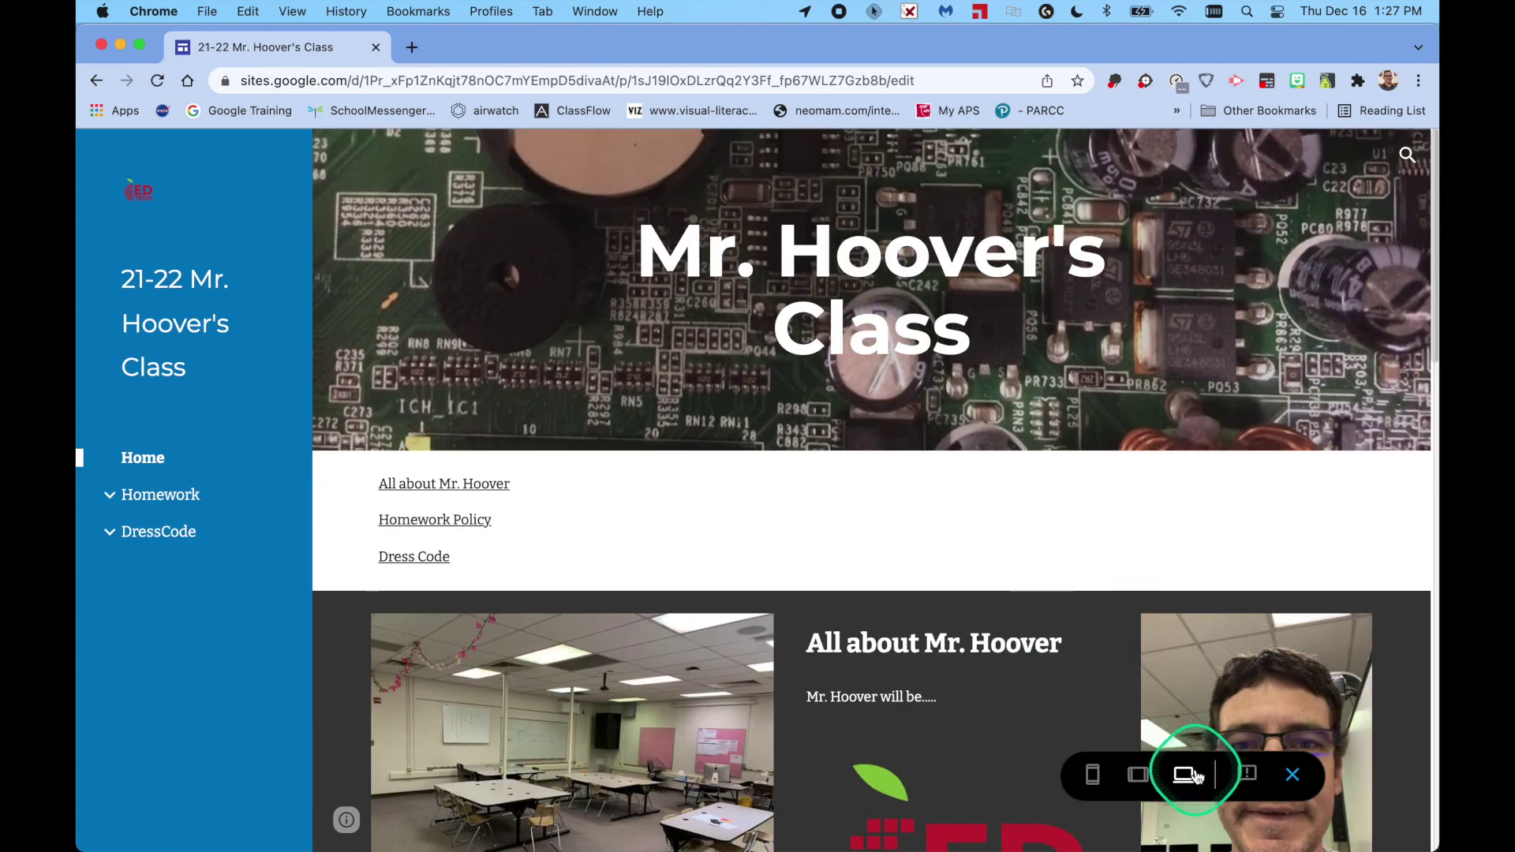
# - Check how the home page's sections and images rearrange in the tablet and phone previews
pyautogui.click(1145, 780)
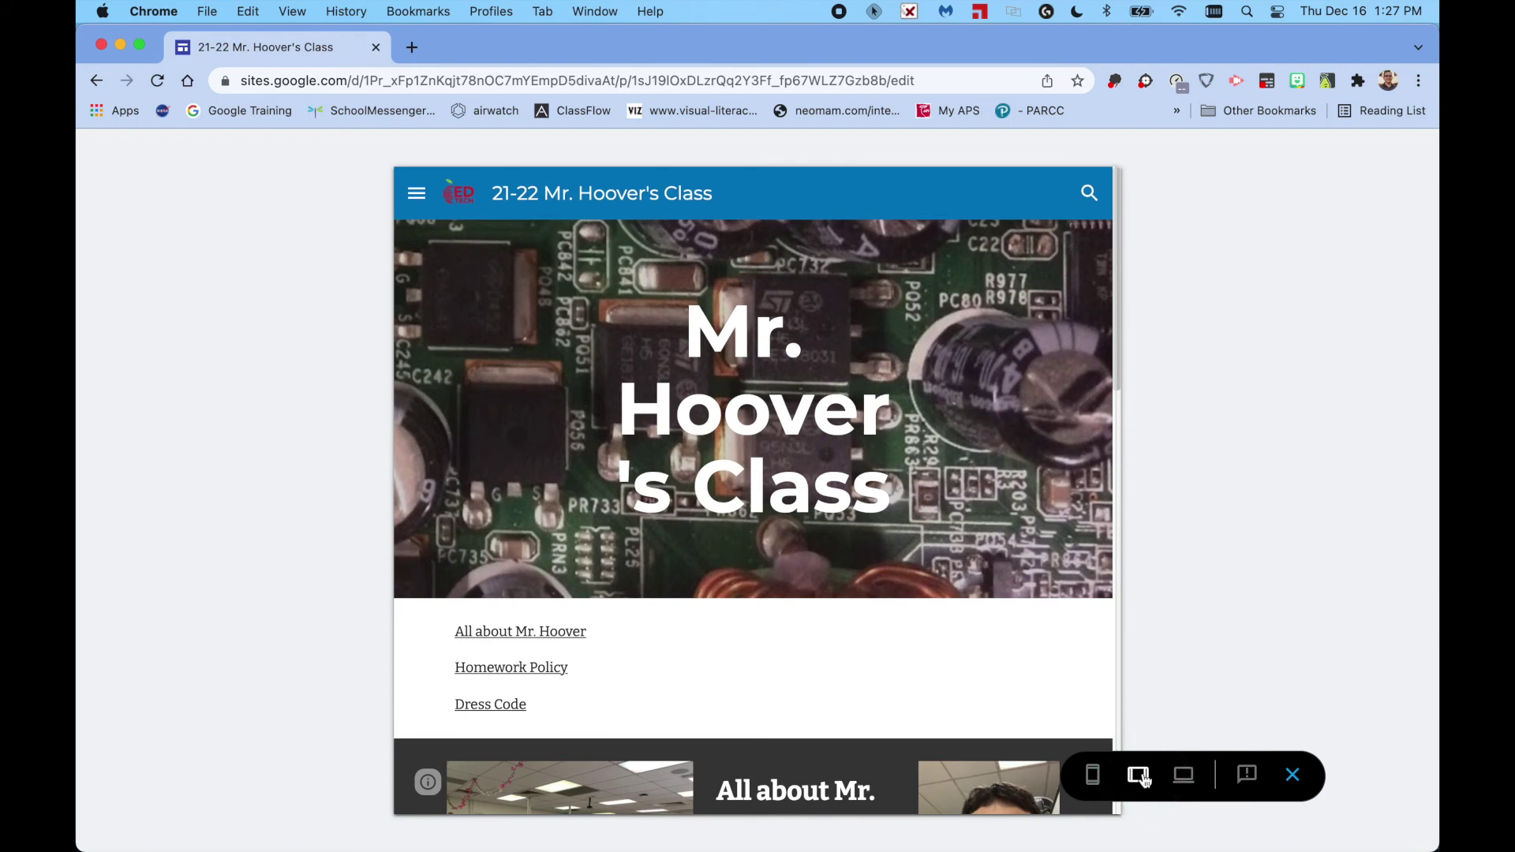
pyautogui.click(1092, 777)
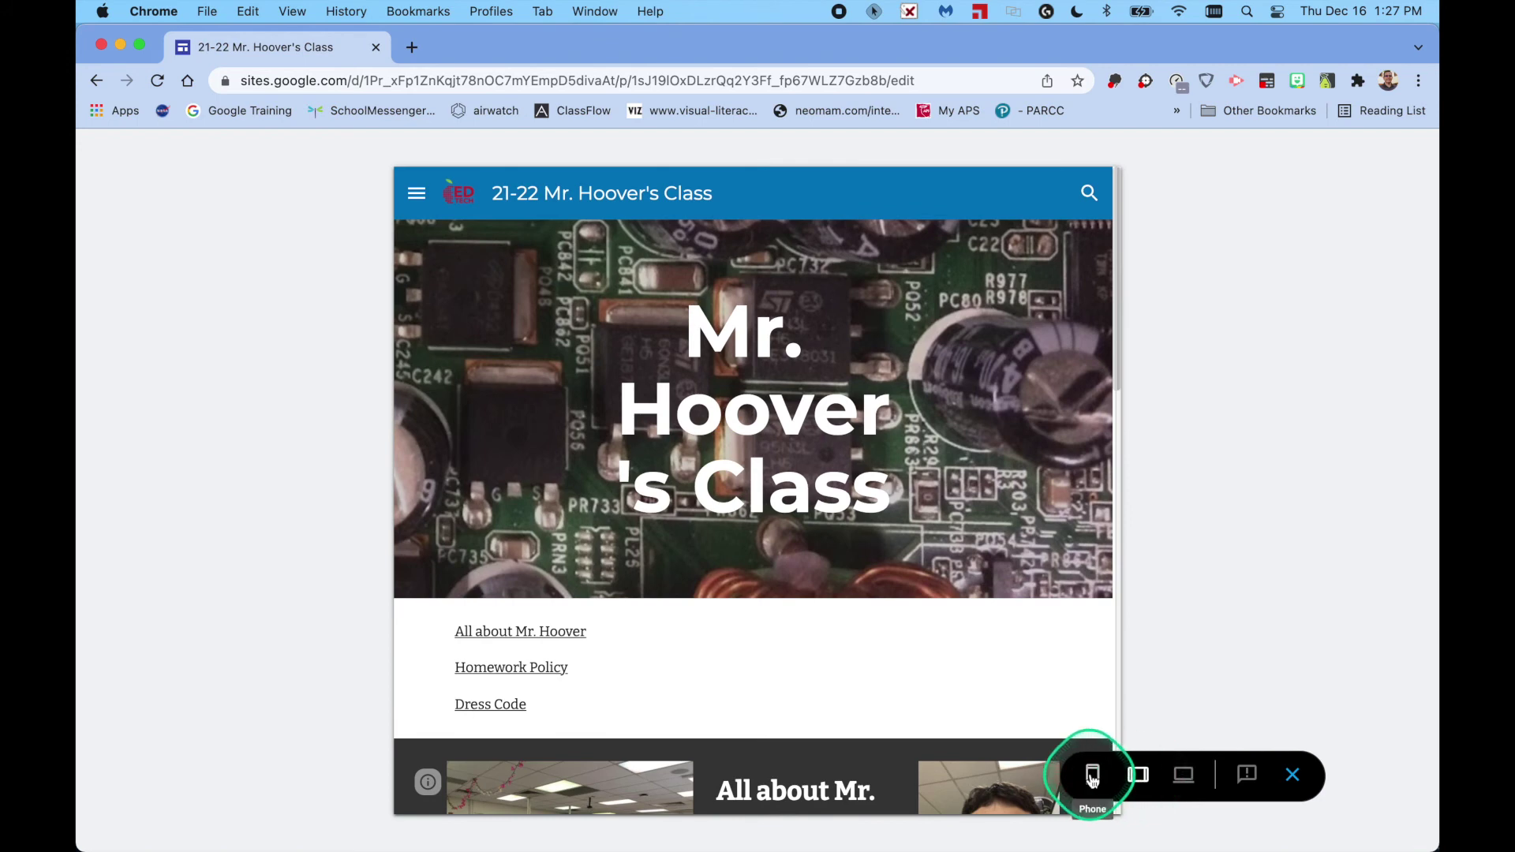
pyautogui.click(1138, 776)
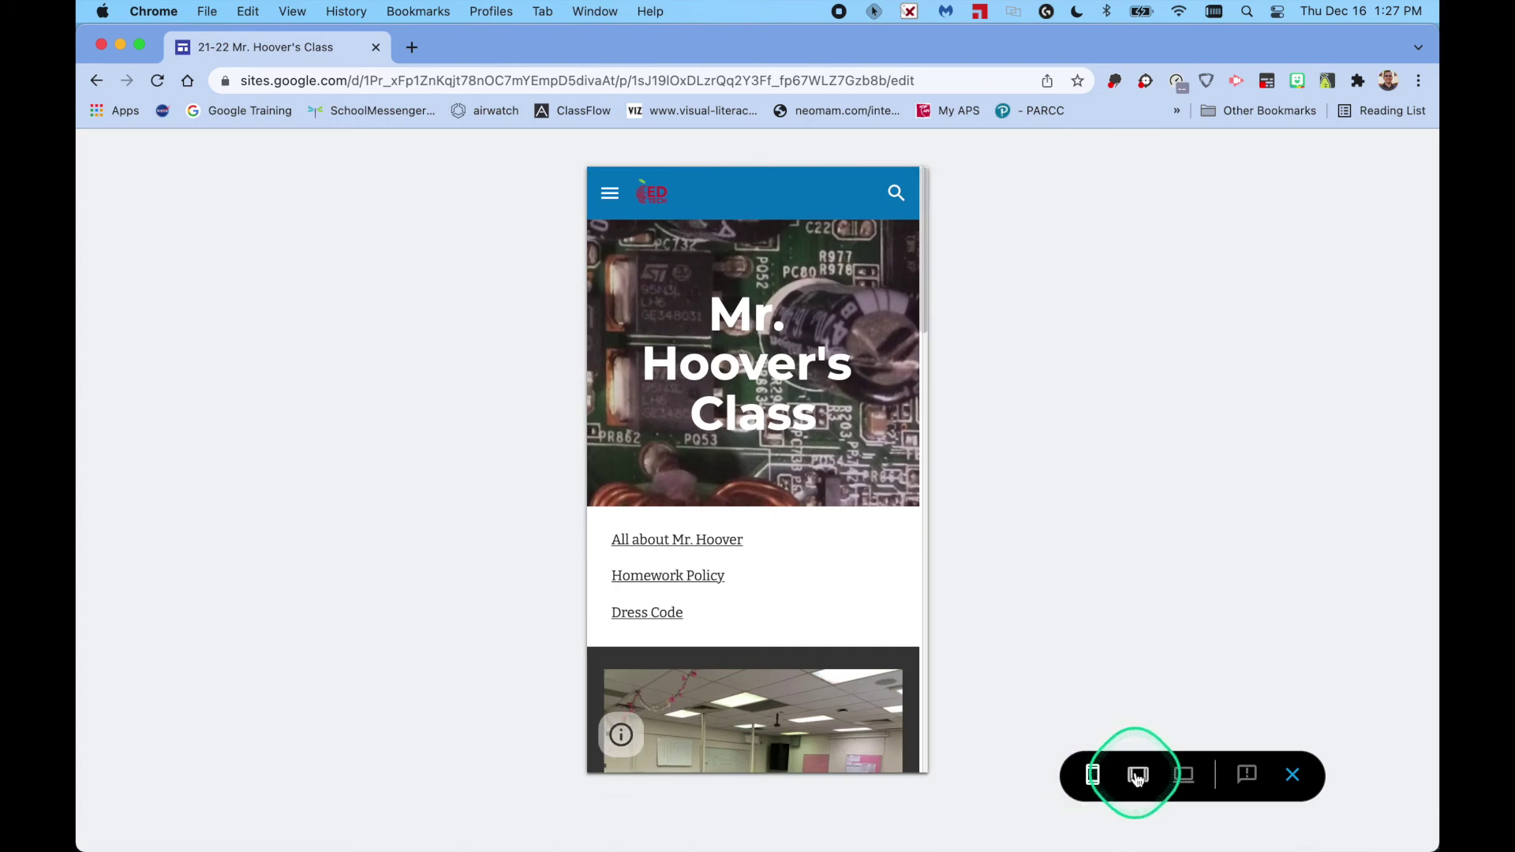
pyautogui.scroll(-10, 912, 701)
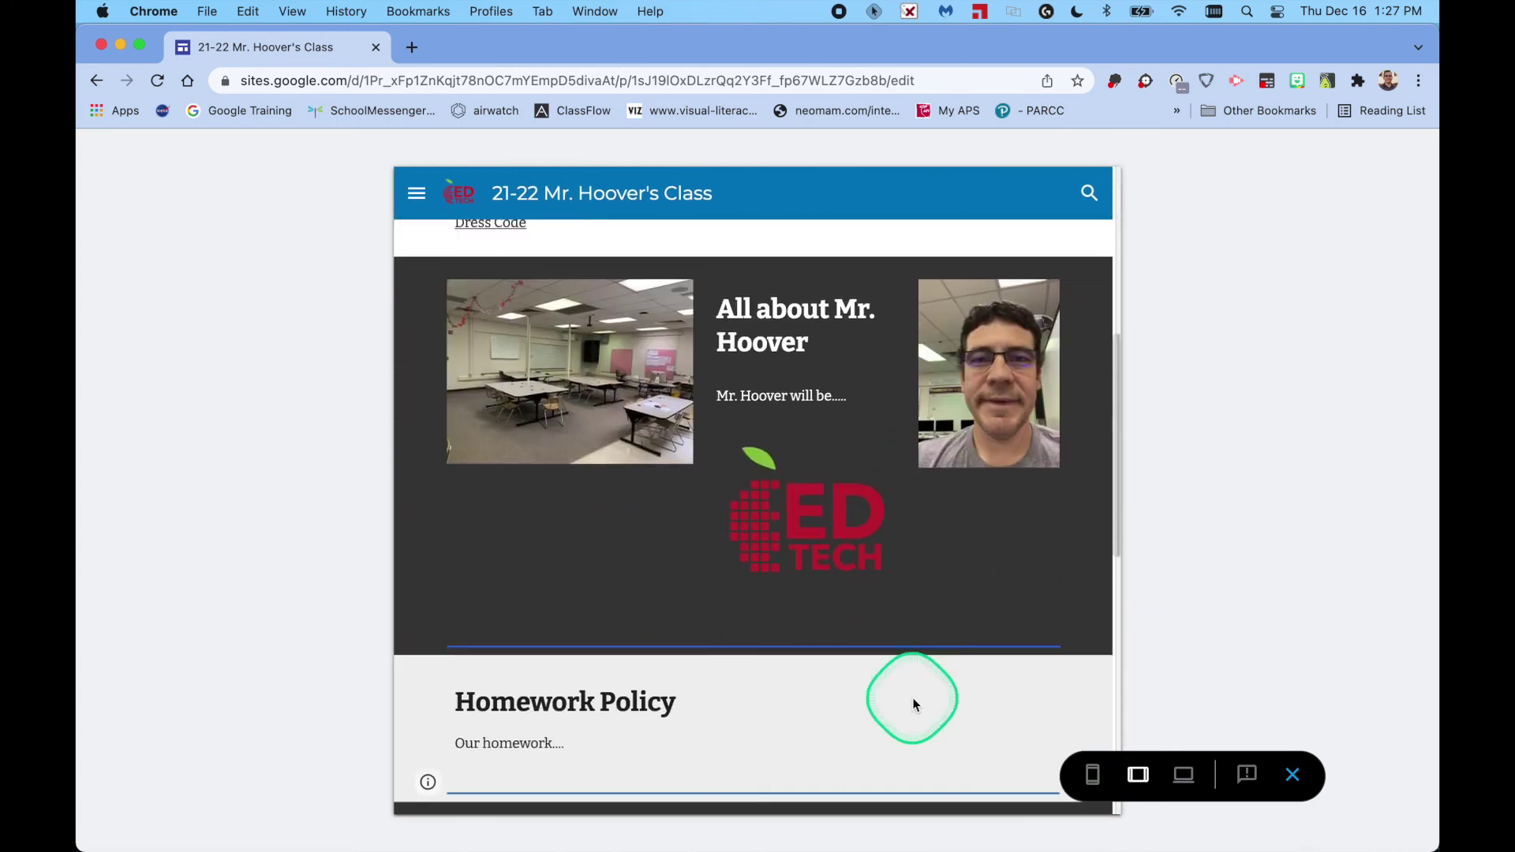
pyautogui.scroll(-6, 912, 698)
pyautogui.click(1093, 772)
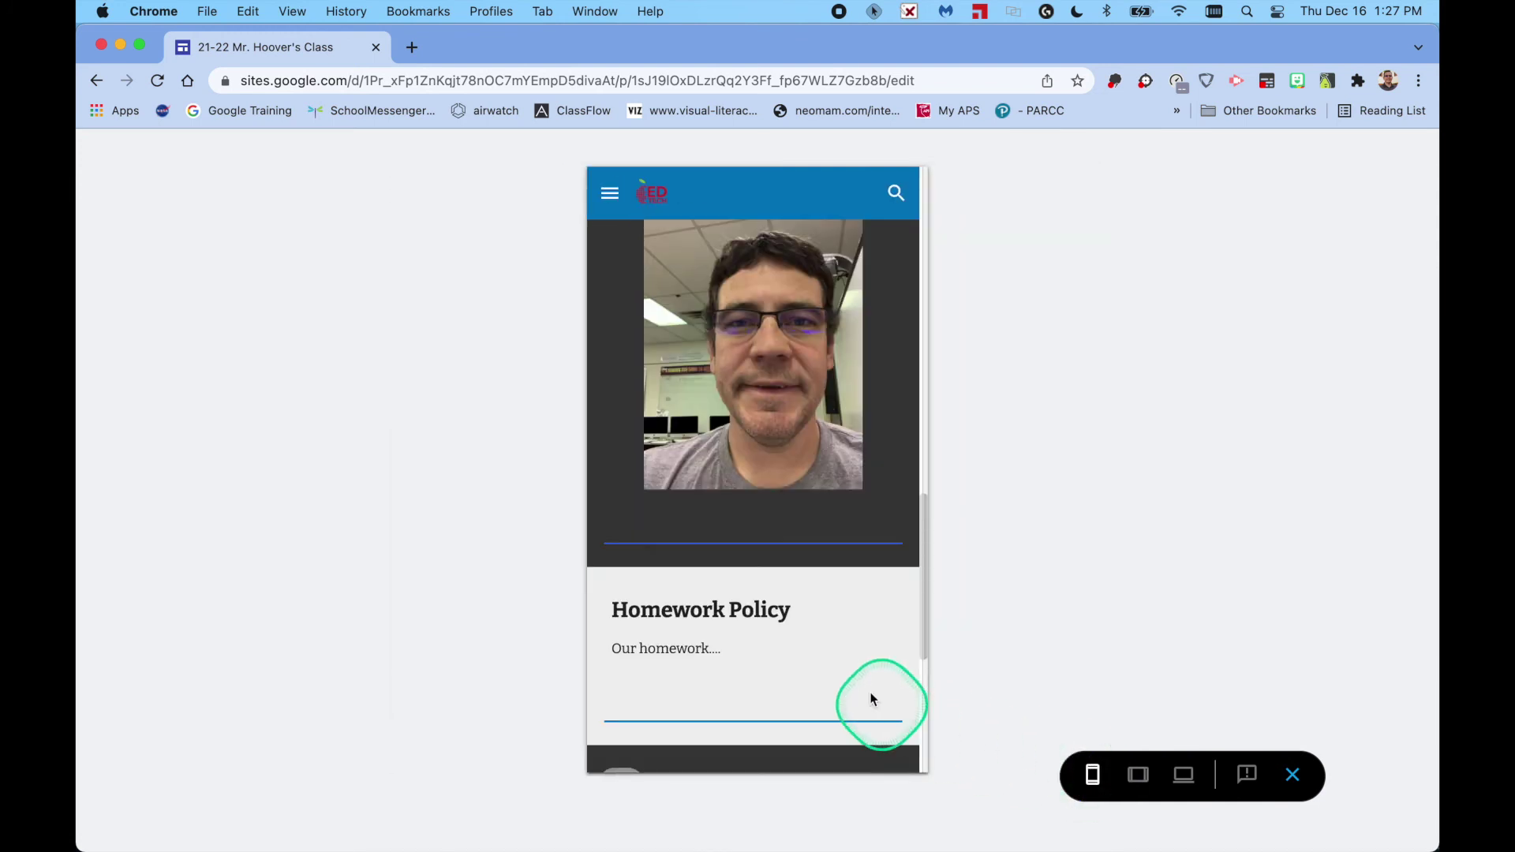
pyautogui.scroll(5, 840, 666)
pyautogui.scroll(10, 840, 672)
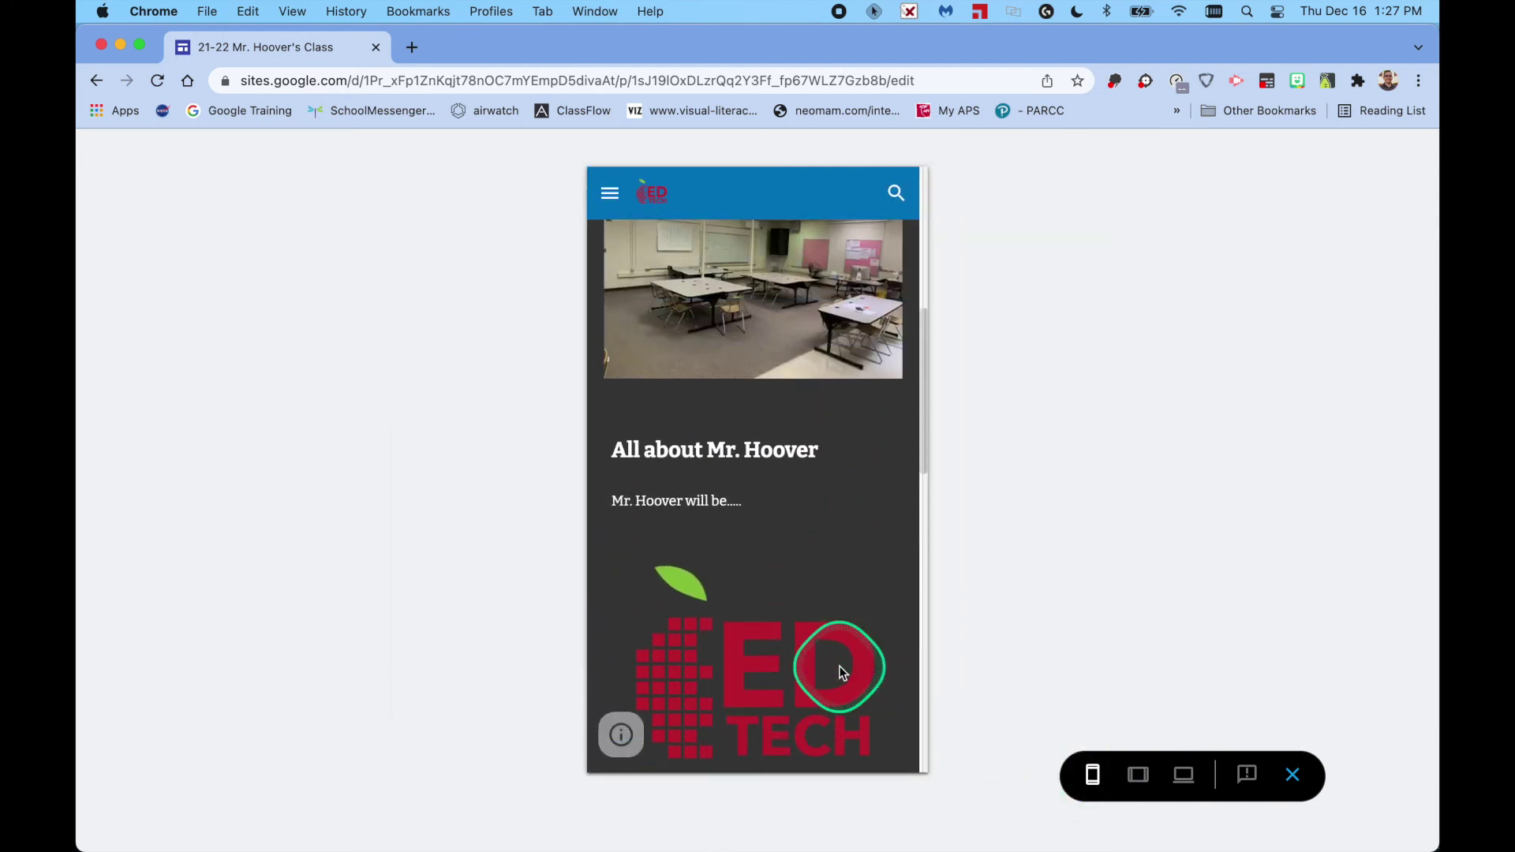
pyautogui.scroll(2, 840, 666)
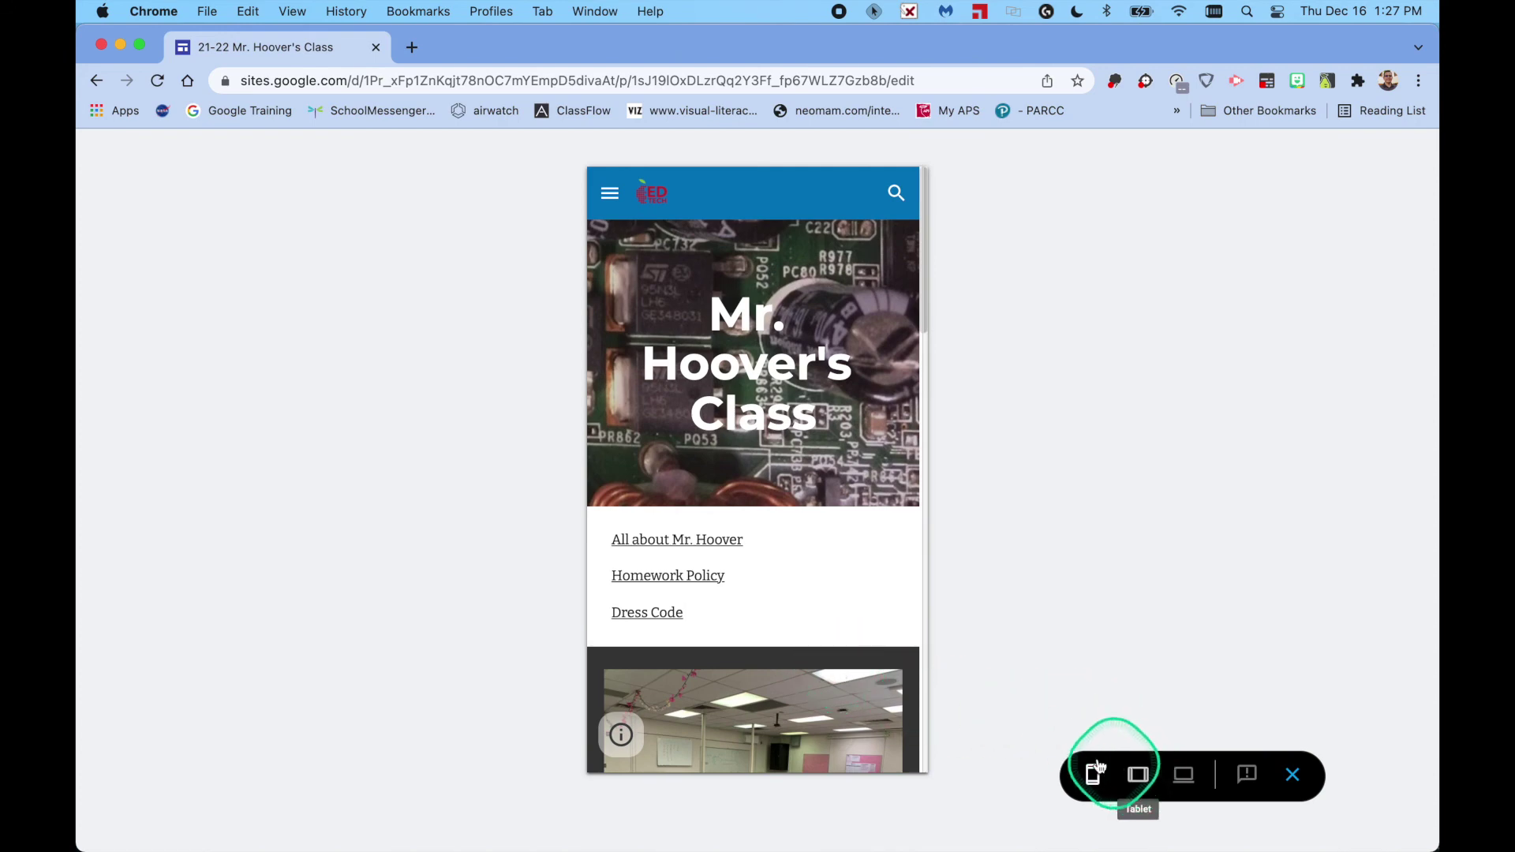
# - Compare the large-screen preview with the phone preview down to the Dress Code section, and exit the preview
pyautogui.click(1184, 776)
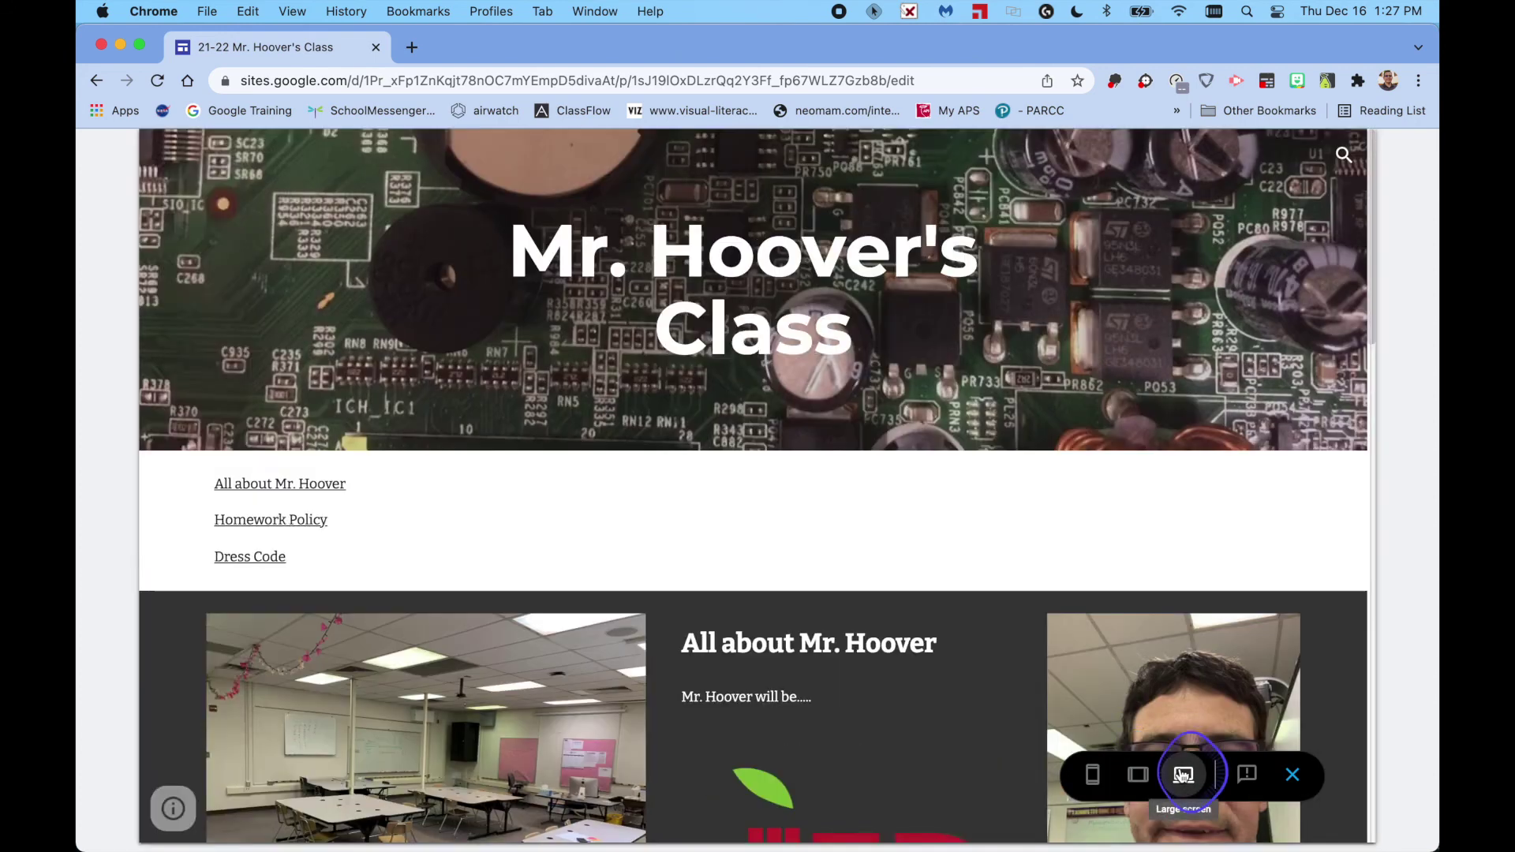
pyautogui.scroll(-5, 894, 659)
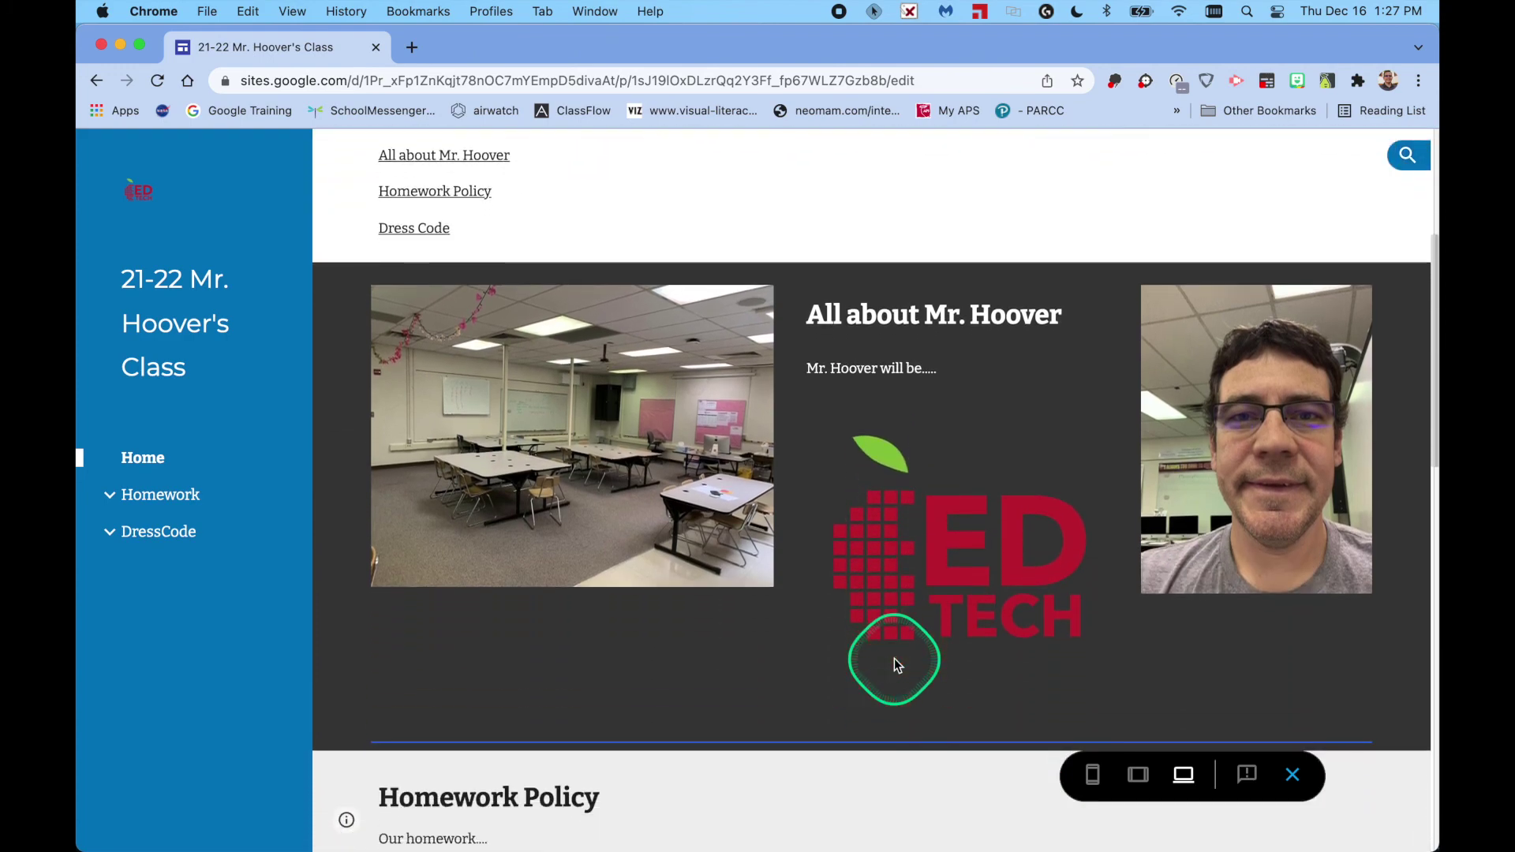
pyautogui.scroll(-2, 897, 665)
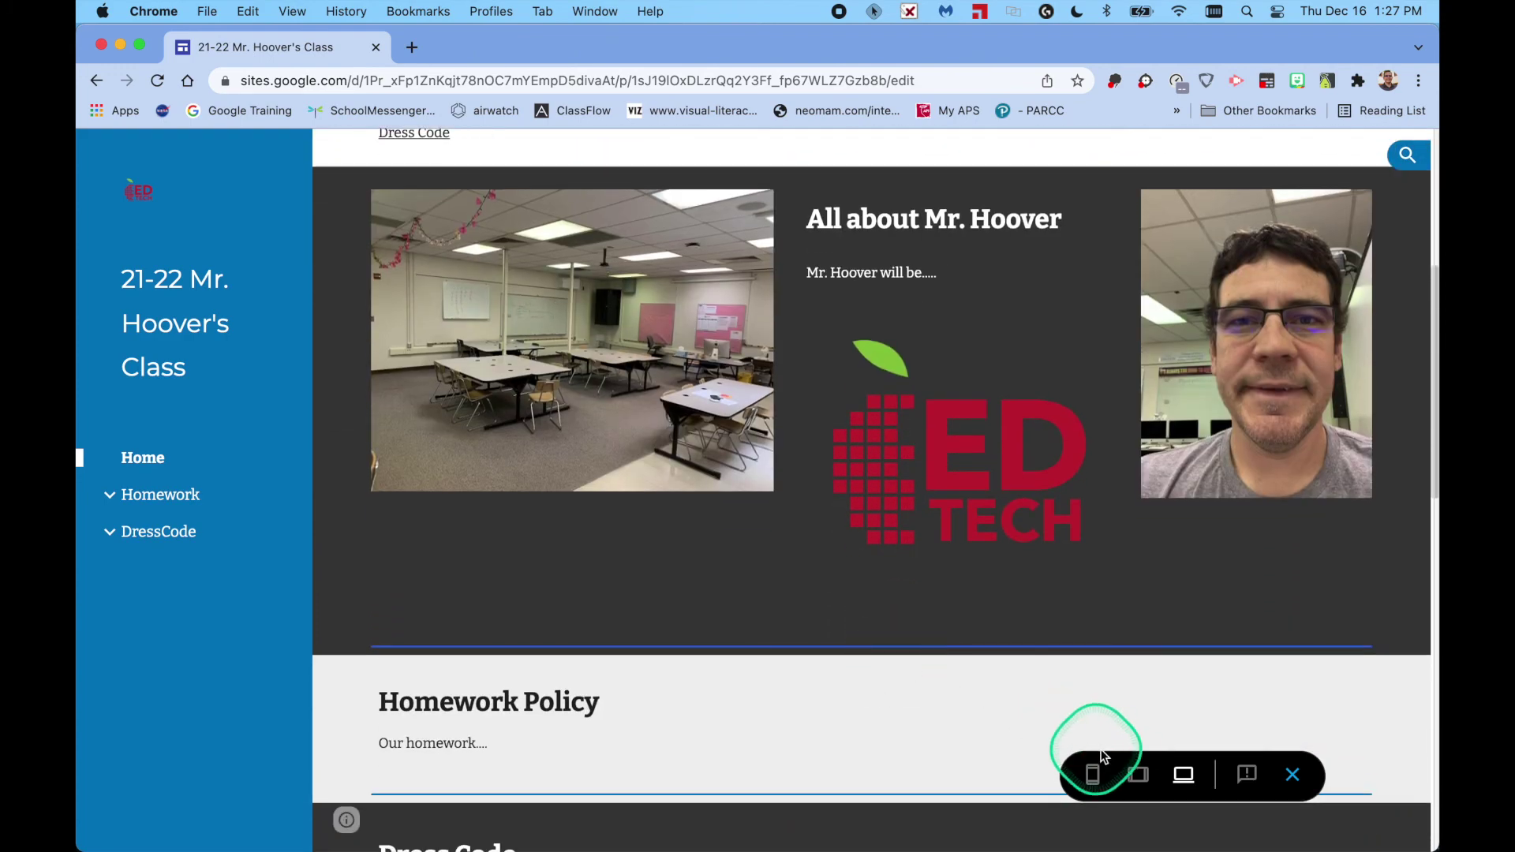
pyautogui.click(1138, 776)
pyautogui.click(1092, 777)
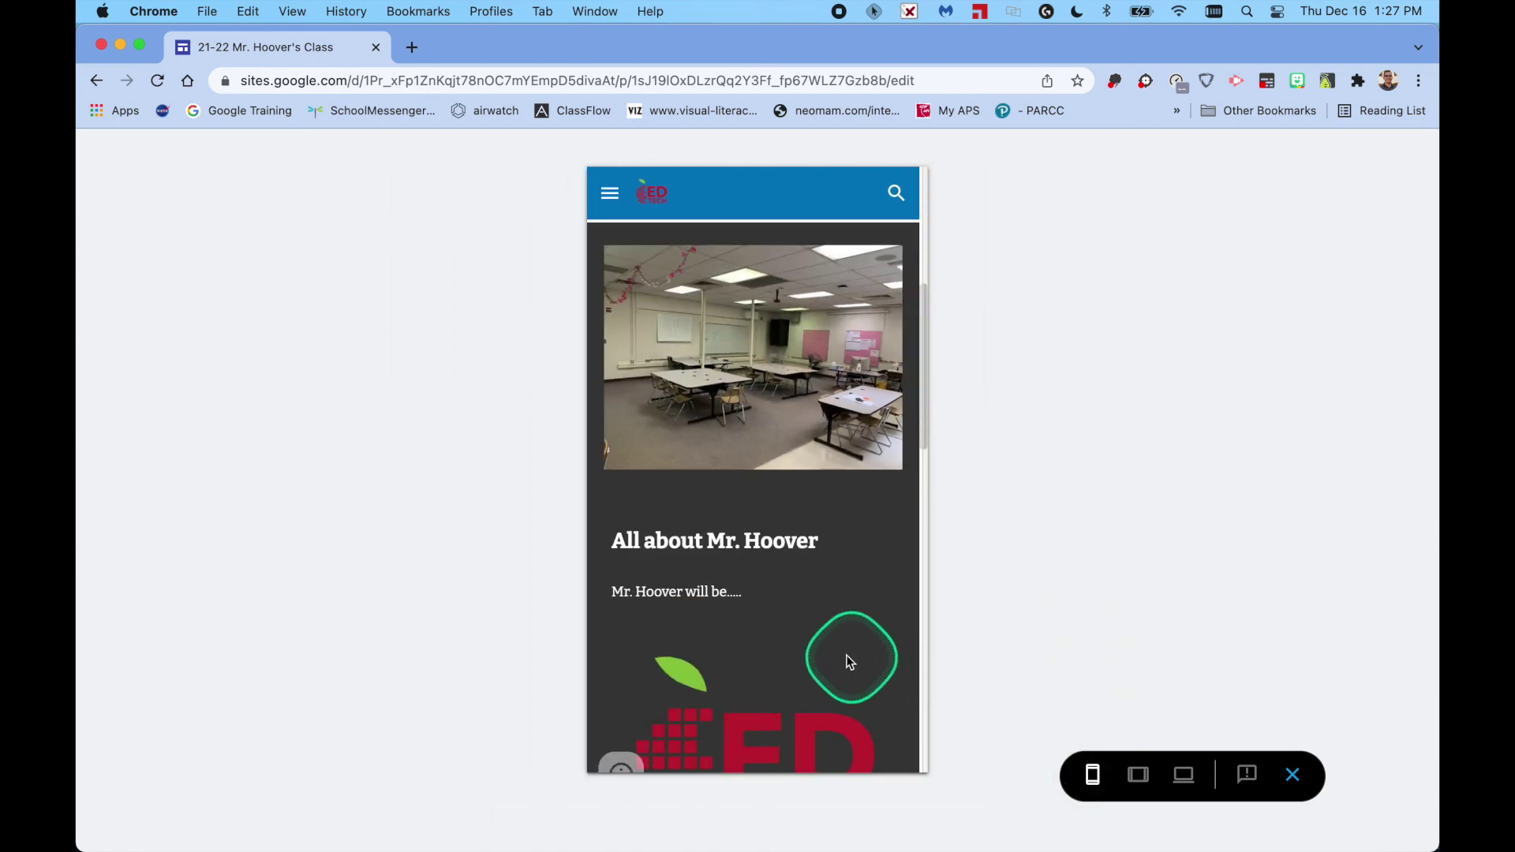
pyautogui.scroll(-10, 841, 655)
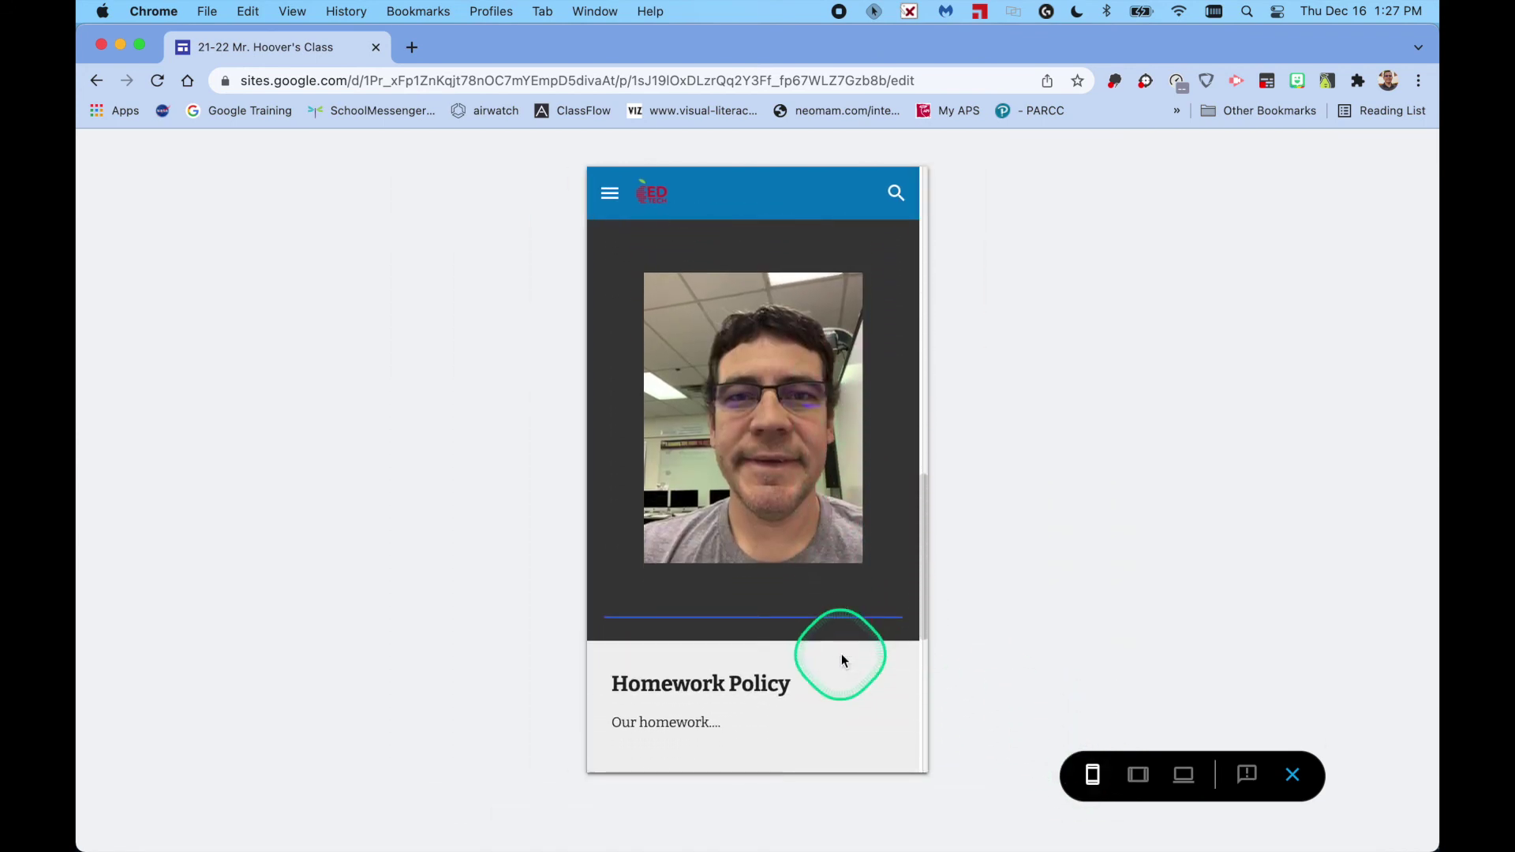
pyautogui.scroll(-5, 842, 655)
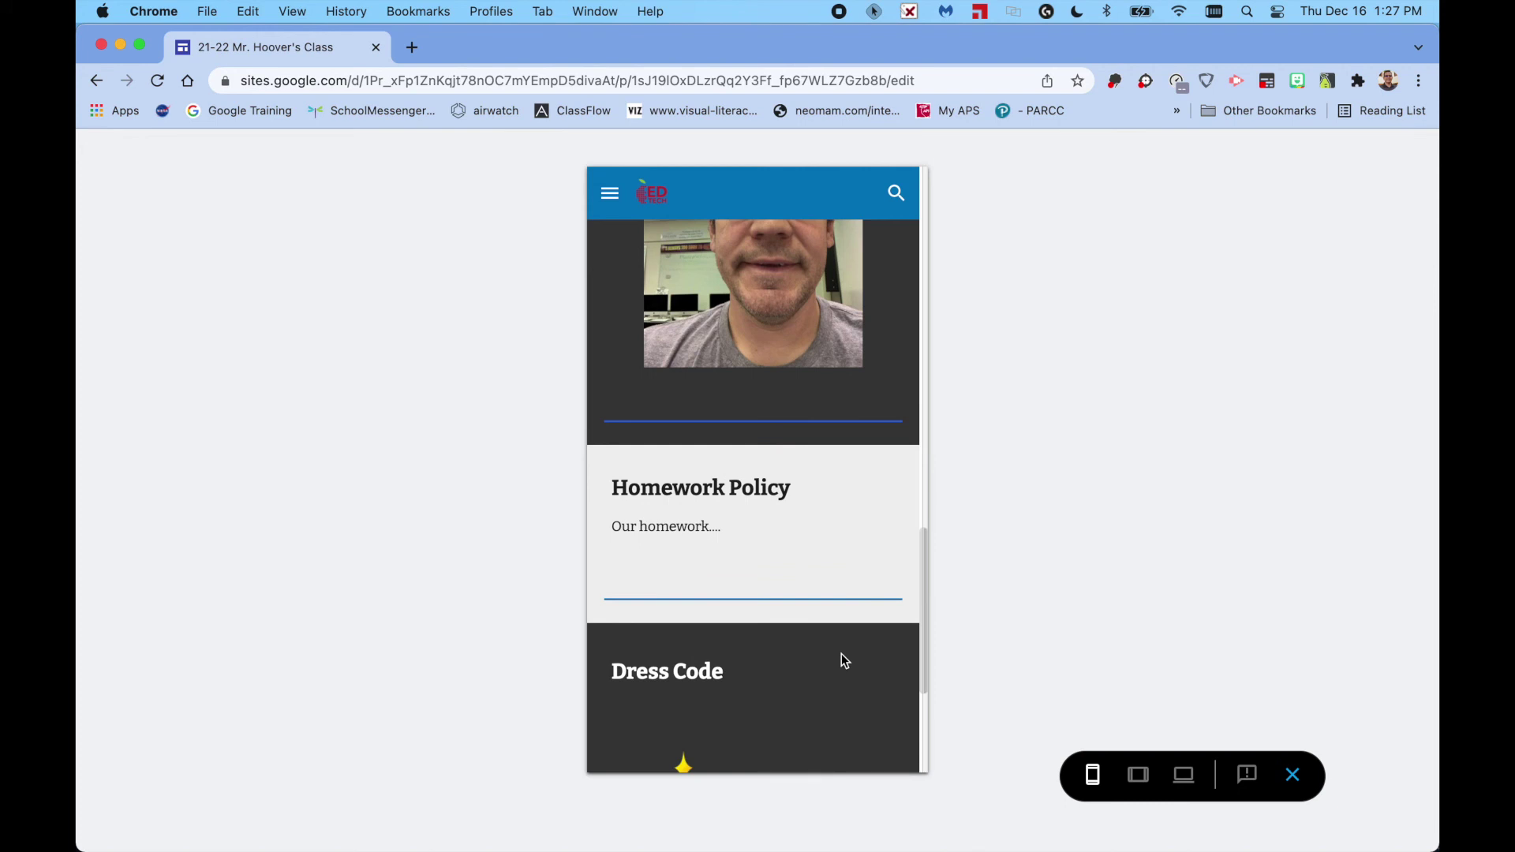
pyautogui.scroll(2, 841, 655)
pyautogui.click(1088, 750)
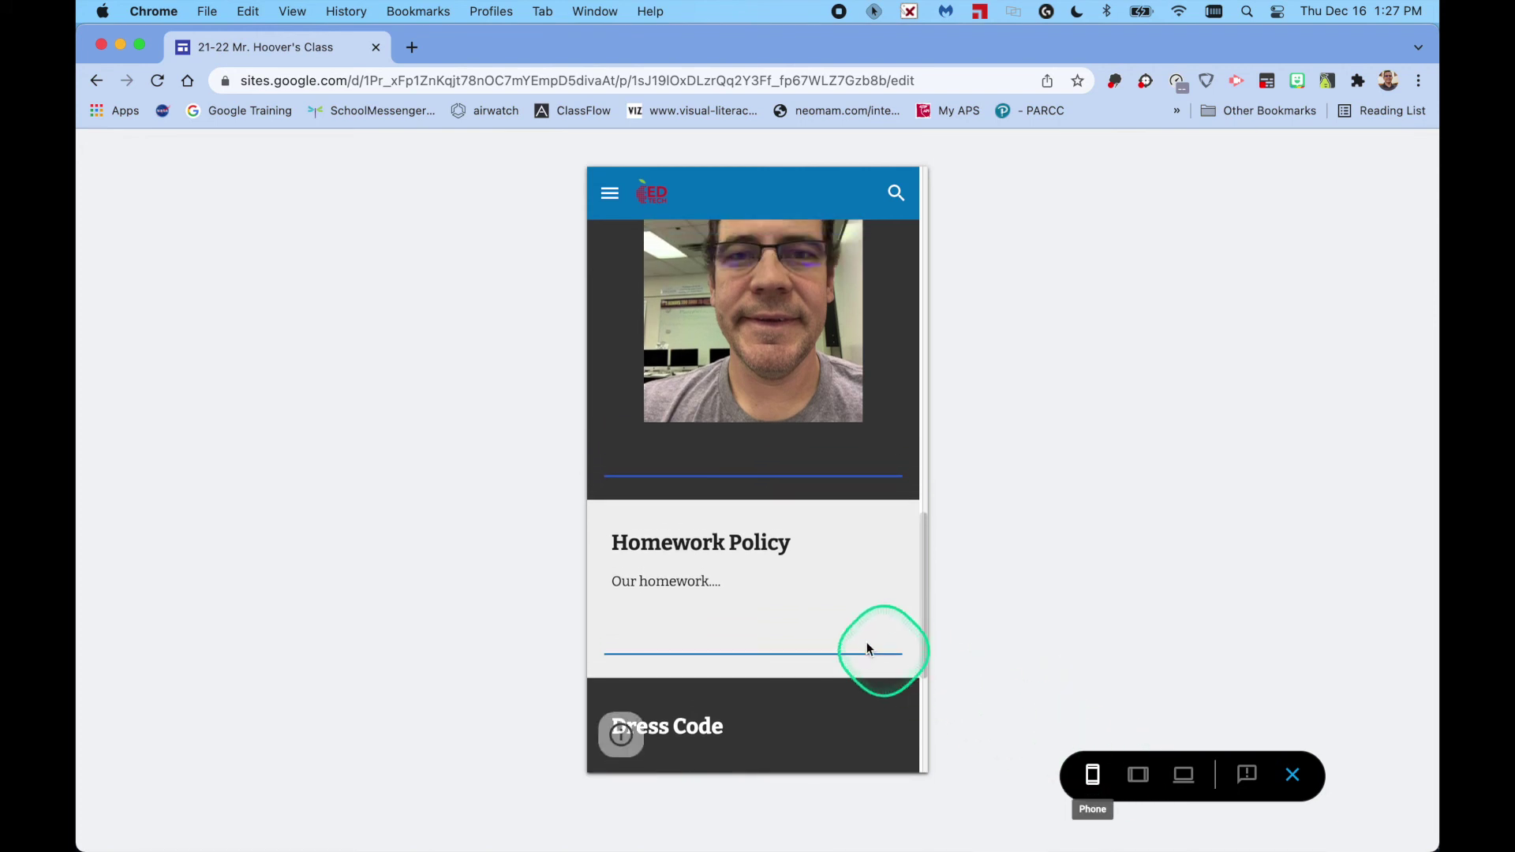
pyautogui.scroll(-8, 810, 627)
pyautogui.scroll(15, 810, 626)
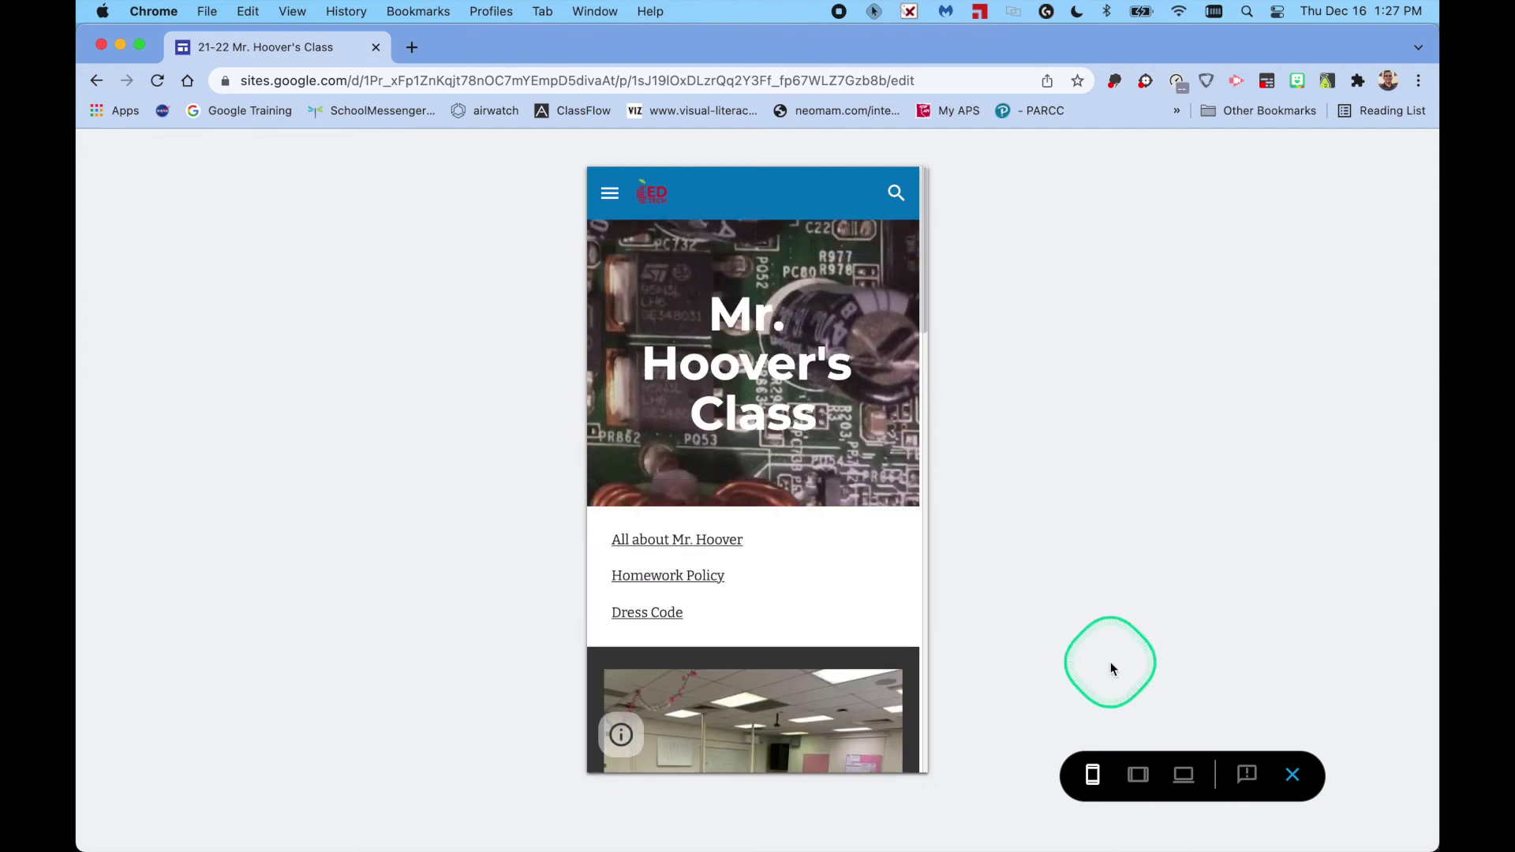
pyautogui.click(1293, 777)
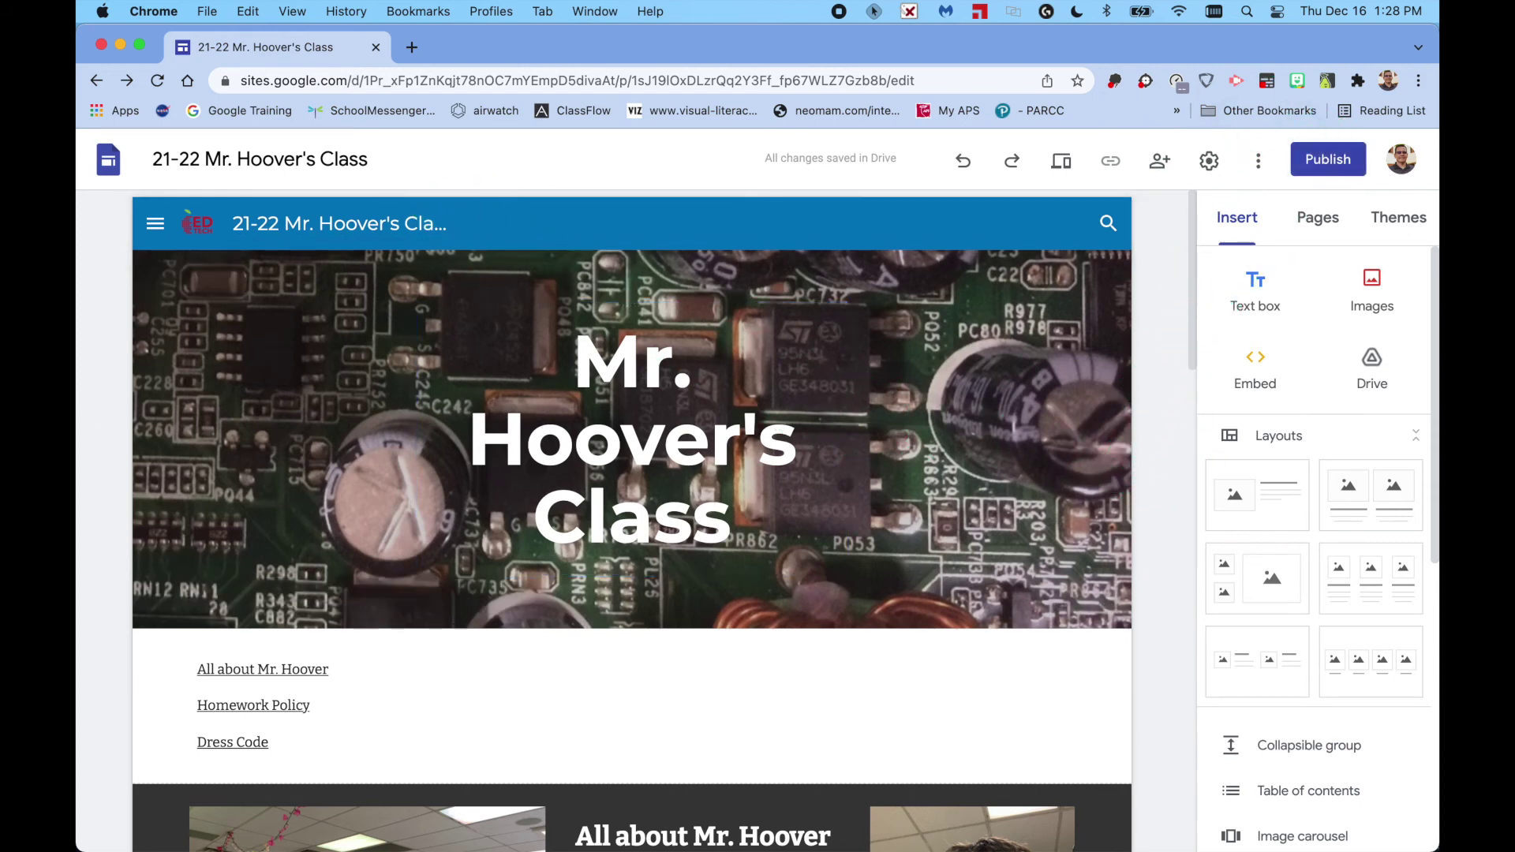
# - Publish the site with a web address made of the teacher's title and surname followed by 22
pyautogui.click(1328, 159)
pyautogui.click(726, 437)
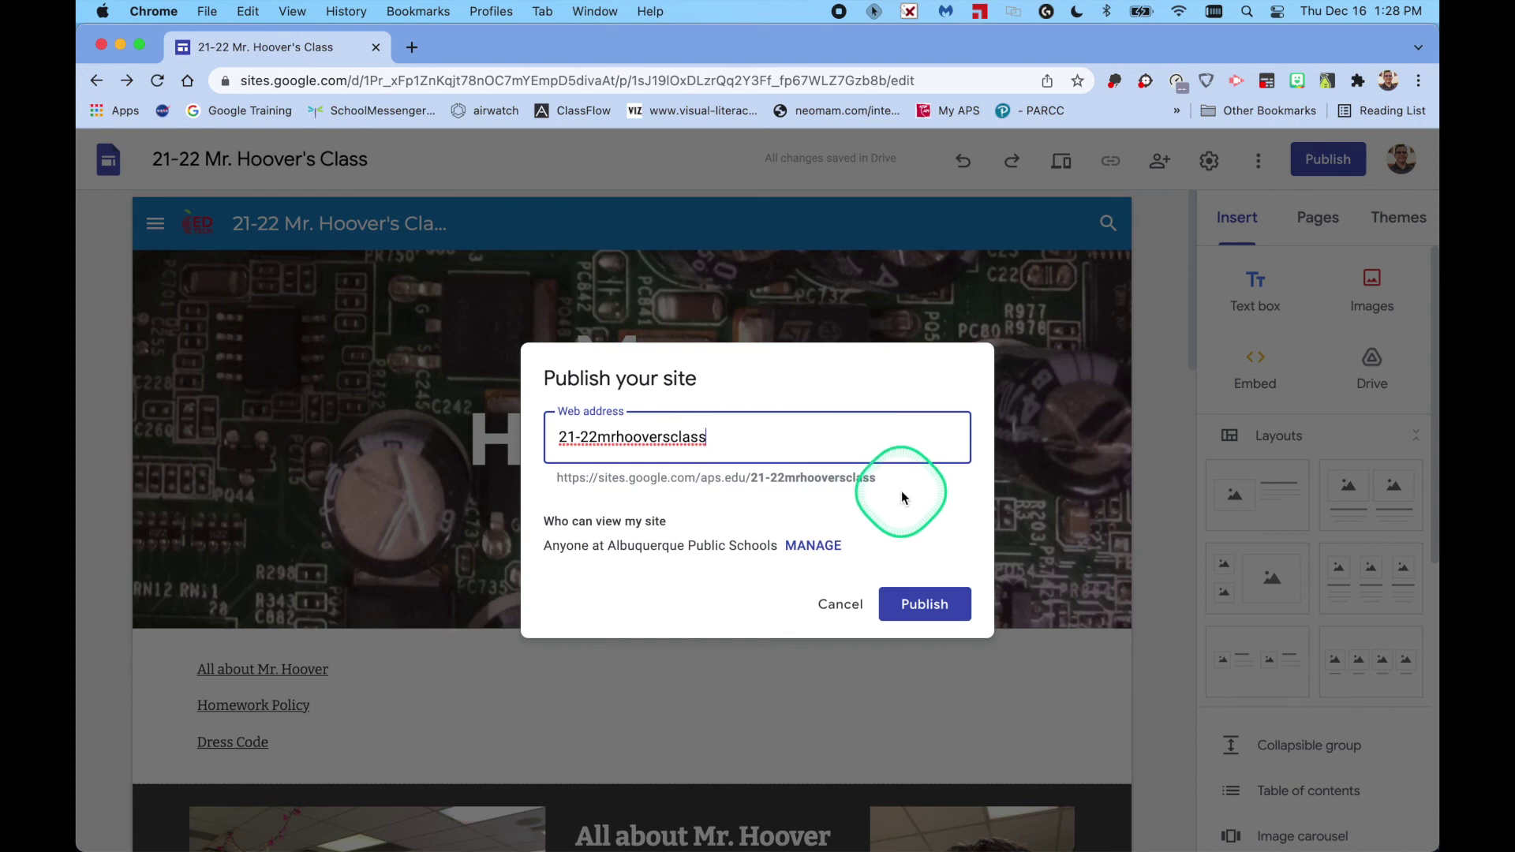
pyautogui.moveTo(774, 433); pyautogui.dragTo(543, 442)
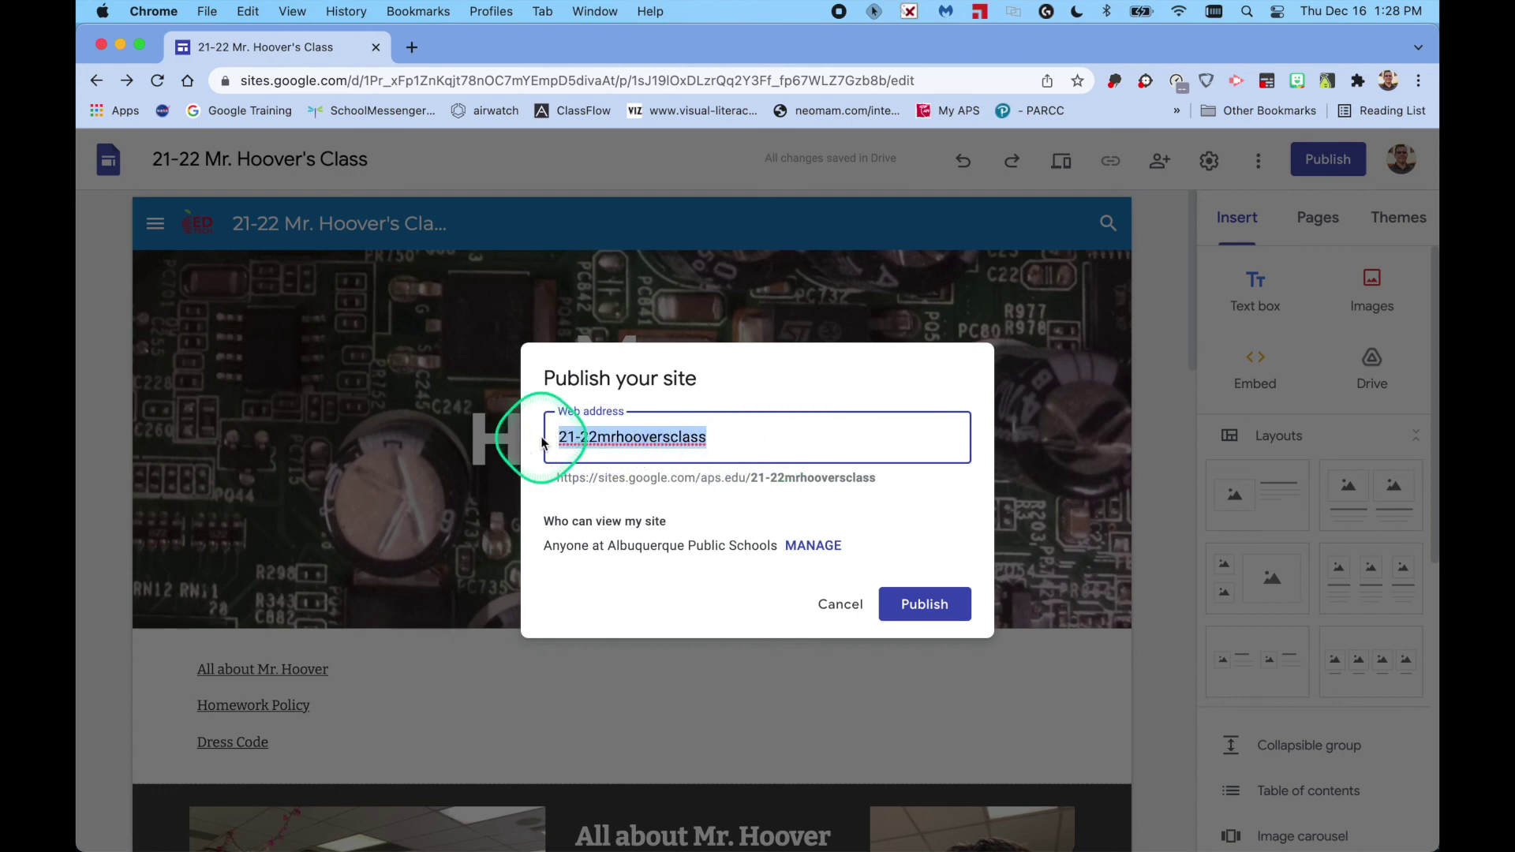
pyautogui.write('m')
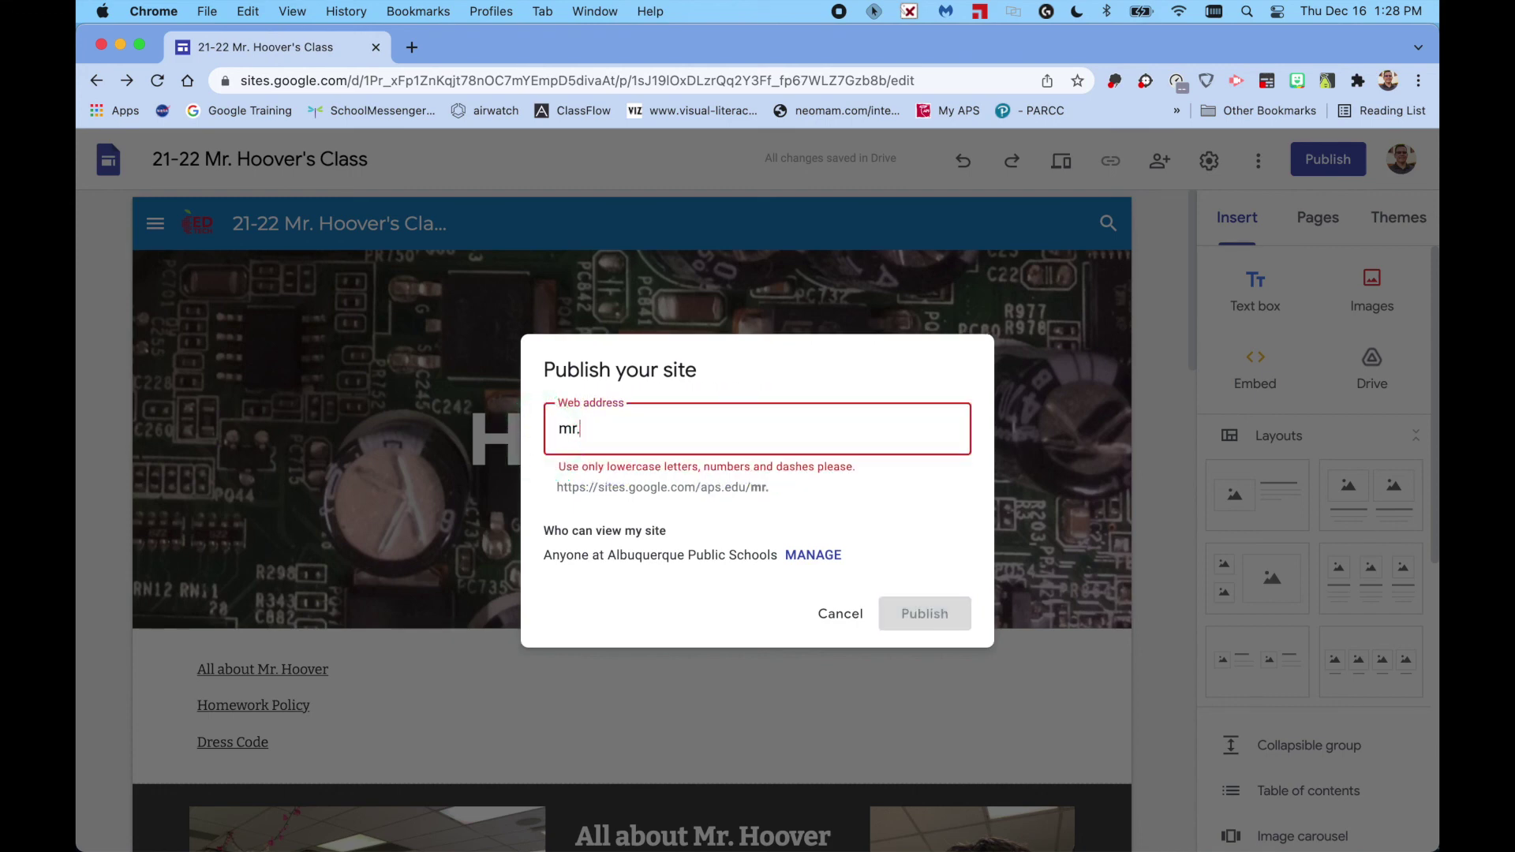
pyautogui.write('rhoover')
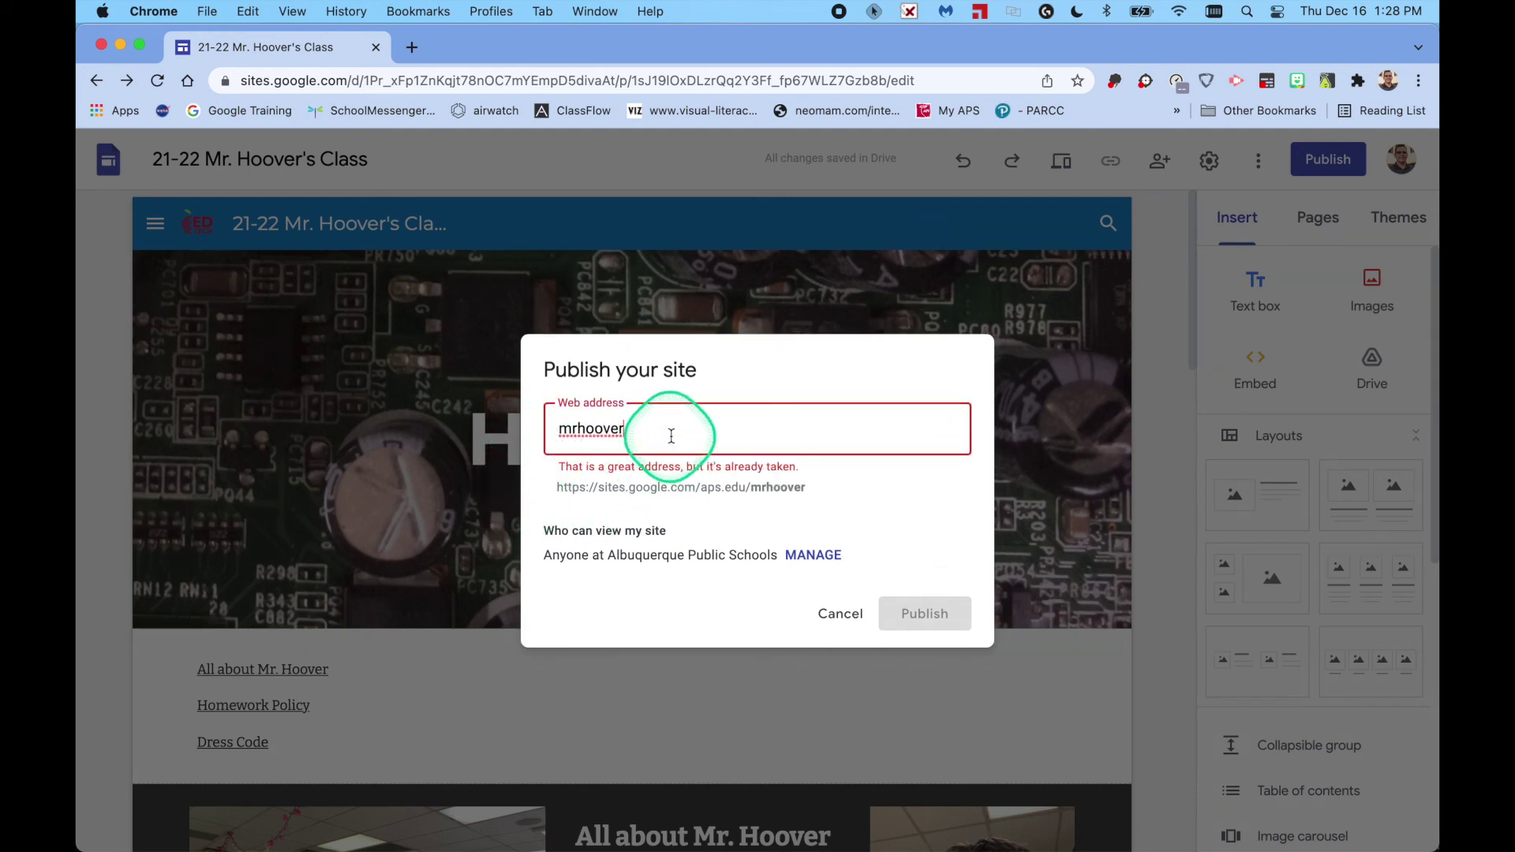
pyautogui.write('22')
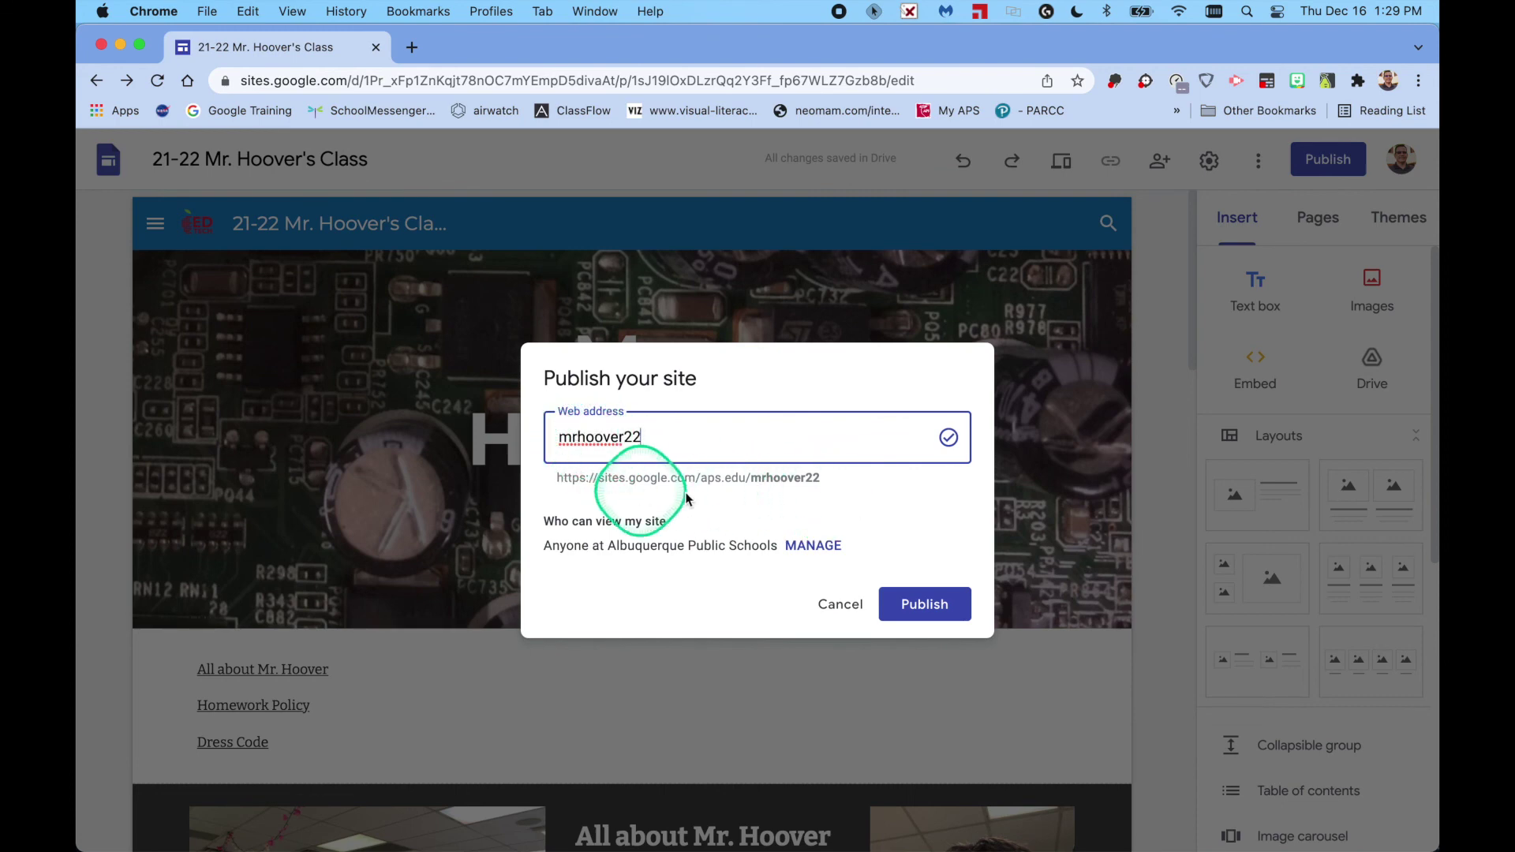
pyautogui.click(932, 604)
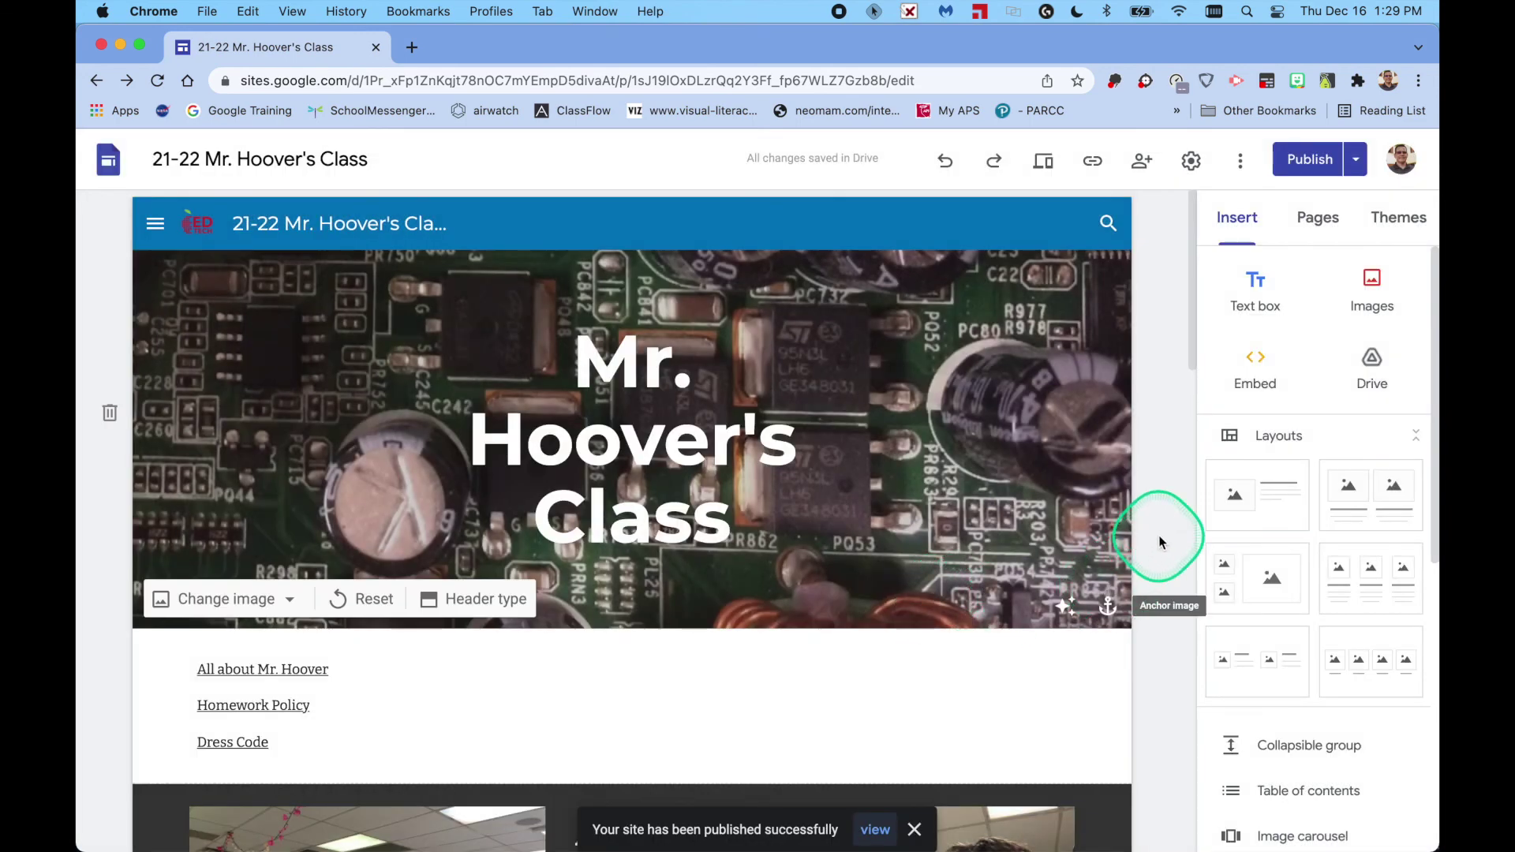
# - Copy the published site's link to the clipboard
pyautogui.scroll(-5, 1159, 536)
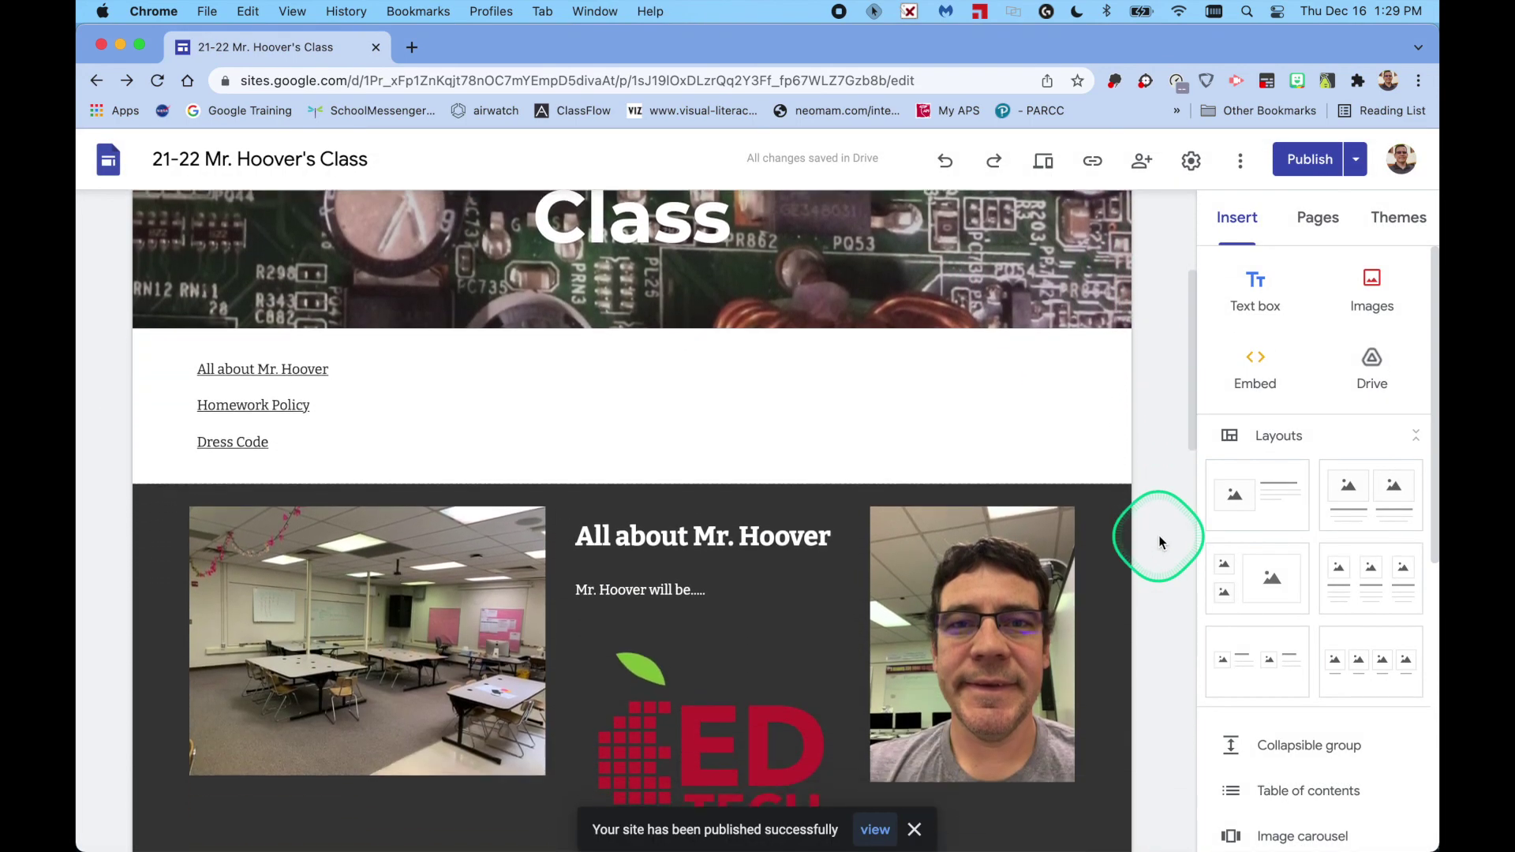
pyautogui.scroll(5, 1159, 536)
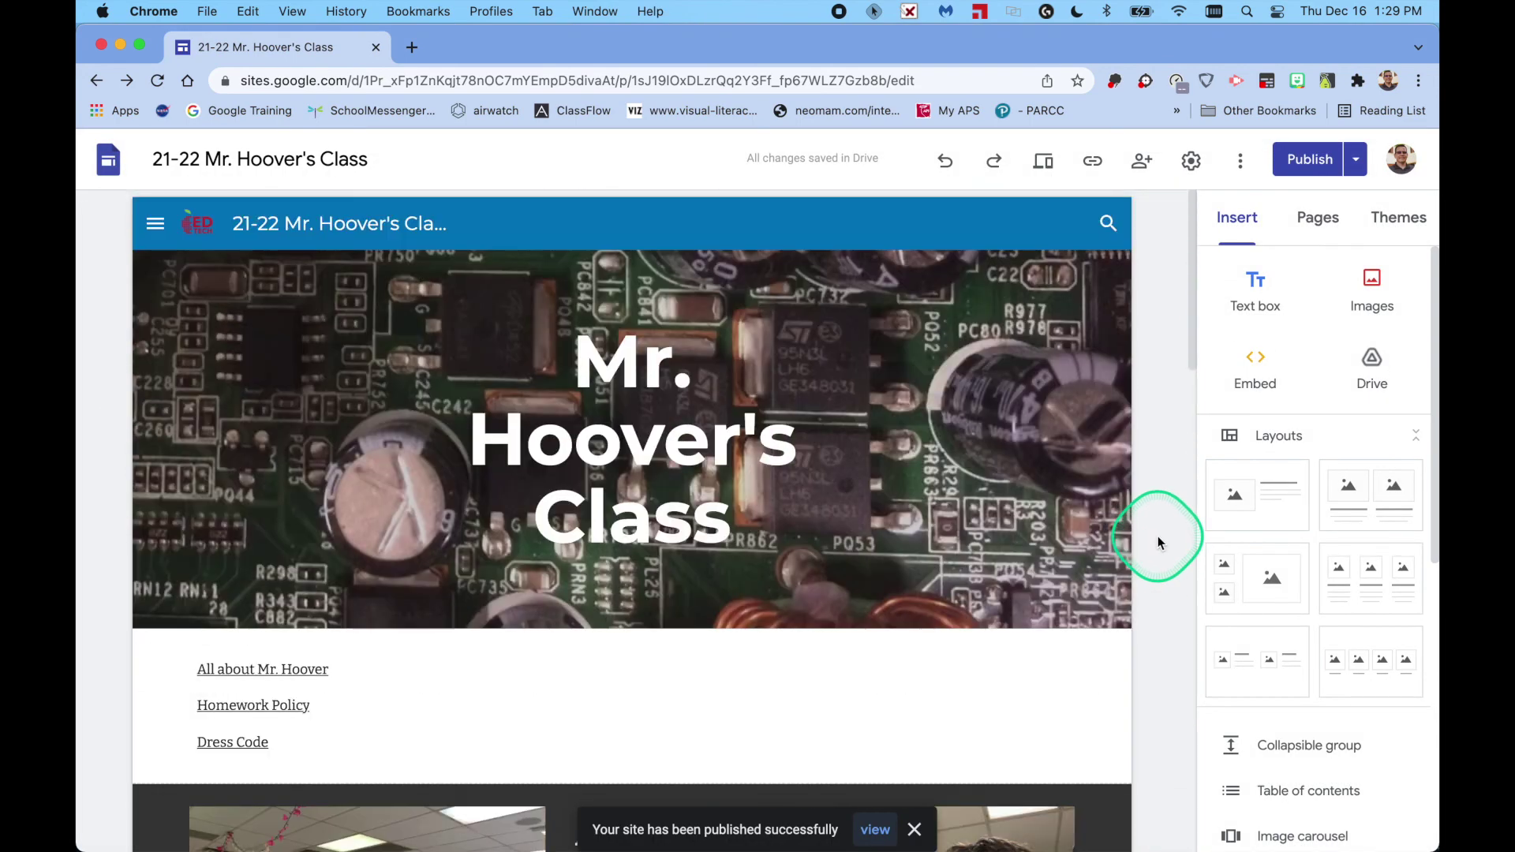
pyautogui.click(1095, 166)
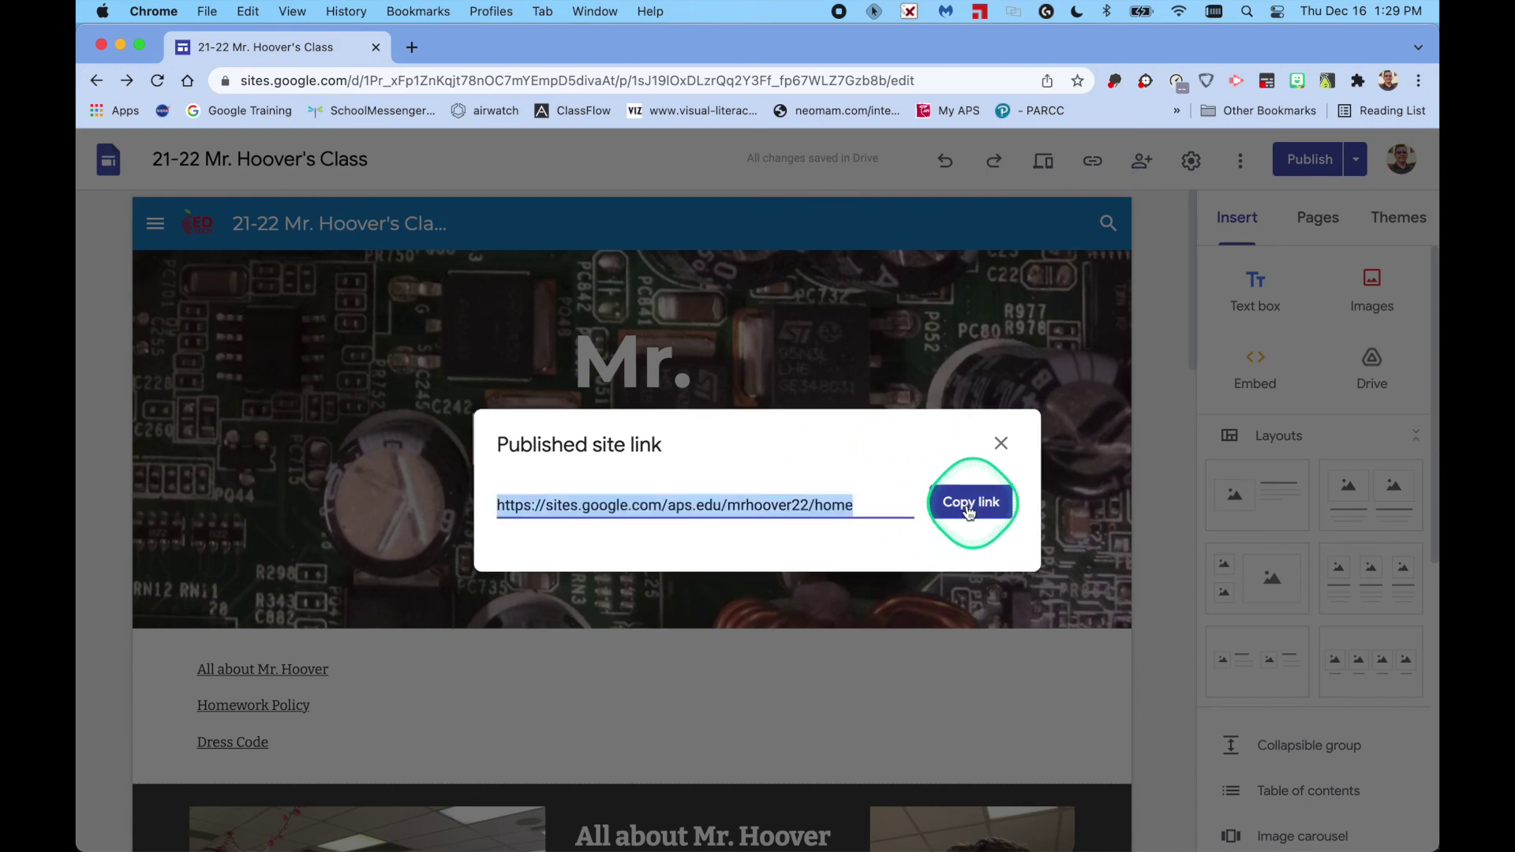
pyautogui.click(971, 512)
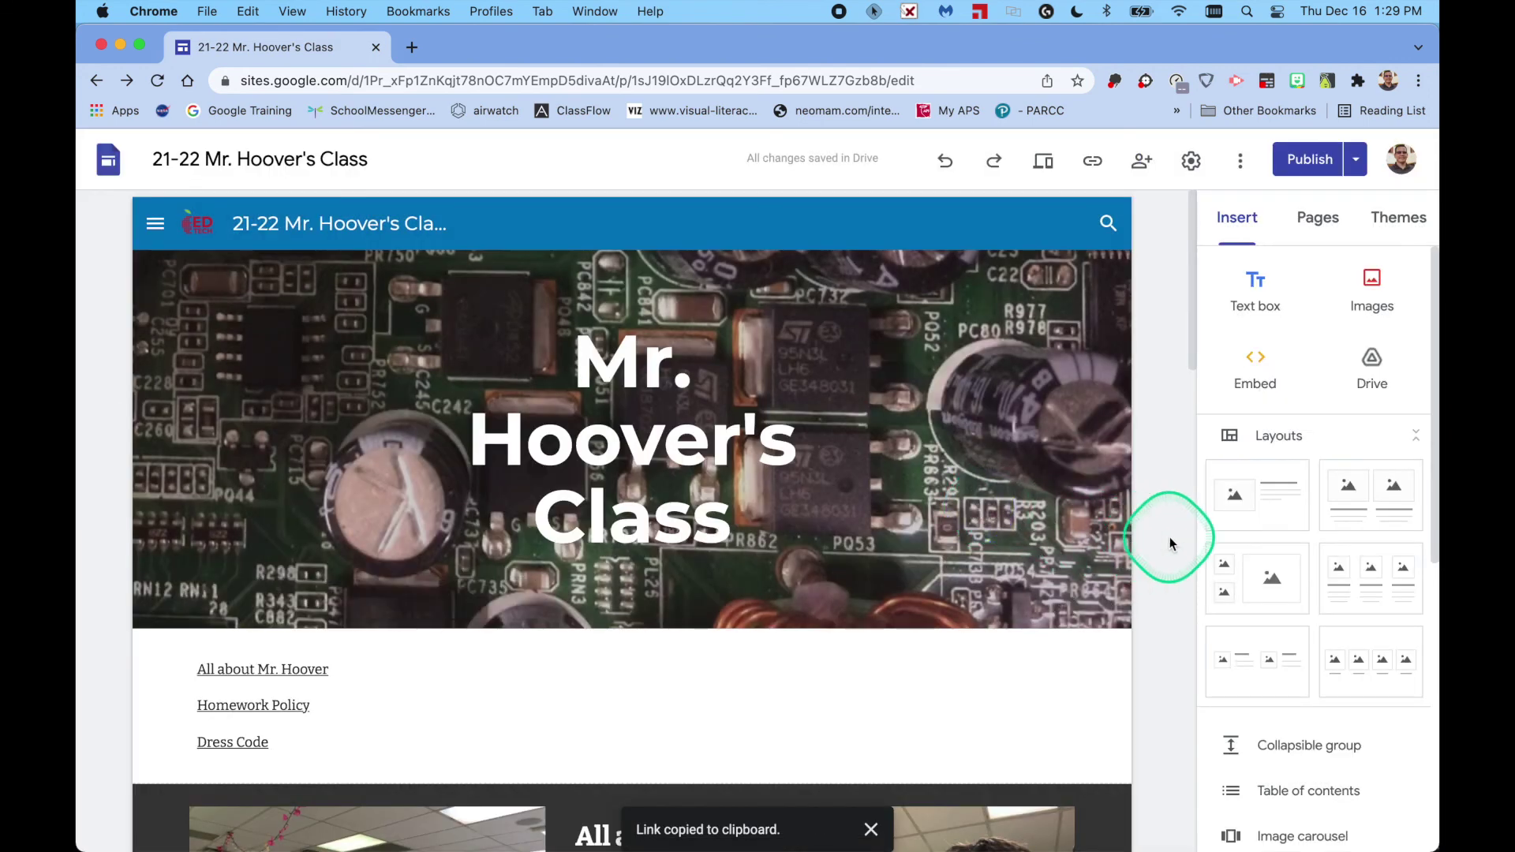
# - Delete the Dress Code block with its sunglasses cartoon image from the bottom section of the home page
pyautogui.scroll(-8, 1170, 543)
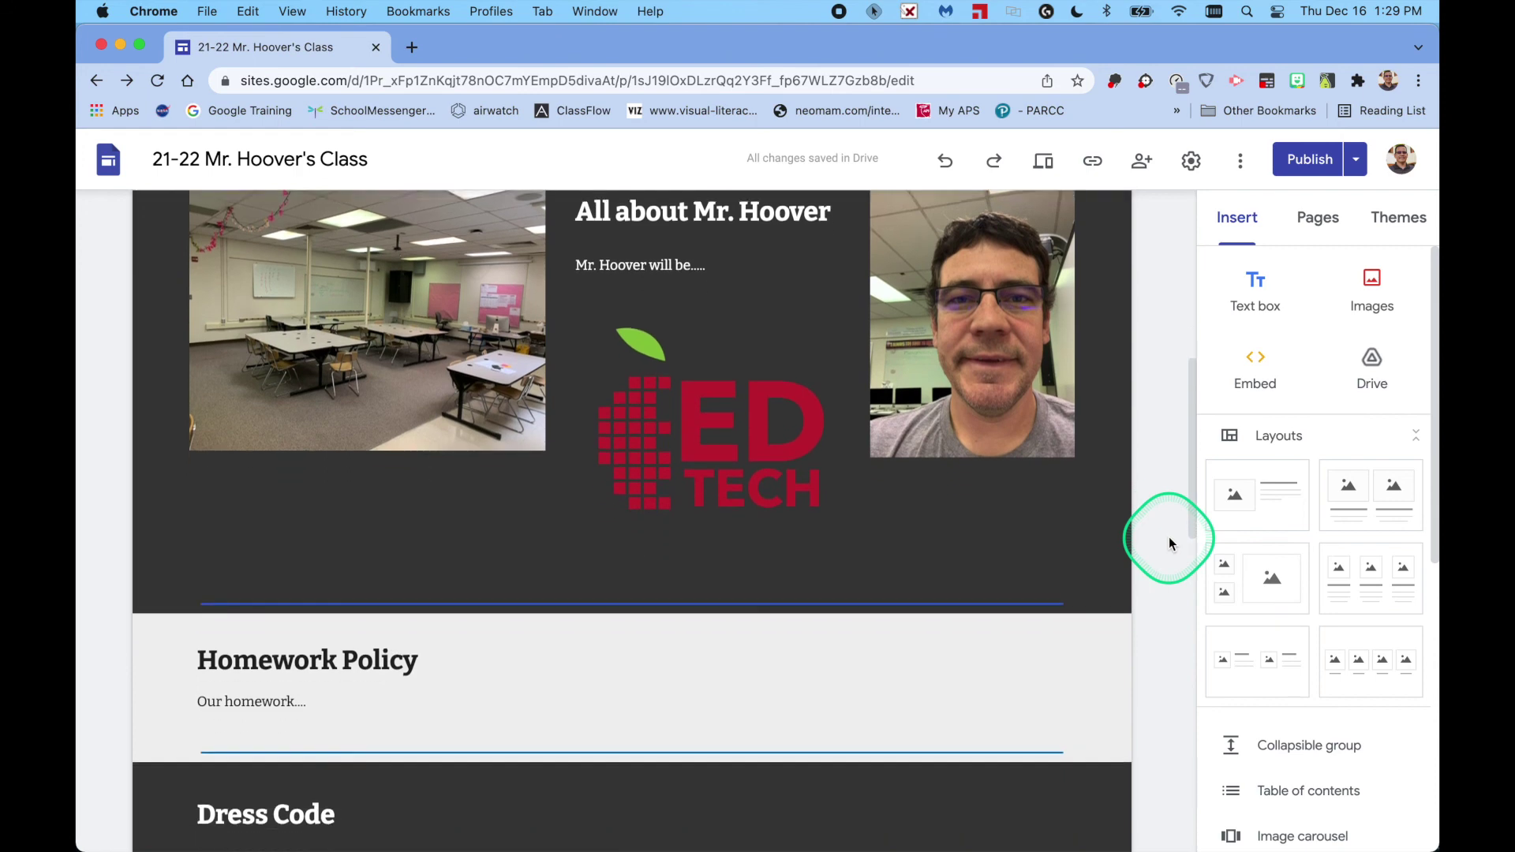
pyautogui.scroll(3, 1170, 543)
pyautogui.scroll(-2, 1169, 543)
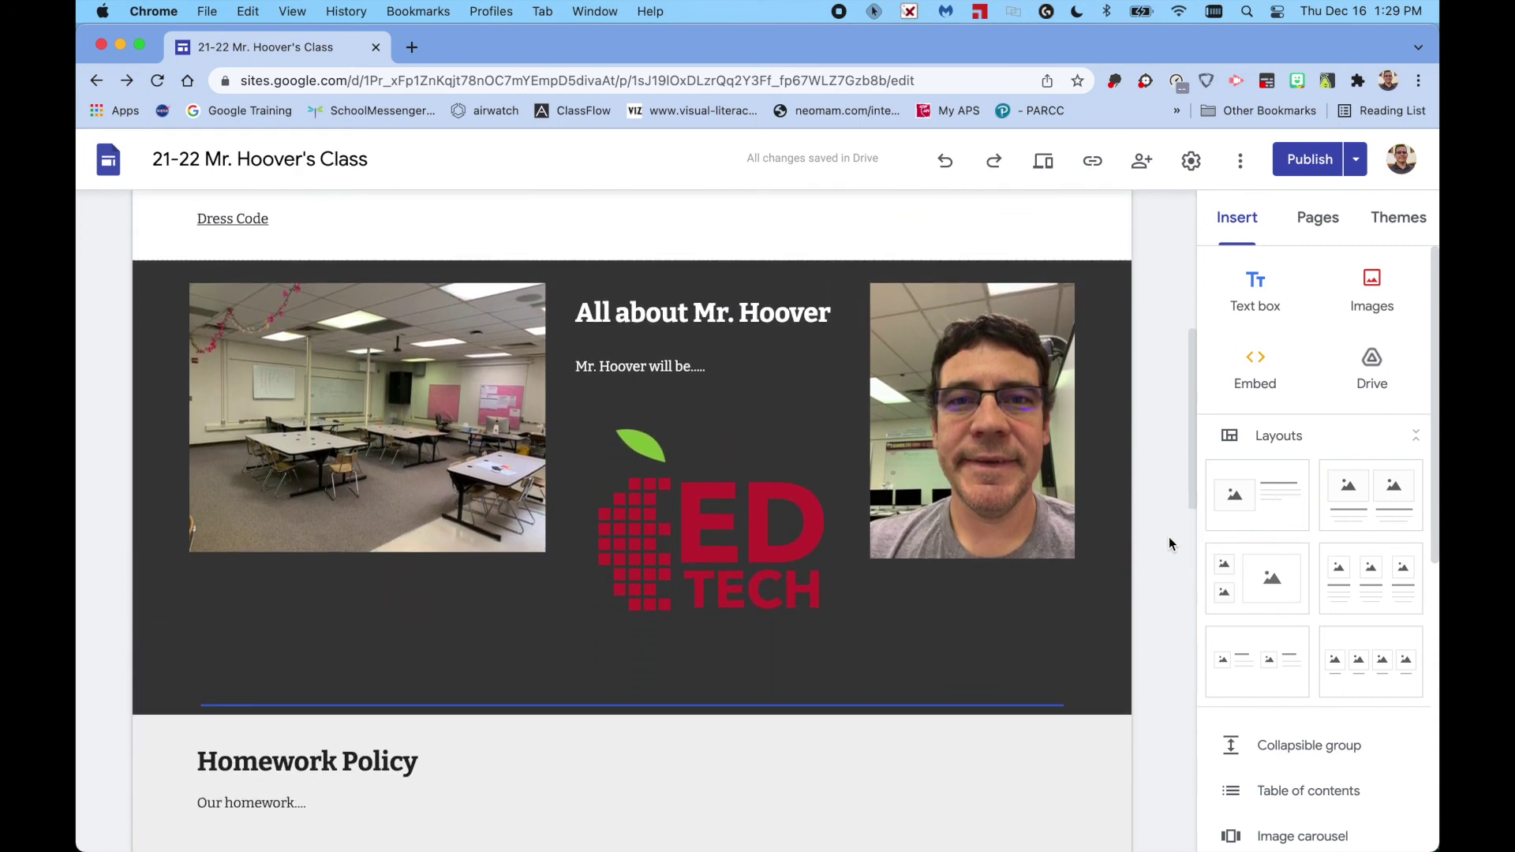
pyautogui.scroll(-10, 1170, 543)
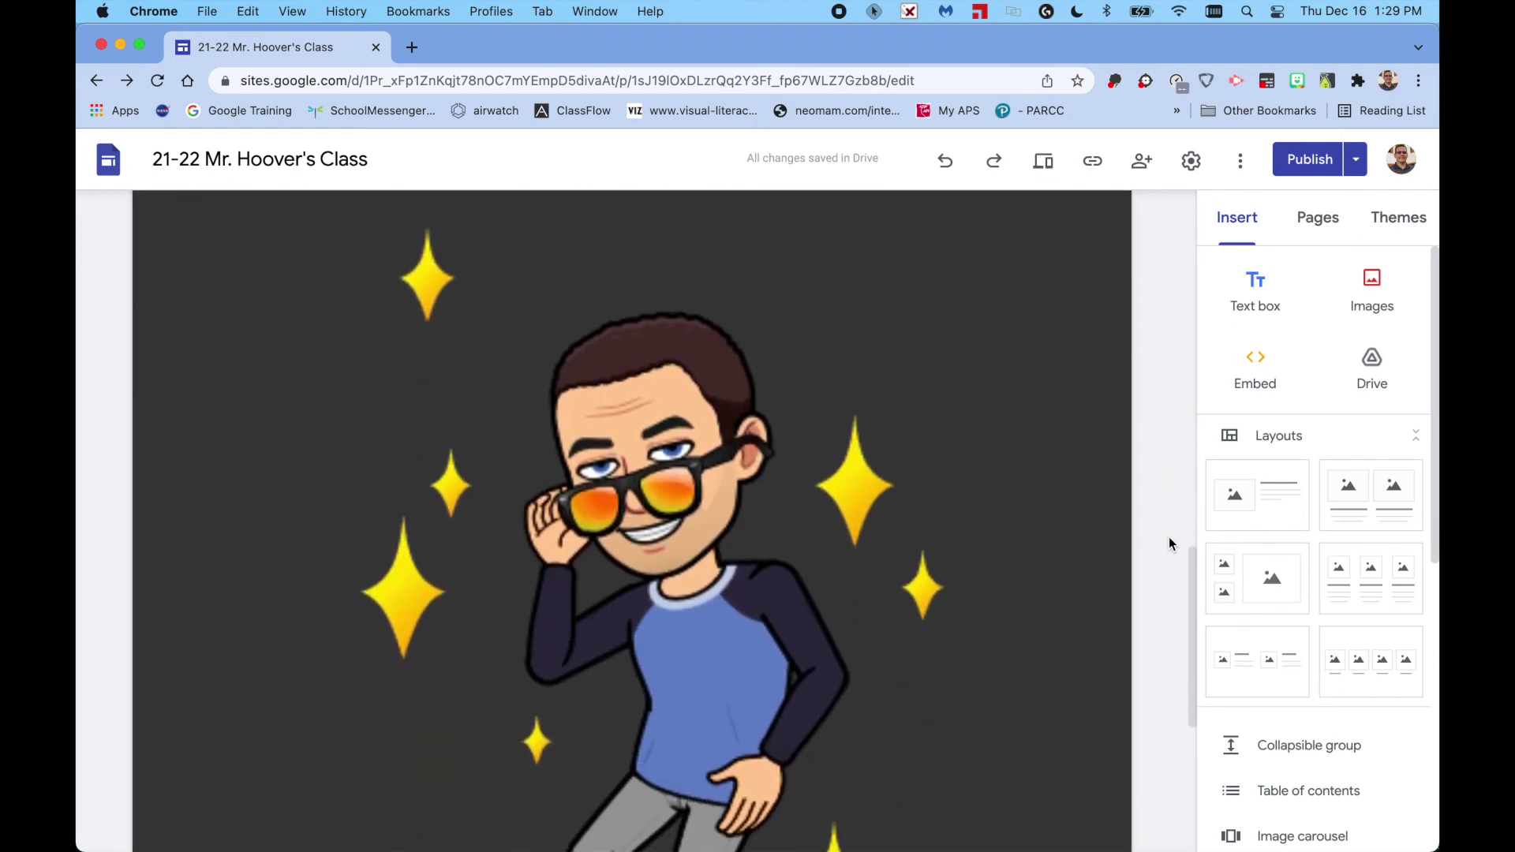
pyautogui.scroll(-3, 1170, 543)
pyautogui.click(722, 517)
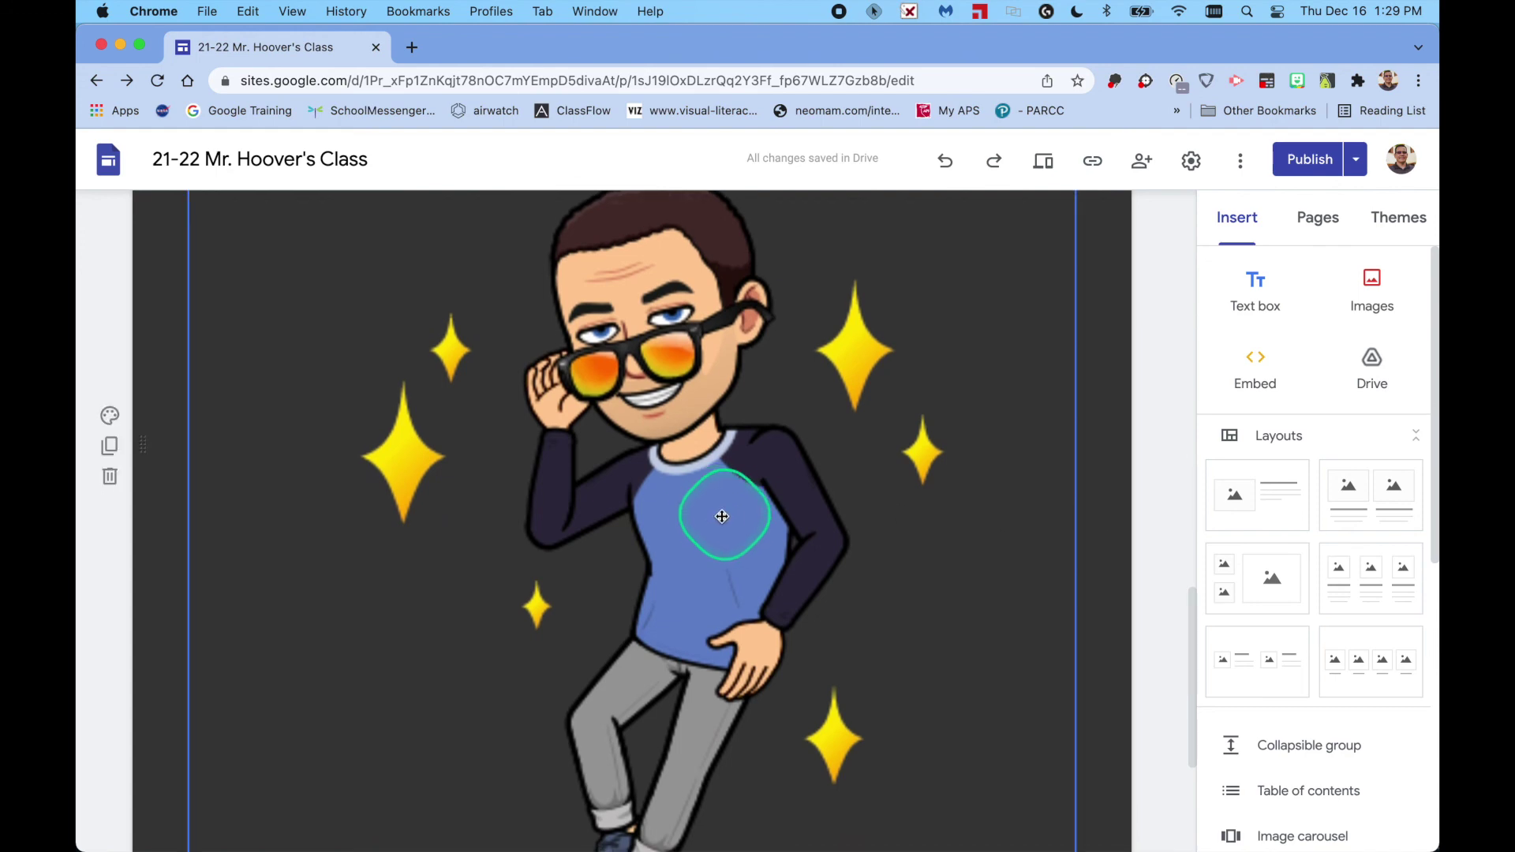
pyautogui.click(720, 517)
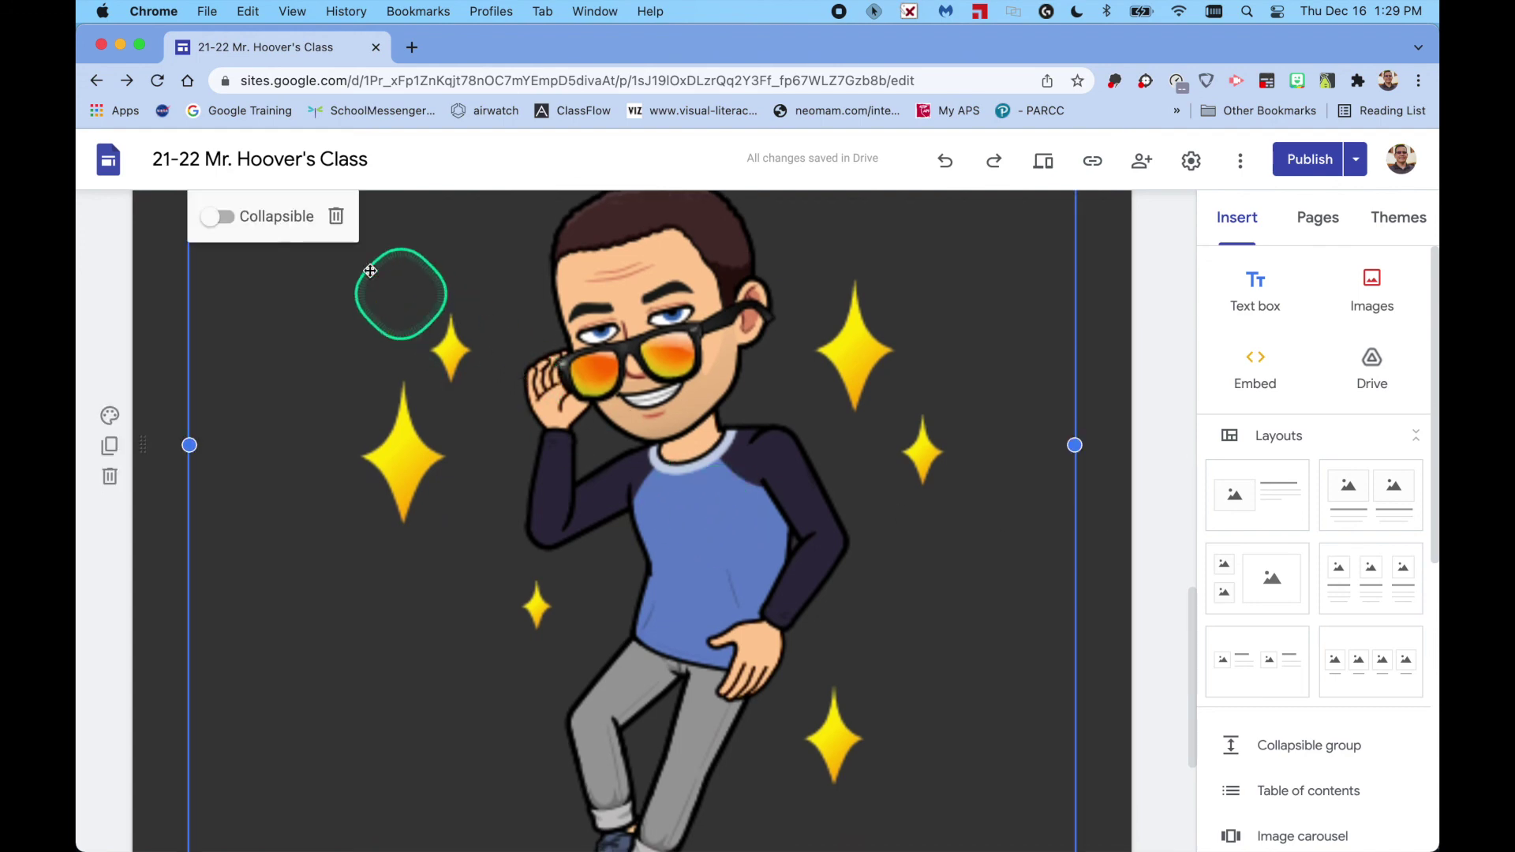
pyautogui.click(337, 219)
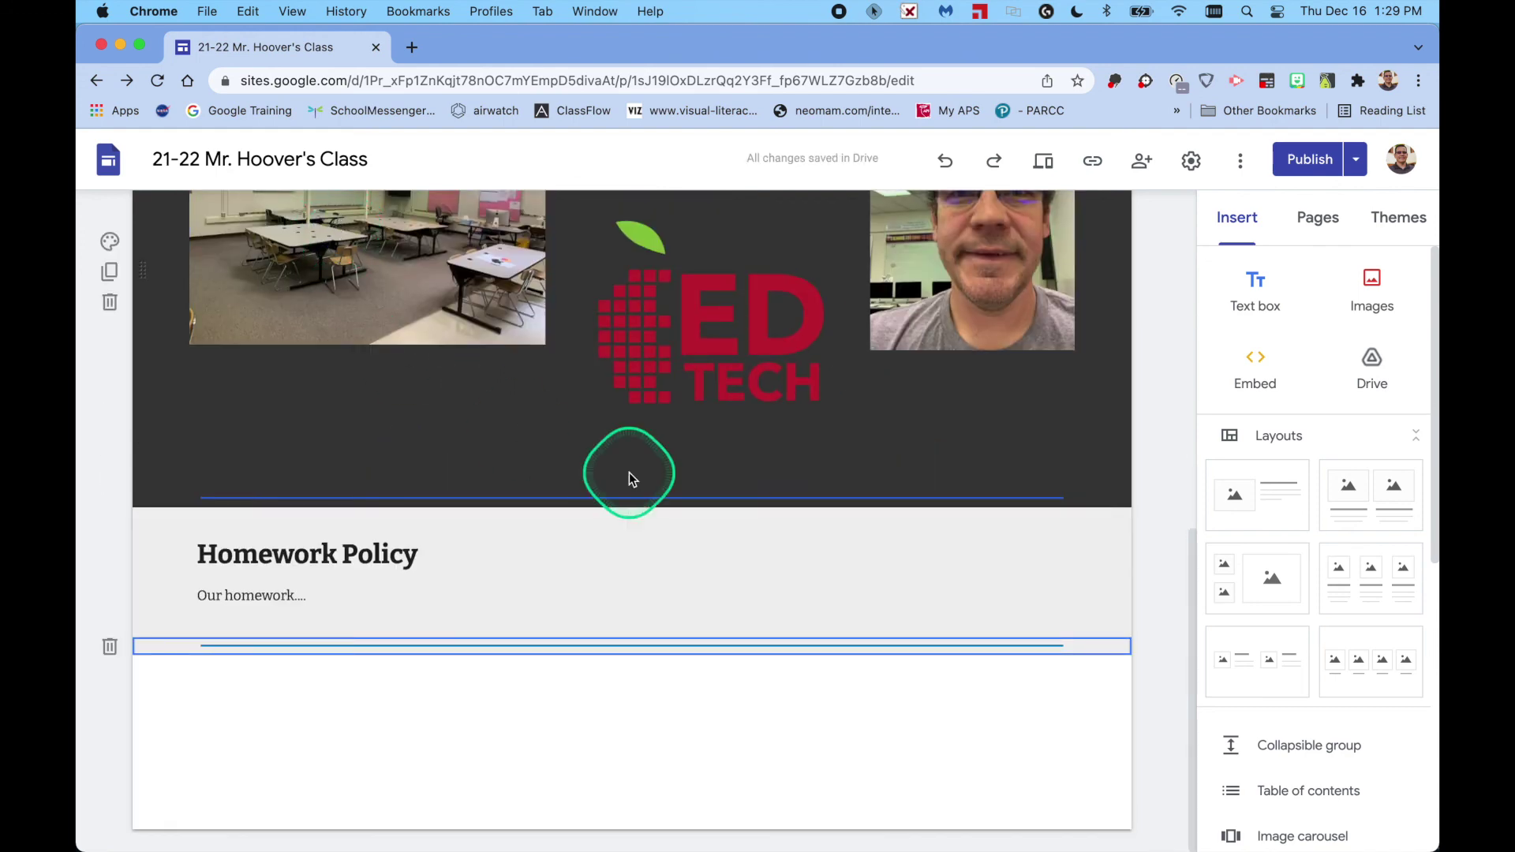
# - Insert the APS EDTECH cartoon image with the flowers from Google Photos below the Homework Policy section
pyautogui.click(654, 570)
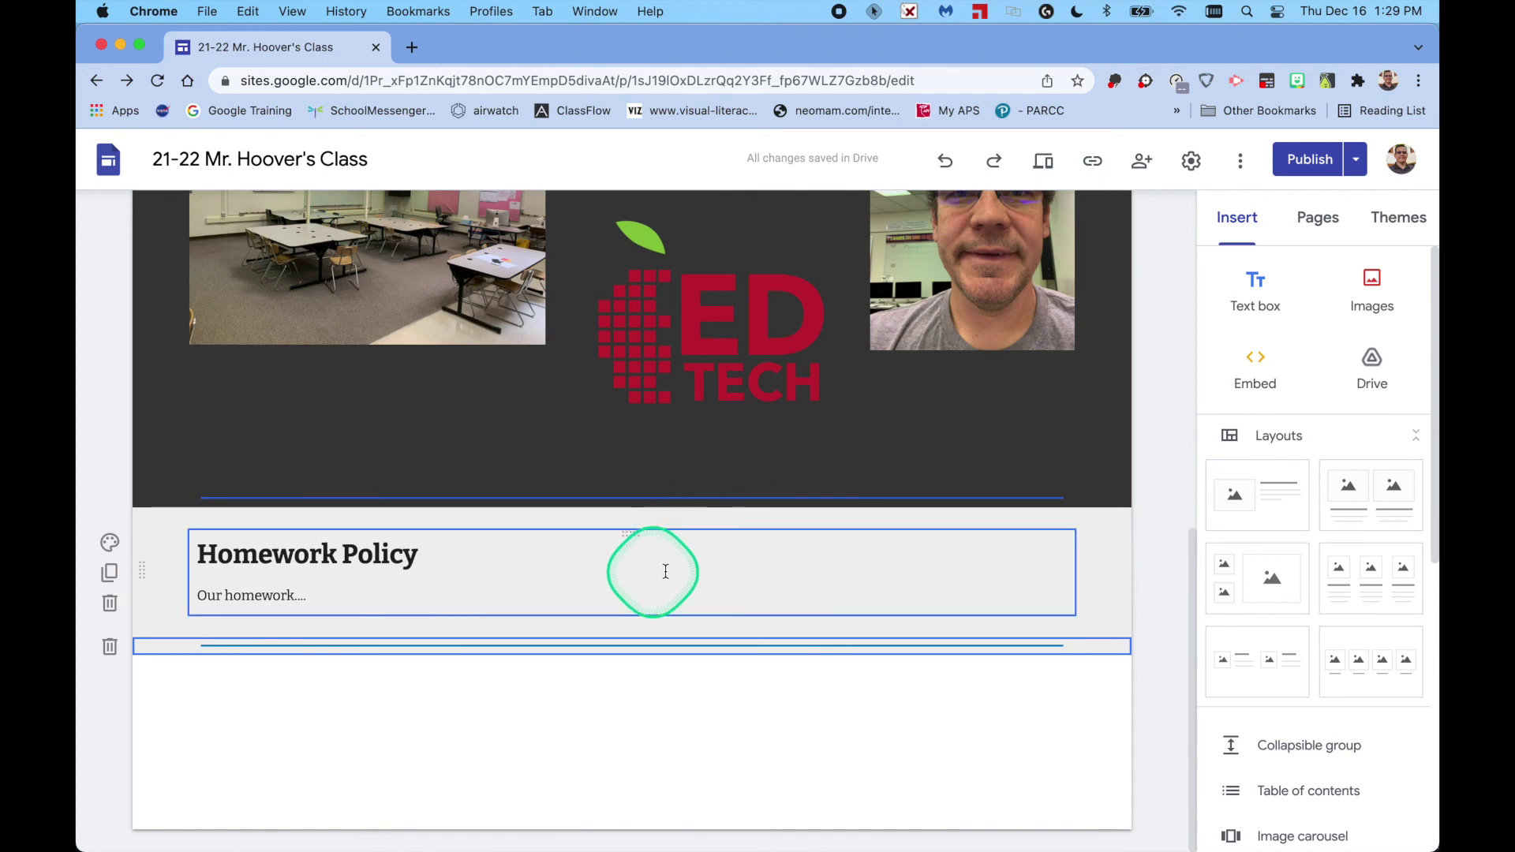
pyautogui.click(1381, 296)
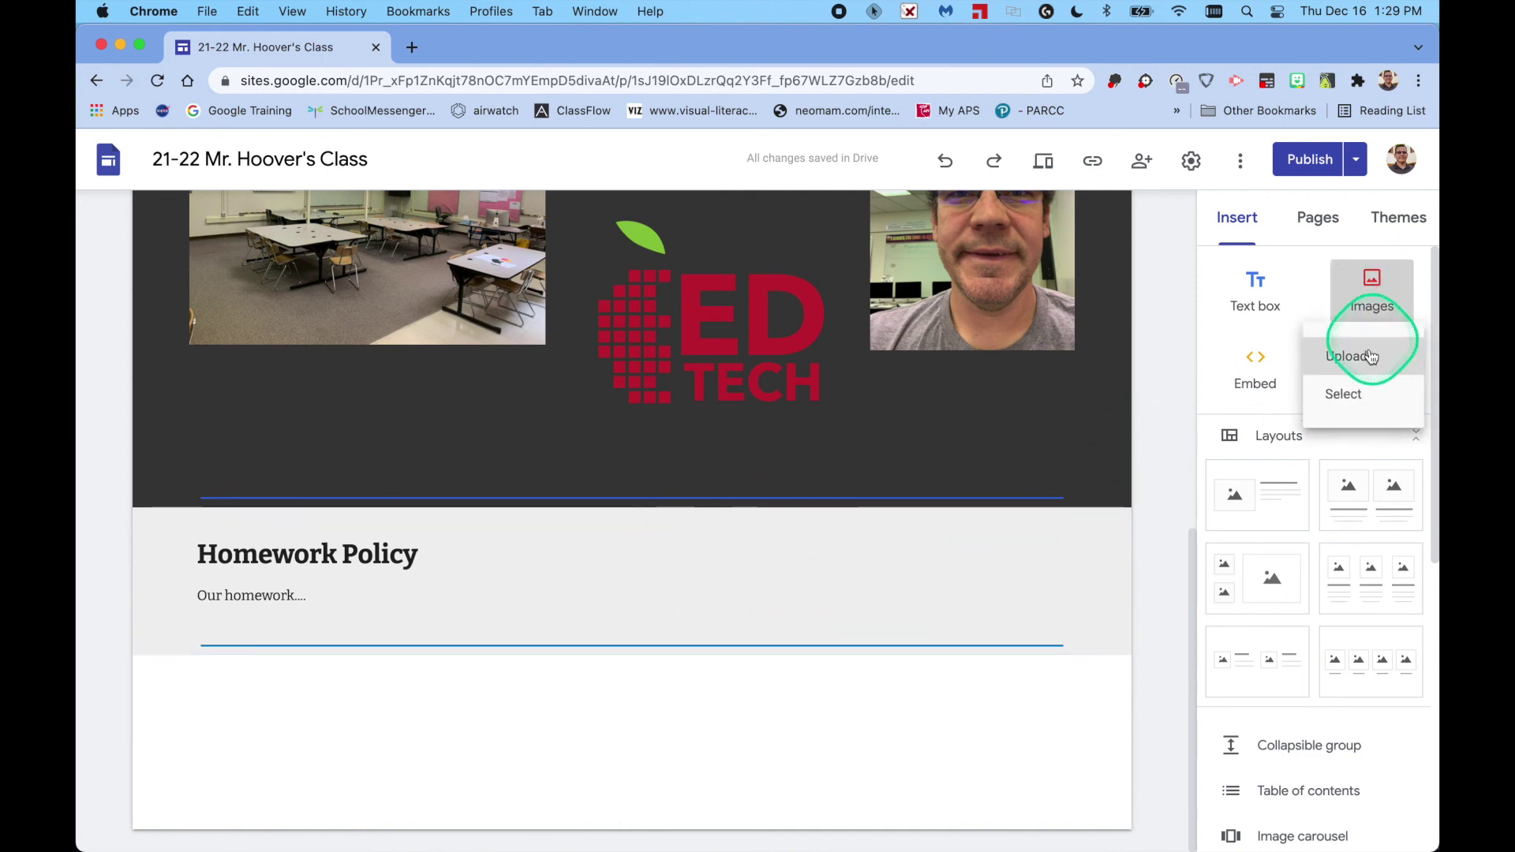
pyautogui.click(1351, 394)
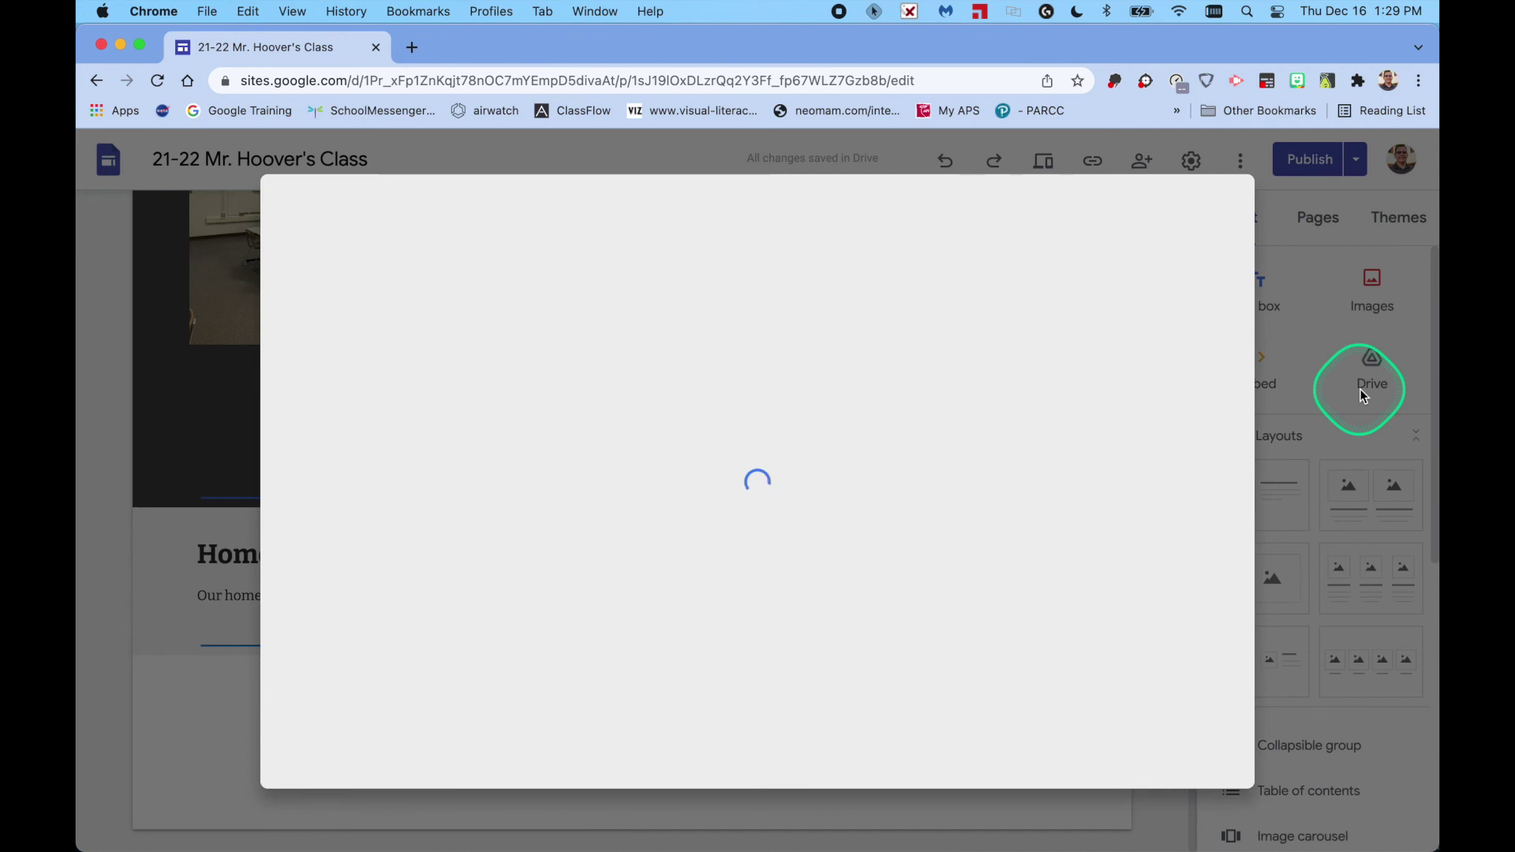
pyautogui.click(345, 420)
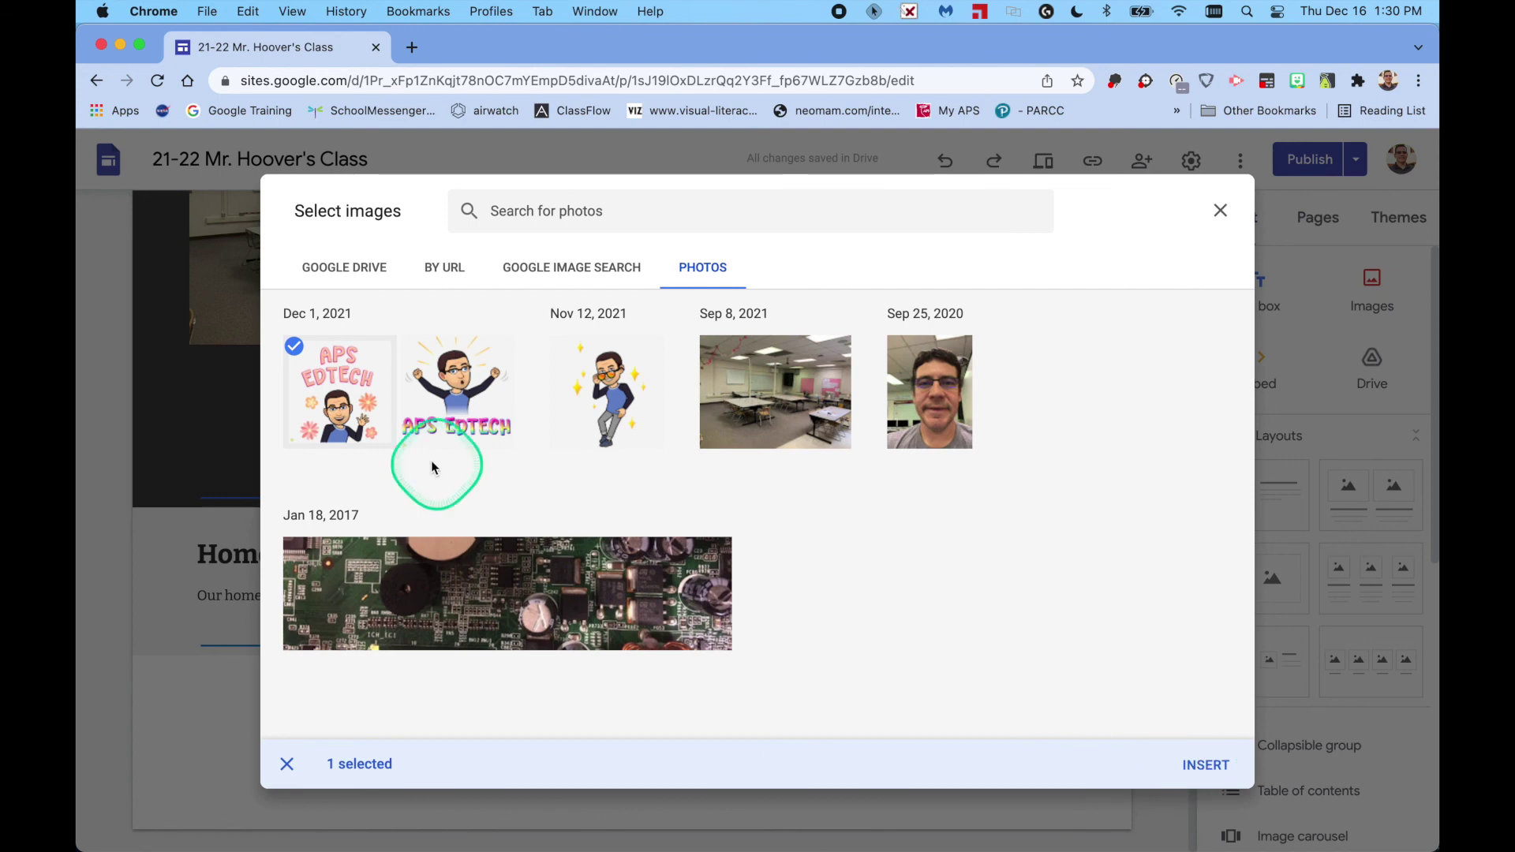
pyautogui.click(1195, 766)
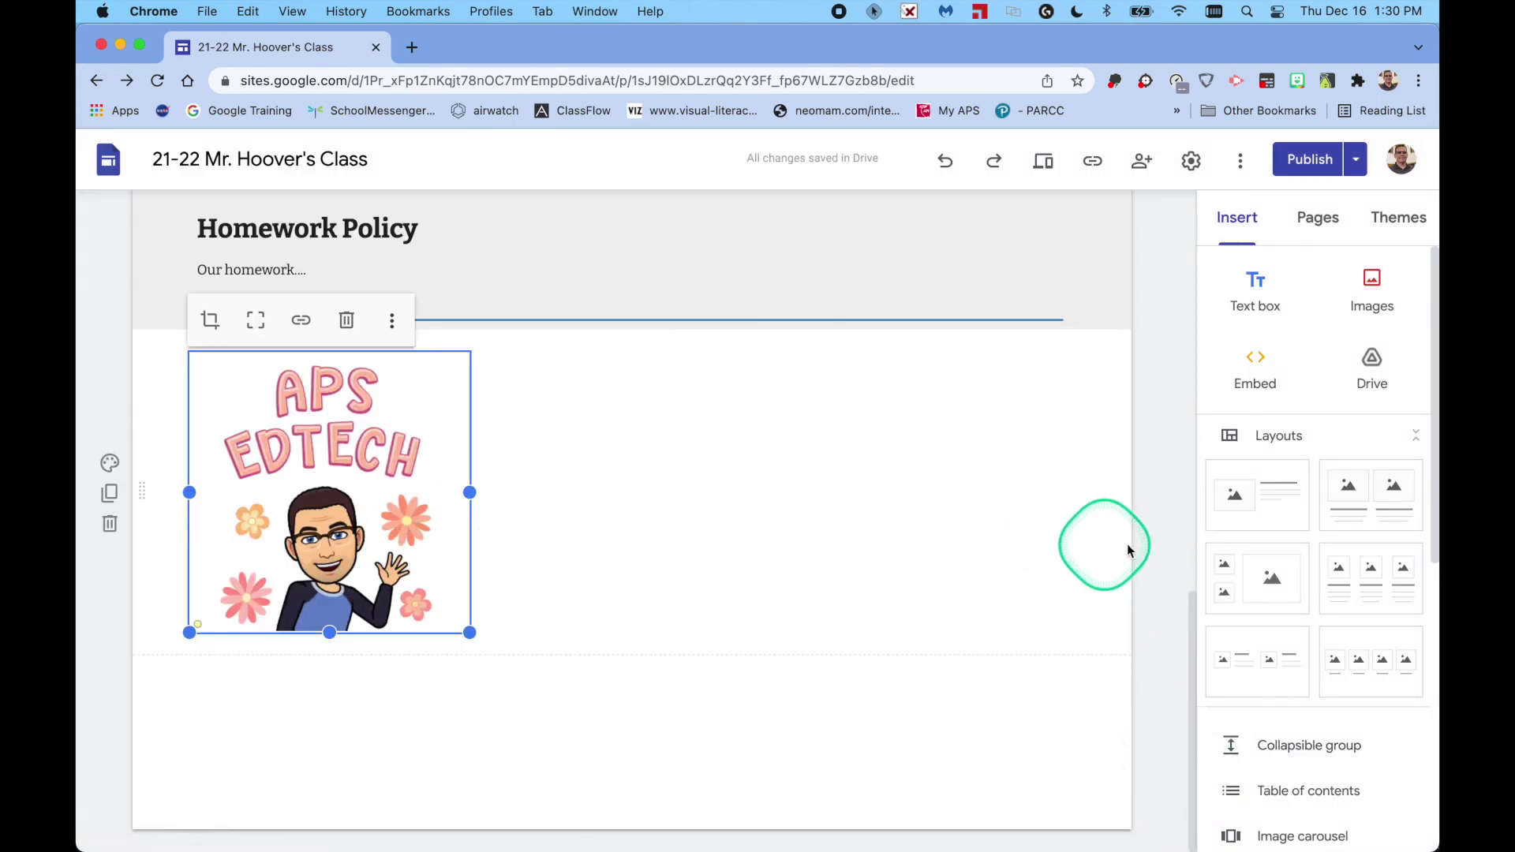
# - Open the review of changes before publishing and examine the draft home page down to the APS EDTECH image
pyautogui.scroll(2, 1154, 550)
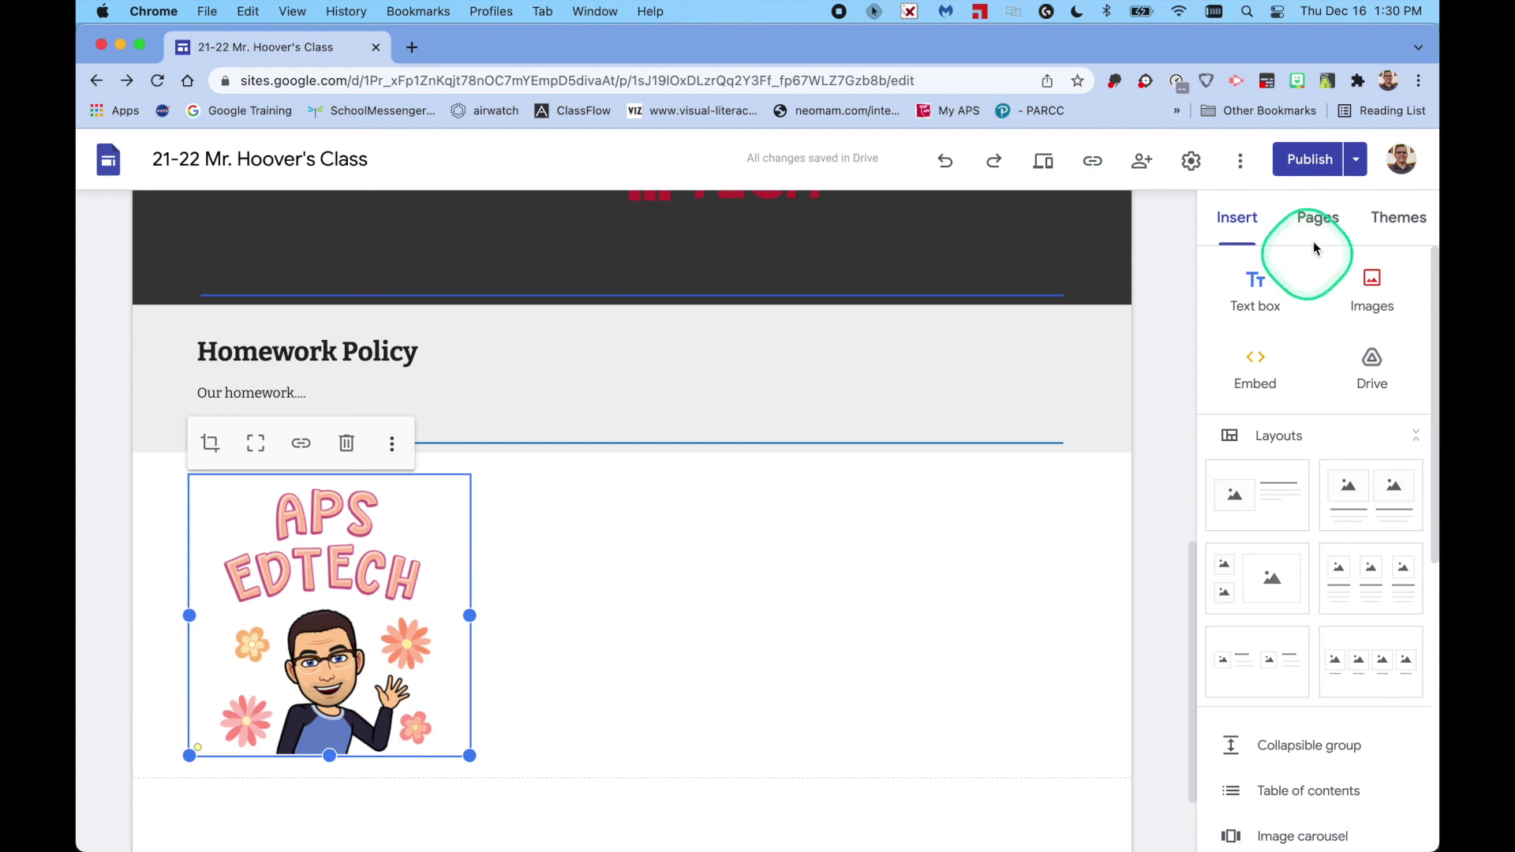
pyautogui.click(1358, 162)
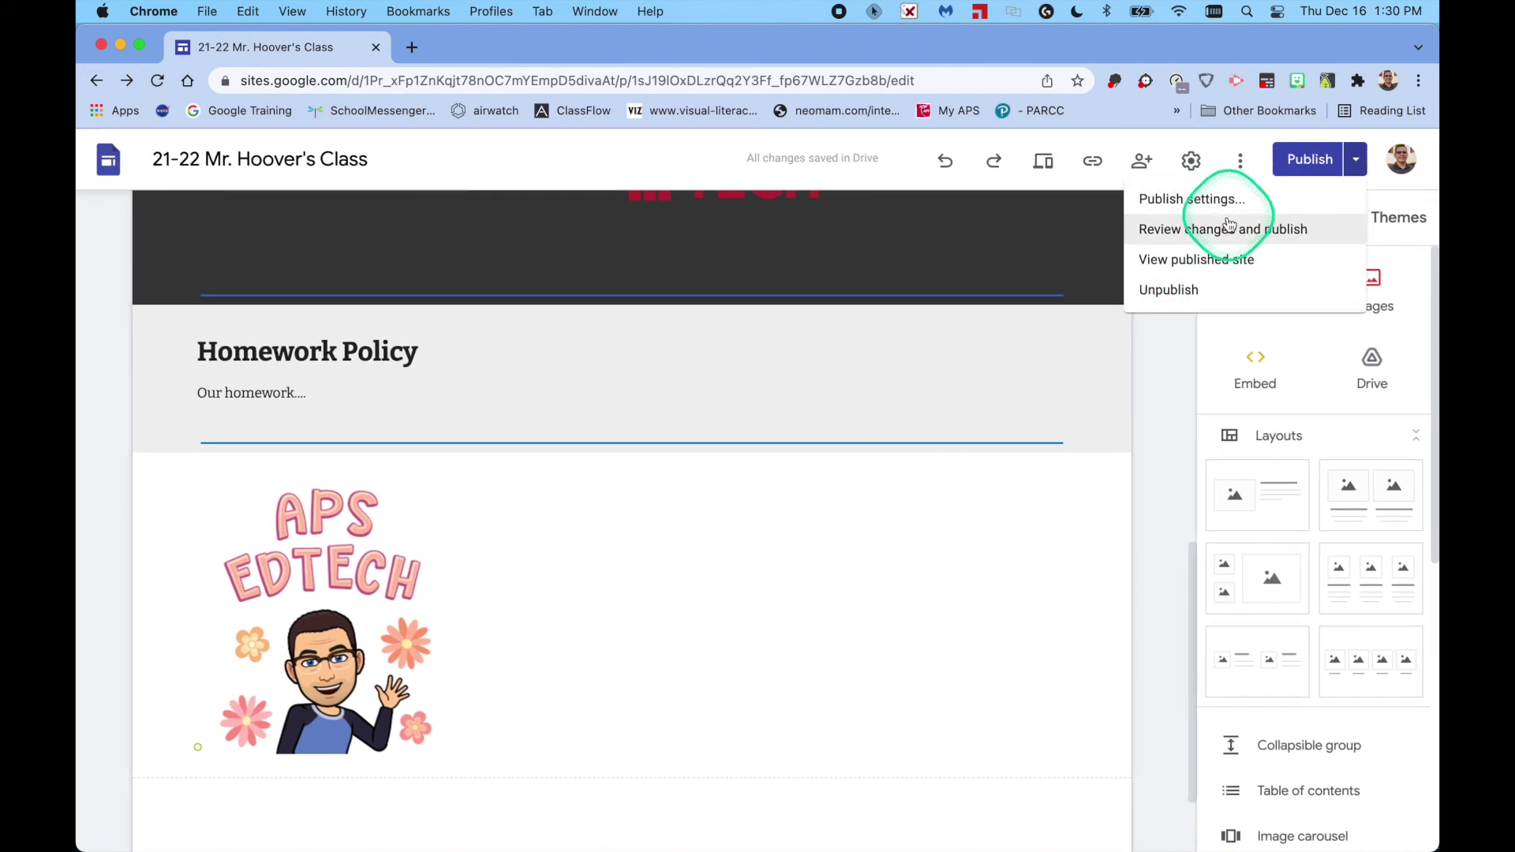
pyautogui.click(1171, 348)
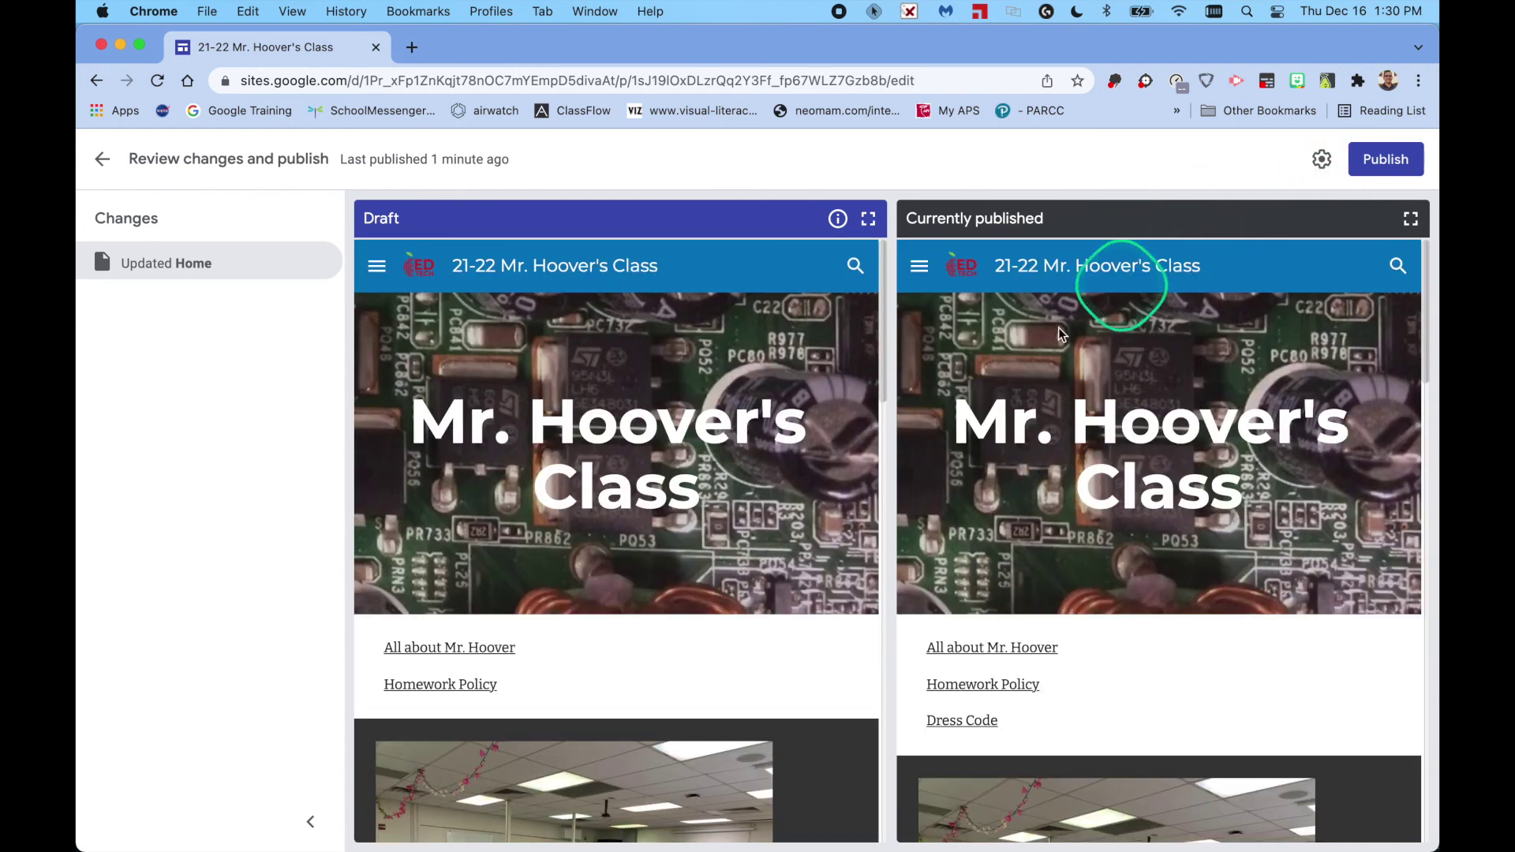
pyautogui.scroll(-10, 726, 517)
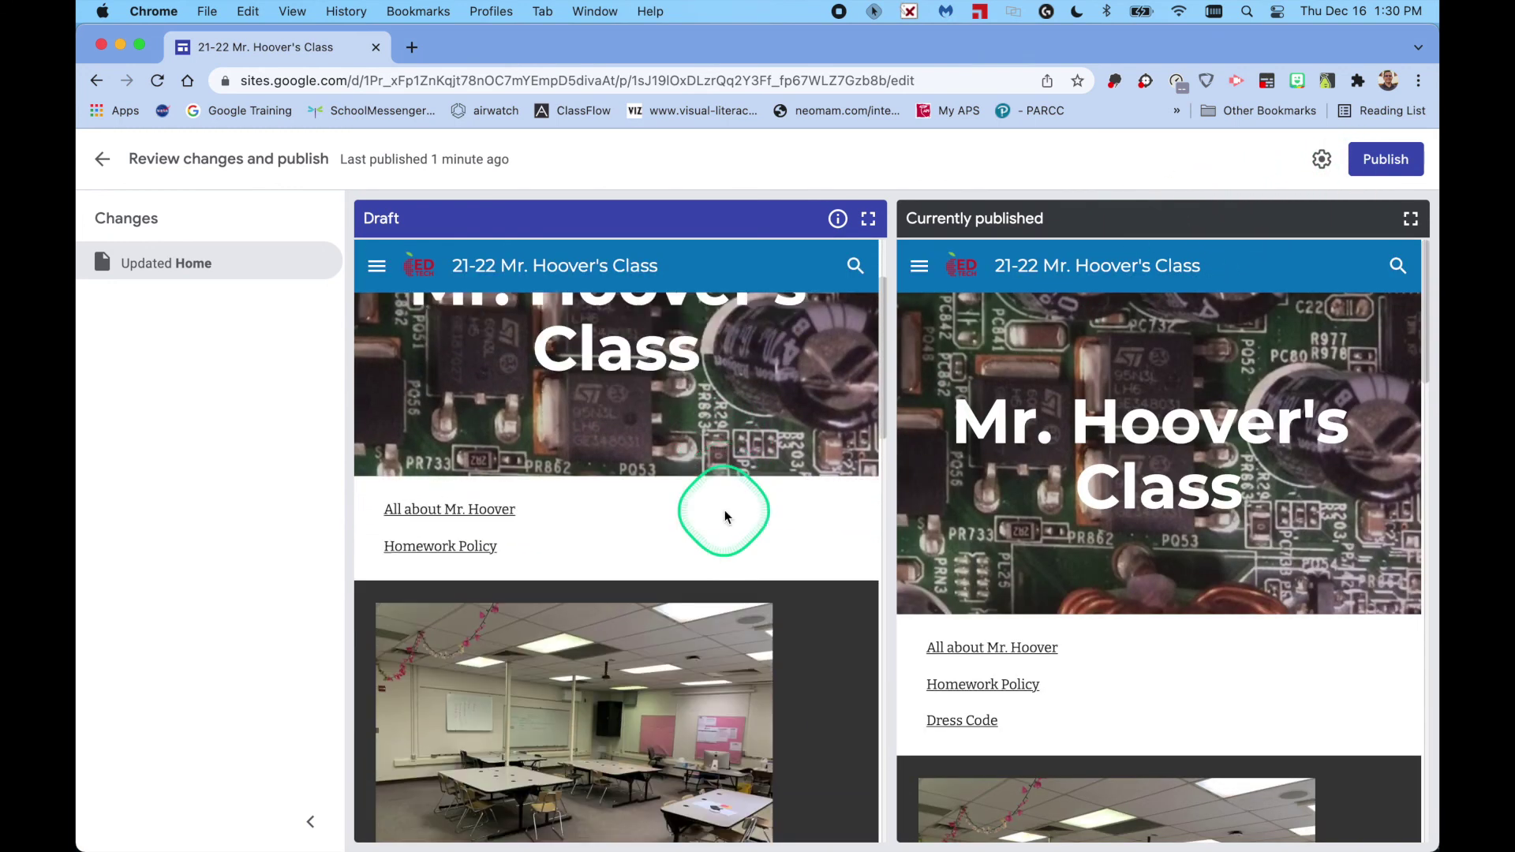
pyautogui.scroll(-10, 726, 517)
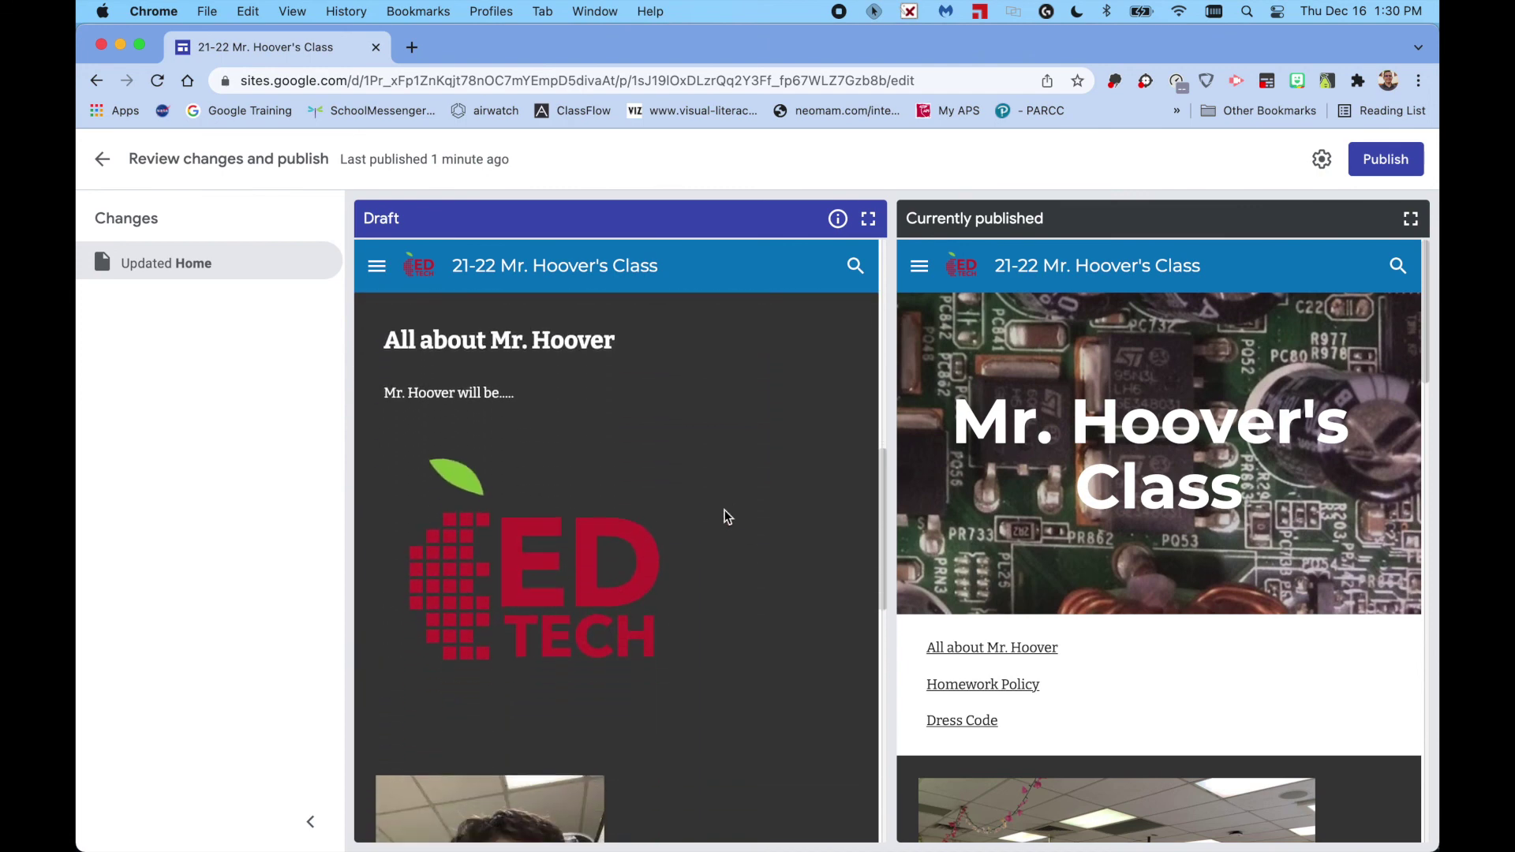
pyautogui.scroll(-10, 721, 509)
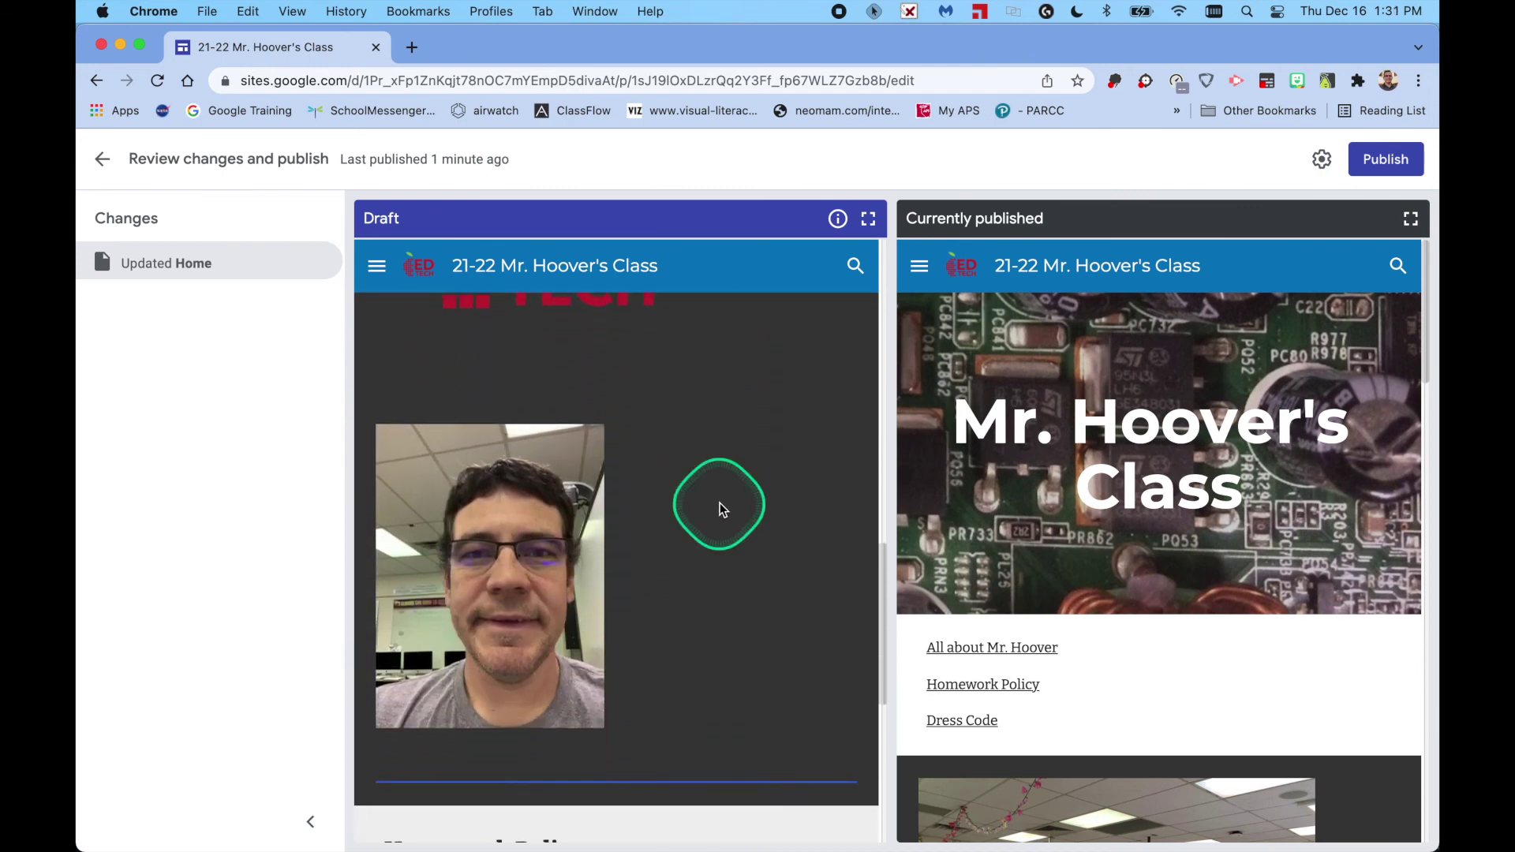
pyautogui.scroll(-3, 721, 509)
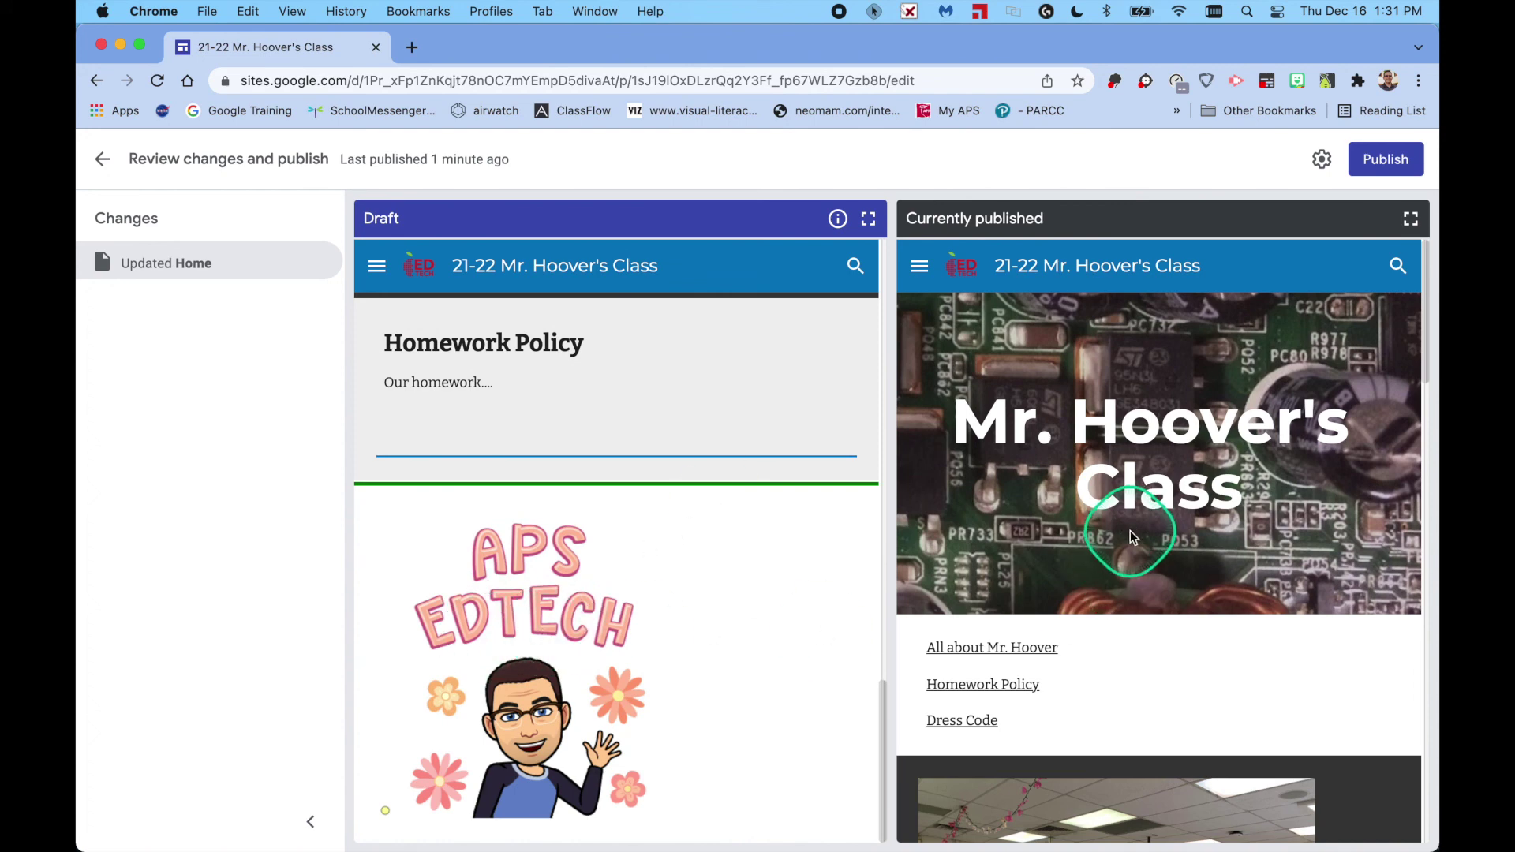
# - Compare the currently published home page down to its Dress Code section with the draft, and publish the changes
pyautogui.scroll(-3, 1131, 537)
pyautogui.scroll(-3, 1131, 536)
pyautogui.scroll(-10, 1133, 538)
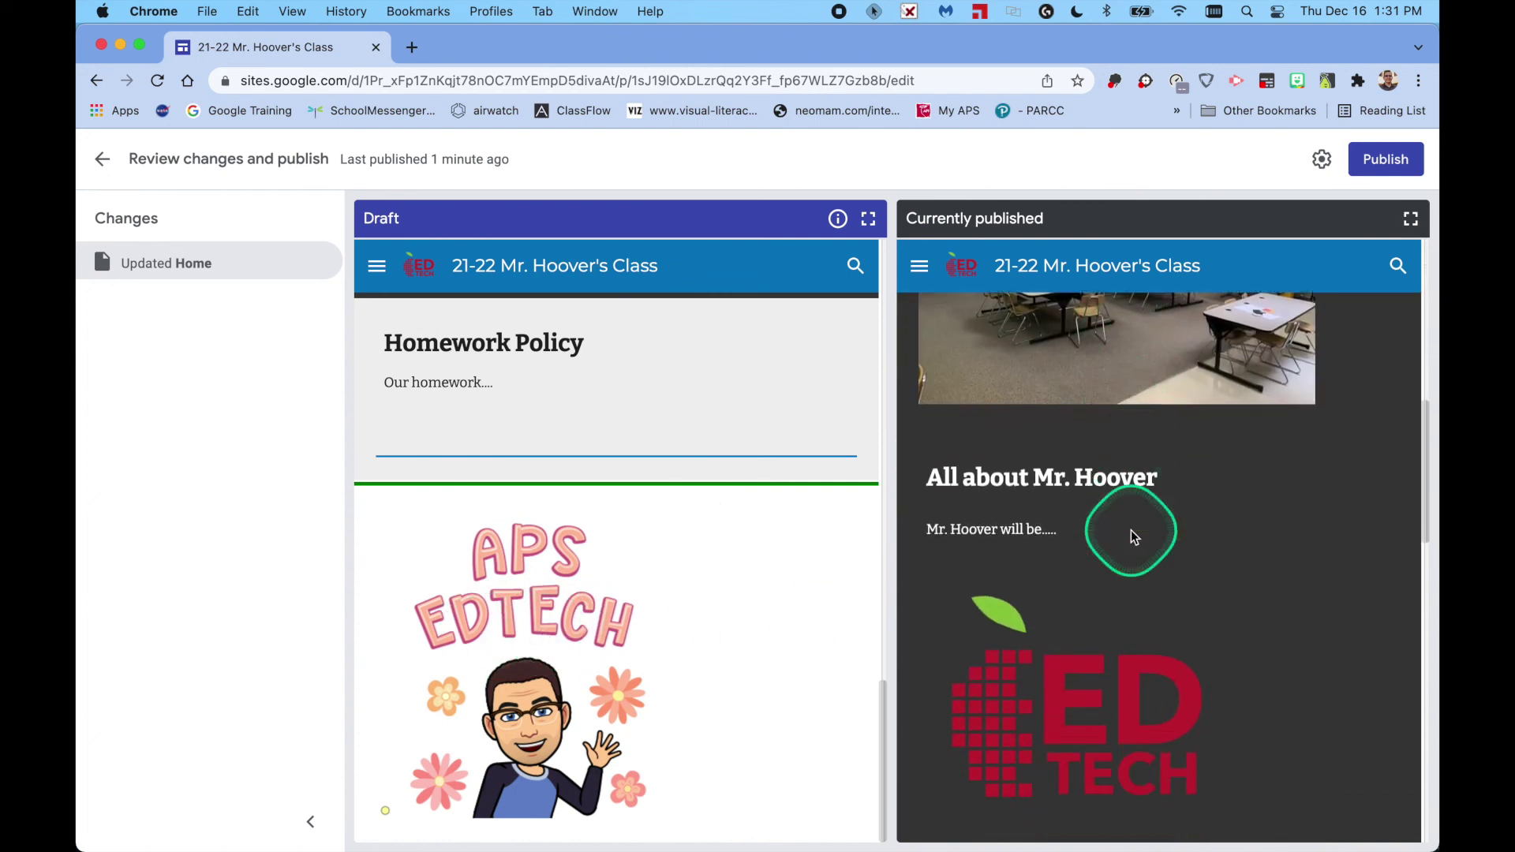
pyautogui.scroll(-7, 1133, 537)
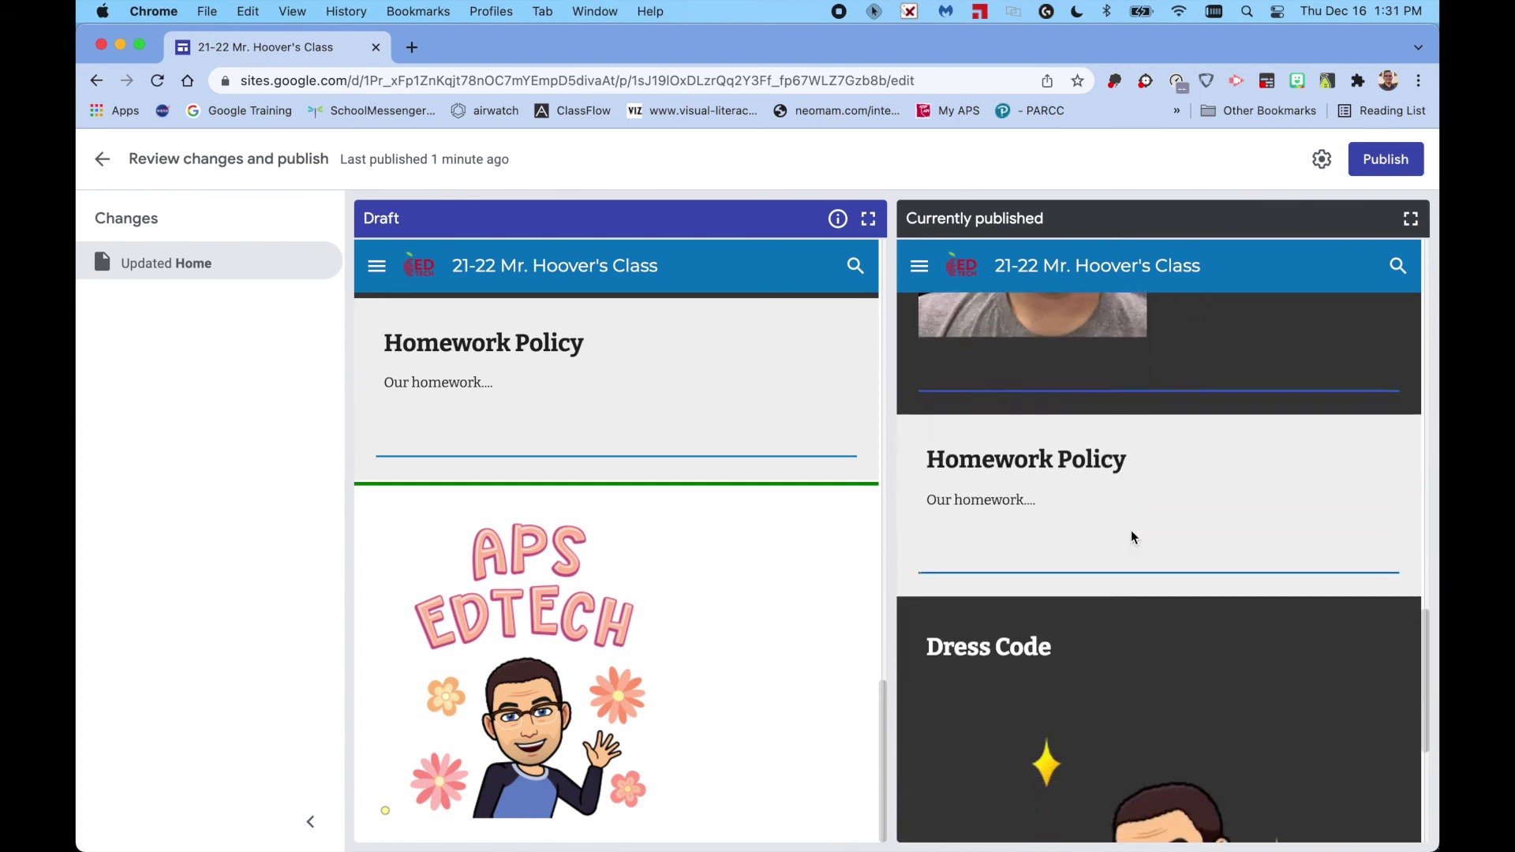
pyautogui.click(1128, 550)
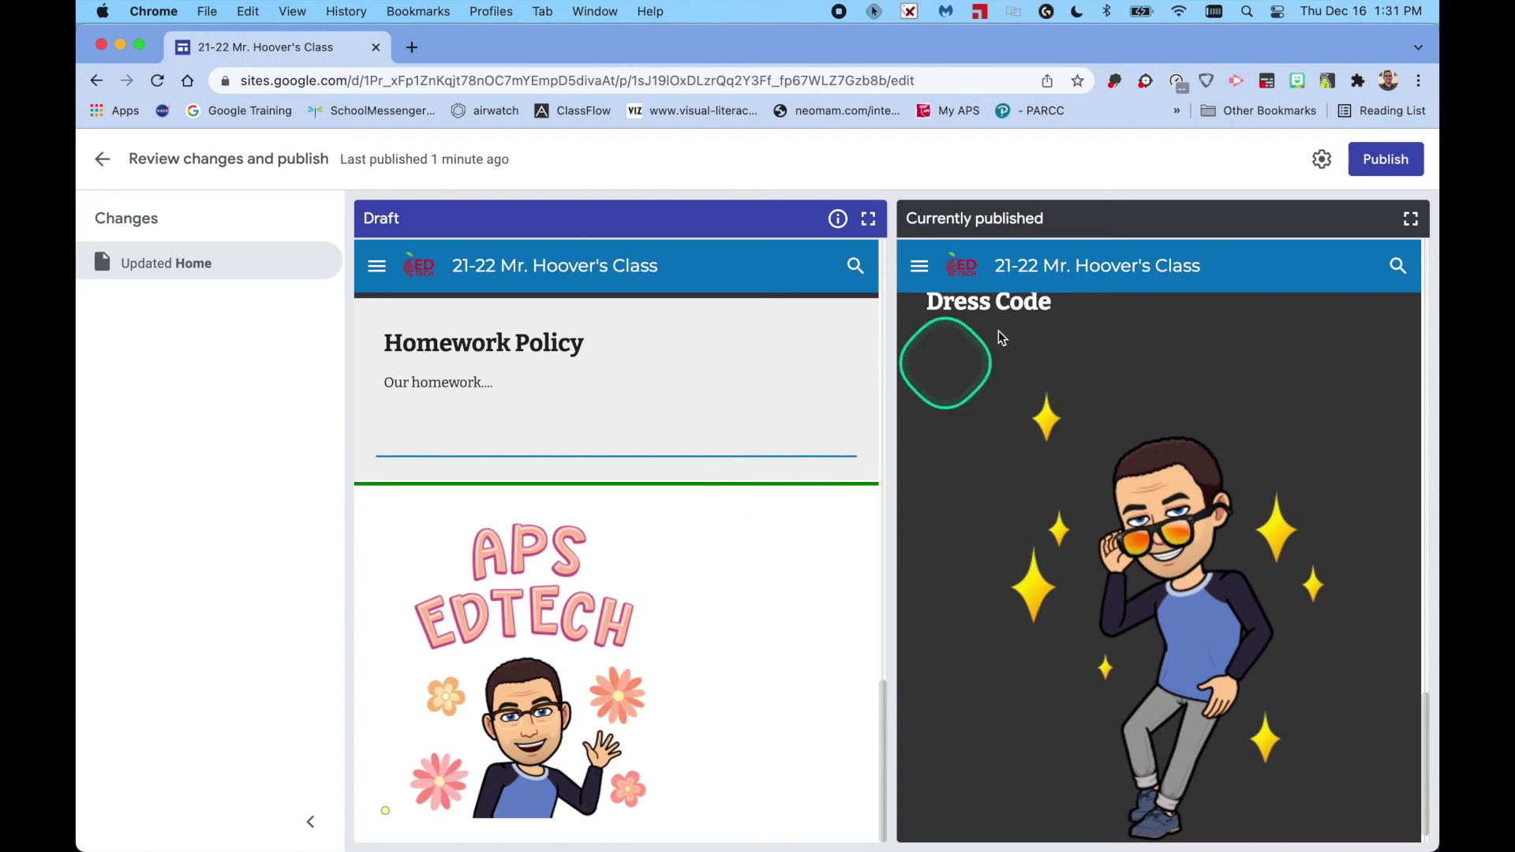
pyautogui.click(1374, 162)
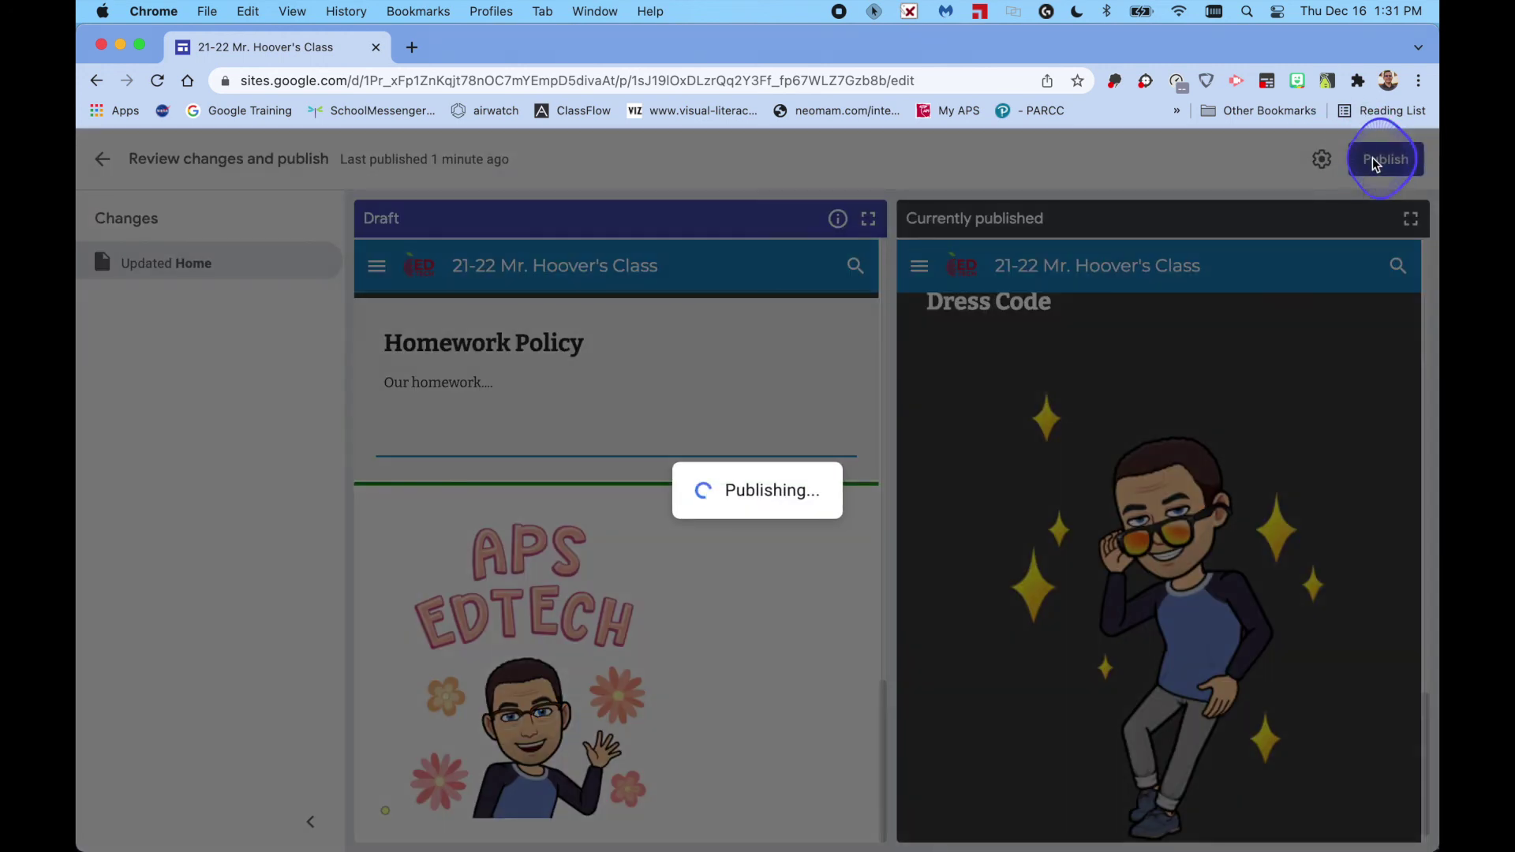